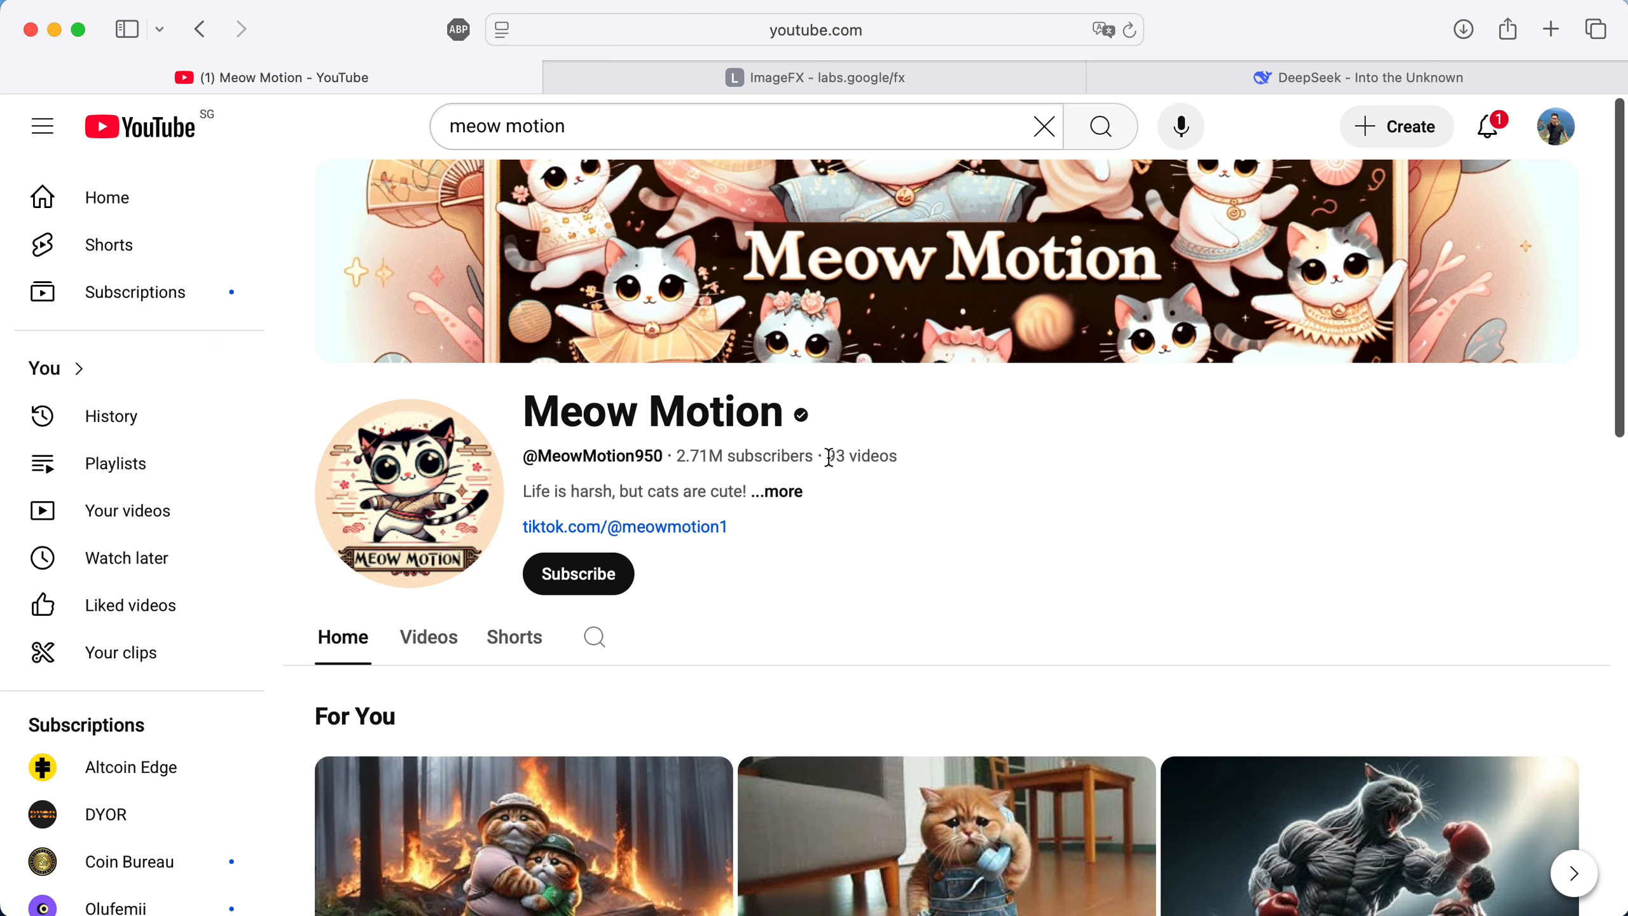
Show the Meow Motion channel's Shorts sorted by Popular.
{"action": "left_click_drag", "start_coordinate": [828, 457], "coordinate": [896, 459]}
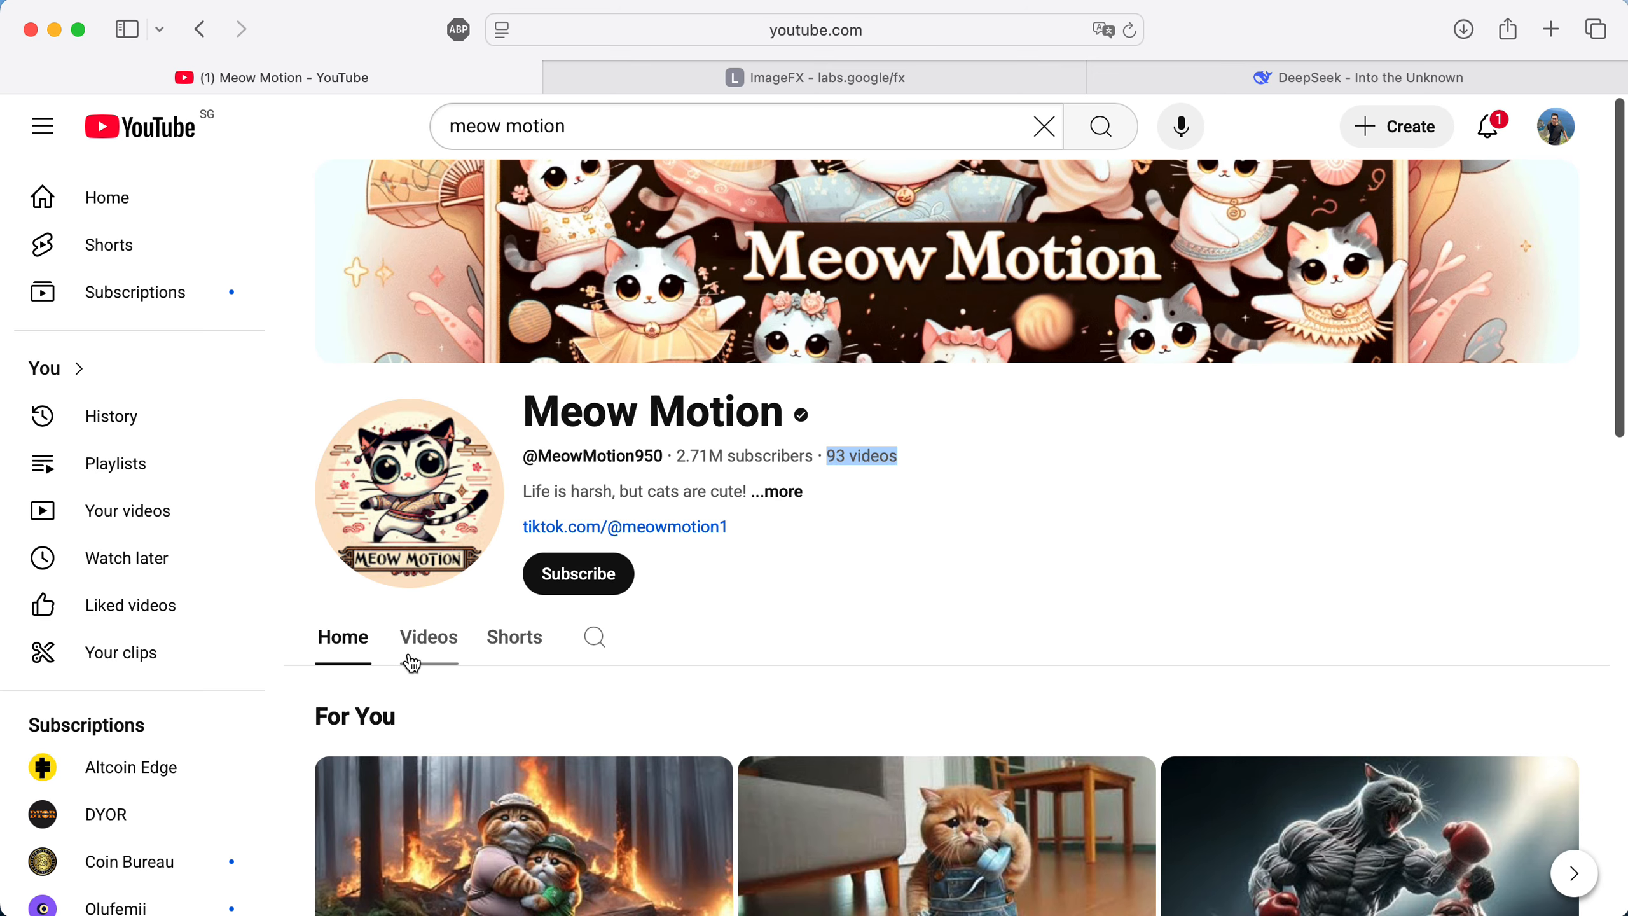
{"action": "scroll", "coordinate": [638, 585], "scroll_direction": "down", "scroll_amount": 2}
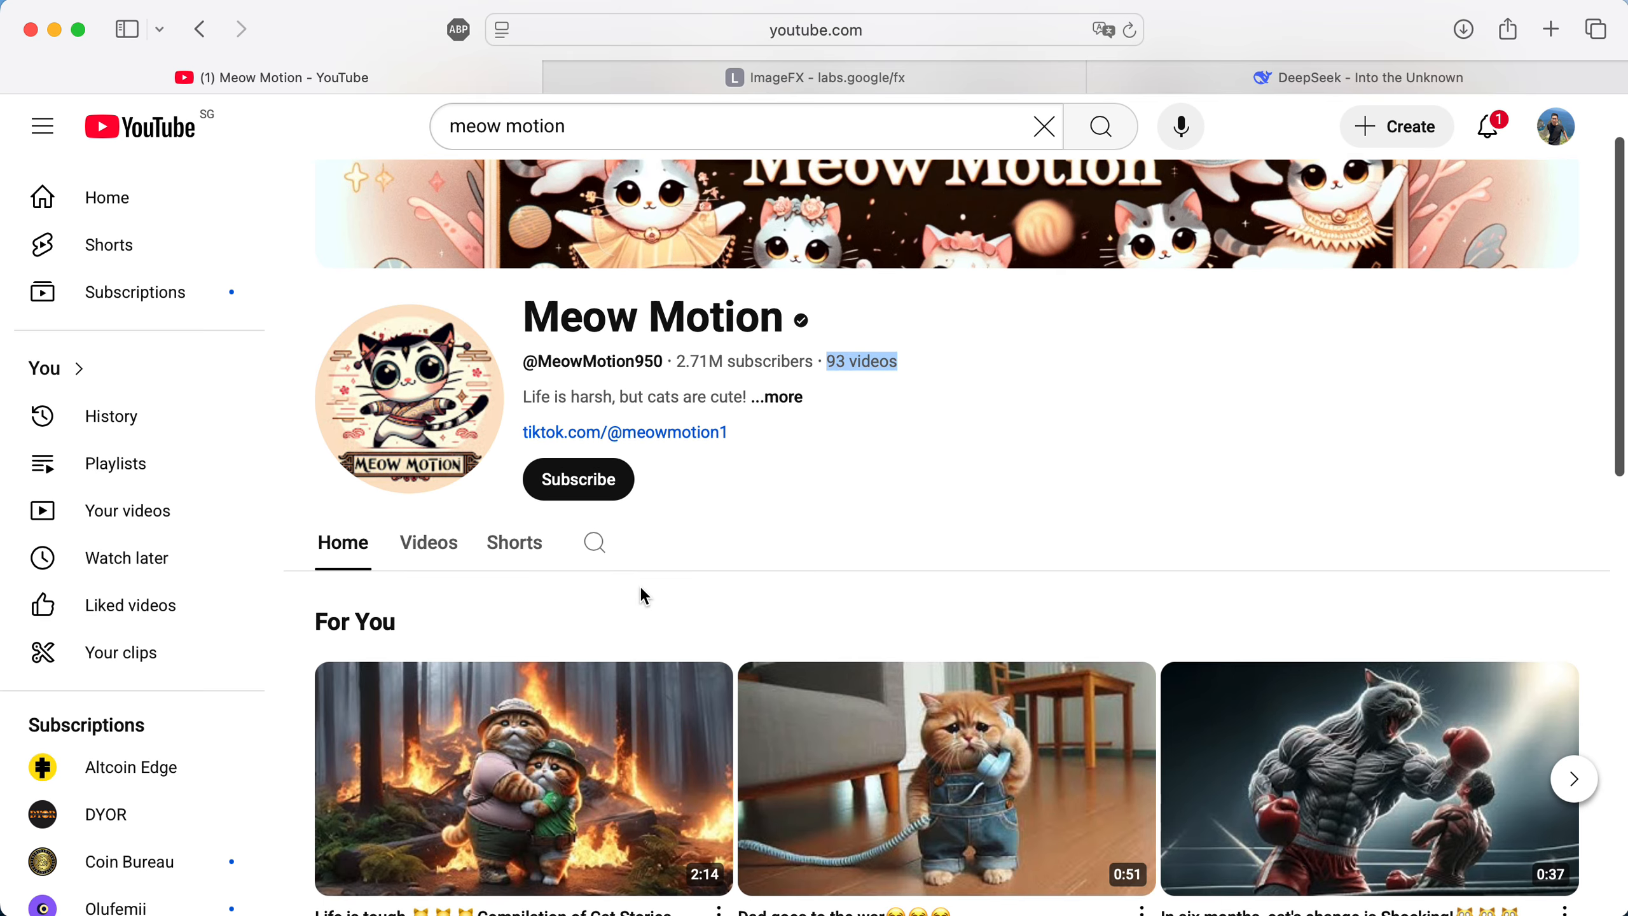
{"action": "left_click", "coordinate": [522, 539]}
{"action": "scroll", "coordinate": [753, 565], "scroll_direction": "down", "scroll_amount": 5}
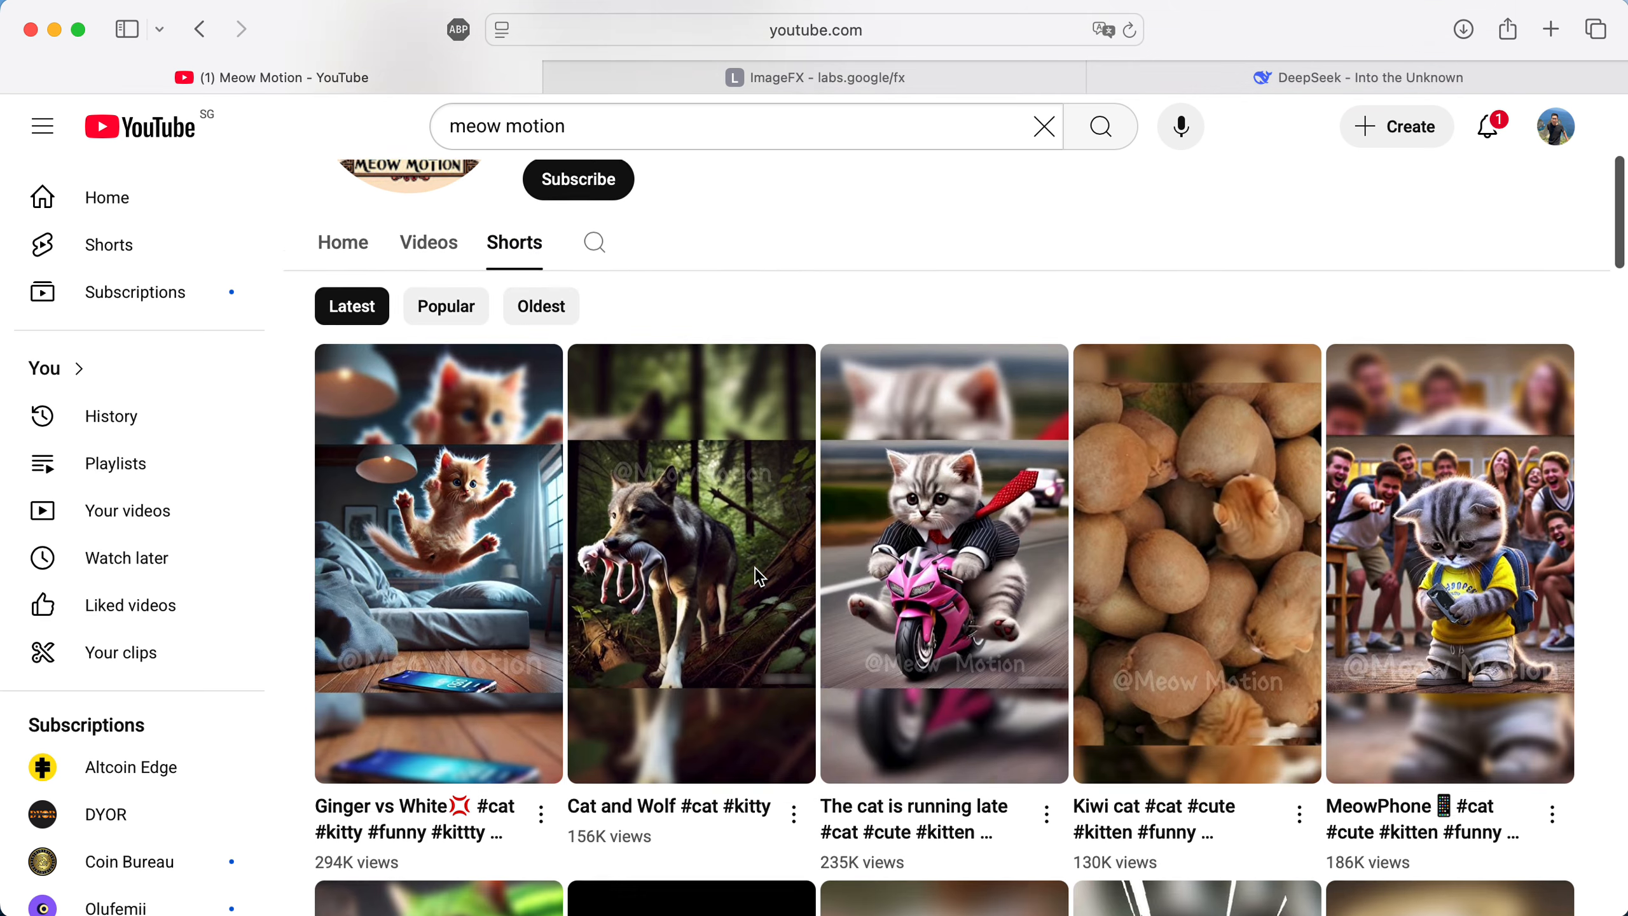
{"action": "scroll", "coordinate": [755, 567], "scroll_direction": "down", "scroll_amount": 2}
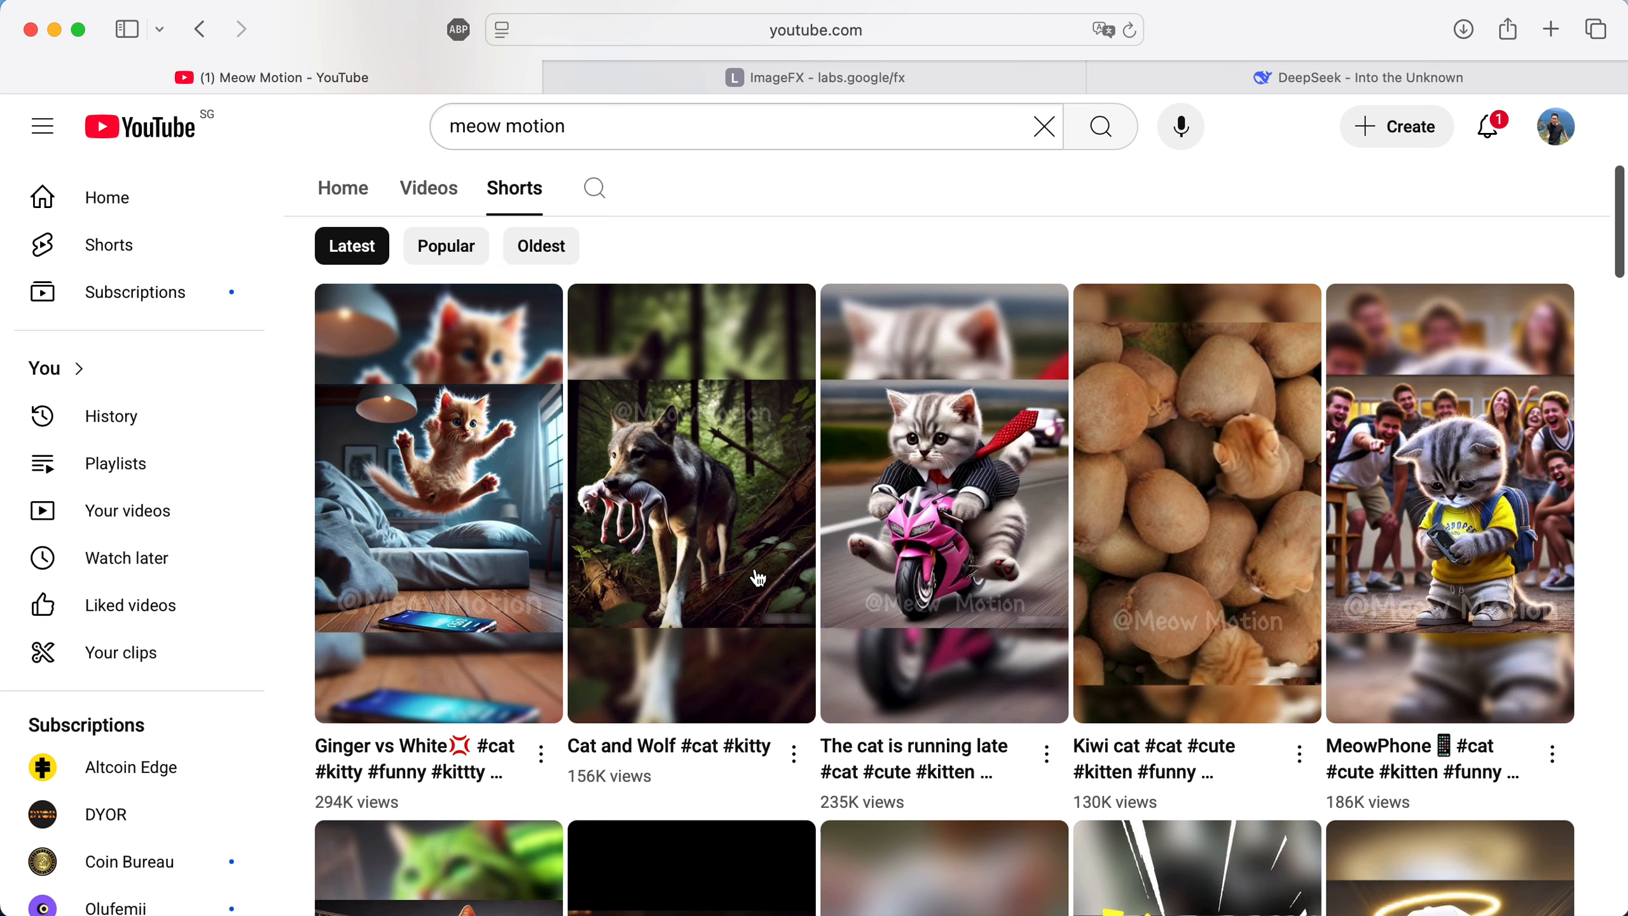
{"action": "left_click", "coordinate": [440, 247]}
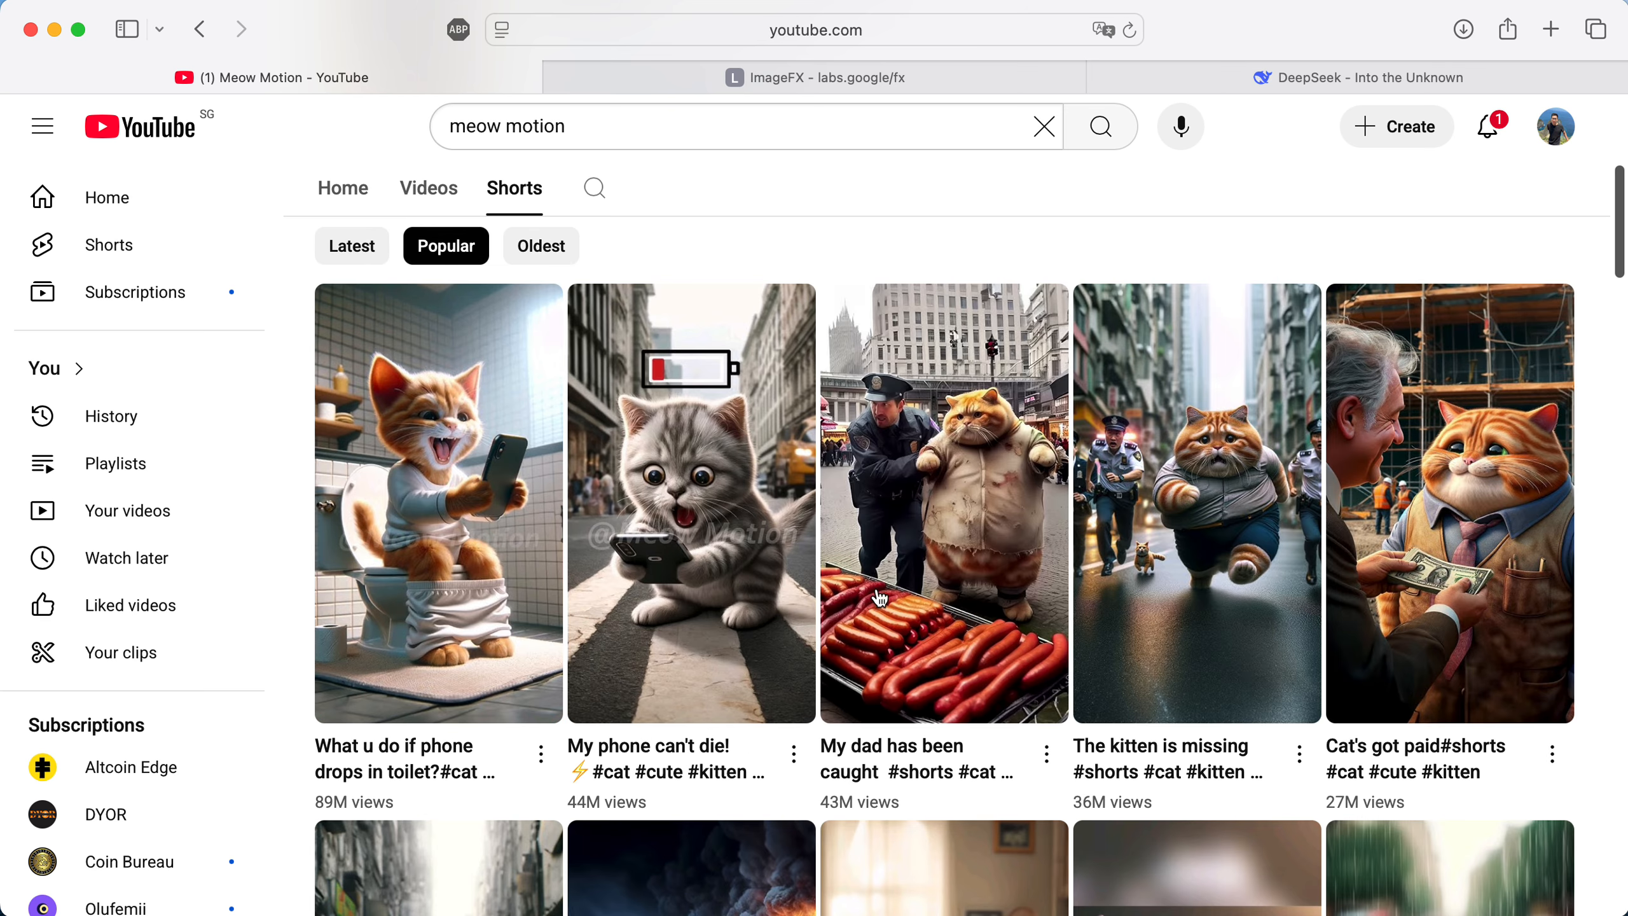
Watch the Meow Motion short "My dad has been caught" to study its story, then leave it paused.
{"action": "left_click", "coordinate": [911, 541]}
{"action": "scroll", "coordinate": [910, 530], "scroll_direction": "down", "scroll_amount": 1}
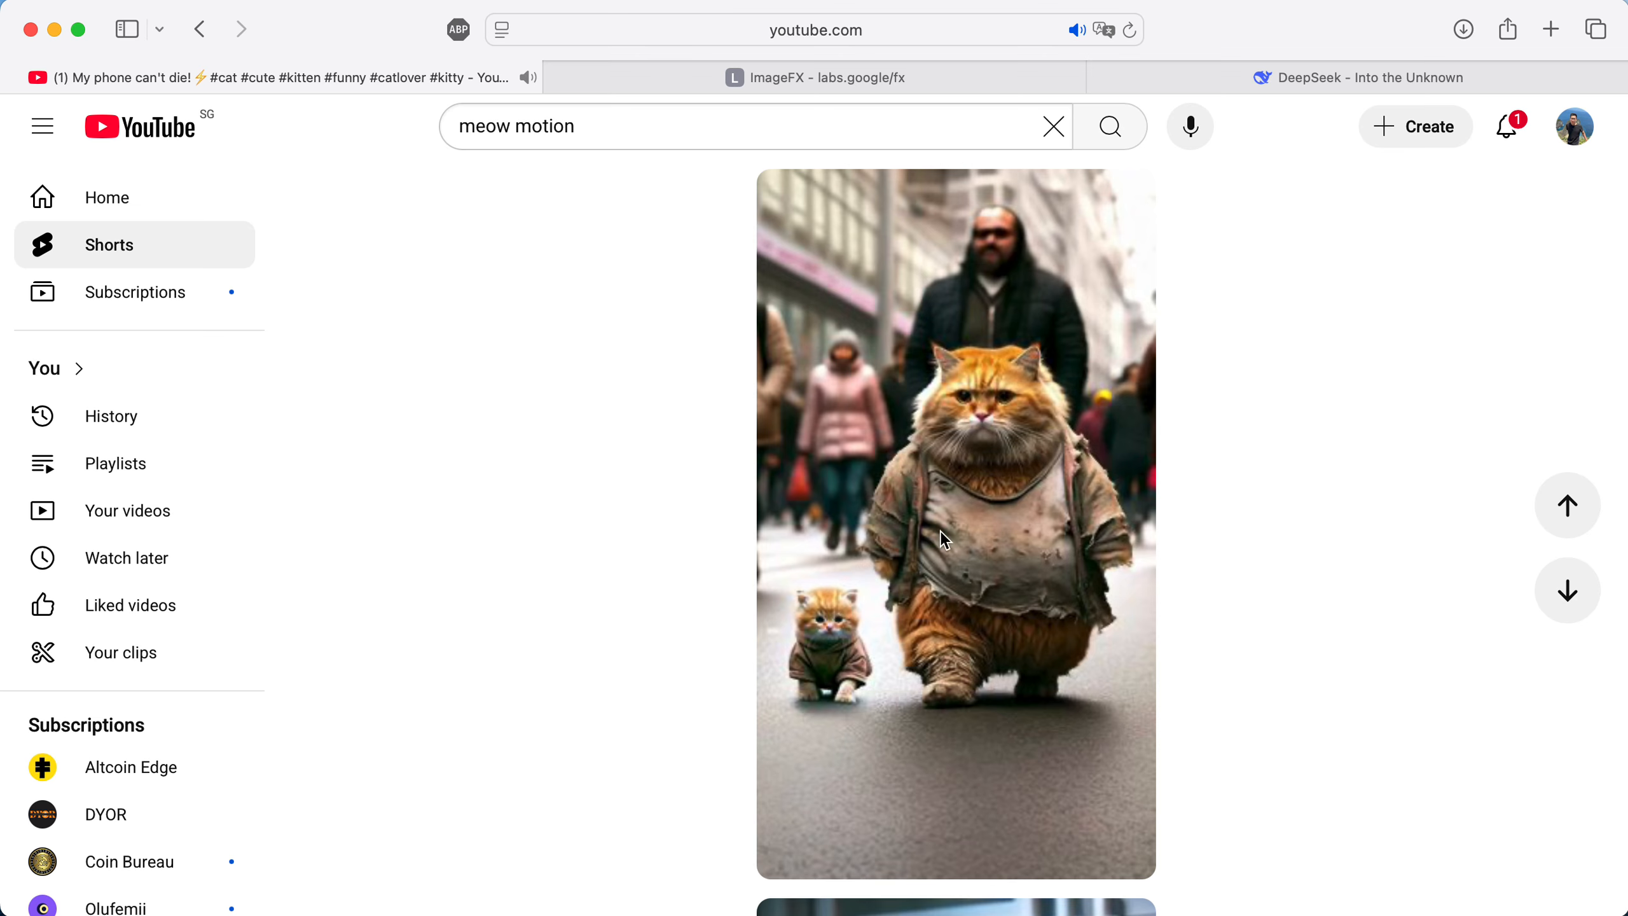
{"action": "key", "text": "XF86AudioRaiseVolume"}
{"action": "scroll", "coordinate": [1044, 399], "scroll_direction": "down", "scroll_amount": 5}
{"action": "scroll", "coordinate": [1044, 400], "scroll_direction": "up", "scroll_amount": 5}
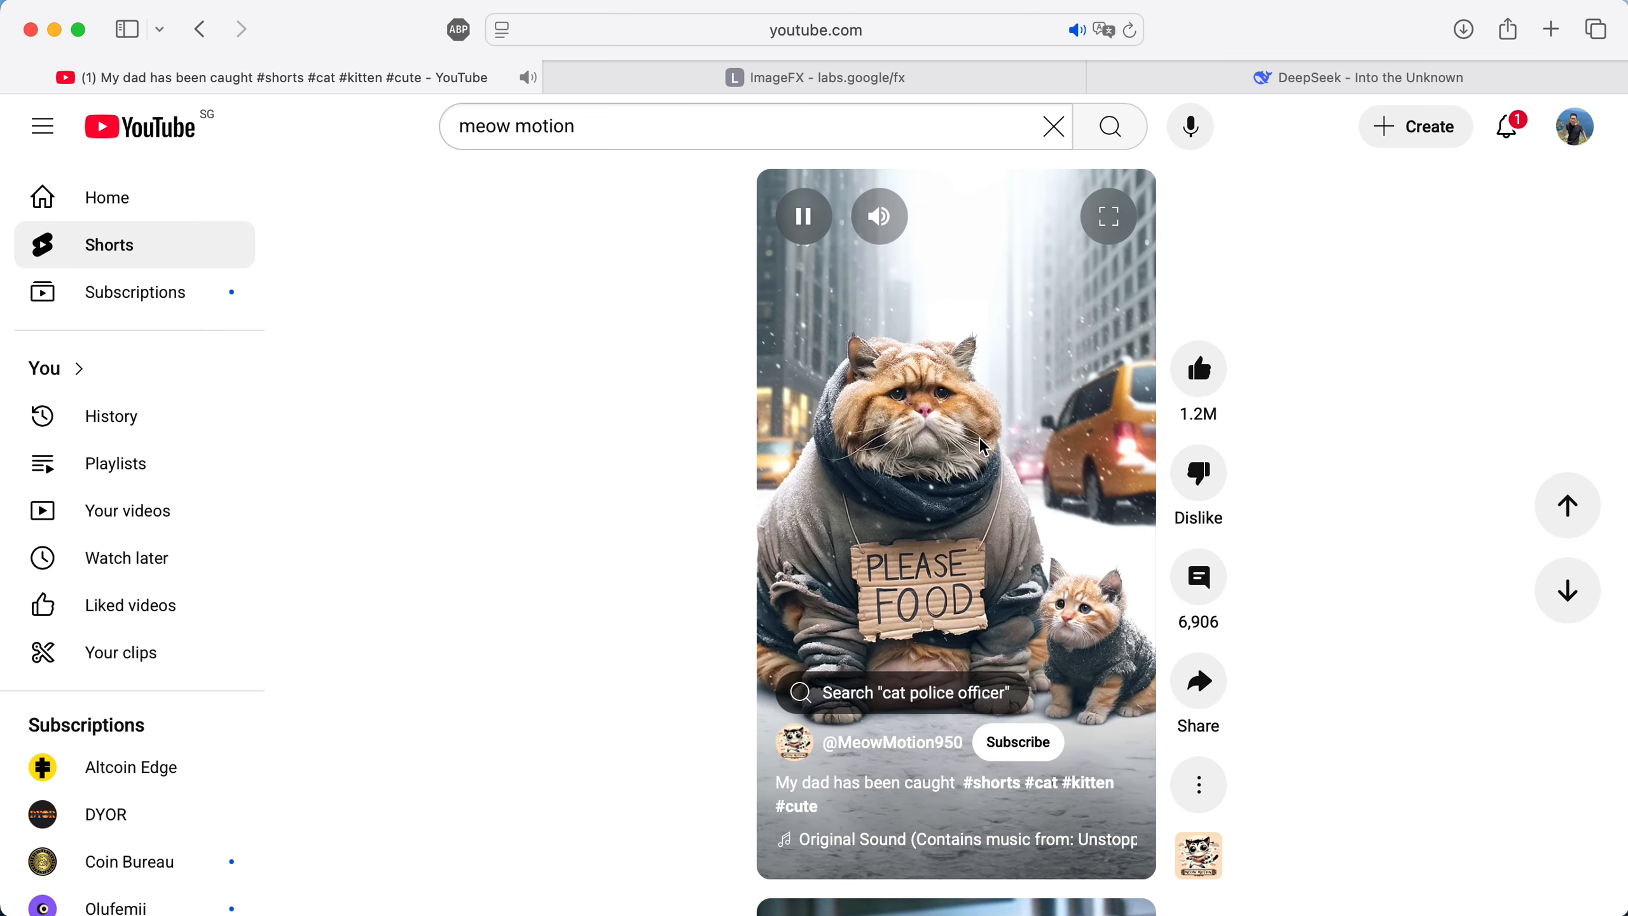
{"action": "key", "text": "XF86AudioLowerVolume"}
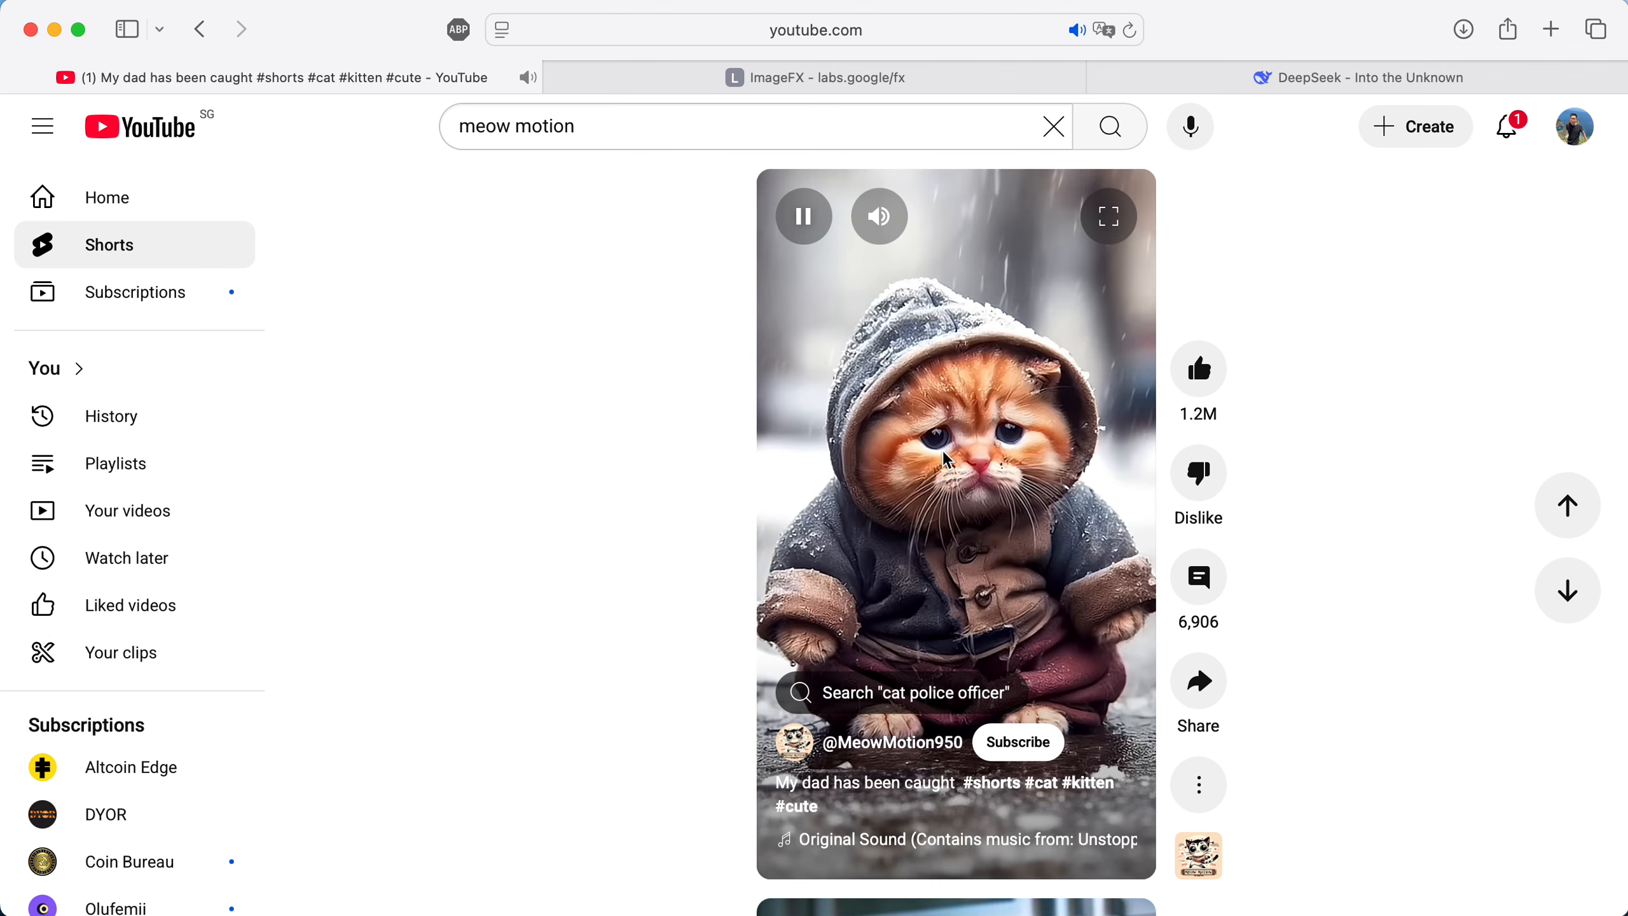
{"action": "left_click", "coordinate": [885, 387]}
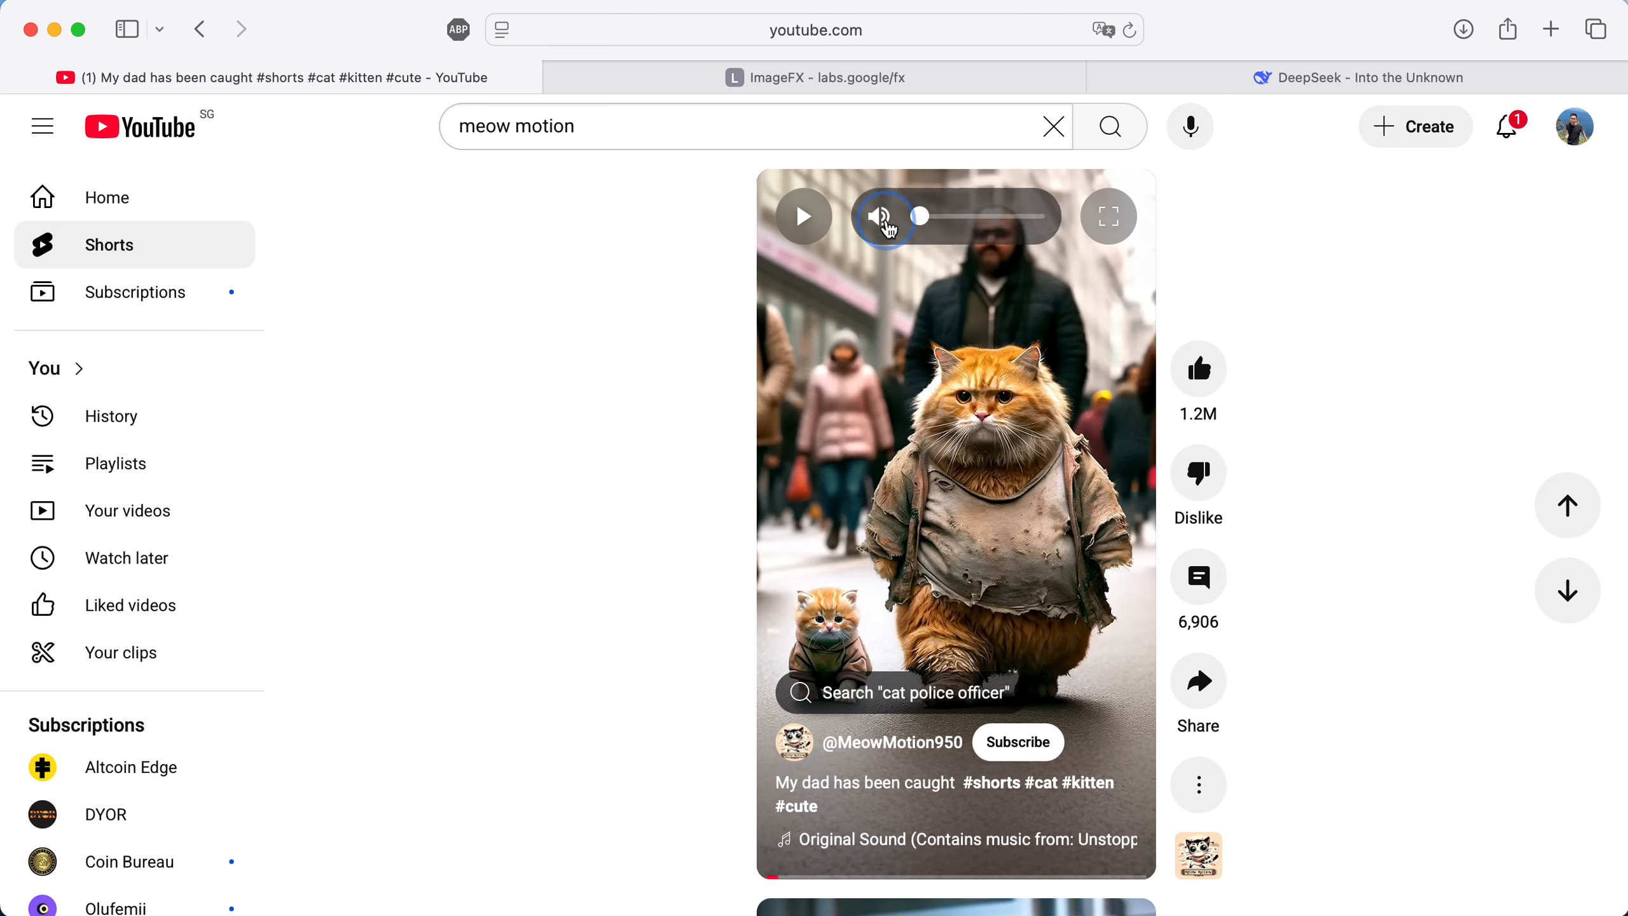
{"action": "left_click", "coordinate": [804, 215]}
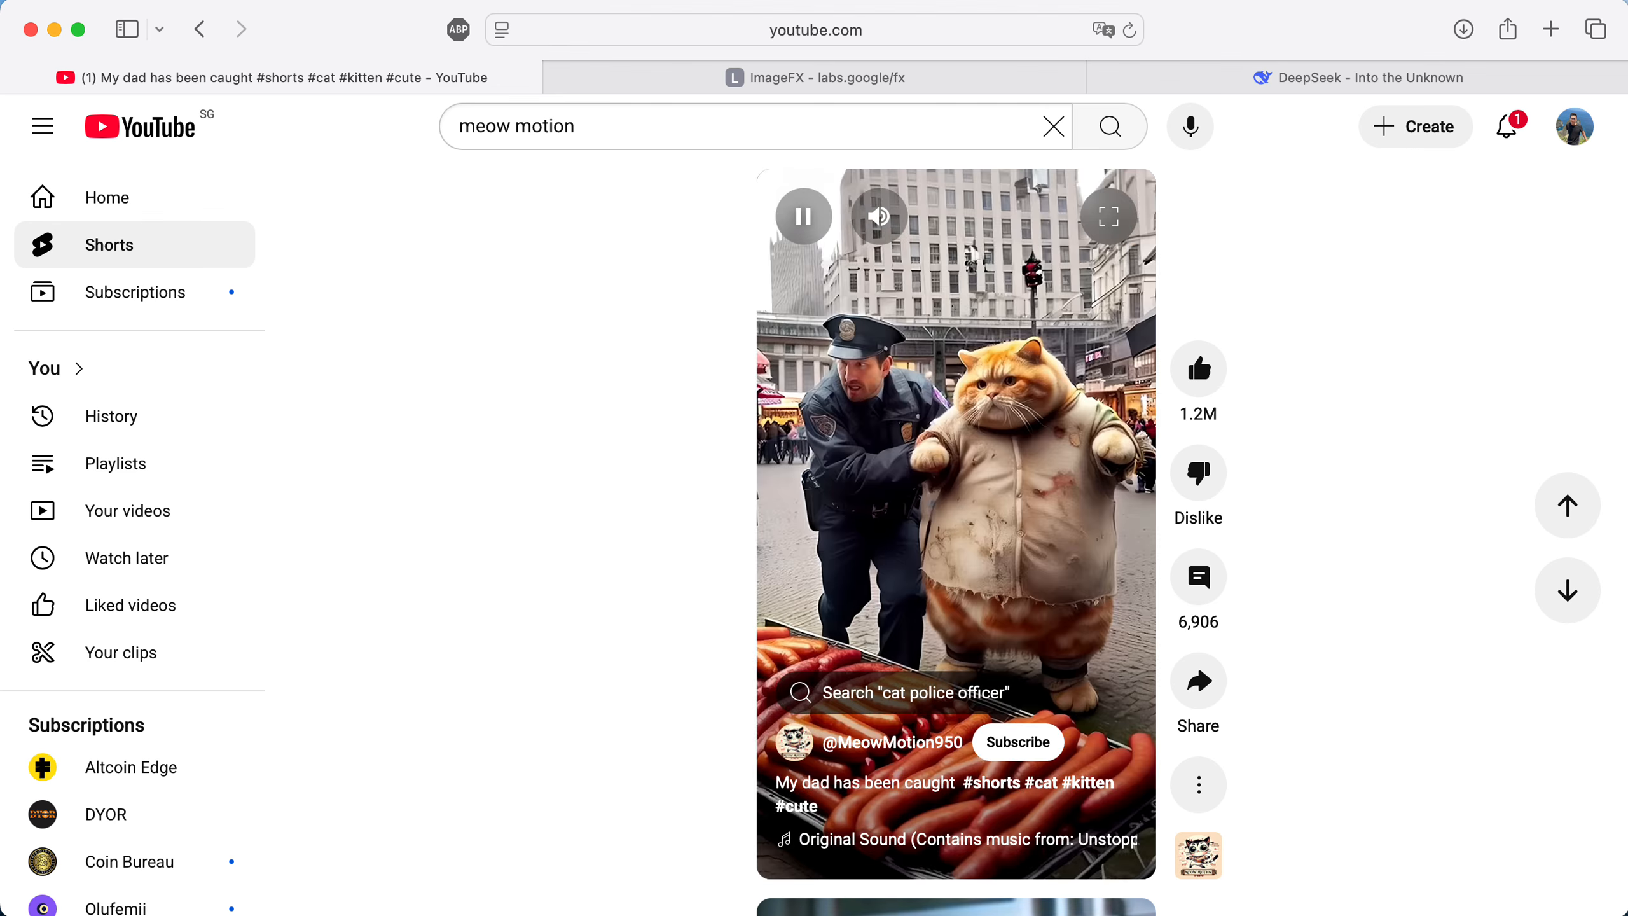
{"action": "left_click", "coordinate": [914, 436]}
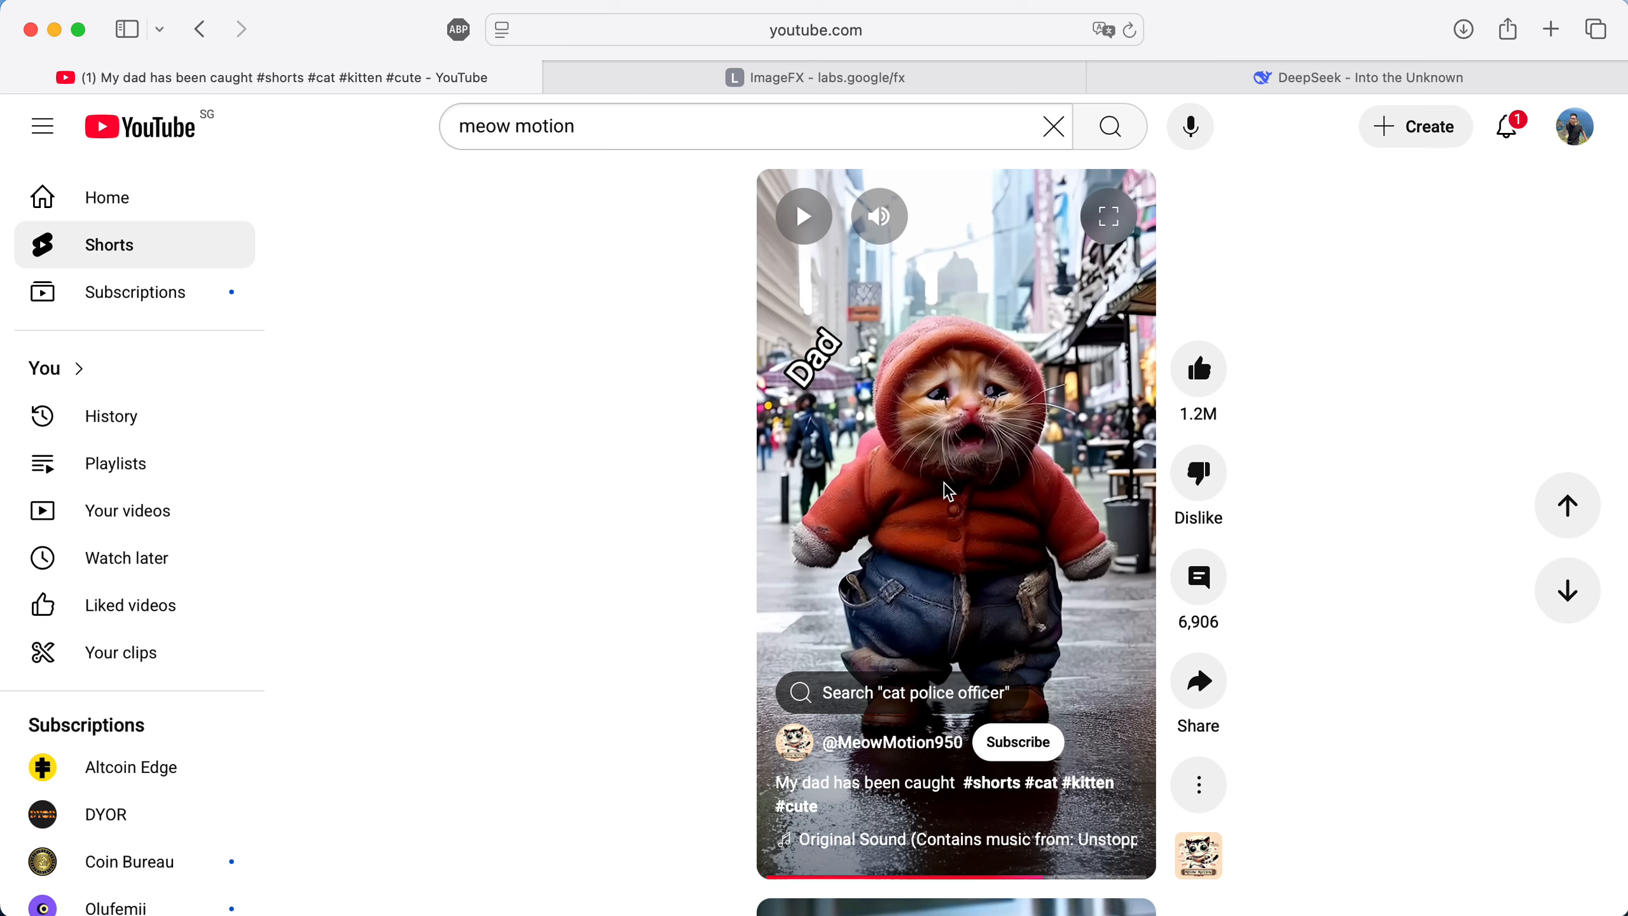
{"action": "left_click", "coordinate": [994, 392]}
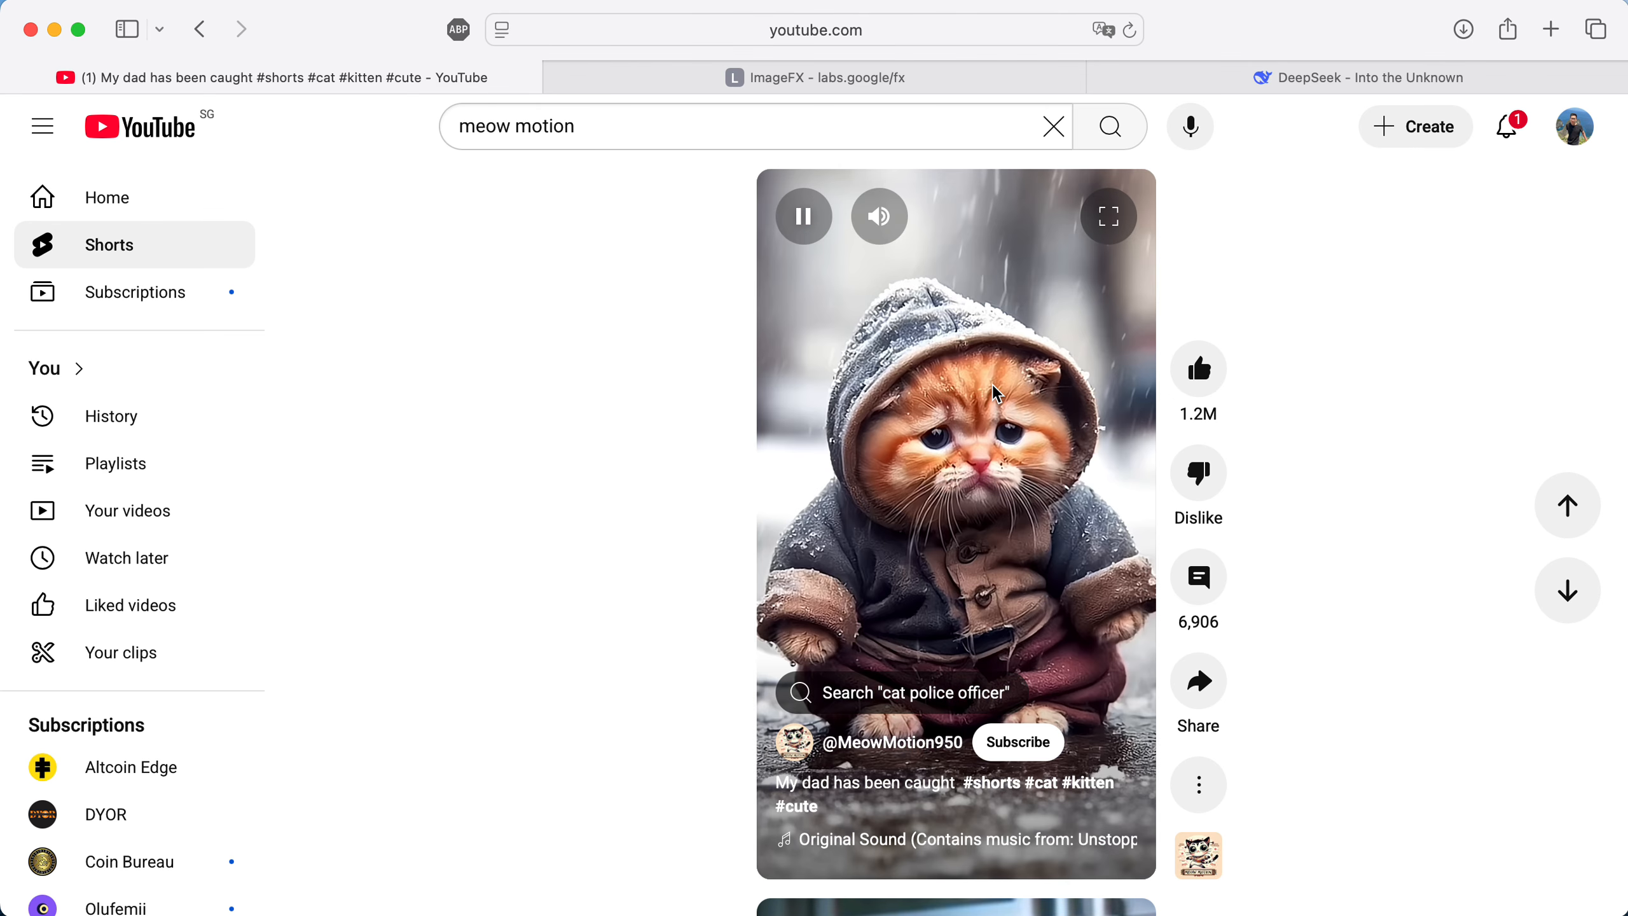
{"action": "left_click", "coordinate": [931, 447]}
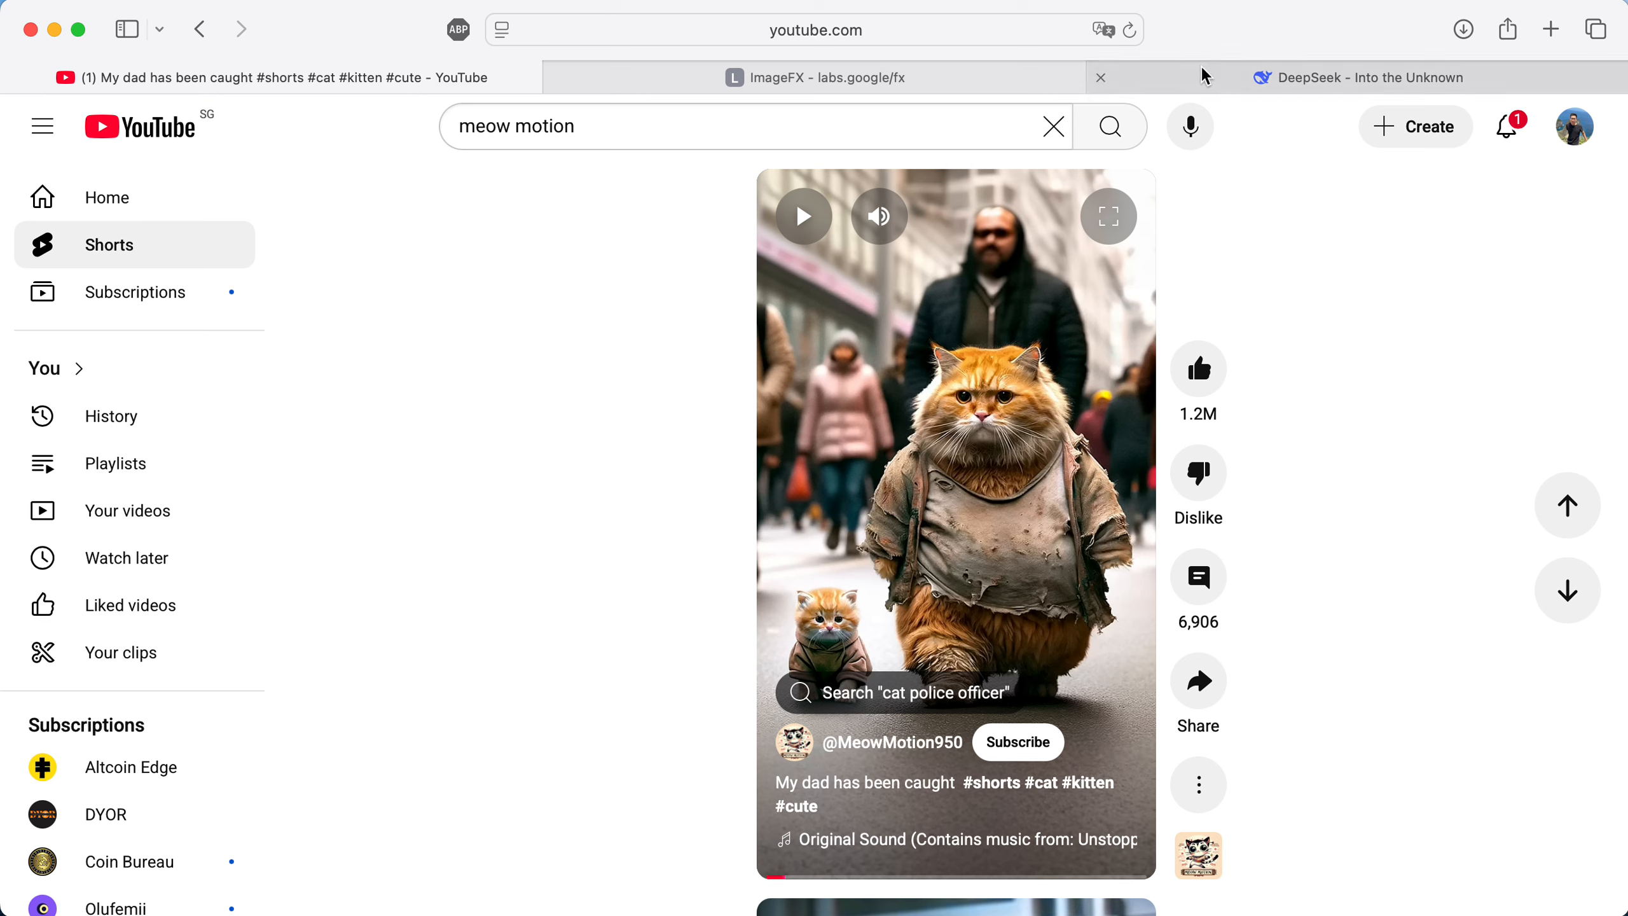
Look over the open ImageFX and DeepSeek pages.
{"action": "mouse_move", "coordinate": [1205, 76]}
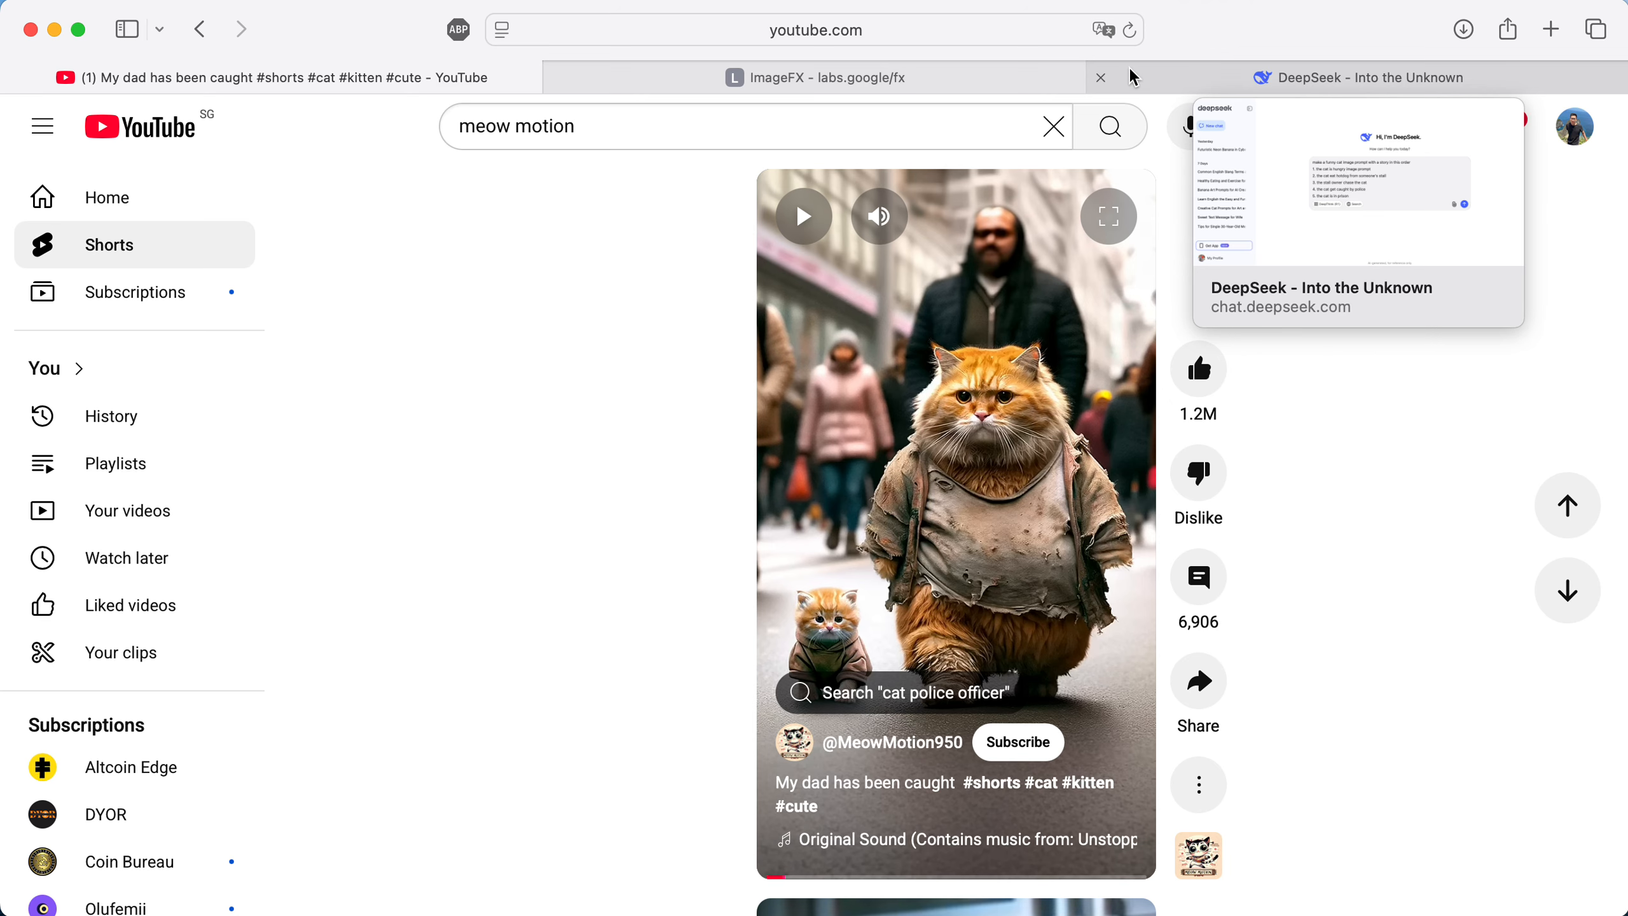
{"action": "left_click", "coordinate": [937, 77]}
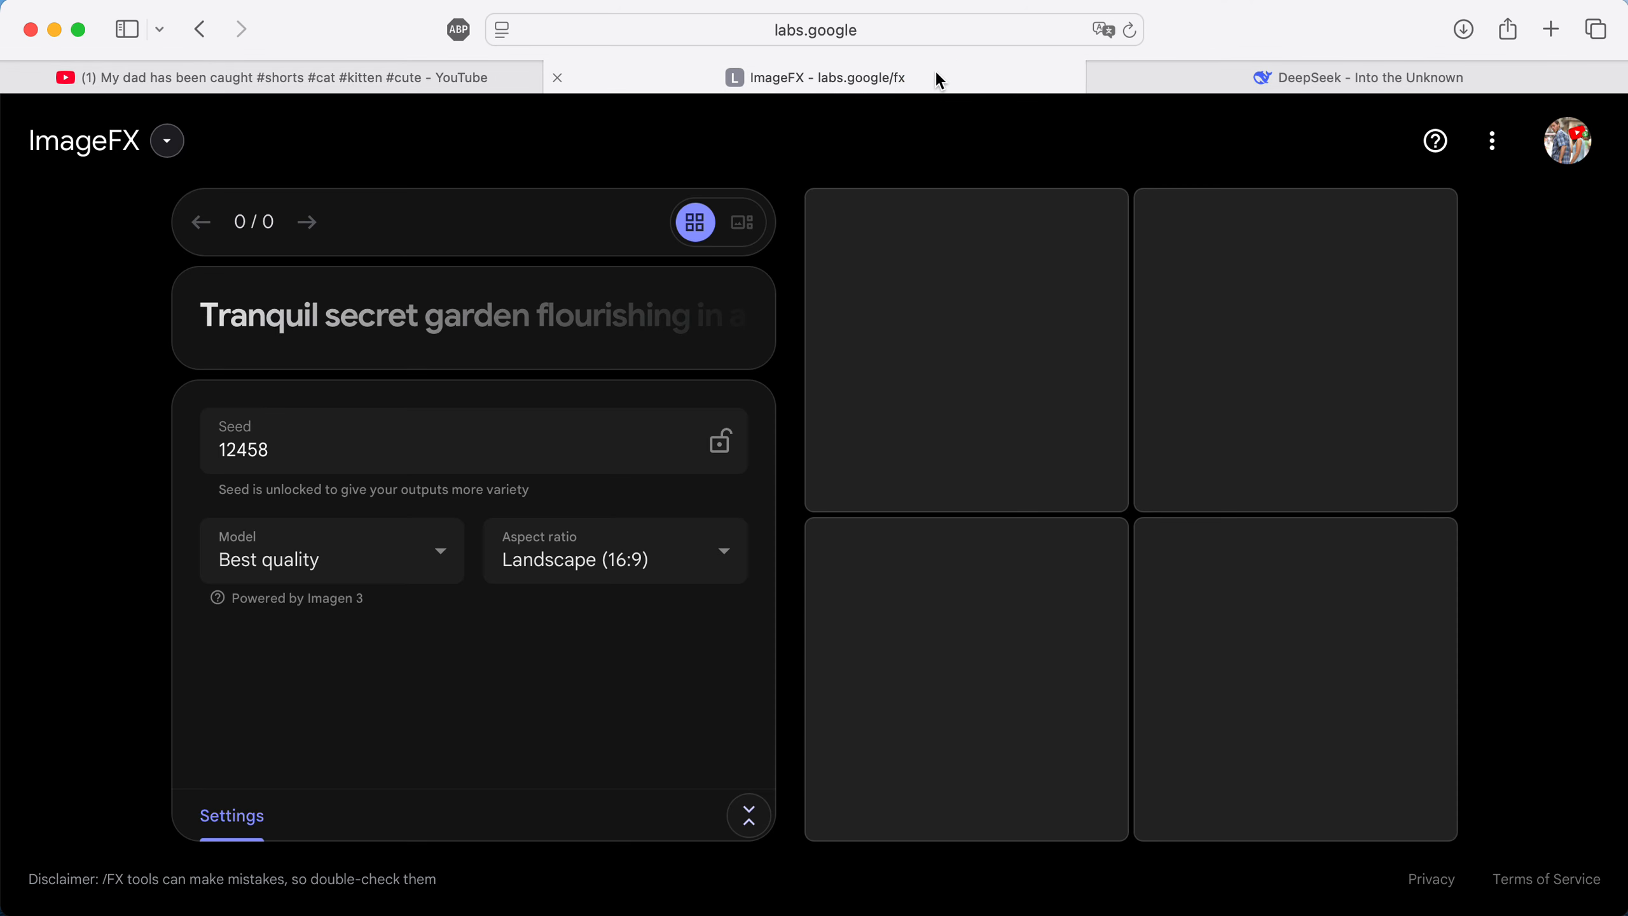
{"action": "left_click", "coordinate": [1186, 90]}
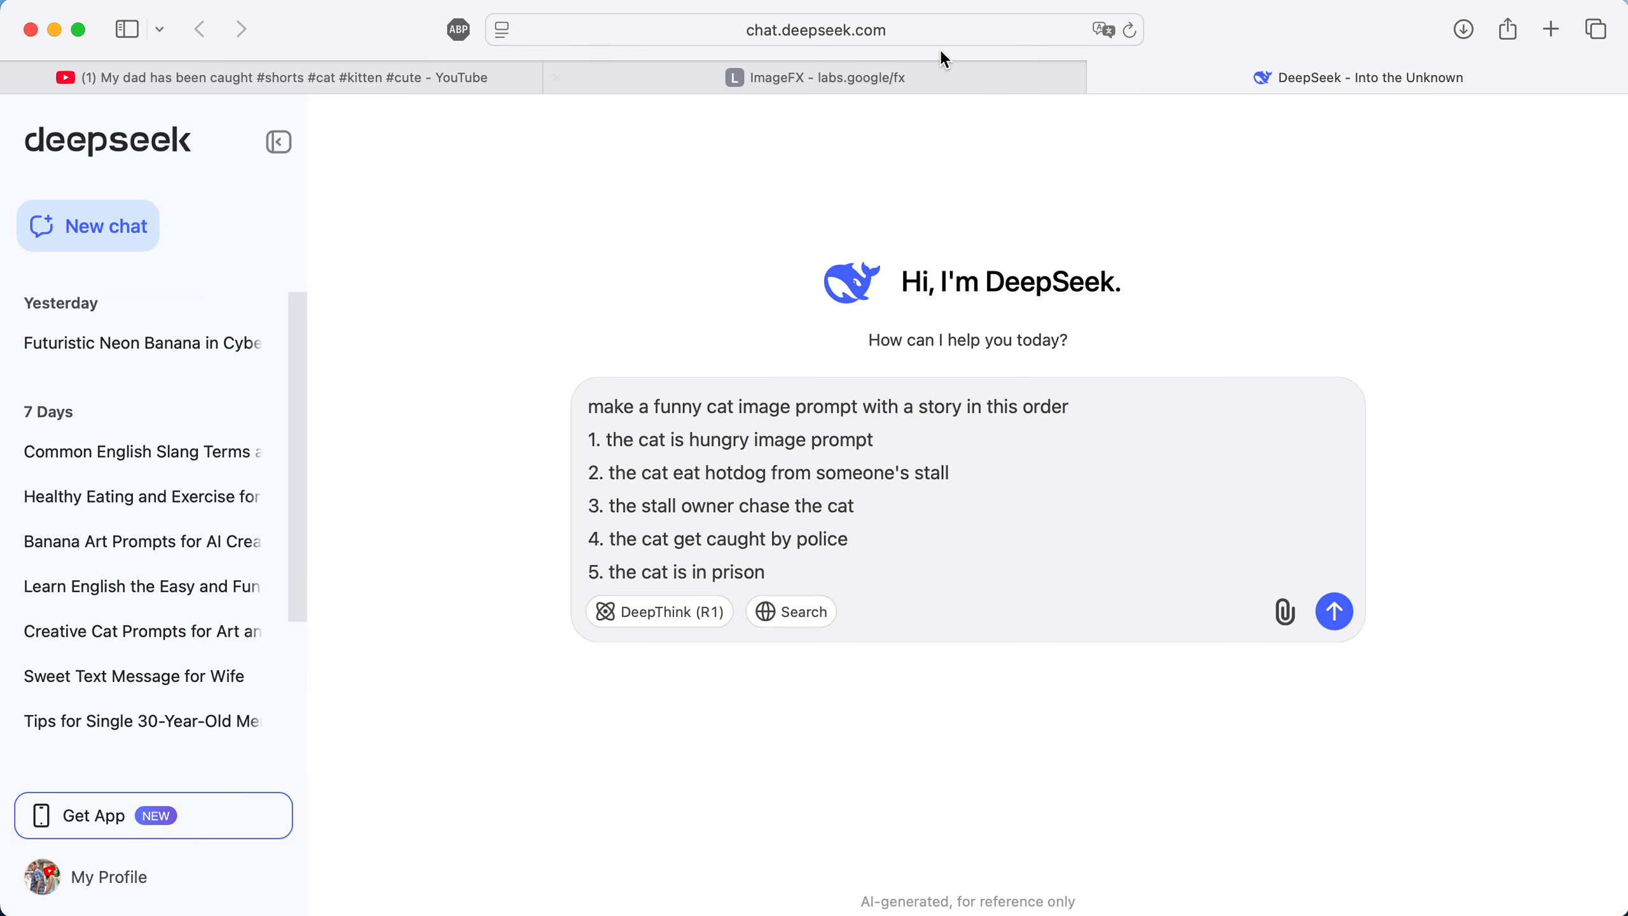
{"action": "left_click", "coordinate": [910, 68]}
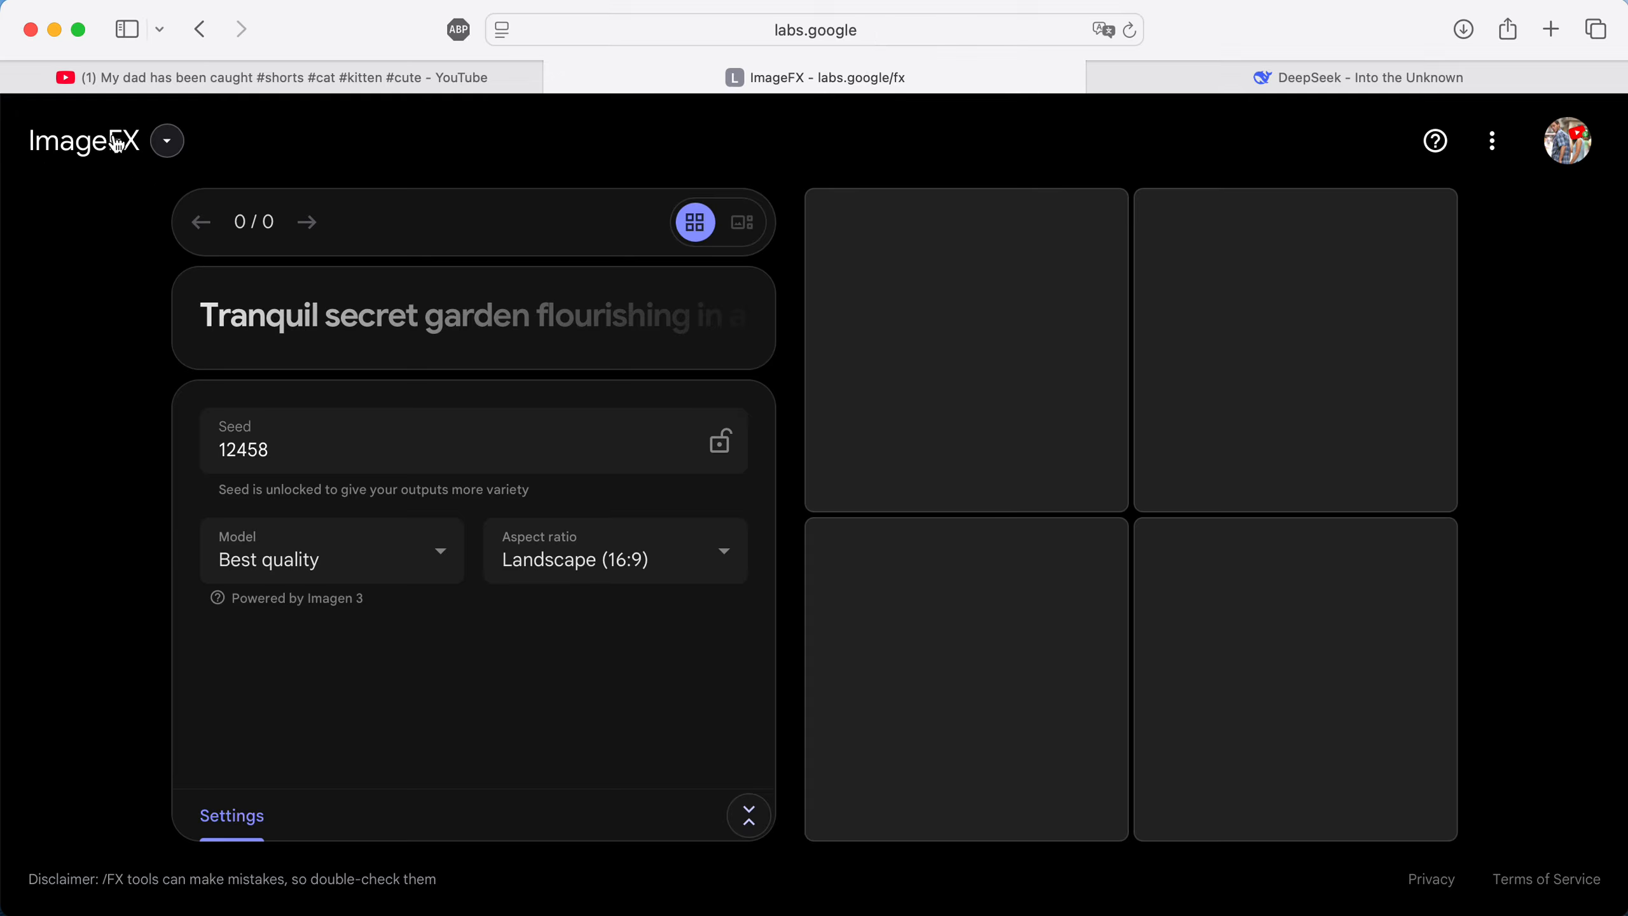
{"action": "left_click", "coordinate": [1234, 86]}
{"action": "left_click", "coordinate": [962, 74]}
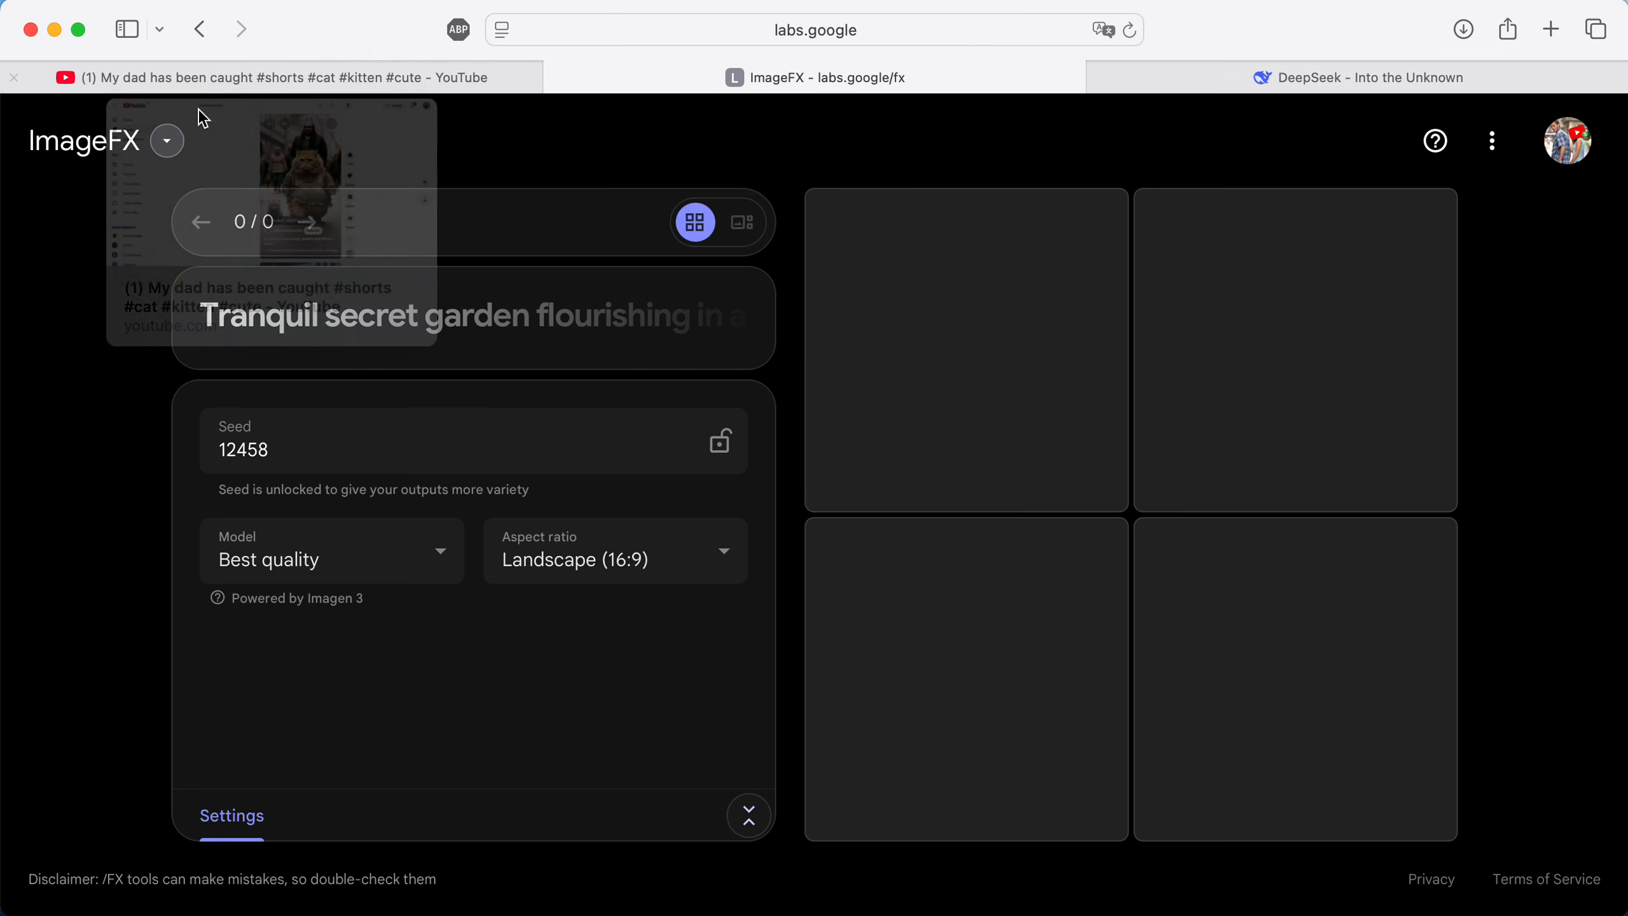
Switch to DeepSeek and submit the prepared five-scene funny cat story prompt, from the hungry cat to the cat in prison.
{"action": "left_click", "coordinate": [1284, 96]}
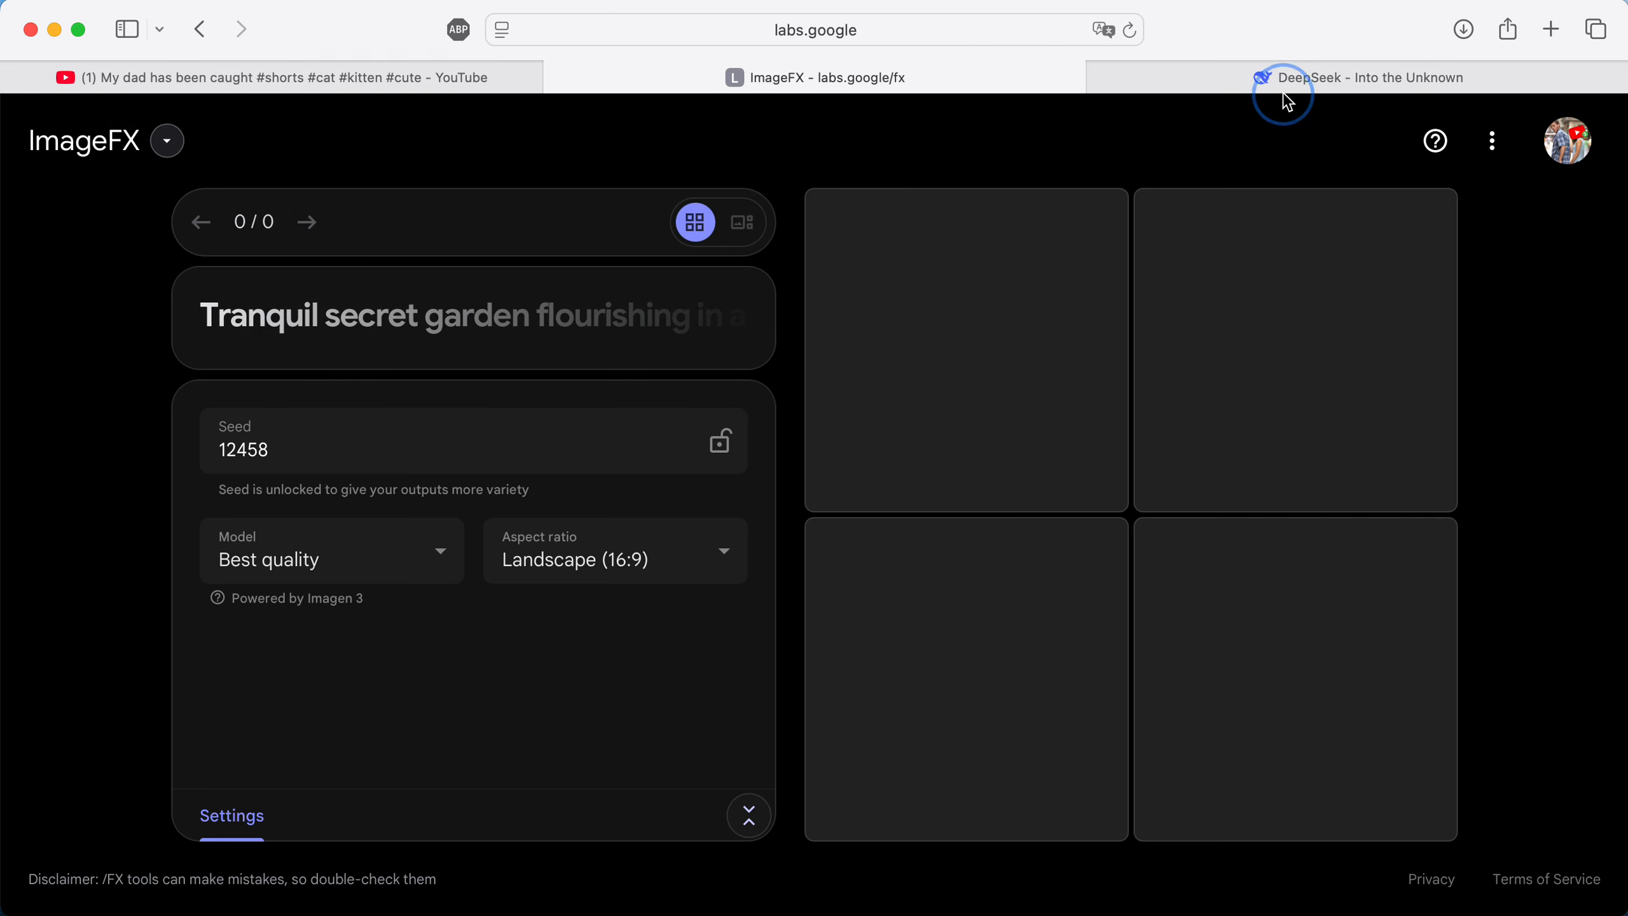
{"action": "left_click", "coordinate": [1300, 74]}
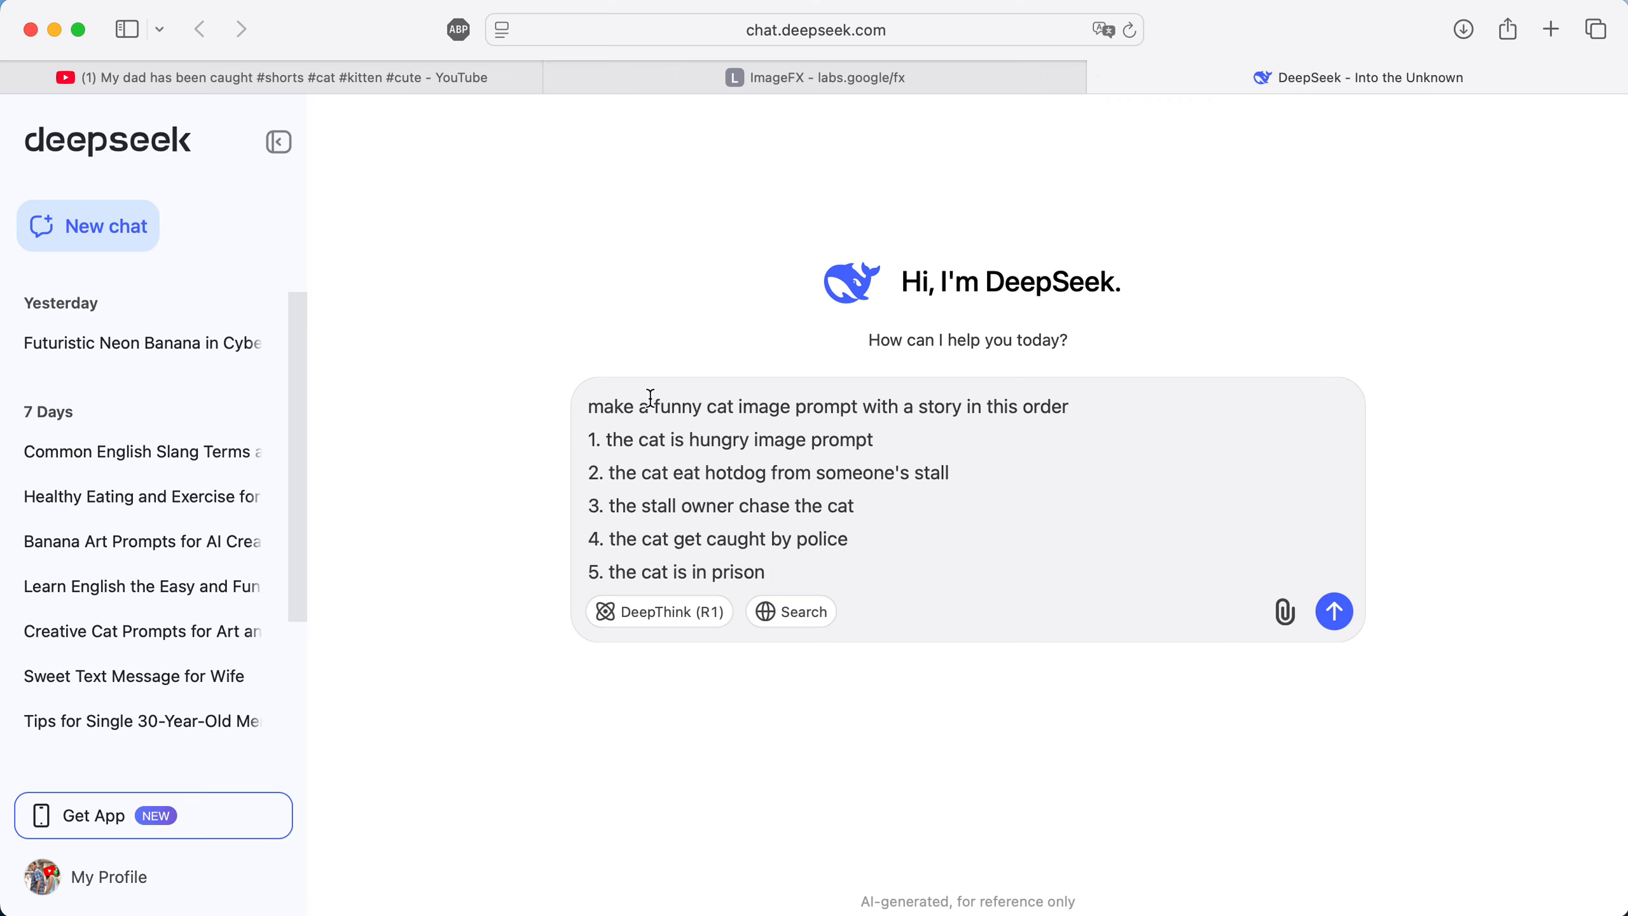
{"action": "left_click_drag", "start_coordinate": [591, 402], "coordinate": [763, 574]}
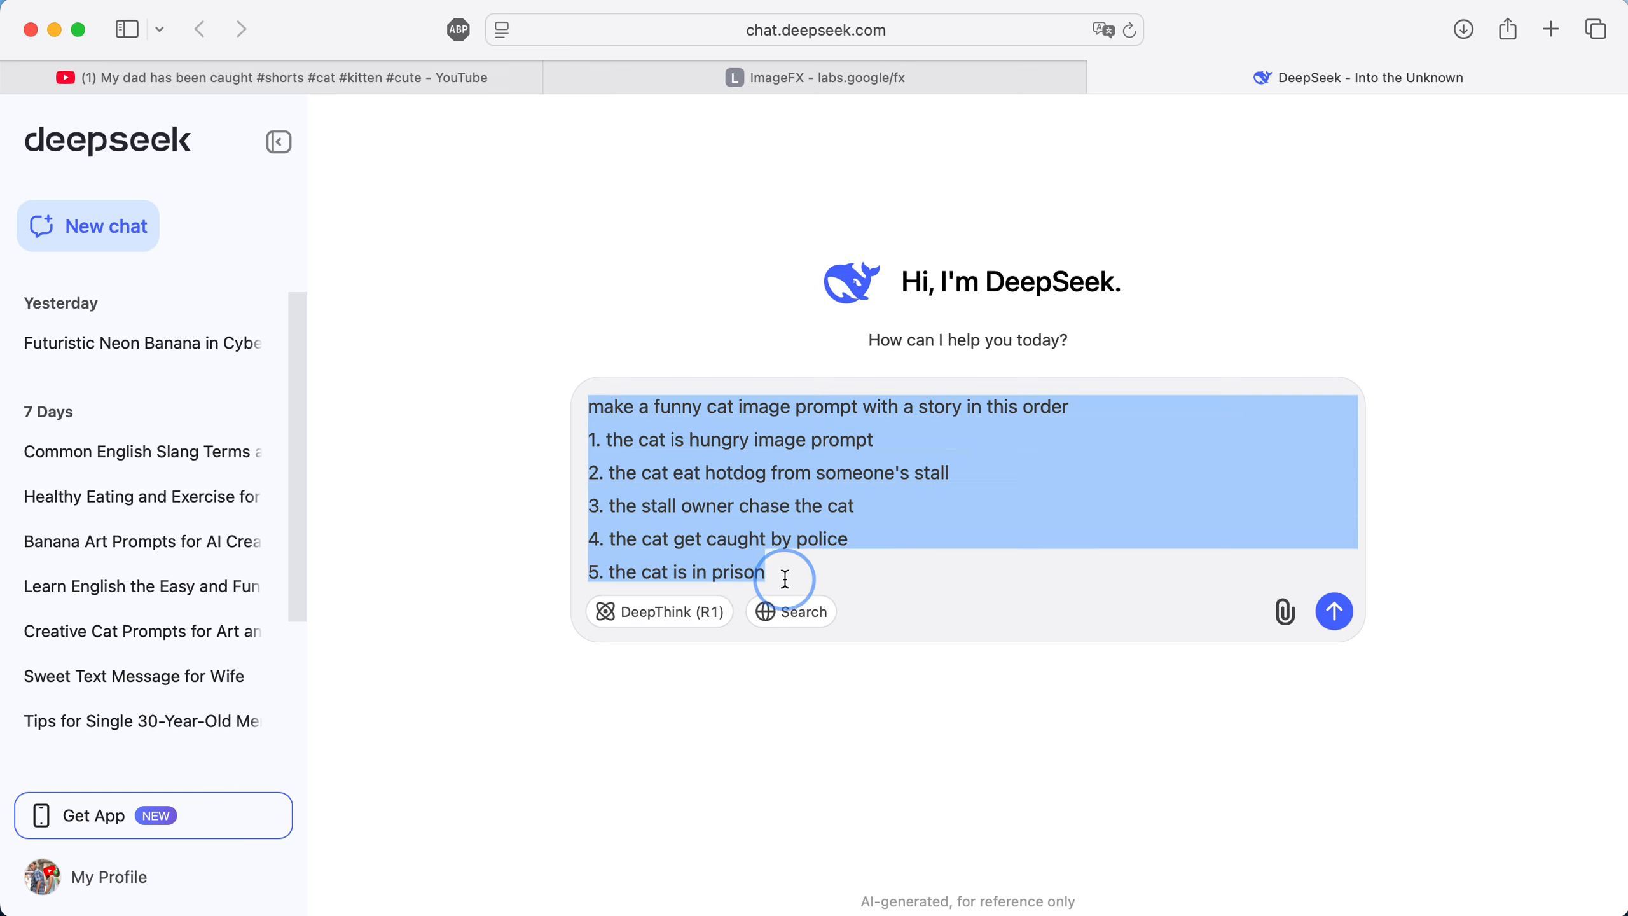
{"action": "left_click", "coordinate": [749, 463]}
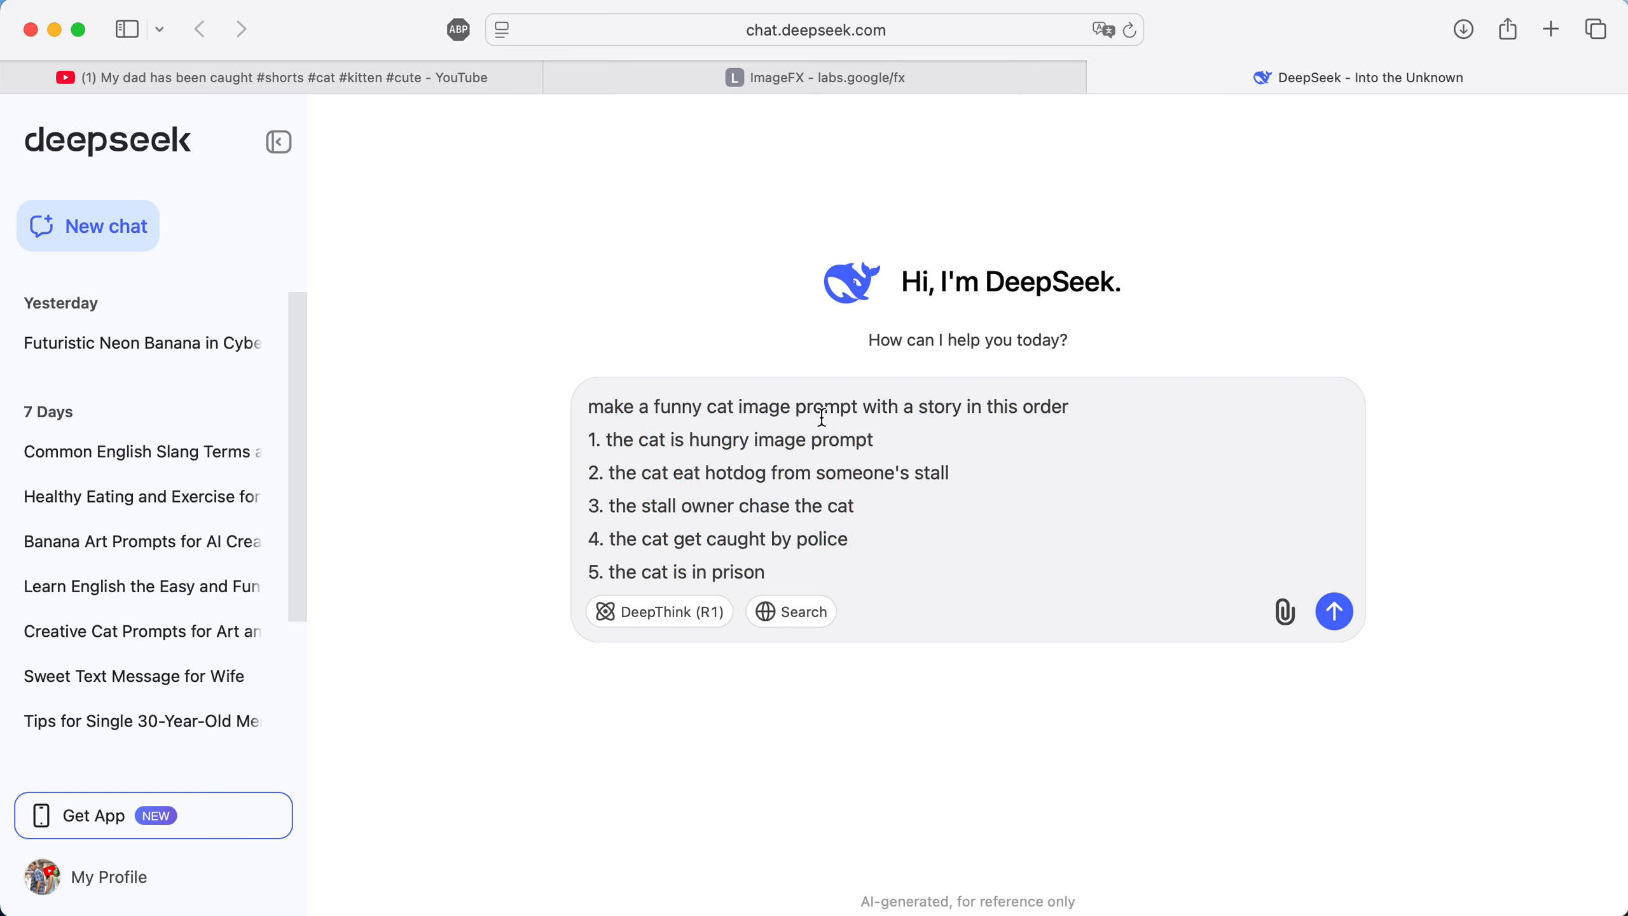
{"action": "left_click_drag", "start_coordinate": [823, 407], "coordinate": [1067, 410]}
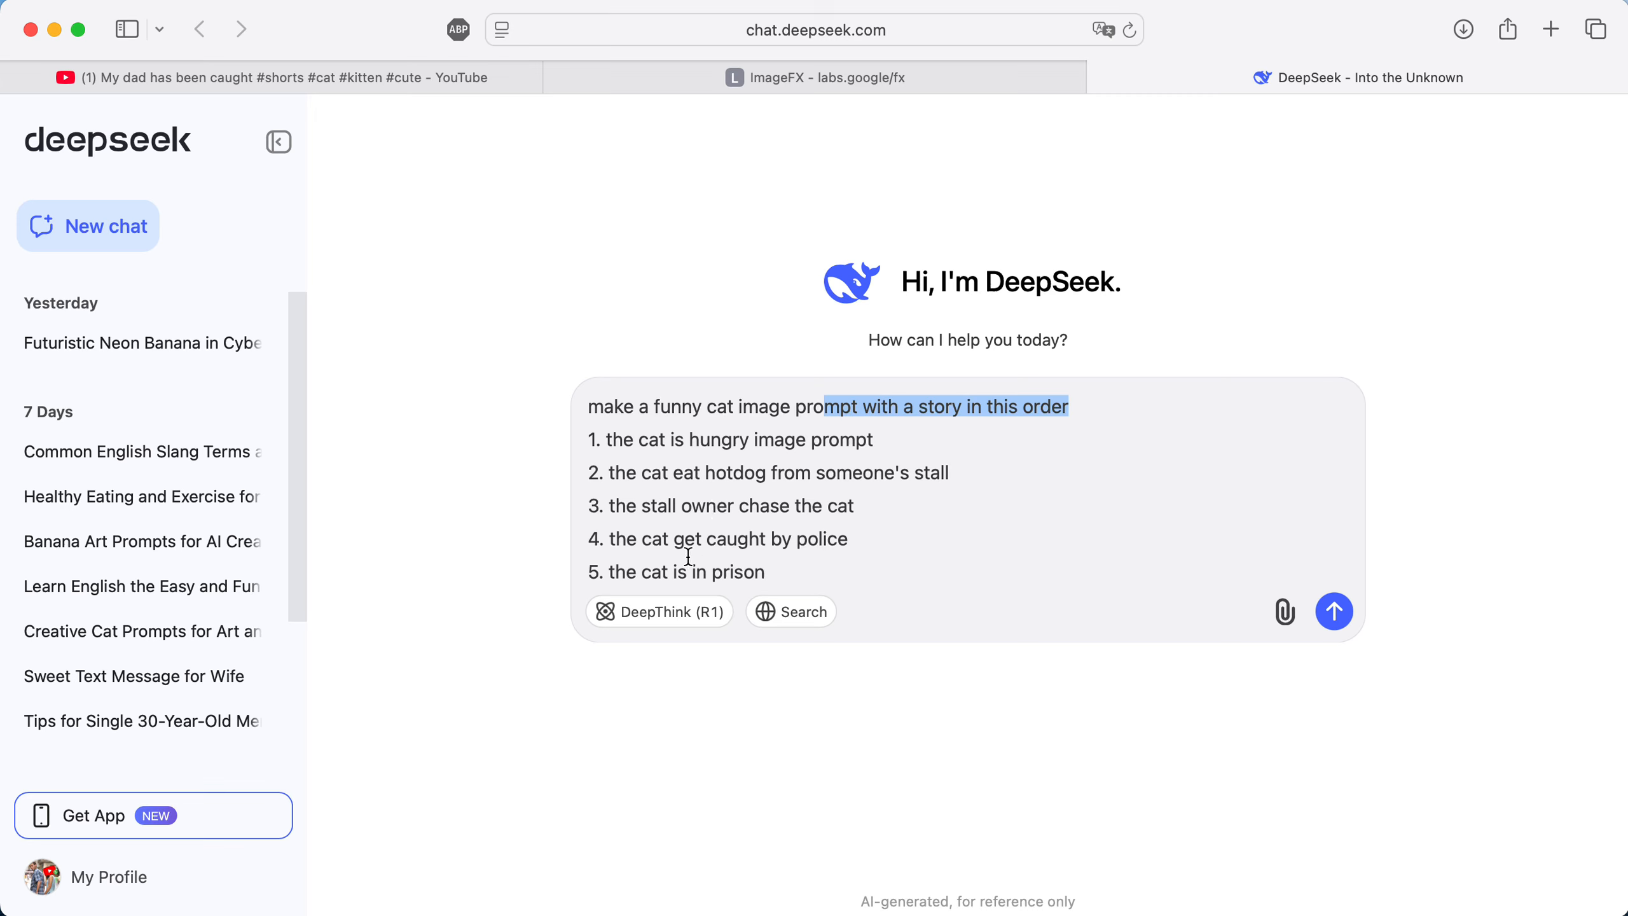
{"action": "left_click", "coordinate": [773, 570]}
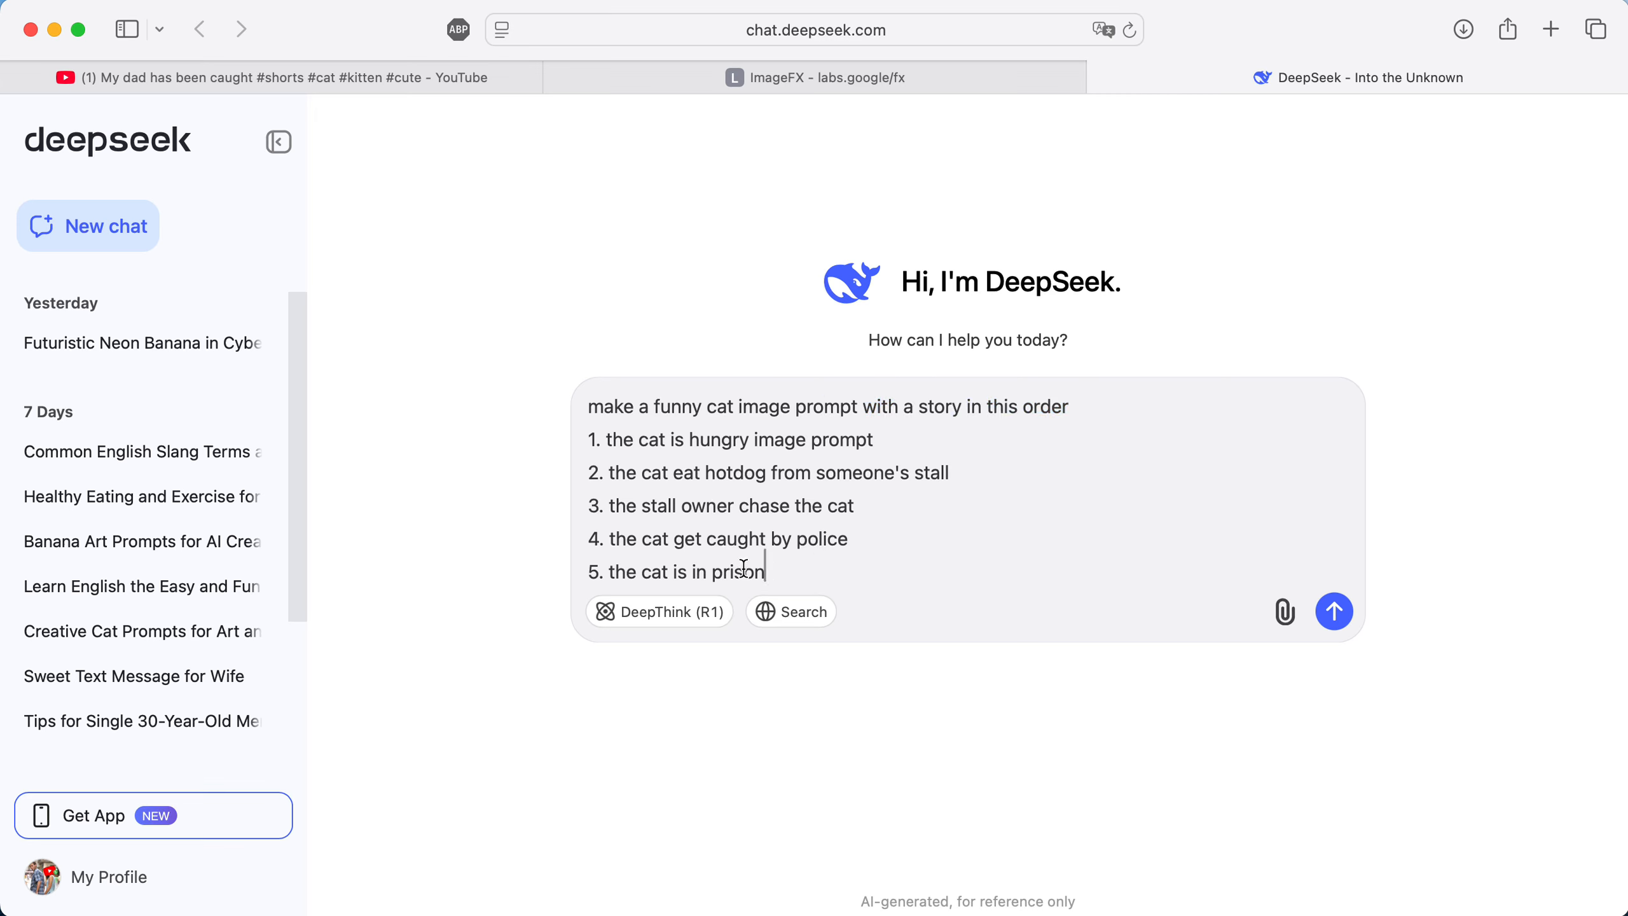
{"action": "key", "text": "Return"}
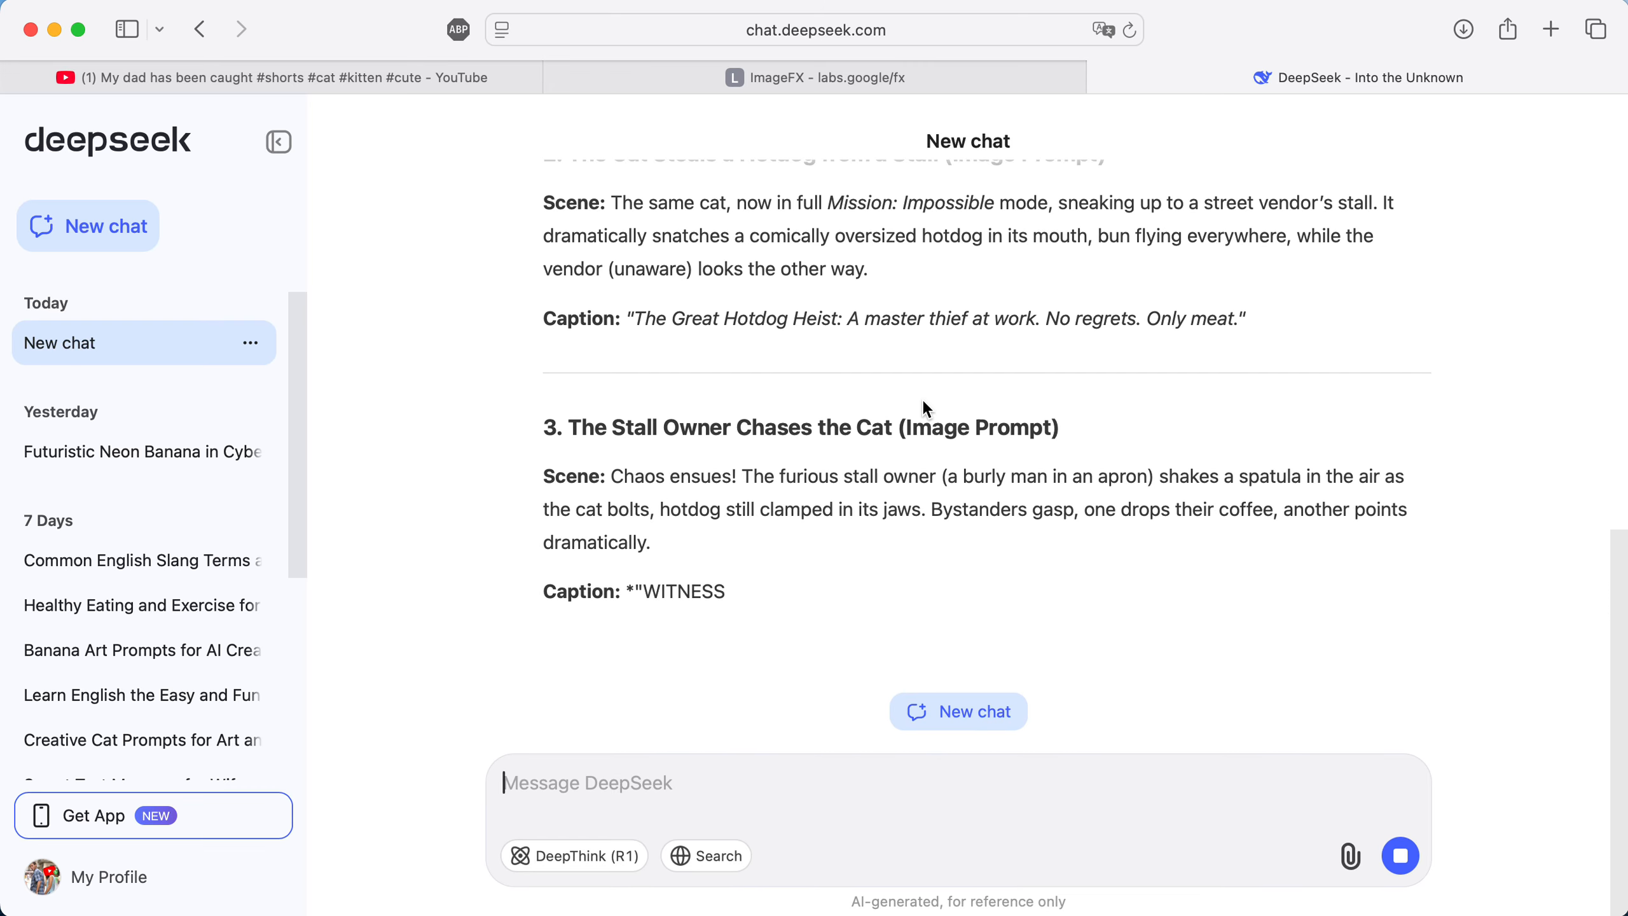
Copy the scene description of prompt 1, "The Cat is Hungry", from the DeepSeek reply.
{"action": "scroll", "coordinate": [950, 367], "scroll_direction": "up", "scroll_amount": 8}
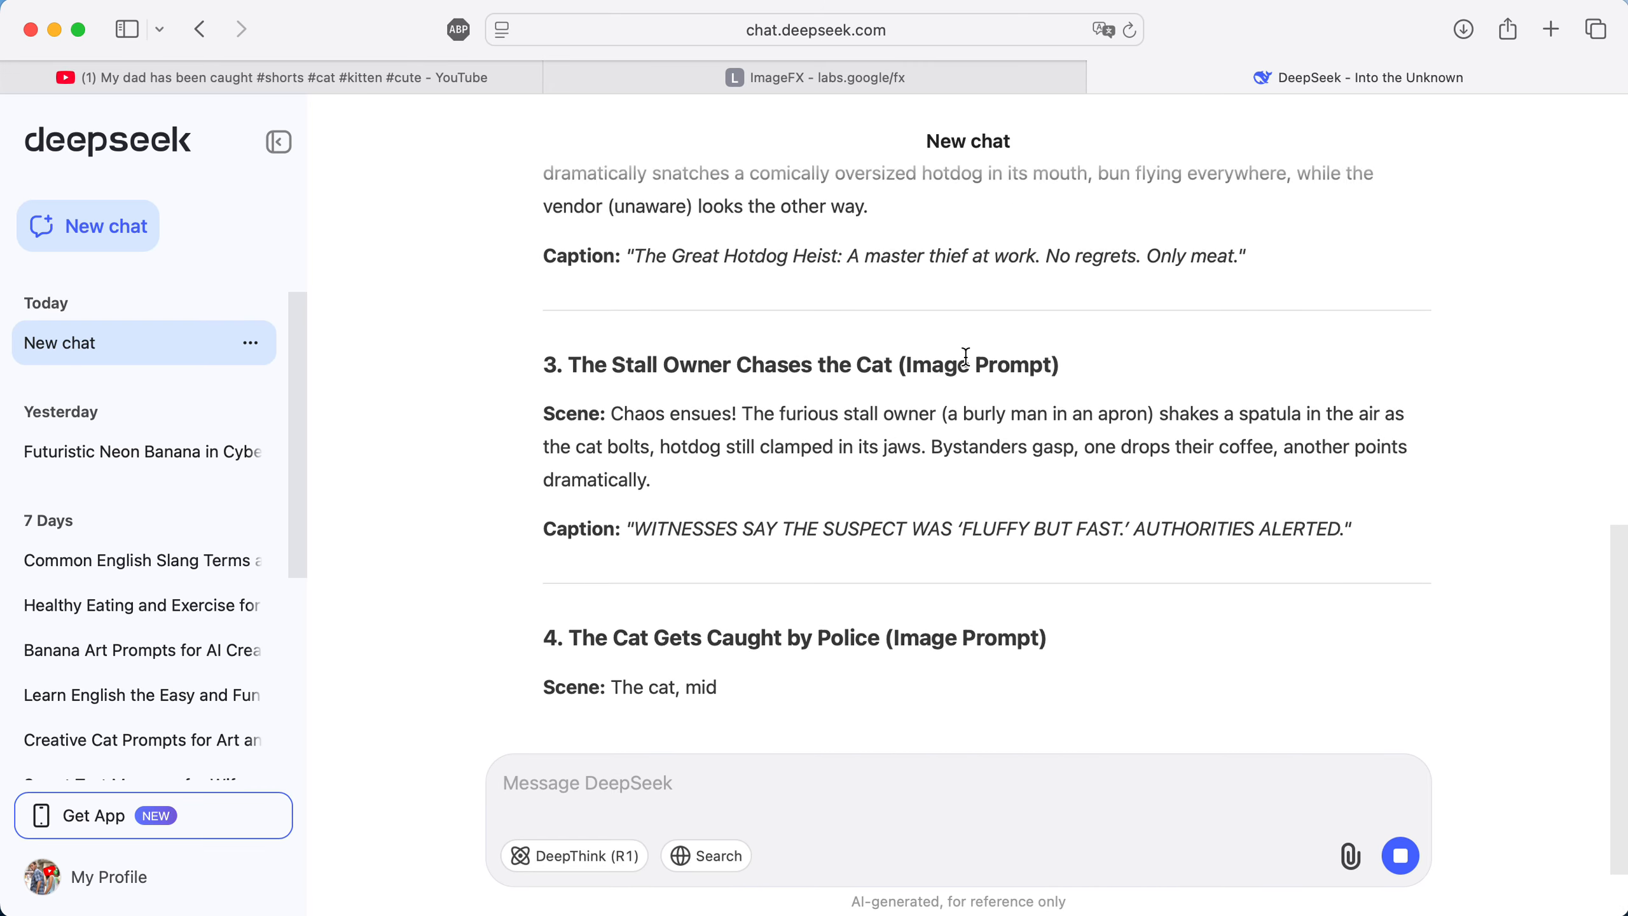
{"action": "scroll", "coordinate": [772, 367], "scroll_direction": "up", "scroll_amount": 2}
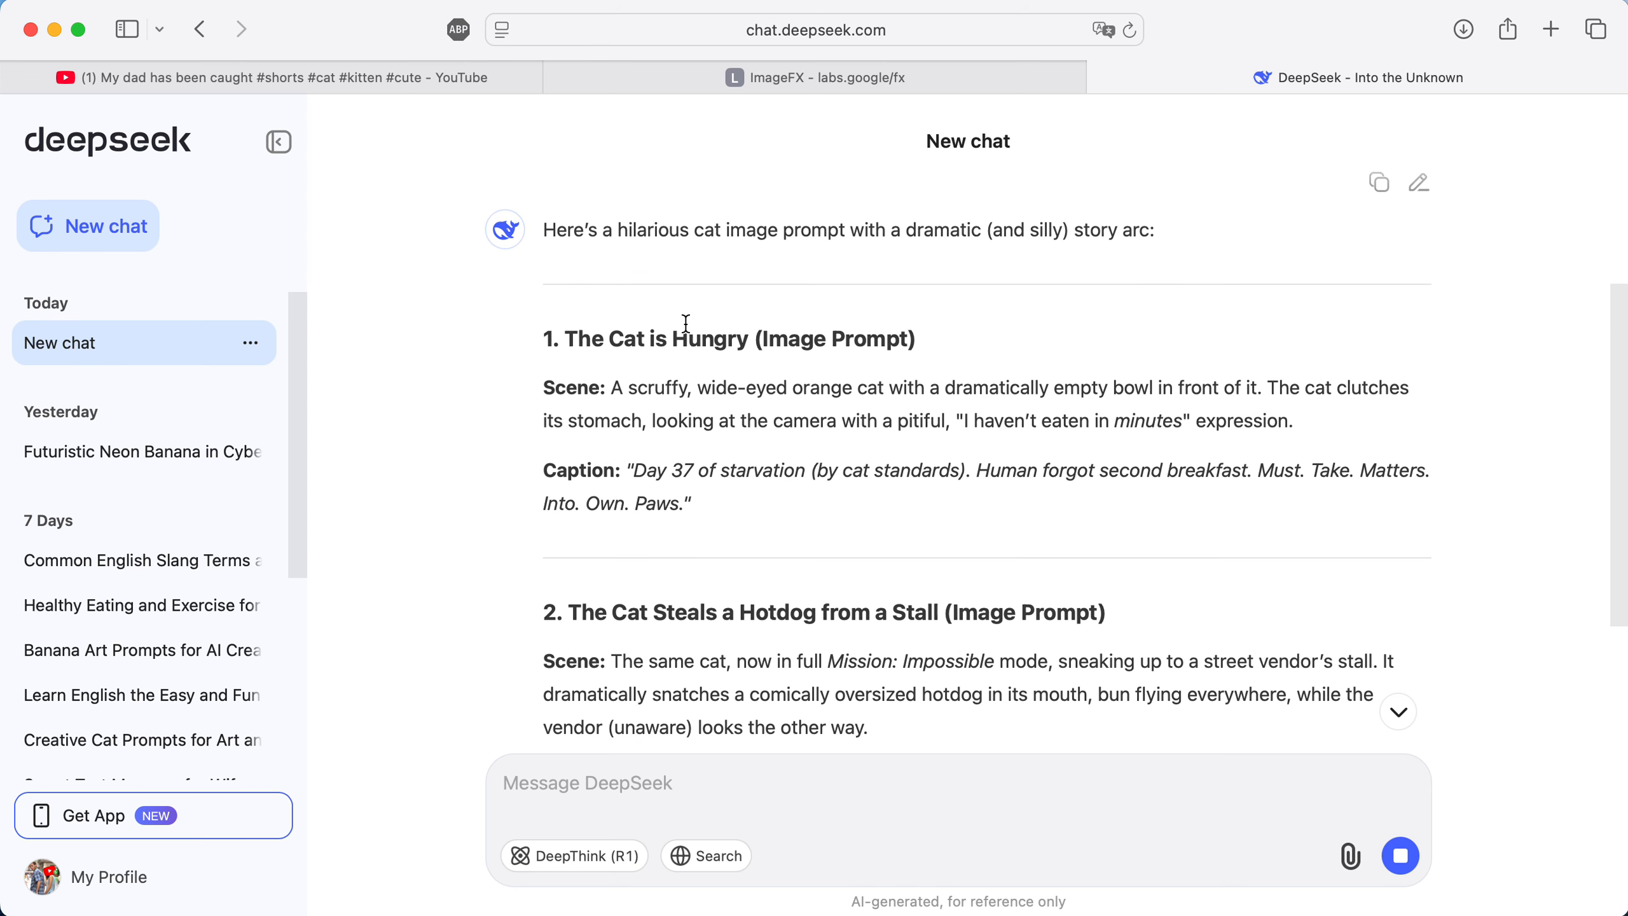
{"action": "left_click_drag", "start_coordinate": [614, 405], "coordinate": [1229, 453]}
{"action": "key", "text": "super+c"}
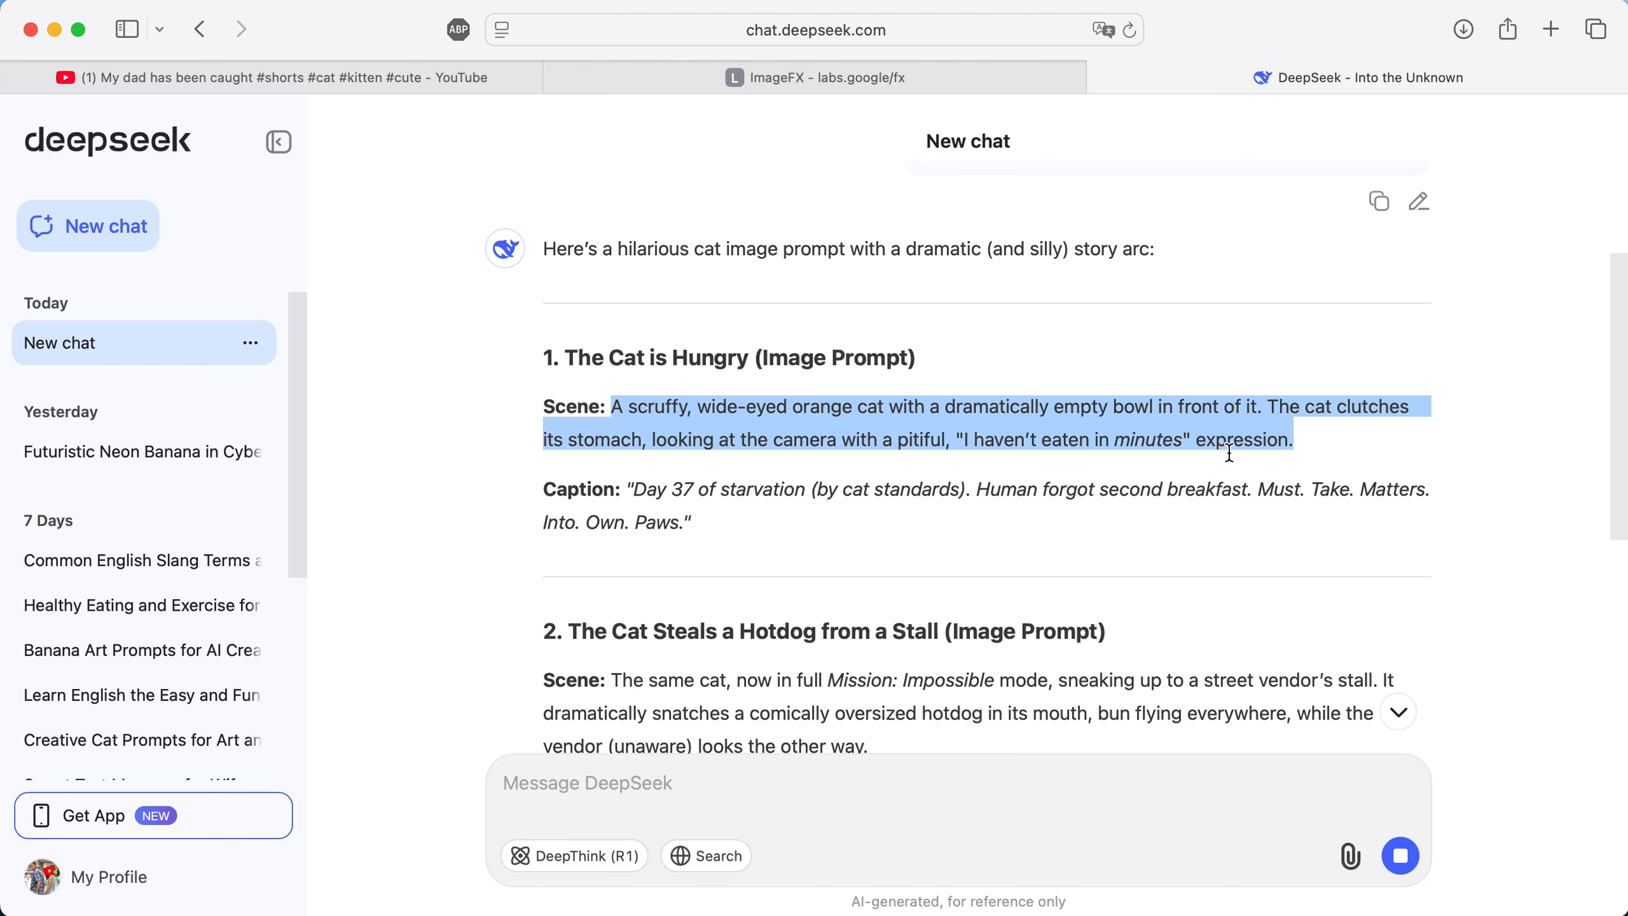
Switch to ImageFX and set the aspect ratio to Portrait (9:16).
{"action": "left_click", "coordinate": [834, 67]}
{"action": "left_click", "coordinate": [445, 328]}
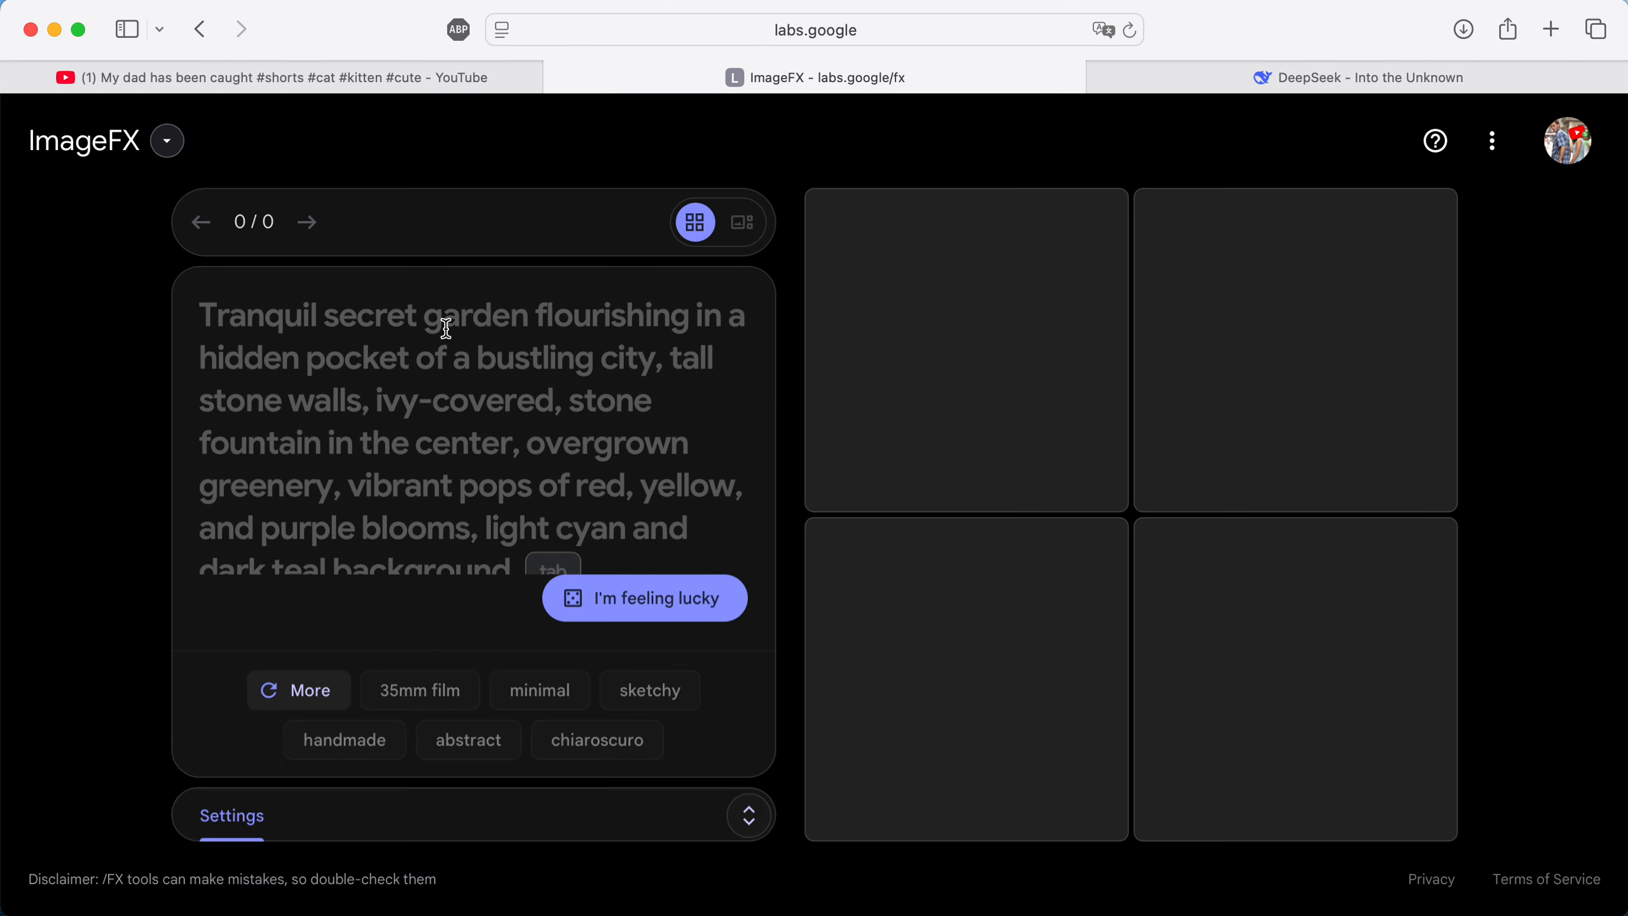
{"action": "left_click", "coordinate": [134, 493]}
{"action": "scroll", "coordinate": [134, 494], "scroll_direction": "down", "scroll_amount": 1}
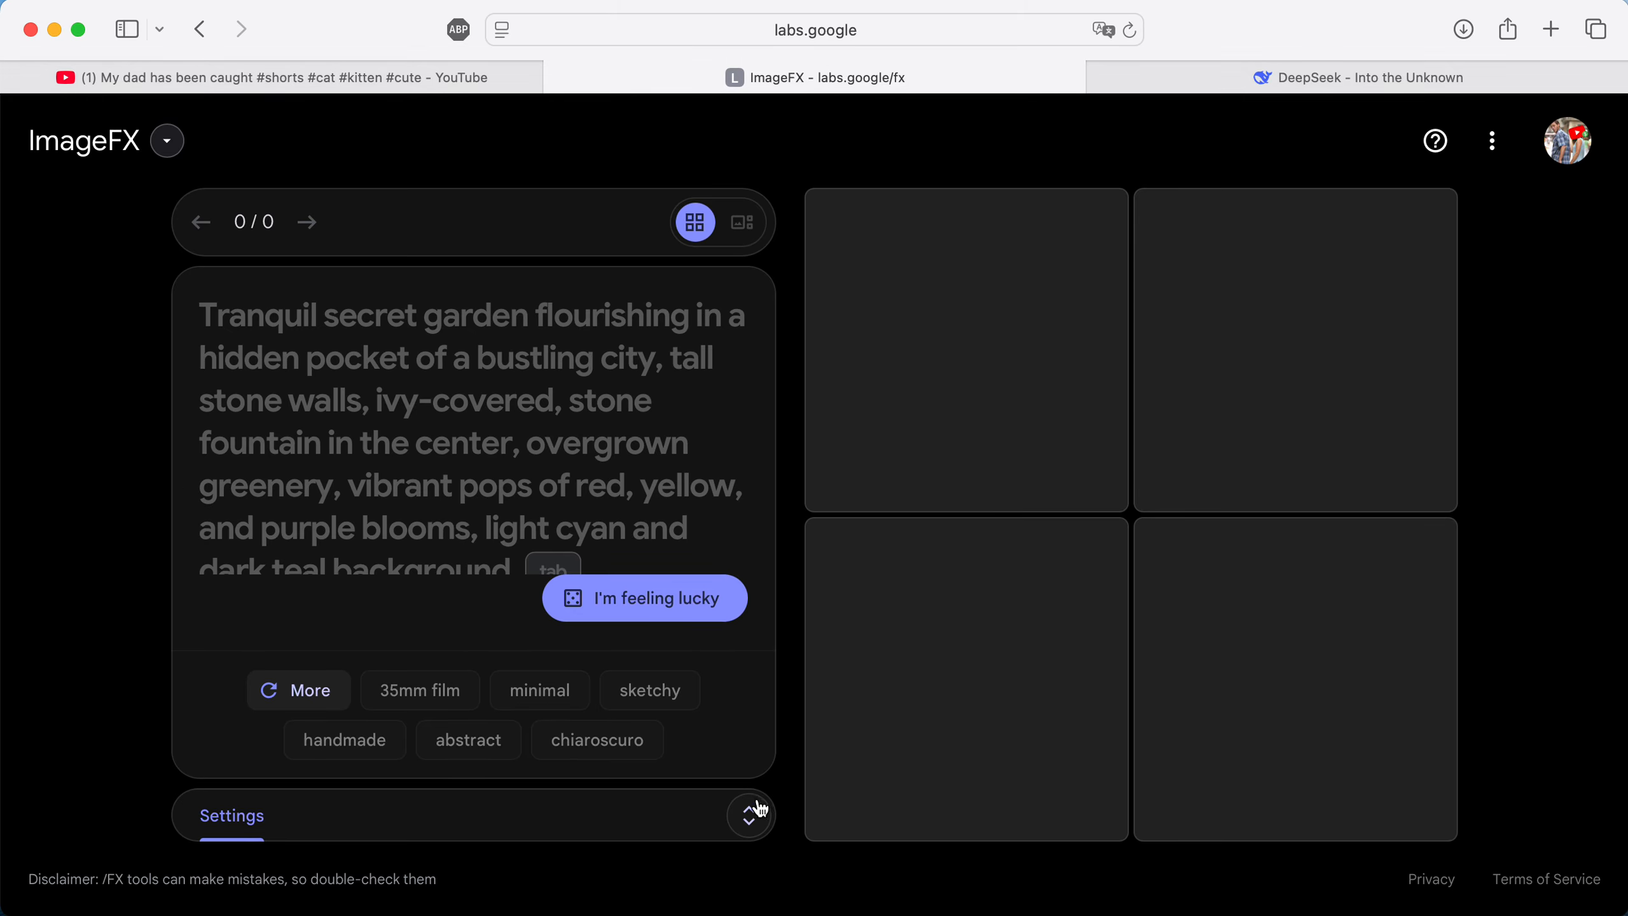
{"action": "left_click", "coordinate": [758, 811]}
{"action": "left_click", "coordinate": [663, 563]}
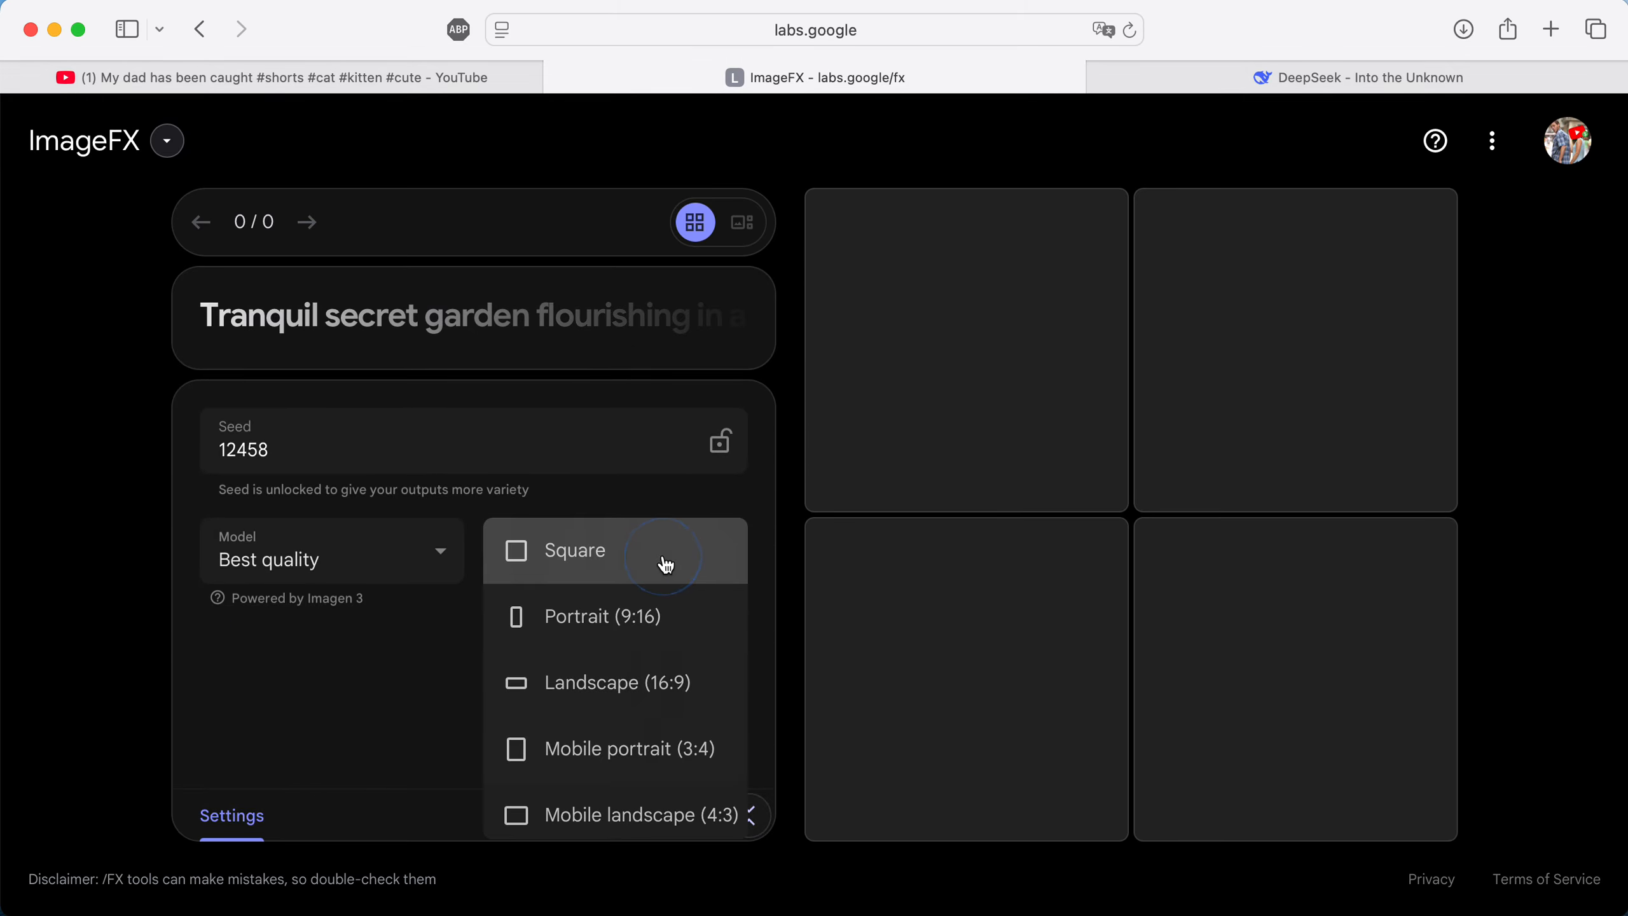
{"action": "left_click", "coordinate": [642, 617]}
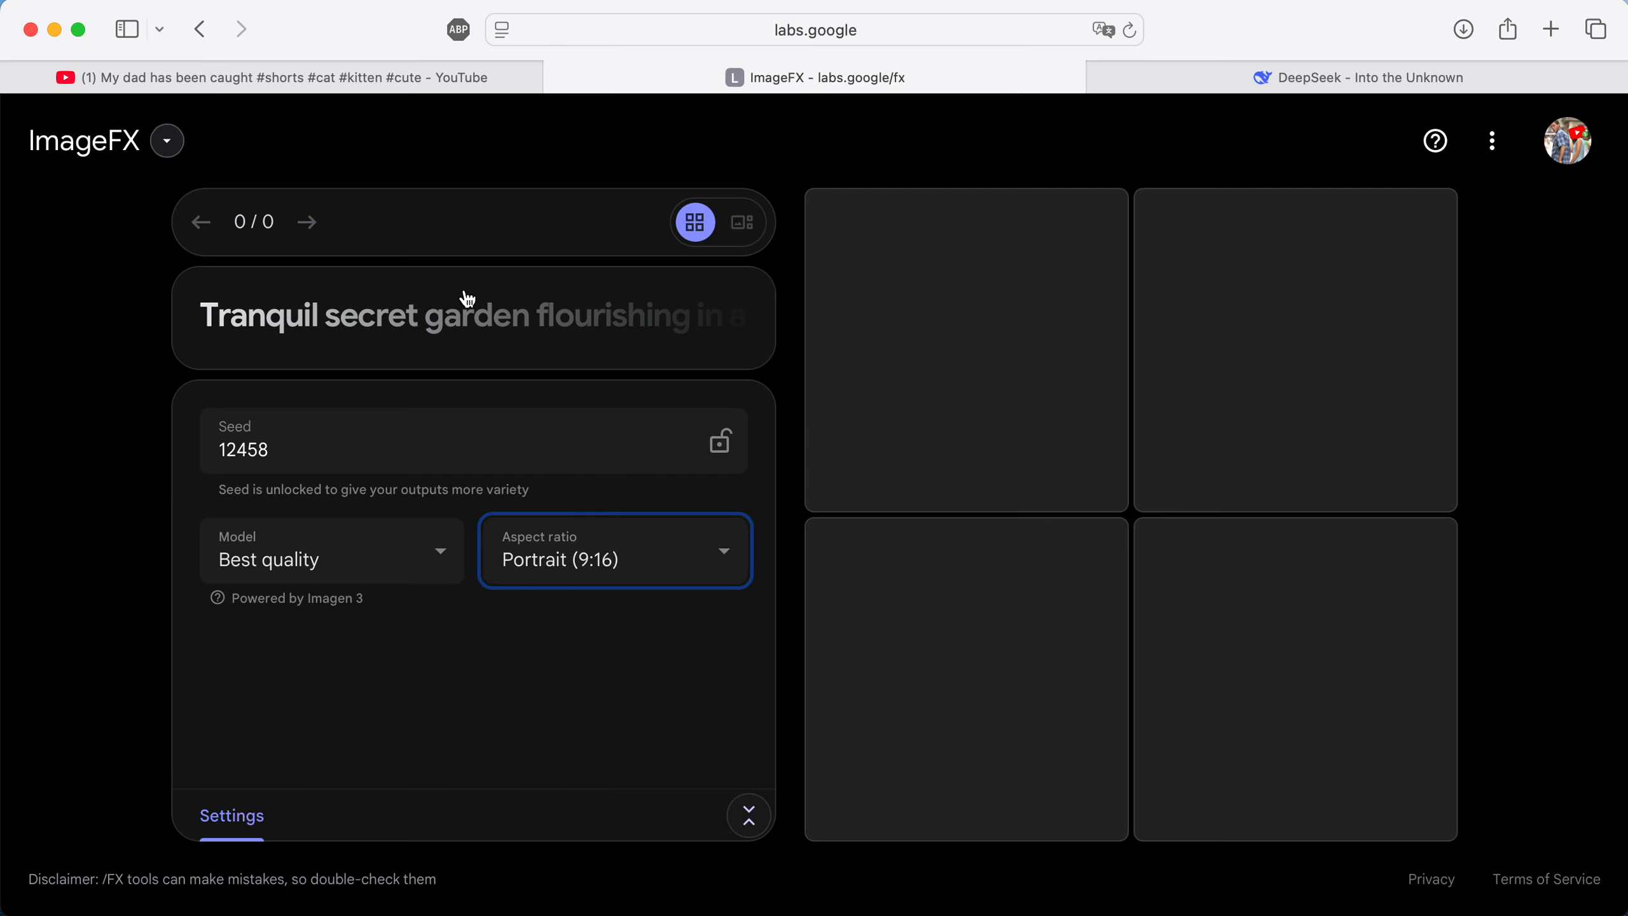
Paste the copied hungry cat scene as the image prompt and generate the images.
{"action": "left_click", "coordinate": [424, 333]}
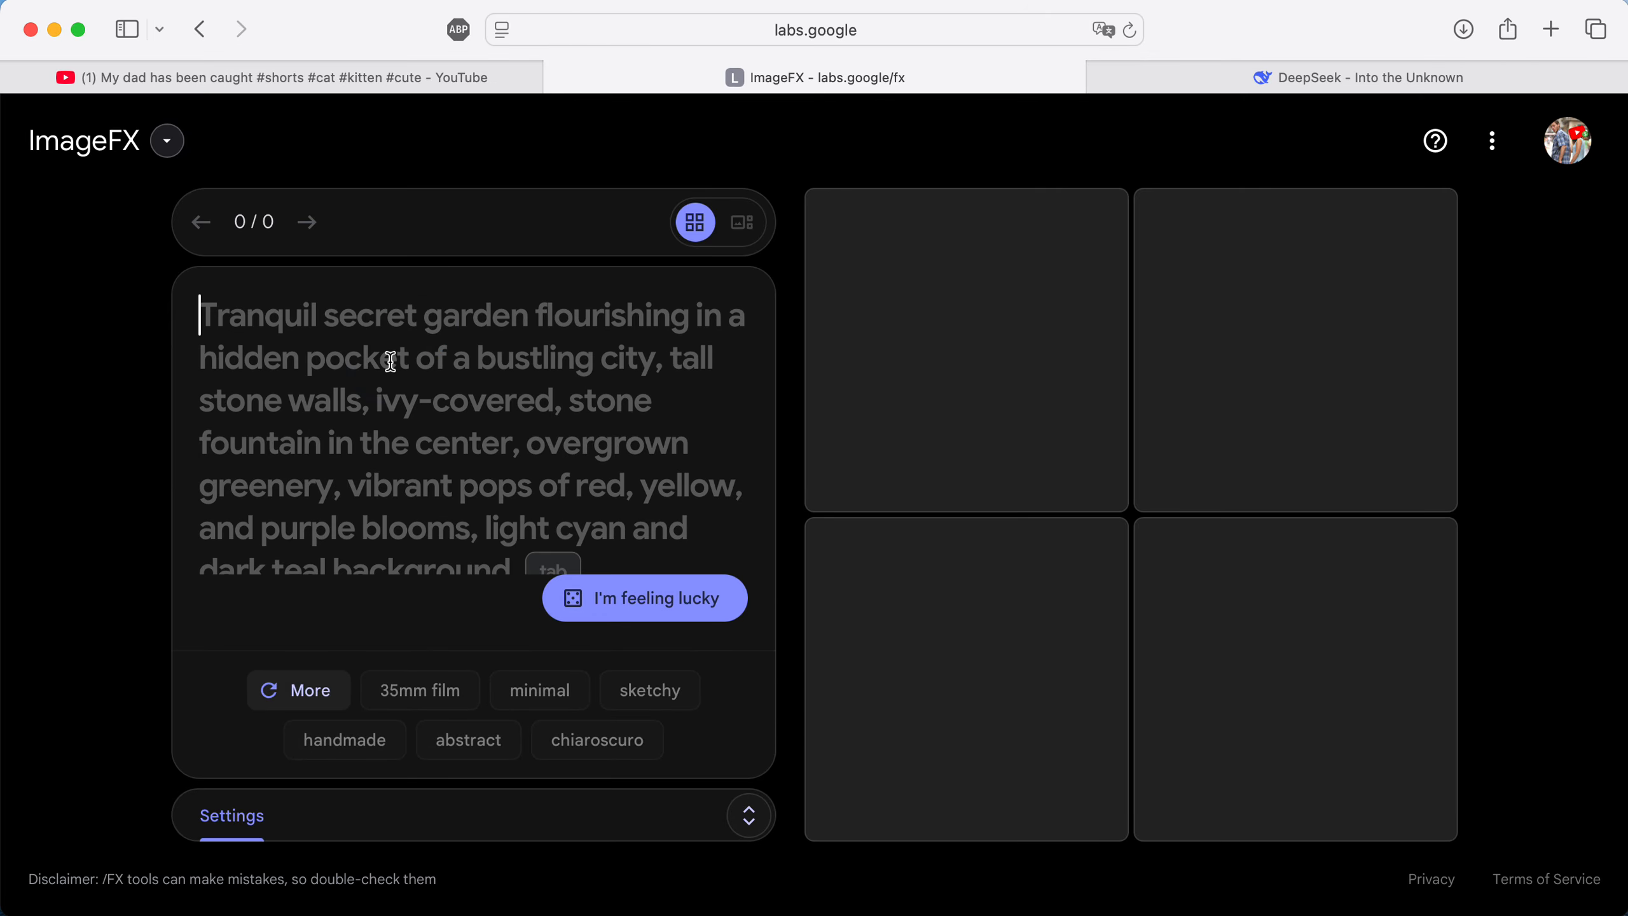
{"action": "key", "text": "super+v"}
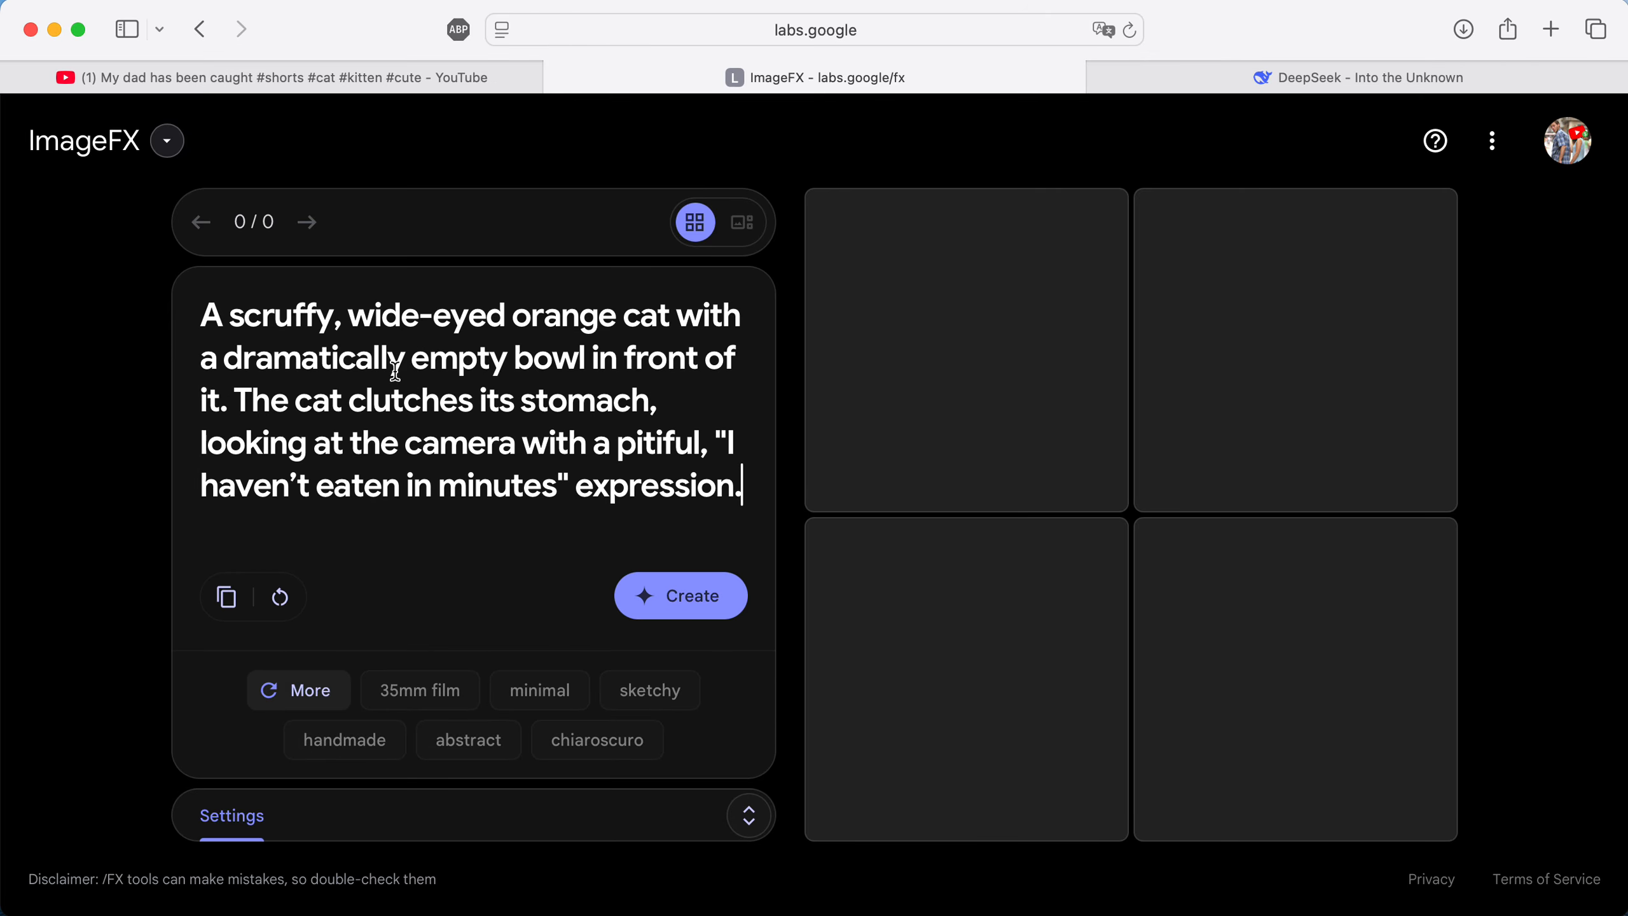
{"action": "left_click", "coordinate": [663, 596]}
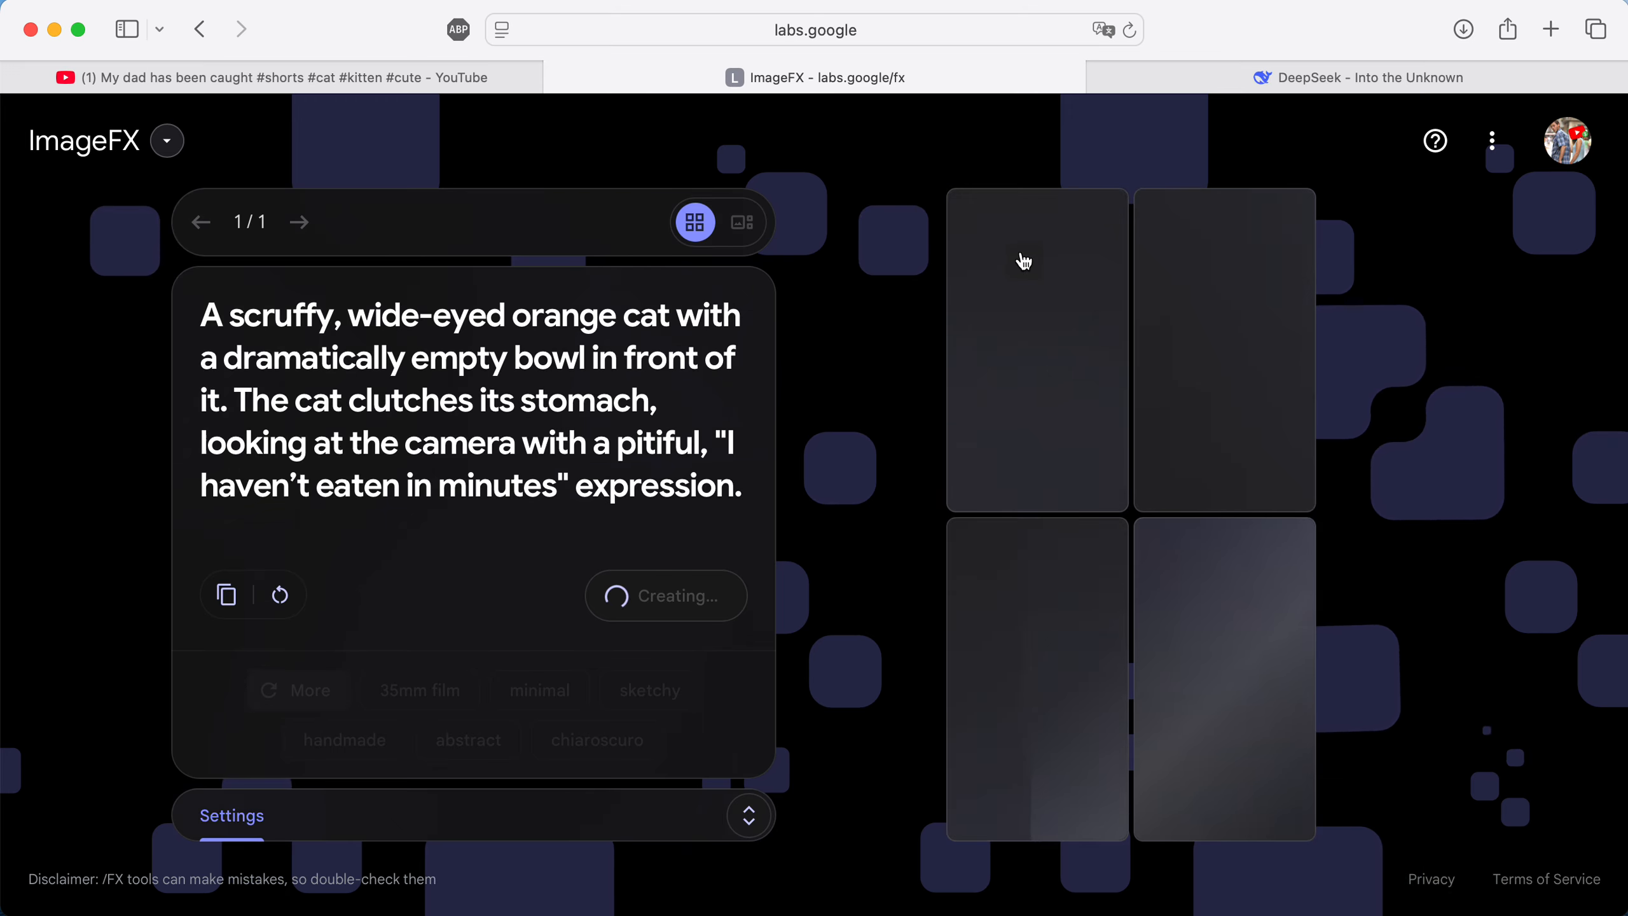
Switch to YouTube to check the Meow Motion reference short, and return to ImageFX.
{"action": "mouse_move", "coordinate": [1216, 79]}
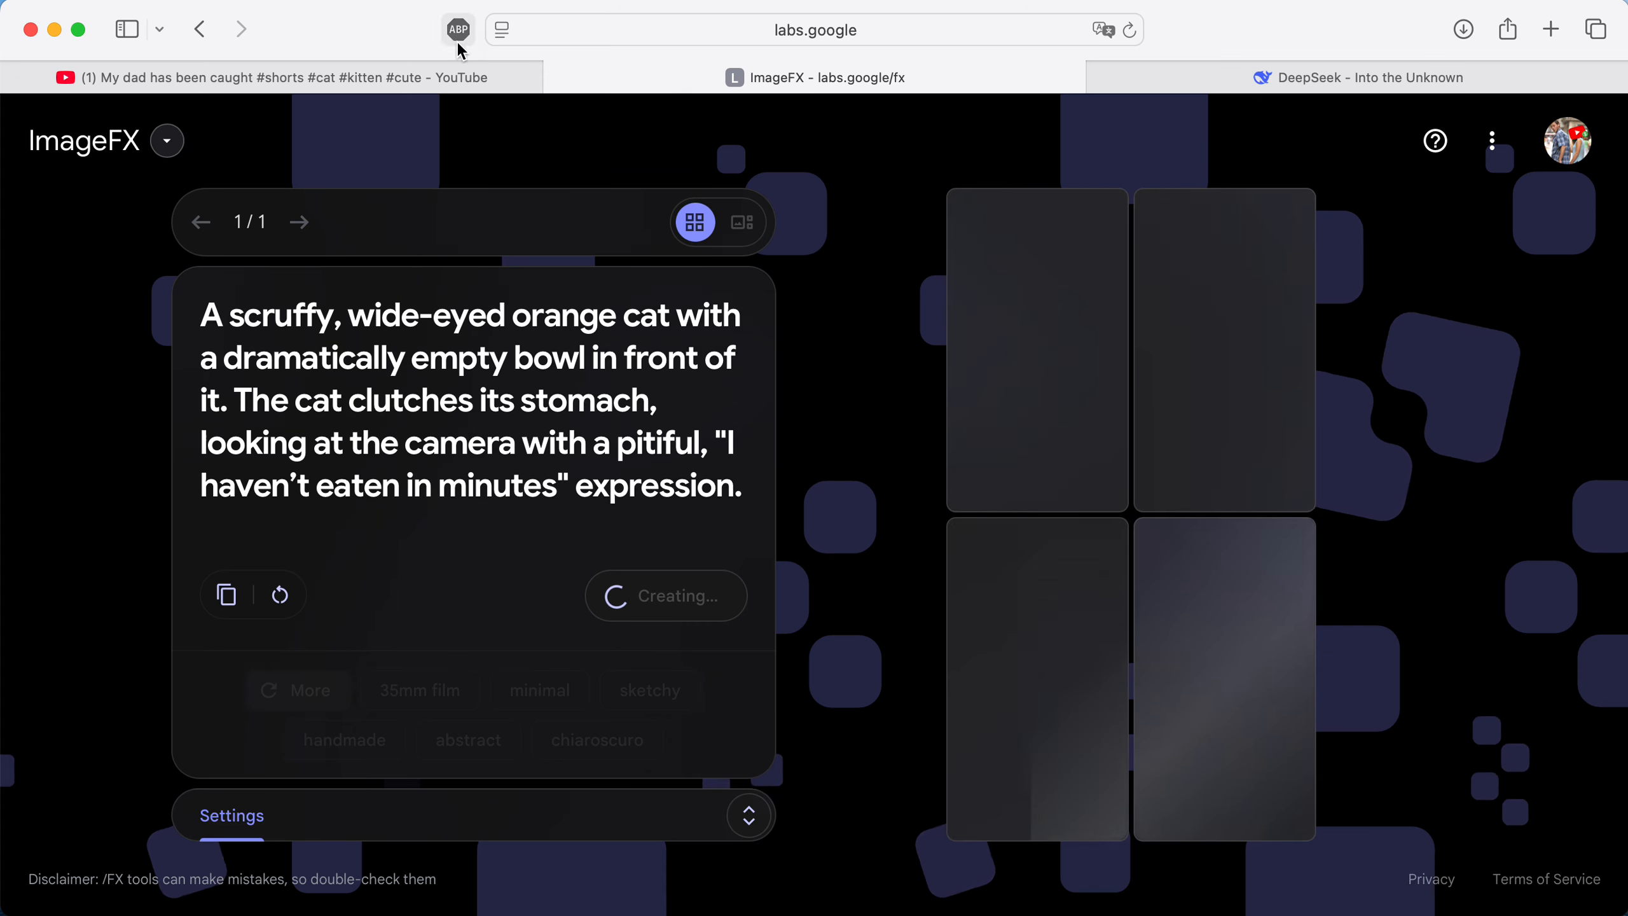
{"action": "left_click", "coordinate": [403, 75]}
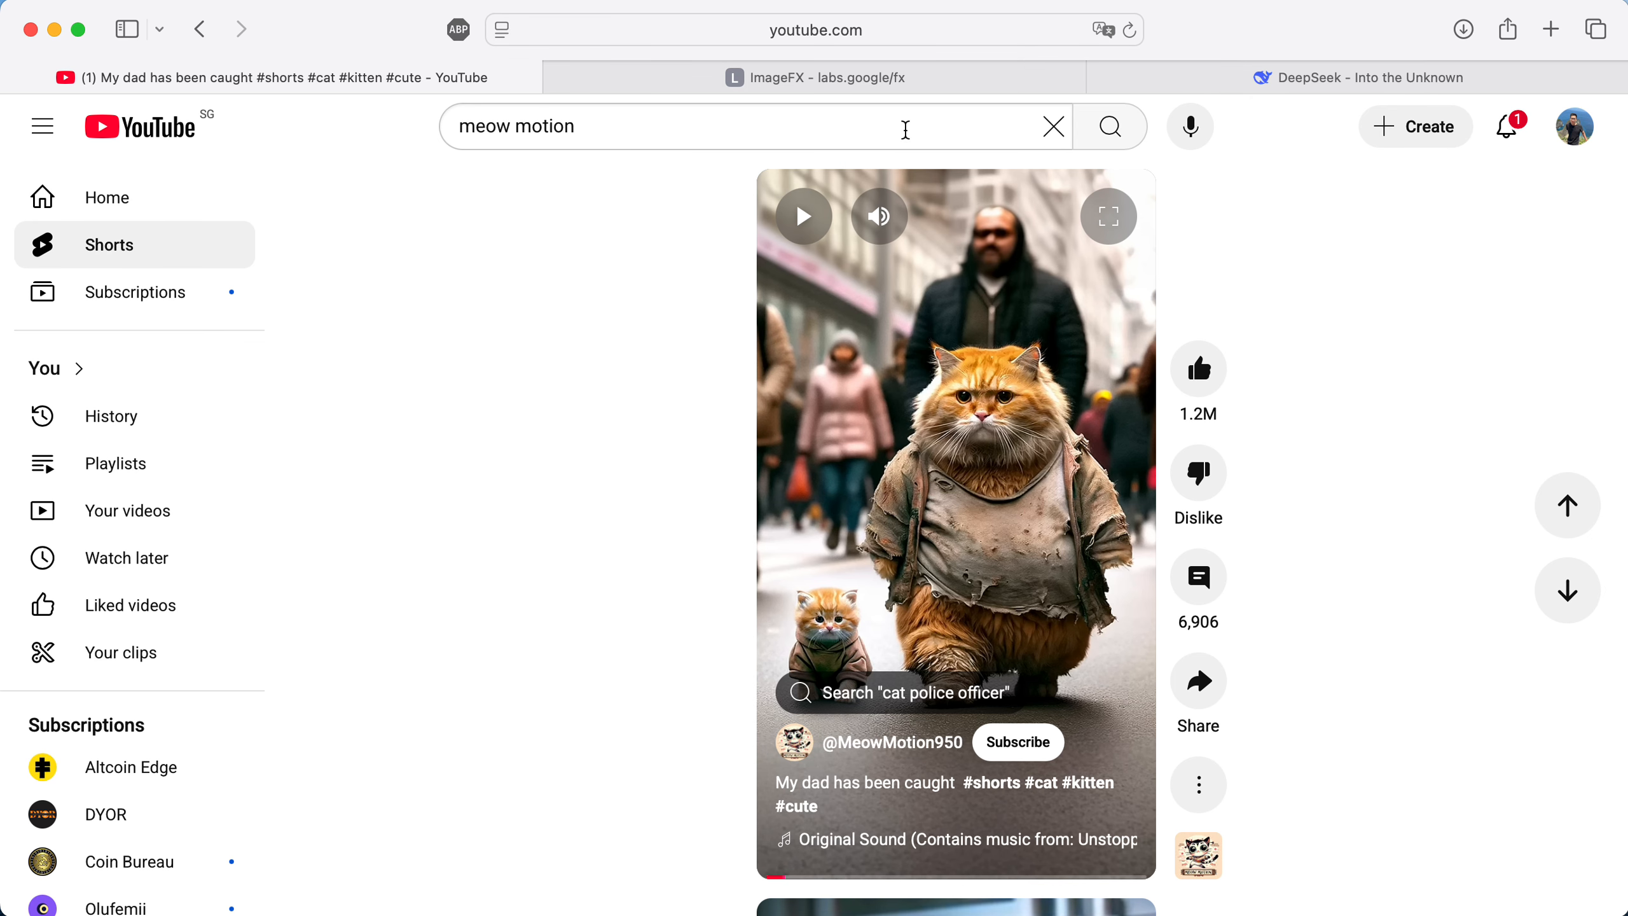
{"action": "left_click", "coordinate": [939, 77]}
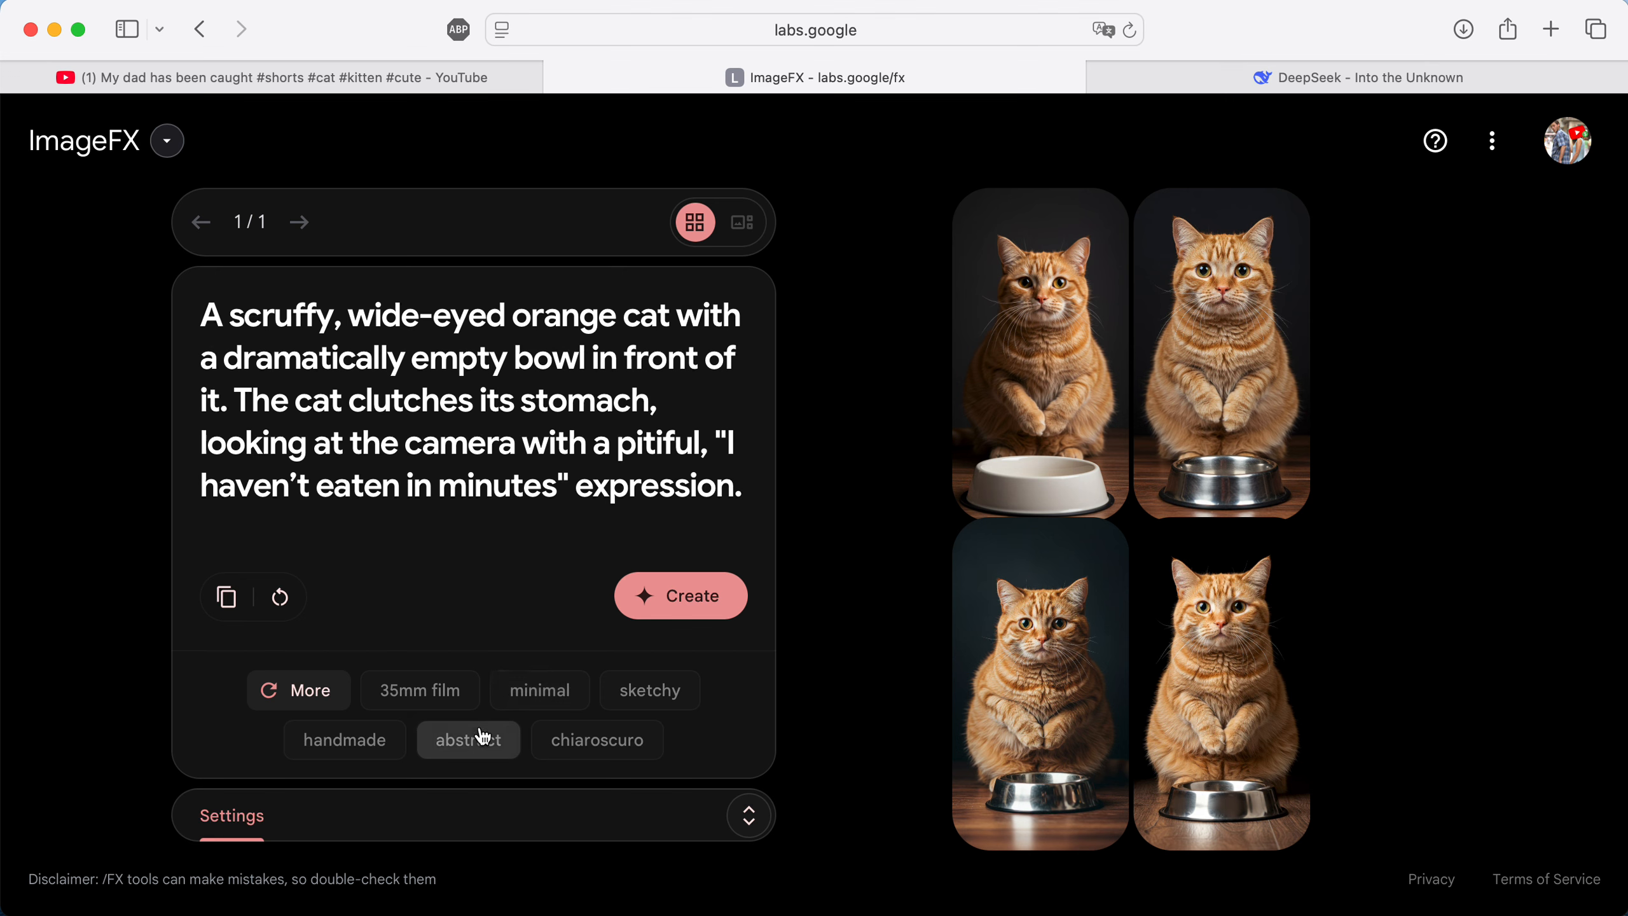
Add the sketchy style to the hungry cat prompt and view its alternative styles.
{"action": "left_click", "coordinate": [649, 689]}
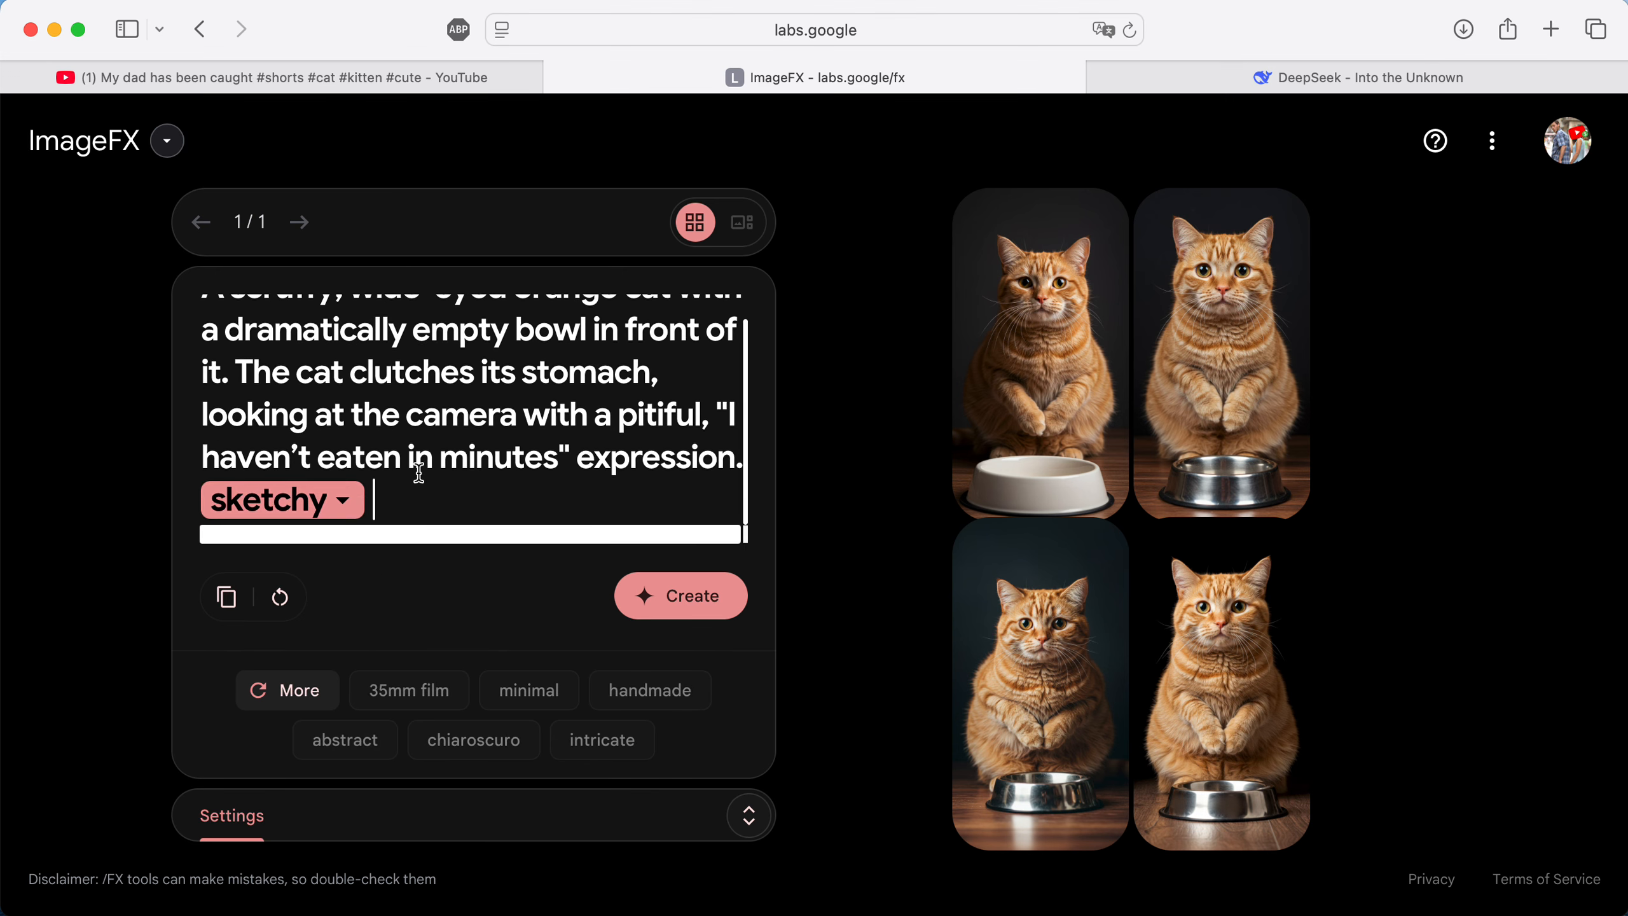
{"action": "left_click", "coordinate": [336, 505]}
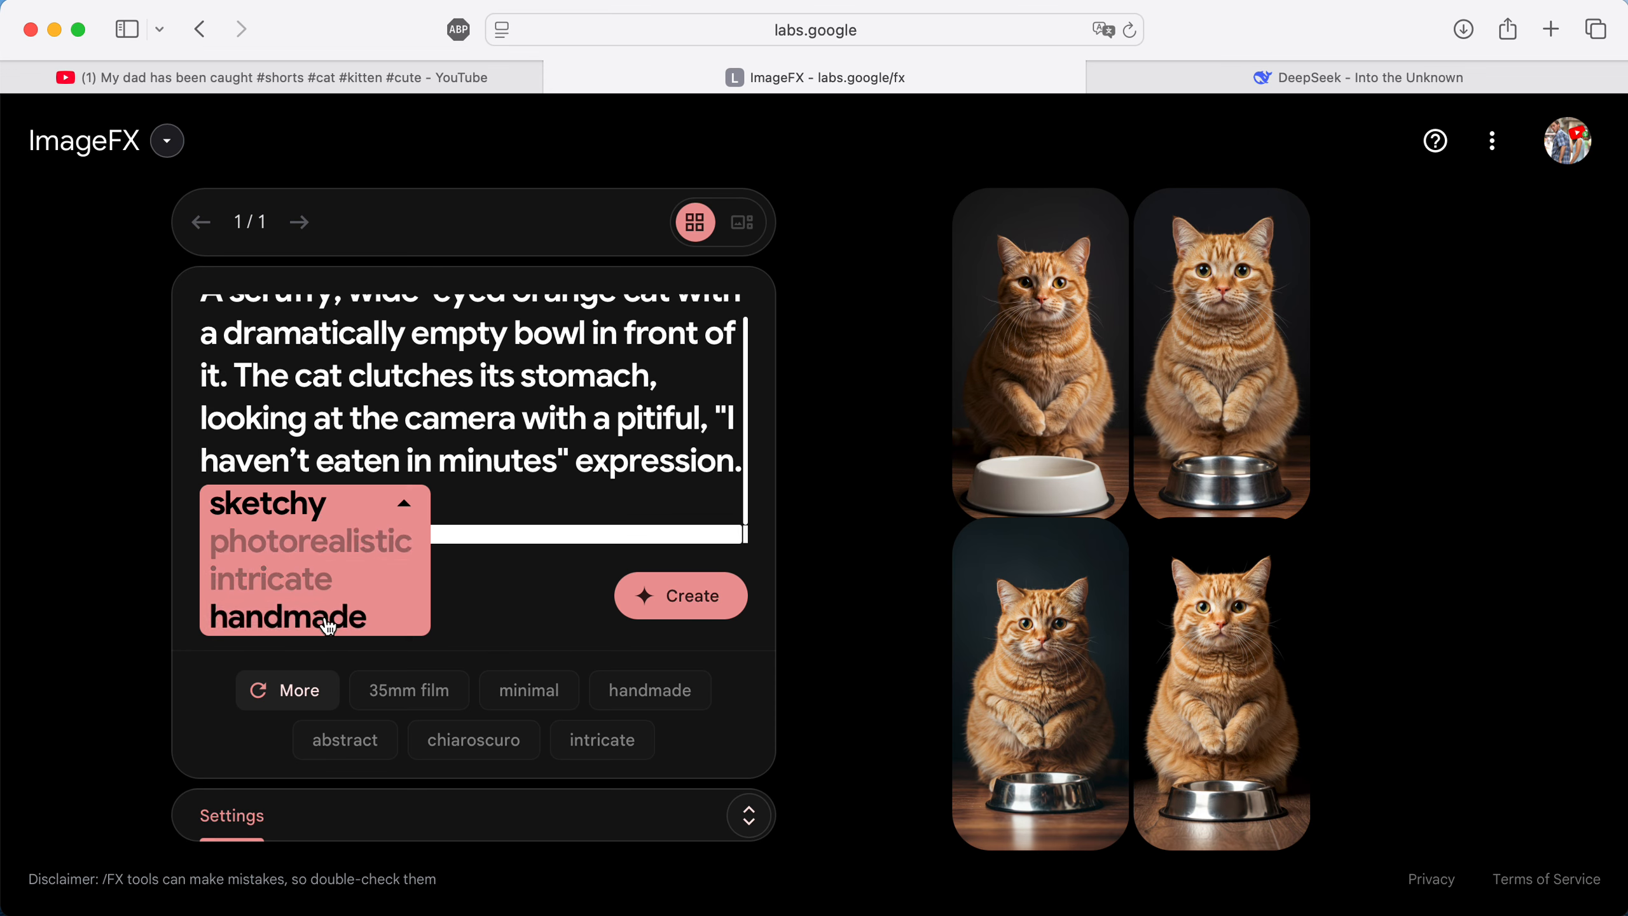
{"action": "left_click", "coordinate": [519, 610]}
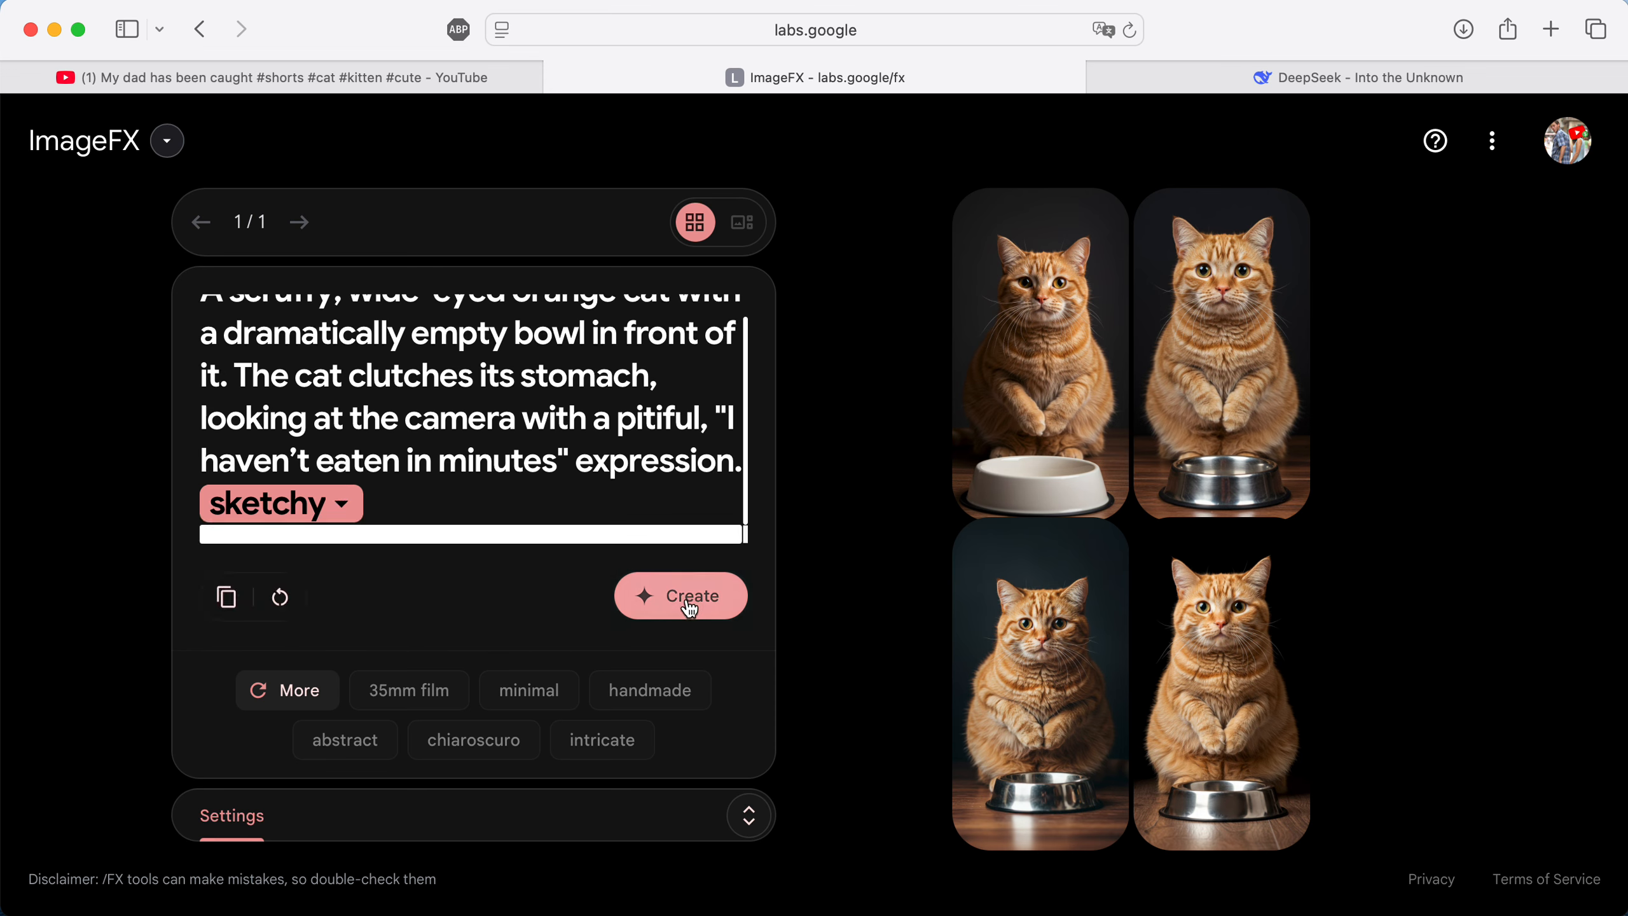
Preview the generated hungry cat images enlarged and download the second one.
{"action": "mouse_move", "coordinate": [1253, 372]}
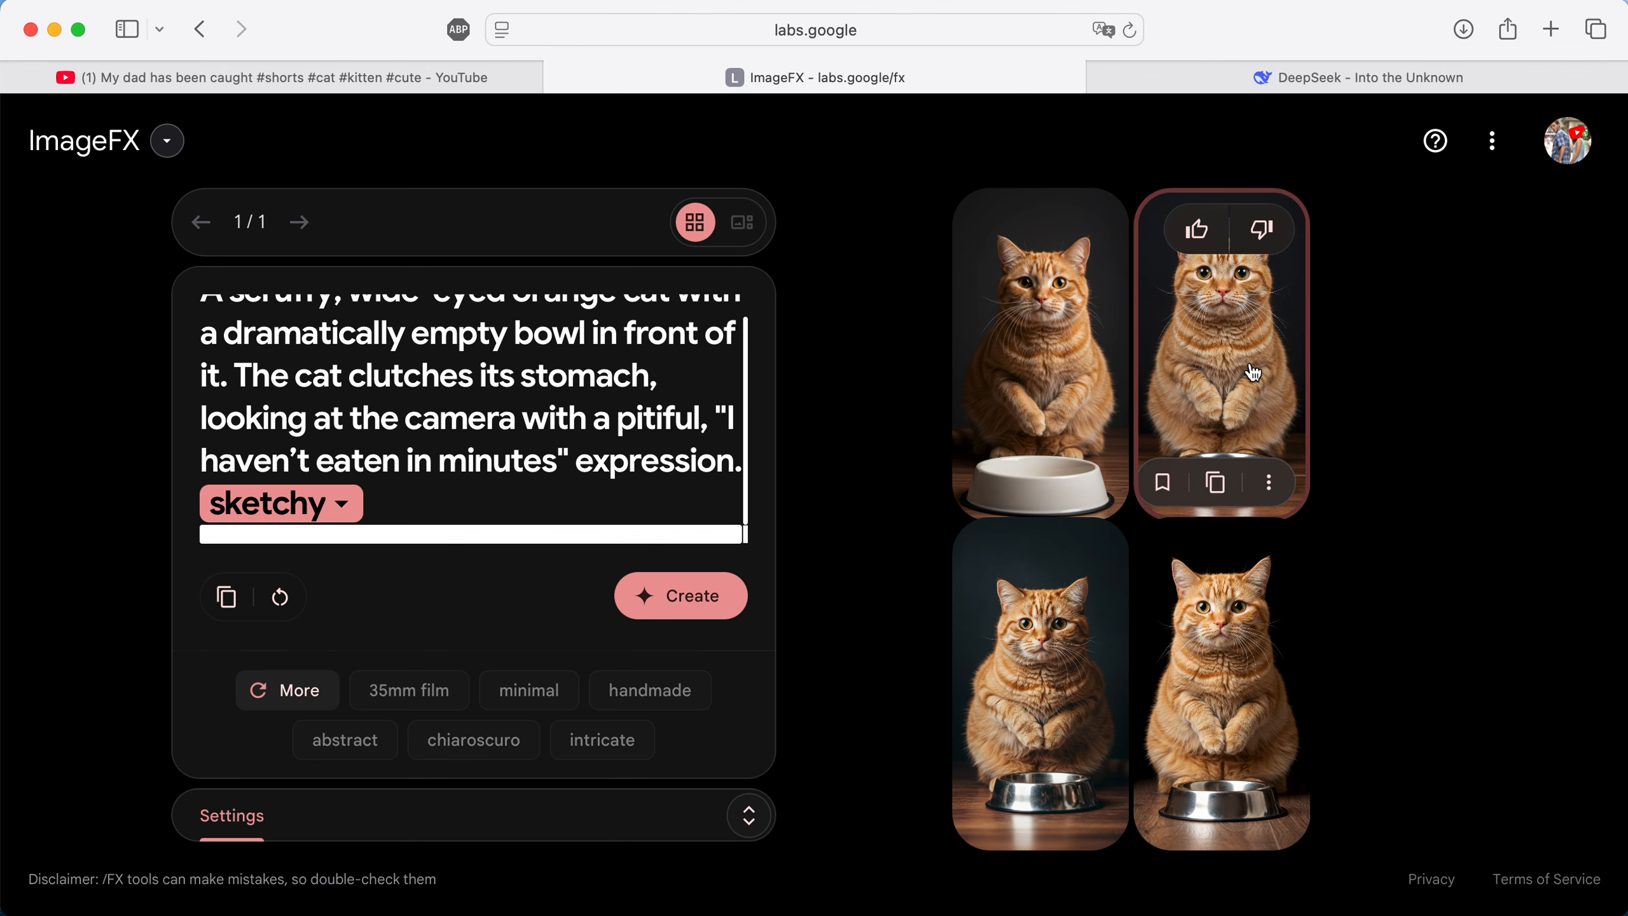
{"action": "mouse_move", "coordinate": [1186, 608]}
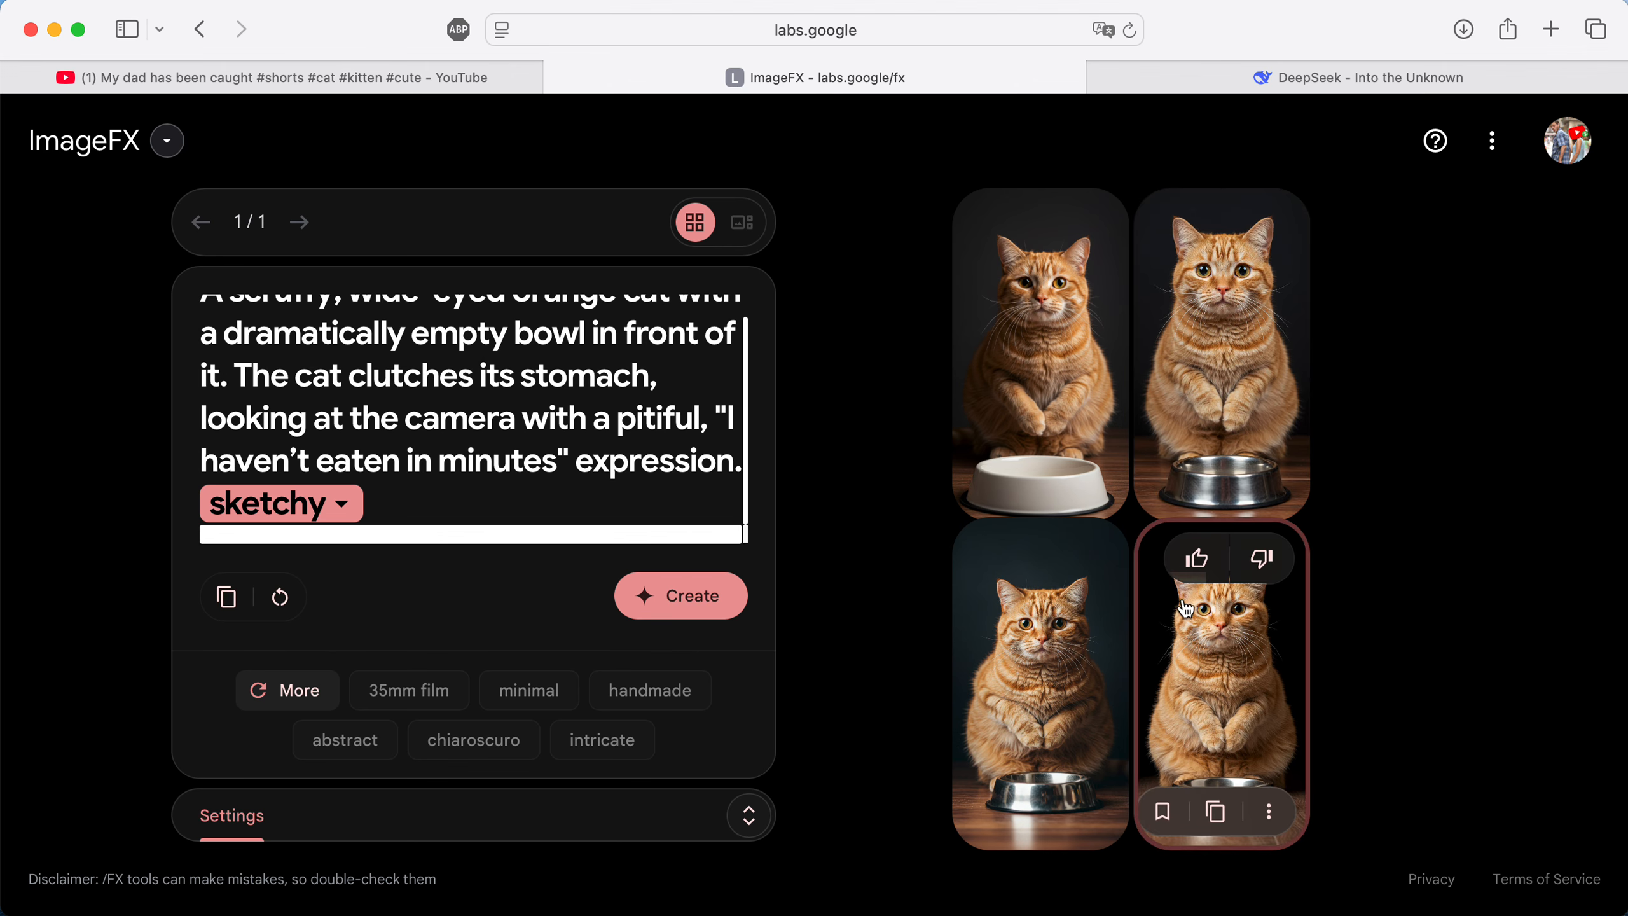
{"action": "left_click", "coordinate": [1177, 653]}
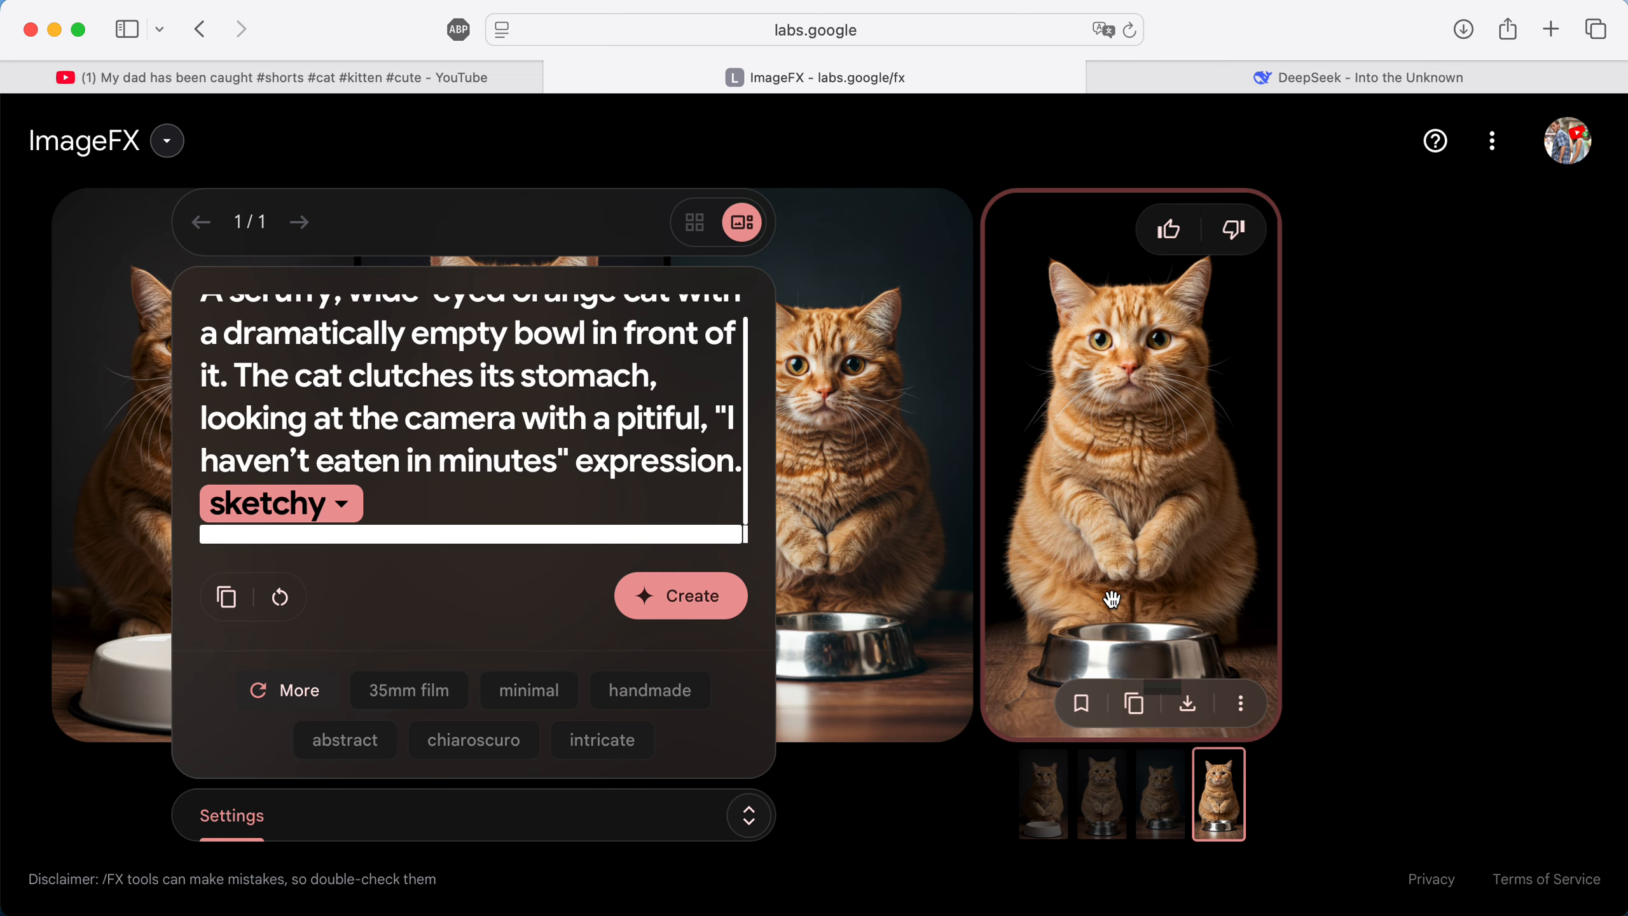
{"action": "left_click", "coordinate": [1160, 798]}
{"action": "left_click", "coordinate": [1119, 807]}
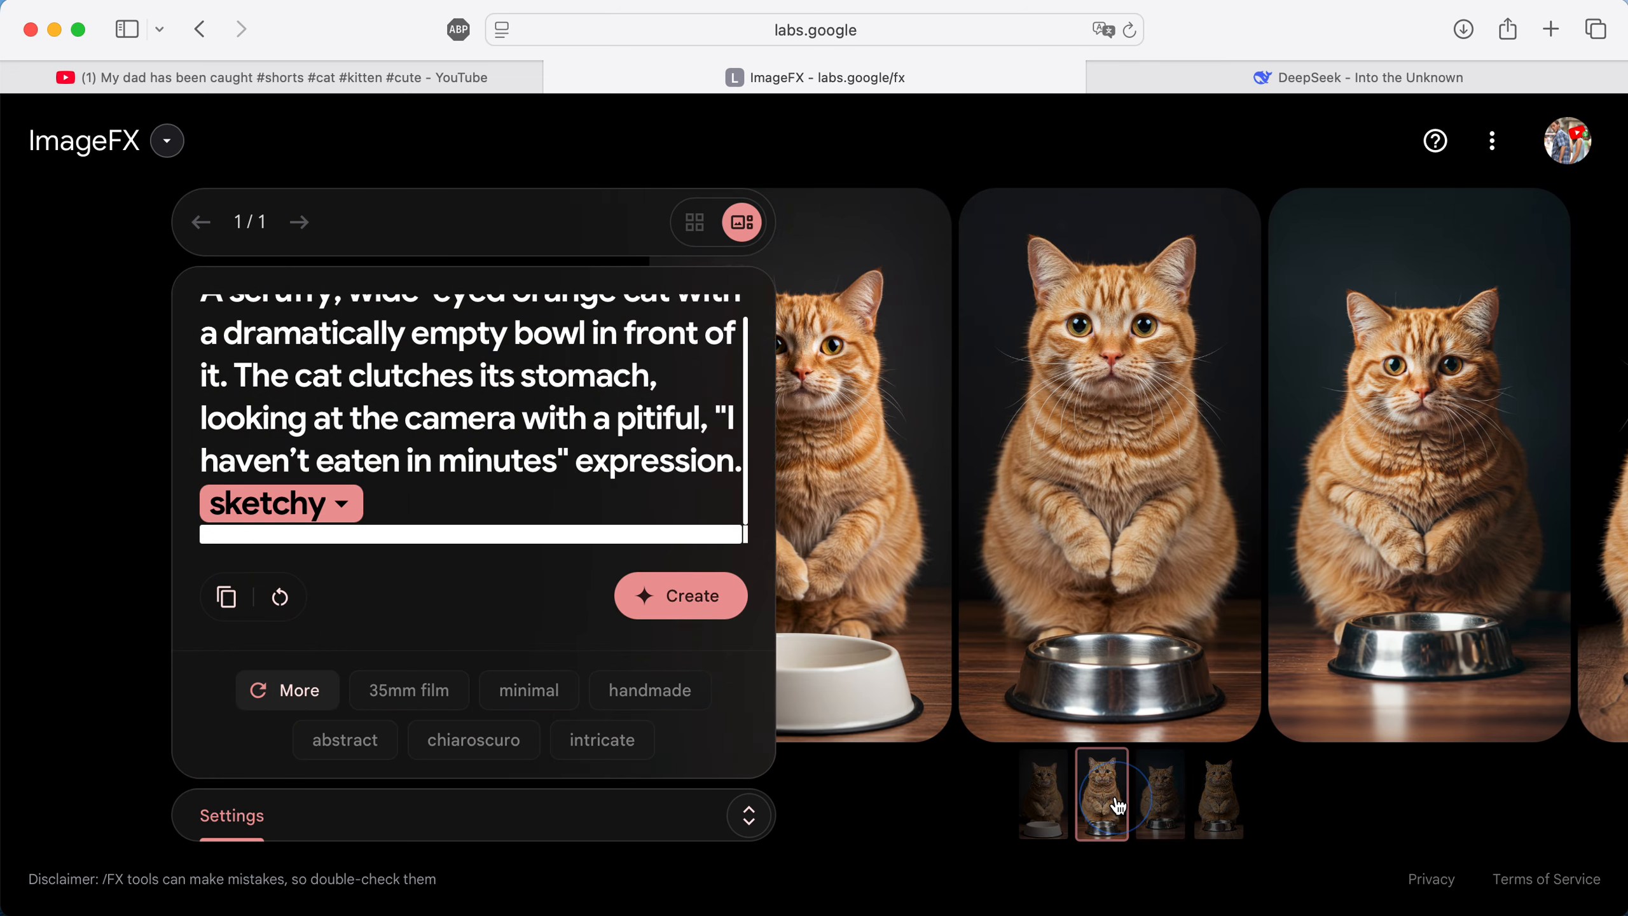
{"action": "mouse_move", "coordinate": [1118, 583]}
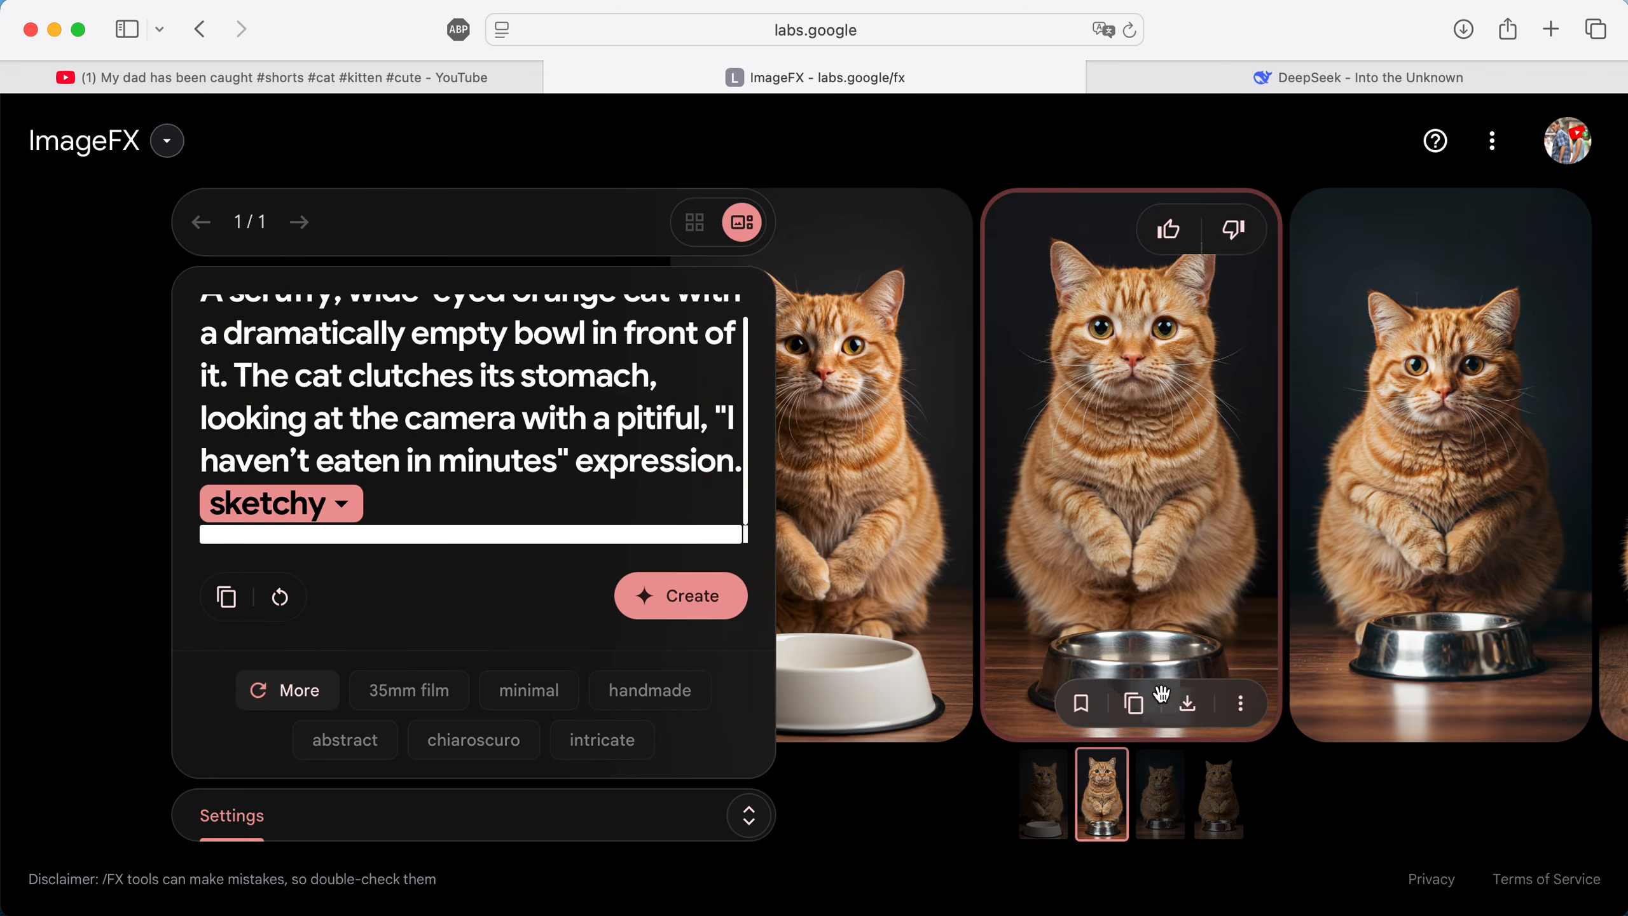
{"action": "left_click", "coordinate": [1189, 705]}
{"action": "mouse_move", "coordinate": [1111, 656]}
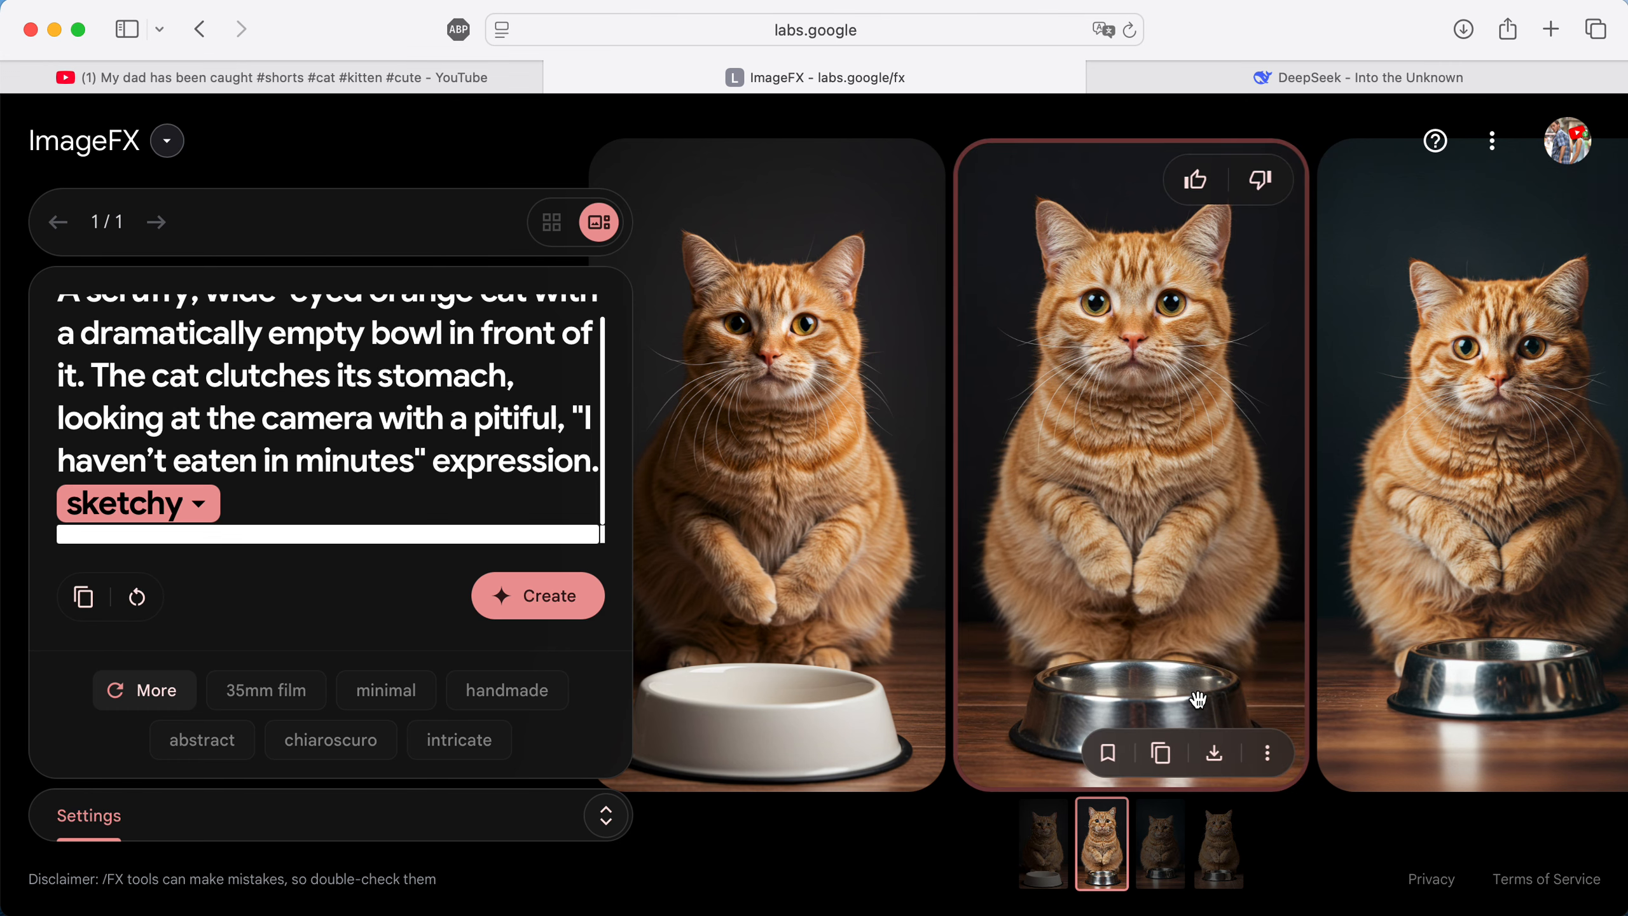
{"action": "left_click", "coordinate": [1214, 754]}
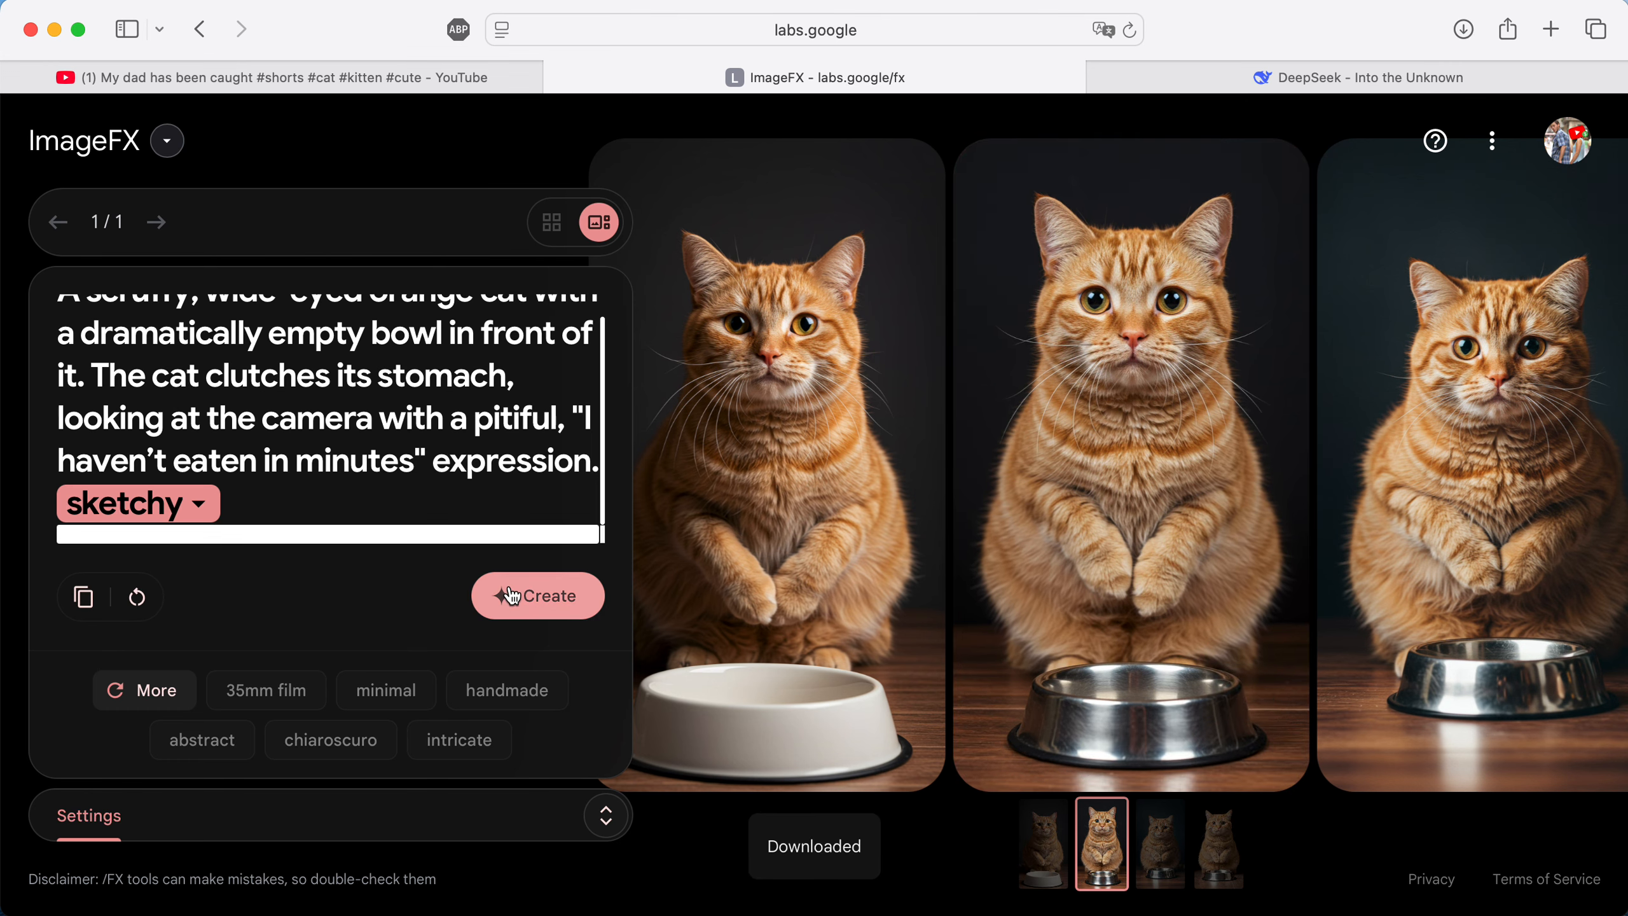
Generate the hungry cat images in the sketchy style and compare the second and third results.
{"action": "left_click", "coordinate": [513, 596]}
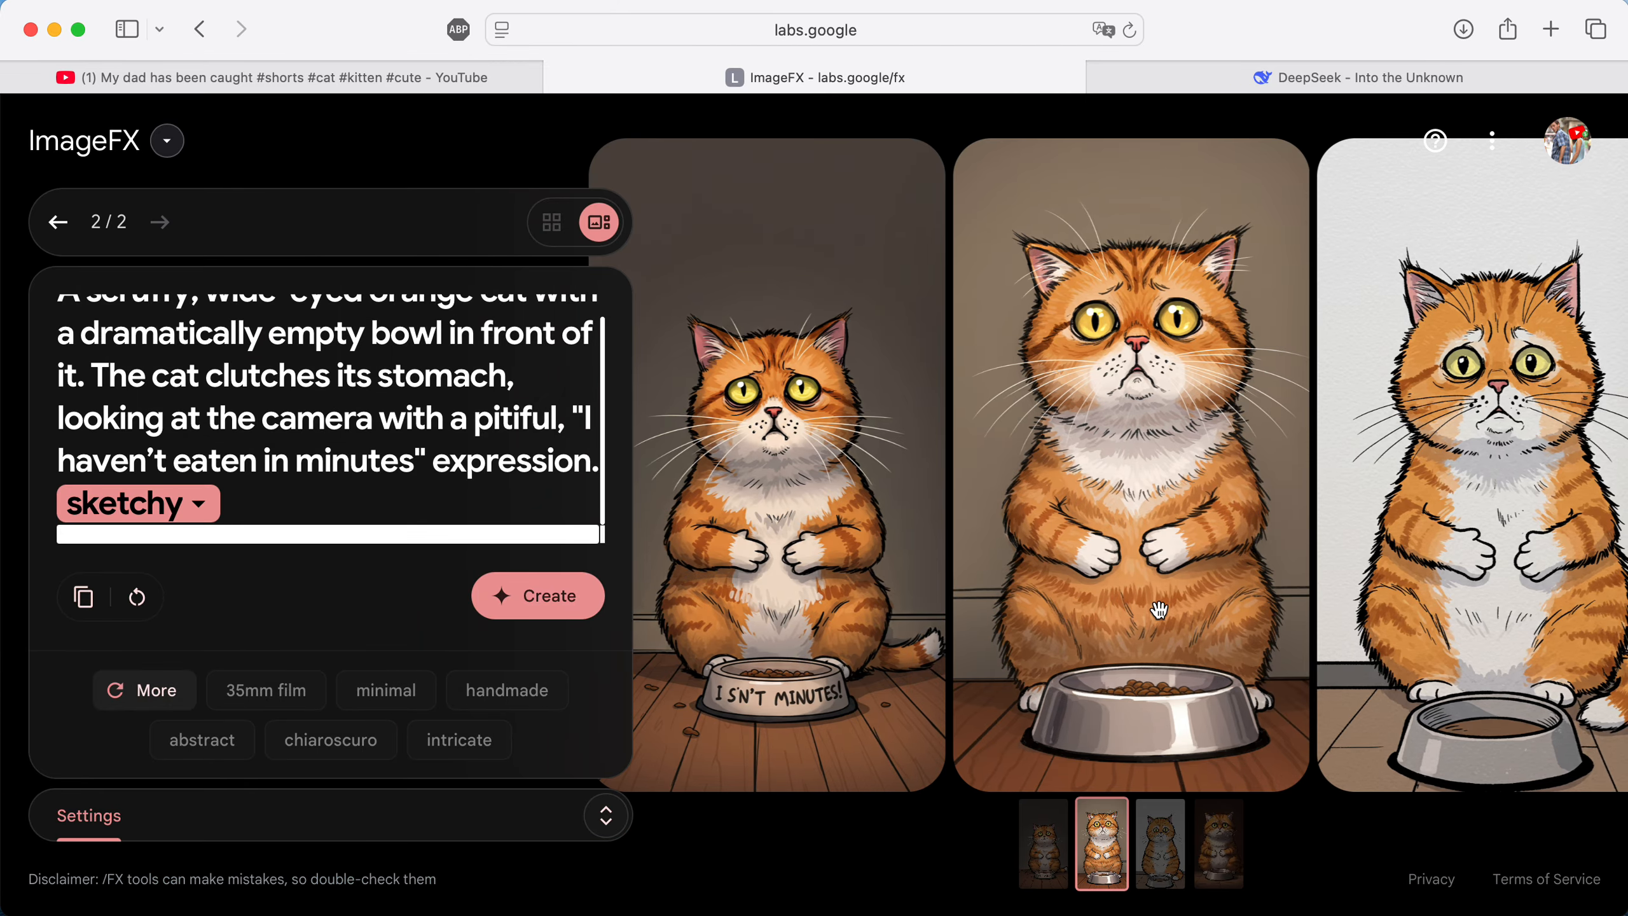
{"action": "left_click", "coordinate": [1159, 846]}
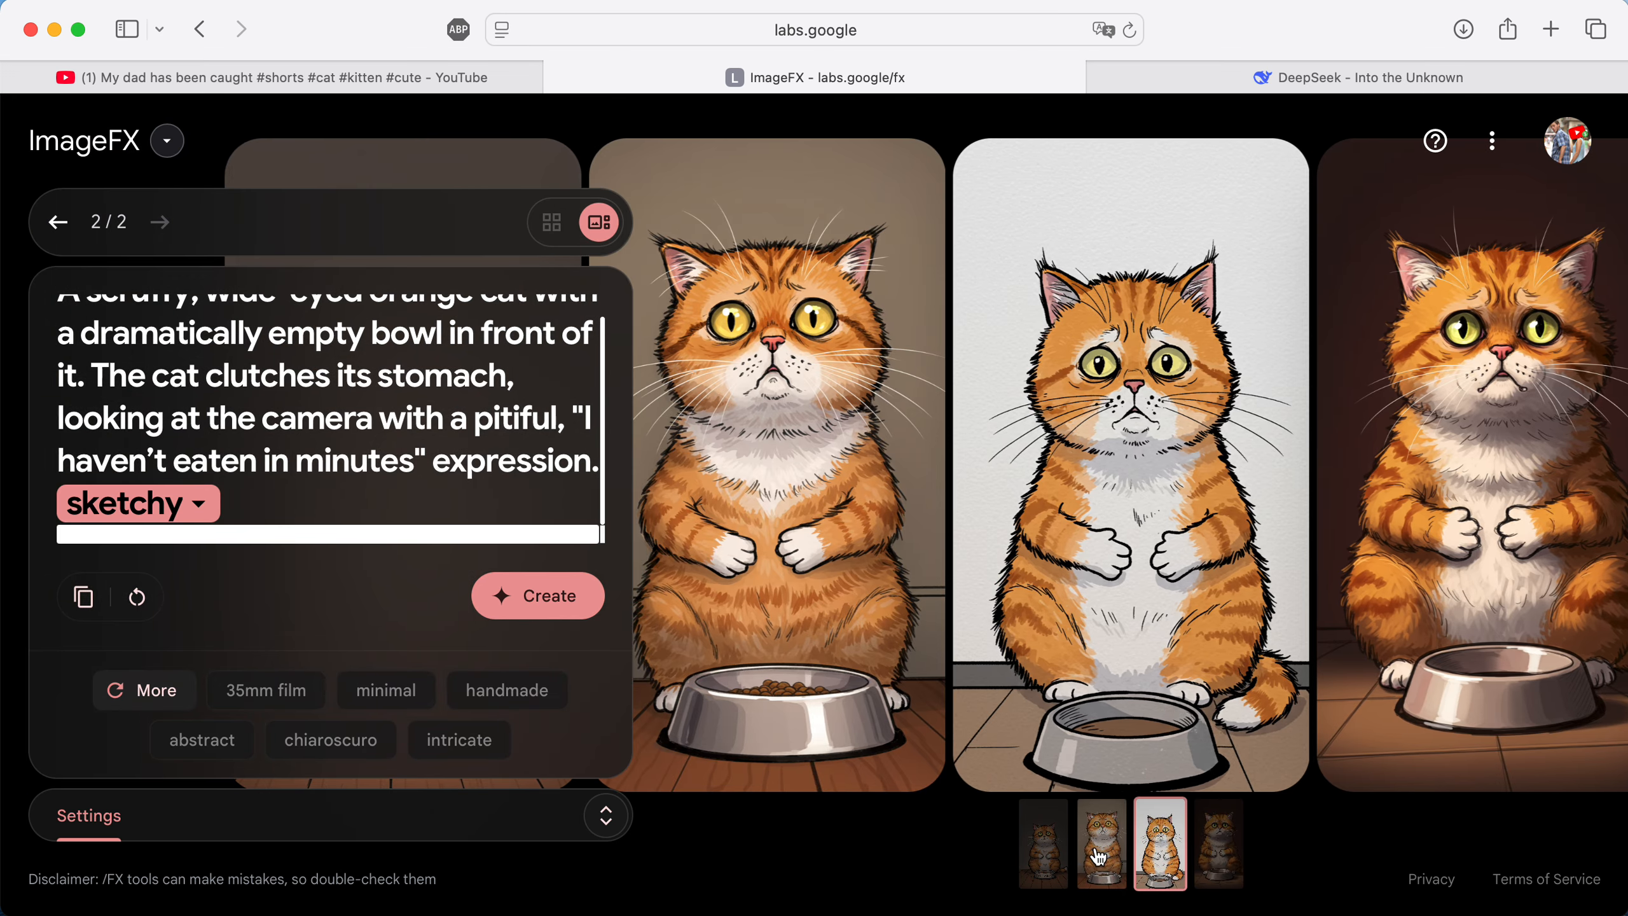
{"action": "left_click", "coordinate": [1100, 845]}
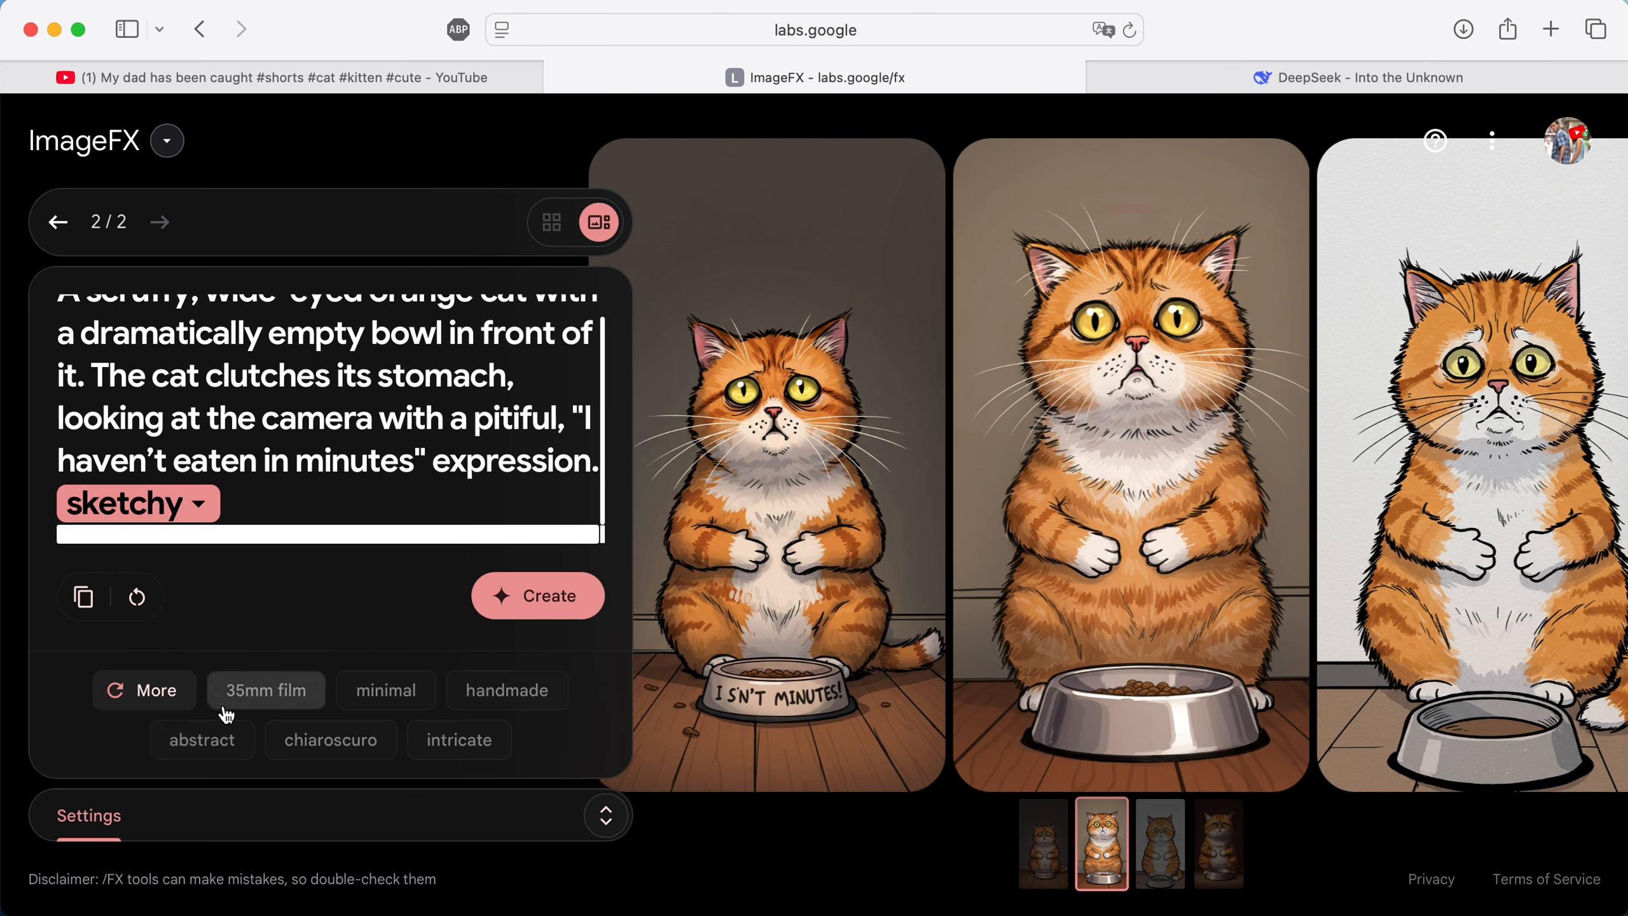
Review the alternatives to sketchy, keep it, and add the 35mm film style to the prompt.
{"action": "left_click", "coordinate": [202, 521]}
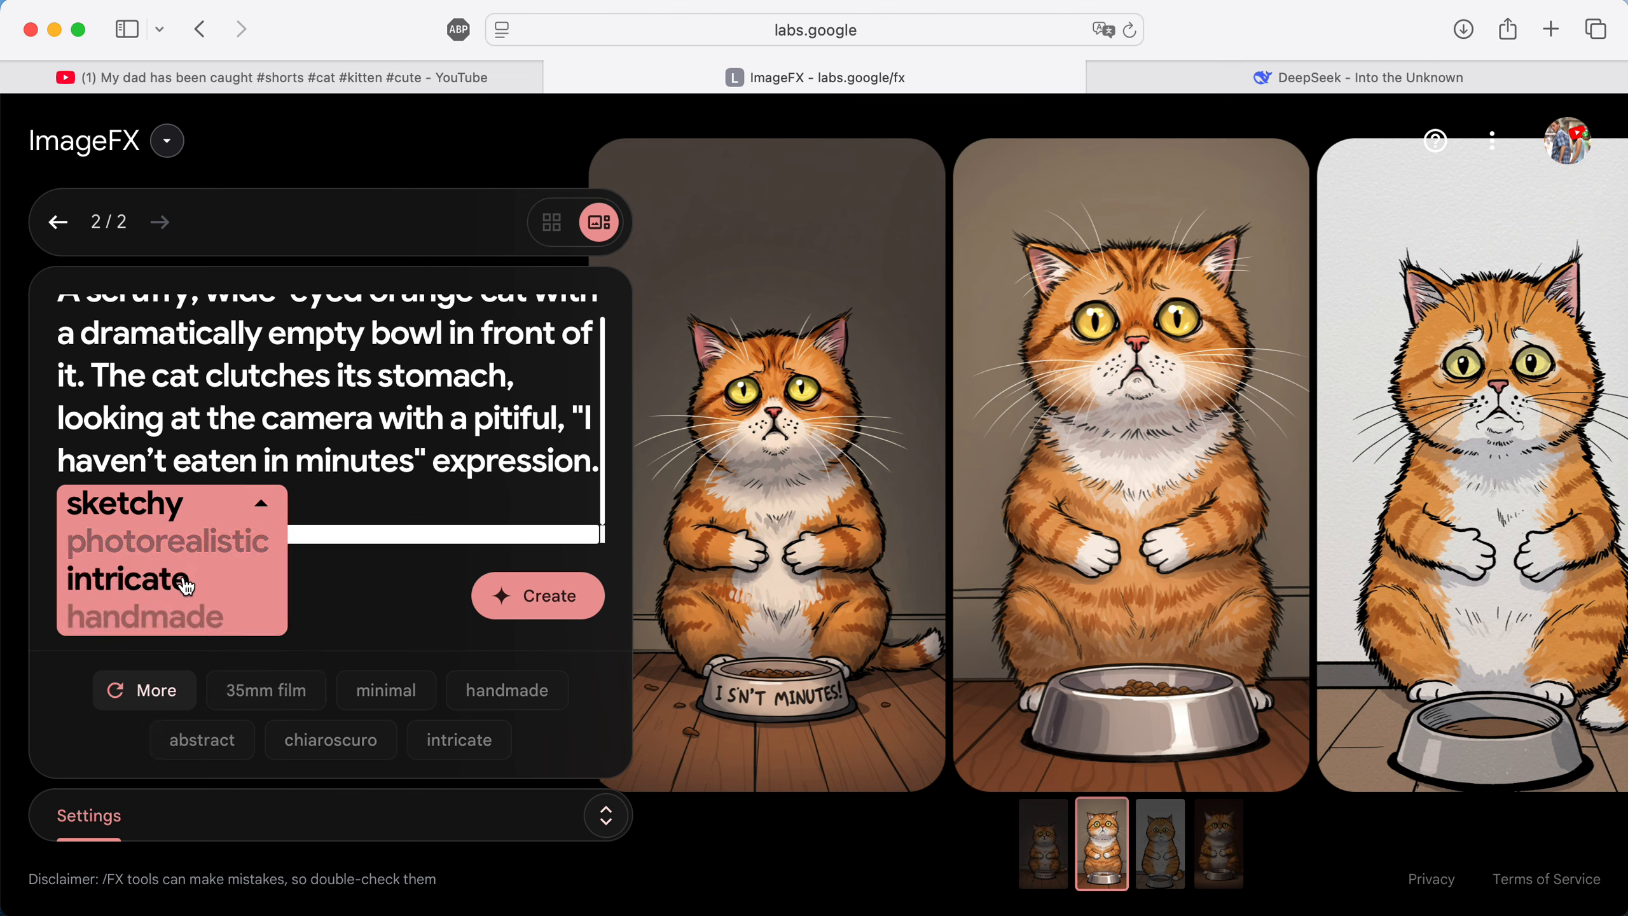
{"action": "left_click", "coordinate": [326, 607]}
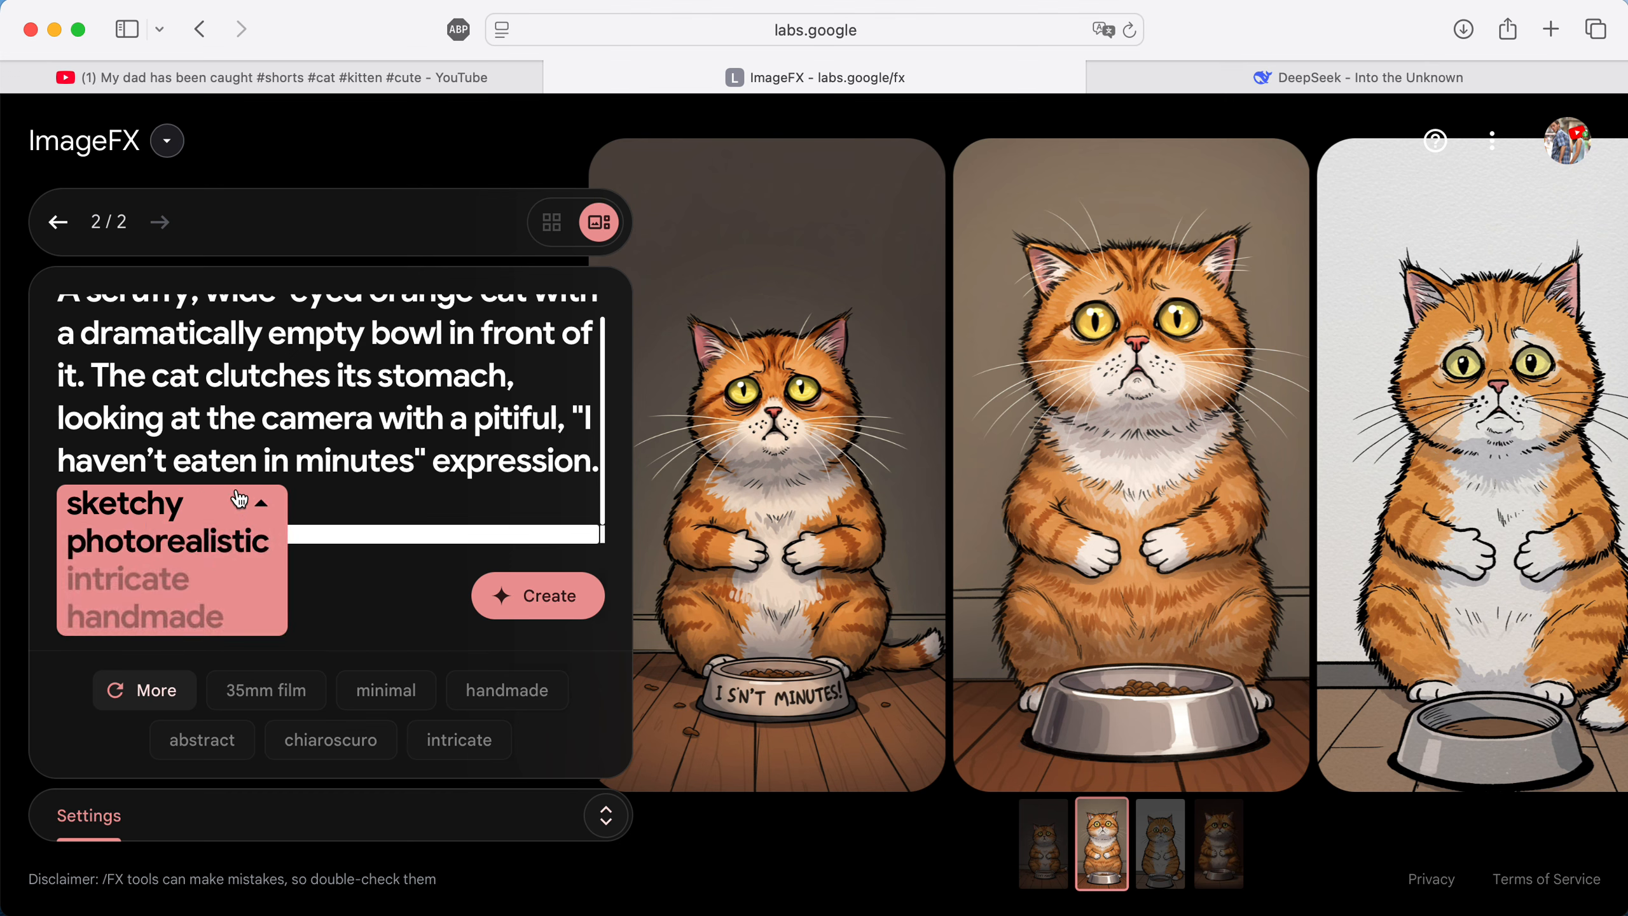
{"action": "left_click", "coordinate": [314, 494]}
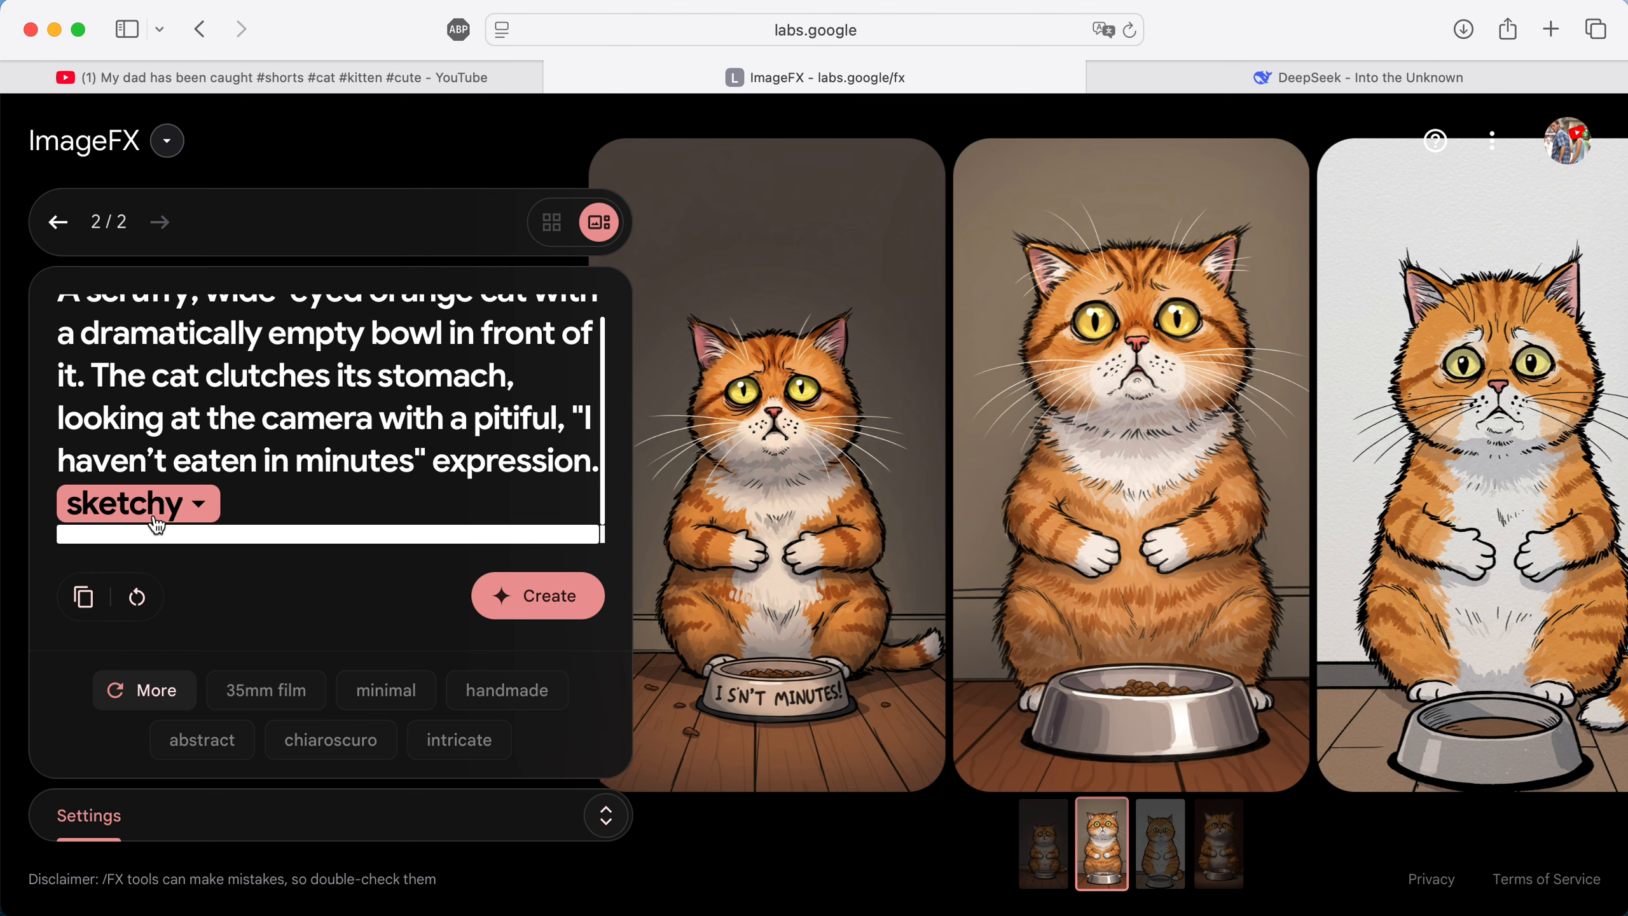
{"action": "left_click", "coordinate": [256, 701]}
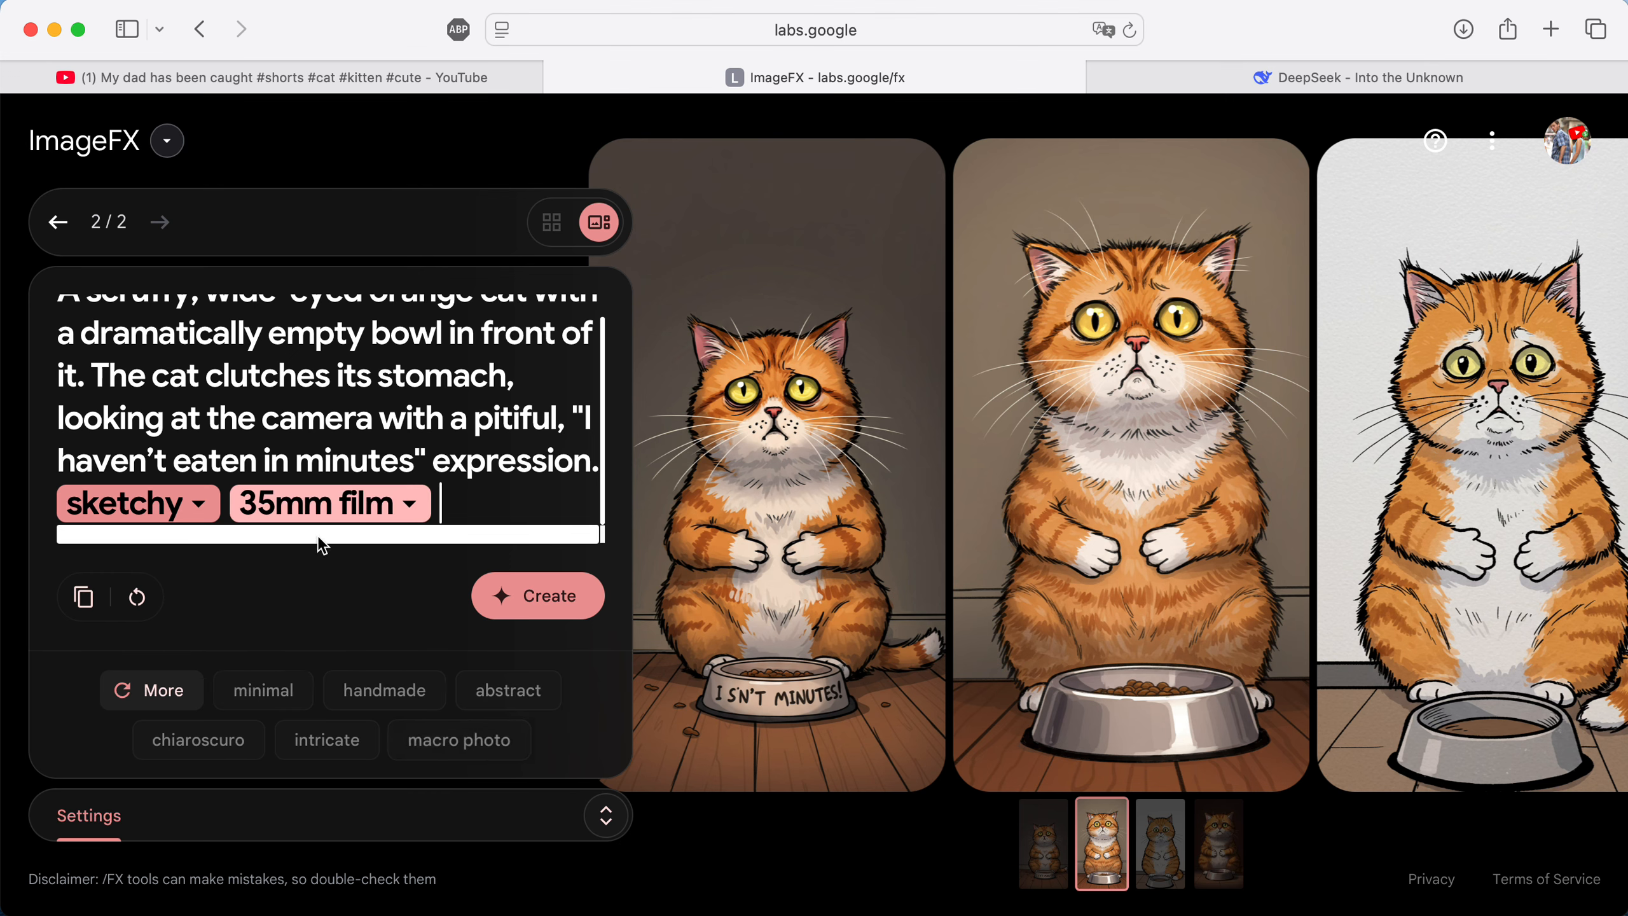
{"action": "left_click", "coordinate": [352, 507]}
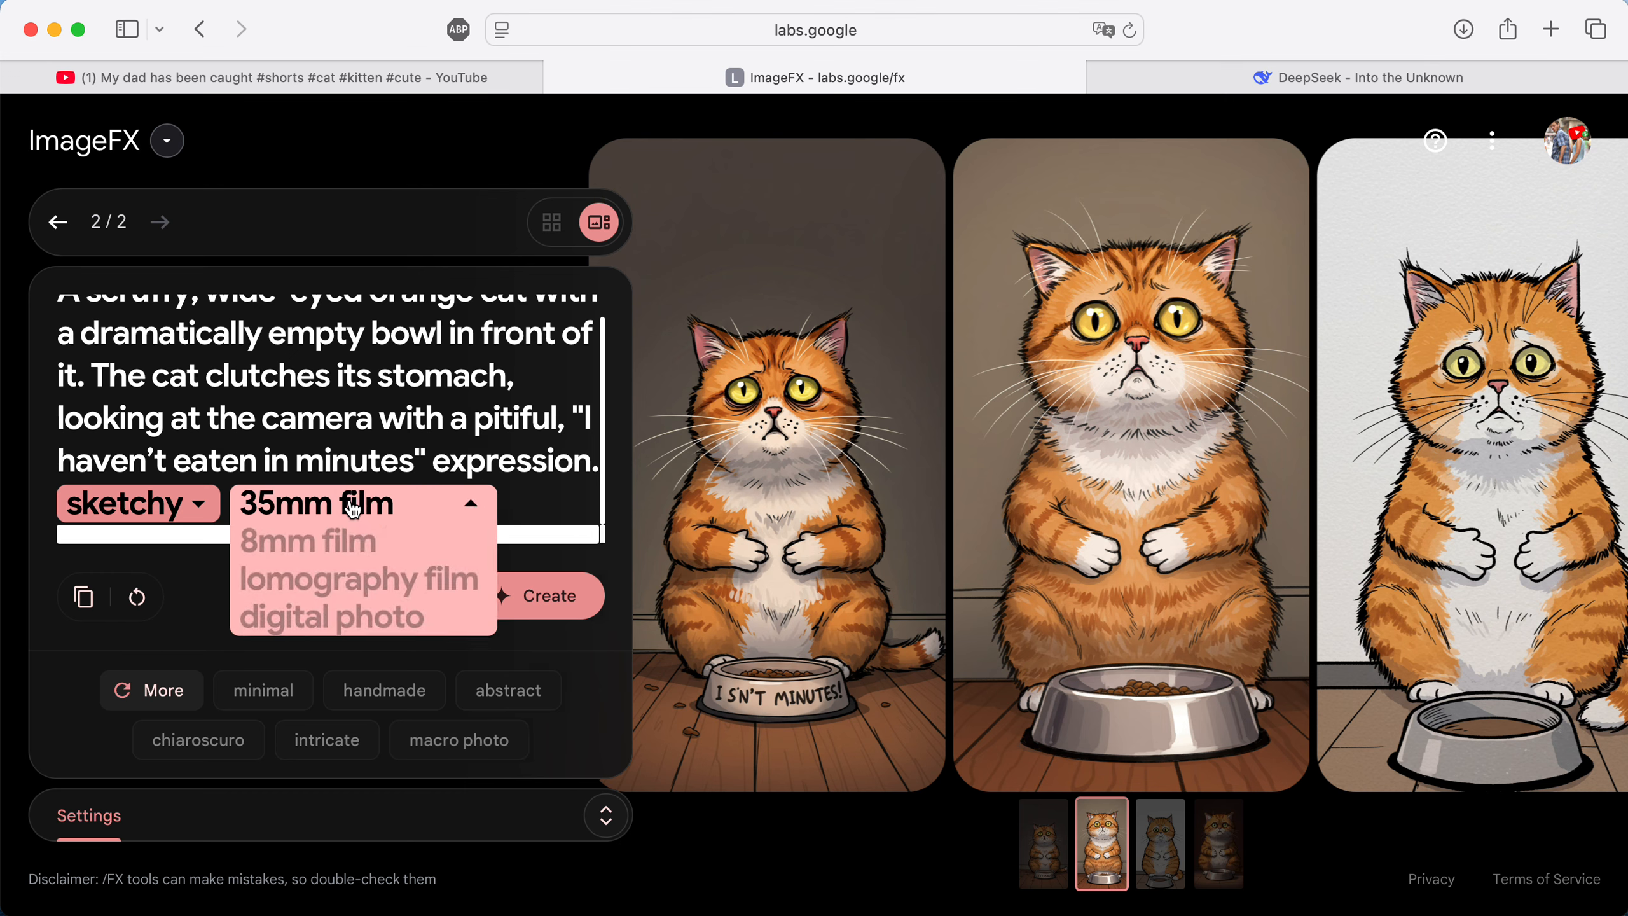
{"action": "left_click", "coordinate": [352, 508]}
Add the handmade style to the prompt and change it to painted, keeping 35mm film.
{"action": "left_click", "coordinate": [388, 686]}
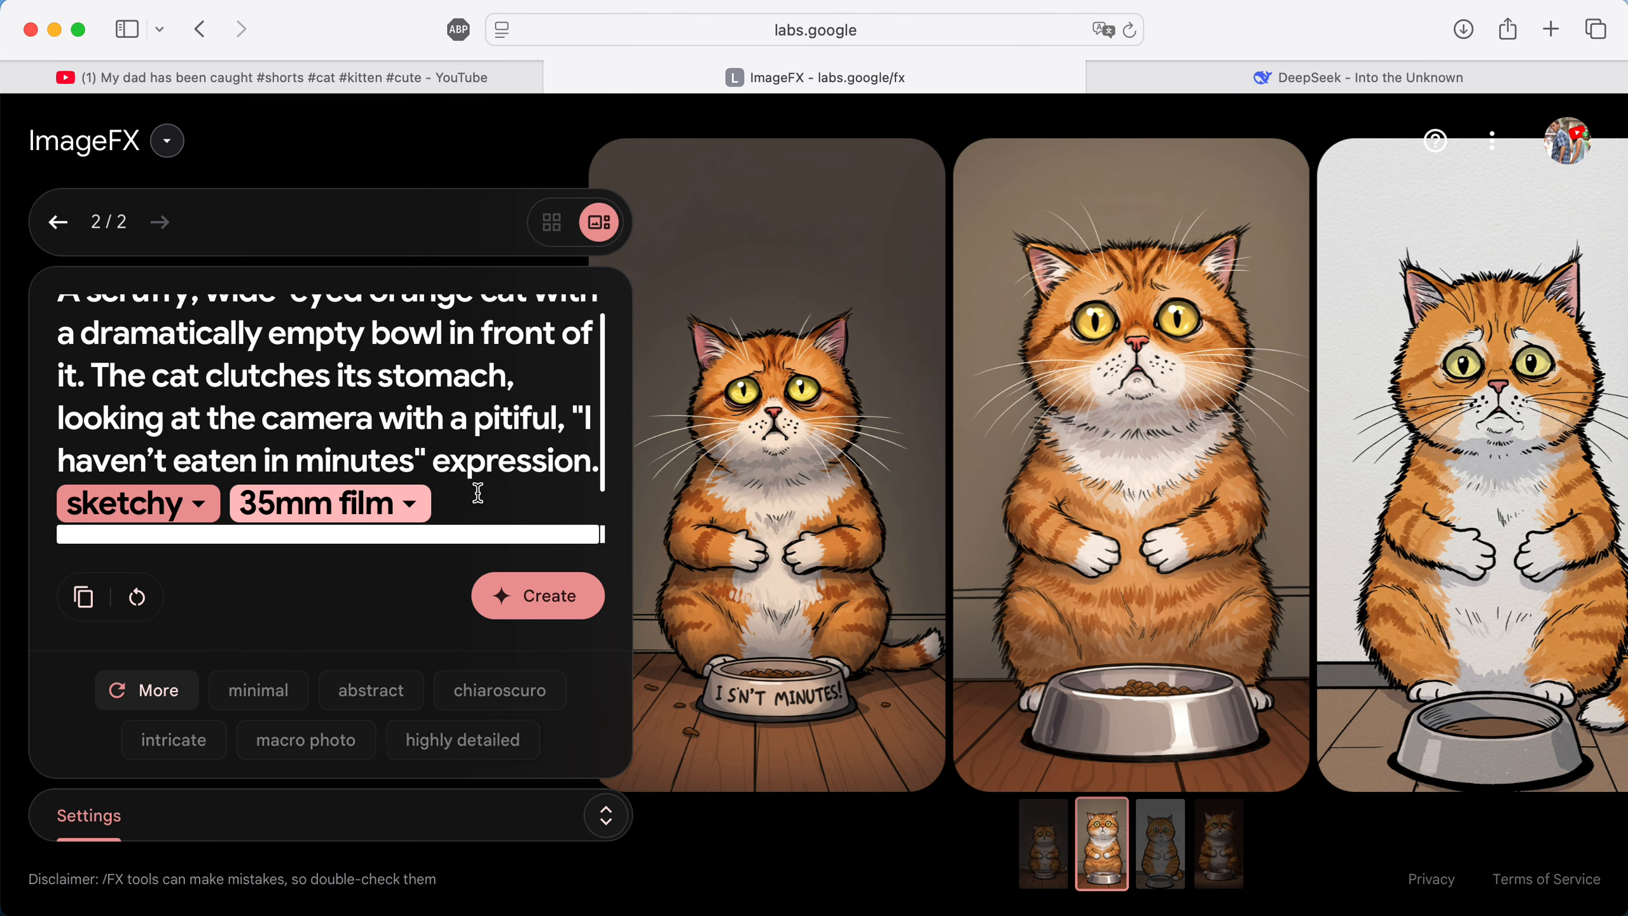
{"action": "left_click", "coordinate": [194, 510]}
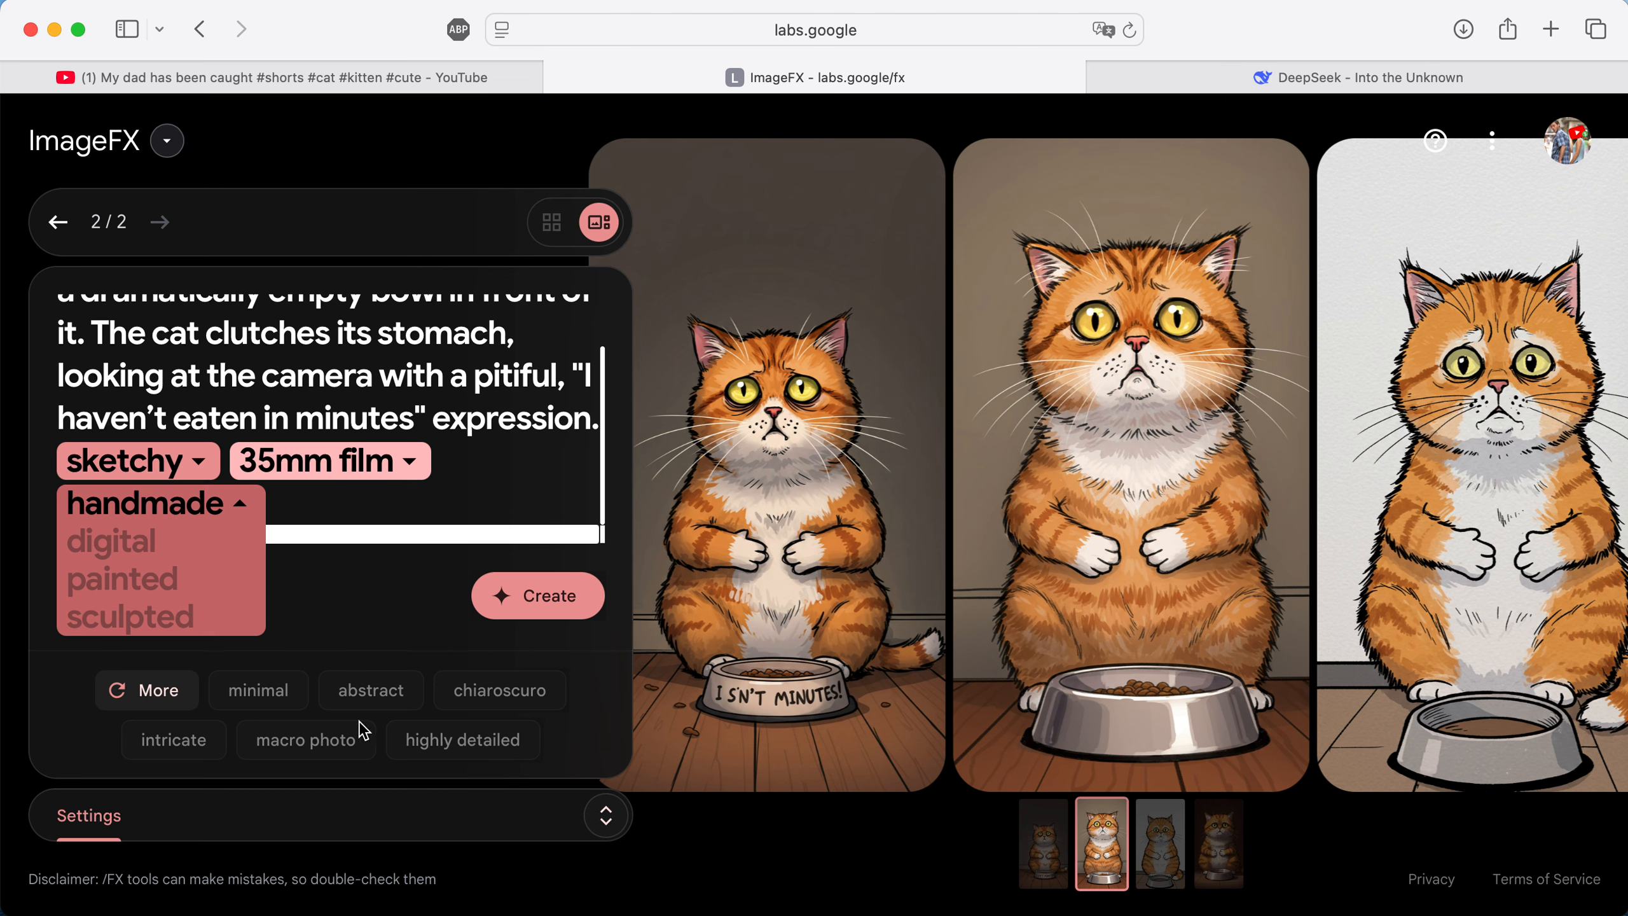
{"action": "left_click", "coordinate": [211, 581]}
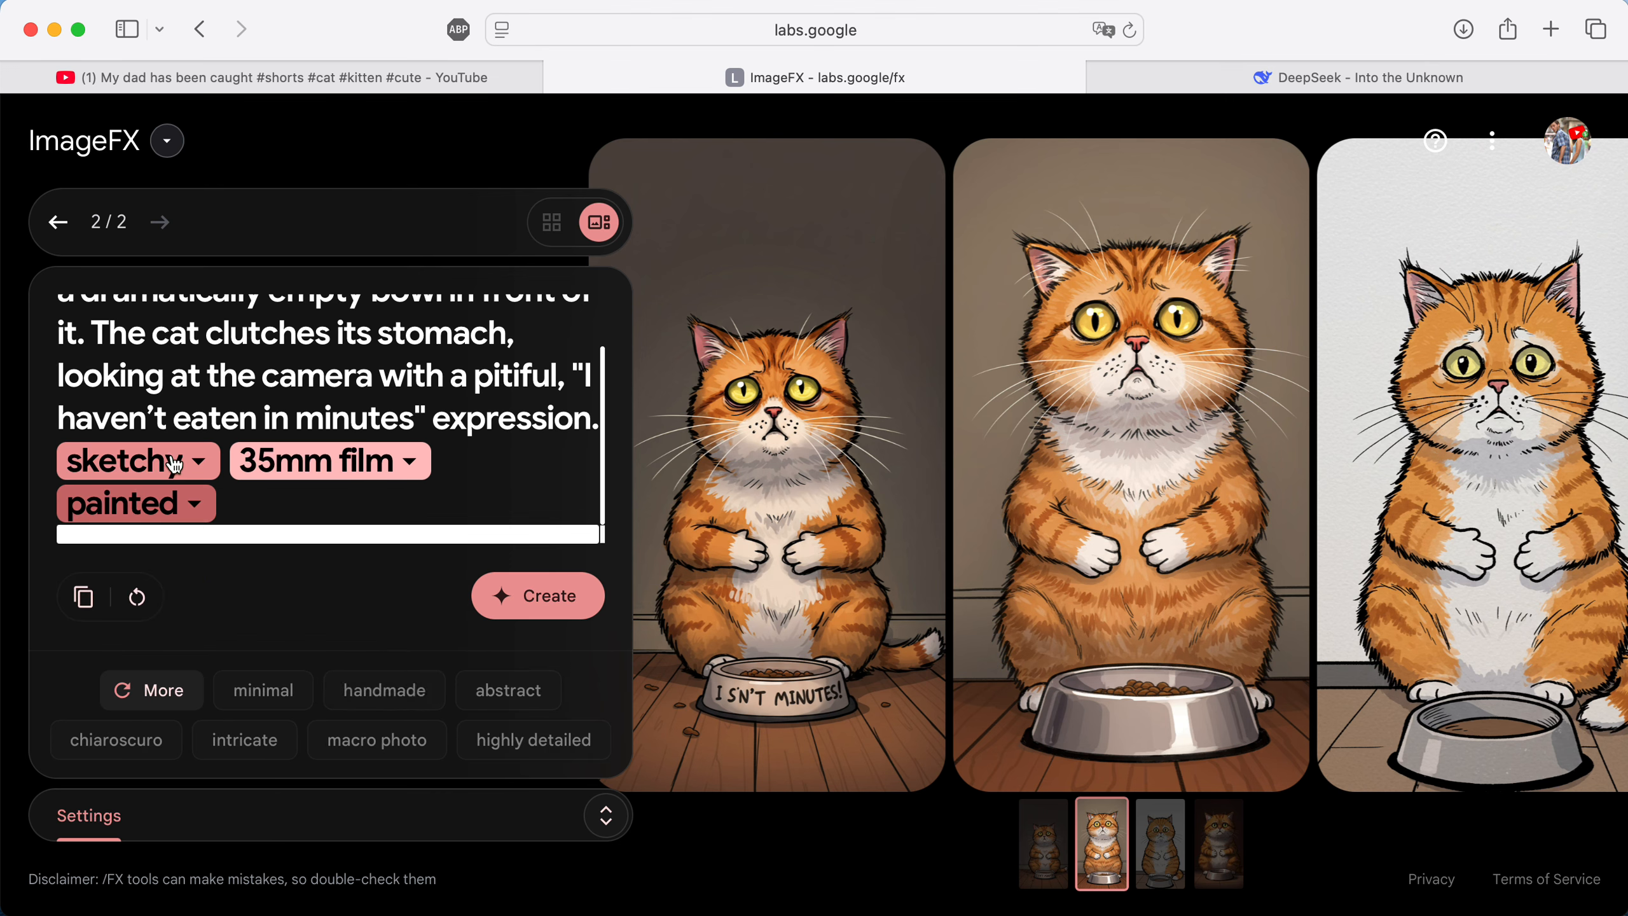
{"action": "left_click", "coordinate": [290, 473]}
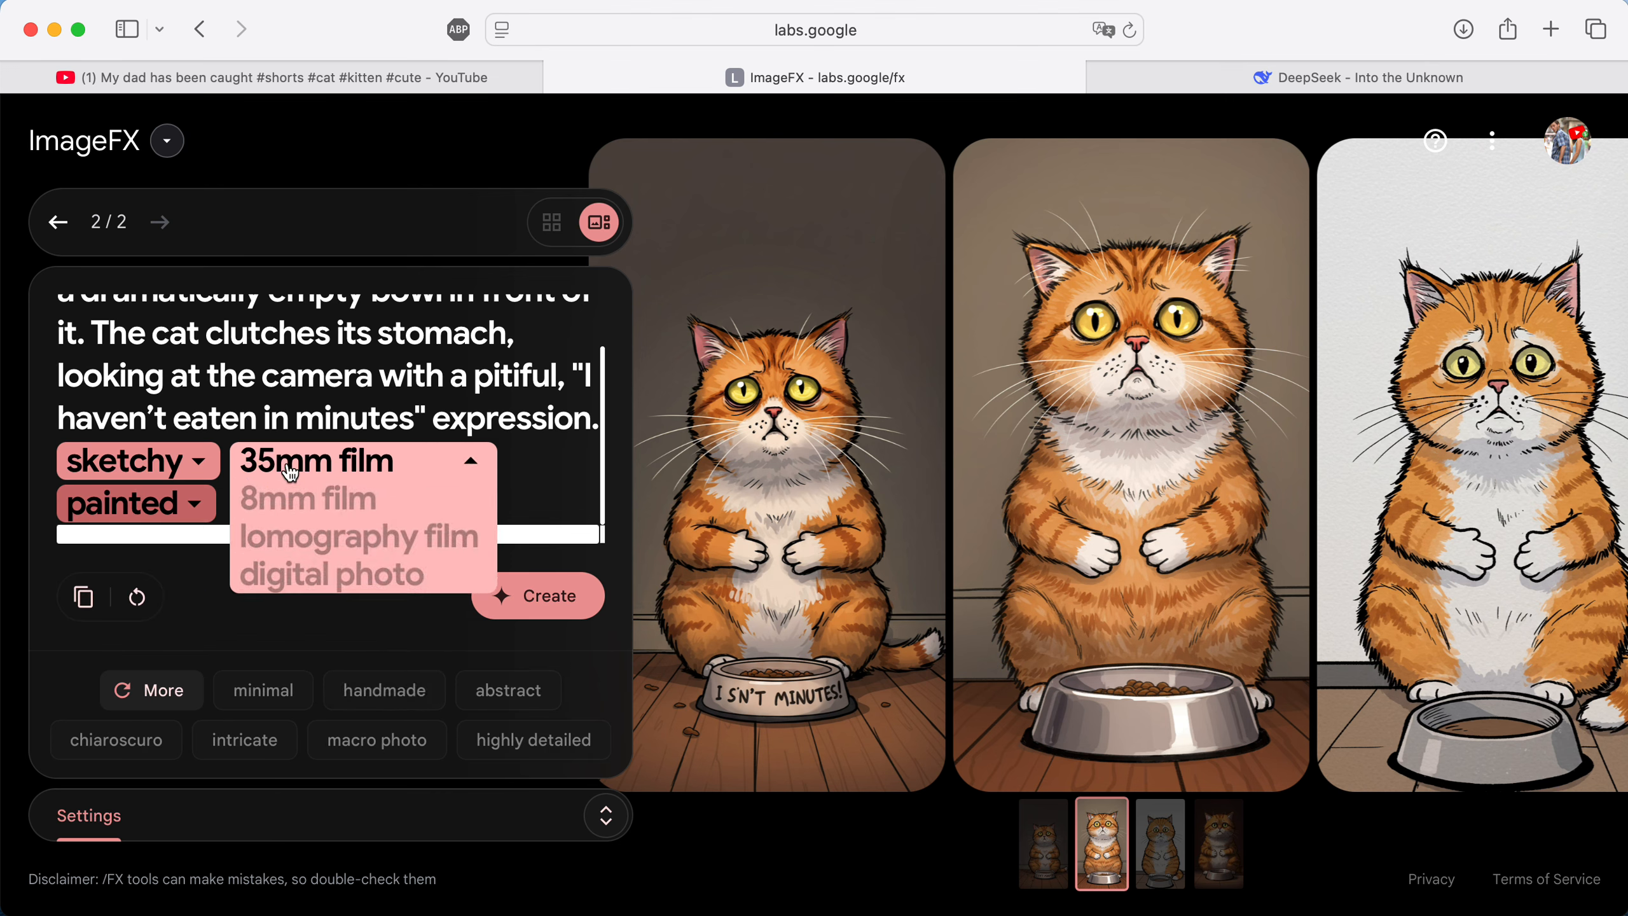
{"action": "left_click", "coordinate": [290, 473]}
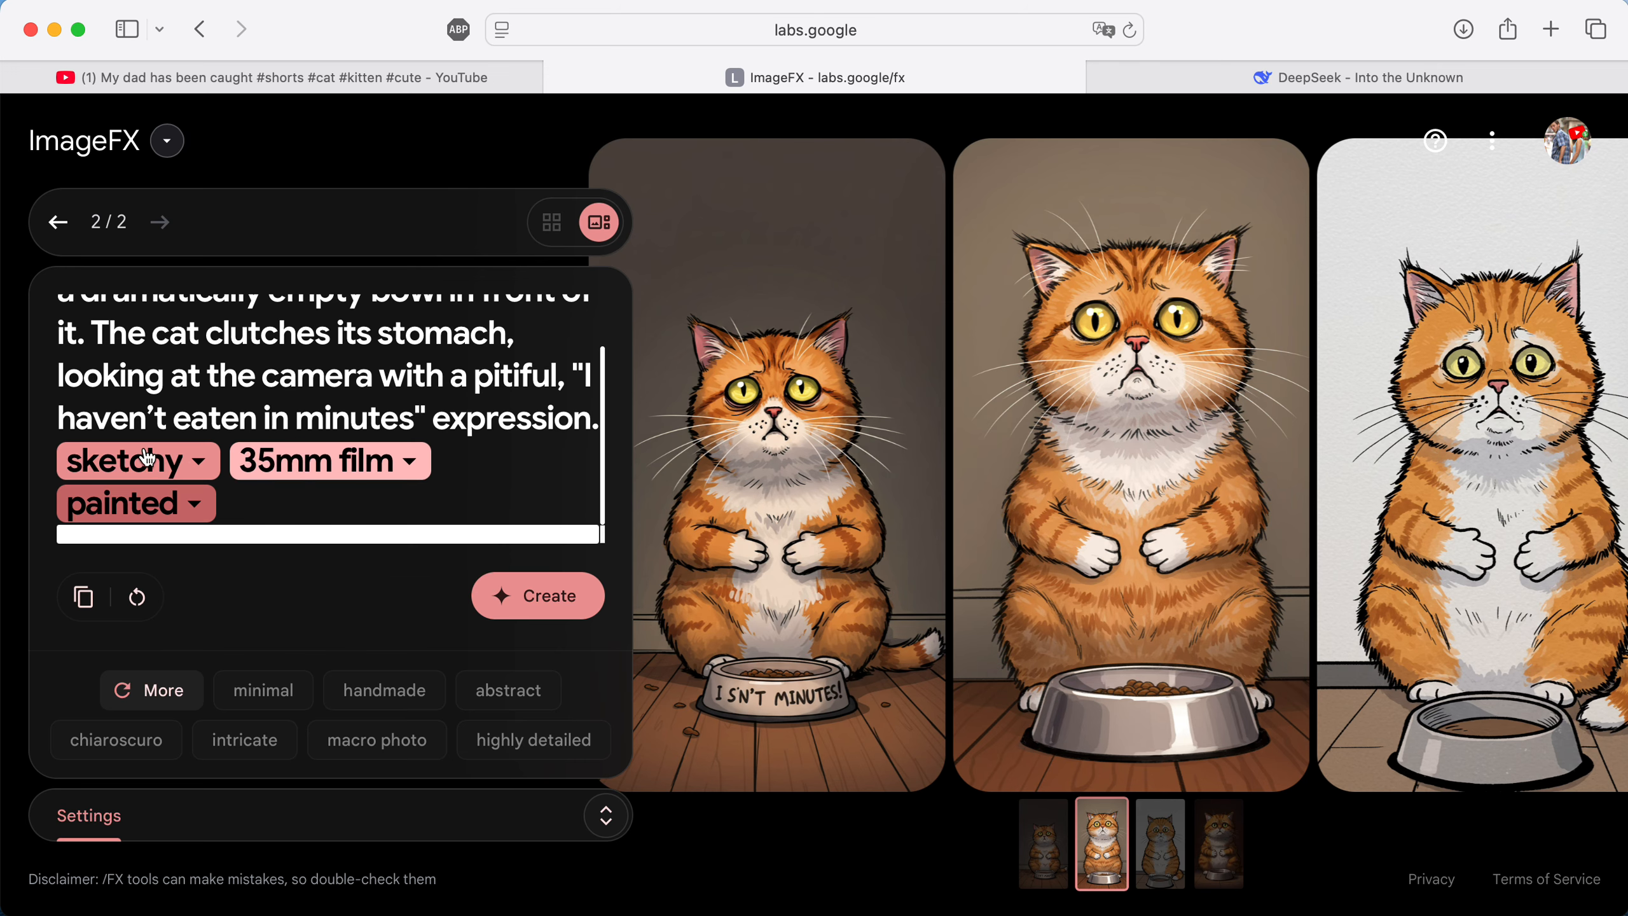
Generate the hungry cat images with the sketchy, 35mm film and painted styles and preview each result.
{"action": "left_click", "coordinate": [547, 603]}
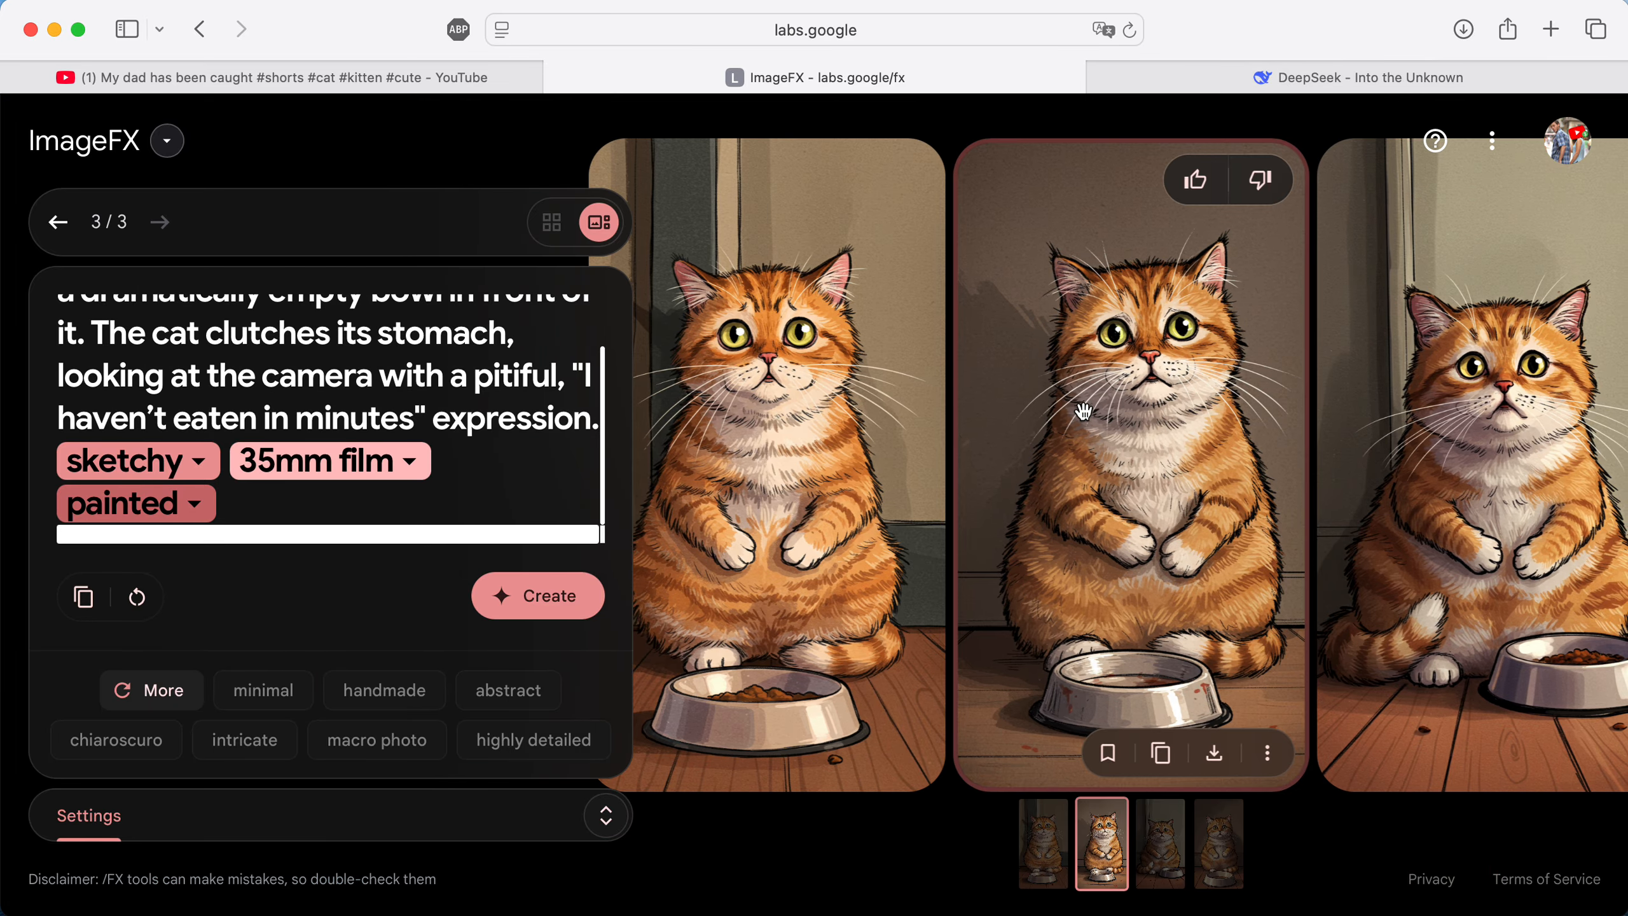
{"action": "left_click", "coordinate": [1173, 856]}
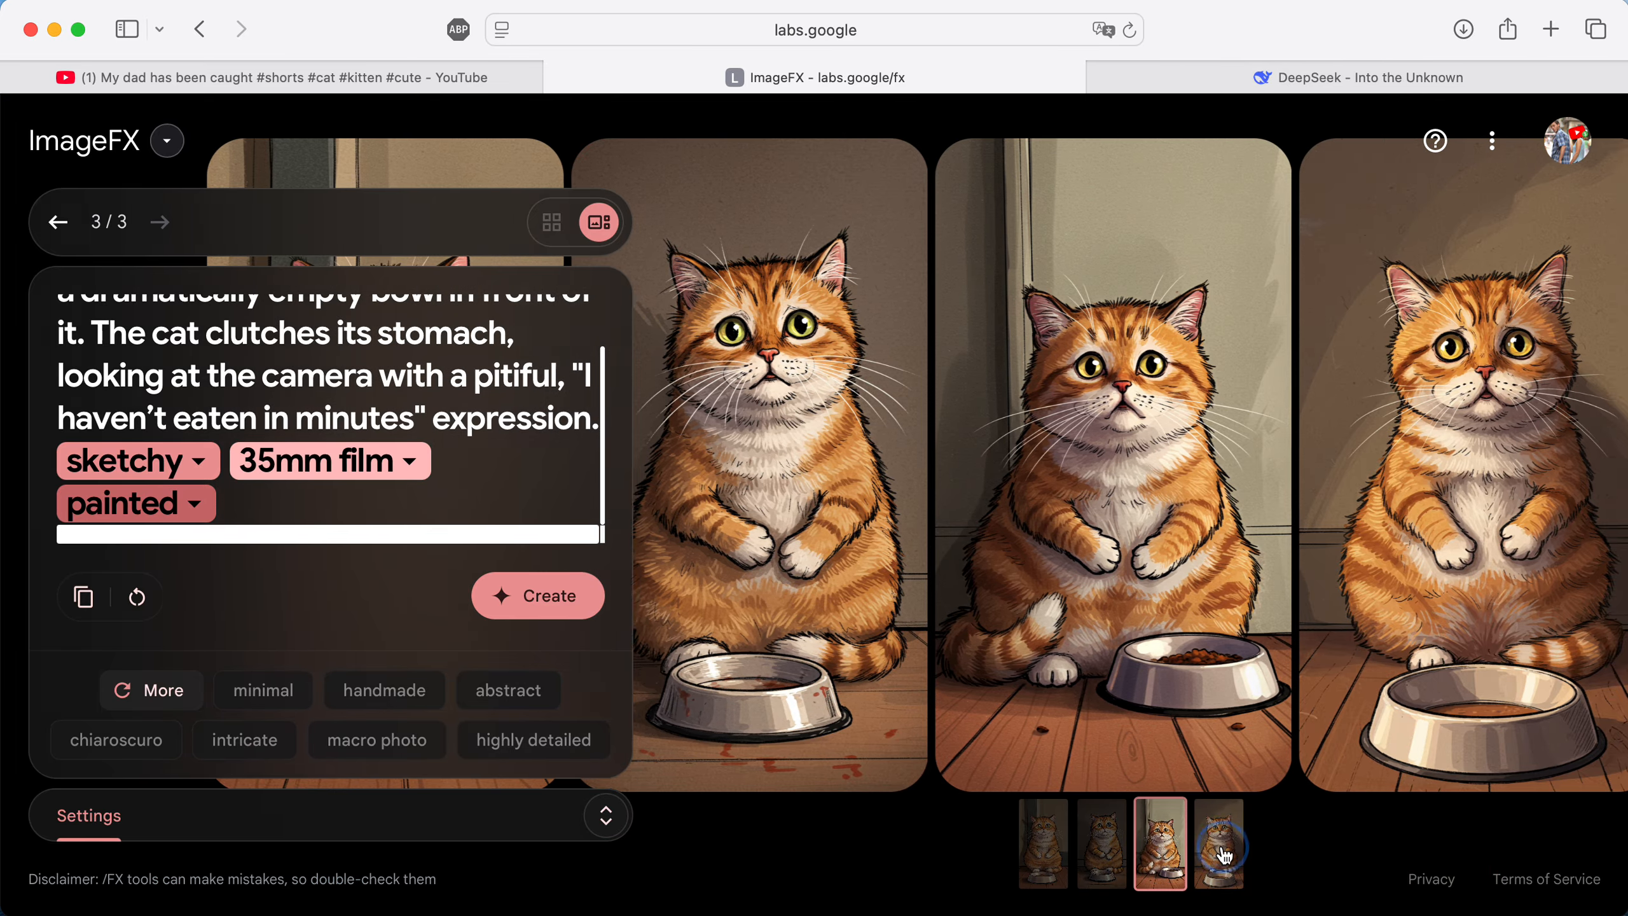
{"action": "left_click", "coordinate": [1219, 859]}
{"action": "left_click", "coordinate": [1047, 858]}
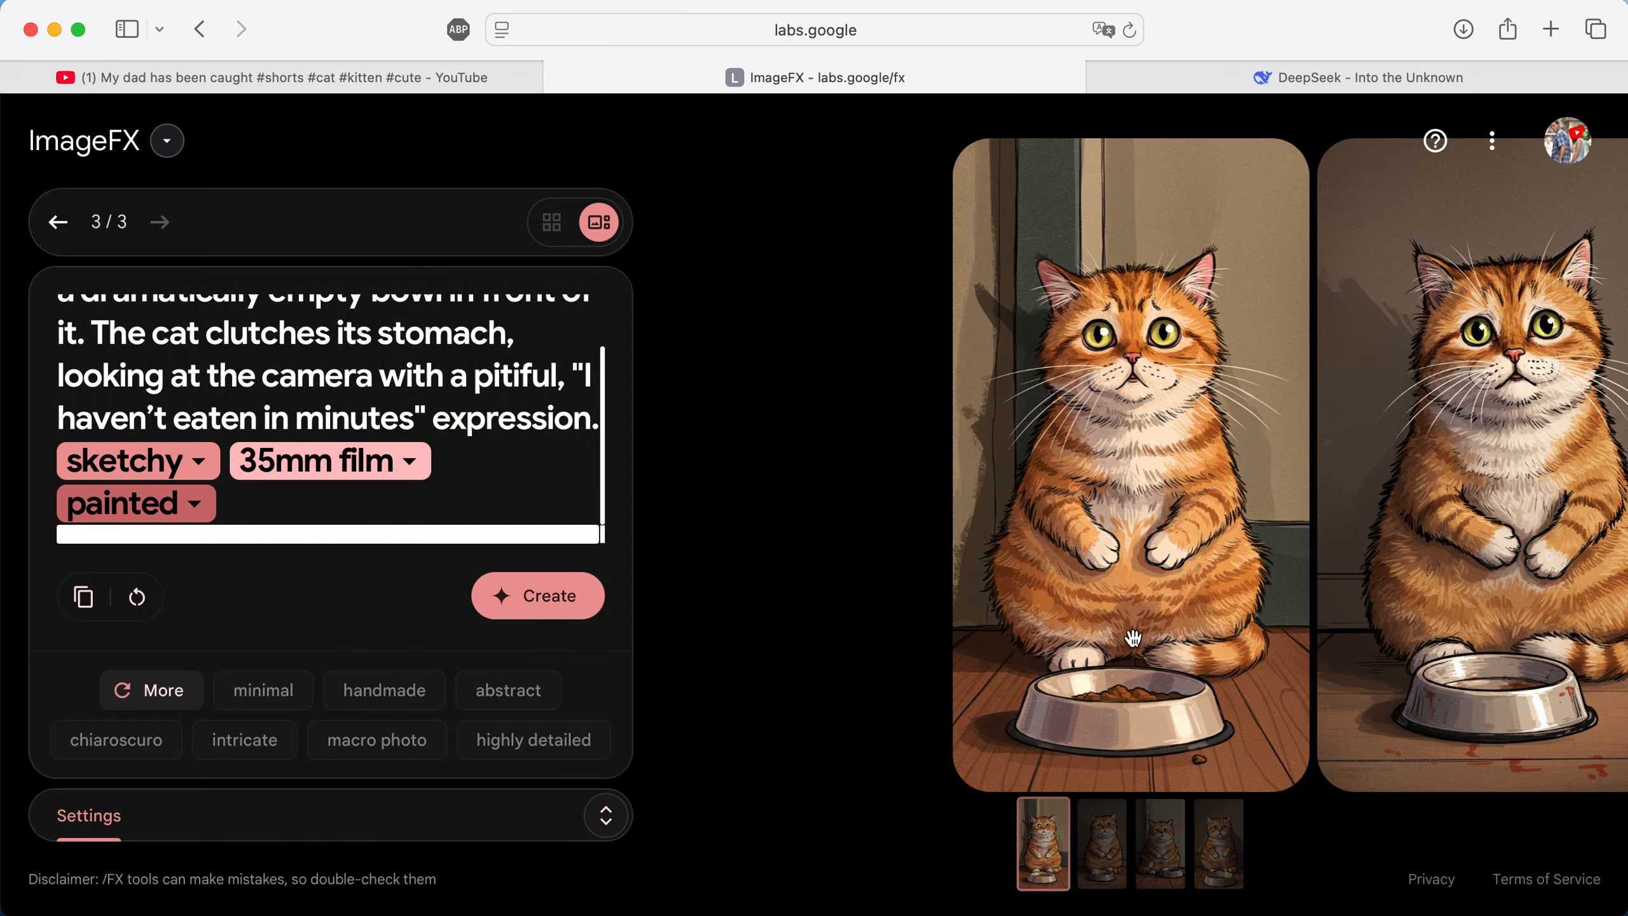
{"action": "left_click", "coordinate": [1093, 834]}
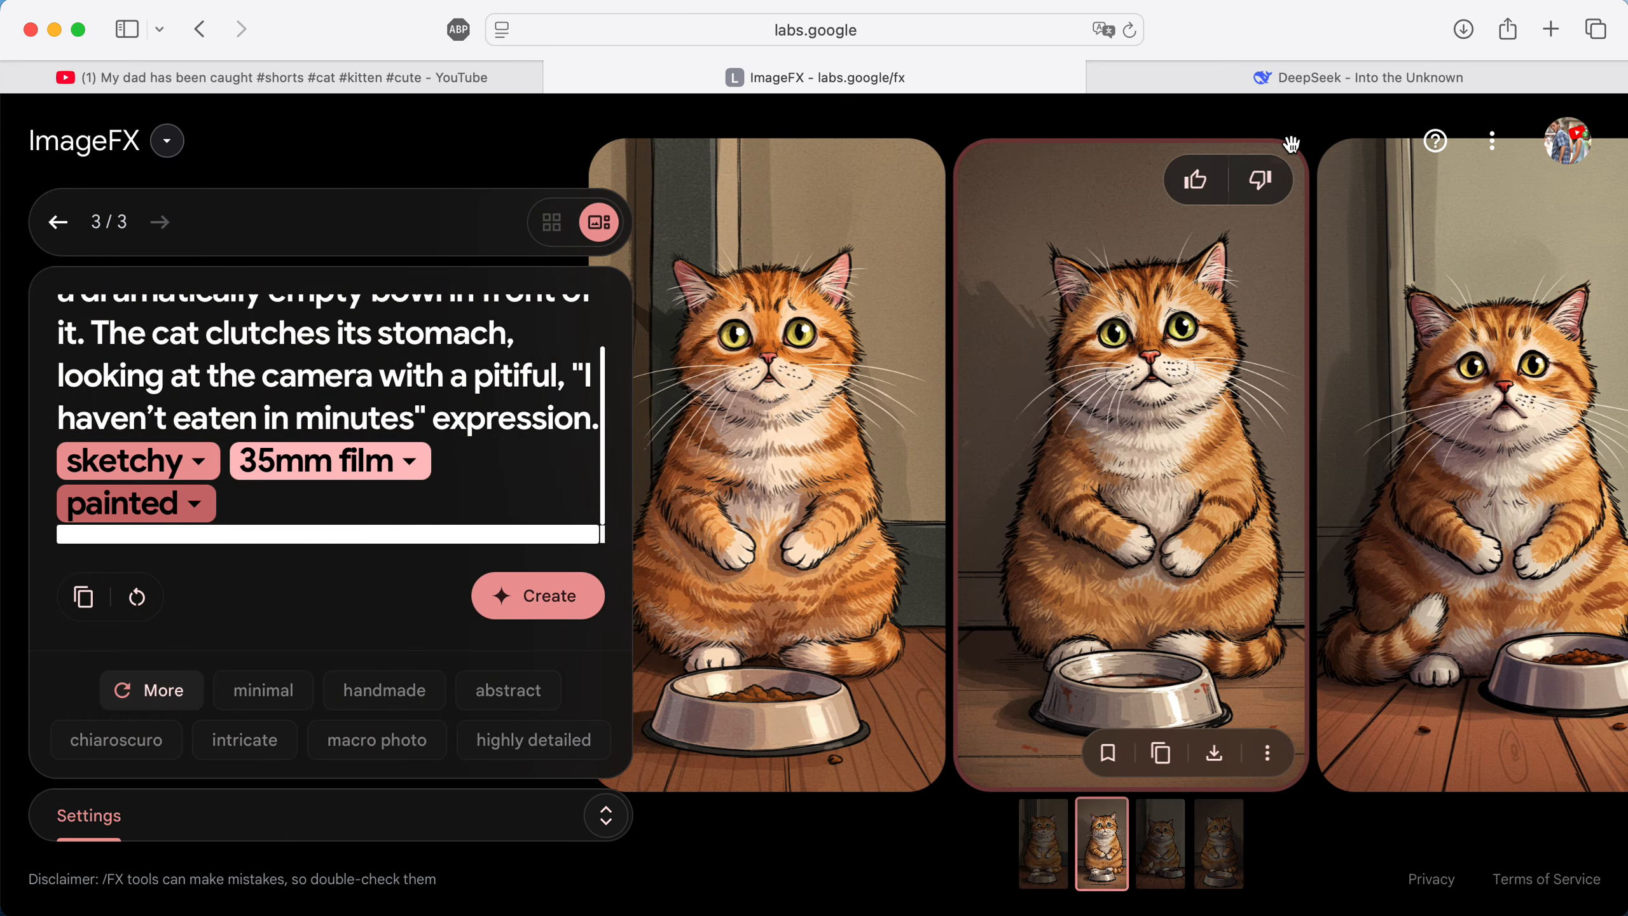
Switch to DeepSeek and copy the scene description of prompt 2, "The Cat Steals a Hotdog from a Stall".
{"action": "left_click", "coordinate": [1295, 77]}
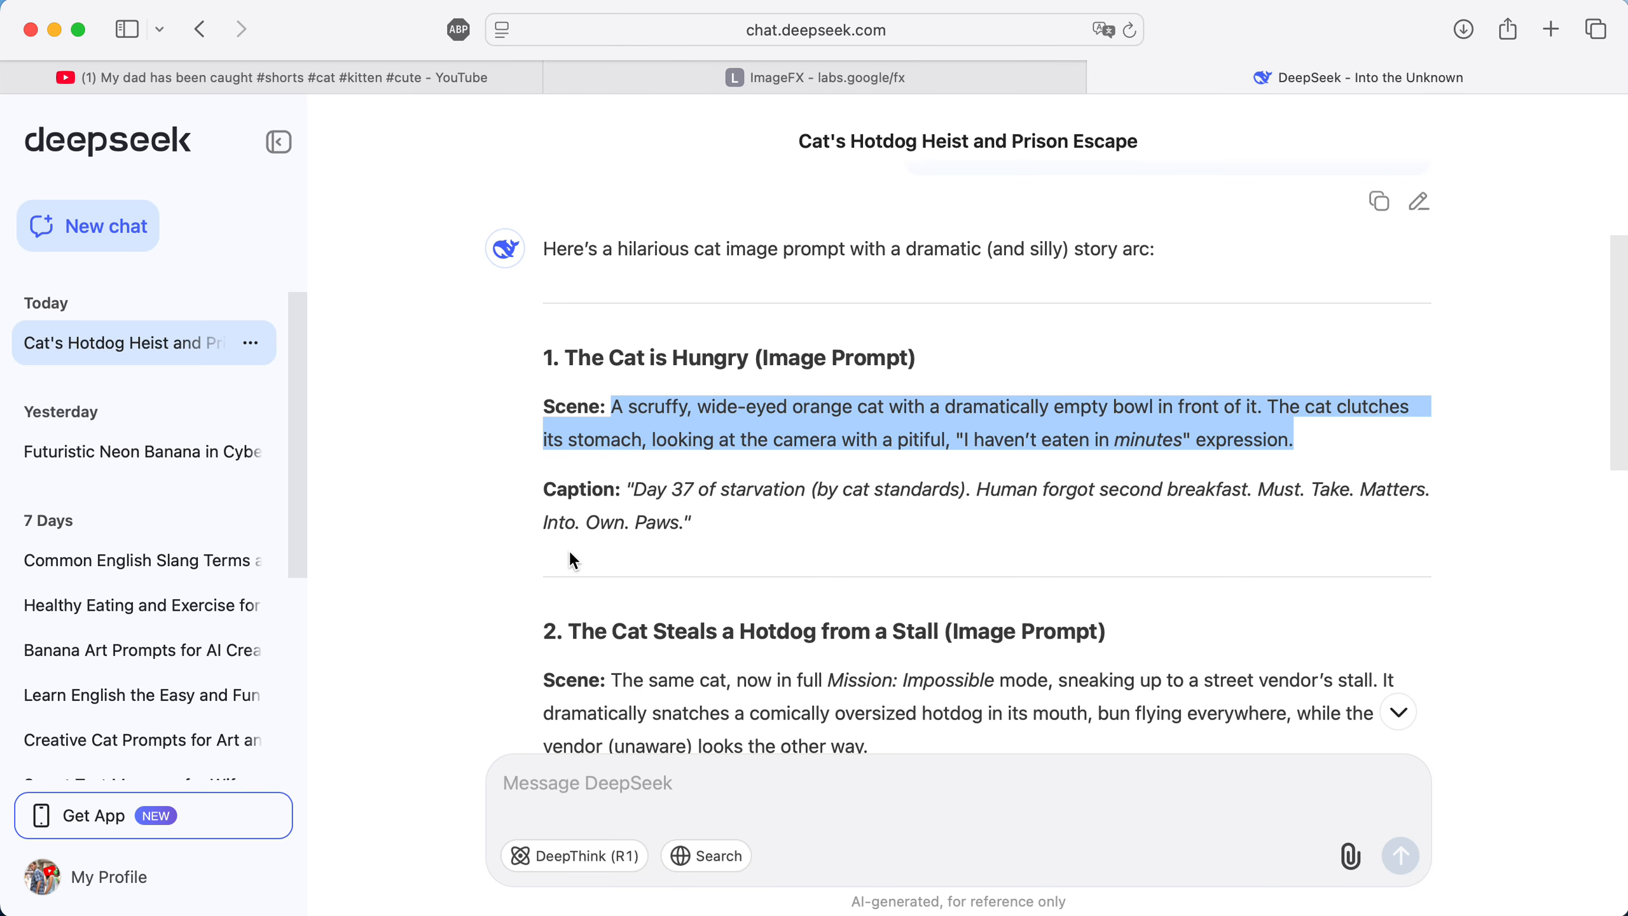
{"action": "scroll", "coordinate": [570, 557], "scroll_direction": "down", "scroll_amount": 5}
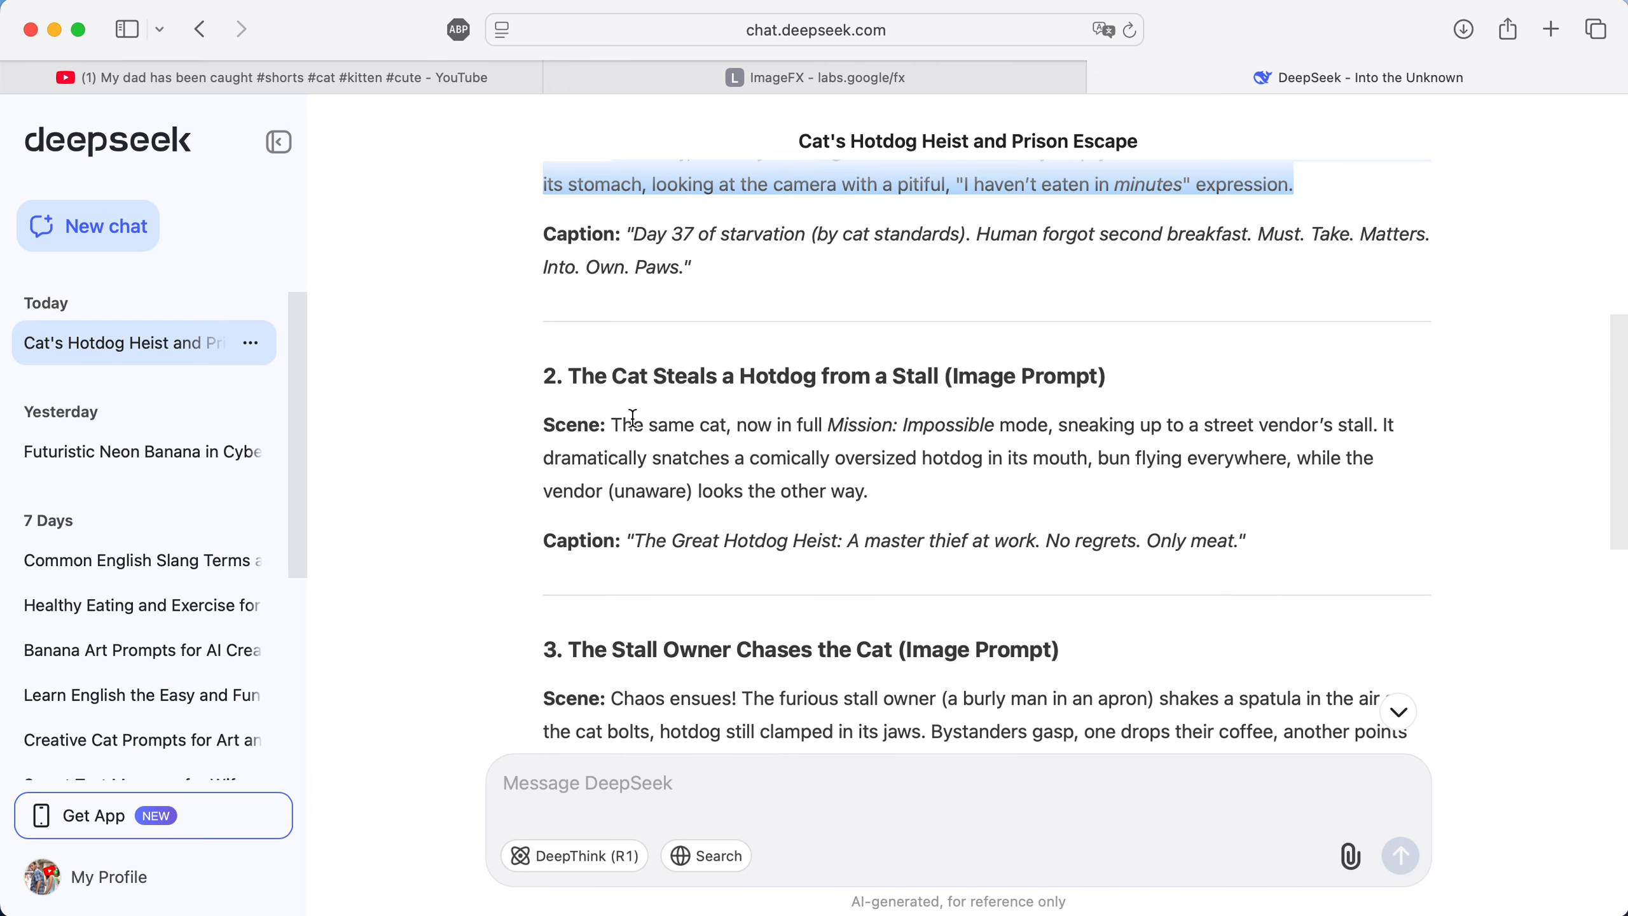
{"action": "left_click_drag", "start_coordinate": [615, 418], "coordinate": [873, 482]}
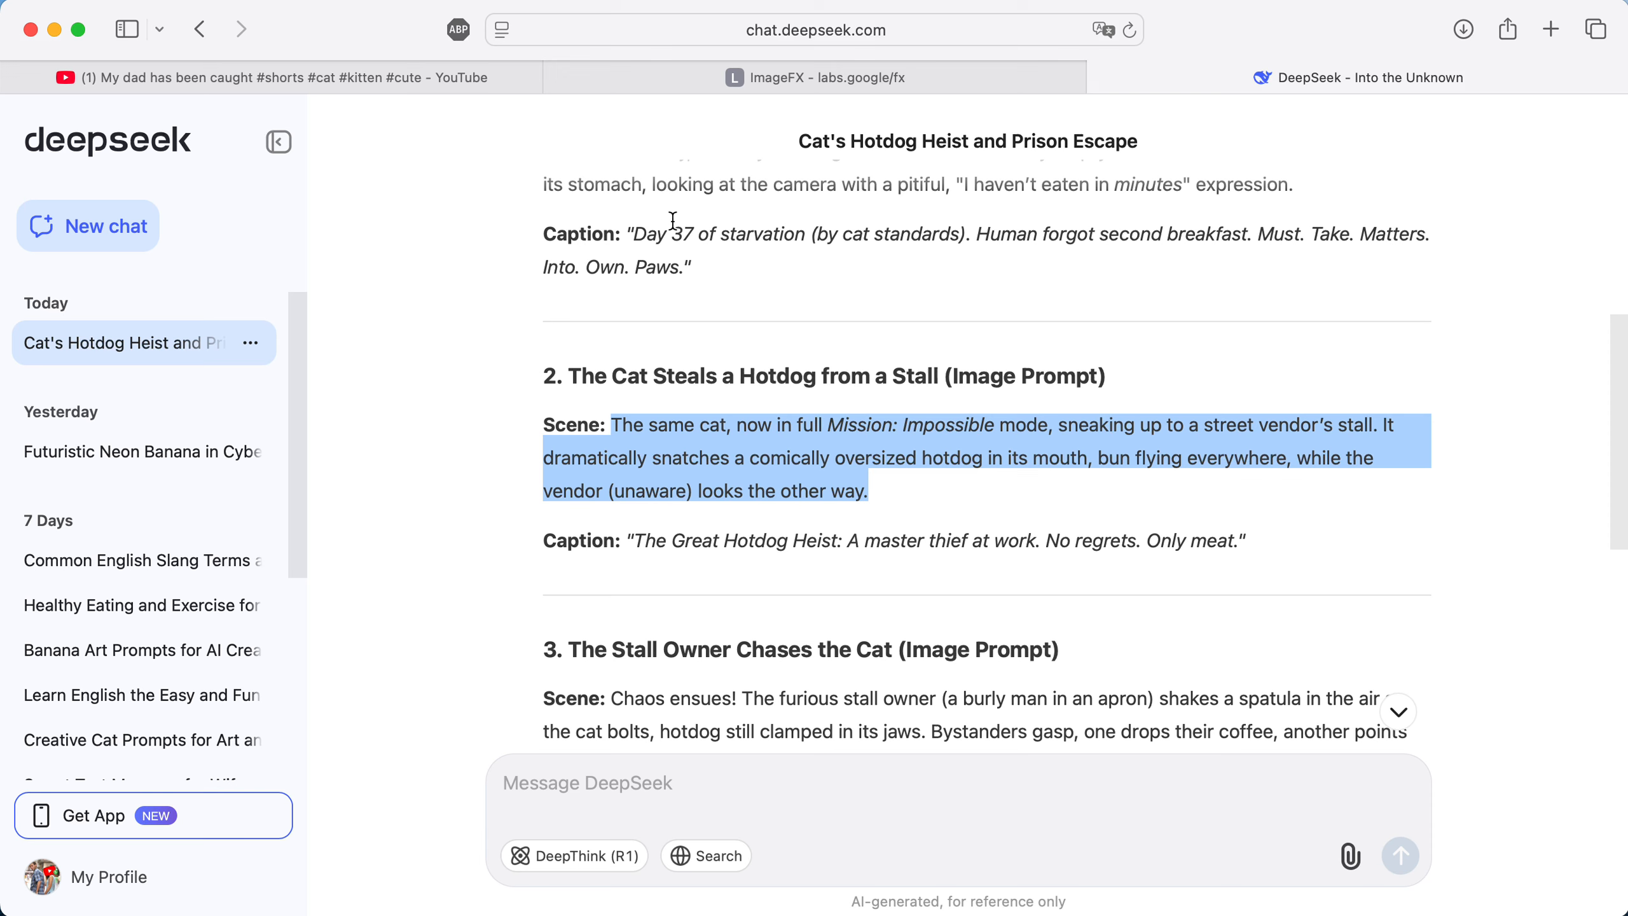
Switch to ImageFX and replace the entire prompt with the copied hotdog theft scene.
{"action": "left_click", "coordinate": [849, 70]}
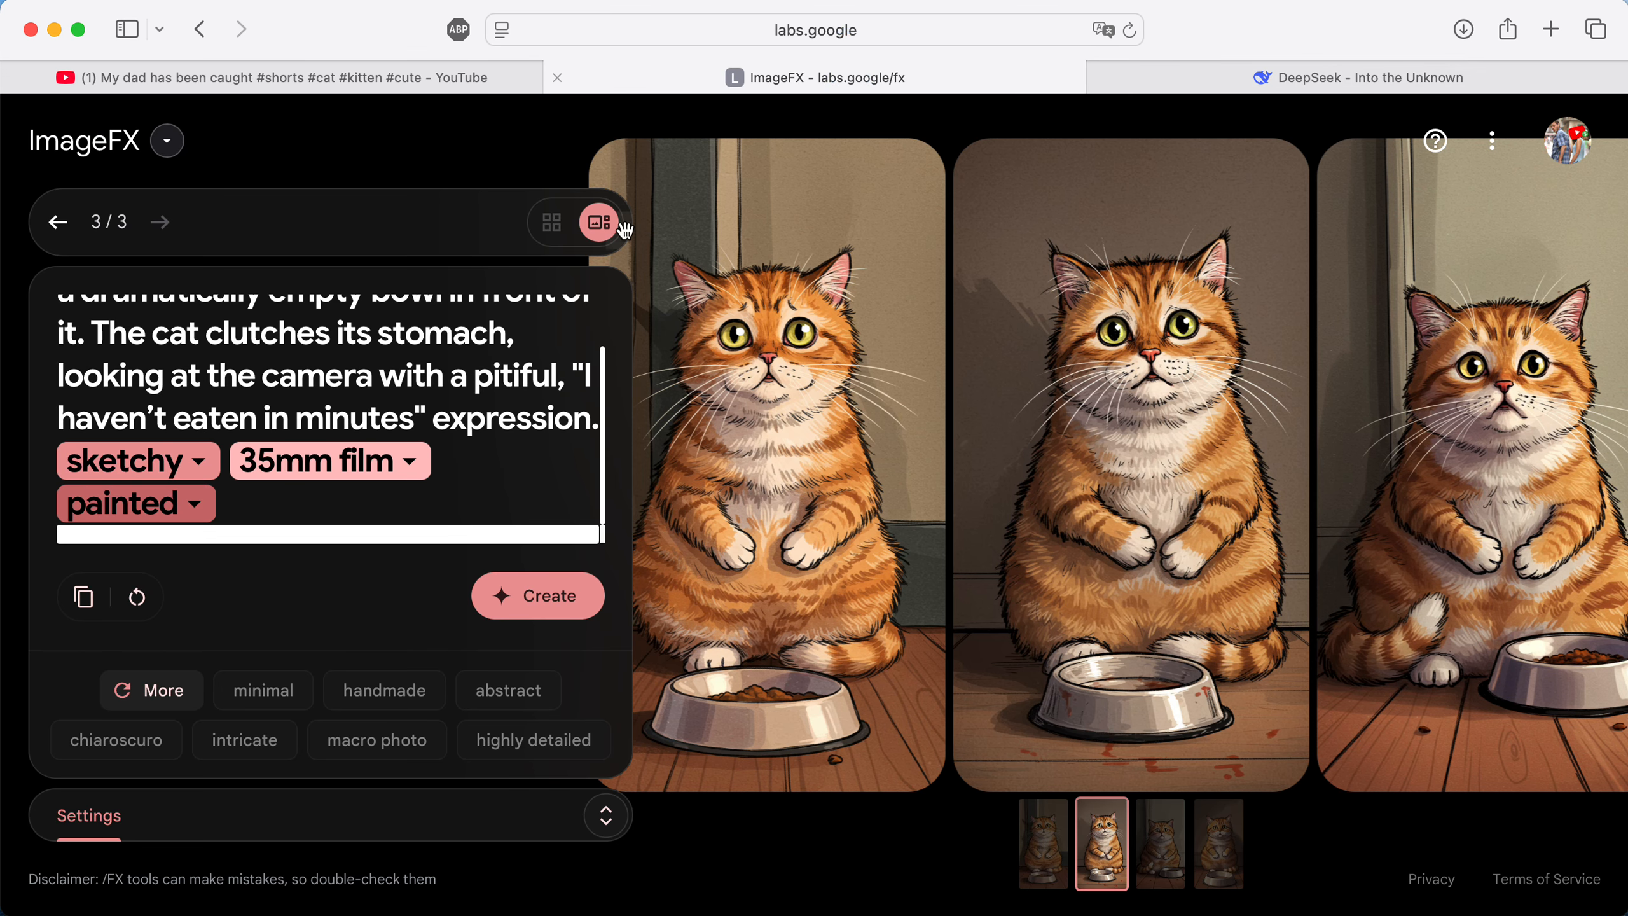
{"action": "key", "text": "super+a"}
{"action": "key", "text": "super+v"}
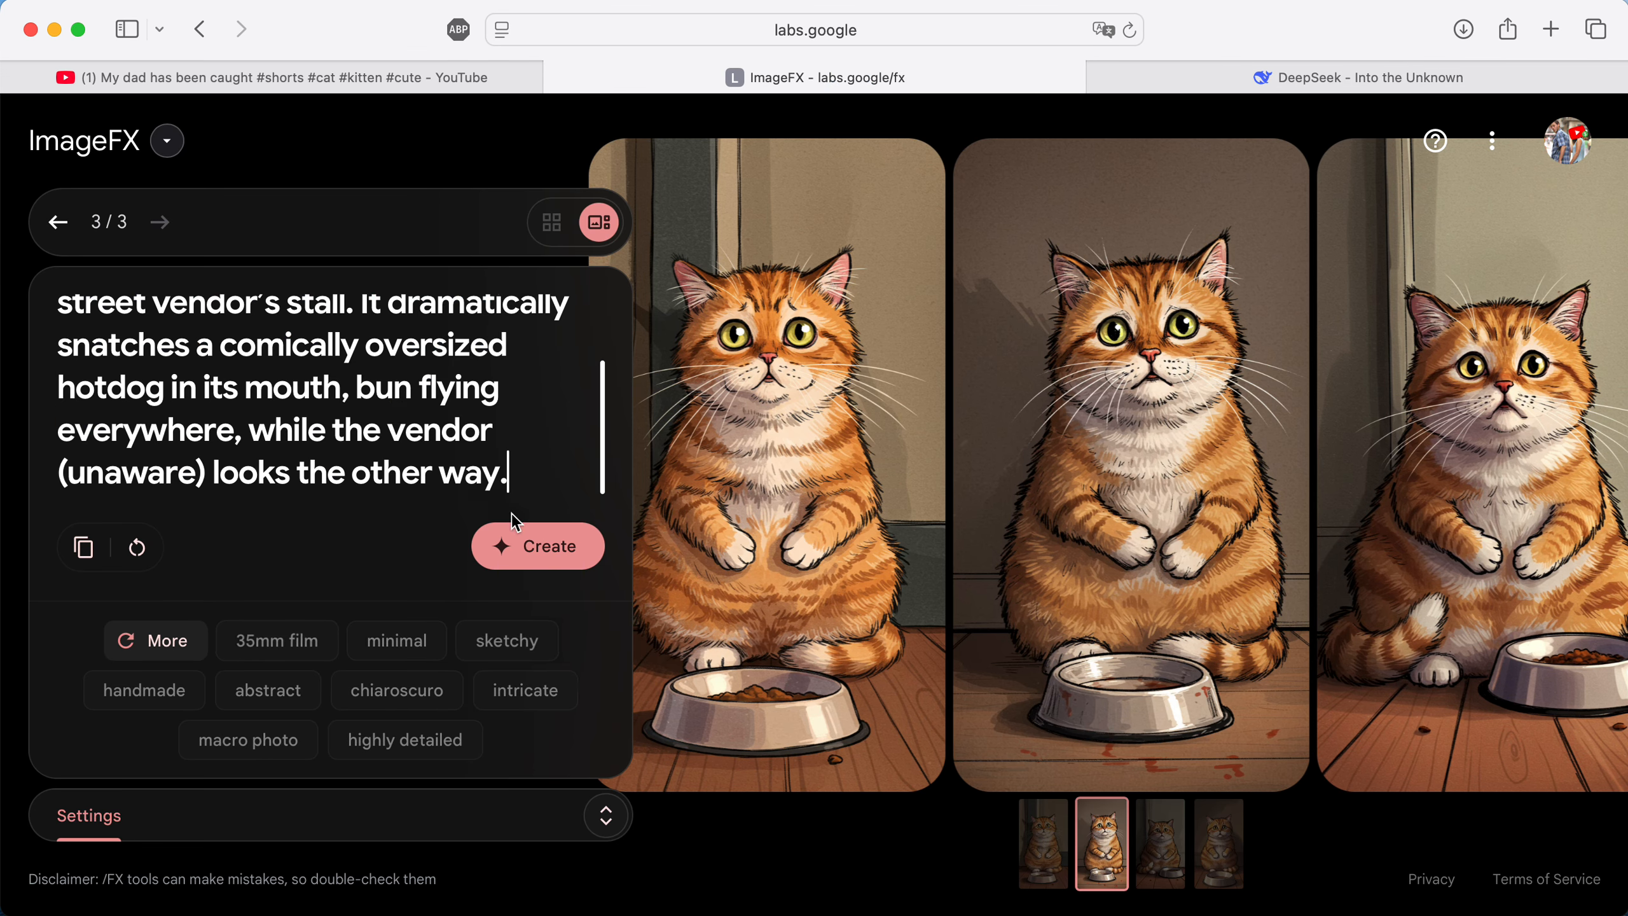
Generate the hotdog theft images from the pasted scene and preview each of the four results.
{"action": "left_click", "coordinate": [542, 549]}
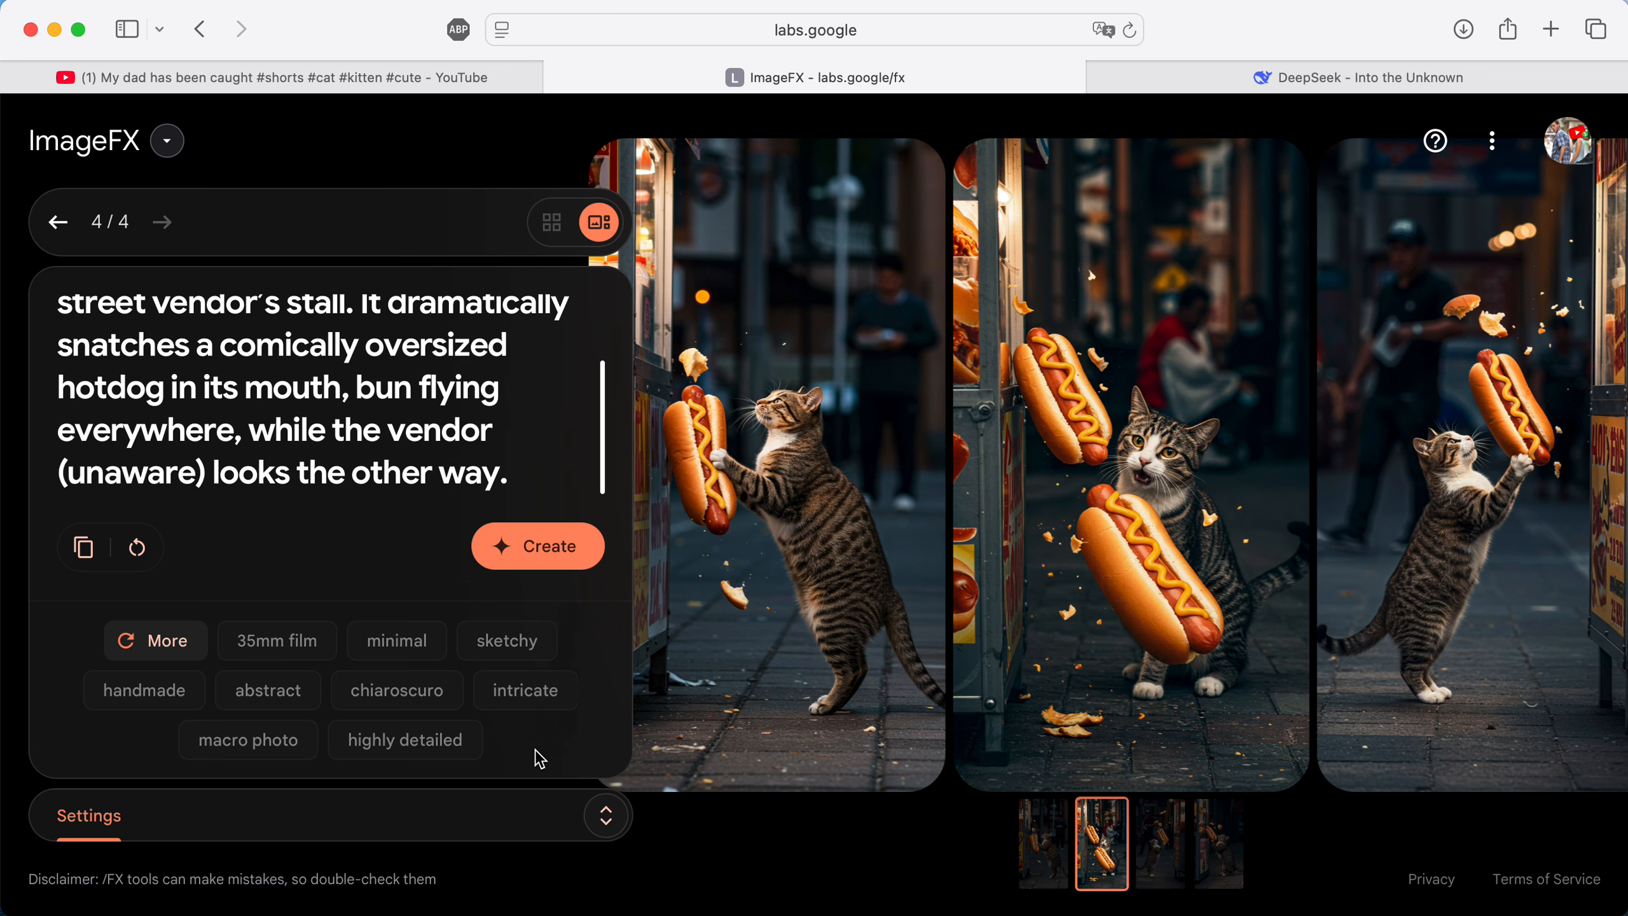
{"action": "left_click", "coordinate": [1056, 850]}
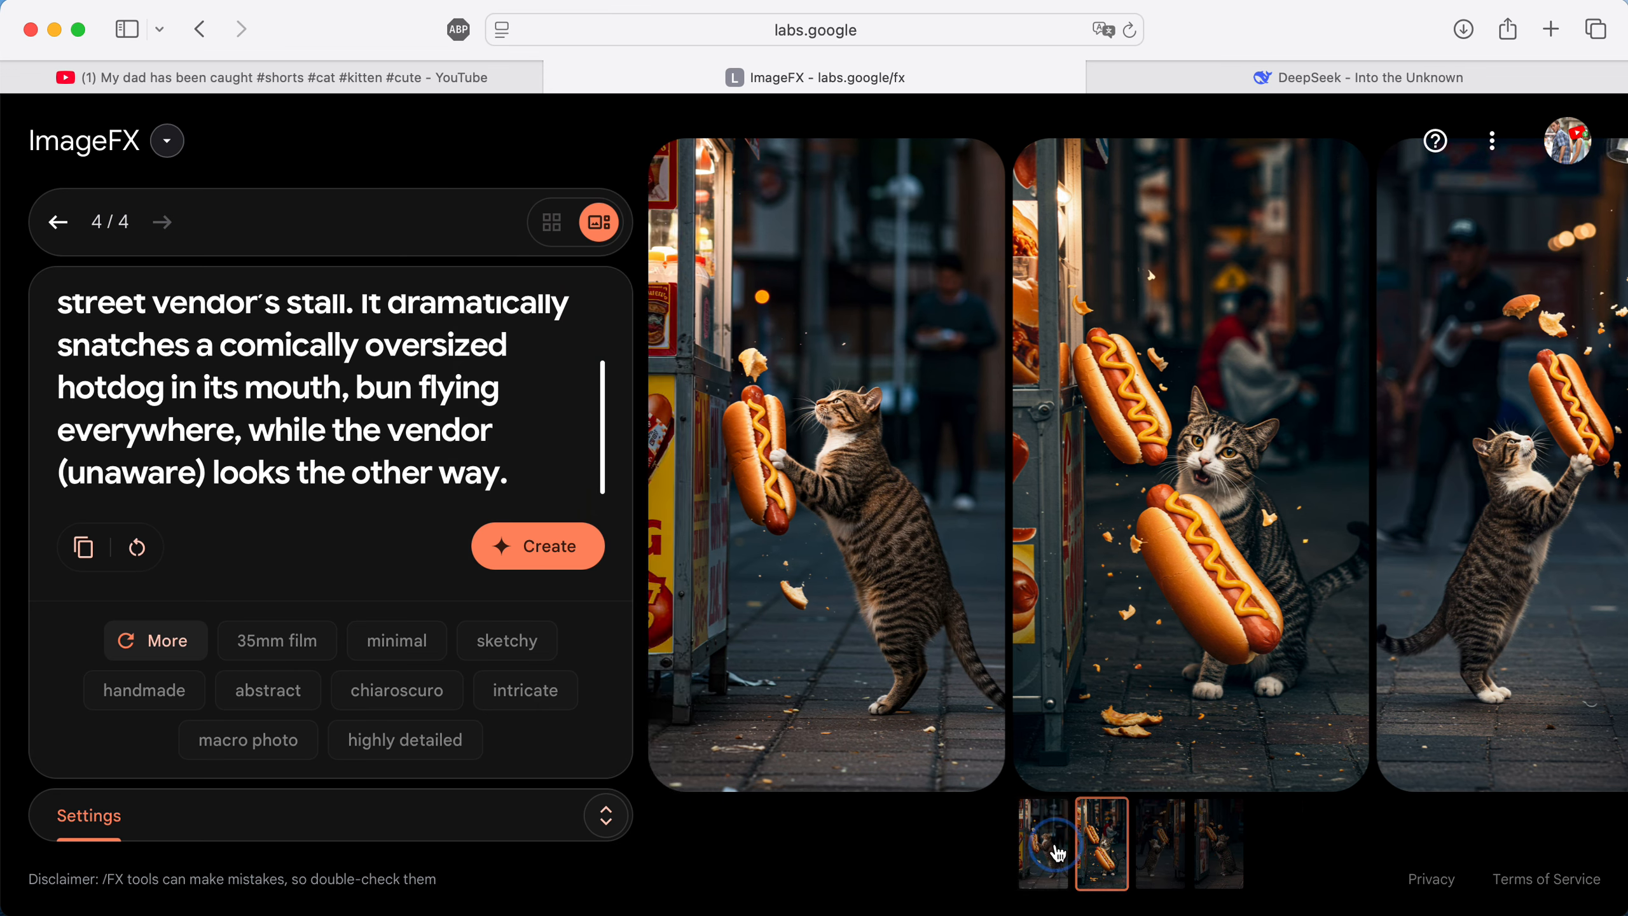
{"action": "left_click", "coordinate": [1113, 854]}
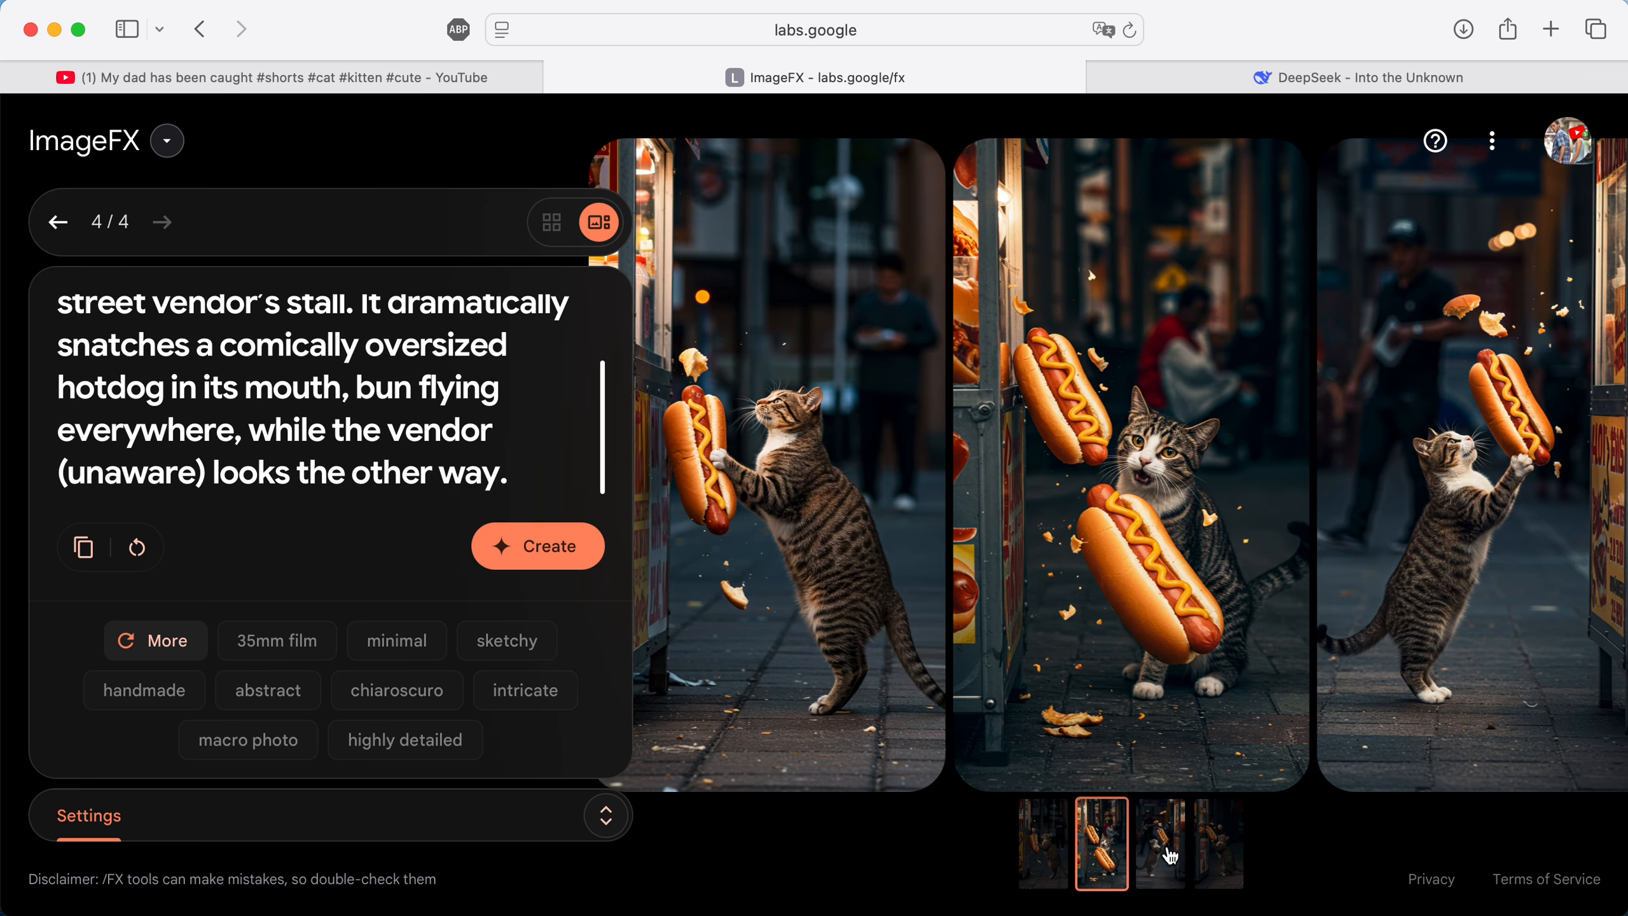
{"action": "left_click", "coordinate": [1164, 853]}
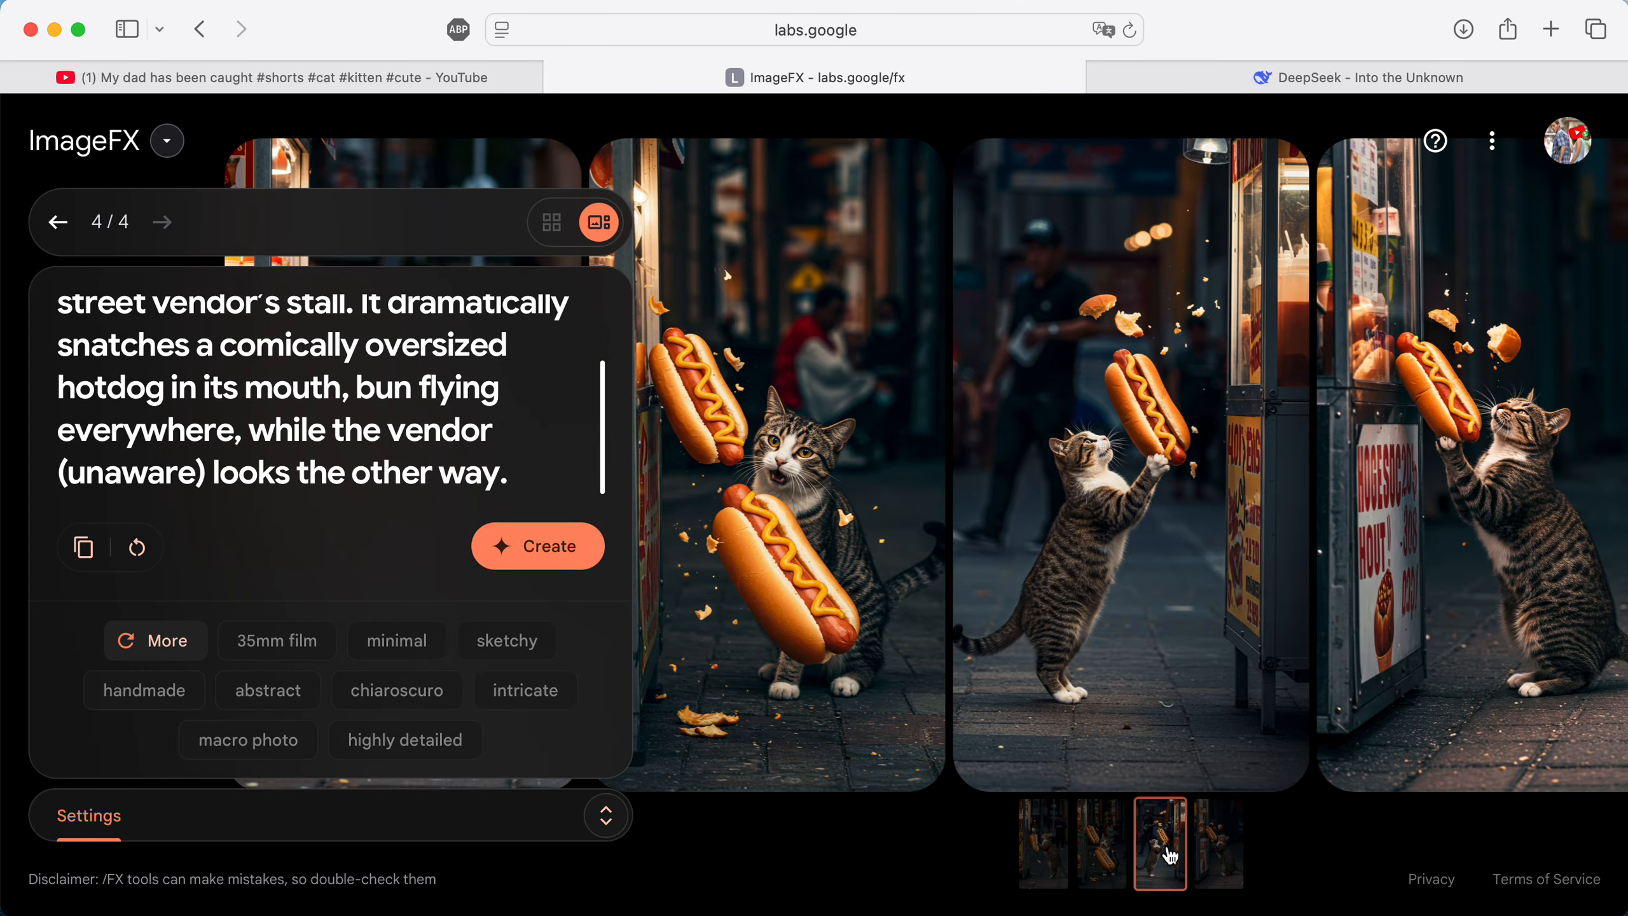
{"action": "left_click", "coordinate": [1221, 858]}
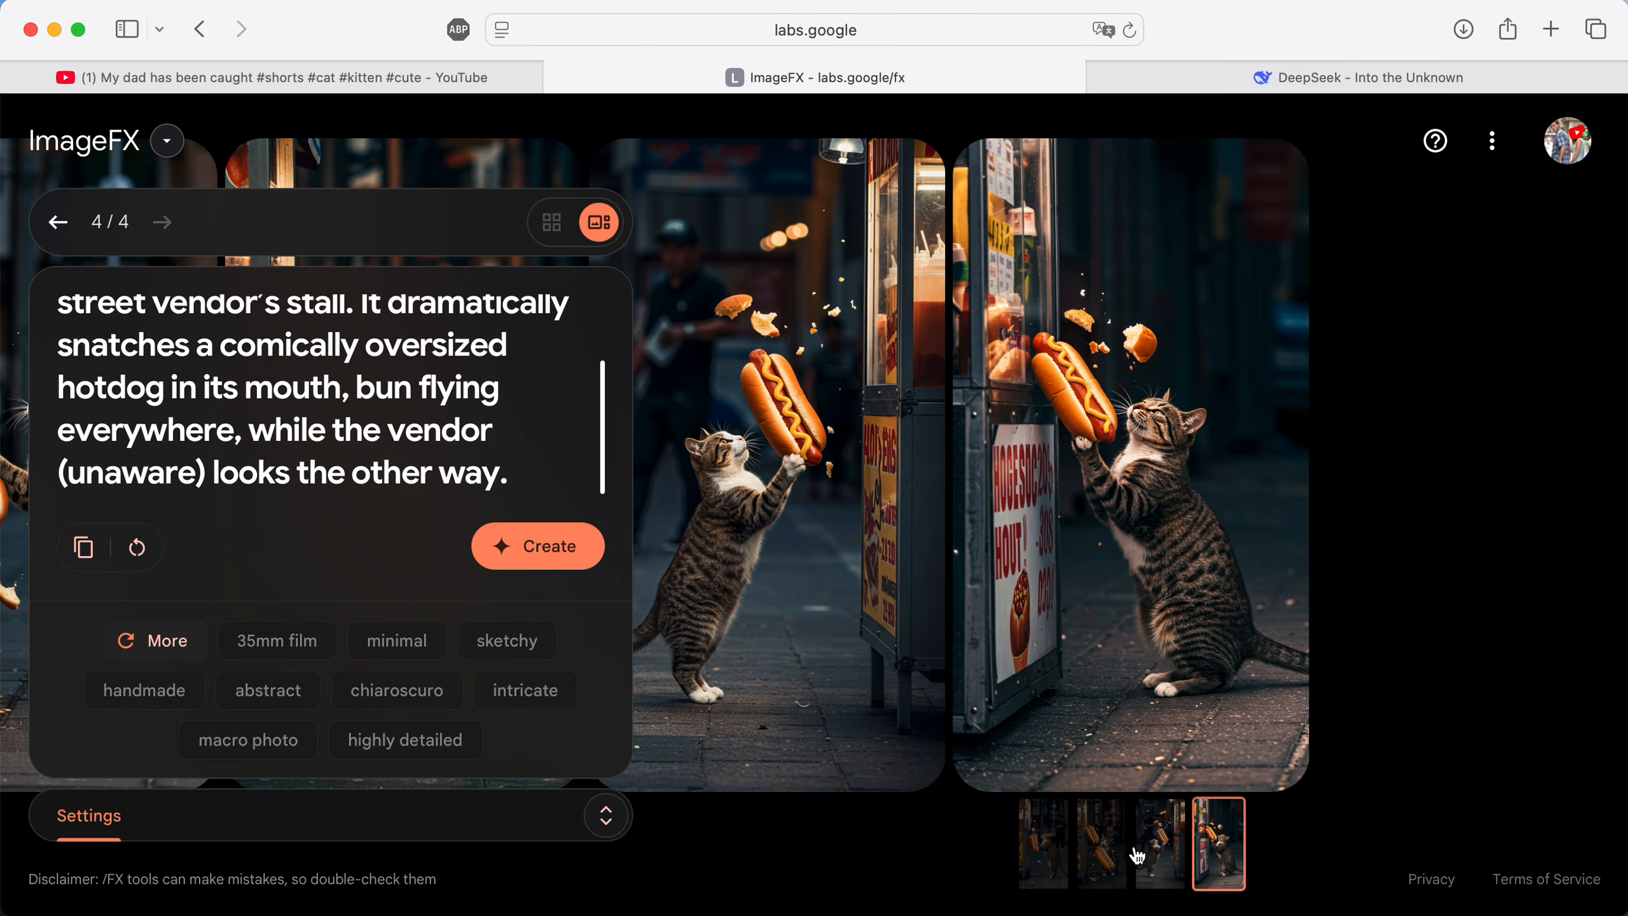
{"action": "left_click", "coordinate": [1105, 853]}
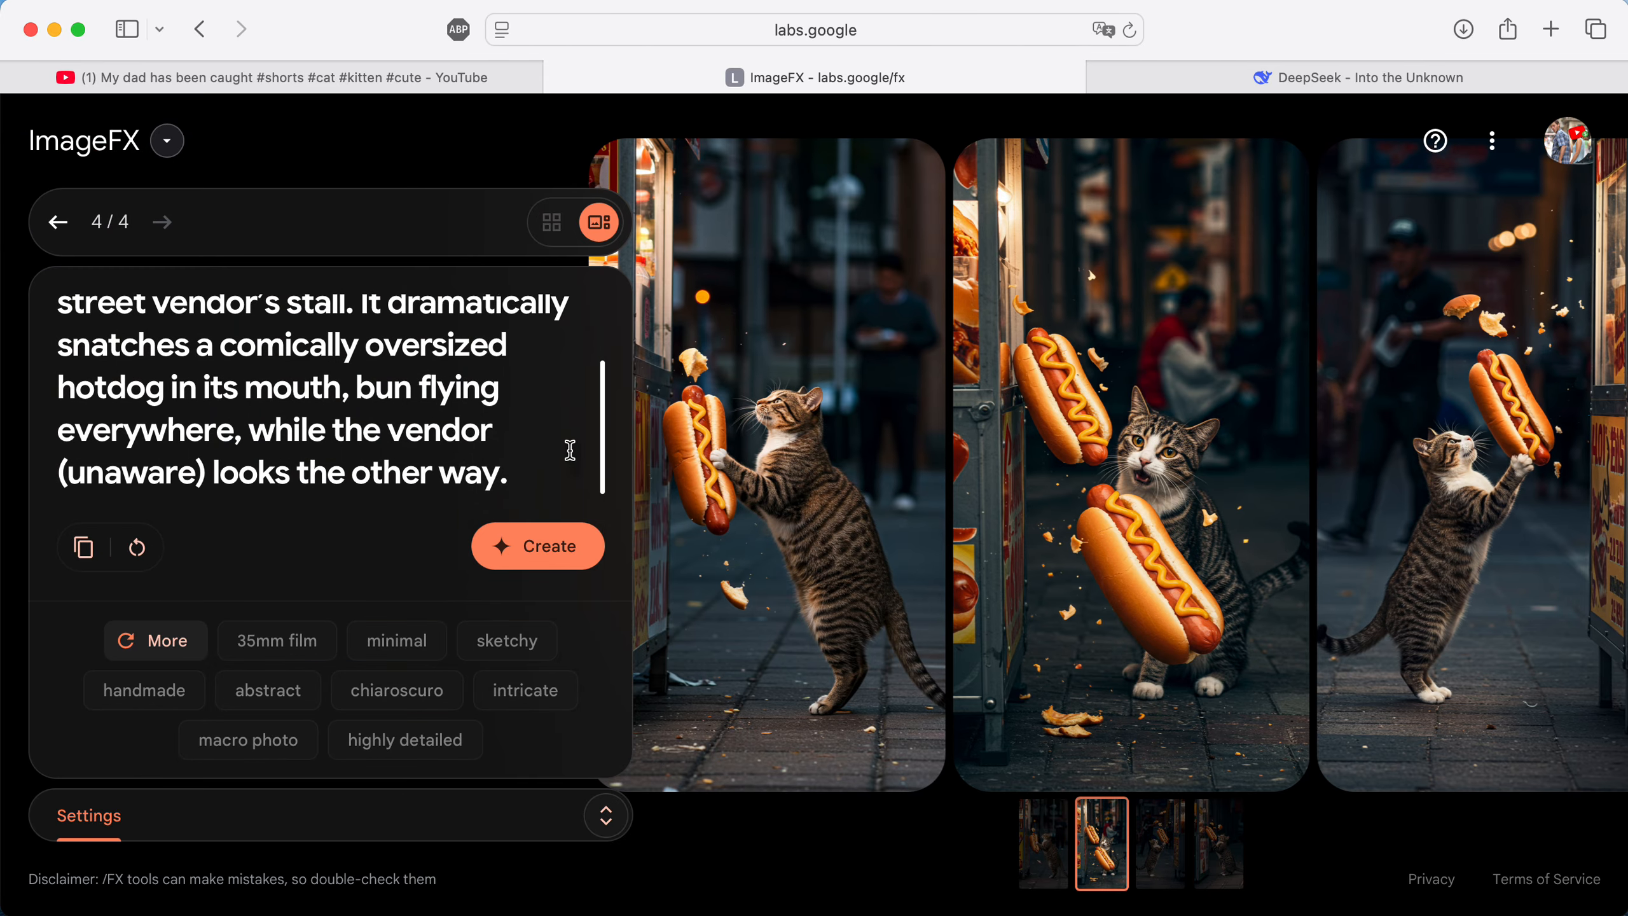
Switch to DeepSeek and copy the cat description "scruffy, wide-eyed orange cat" from the scene of prompt 1.
{"action": "left_click", "coordinate": [1138, 76]}
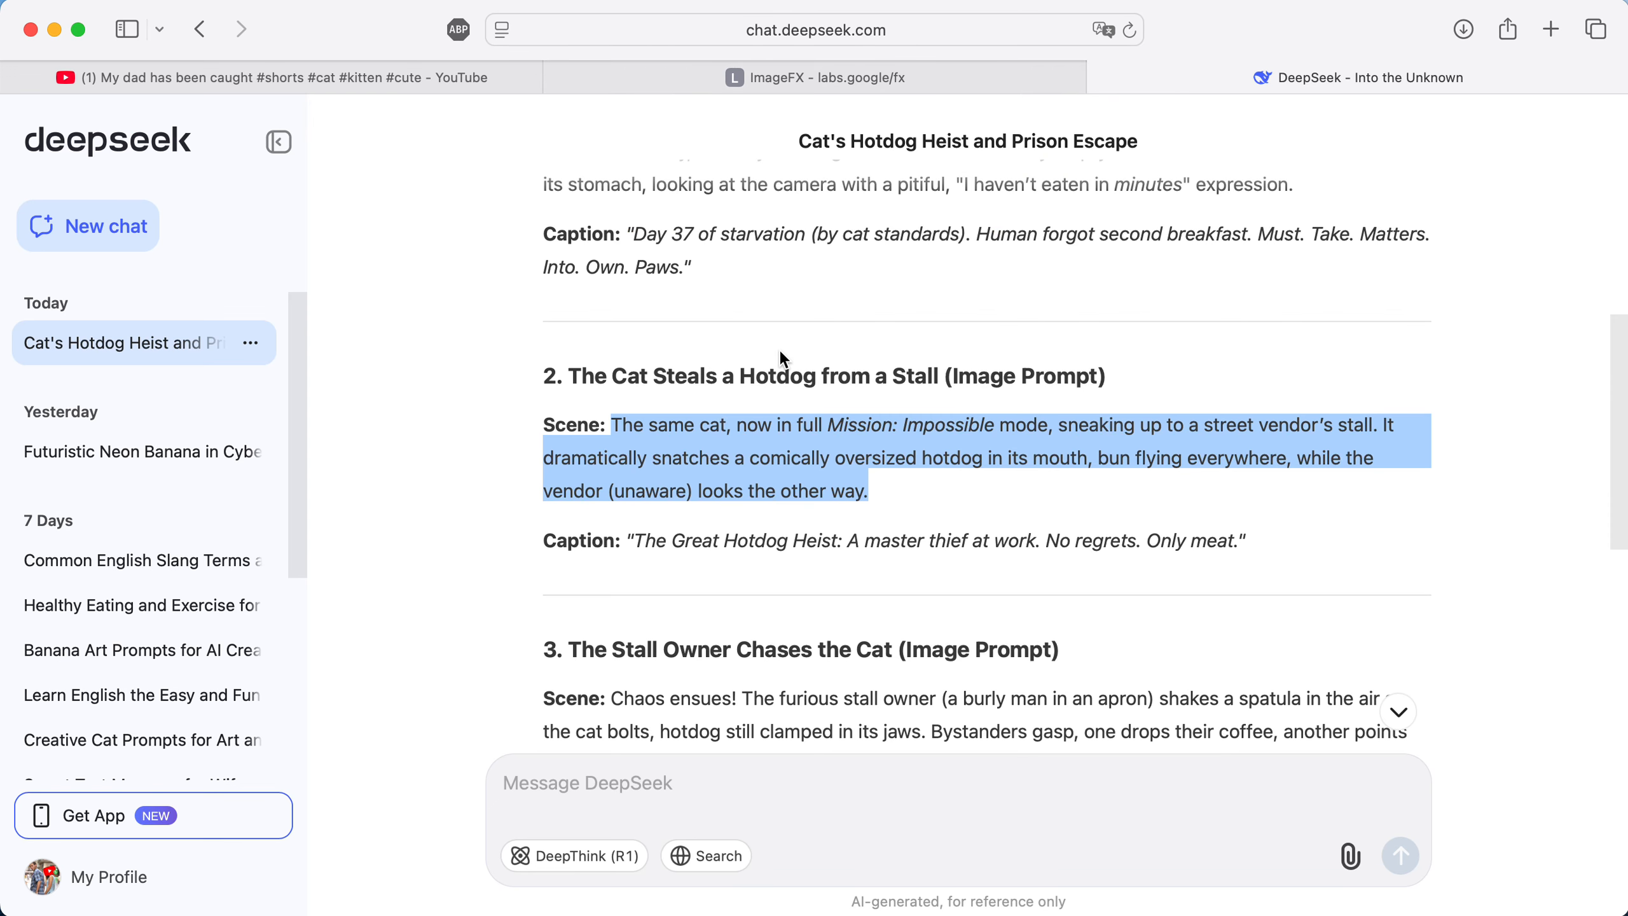
{"action": "scroll", "coordinate": [780, 353], "scroll_direction": "up", "scroll_amount": 2}
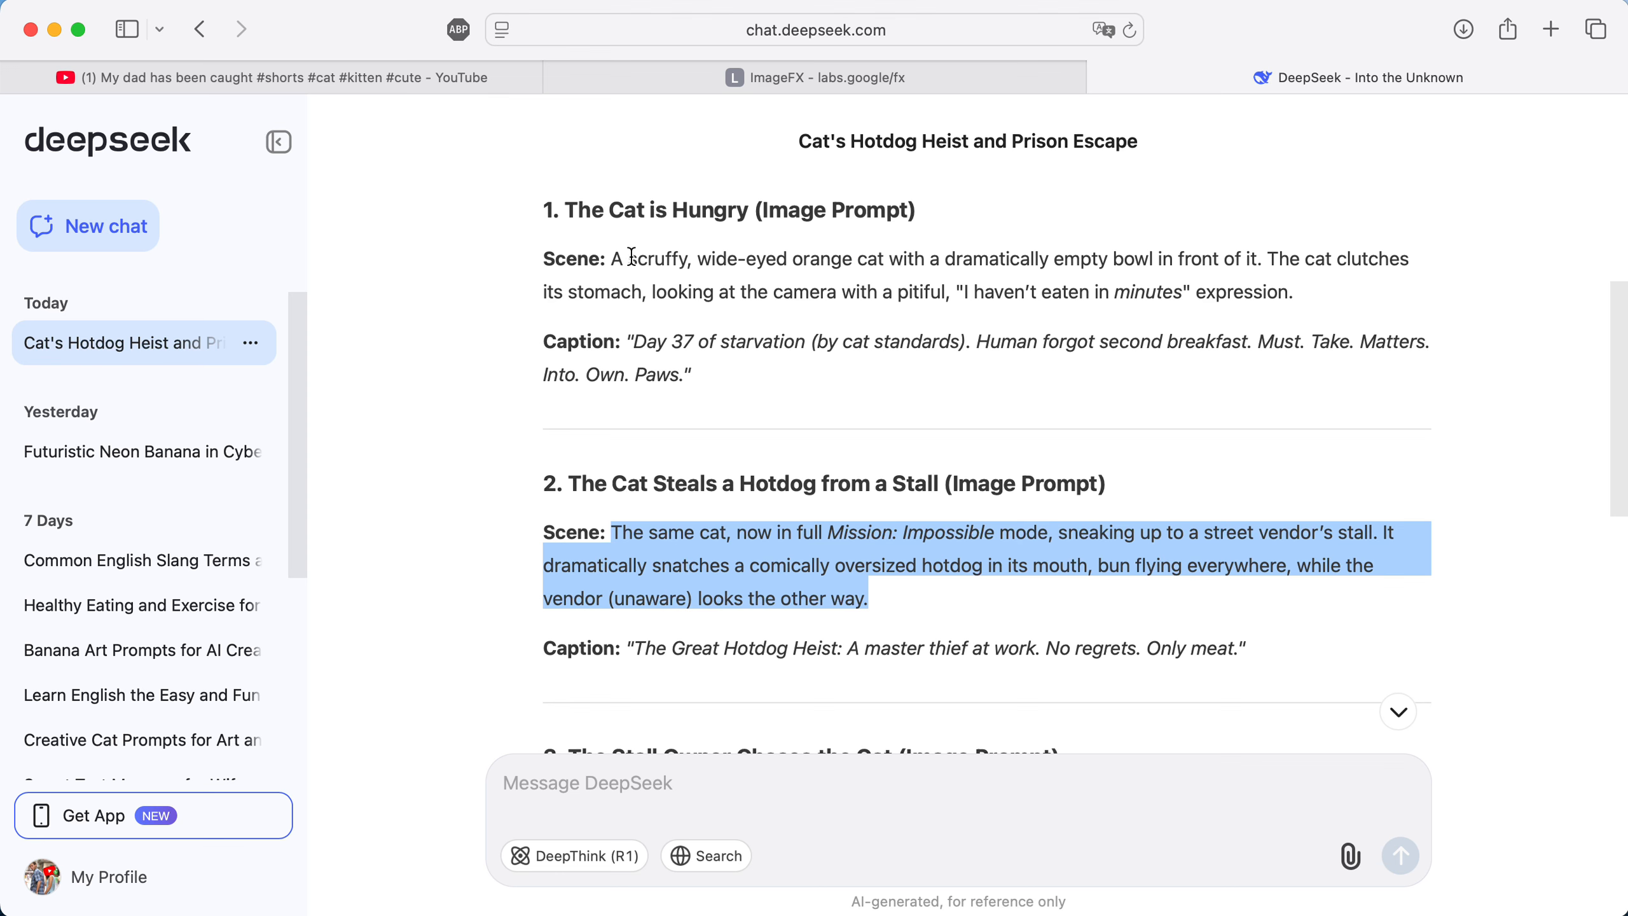
{"action": "left_click_drag", "start_coordinate": [632, 256], "coordinate": [888, 246]}
{"action": "key", "text": "super+c"}
Switch to ImageFX and replace "same" in the hotdog theft prompt with the copied "scruffy, wide-eyed orange cat".
{"action": "left_click", "coordinate": [627, 79]}
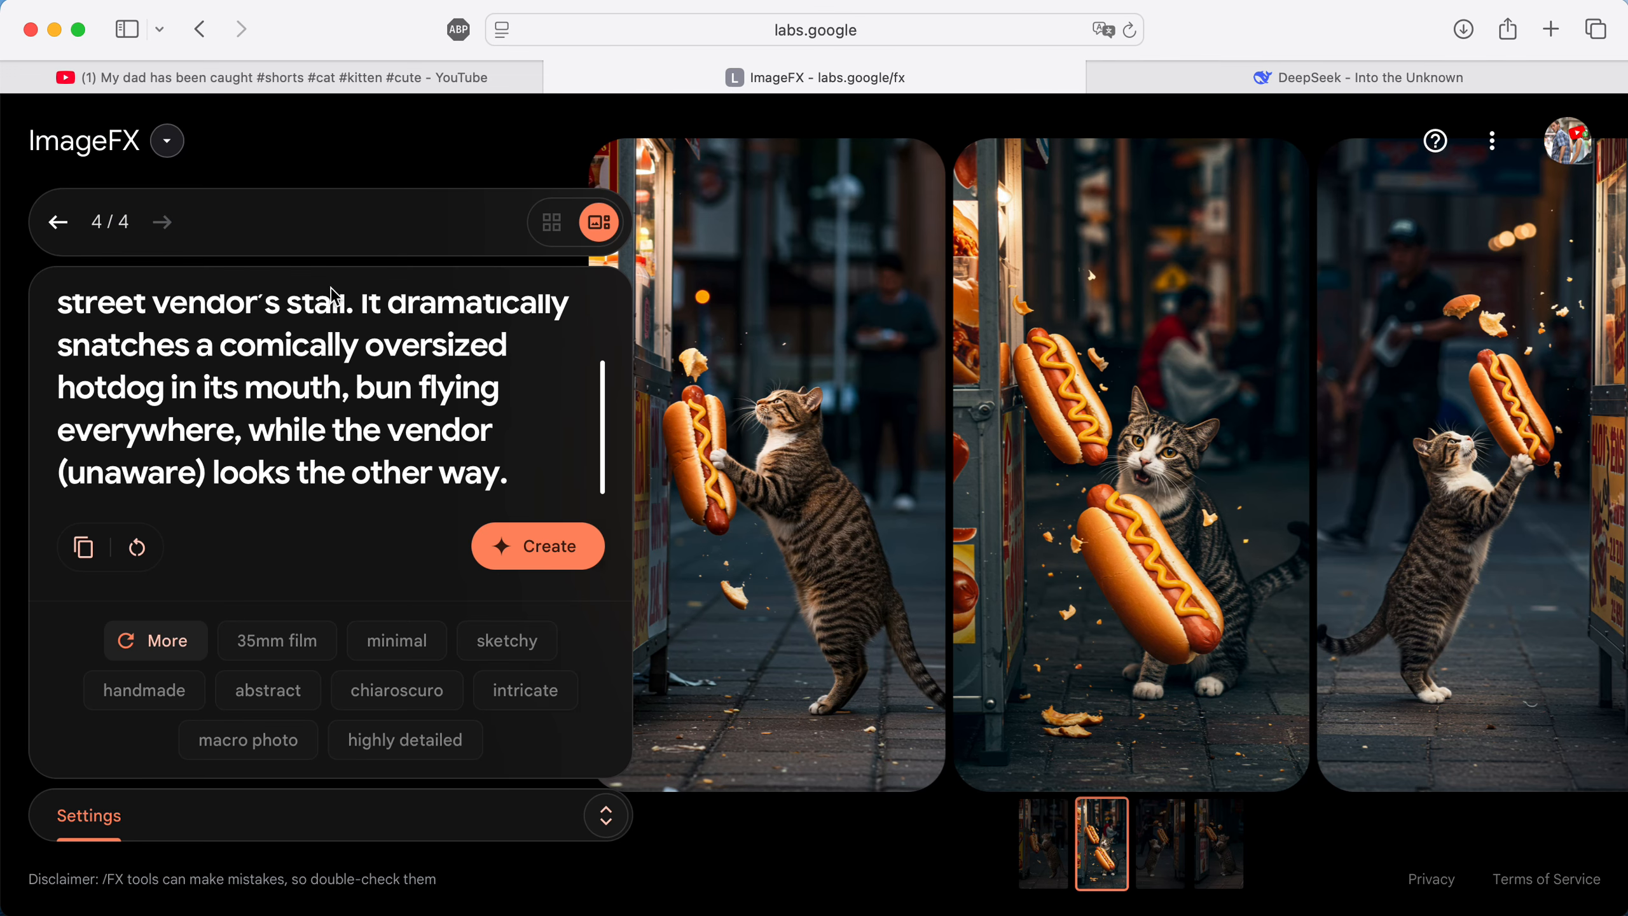
{"action": "scroll", "coordinate": [198, 345], "scroll_direction": "up", "scroll_amount": 3}
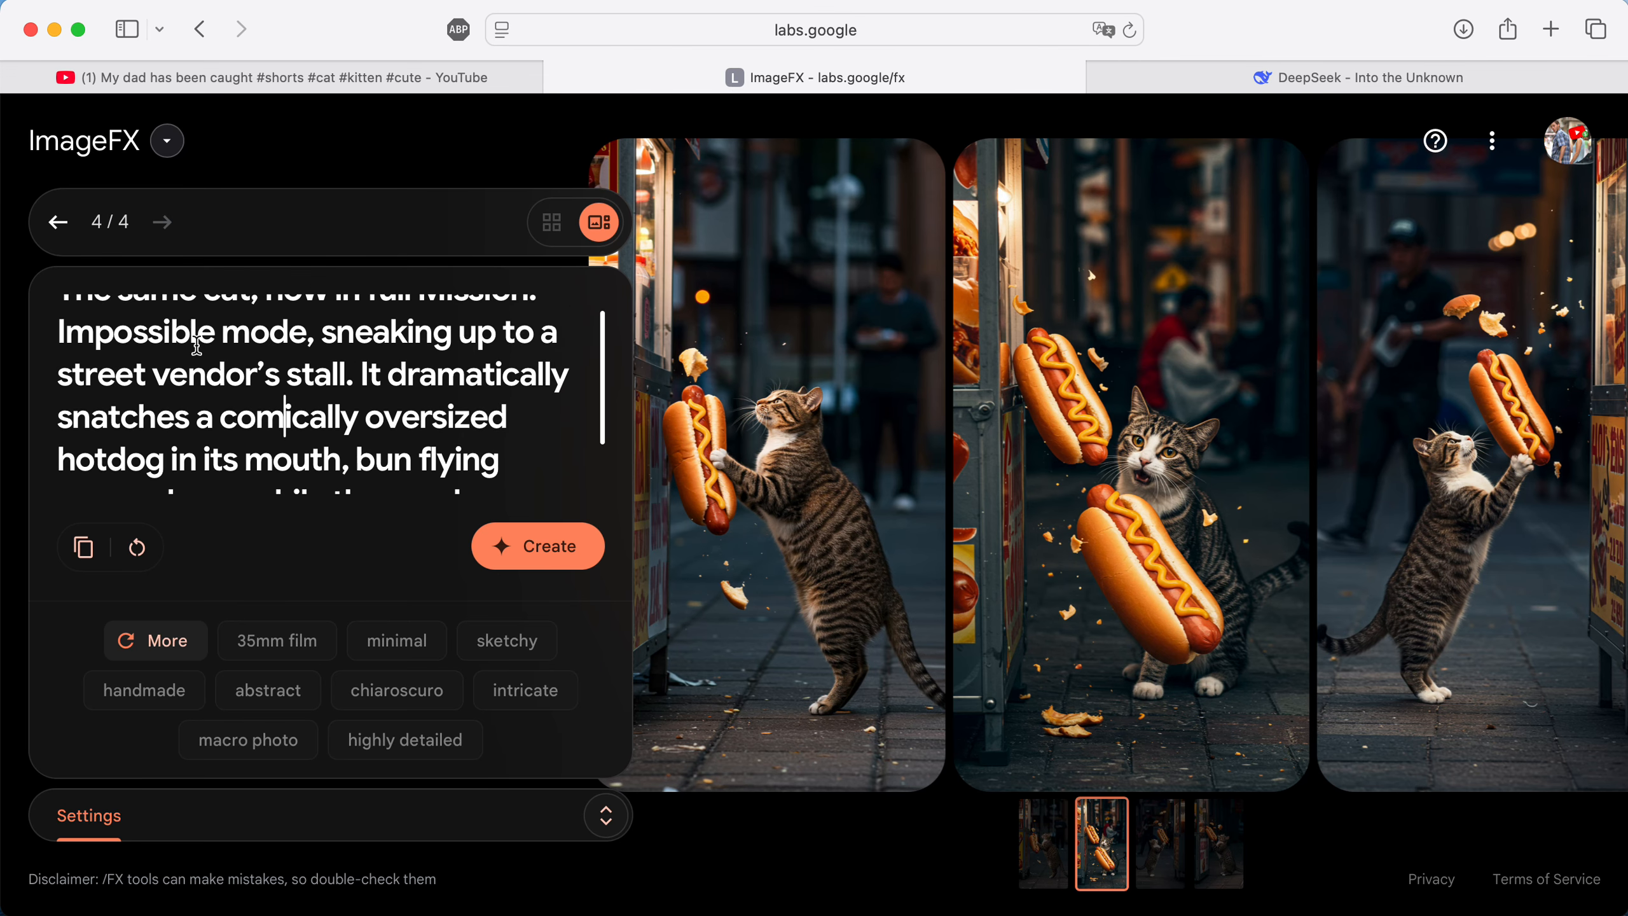
{"action": "left_click_drag", "start_coordinate": [122, 315], "coordinate": [206, 314]}
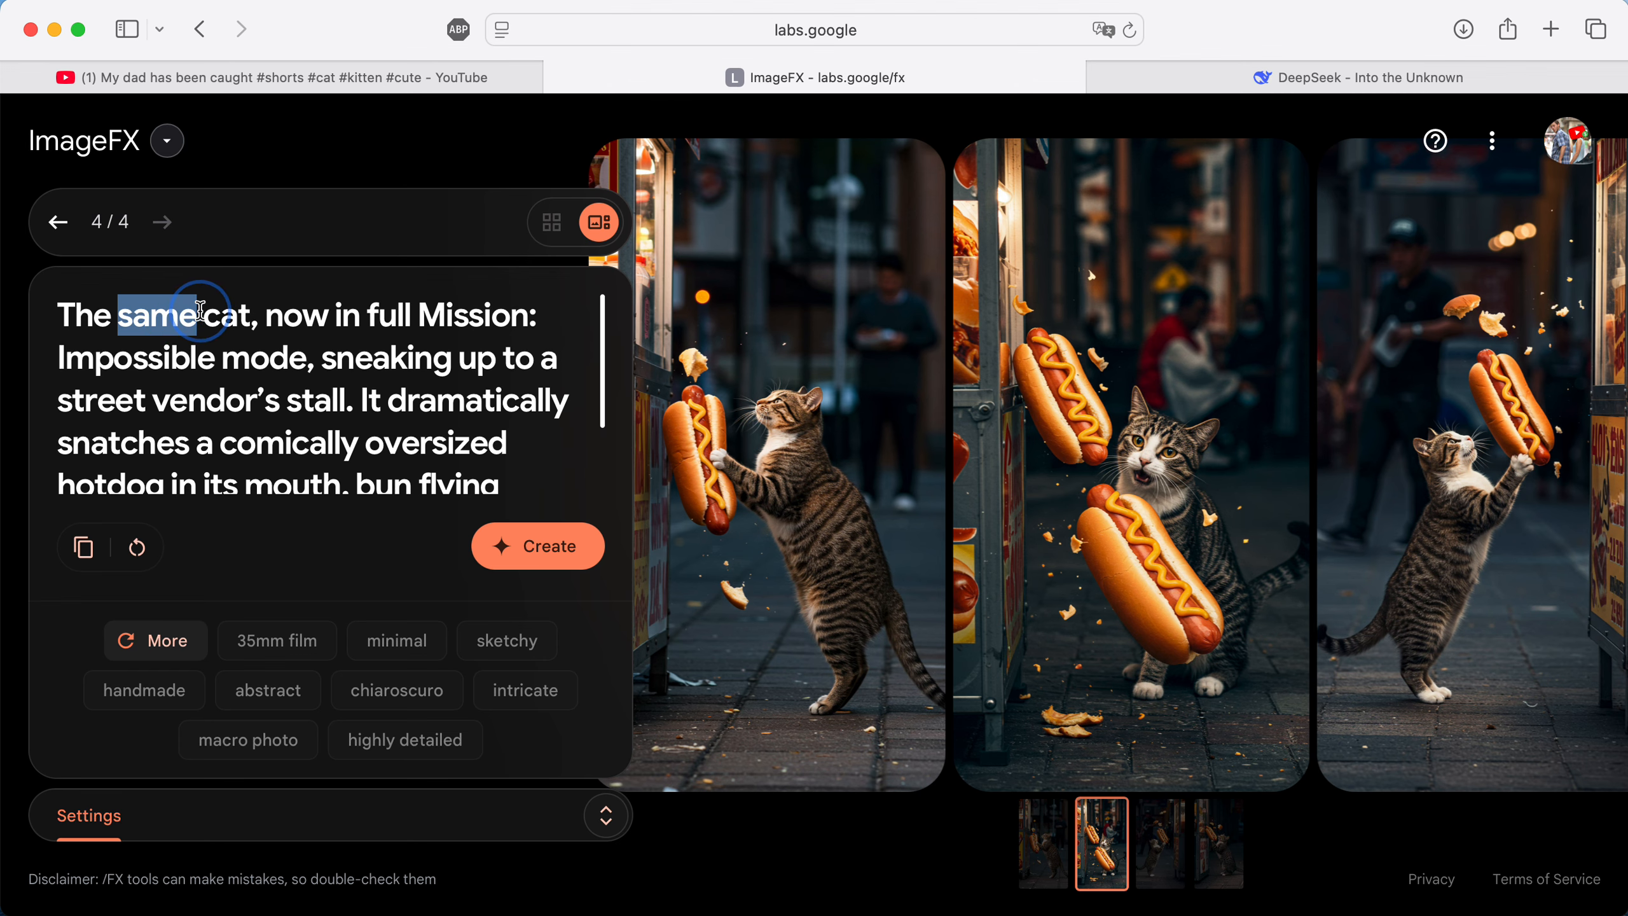
{"action": "key", "text": "super+v"}
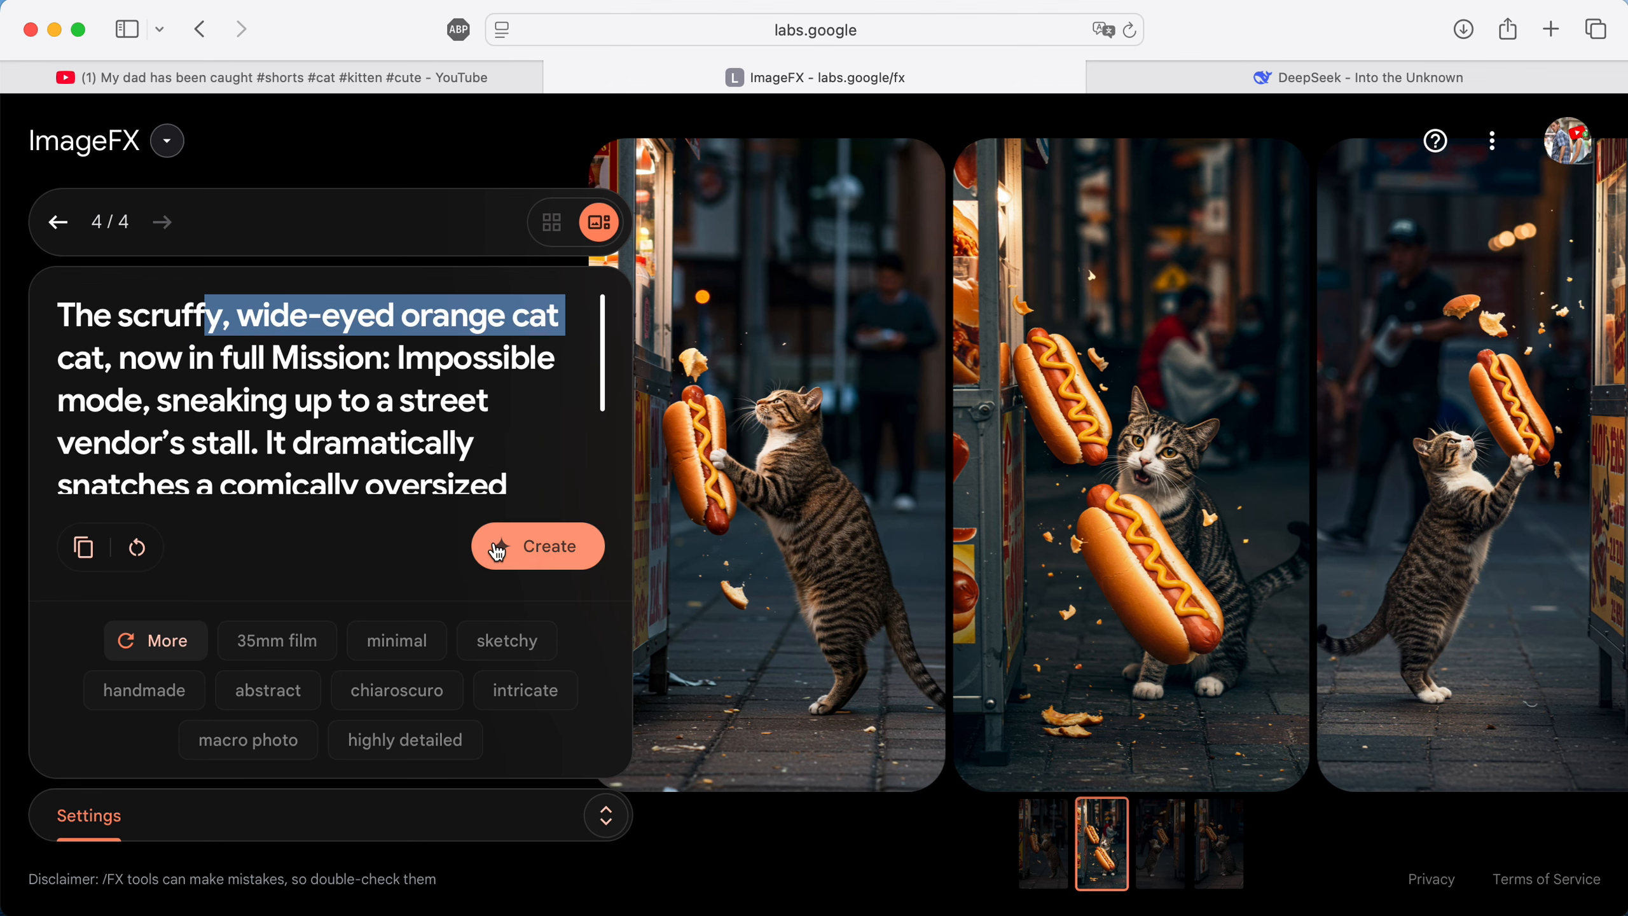
Generate the hotdog theft images with the orange cat, compare the results and download the fourth one.
{"action": "left_click", "coordinate": [497, 546]}
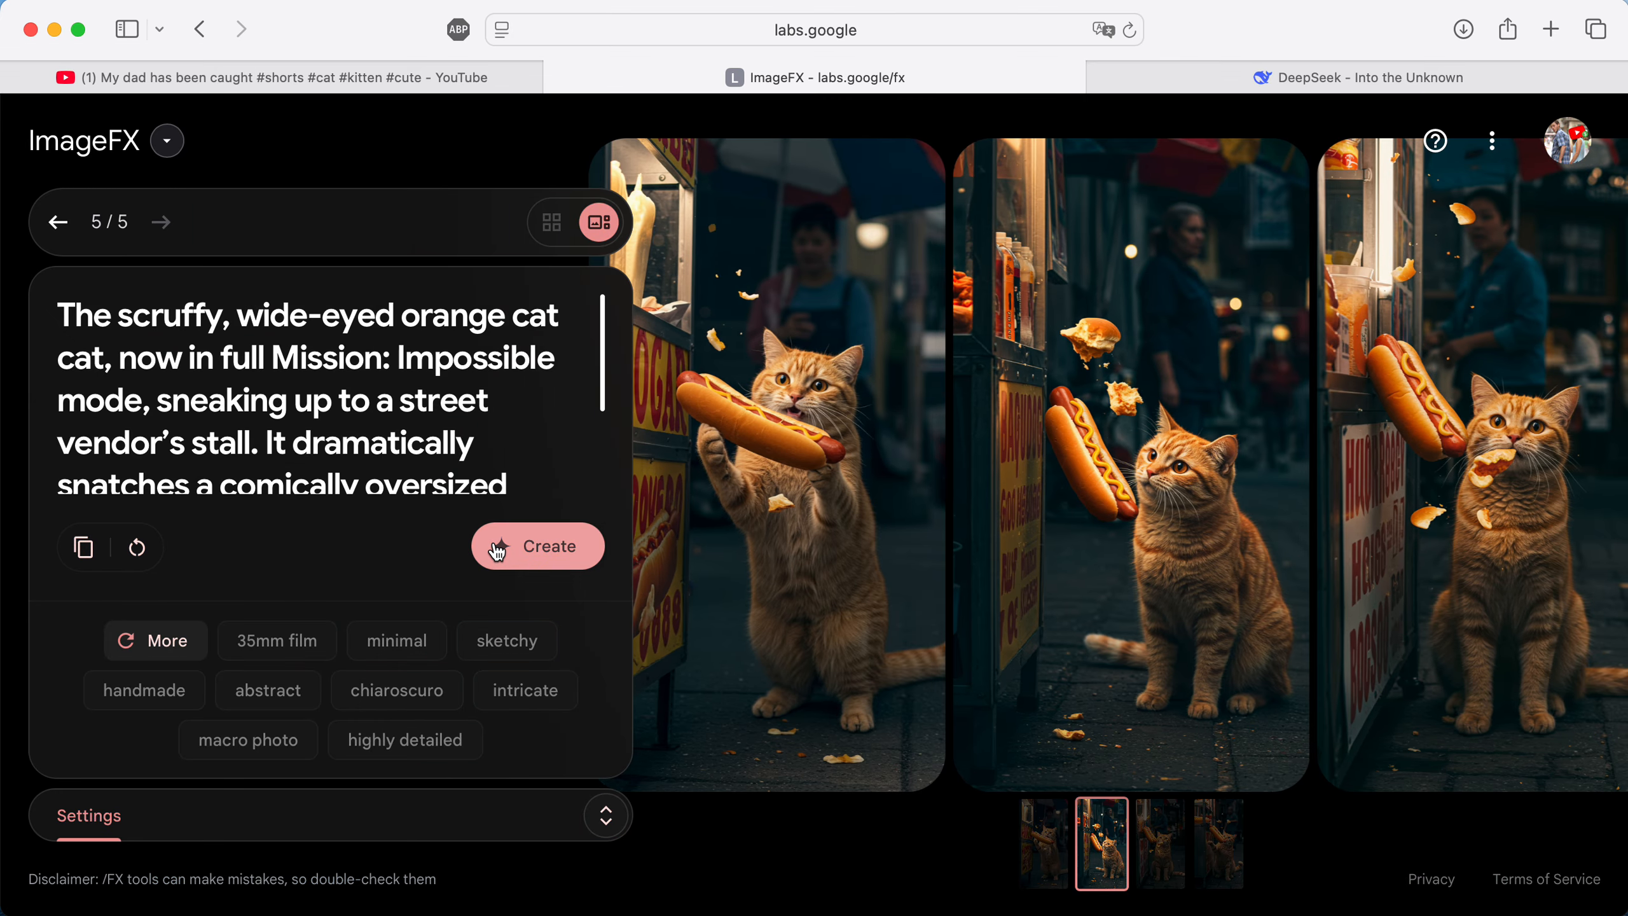
{"action": "left_click", "coordinate": [1039, 869]}
{"action": "left_click", "coordinate": [1143, 864]}
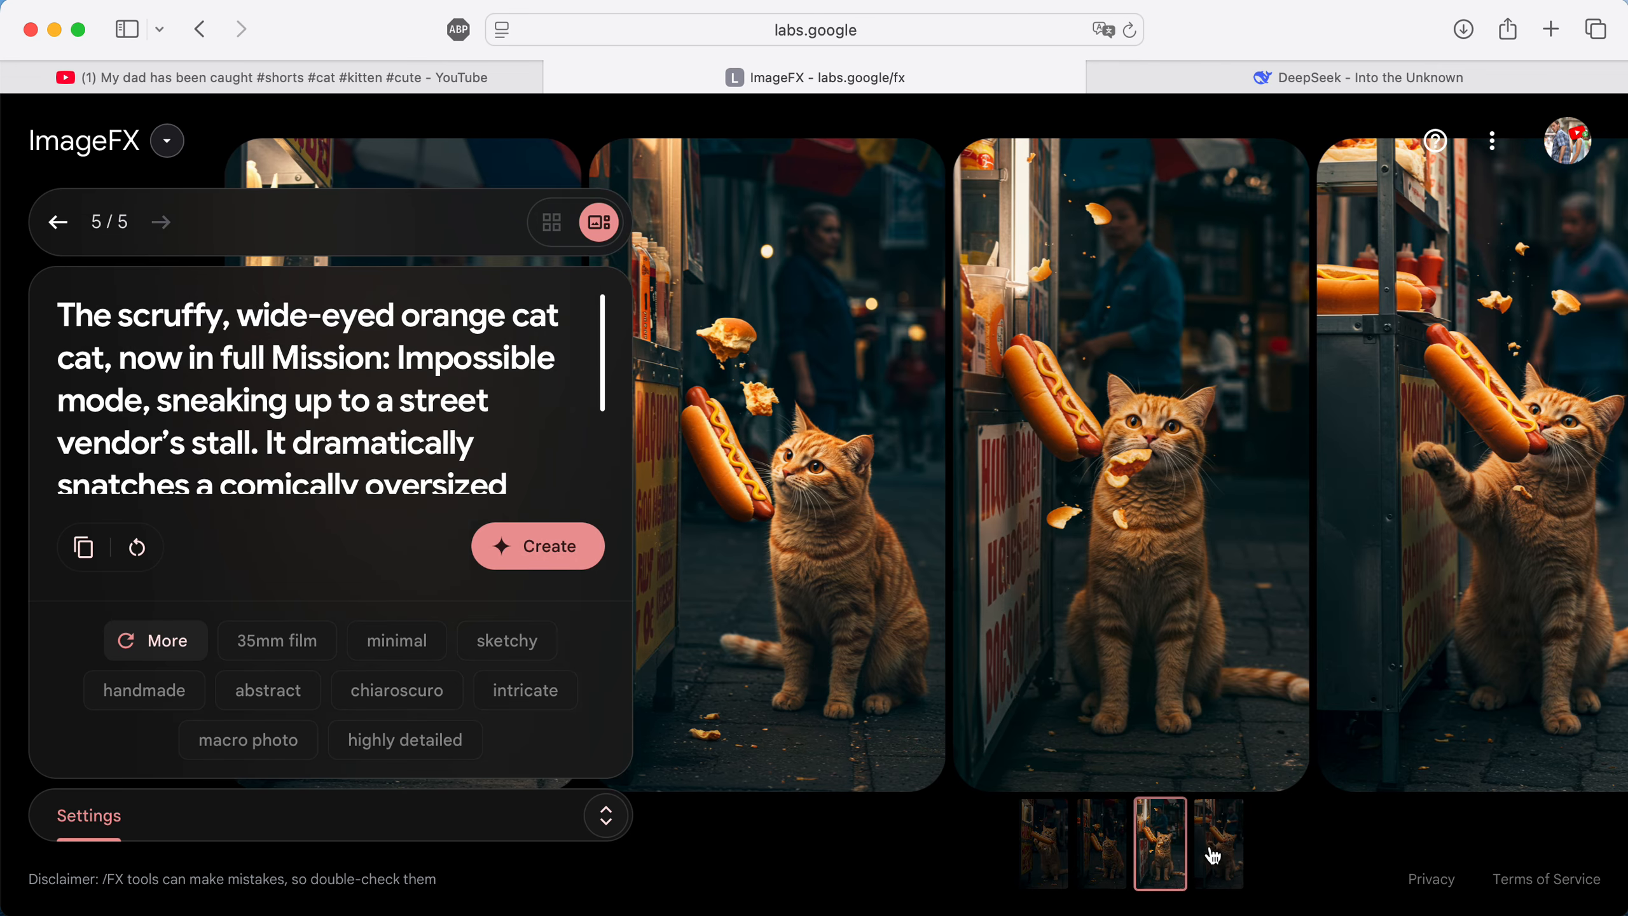
{"action": "left_click", "coordinate": [1220, 856]}
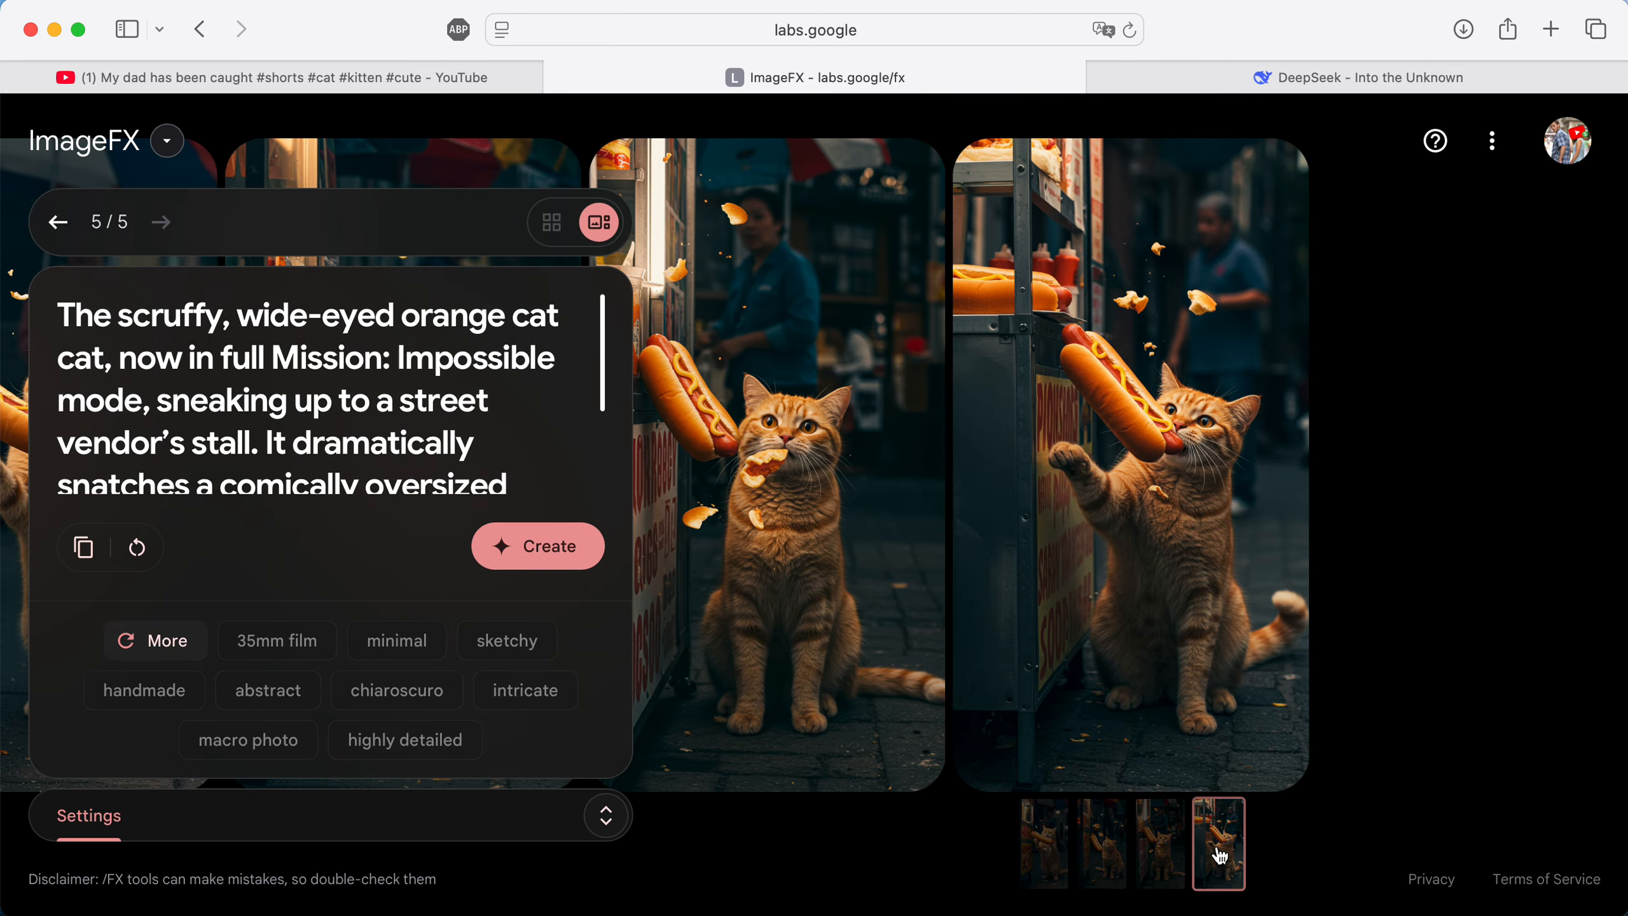
{"action": "left_click", "coordinate": [1101, 848]}
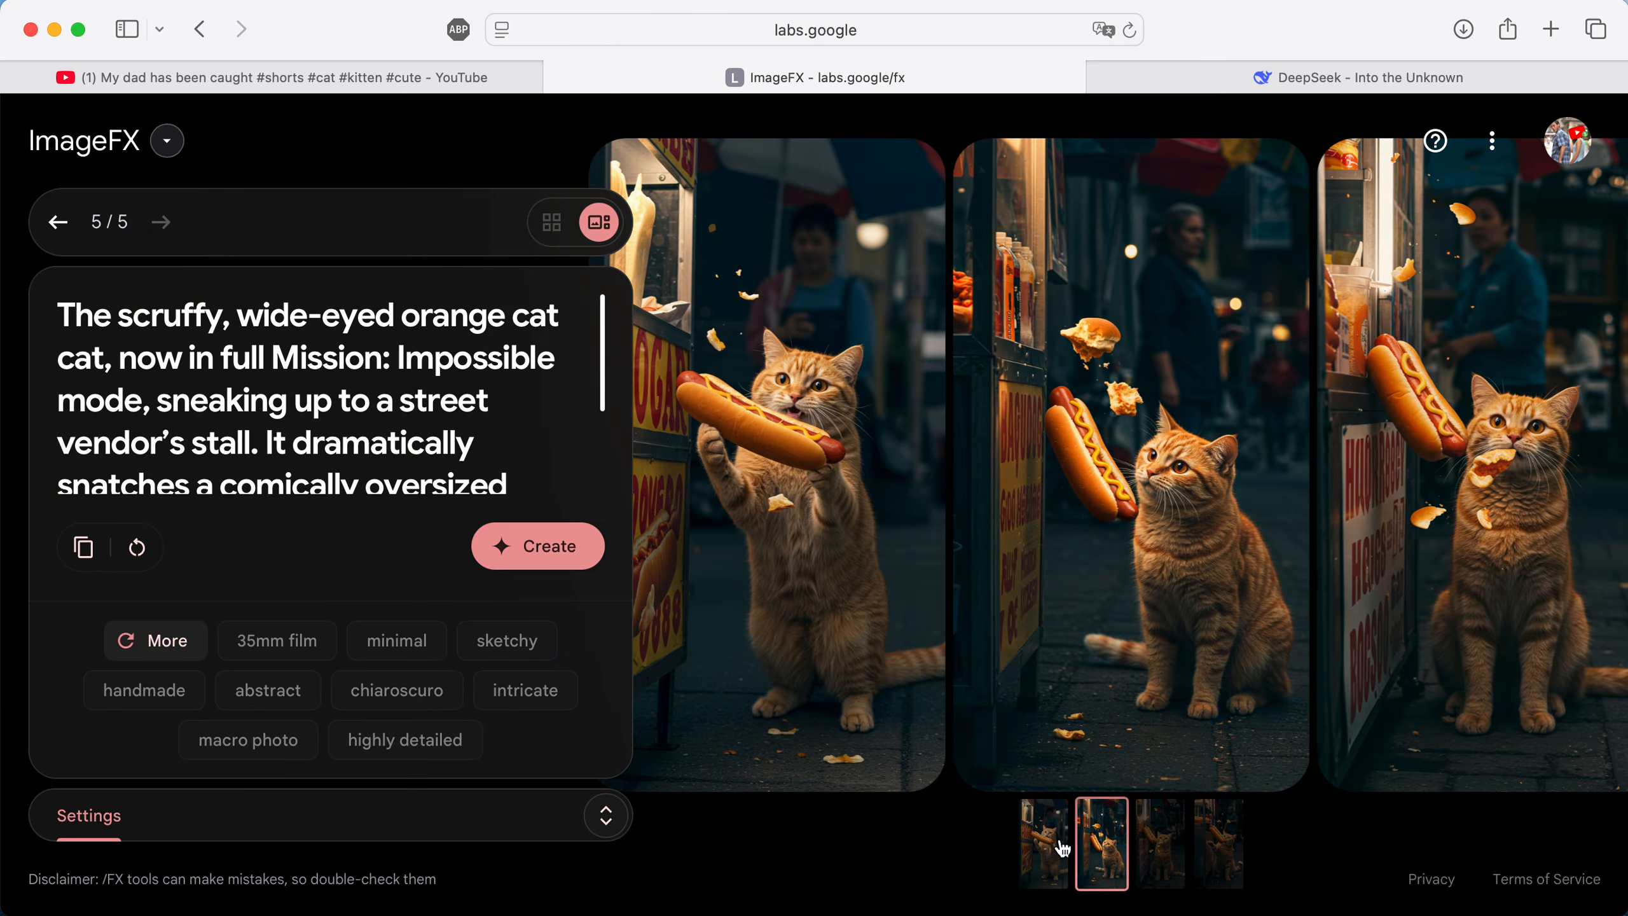
{"action": "left_click", "coordinate": [1220, 855]}
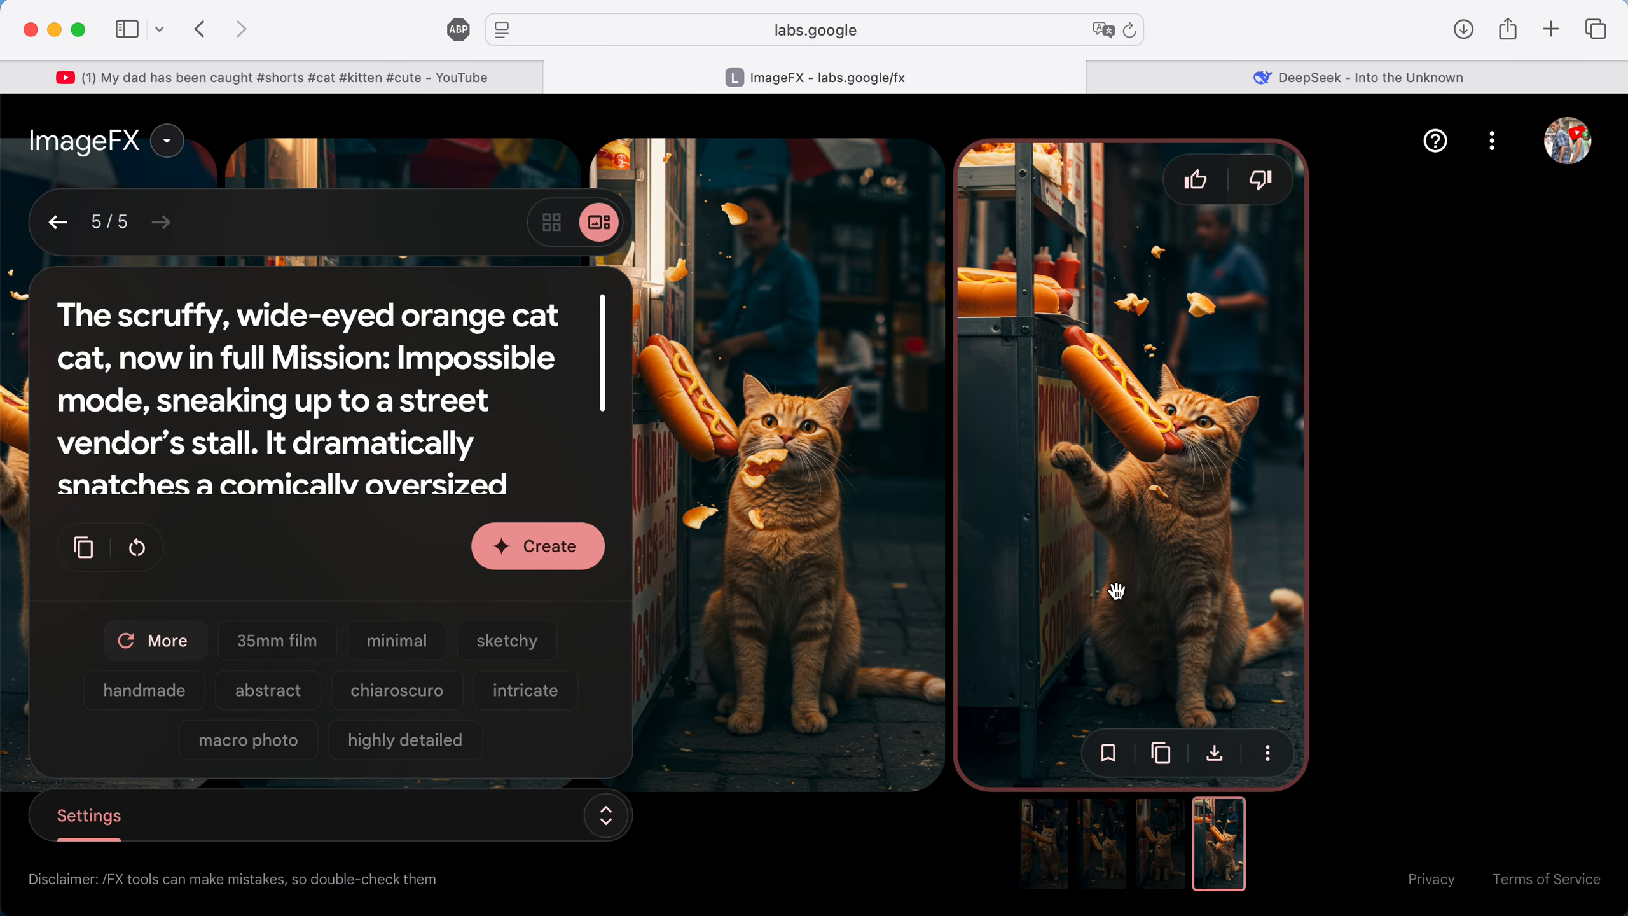
{"action": "left_click", "coordinate": [1214, 756]}
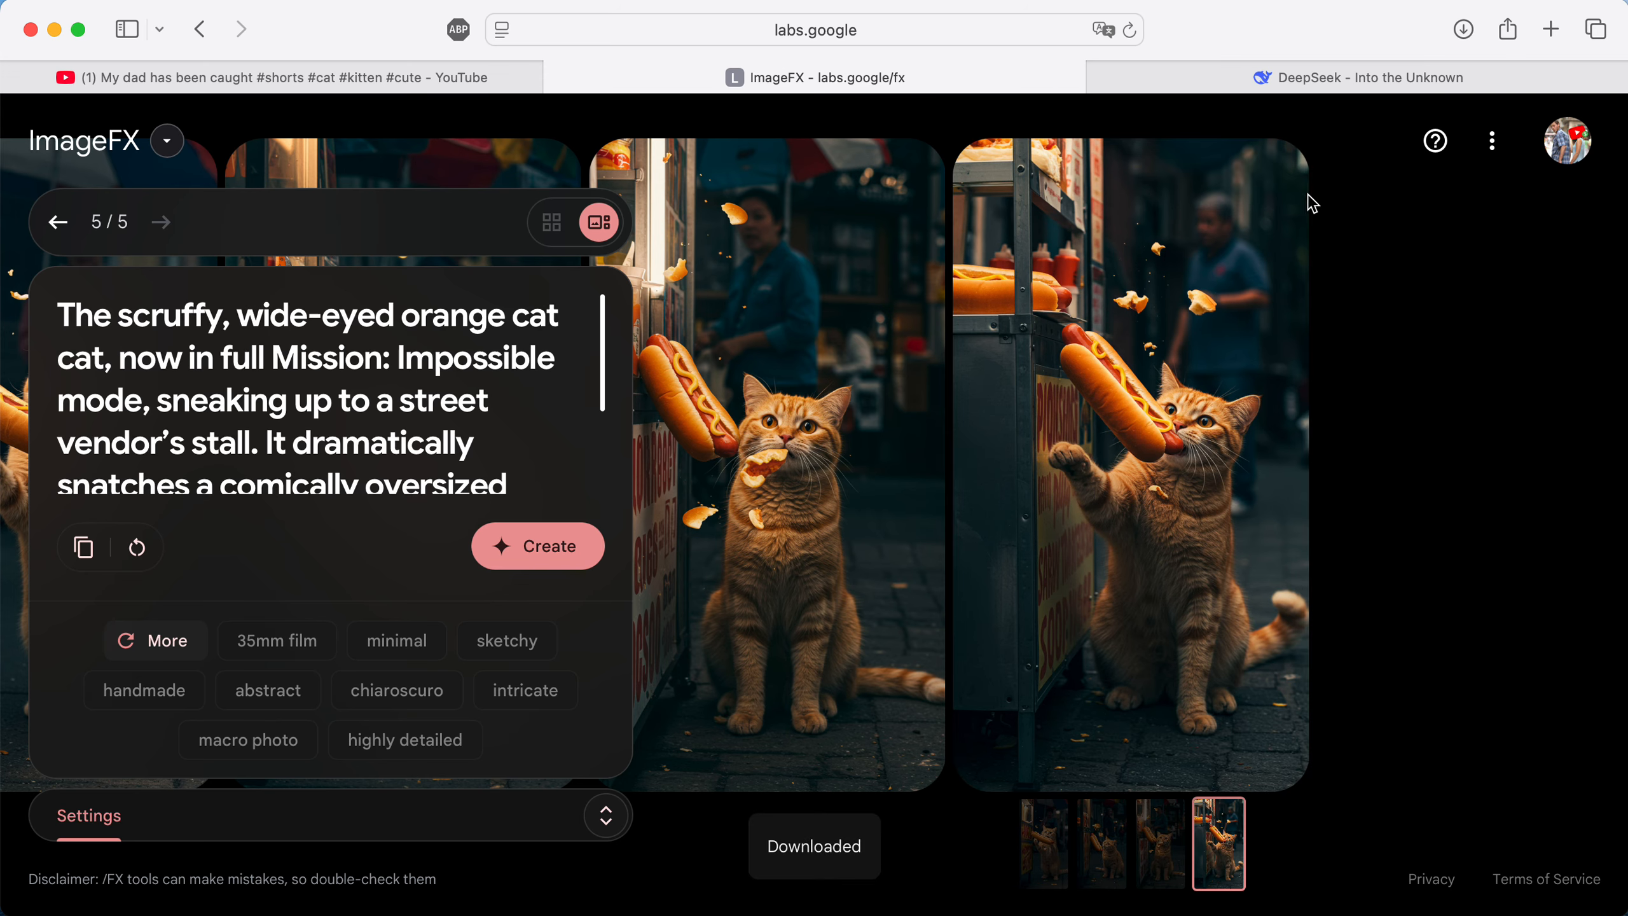
Switch to DeepSeek and copy the scene description of prompt 3, "The Stall Owner Chases the Cat".
{"action": "left_click", "coordinate": [1224, 79]}
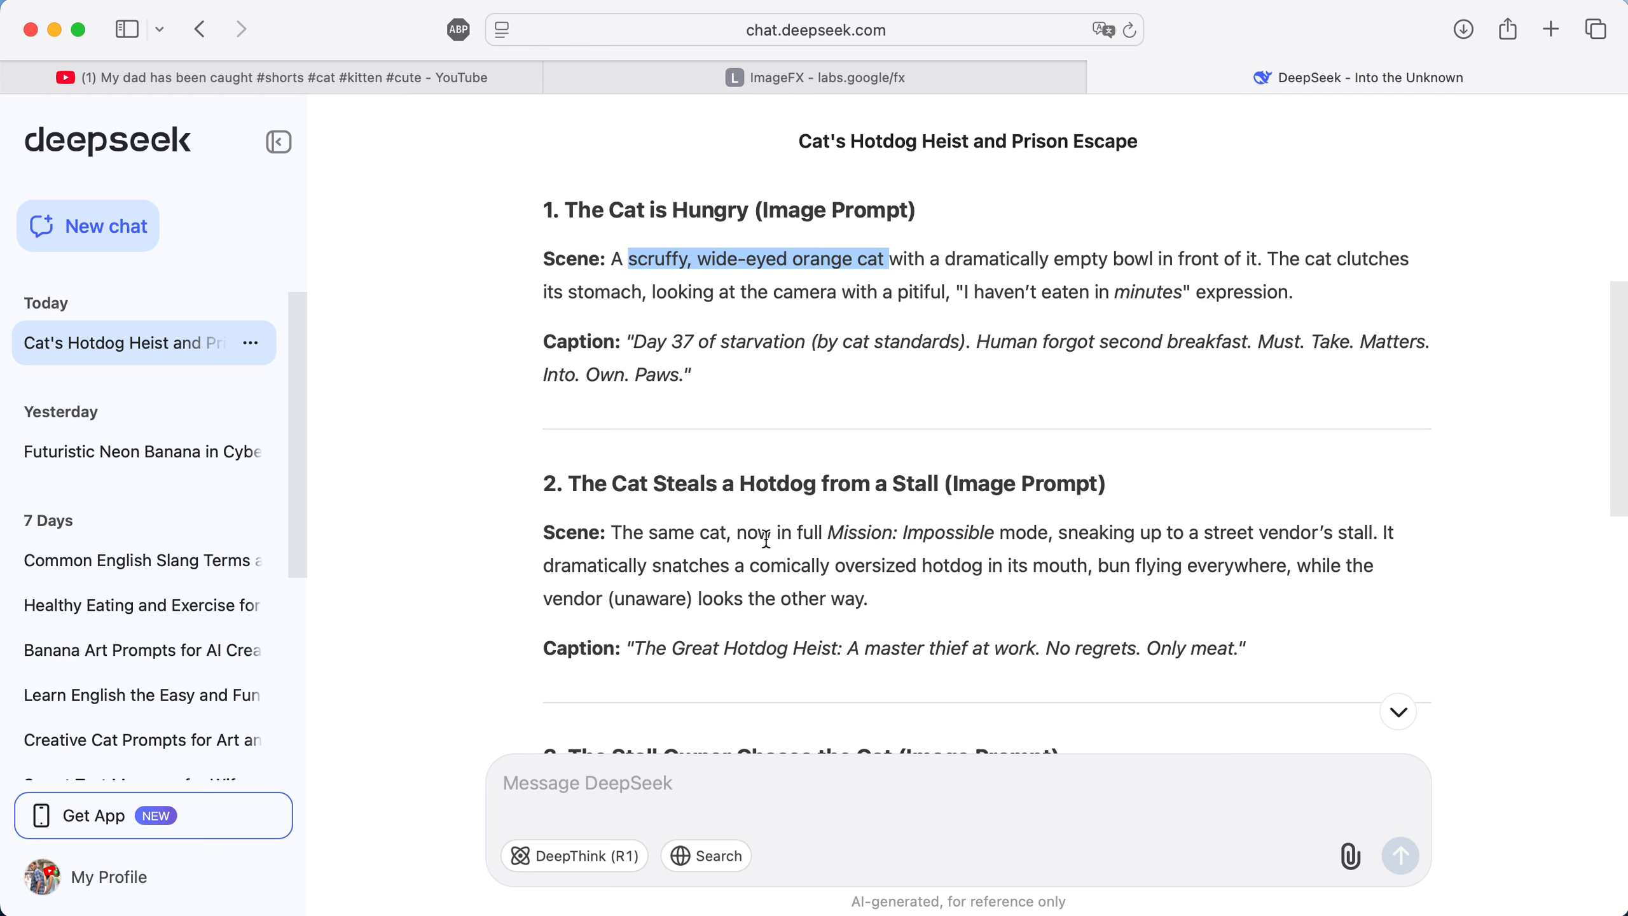
{"action": "scroll", "coordinate": [765, 538], "scroll_direction": "down", "scroll_amount": 6}
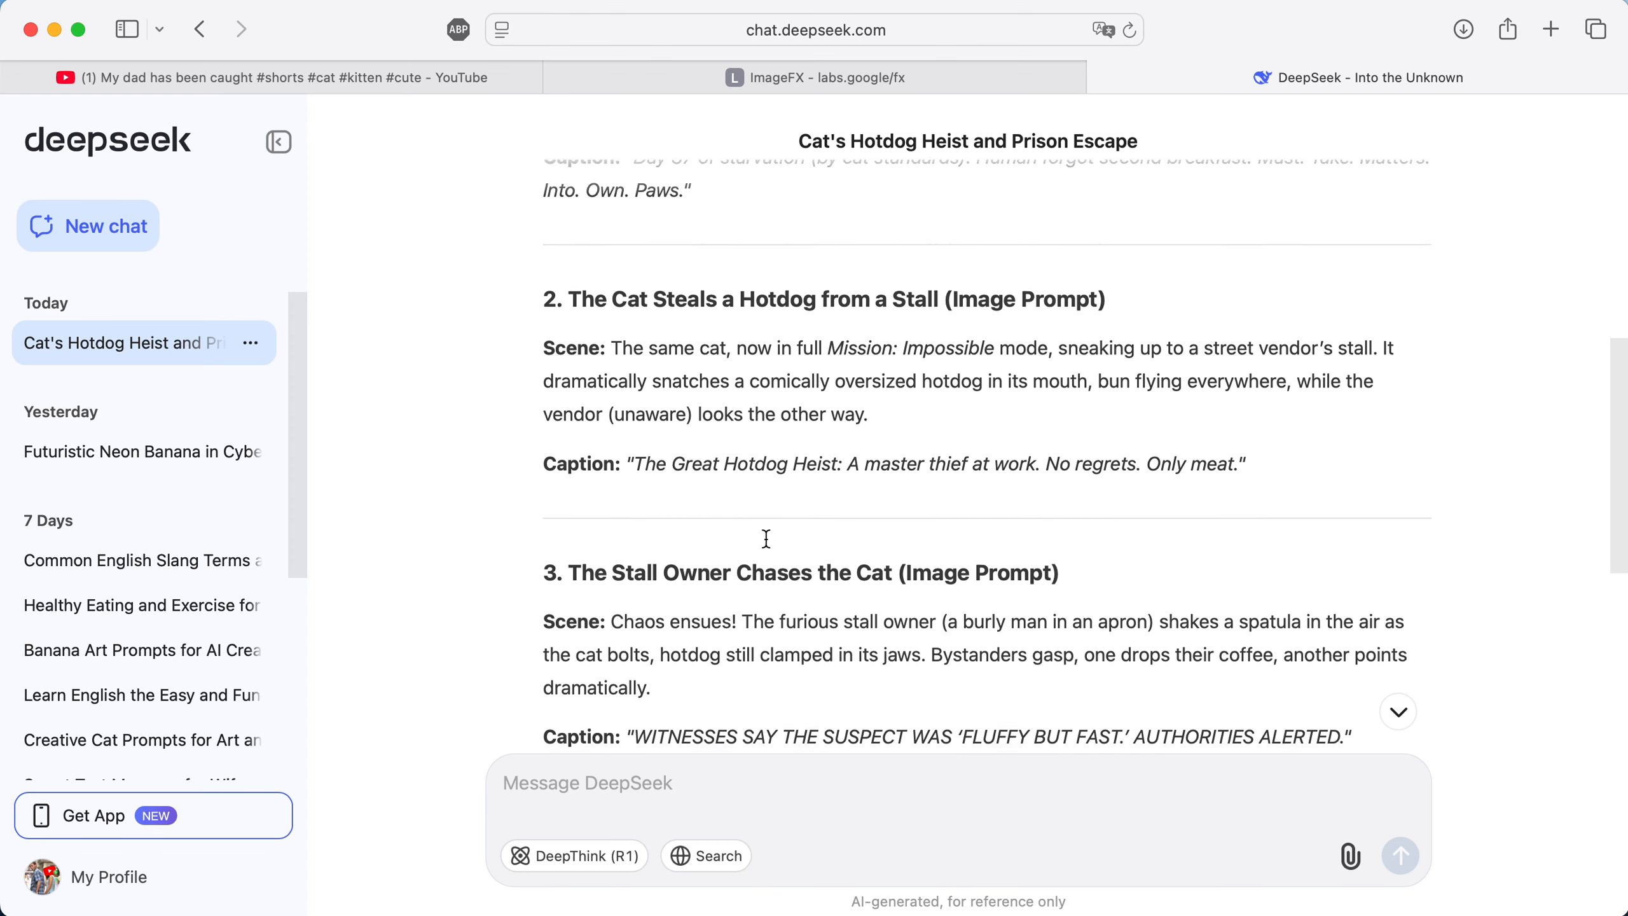
{"action": "scroll", "coordinate": [765, 542], "scroll_direction": "down", "scroll_amount": 1}
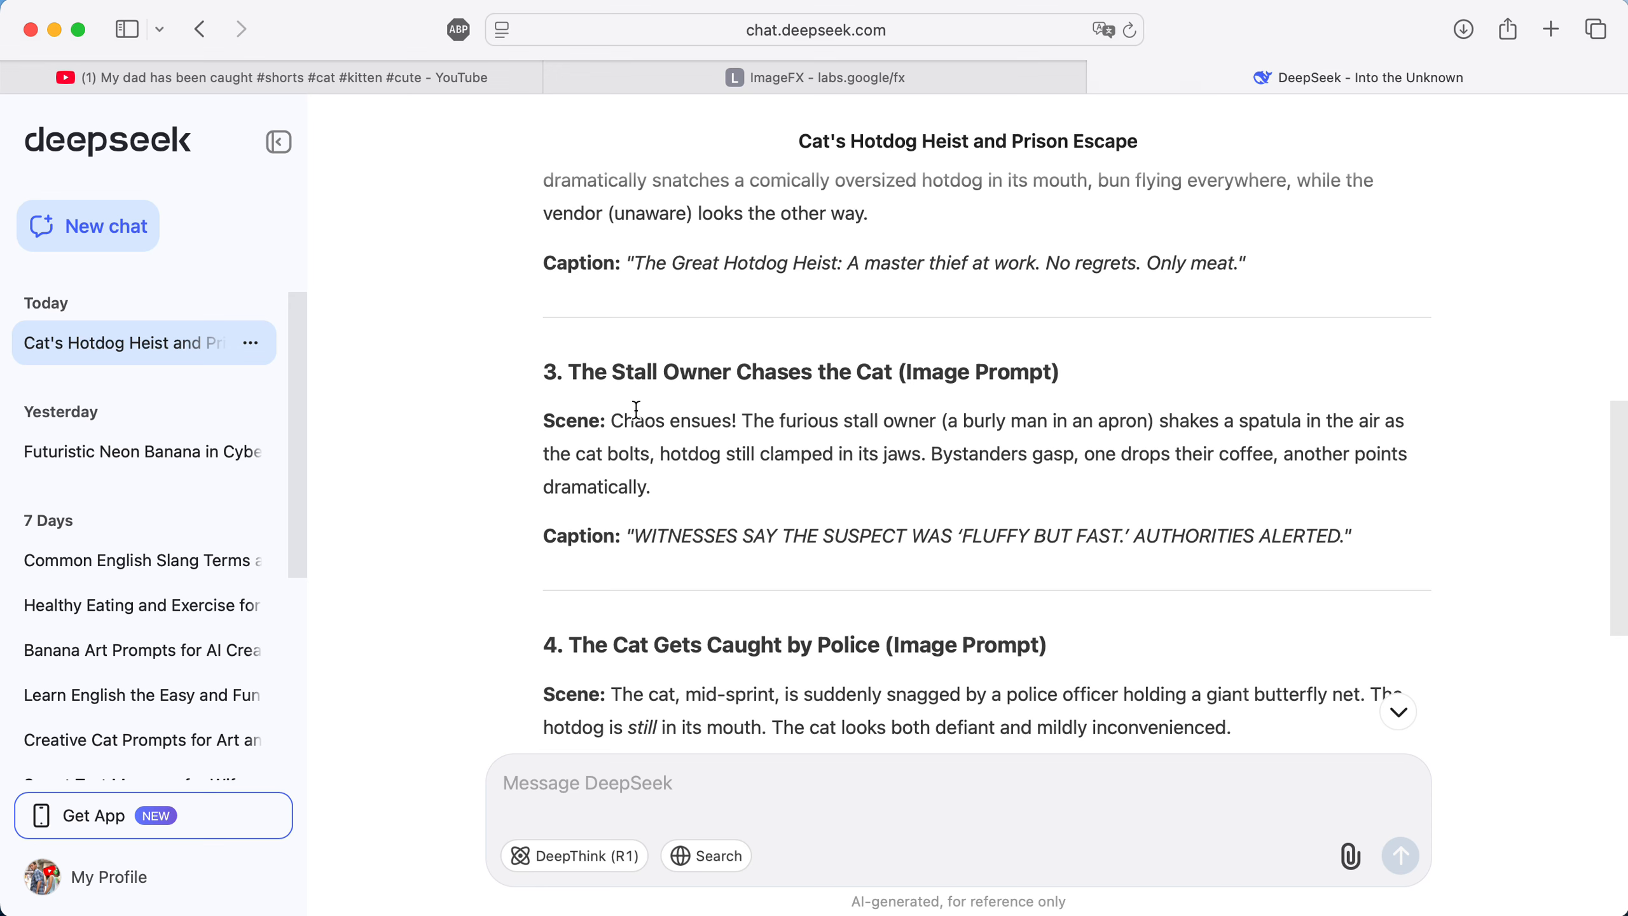
{"action": "left_click_drag", "start_coordinate": [614, 416], "coordinate": [663, 476]}
{"action": "key", "text": "super+c"}
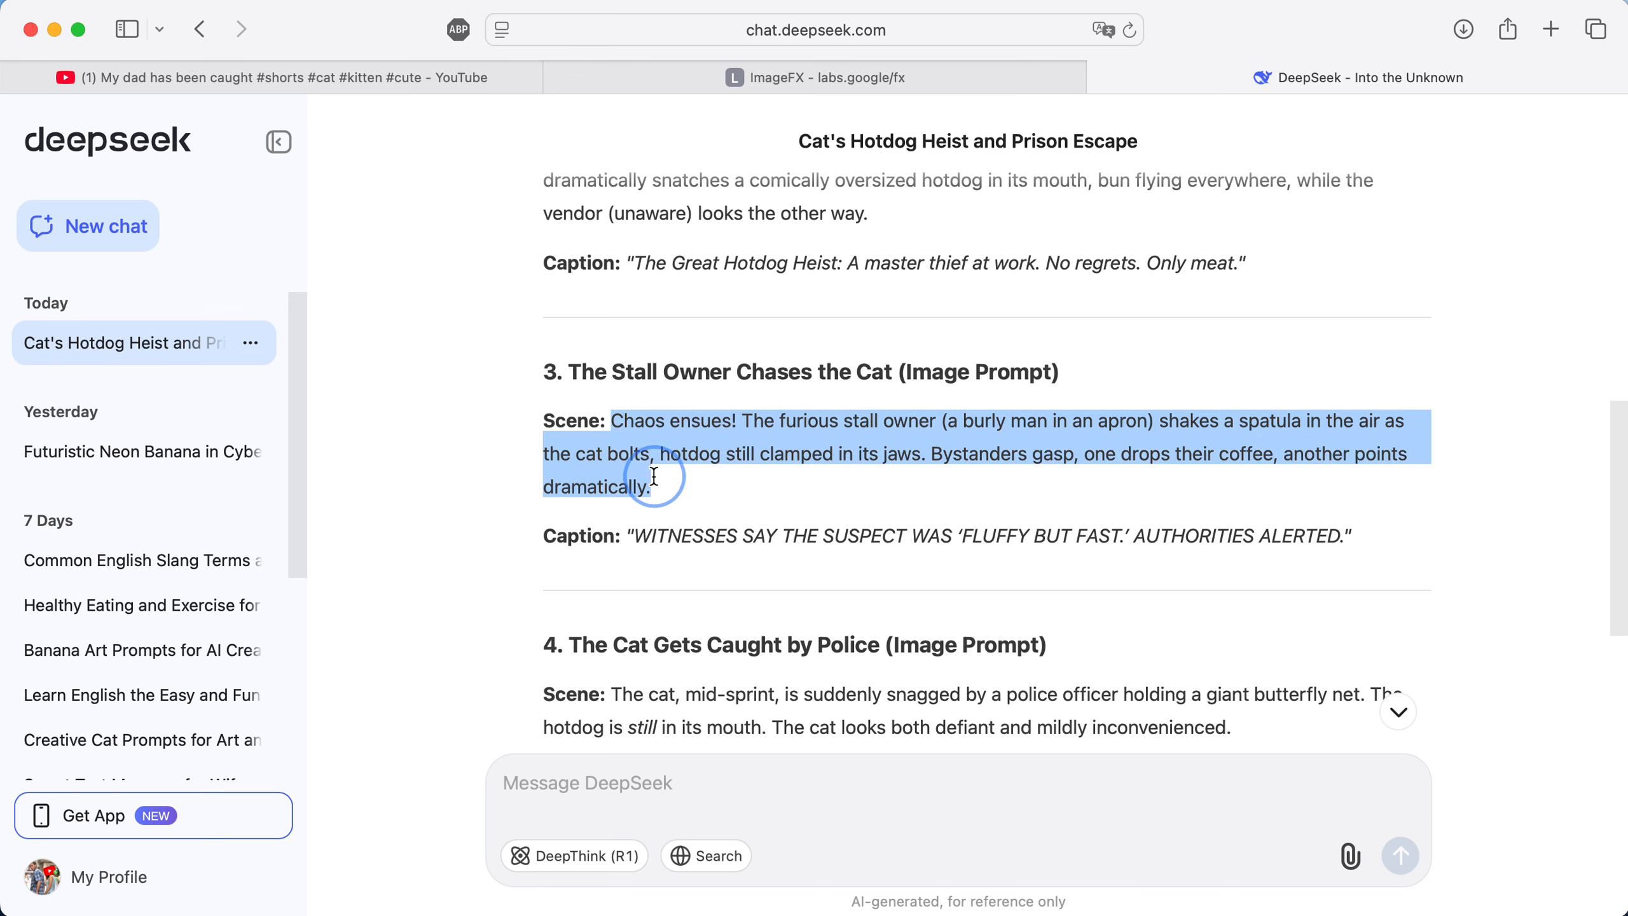
Switch to ImageFX and replace the entire prompt with the copied stall owner chase scene.
{"action": "left_click", "coordinate": [701, 65]}
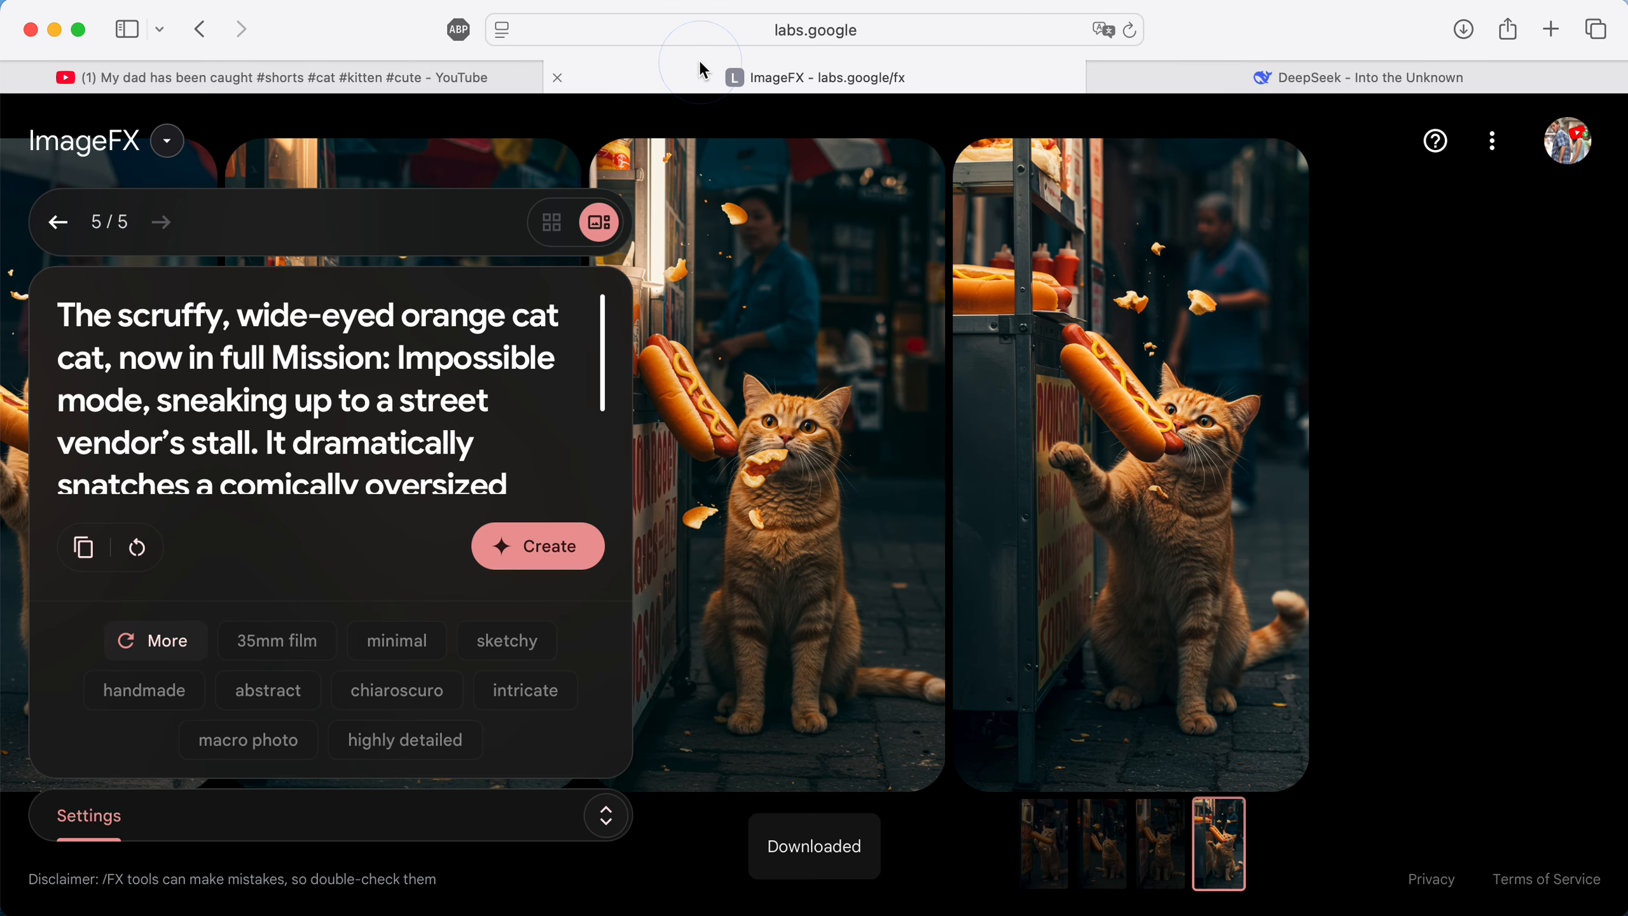
{"action": "left_click", "coordinate": [362, 383]}
{"action": "key", "text": "super+a"}
{"action": "key", "text": "super+v"}
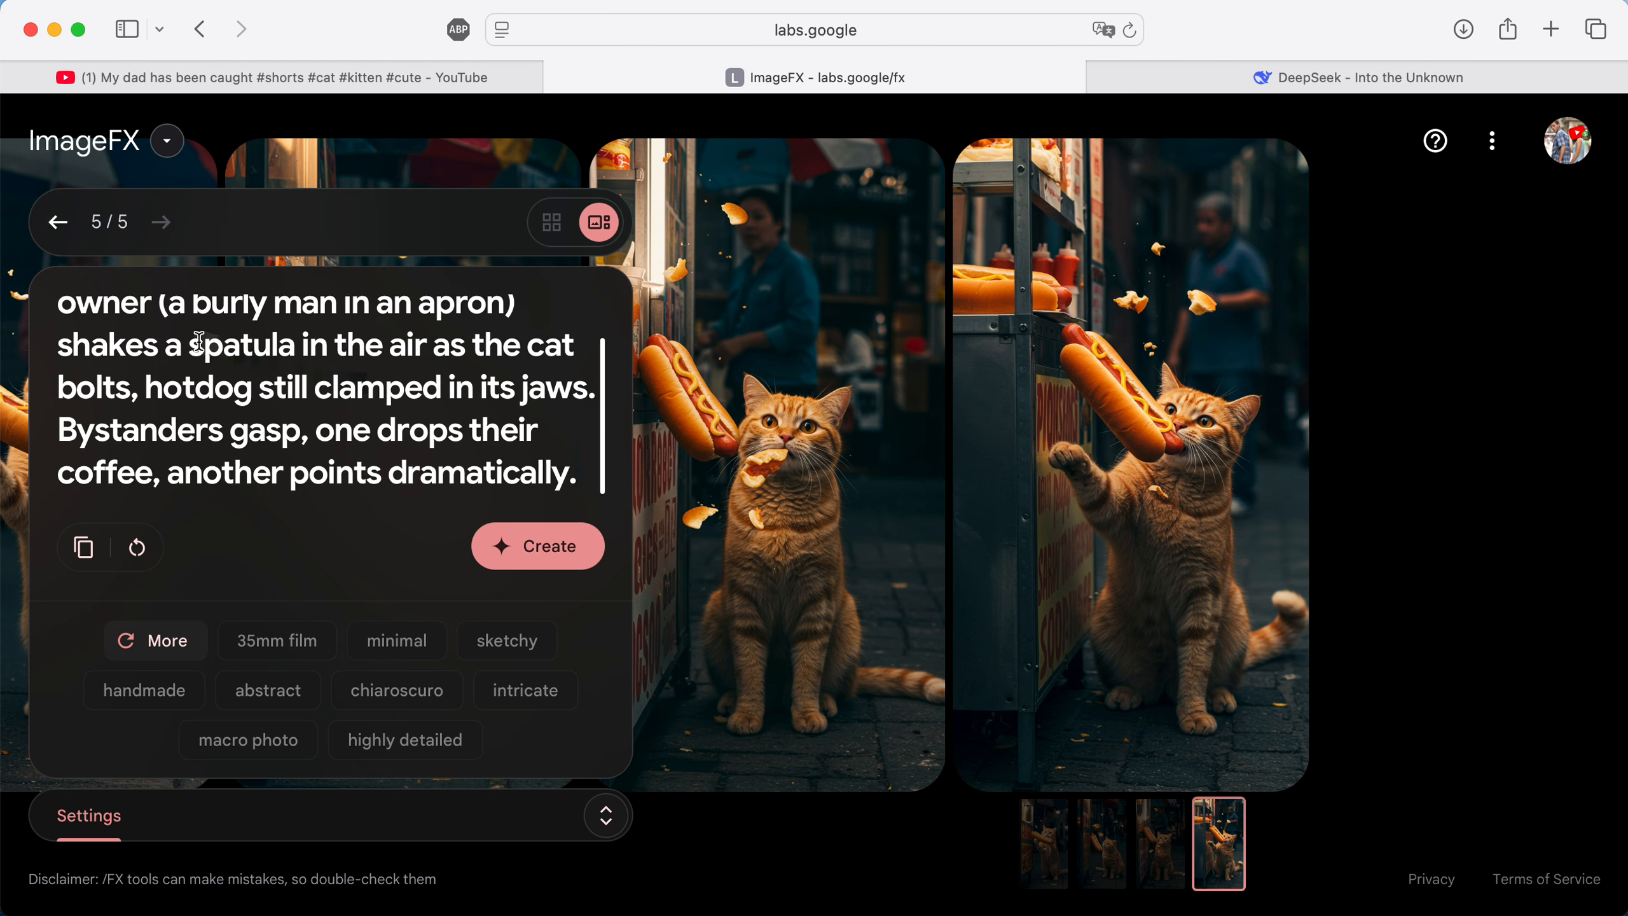
Insert "hotdog" before "stall owner" in the first lines of the chase prompt.
{"action": "scroll", "coordinate": [198, 341], "scroll_direction": "up", "scroll_amount": 3}
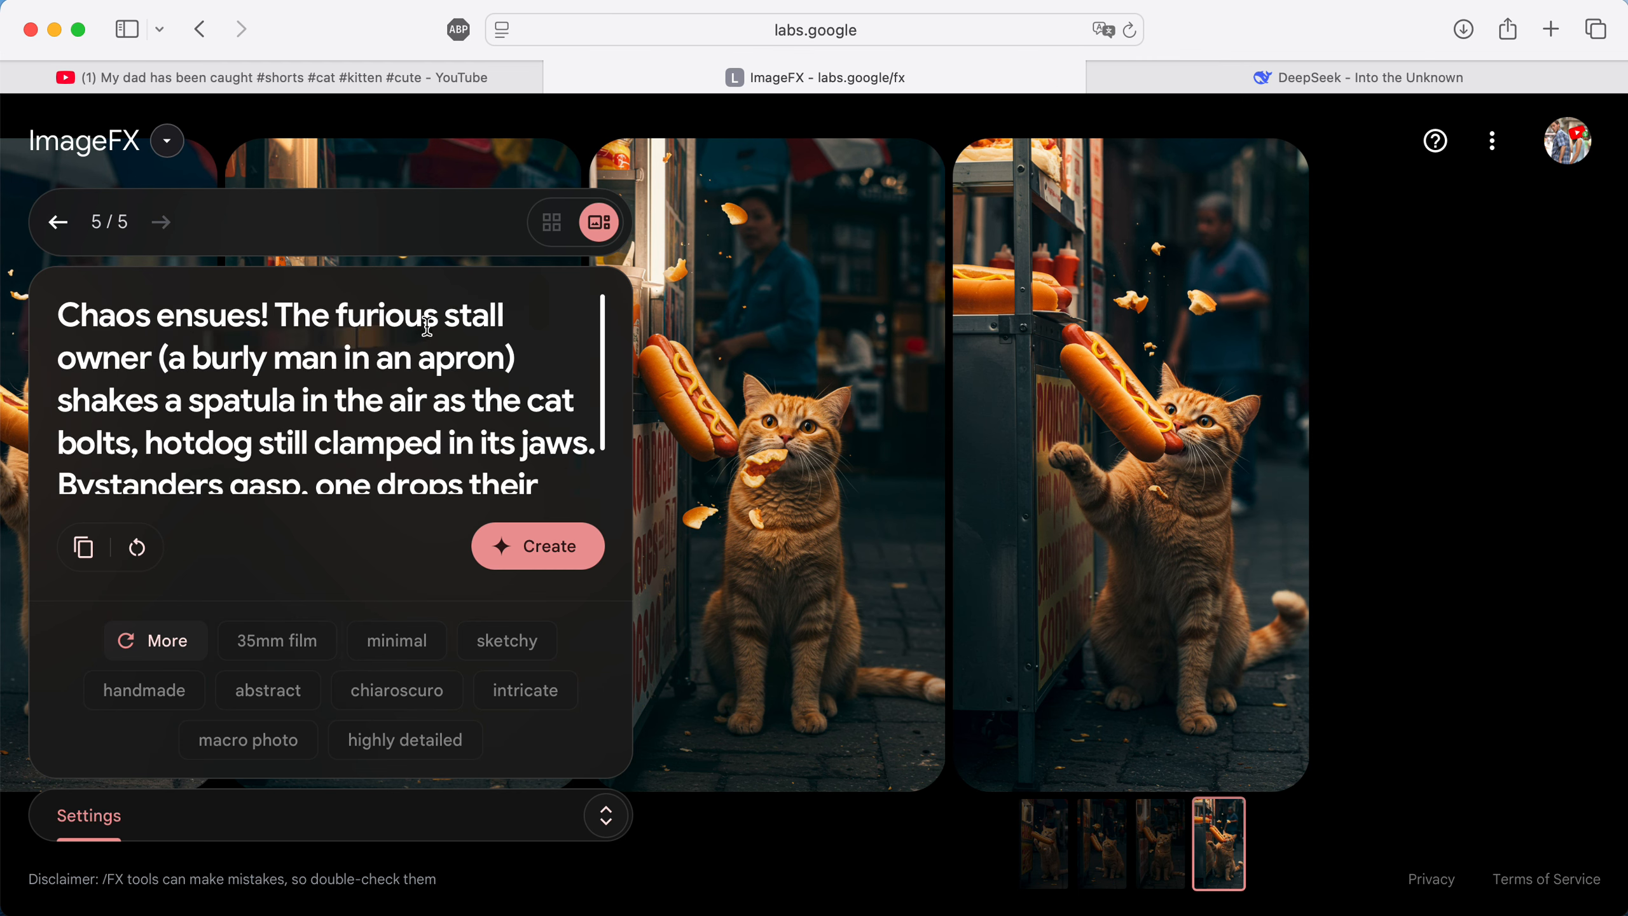
{"action": "left_click", "coordinate": [448, 315]}
{"action": "type", "text": "hotd"}
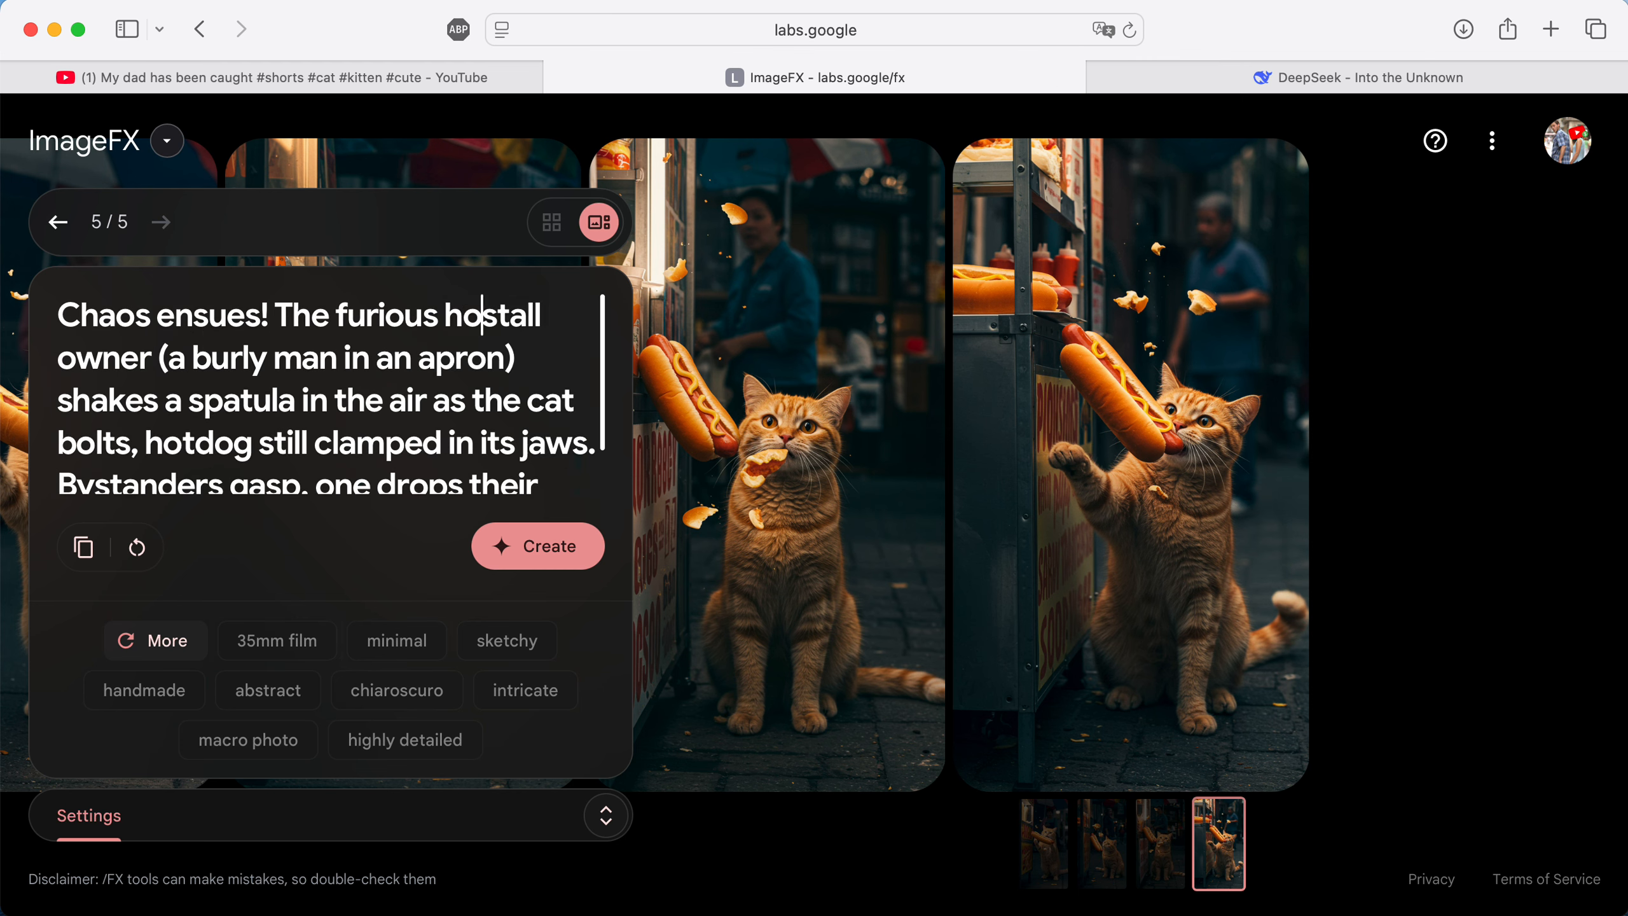
{"action": "type", "text": "og"}
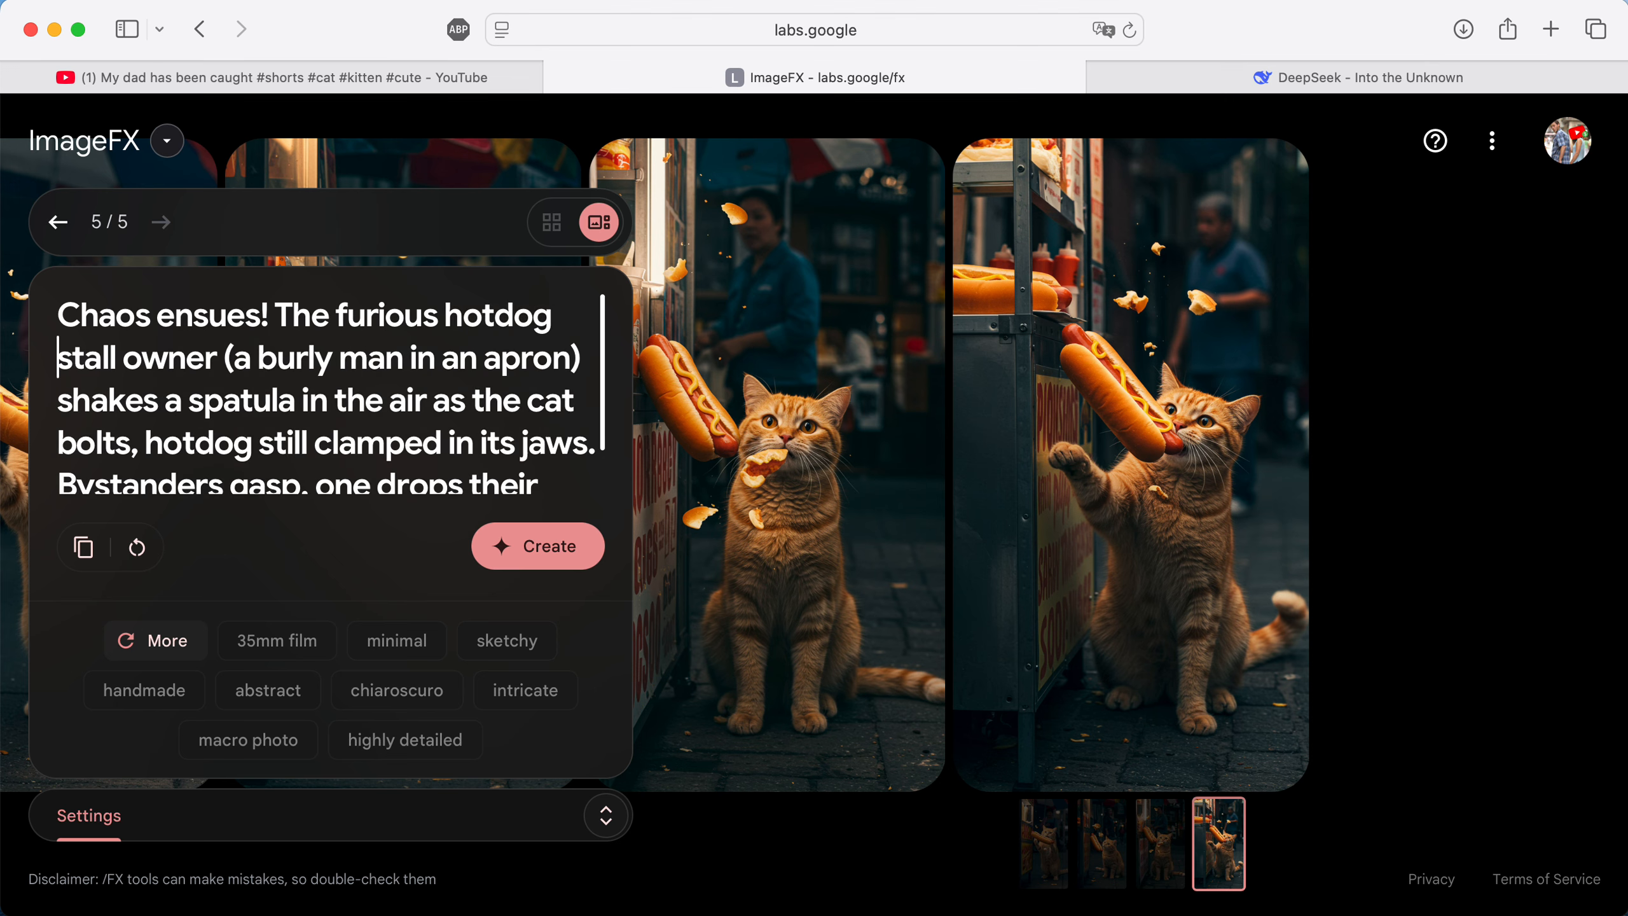
{"action": "scroll", "coordinate": [451, 383], "scroll_direction": "down", "scroll_amount": 3}
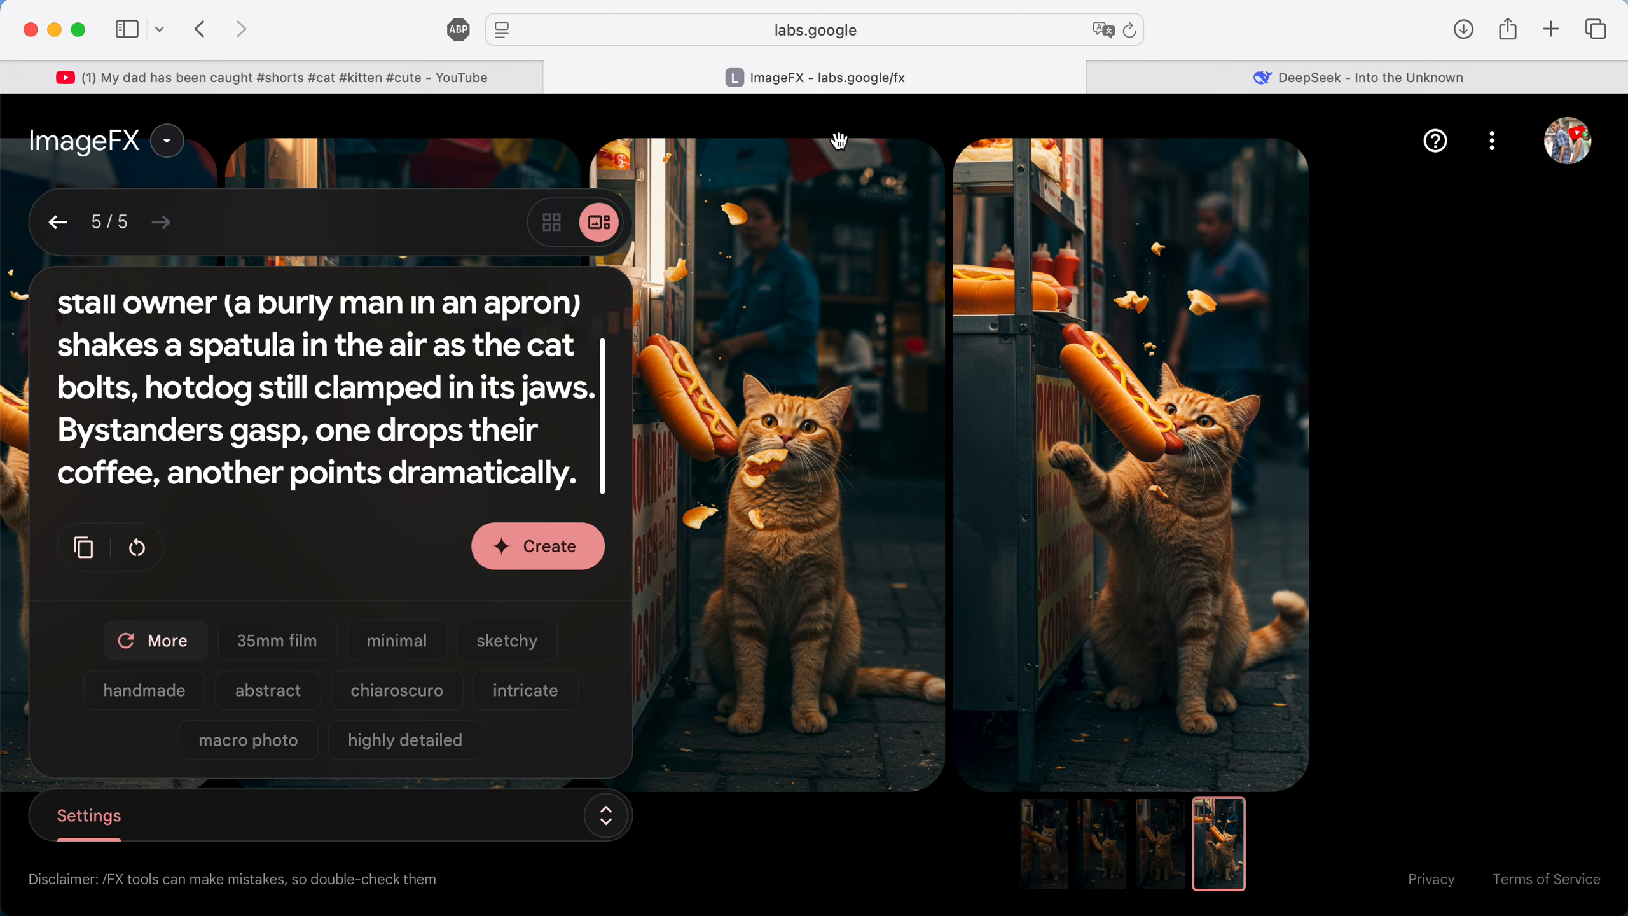
Return to prompt 1 in DeepSeek and copy the phrase "scruffy, wide-eyed orange cat" for the chase scene.
{"action": "left_click", "coordinate": [1227, 67]}
{"action": "scroll", "coordinate": [799, 308], "scroll_direction": "up", "scroll_amount": 5}
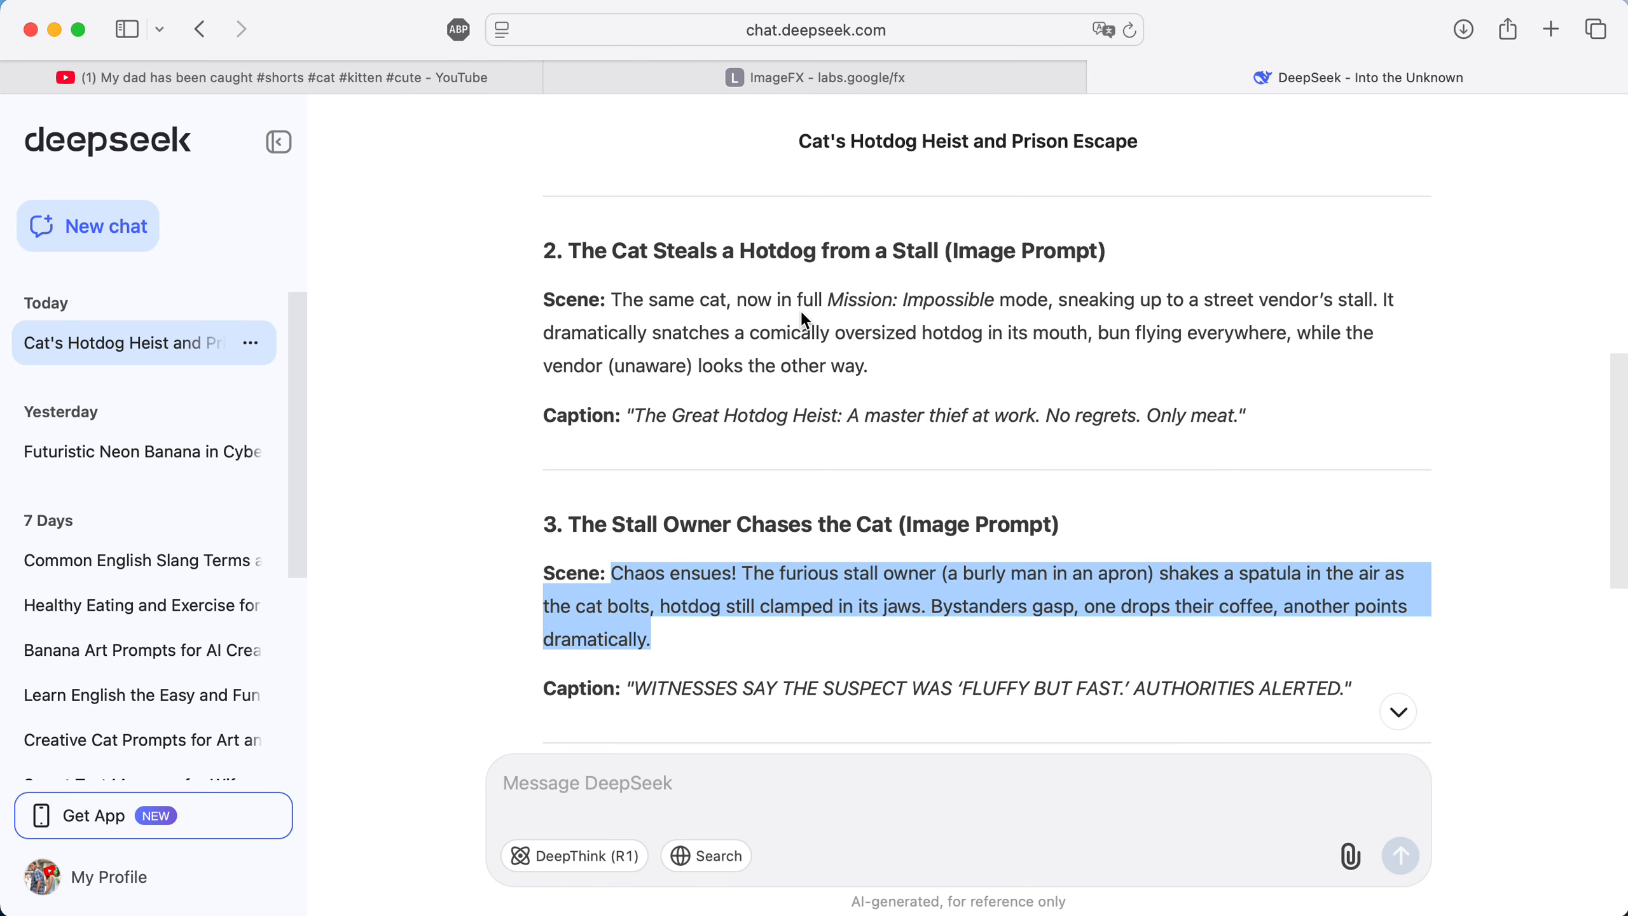
{"action": "scroll", "coordinate": [742, 294], "scroll_direction": "up", "scroll_amount": 3}
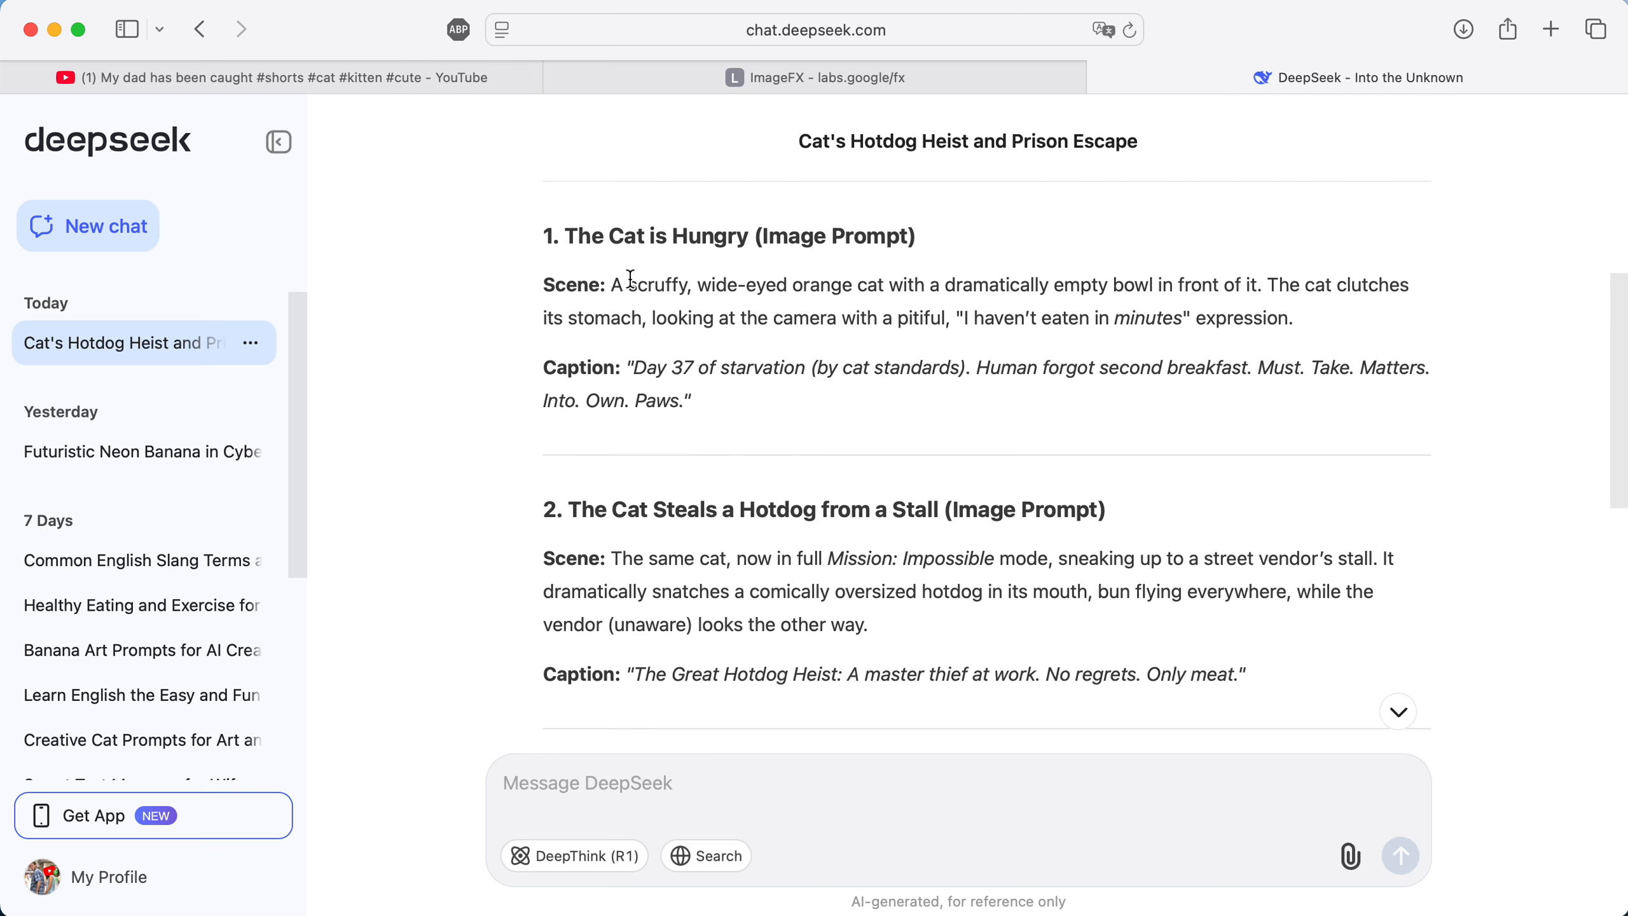
{"action": "left_click_drag", "start_coordinate": [630, 278], "coordinate": [884, 280]}
{"action": "key", "text": "super+c"}
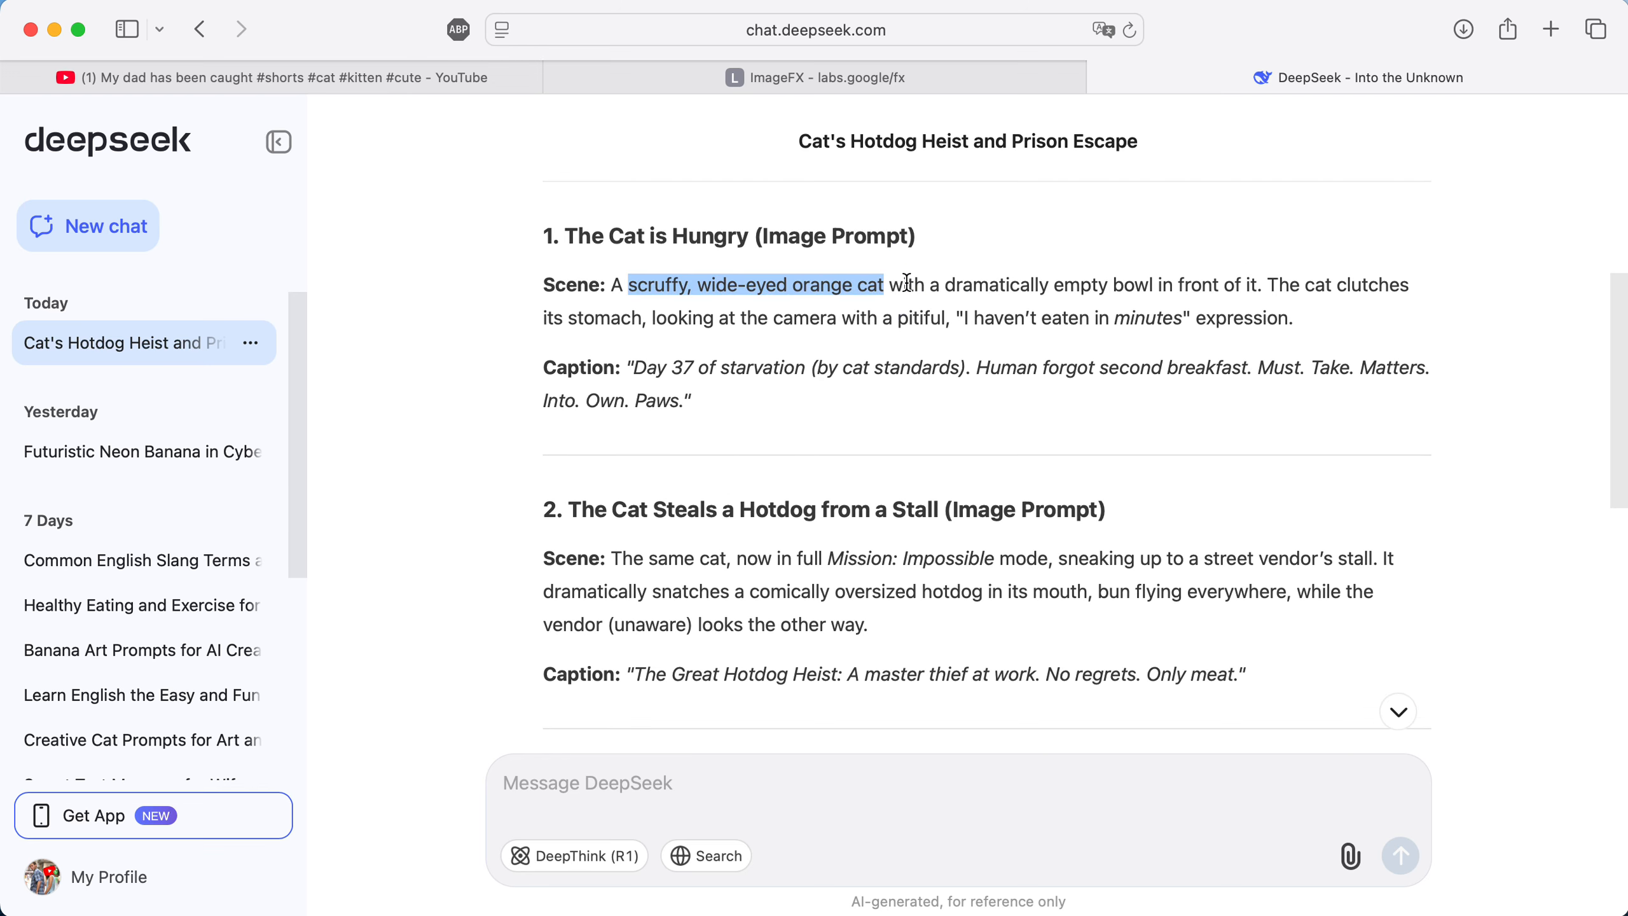
Switch to ImageFX, change "the cat bolts" to "the scruffy, wide-eyed orange cat bolts", and generate the chase images.
{"action": "left_click", "coordinate": [767, 82]}
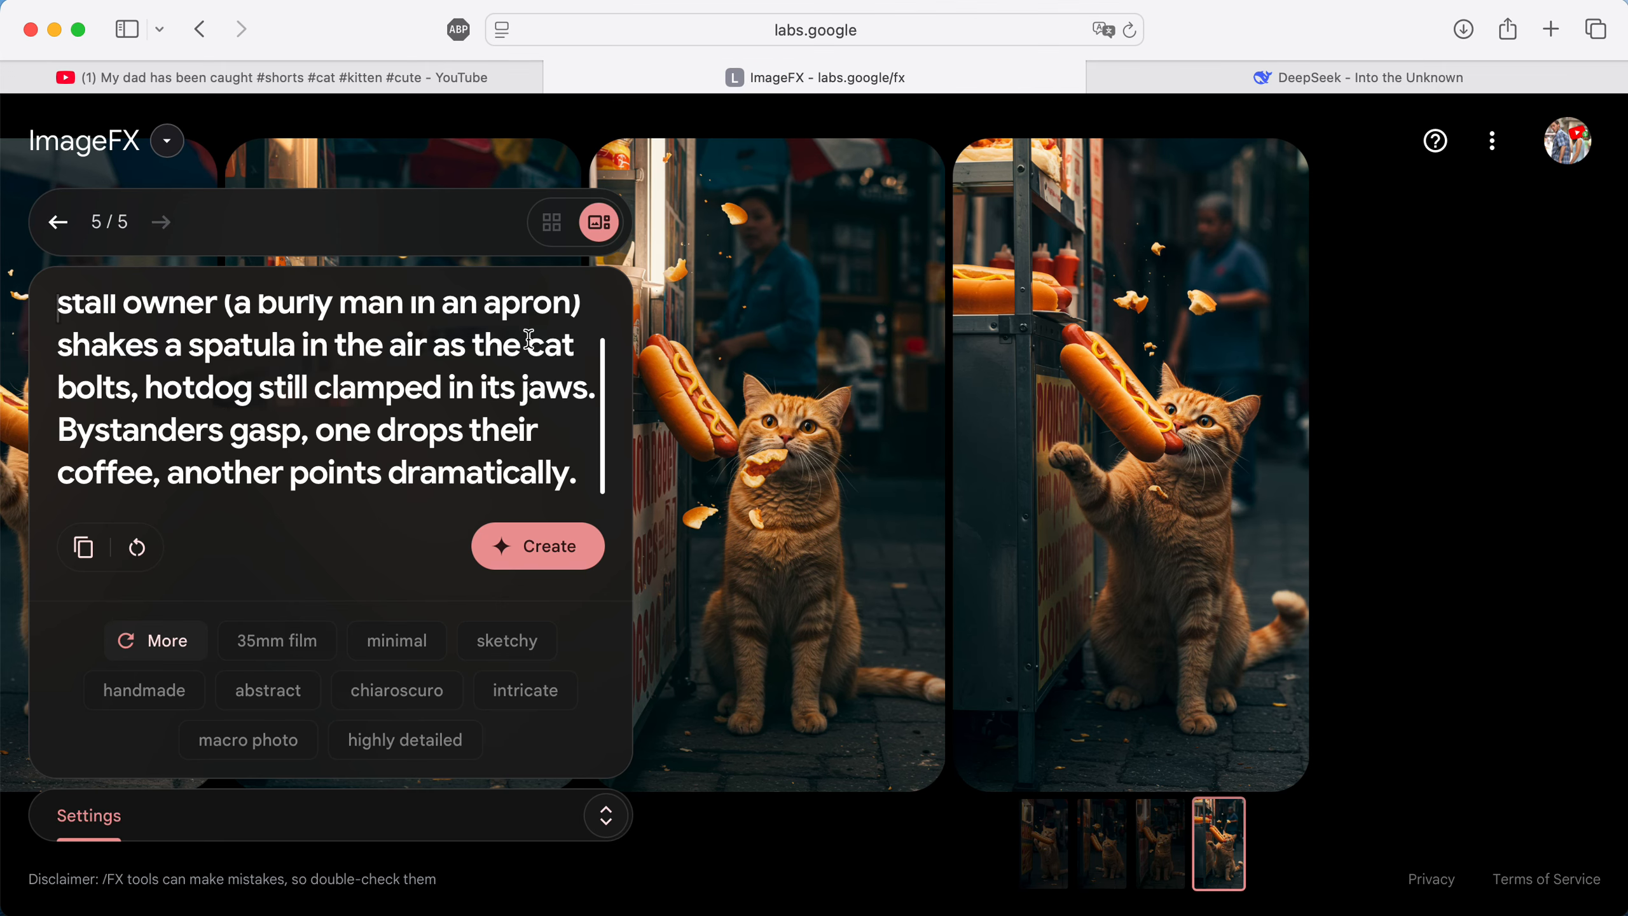
{"action": "left_click", "coordinate": [527, 340]}
{"action": "key", "text": "super+v"}
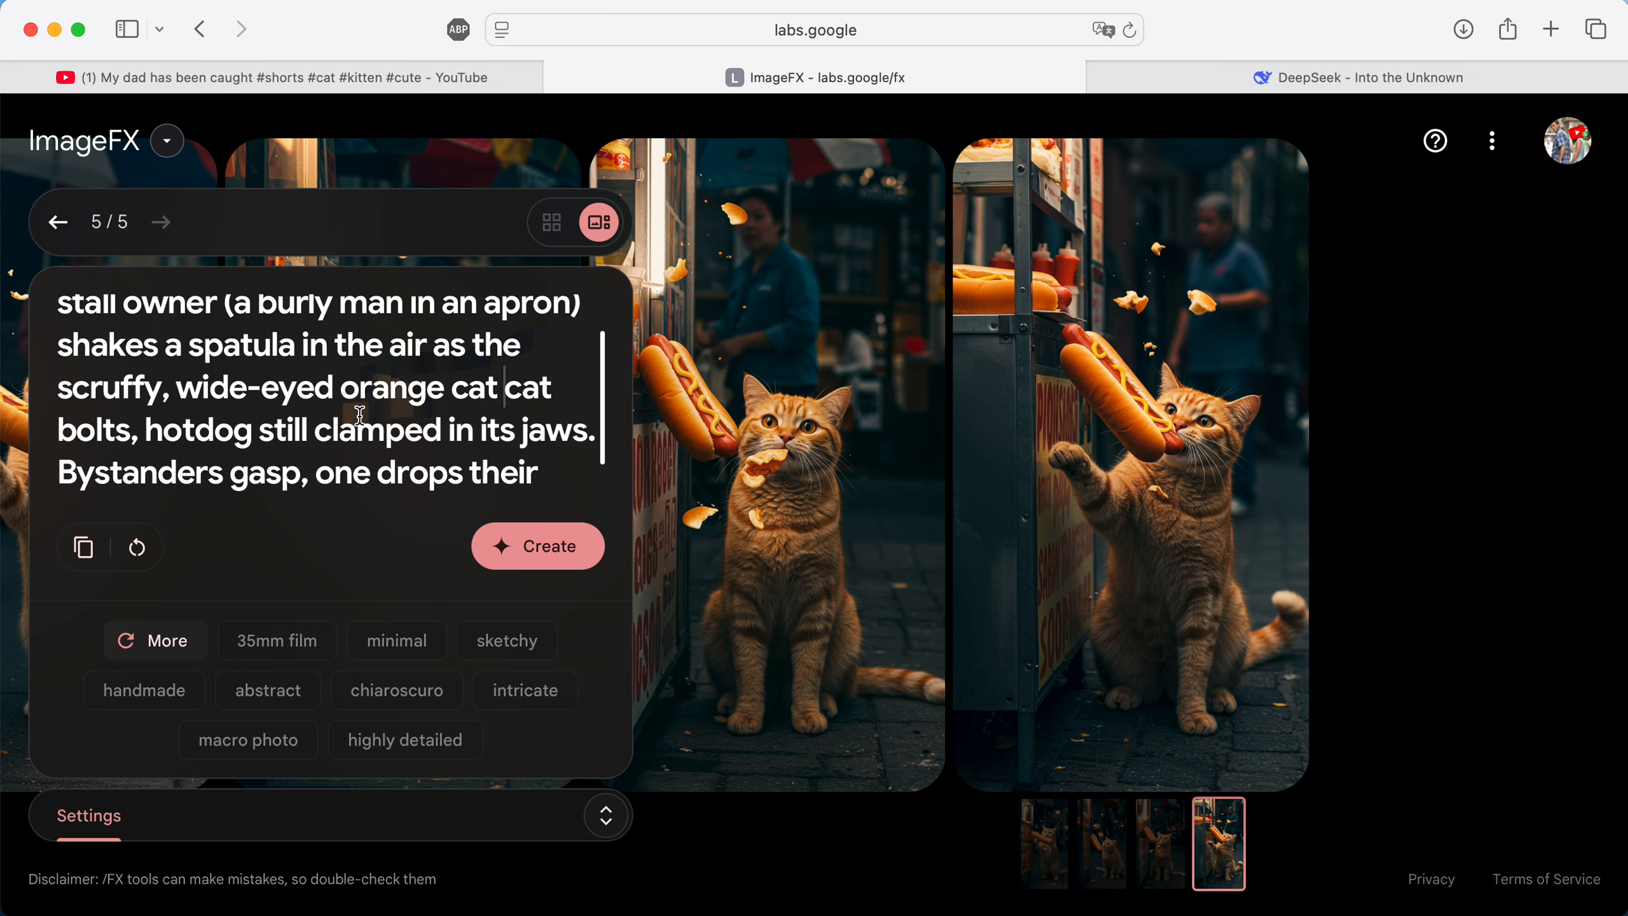
{"action": "key", "text": "BackSpace"}
{"action": "key", "text": "BackSpace"}
{"action": "key", "text": "BackSpace"}
{"action": "key", "text": "BackSpace"}
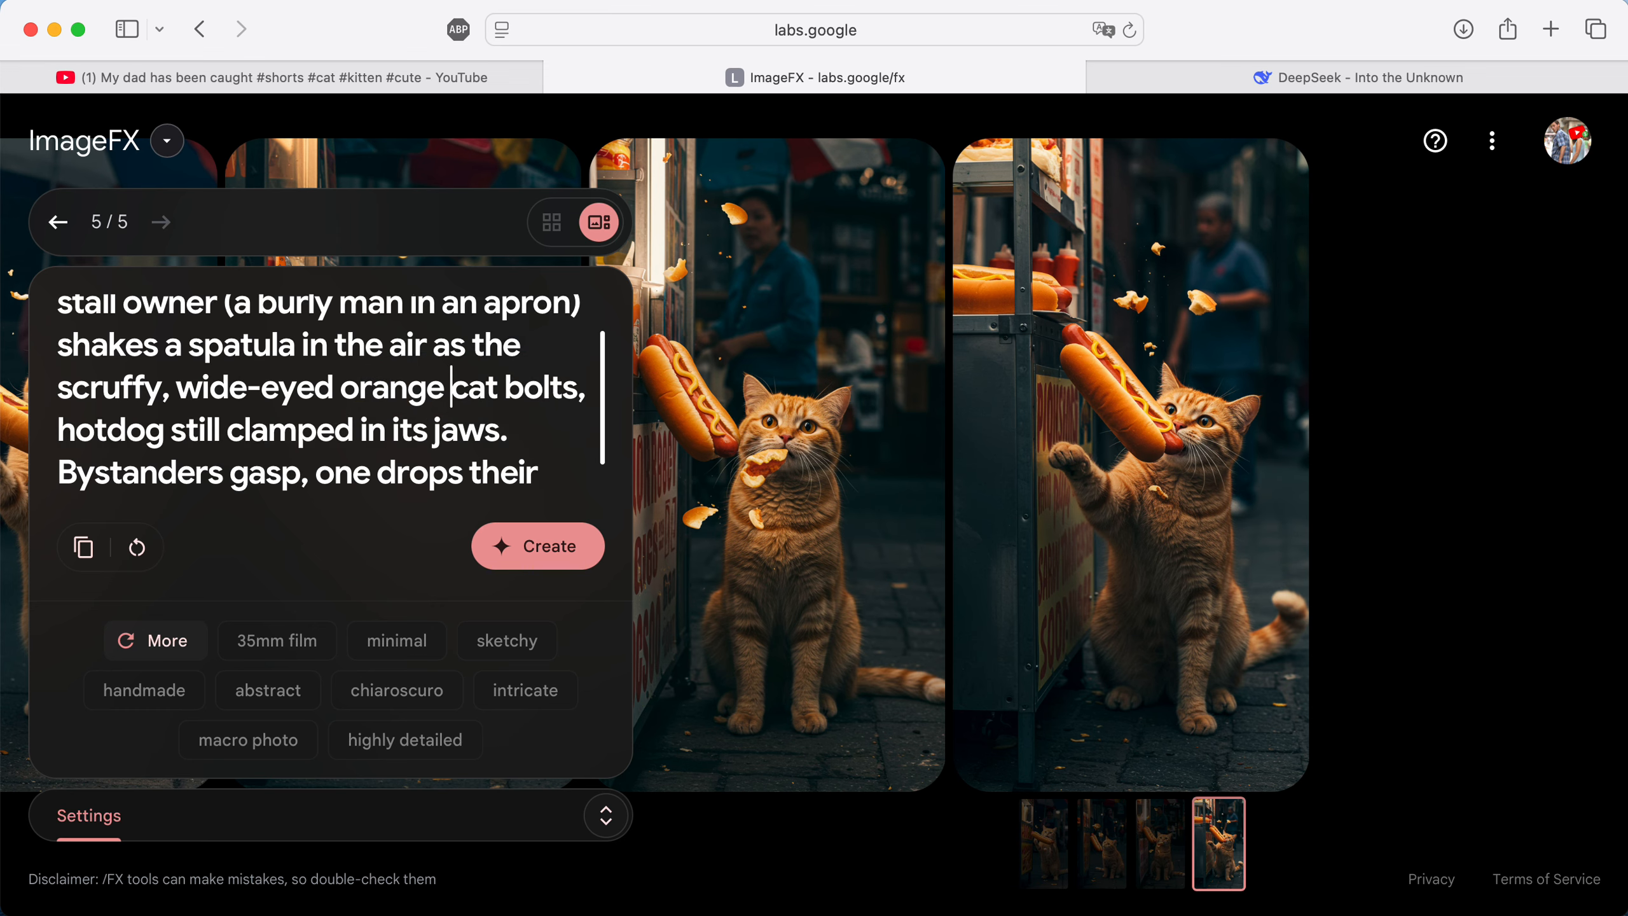
{"action": "left_click", "coordinate": [553, 546]}
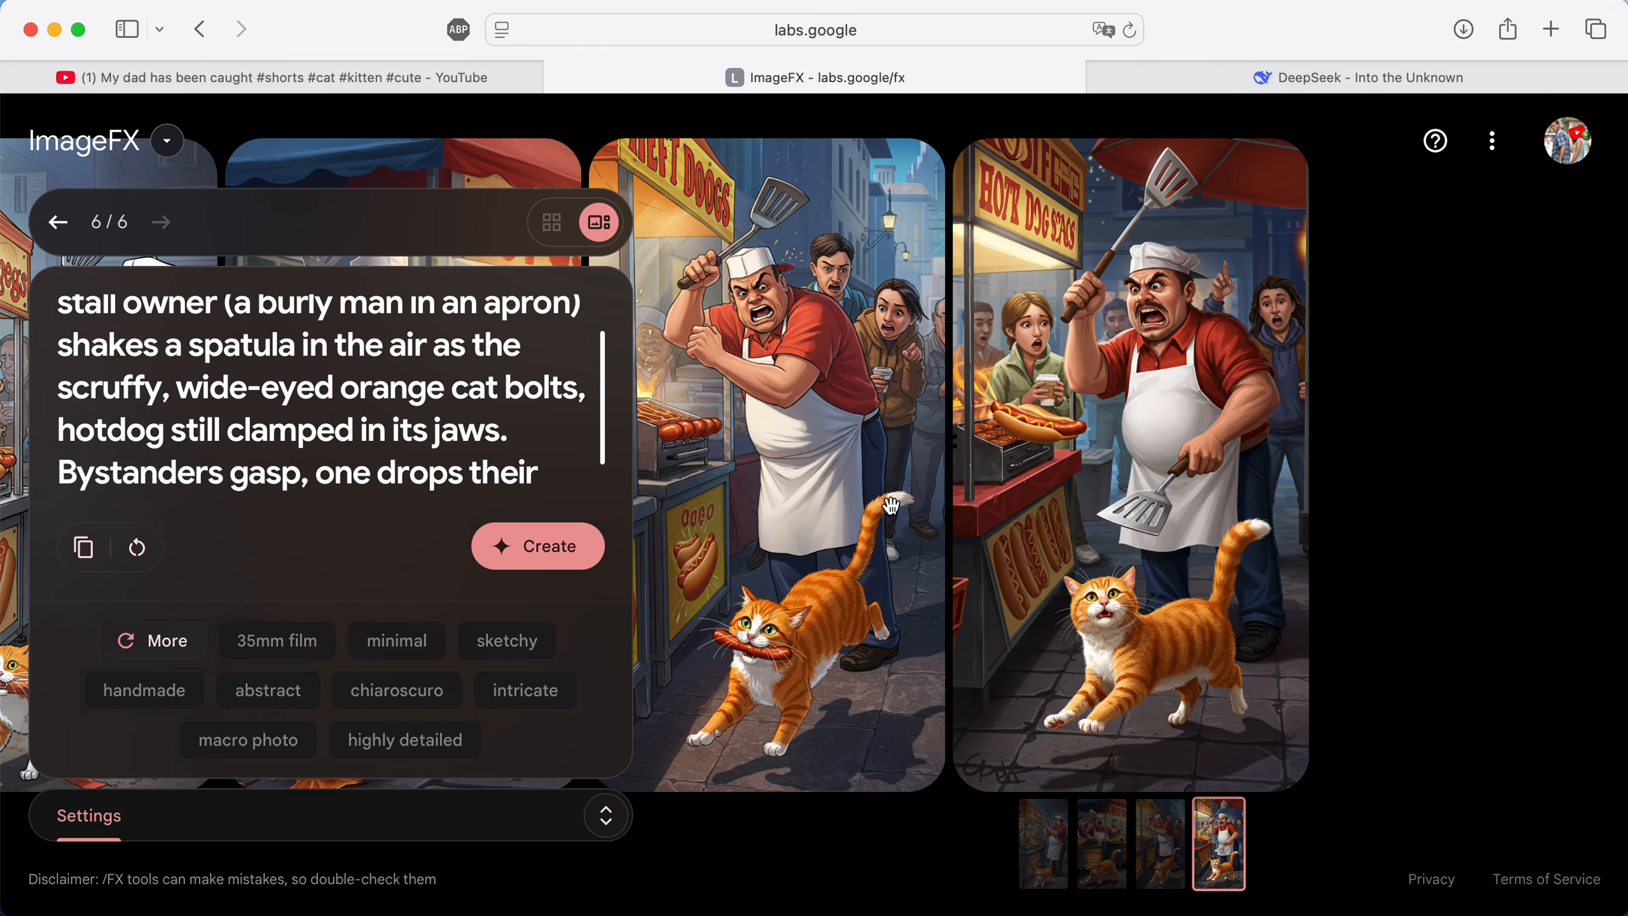
Generate another set of chase images from the unchanged hotdog stall owner prompt.
{"action": "left_click", "coordinate": [1094, 832]}
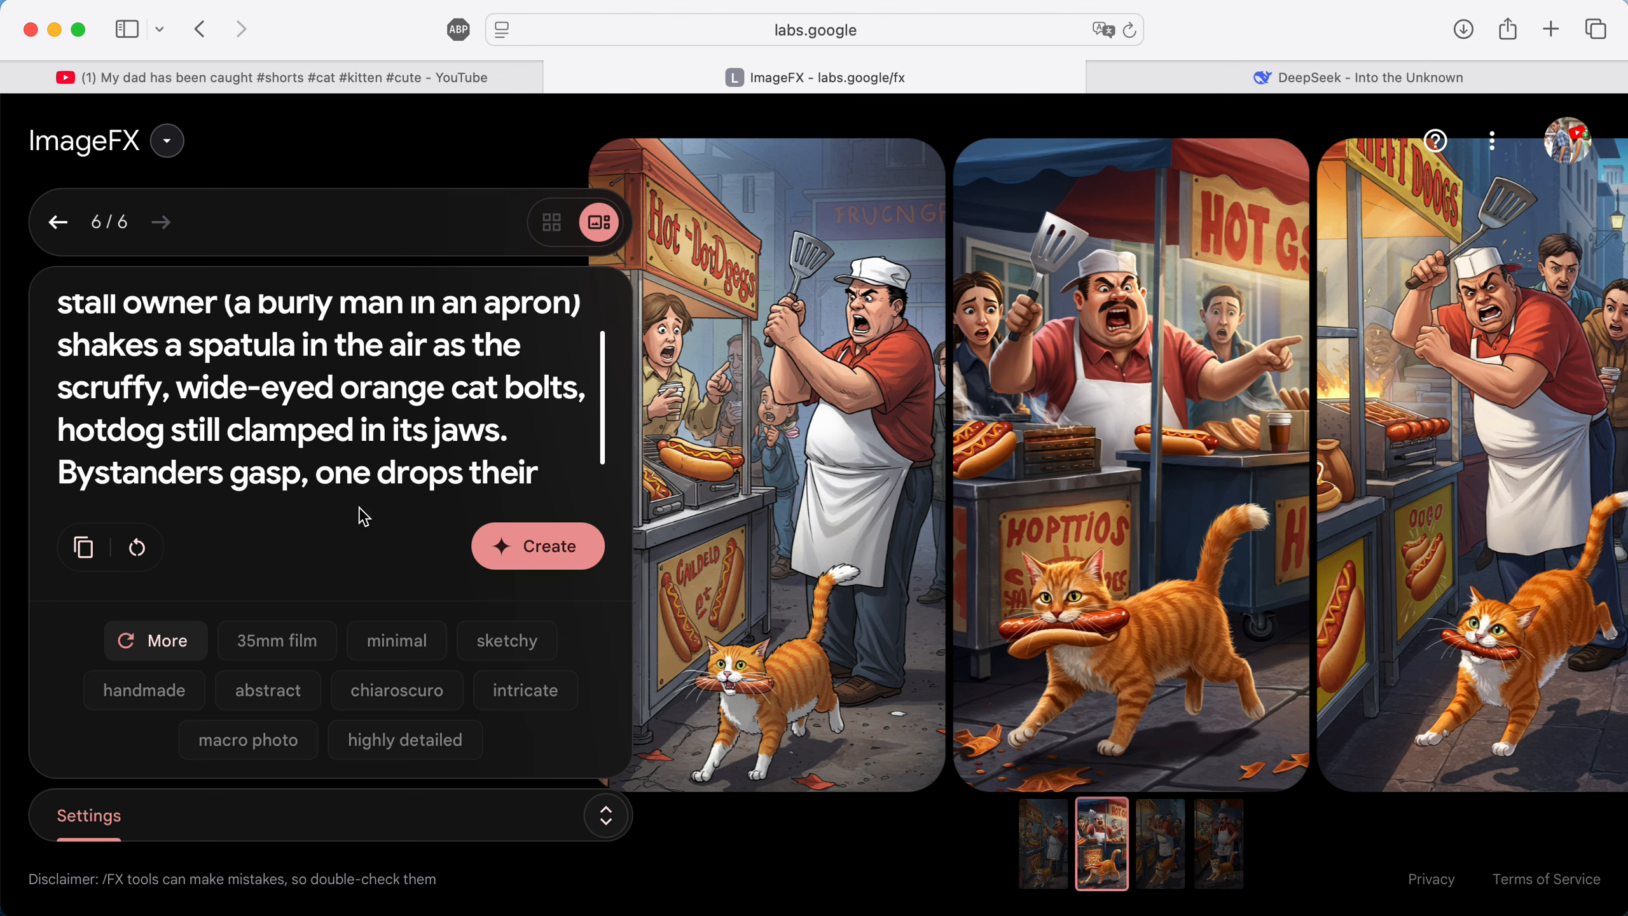
{"action": "scroll", "coordinate": [343, 432], "scroll_direction": "up", "scroll_amount": 2}
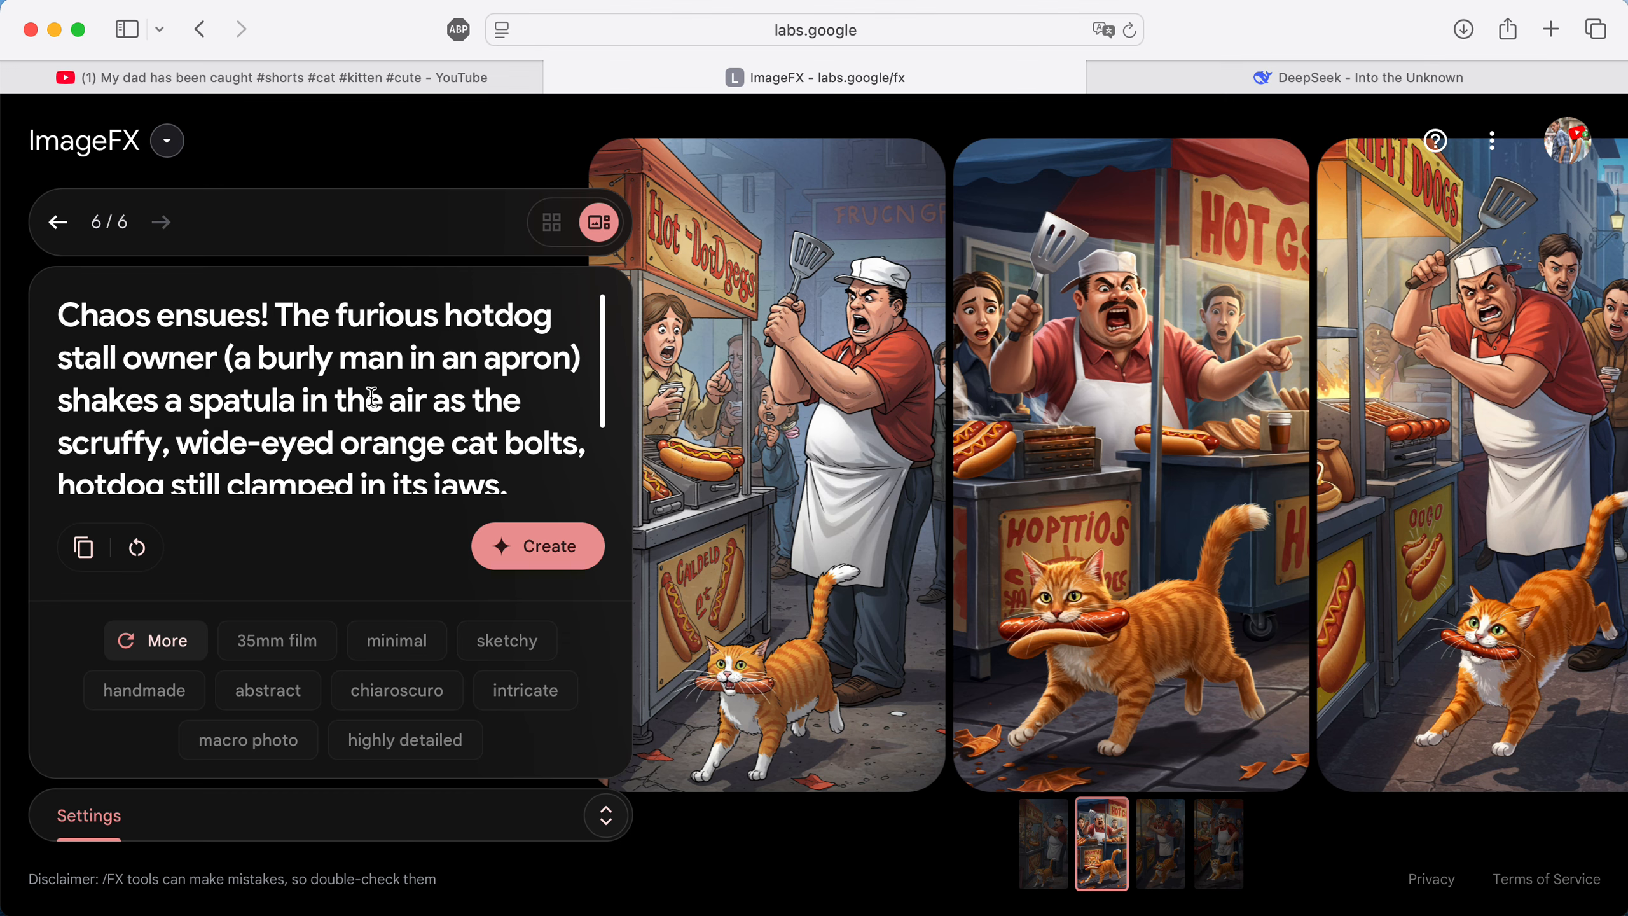
{"action": "scroll", "coordinate": [372, 396], "scroll_direction": "down", "scroll_amount": 3}
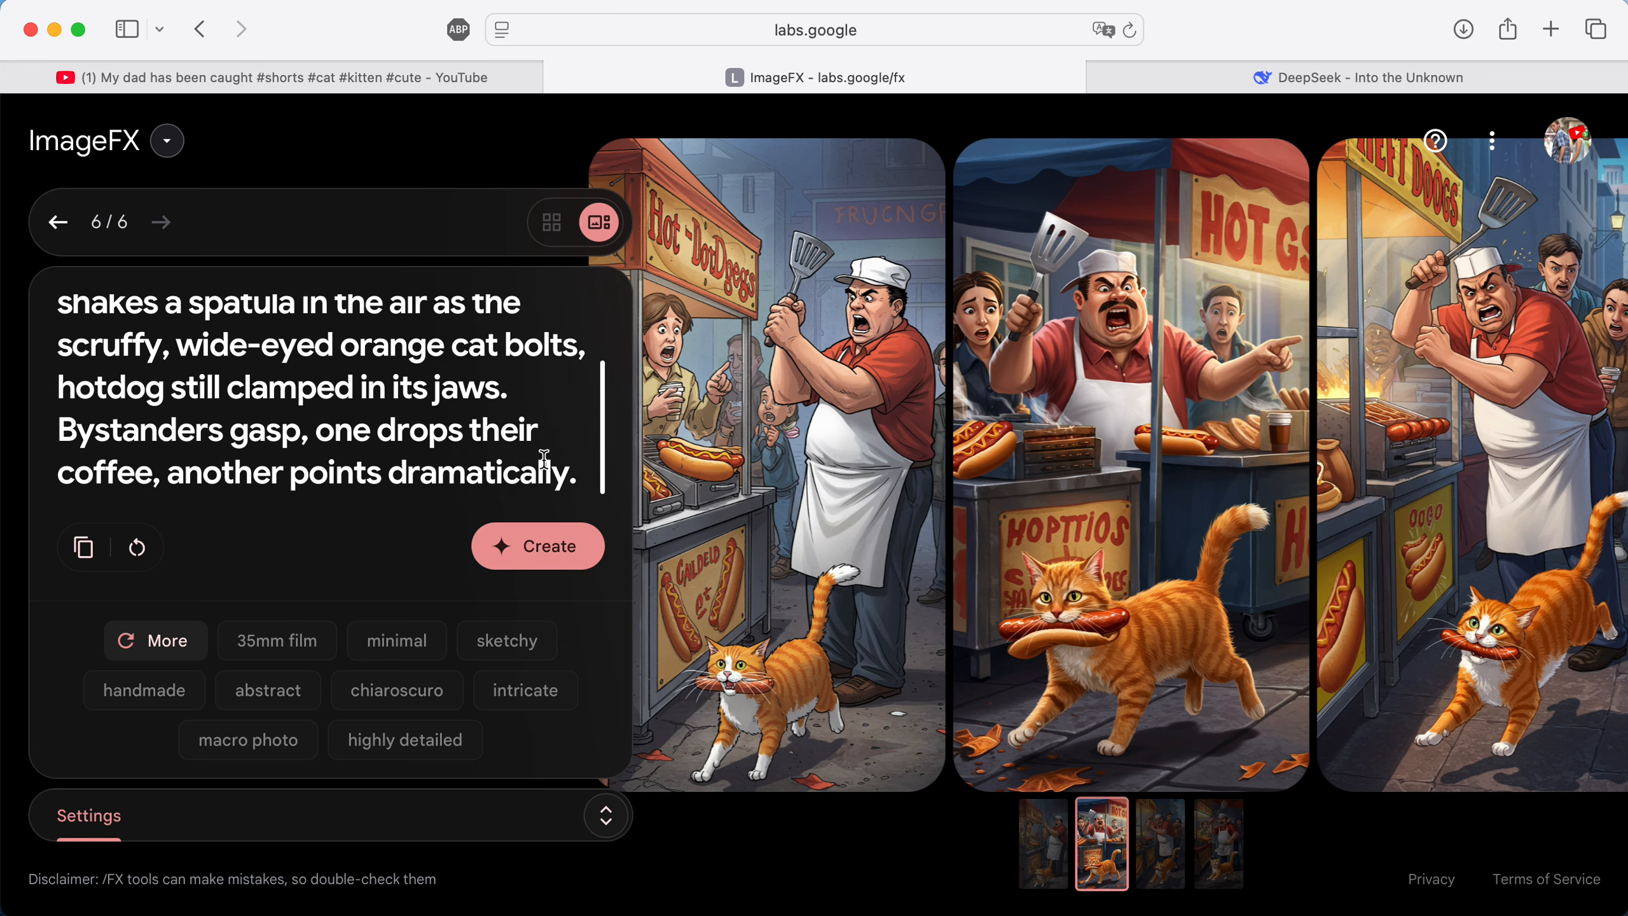
{"action": "left_click", "coordinate": [583, 470]}
{"action": "key", "text": "Return"}
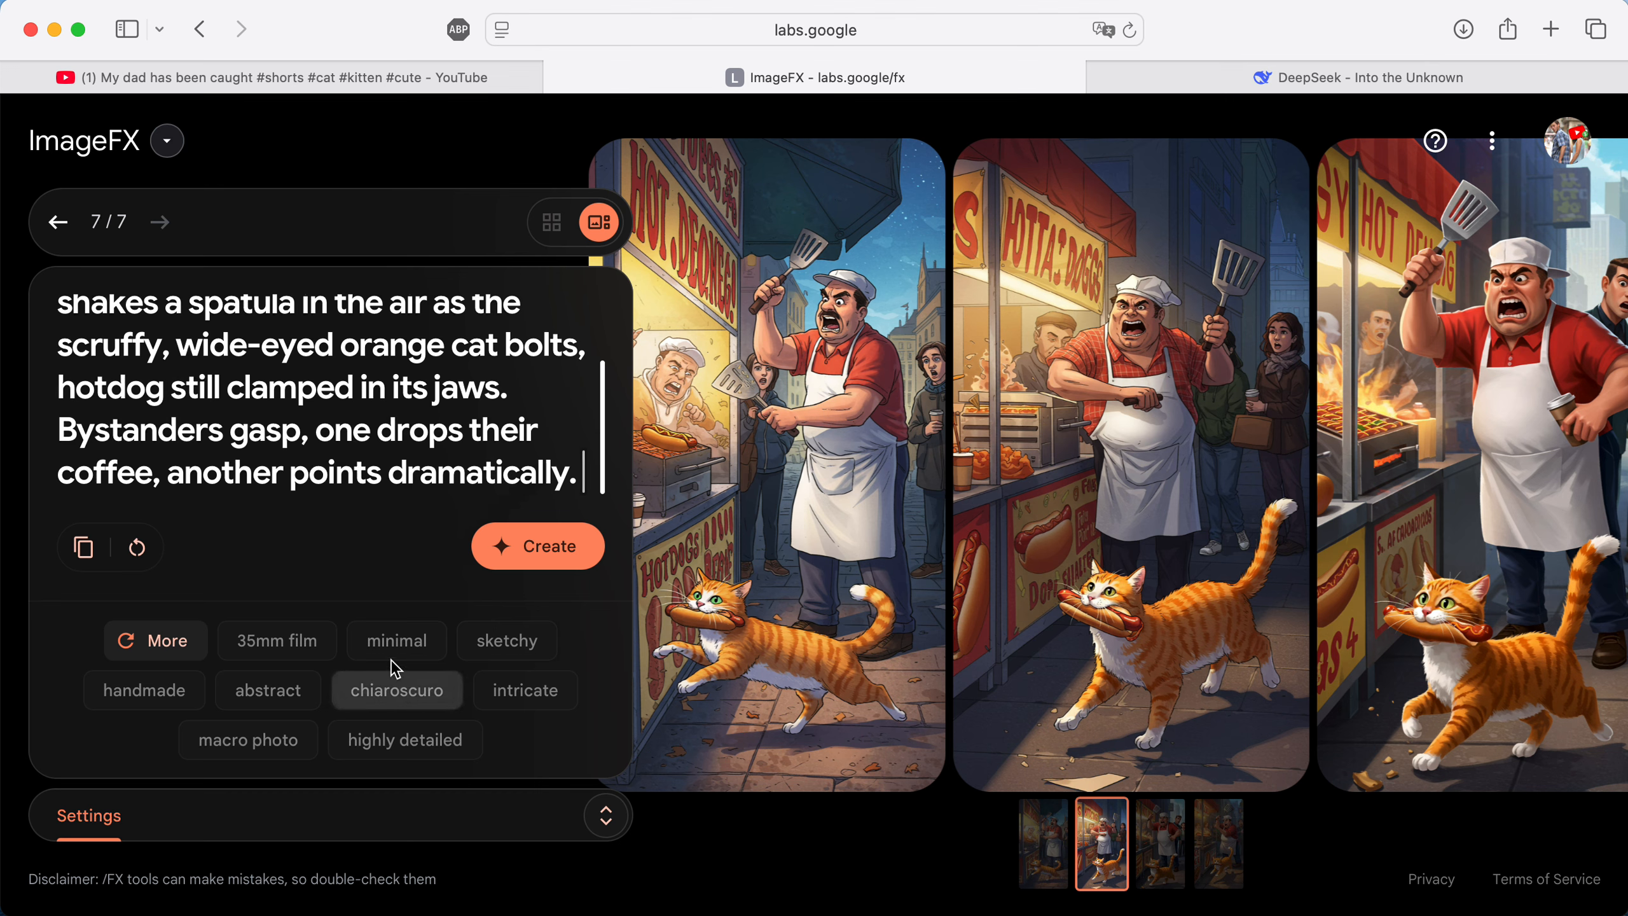
Append a style tag to the chase prompt, set it to photorealistic, and generate the images.
{"action": "left_click", "coordinate": [475, 641]}
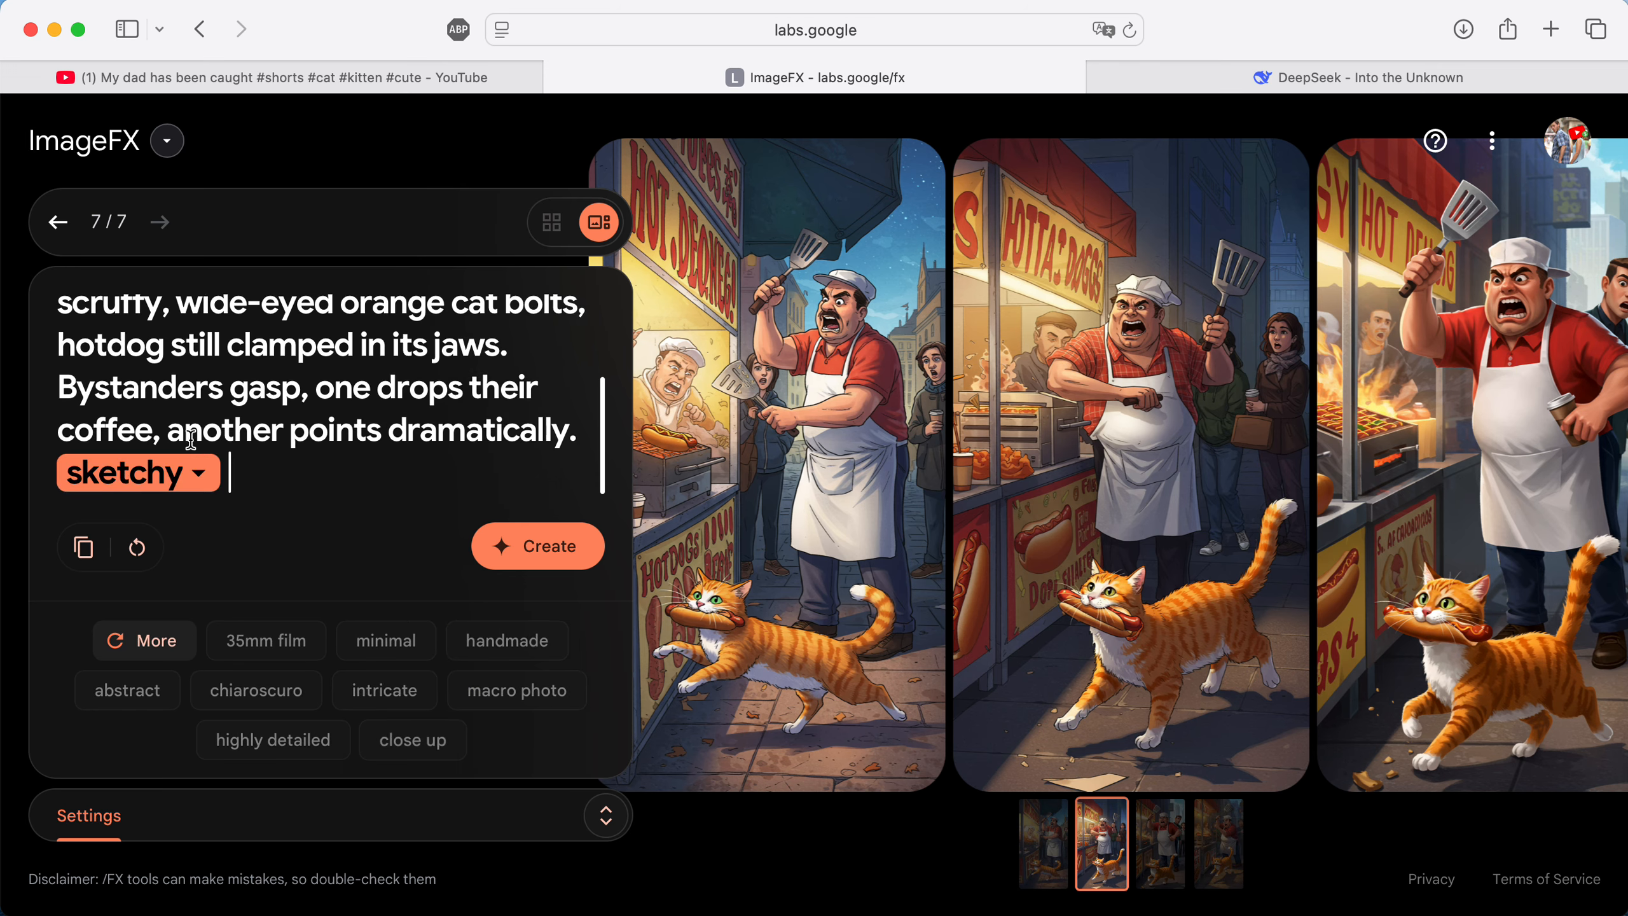
{"action": "left_click", "coordinate": [165, 474]}
{"action": "left_click", "coordinate": [168, 514]}
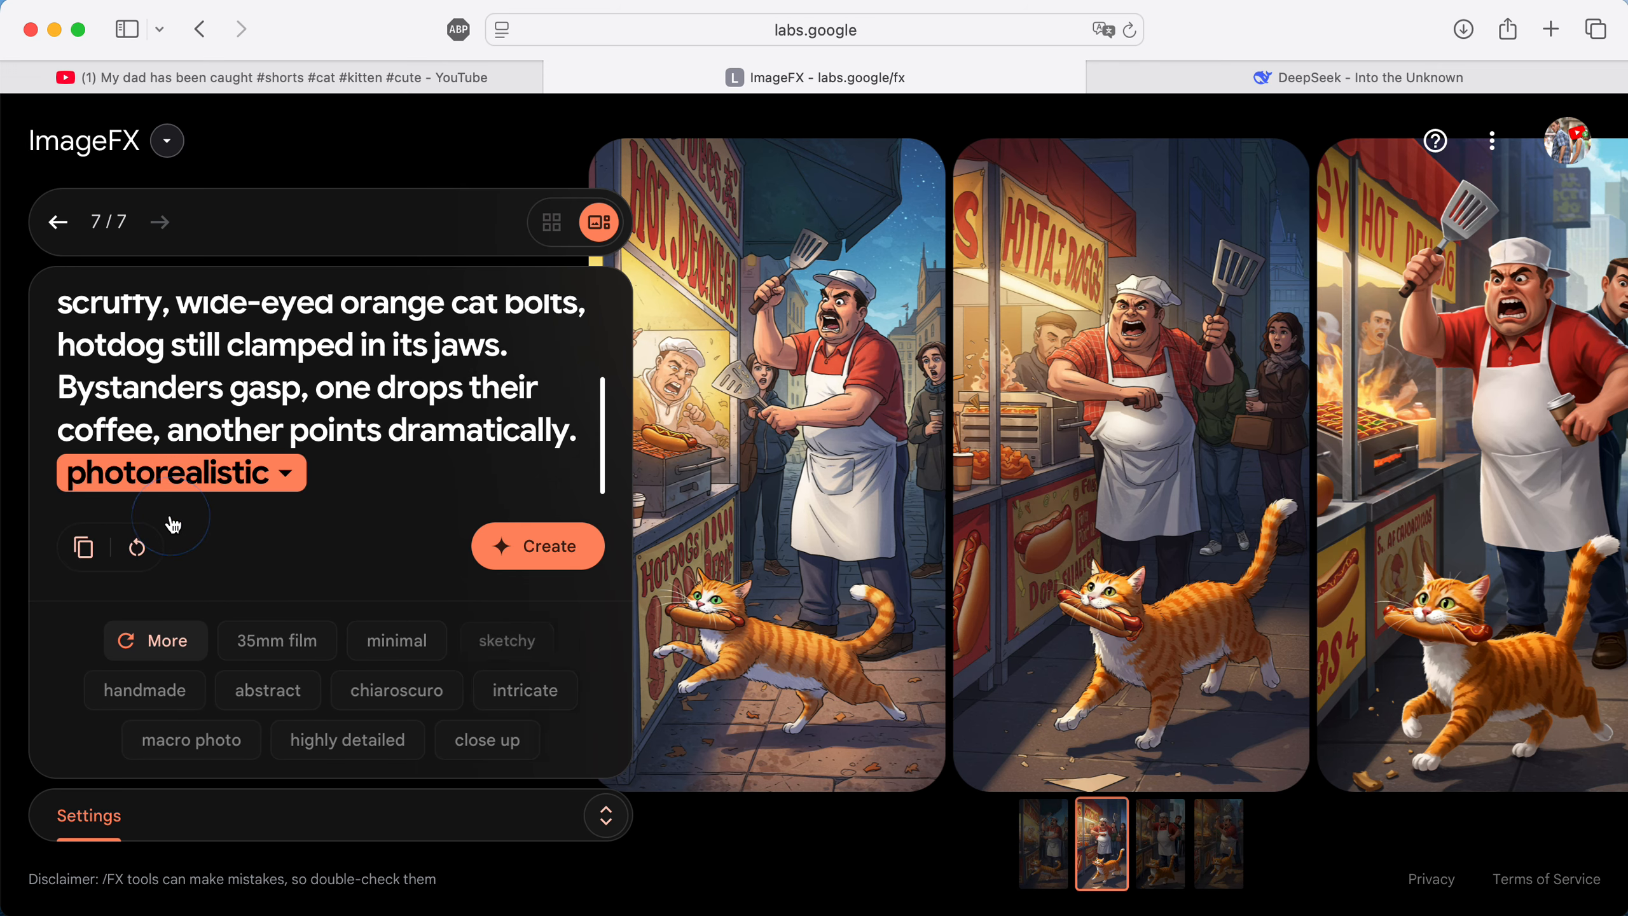
{"action": "left_click", "coordinate": [582, 549]}
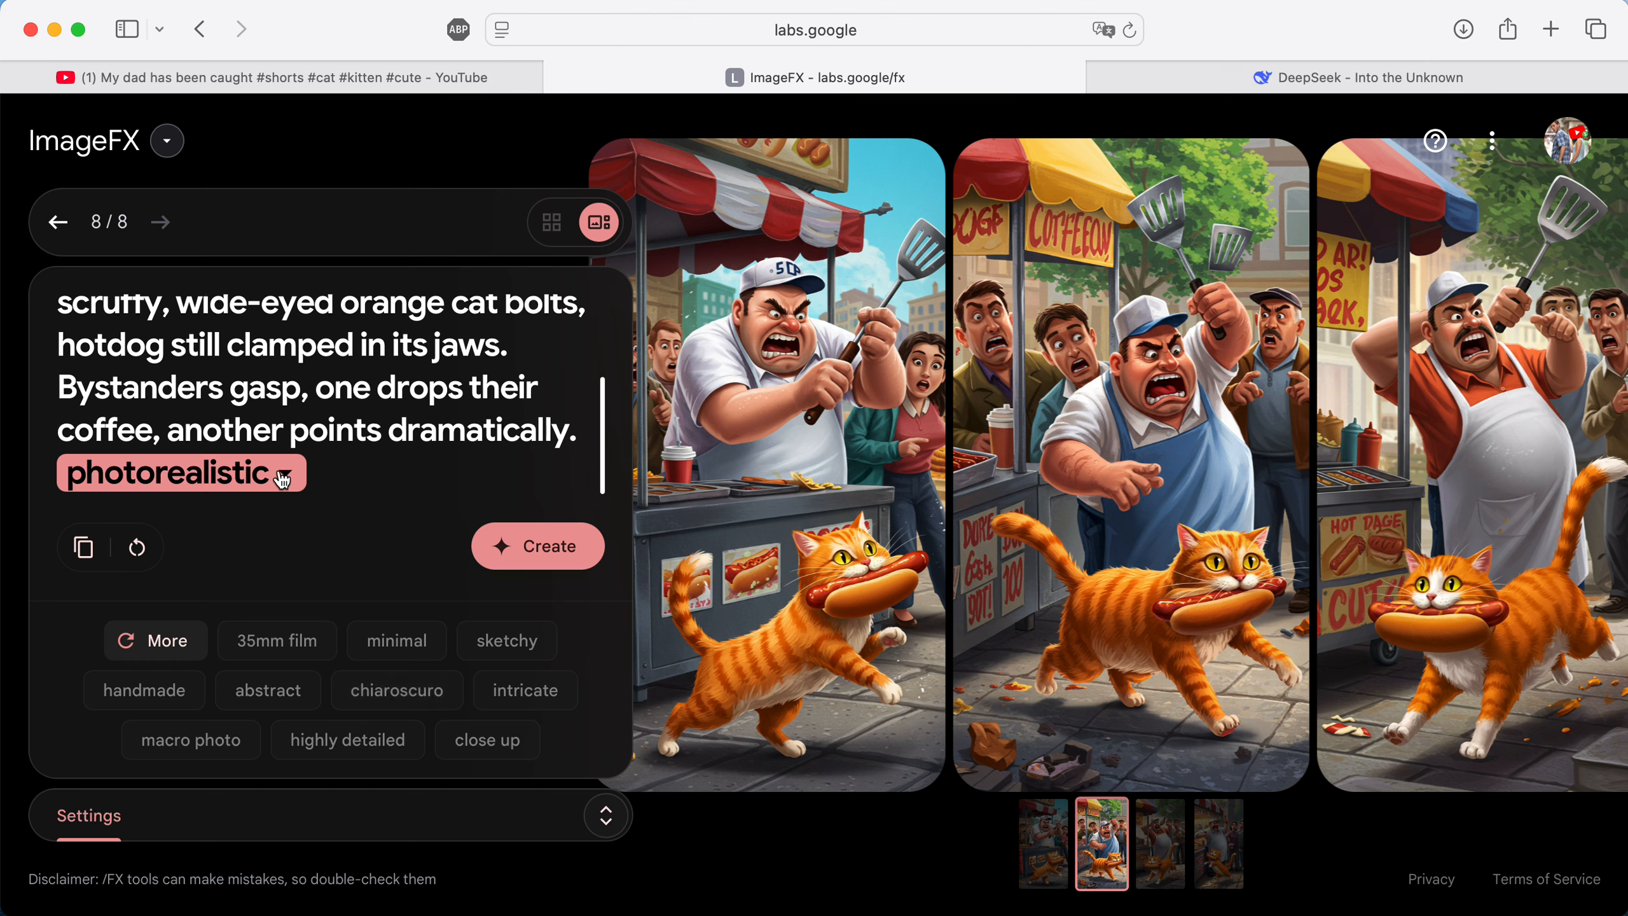
Replace "photorealistic" at the end of the chase prompt with "Ultra-realistic photo." and generate the images.
{"action": "left_click", "coordinate": [325, 475]}
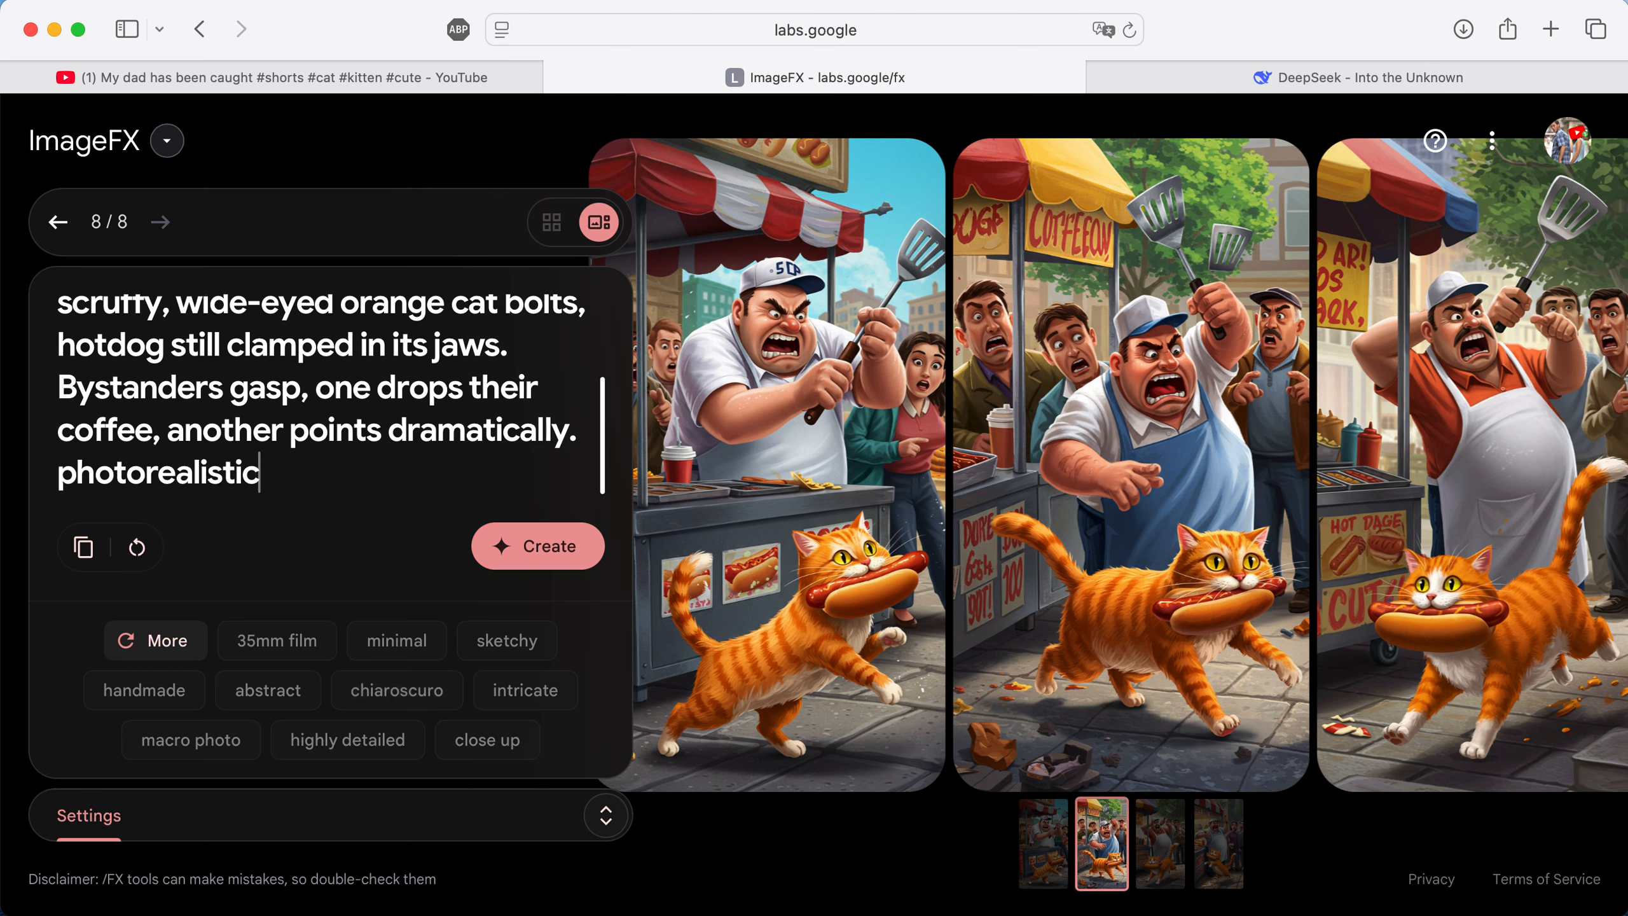
{"action": "key", "text": "BackSpace"}
{"action": "key", "text": "BackSpace"}
{"action": "key", "text": "BackSpace"}
{"action": "key", "text": "BackSpace"}
{"action": "key", "text": "BackSpace"}
{"action": "key", "text": "BackSpace"}
{"action": "key", "text": "BackSpace"}
{"action": "key", "text": "BackSpace"}
{"action": "key", "text": "BackSpace"}
{"action": "key", "text": "BackSpace"}
{"action": "key", "text": "BackSpace"}
{"action": "key", "text": "BackSpace"}
{"action": "key", "text": "BackSpace"}
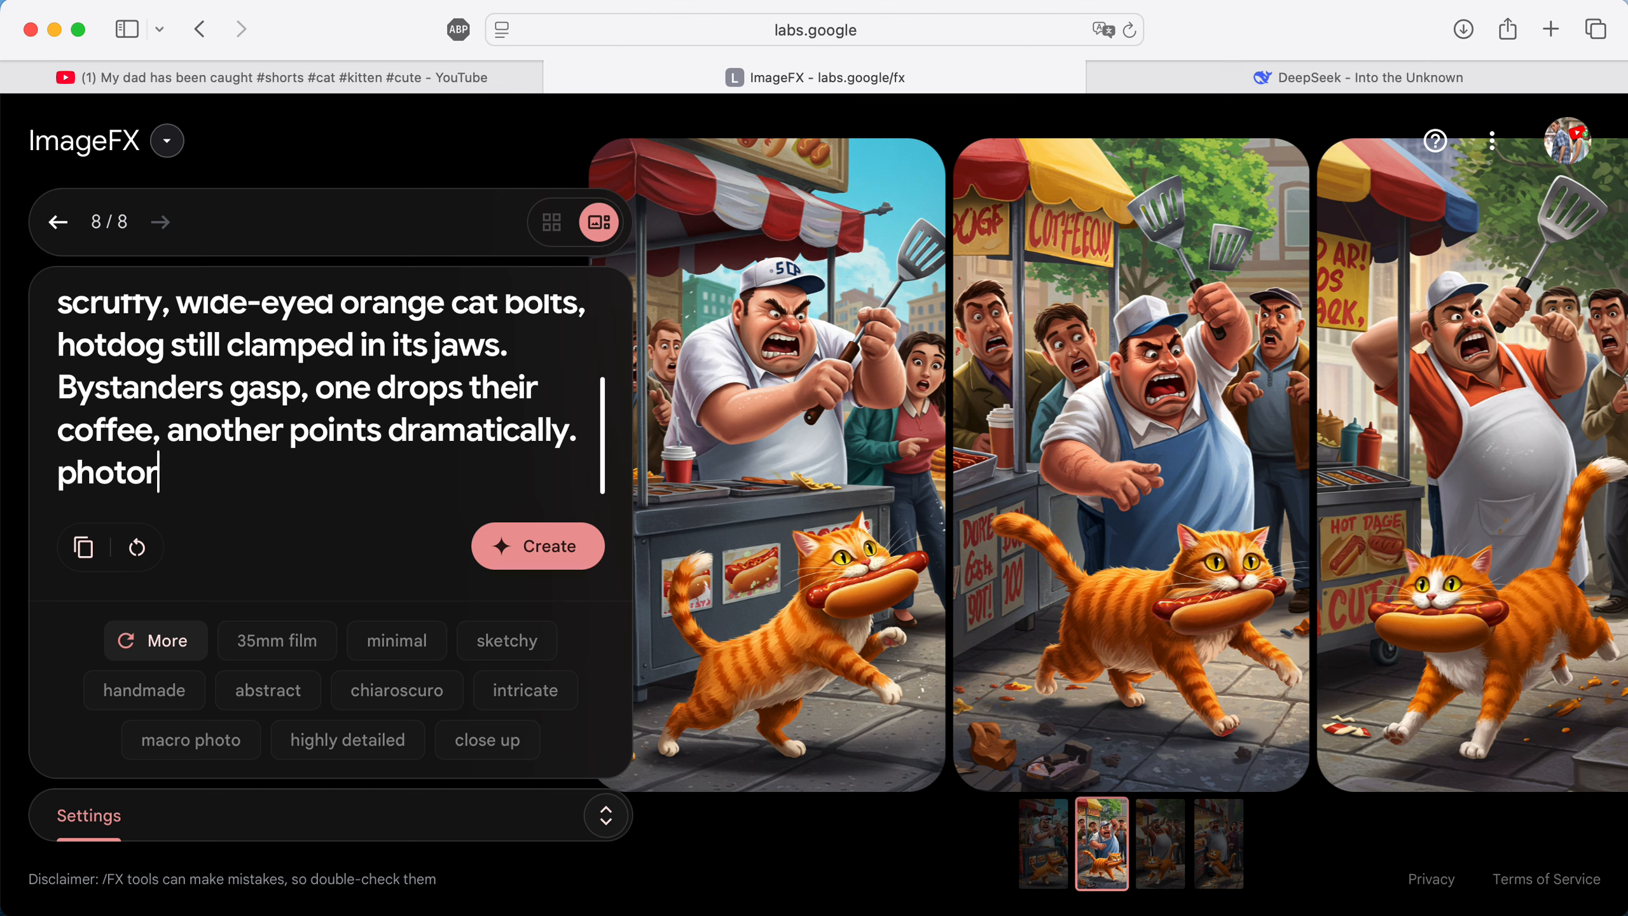
{"action": "key", "text": "BackSpace"}
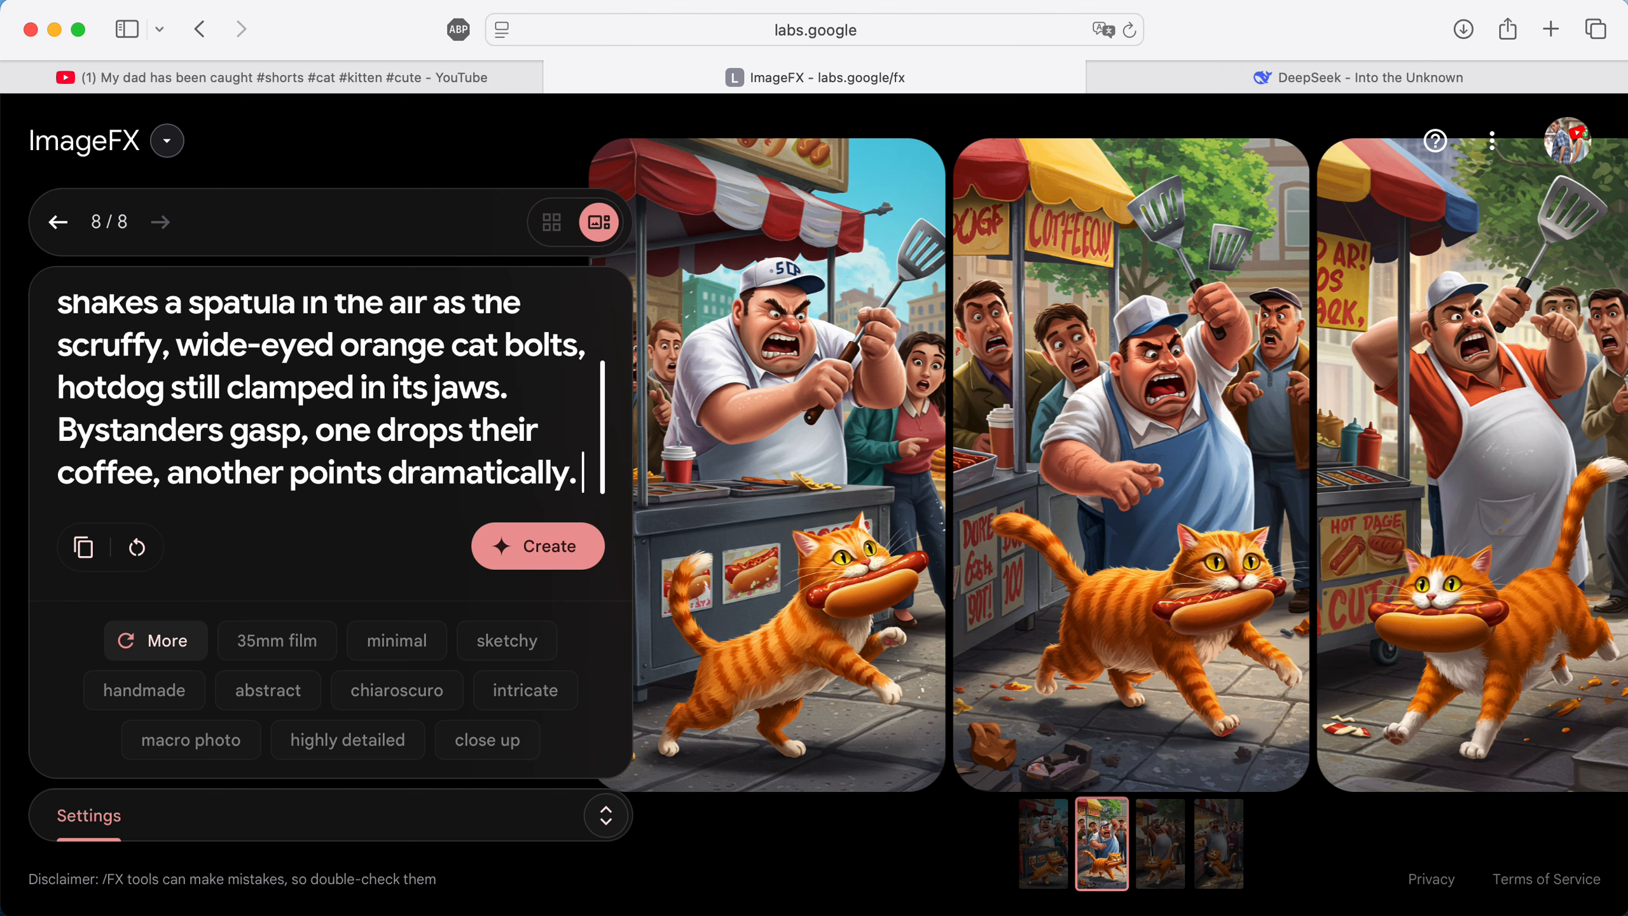
{"action": "type", "text": "Ultra"}
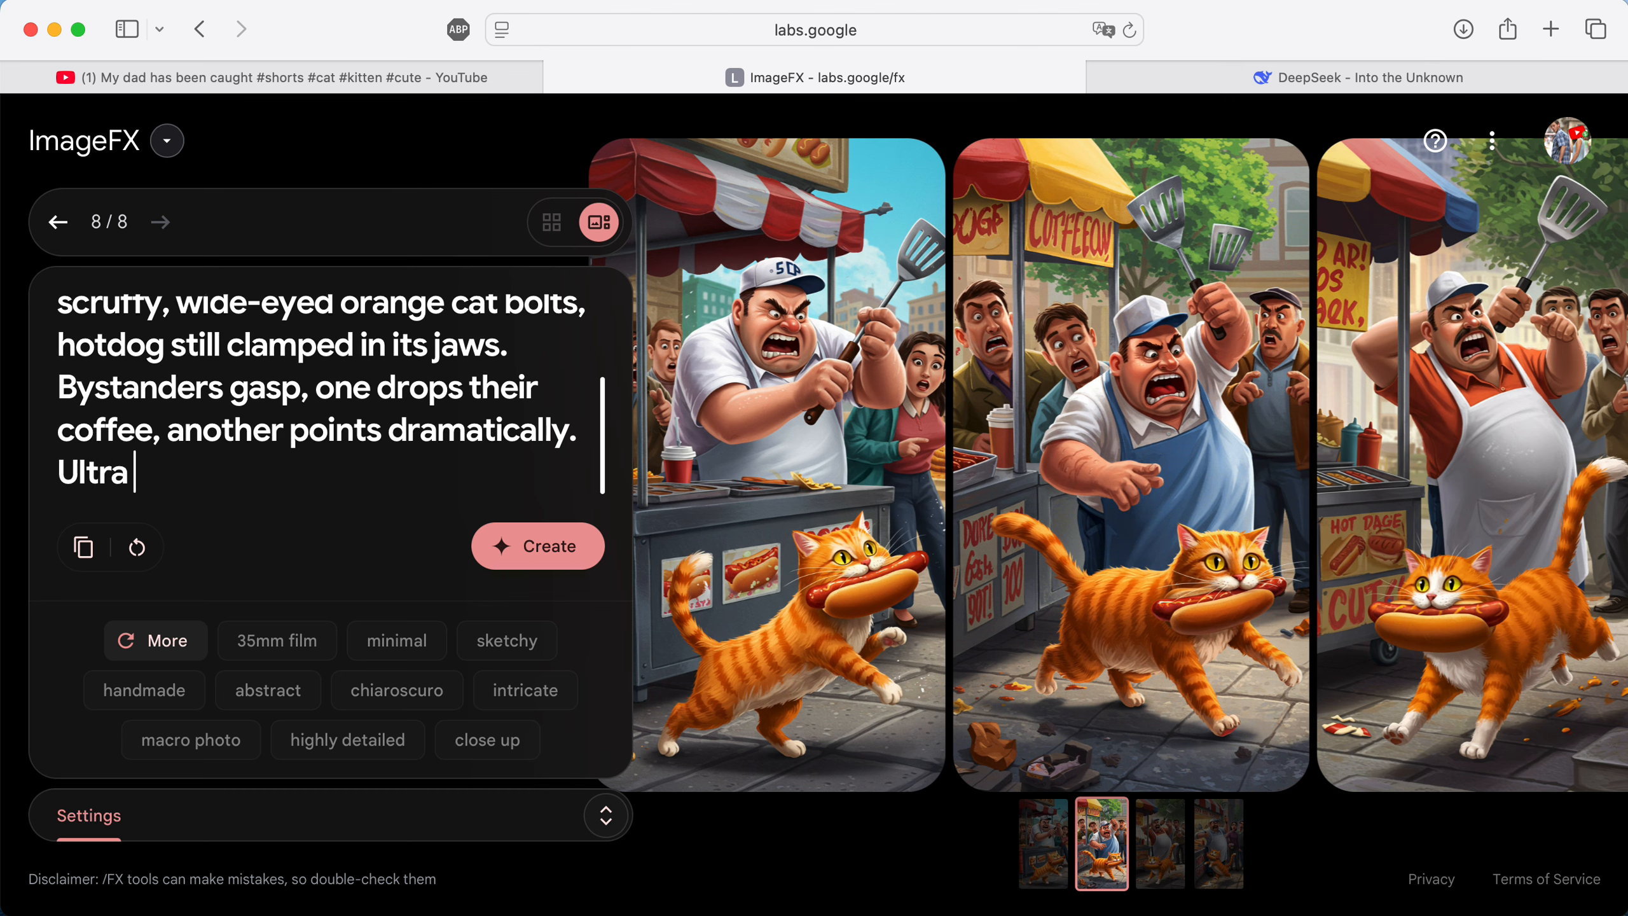
{"action": "type", "text": "-realisti"}
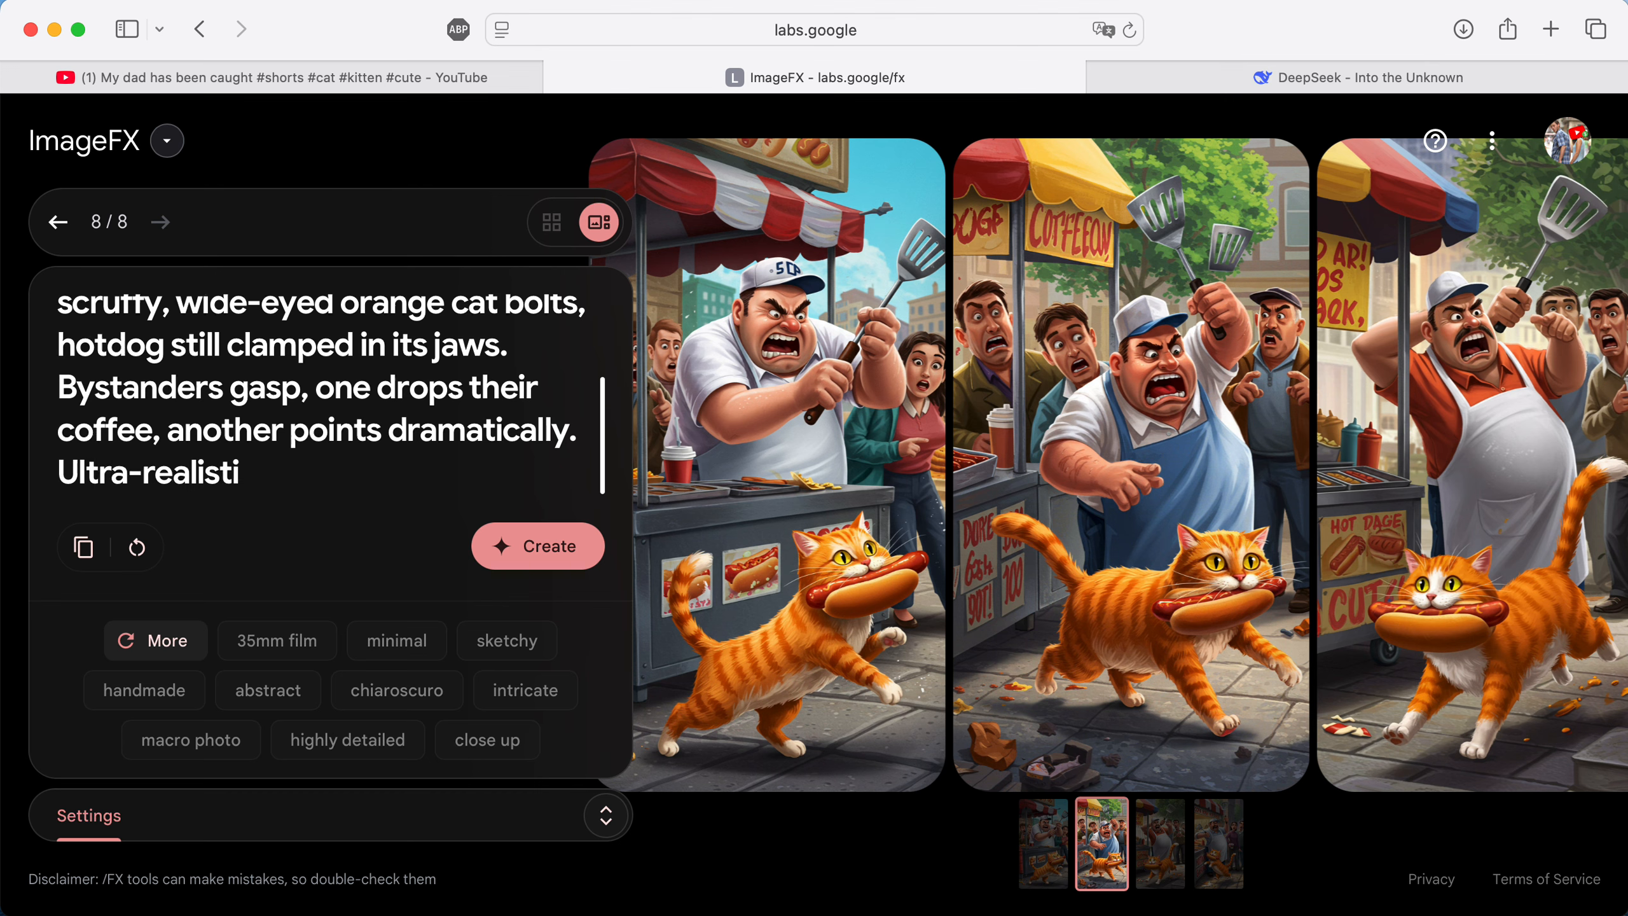
{"action": "type", "text": "c photo."}
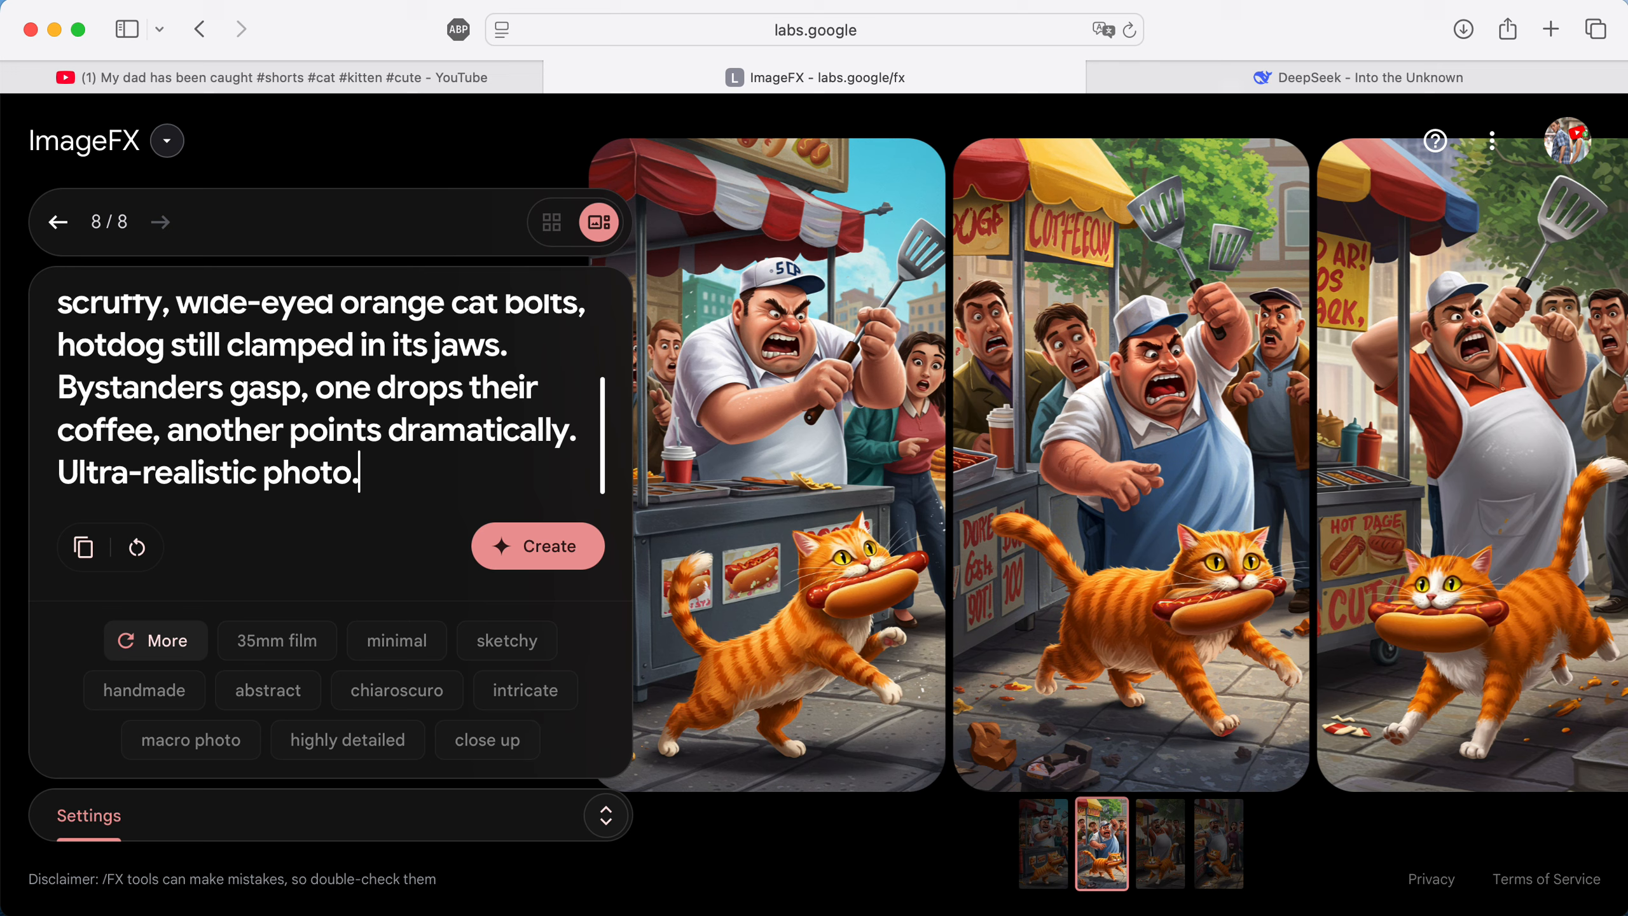
{"action": "left_click", "coordinate": [522, 556]}
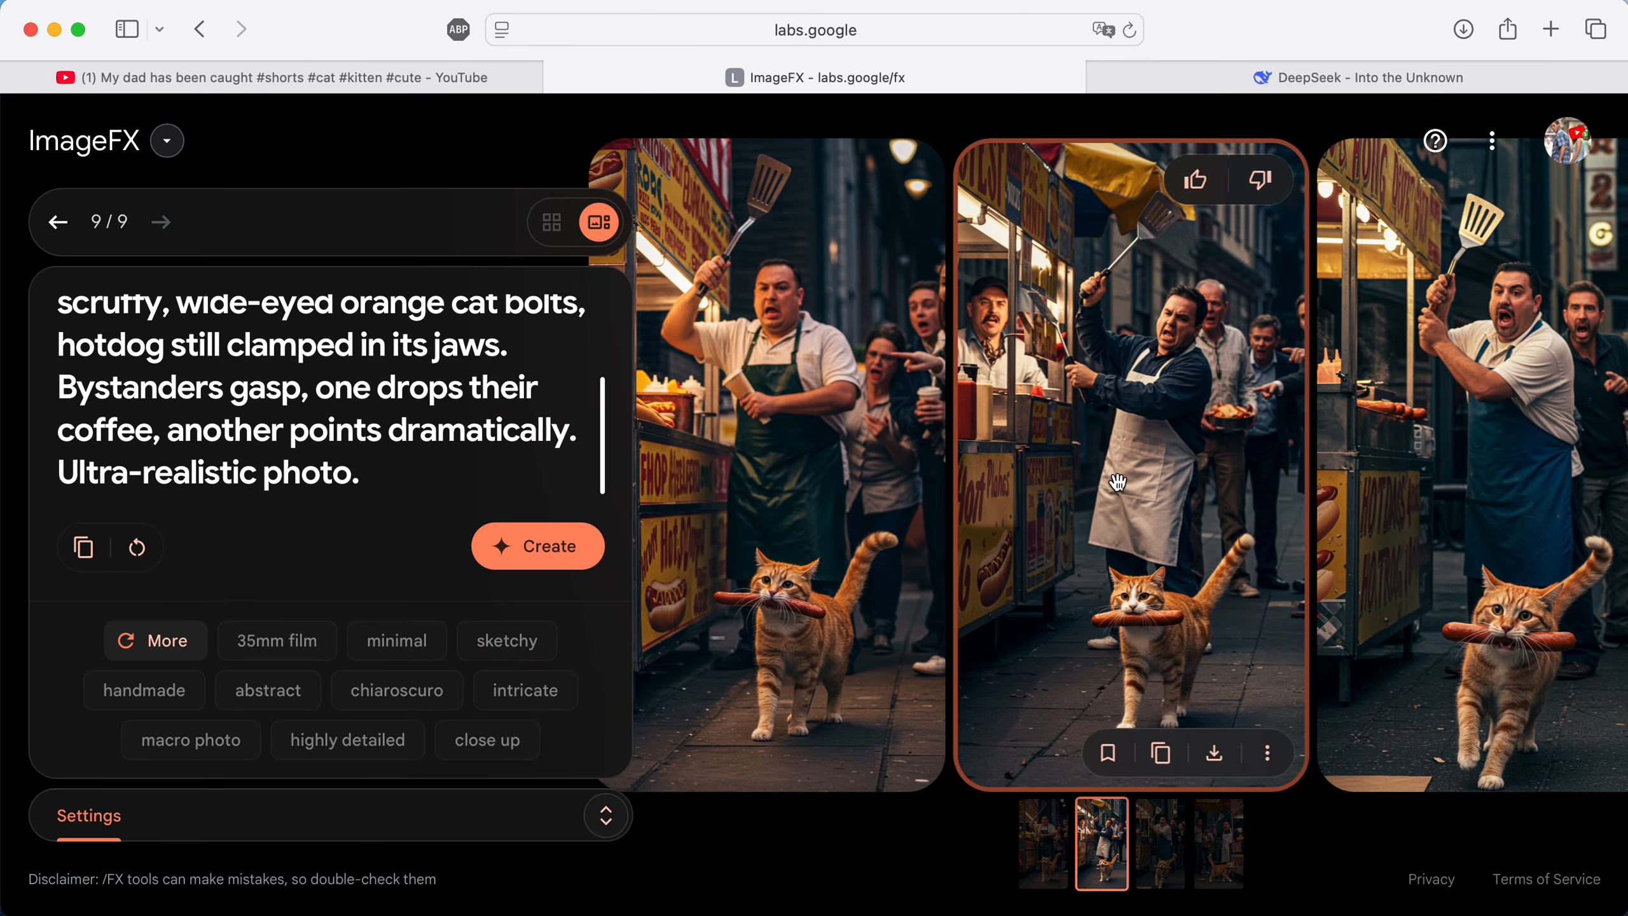
Compare the four ultra-realistic chase images and download the third one, with the blue-aproned owner behind the cat.
{"action": "left_click", "coordinate": [1179, 843]}
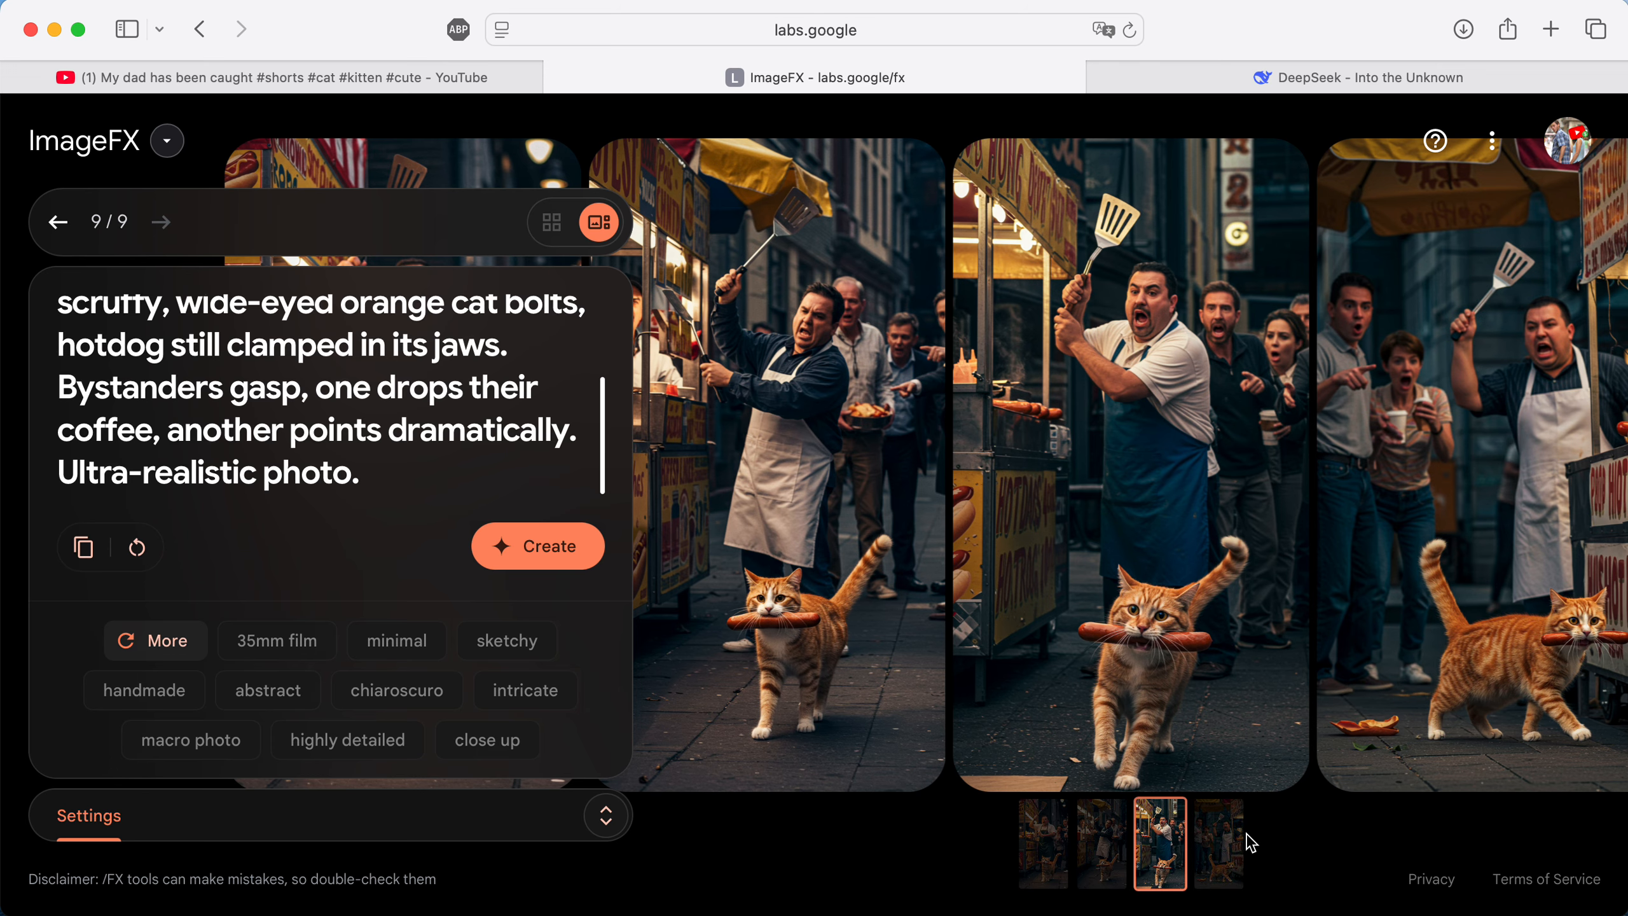
{"action": "left_click", "coordinate": [1225, 846]}
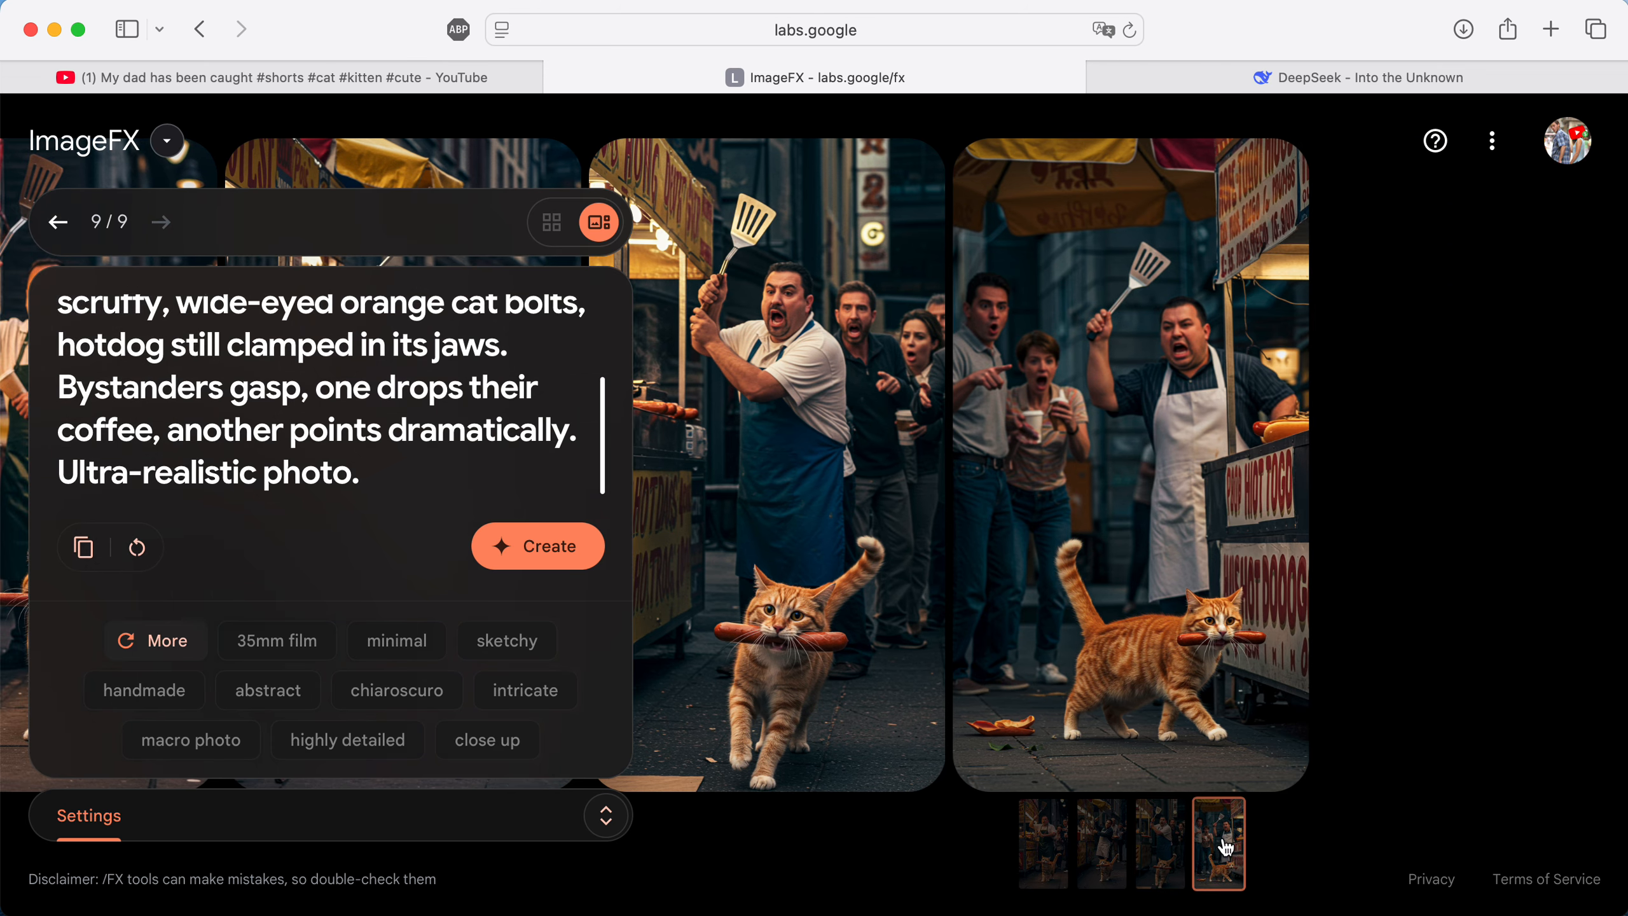
{"action": "left_click", "coordinate": [1149, 844]}
{"action": "left_click", "coordinate": [1103, 846]}
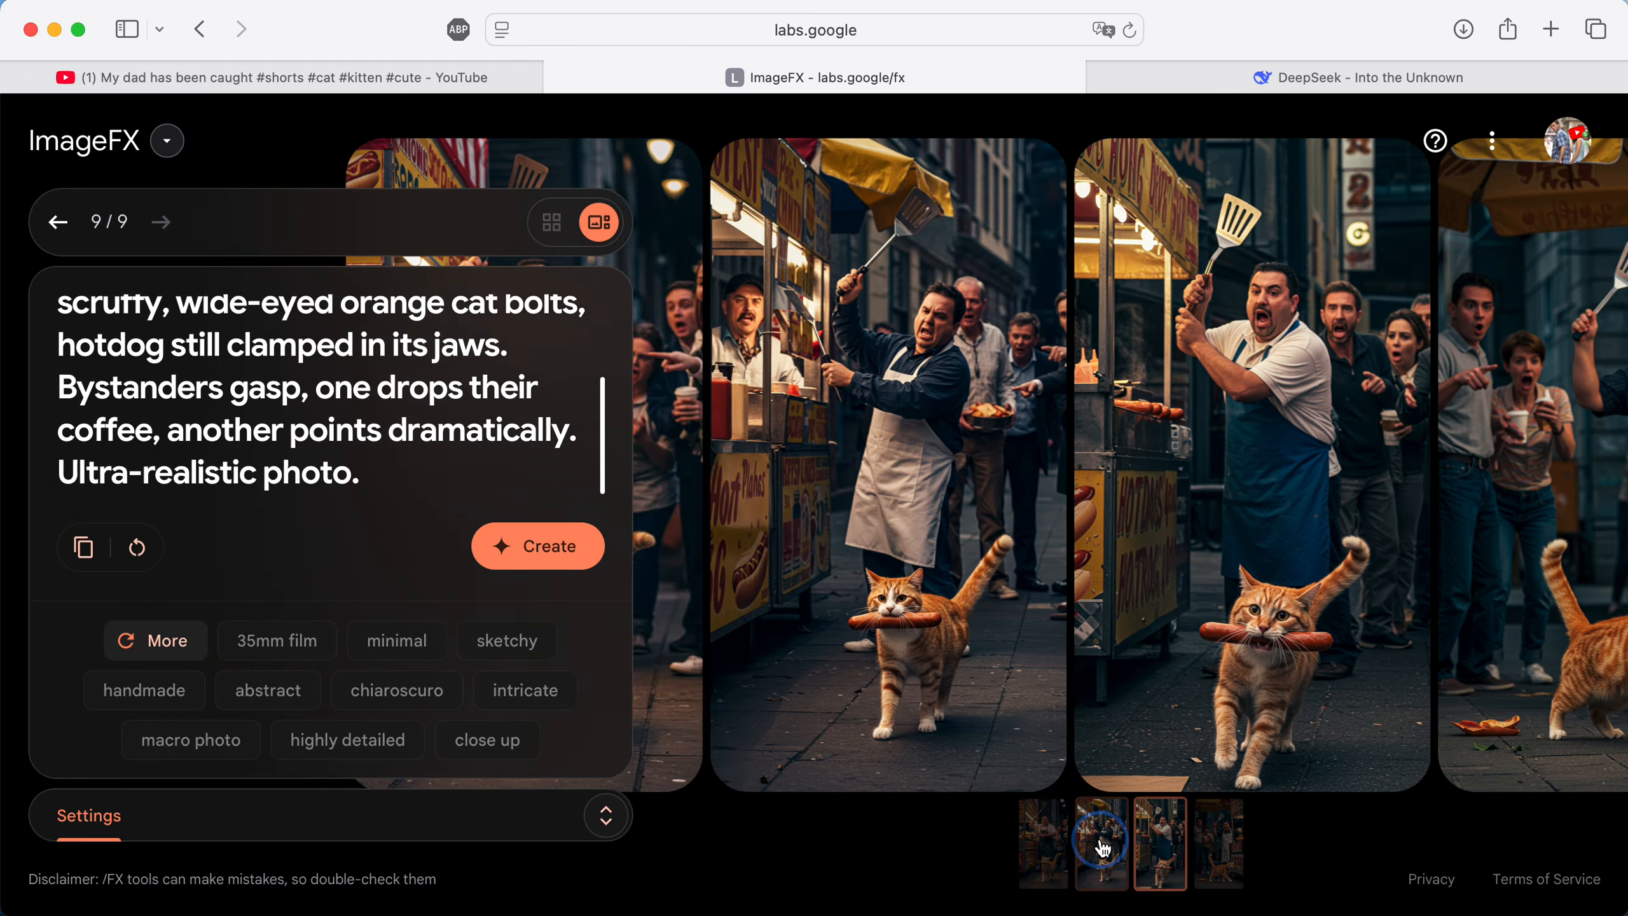
{"action": "left_click", "coordinate": [1062, 849]}
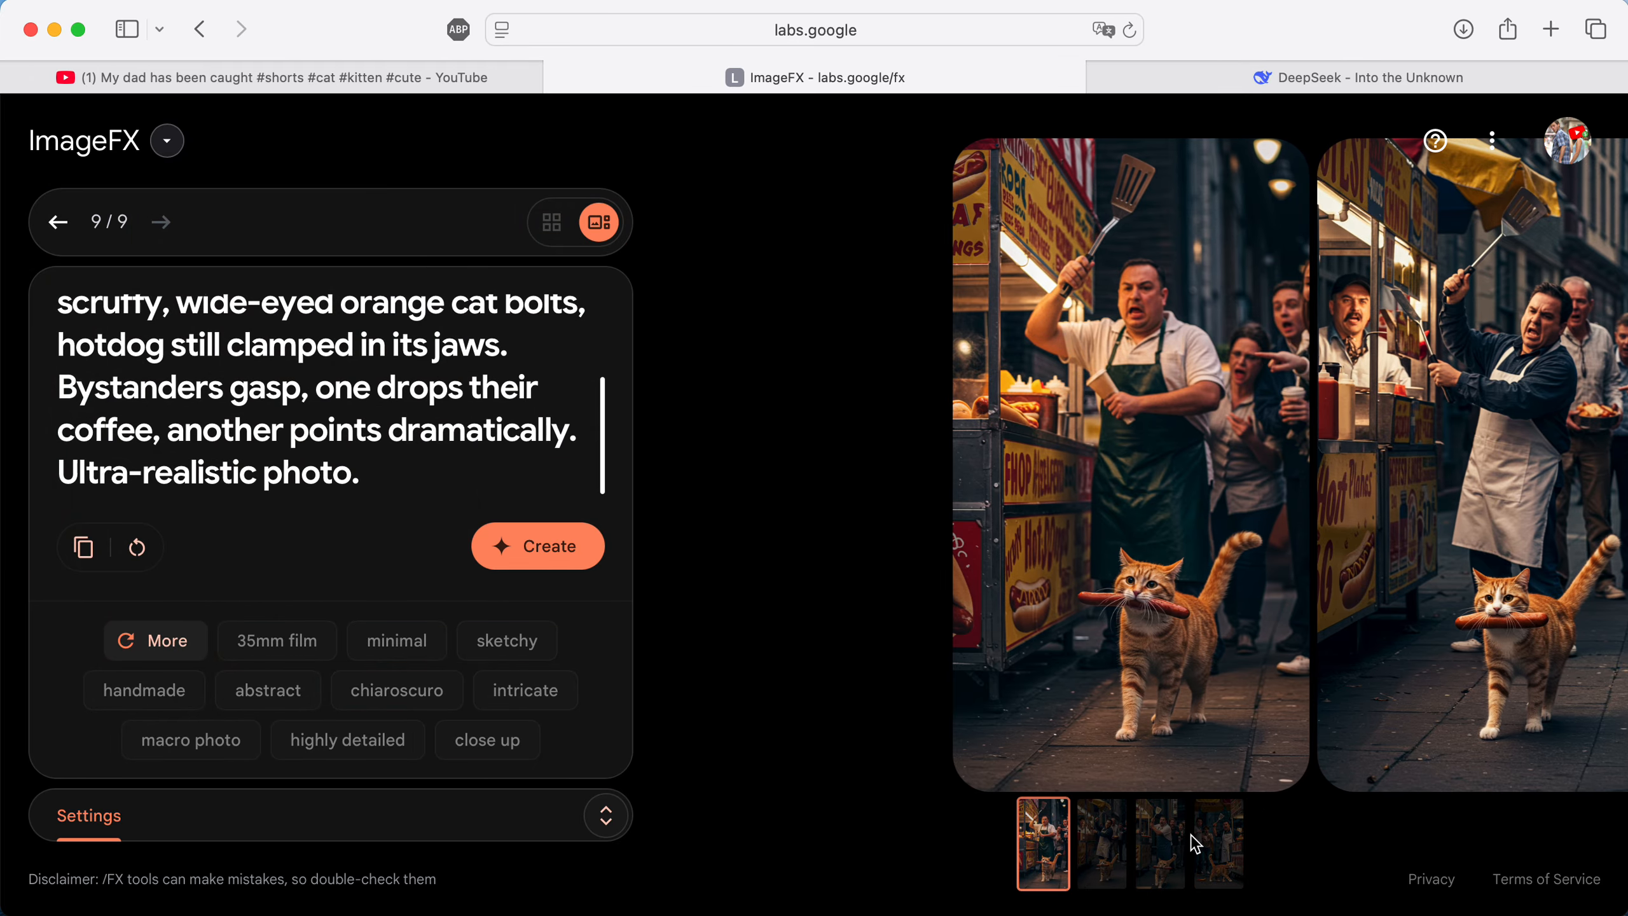
{"action": "left_click", "coordinate": [1196, 844]}
{"action": "left_click", "coordinate": [1174, 849]}
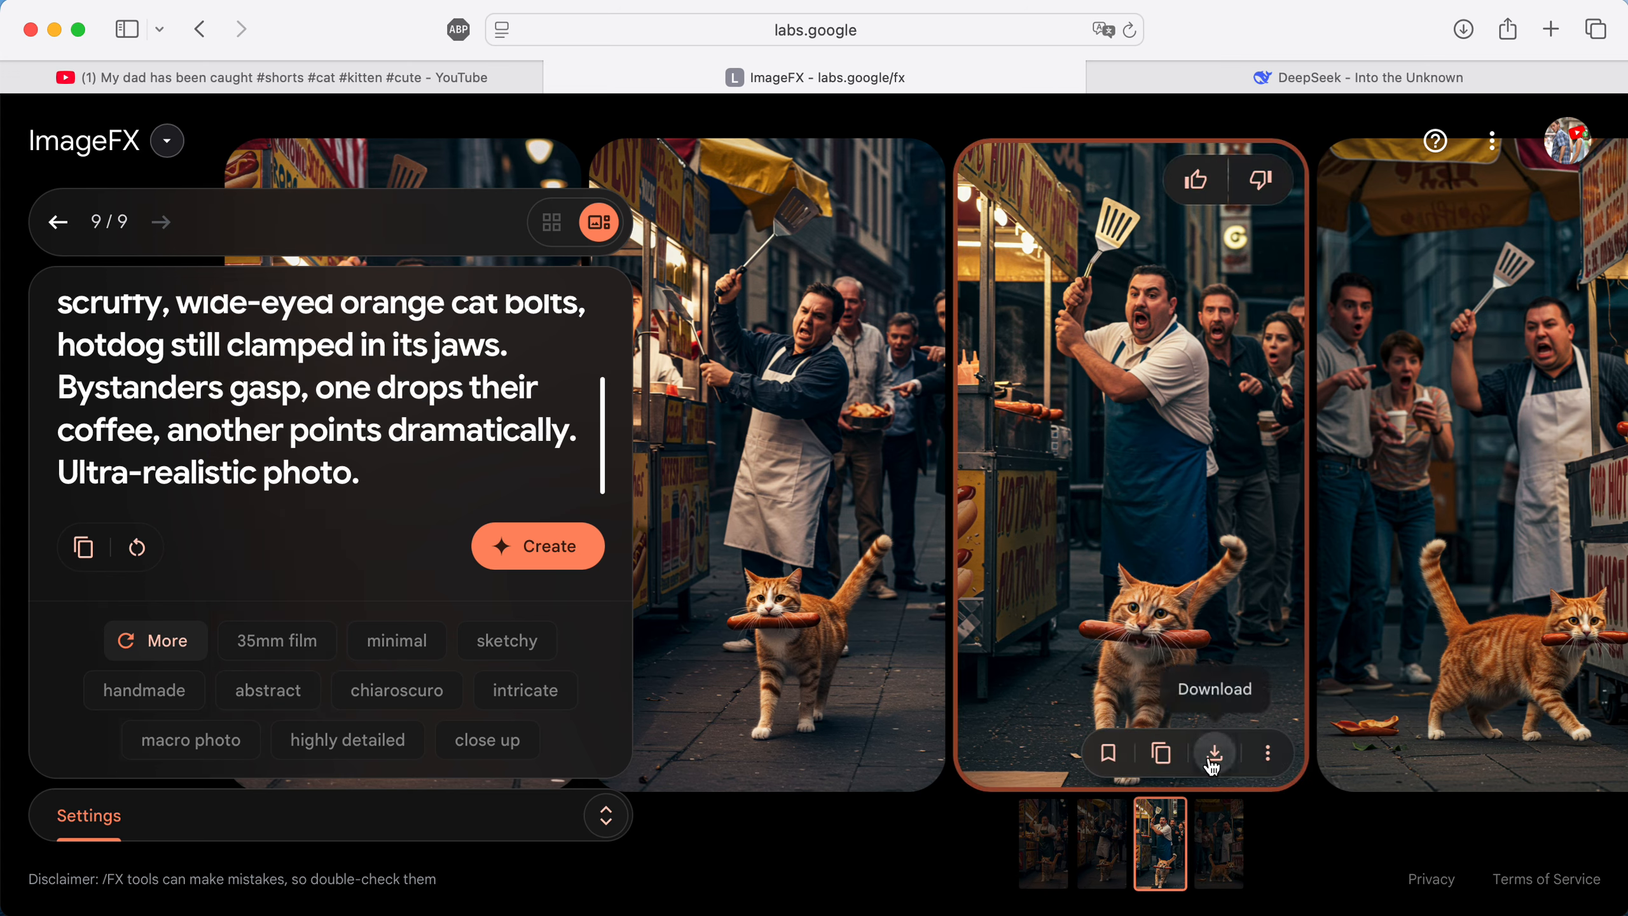
{"action": "left_click", "coordinate": [1214, 753]}
Switch to DeepSeek and copy the scene text of prompt 4, The Cat Gets Caught by Police.
{"action": "left_click", "coordinate": [1257, 75]}
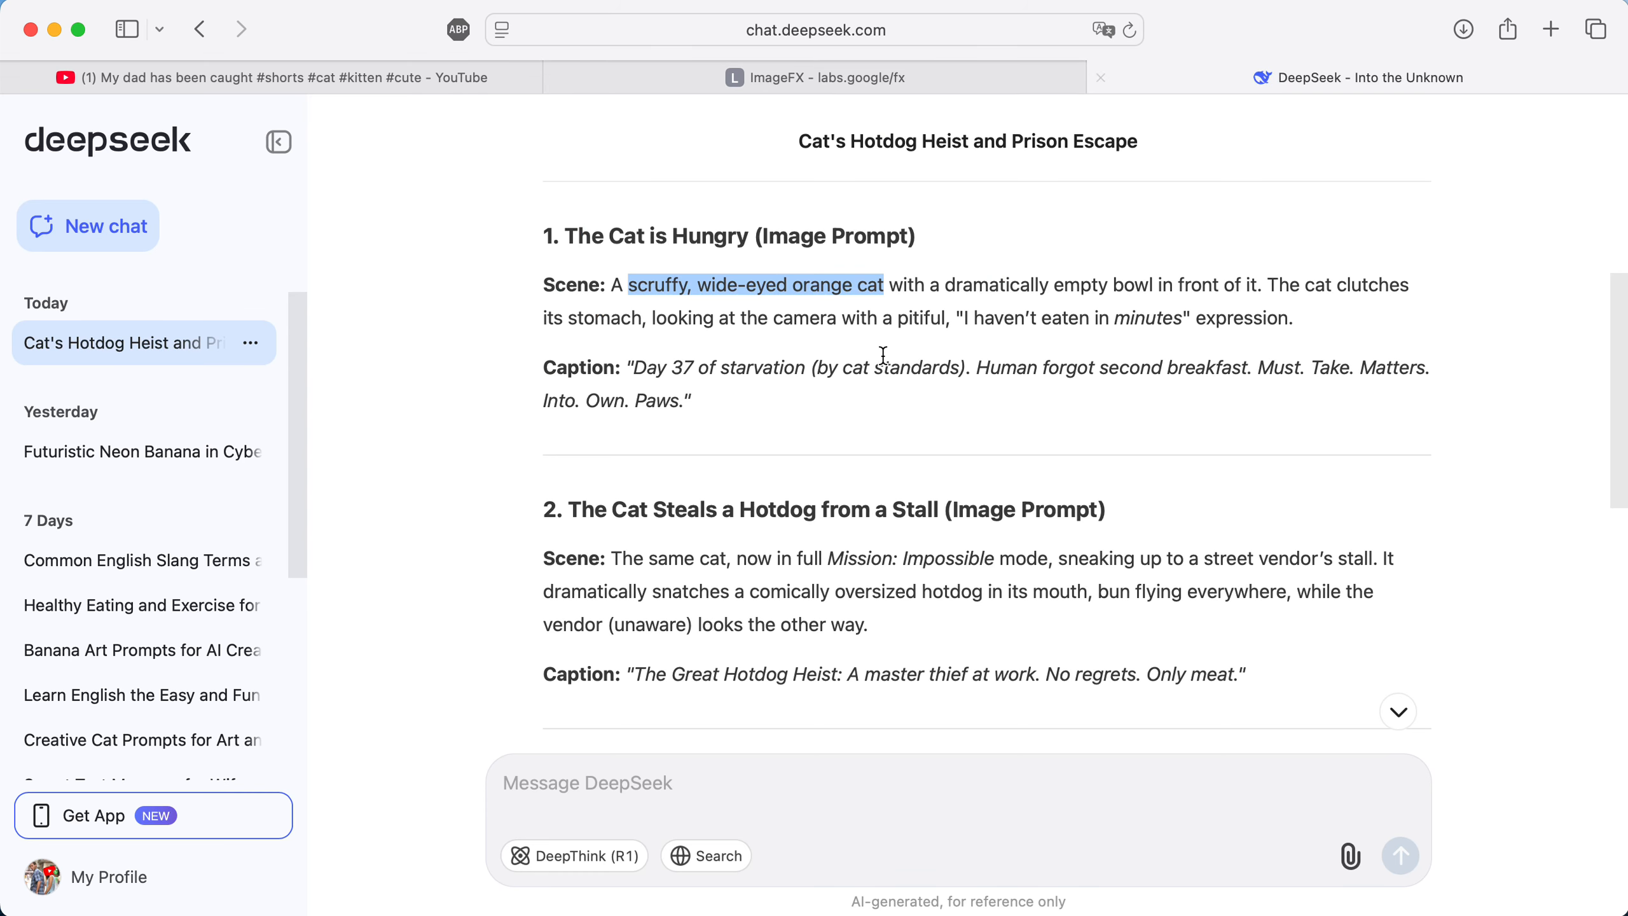
{"action": "scroll", "coordinate": [803, 425], "scroll_direction": "down", "scroll_amount": 10}
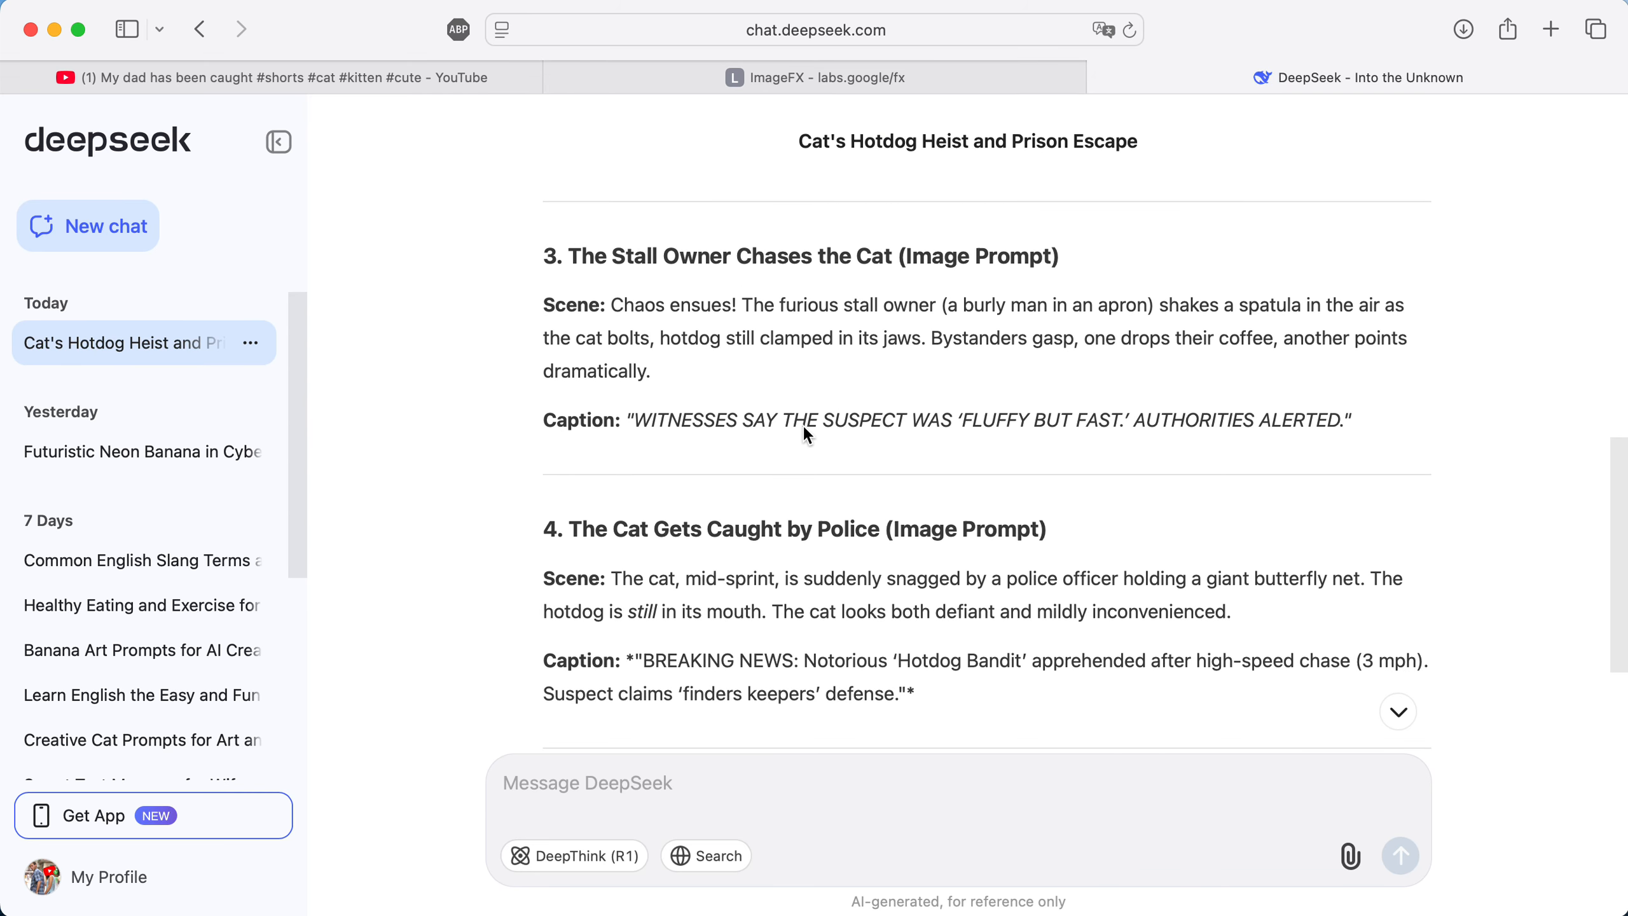
{"action": "scroll", "coordinate": [802, 425], "scroll_direction": "down", "scroll_amount": 4}
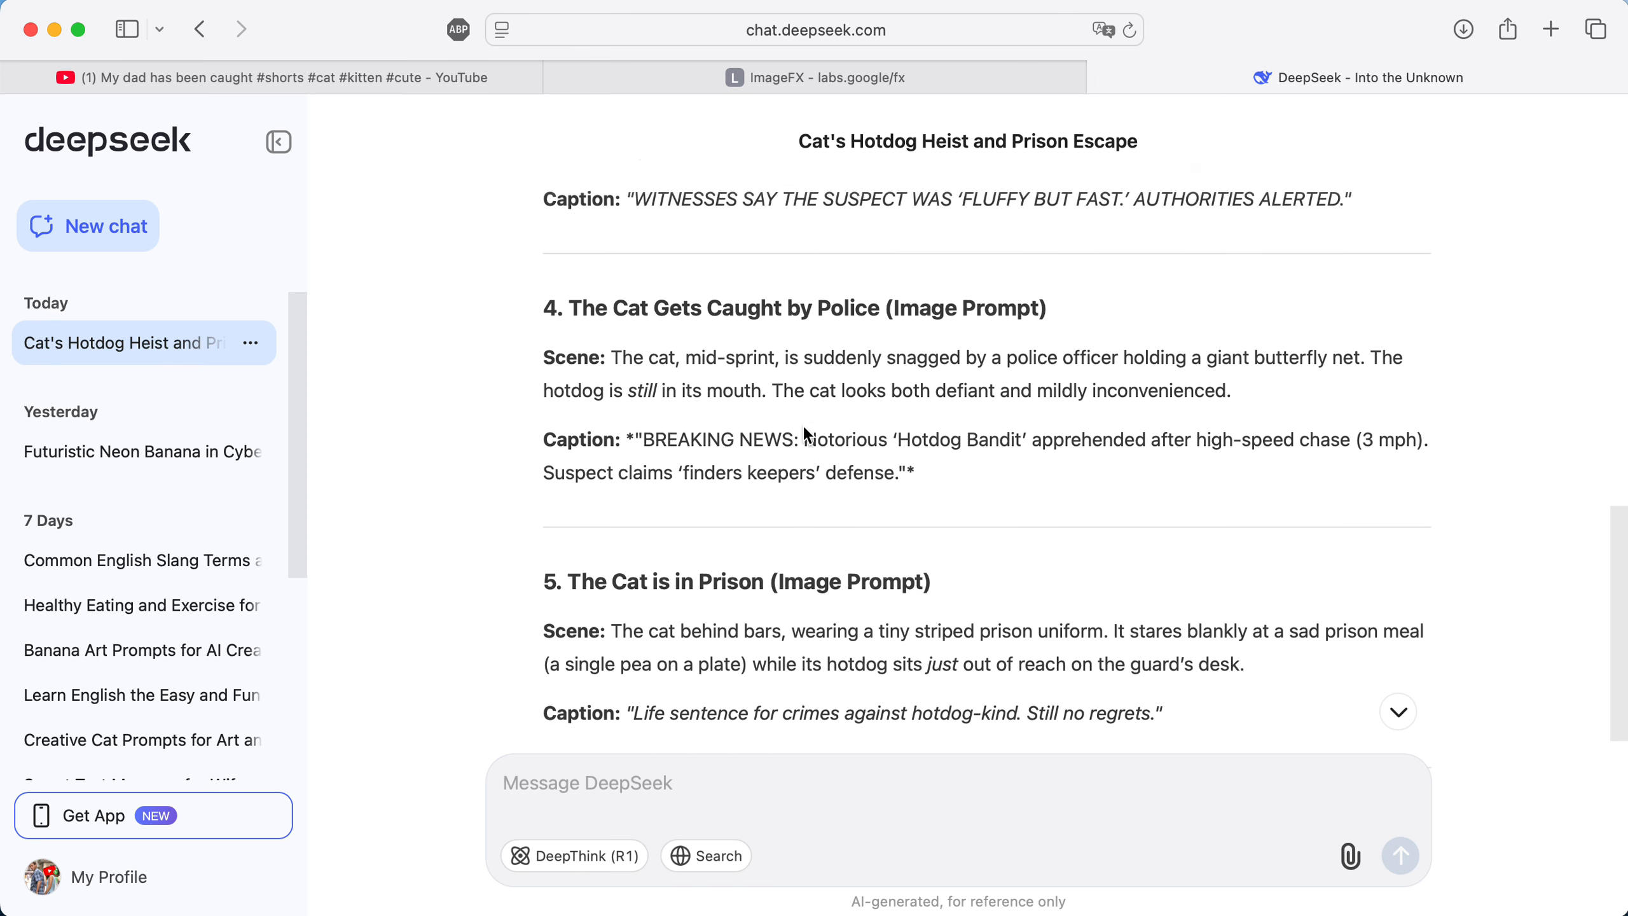
{"action": "scroll", "coordinate": [802, 425], "scroll_direction": "down", "scroll_amount": 1}
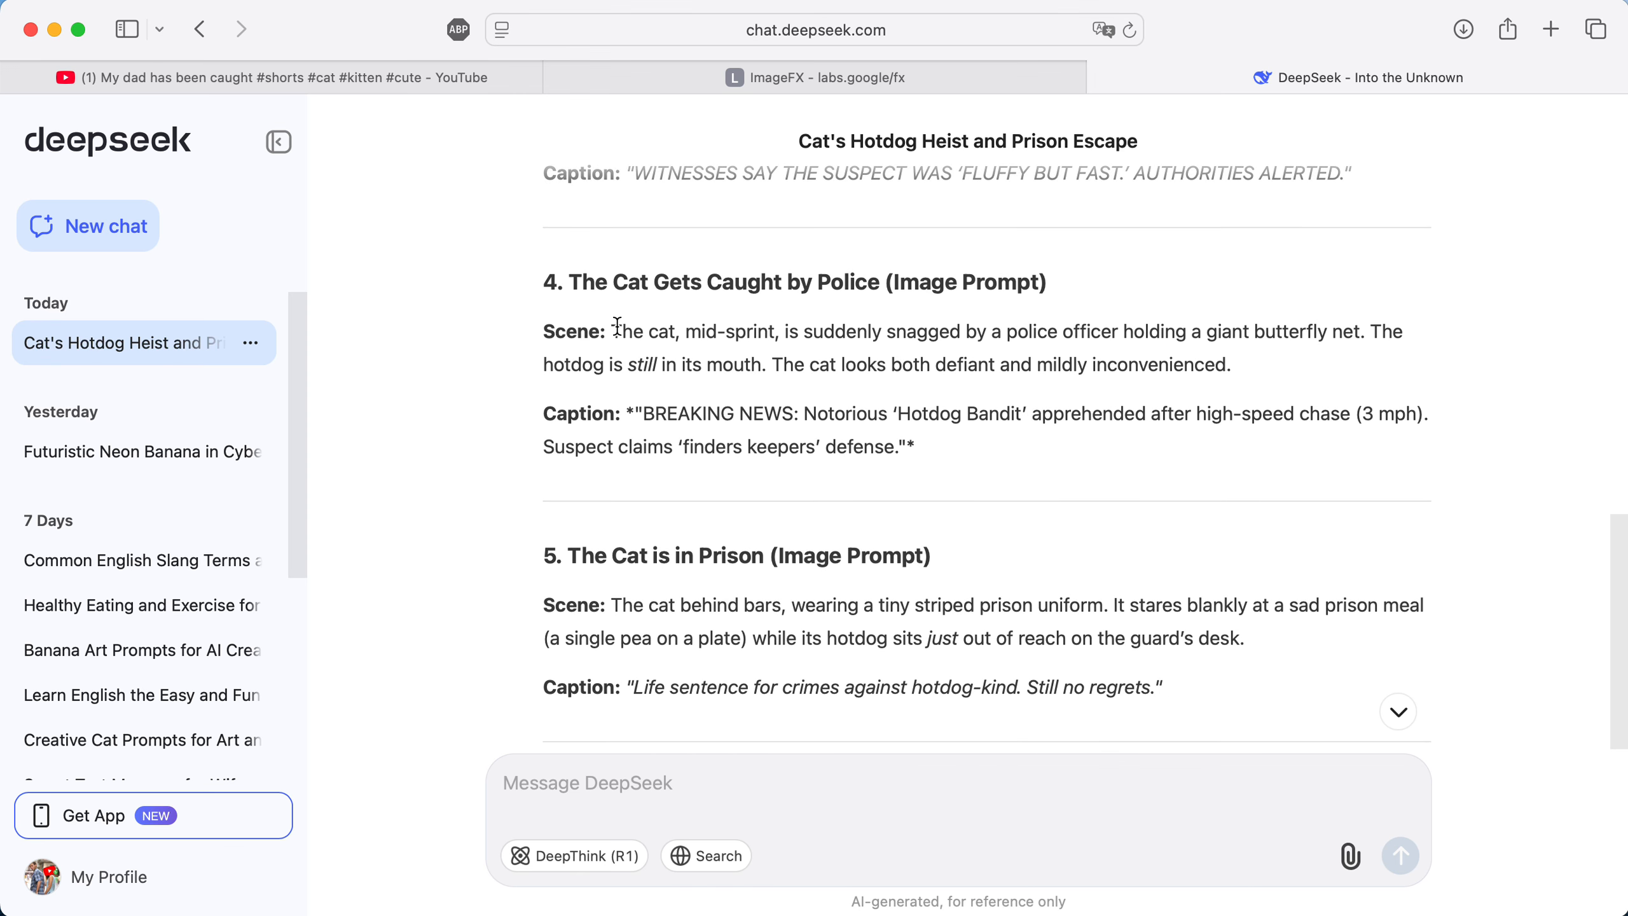
{"action": "left_click_drag", "start_coordinate": [614, 324], "coordinate": [1270, 366]}
{"action": "key", "text": "super+c"}
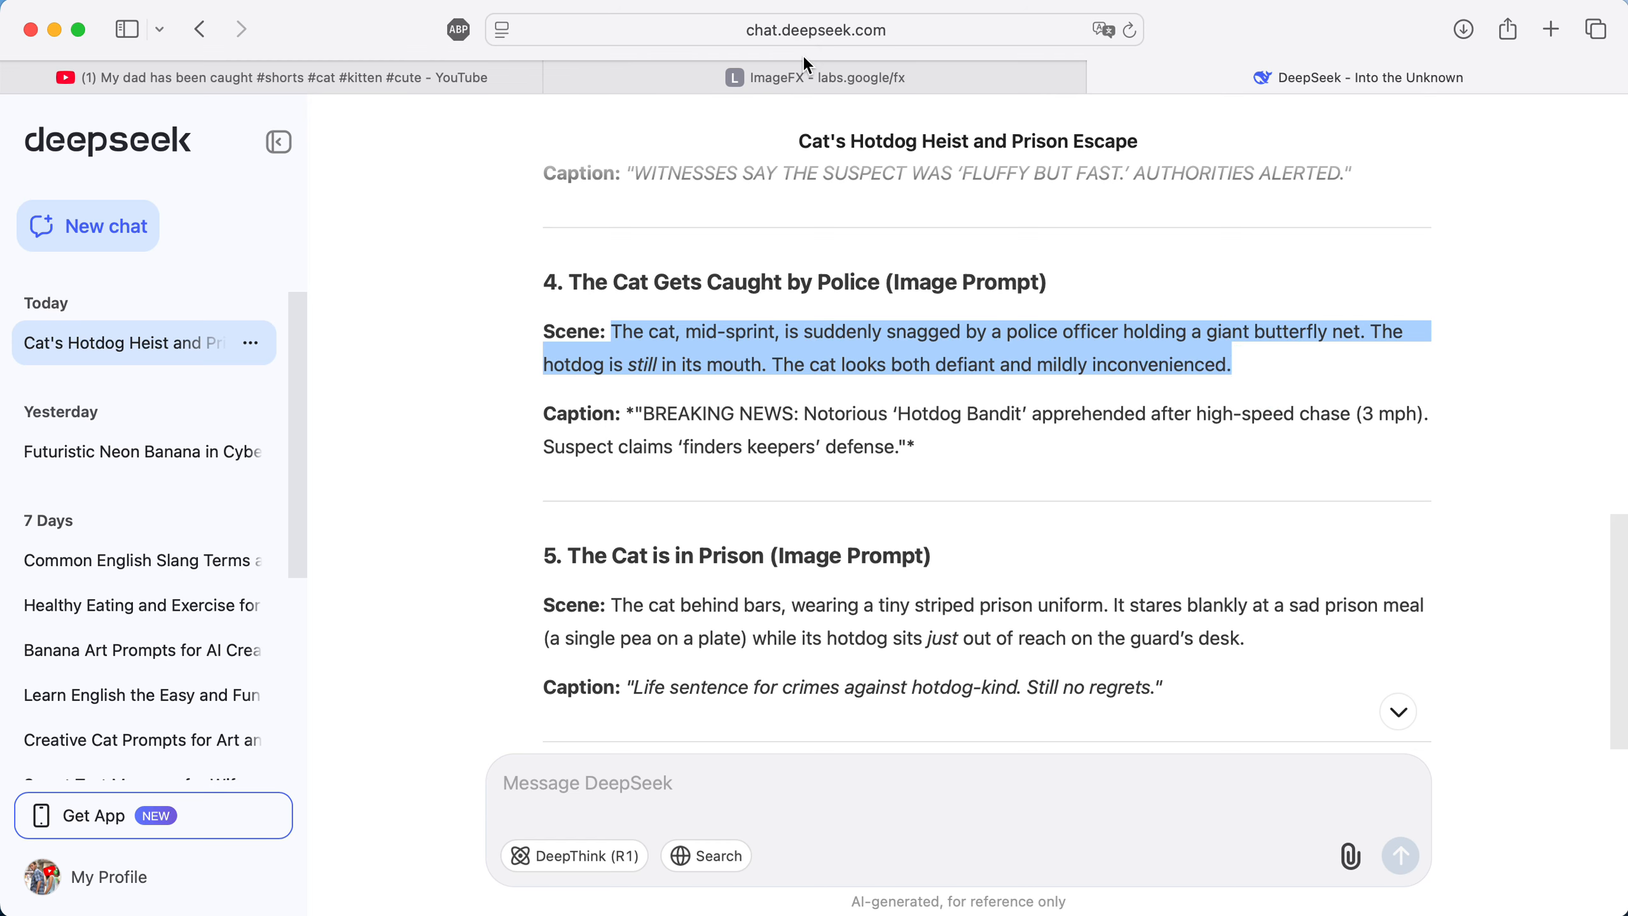
Switch to ImageFX and replace the entire prompt with the copied police capture scene.
{"action": "left_click", "coordinate": [775, 31]}
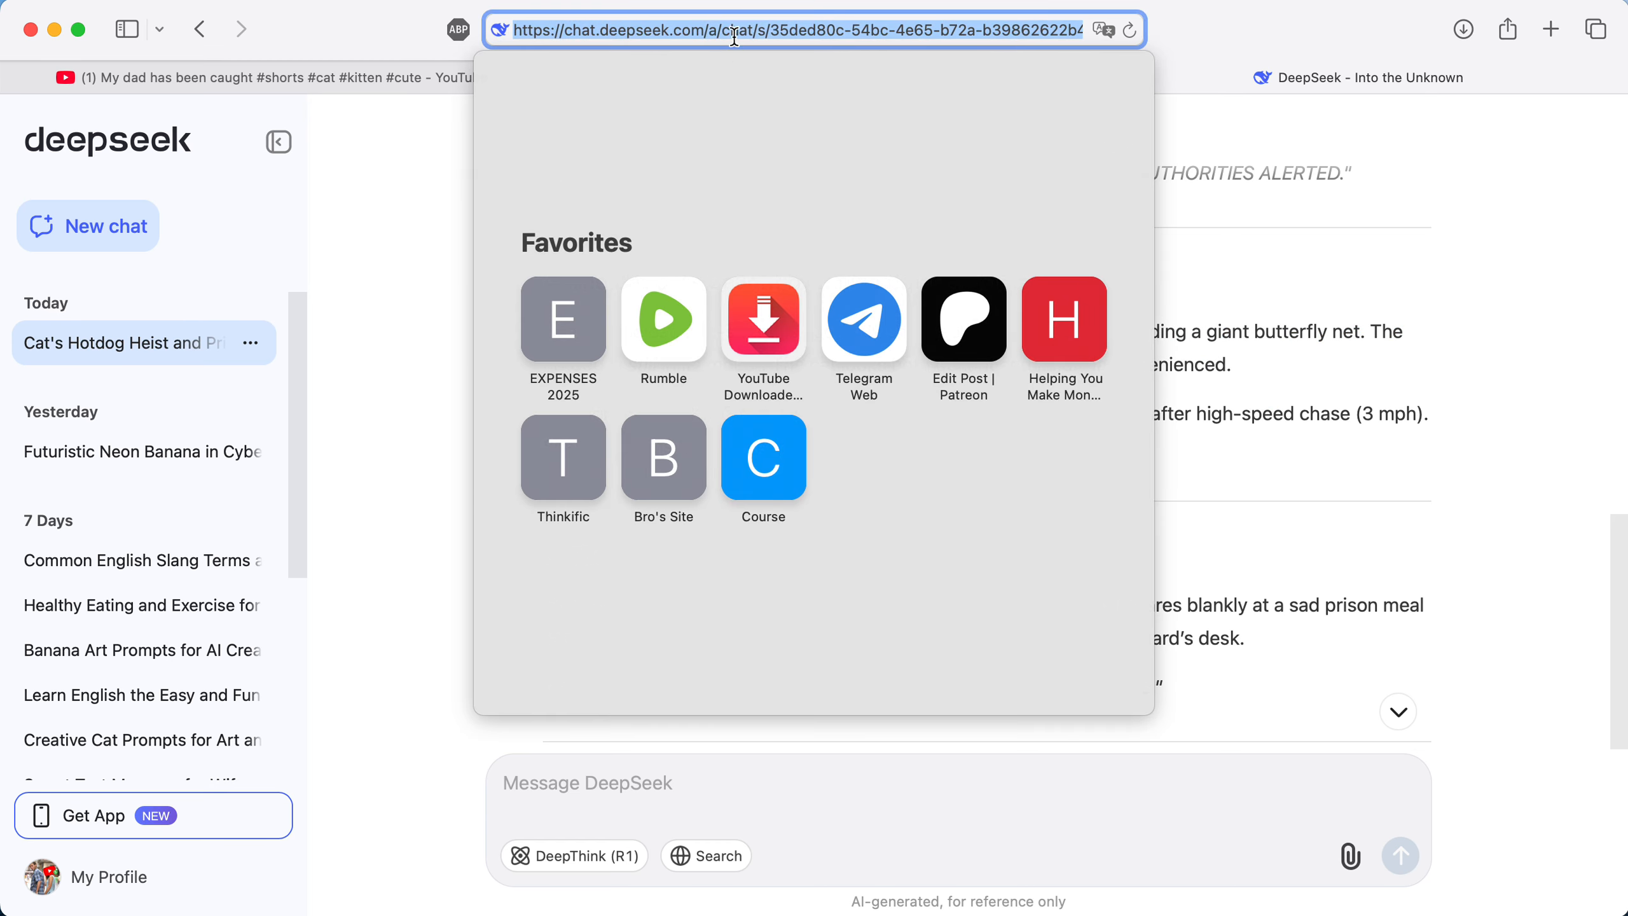
{"action": "key", "text": "Escape"}
{"action": "left_click", "coordinate": [626, 84]}
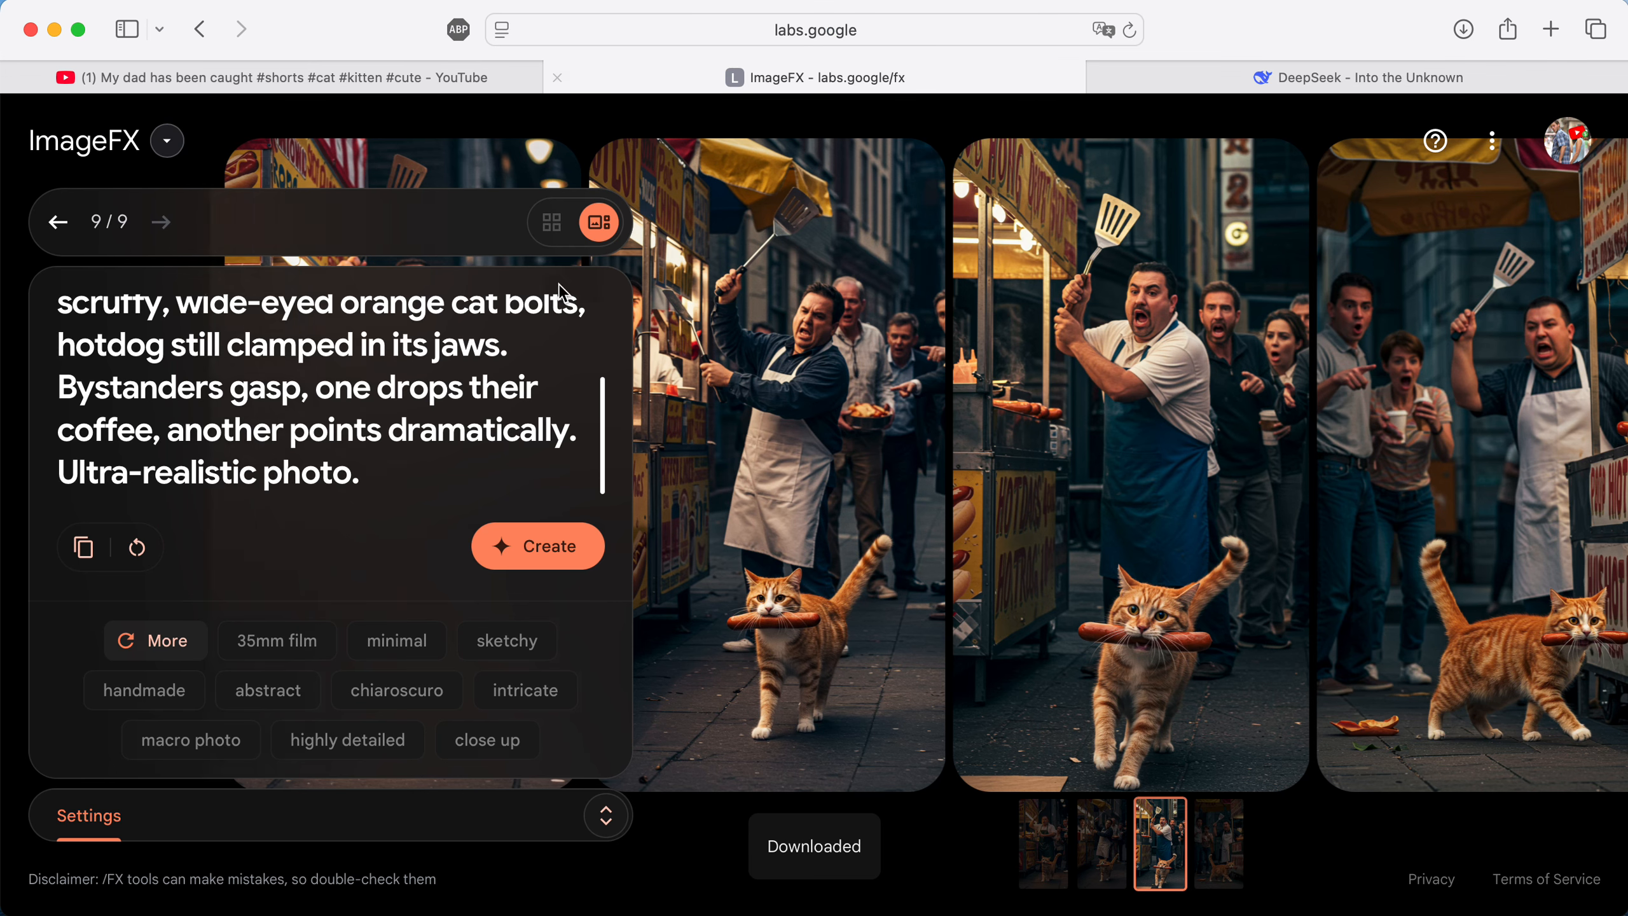
{"action": "key", "text": "super+a"}
{"action": "key", "text": "super+v"}
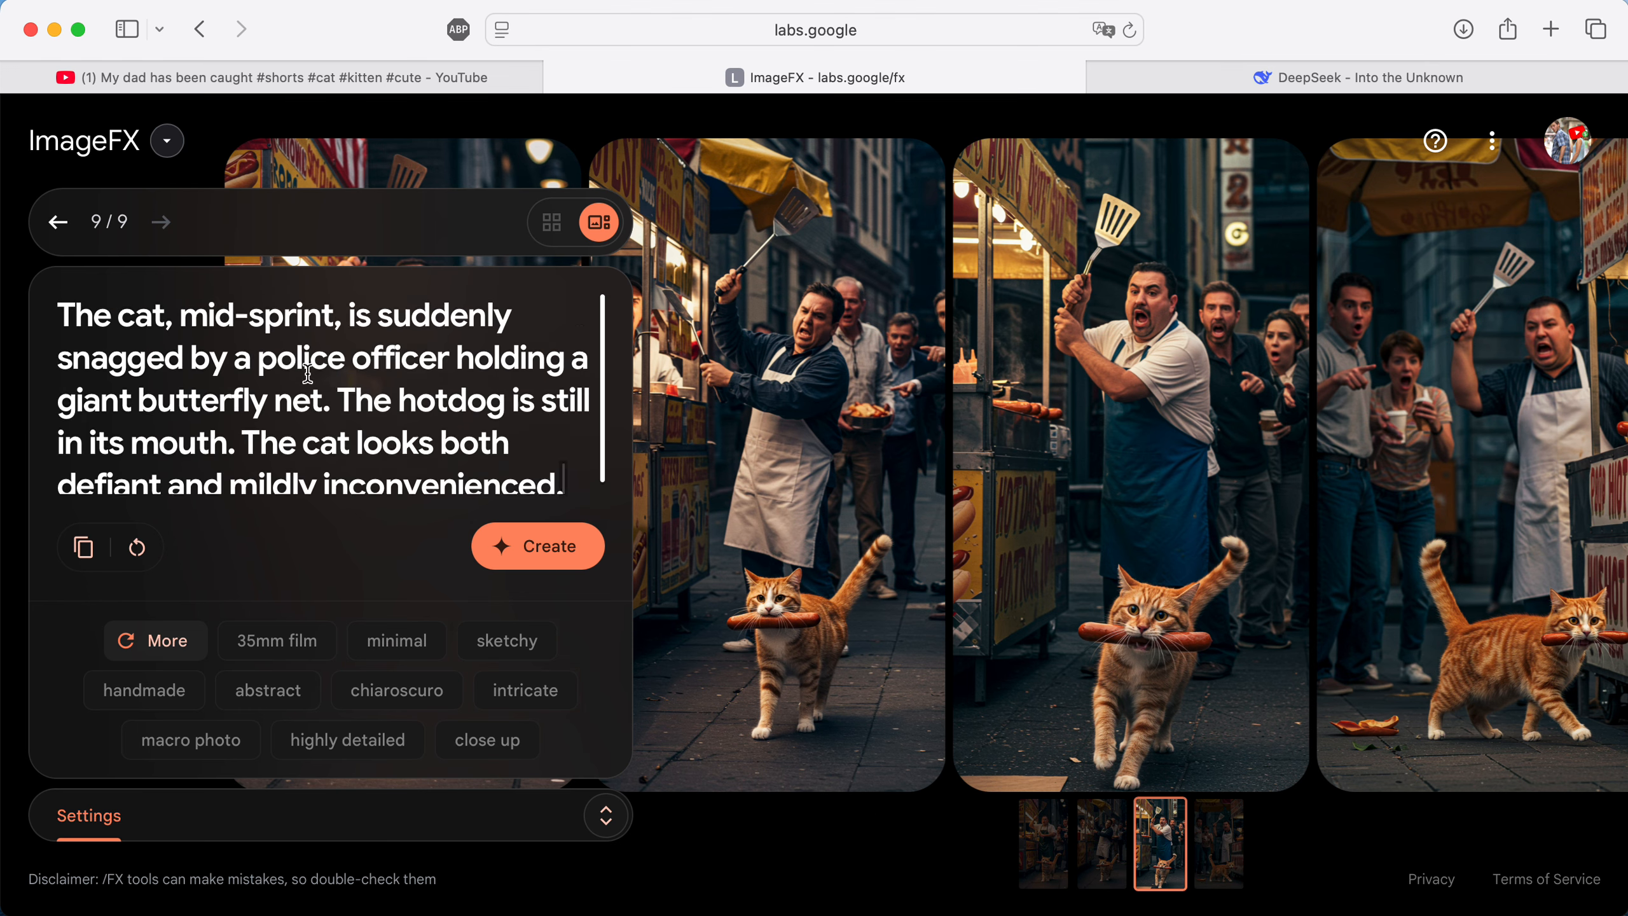
Return to prompt 1 in DeepSeek and copy the phrase "scruffy, wide-eyed orange" for the police capture scene.
{"action": "left_click", "coordinate": [1249, 78]}
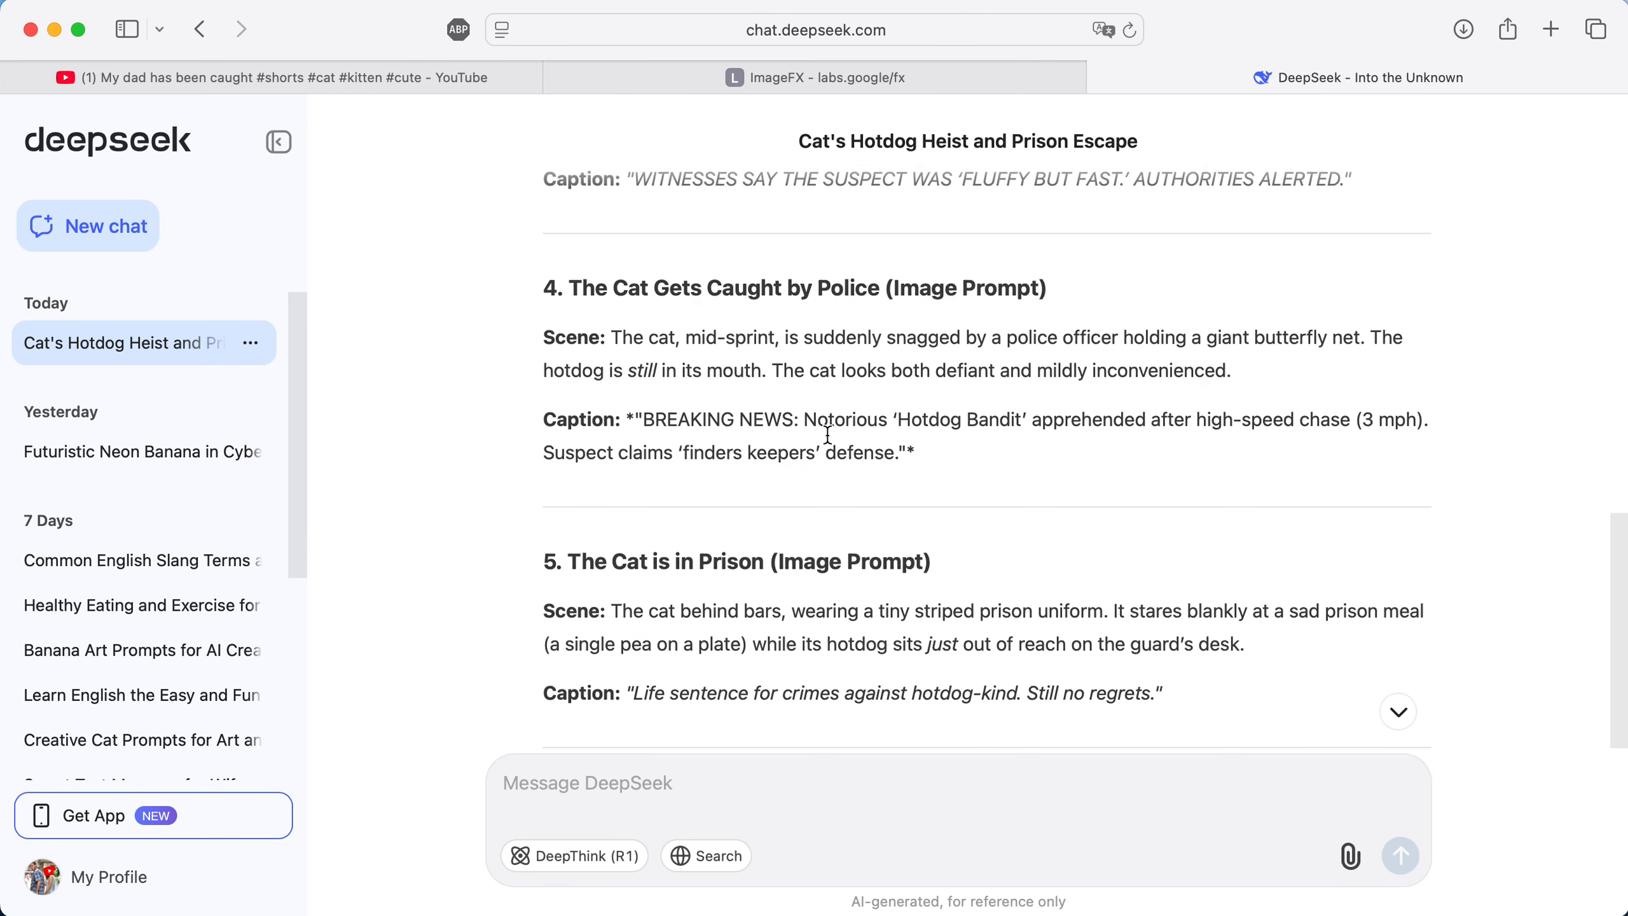
{"action": "scroll", "coordinate": [828, 435], "scroll_direction": "up", "scroll_amount": 5}
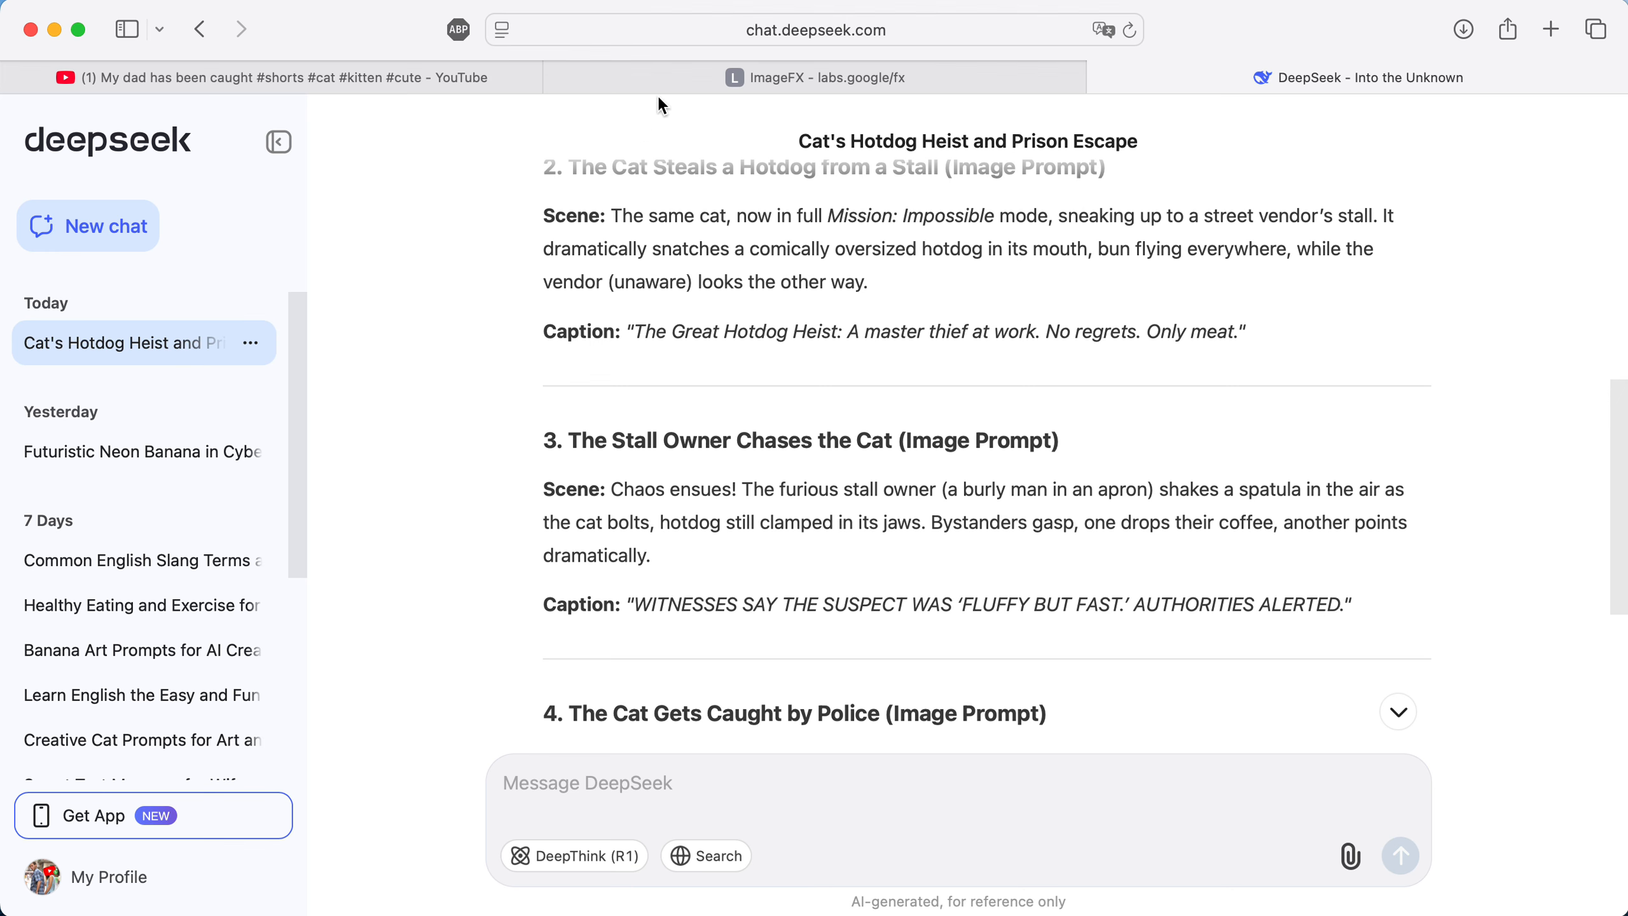
{"action": "scroll", "coordinate": [732, 272], "scroll_direction": "up", "scroll_amount": 5}
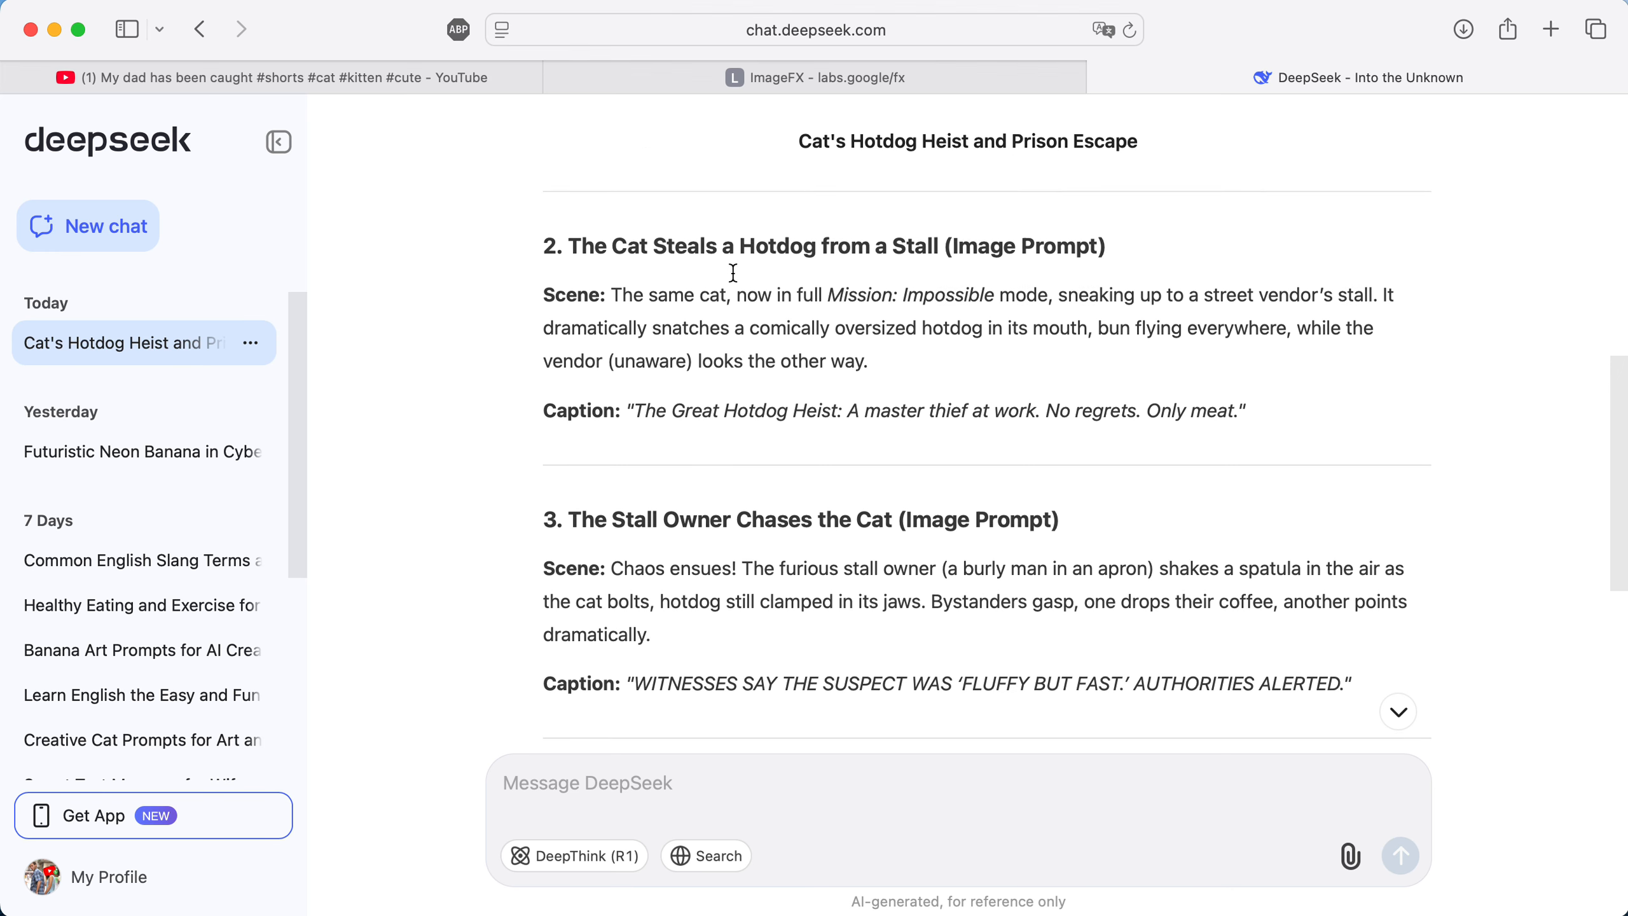
{"action": "scroll", "coordinate": [733, 272], "scroll_direction": "up", "scroll_amount": 2}
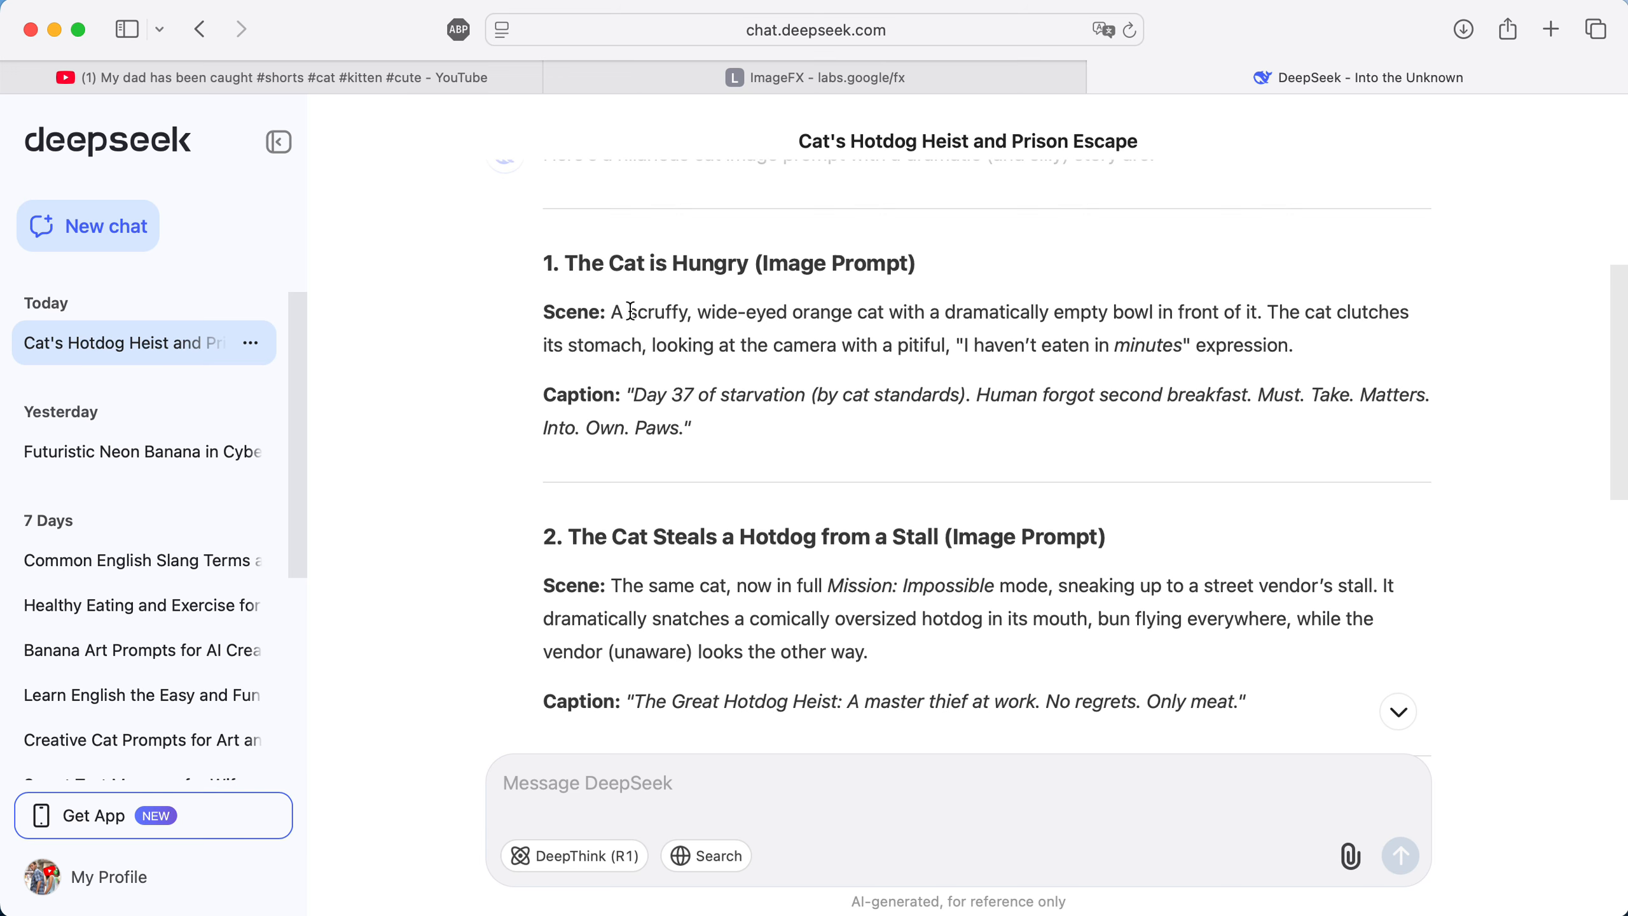
{"action": "left_click_drag", "start_coordinate": [630, 312], "coordinate": [858, 318]}
{"action": "key", "text": "super+c"}
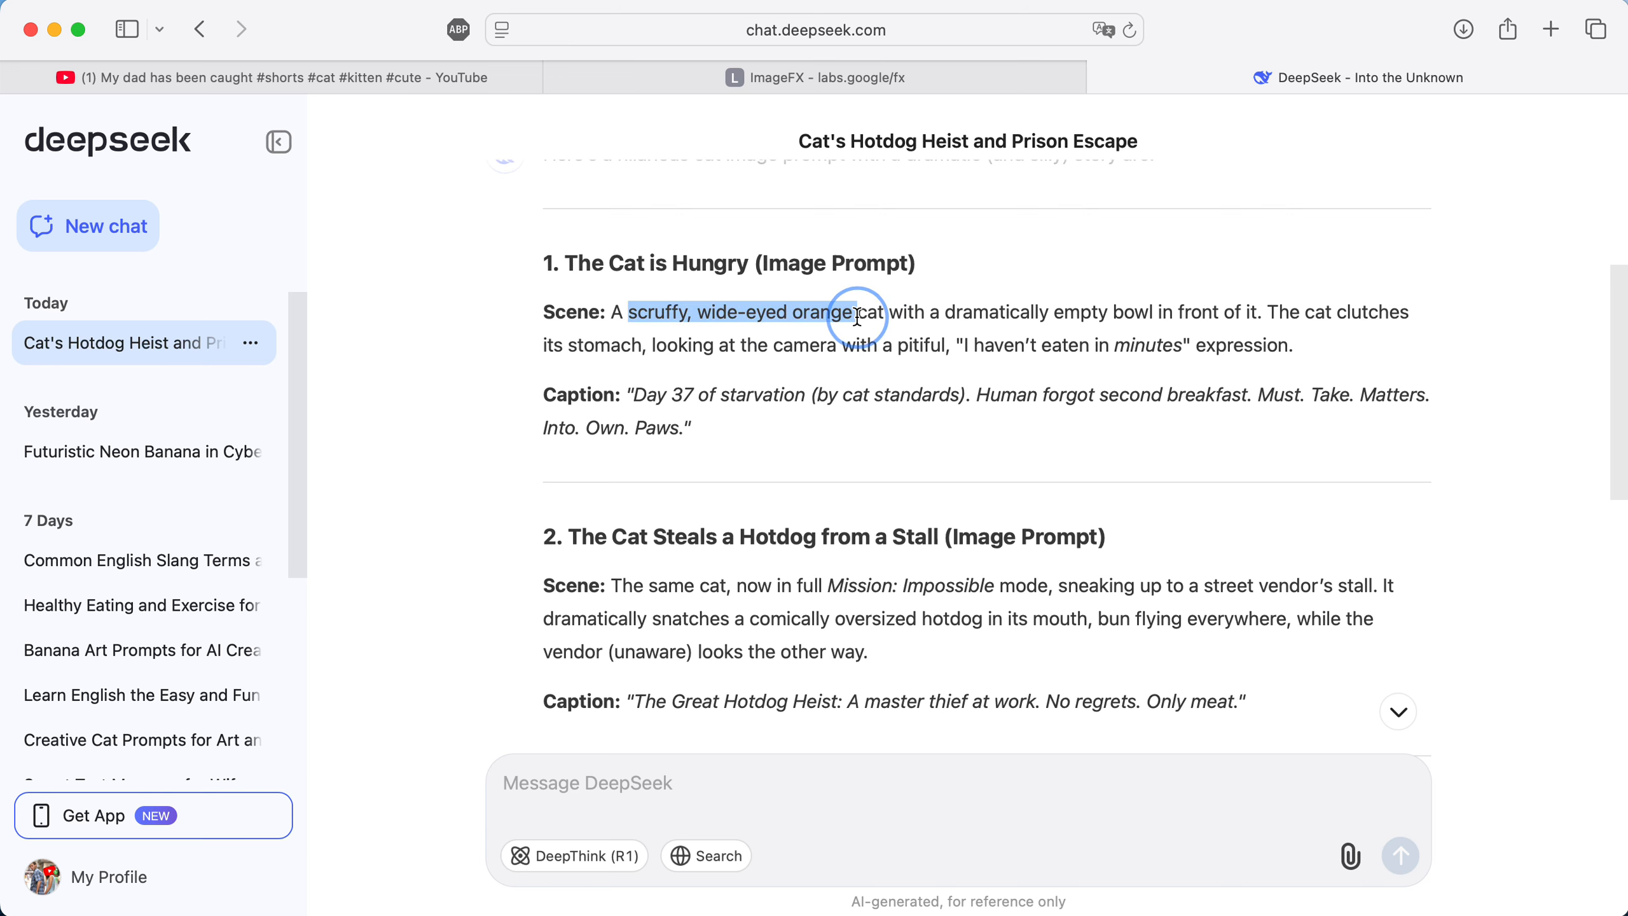
Switch to ImageFX, insert "scruffy, wide-eyed orange" before the first "cat", generate the police capture images, and view the second one.
{"action": "left_click", "coordinate": [687, 80]}
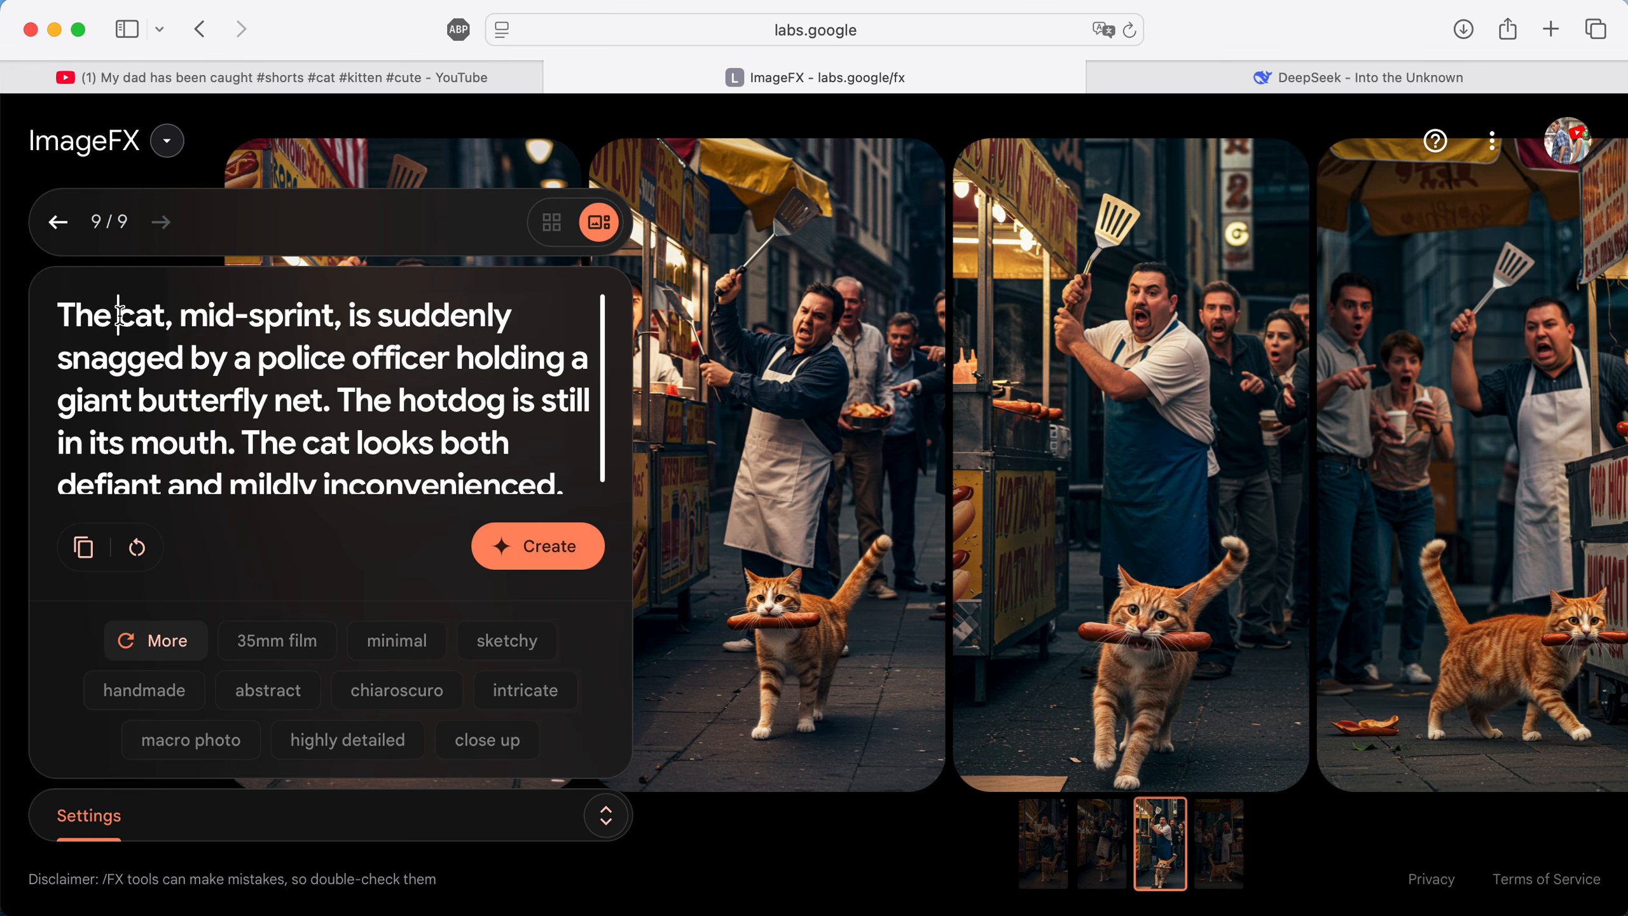
{"action": "key", "text": "super+v"}
{"action": "left_click", "coordinate": [546, 546]}
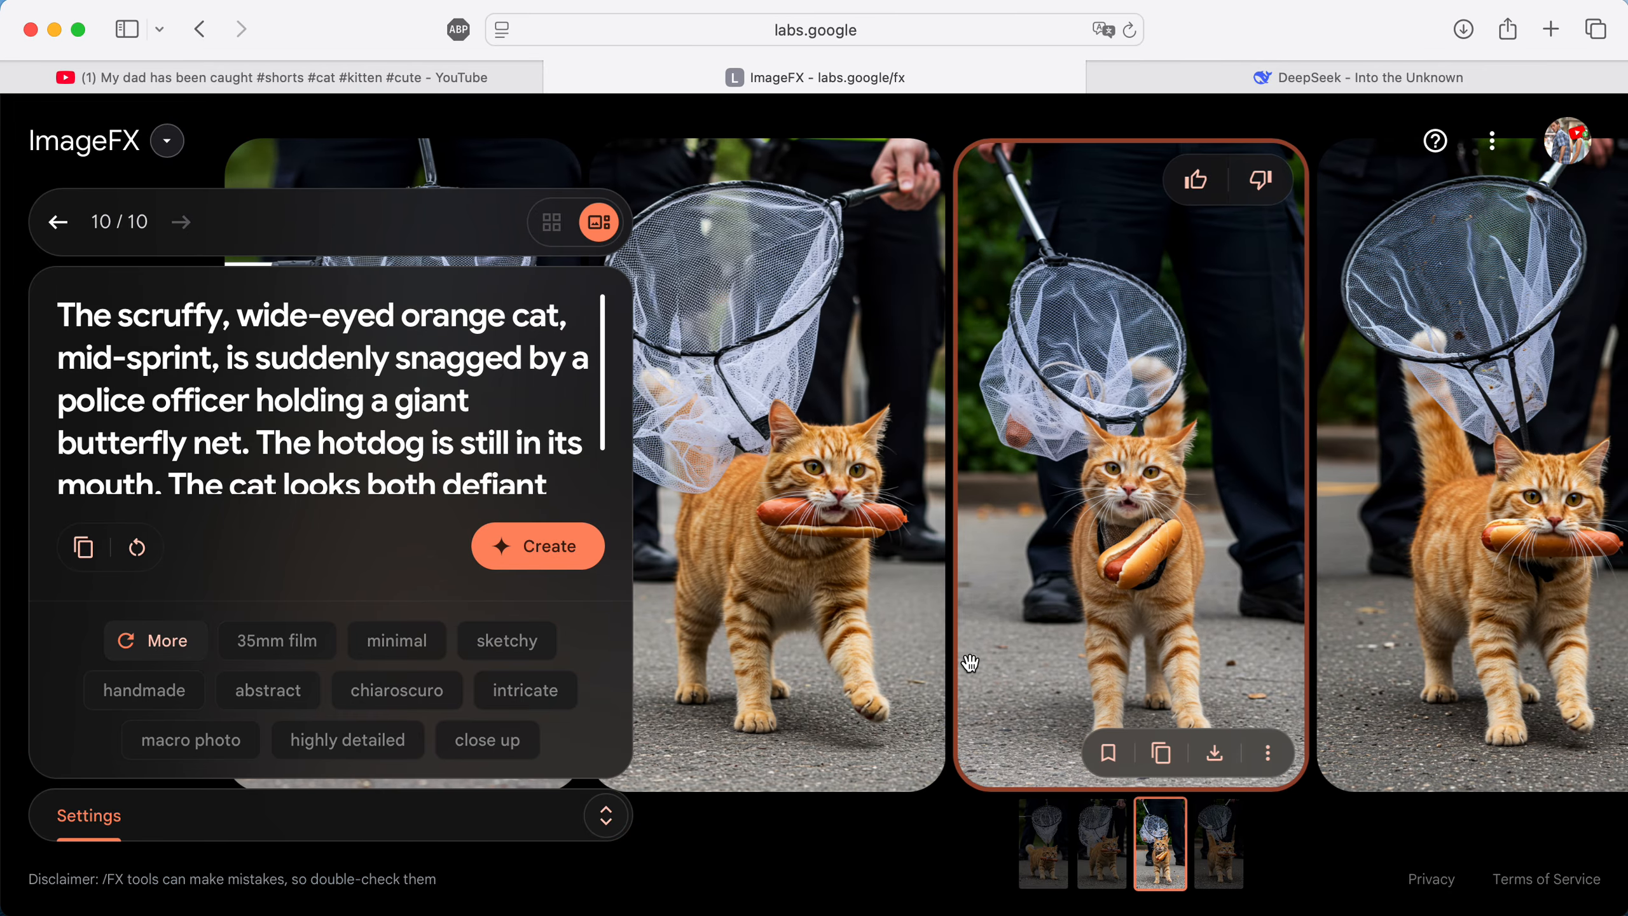
{"action": "left_click", "coordinate": [1101, 853]}
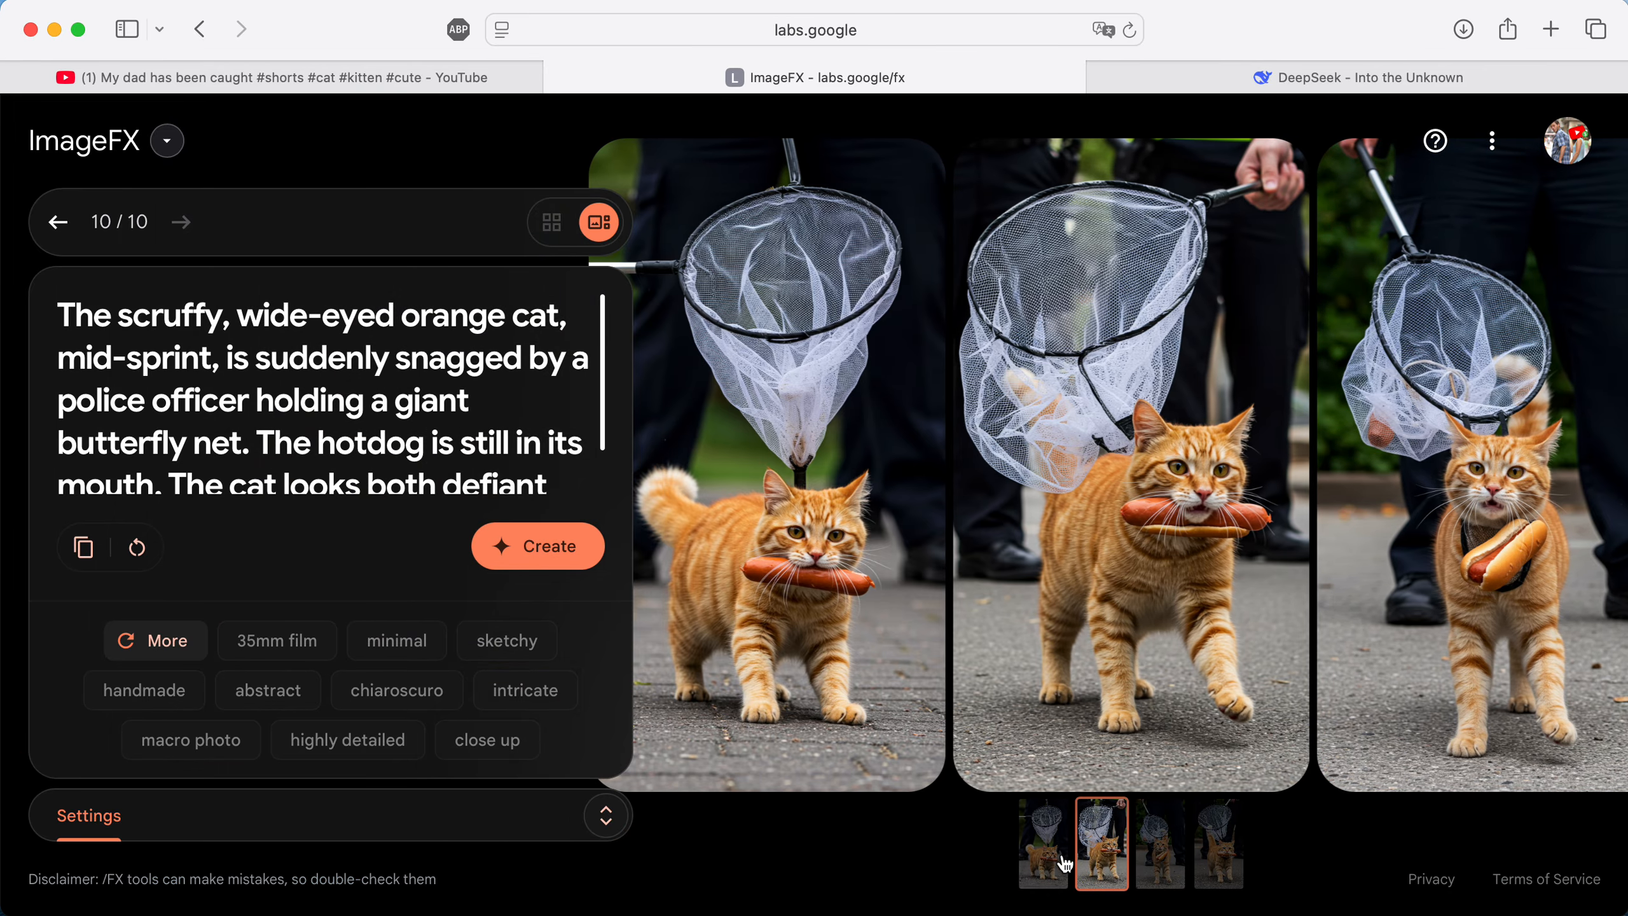
Compare the generated police capture images and download the fourth one.
{"action": "left_click", "coordinate": [1058, 865]}
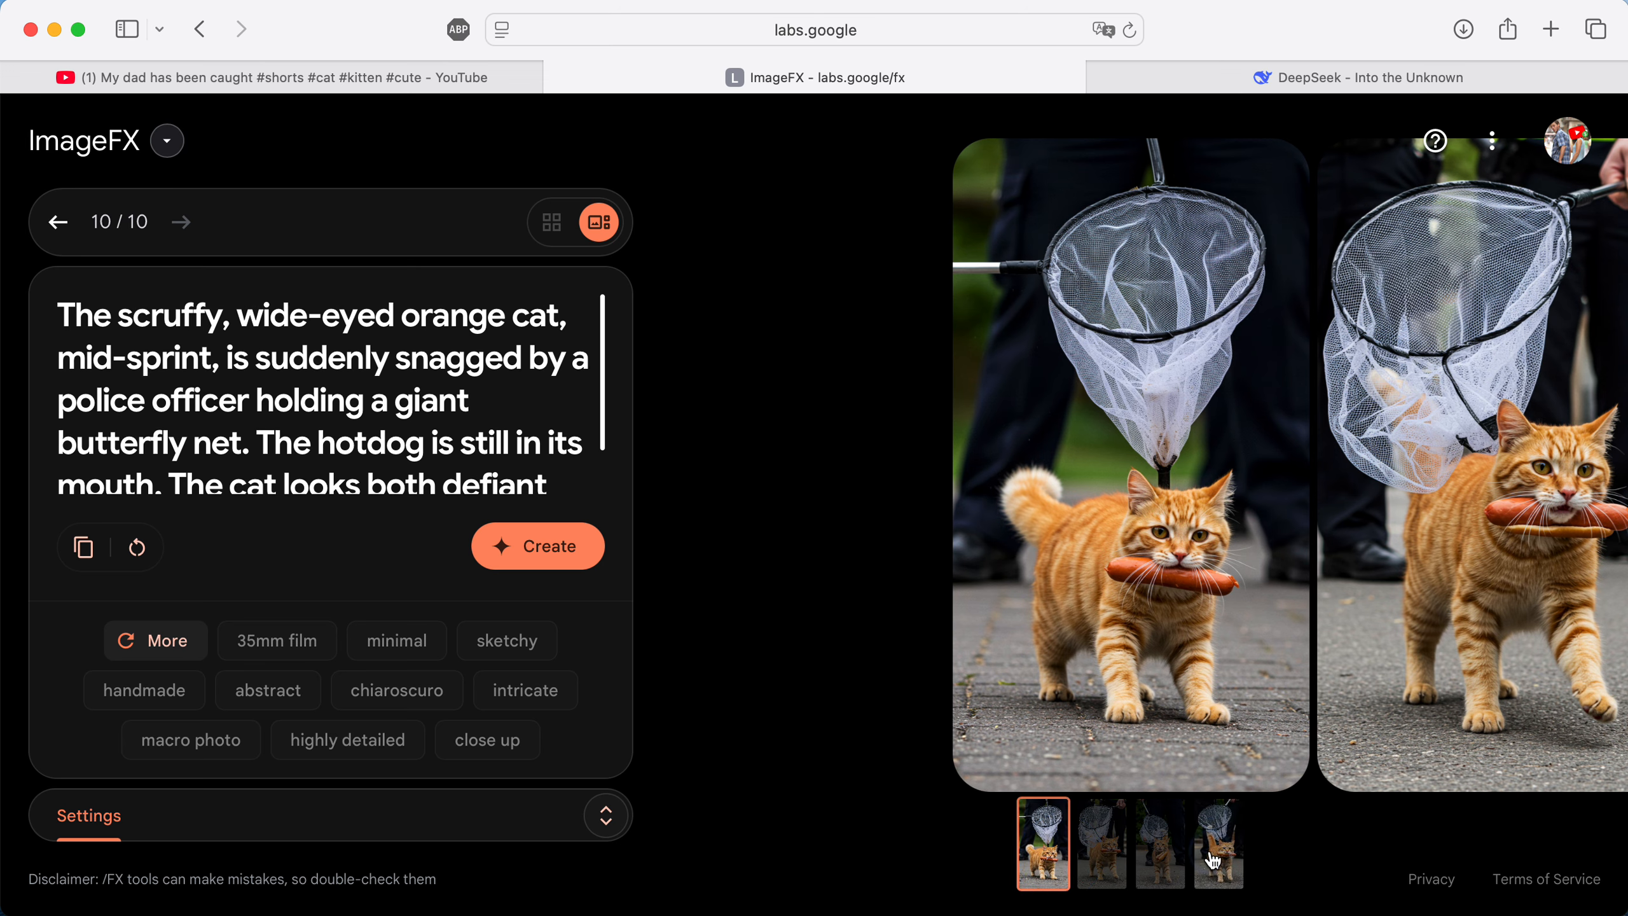
{"action": "left_click", "coordinate": [1221, 862]}
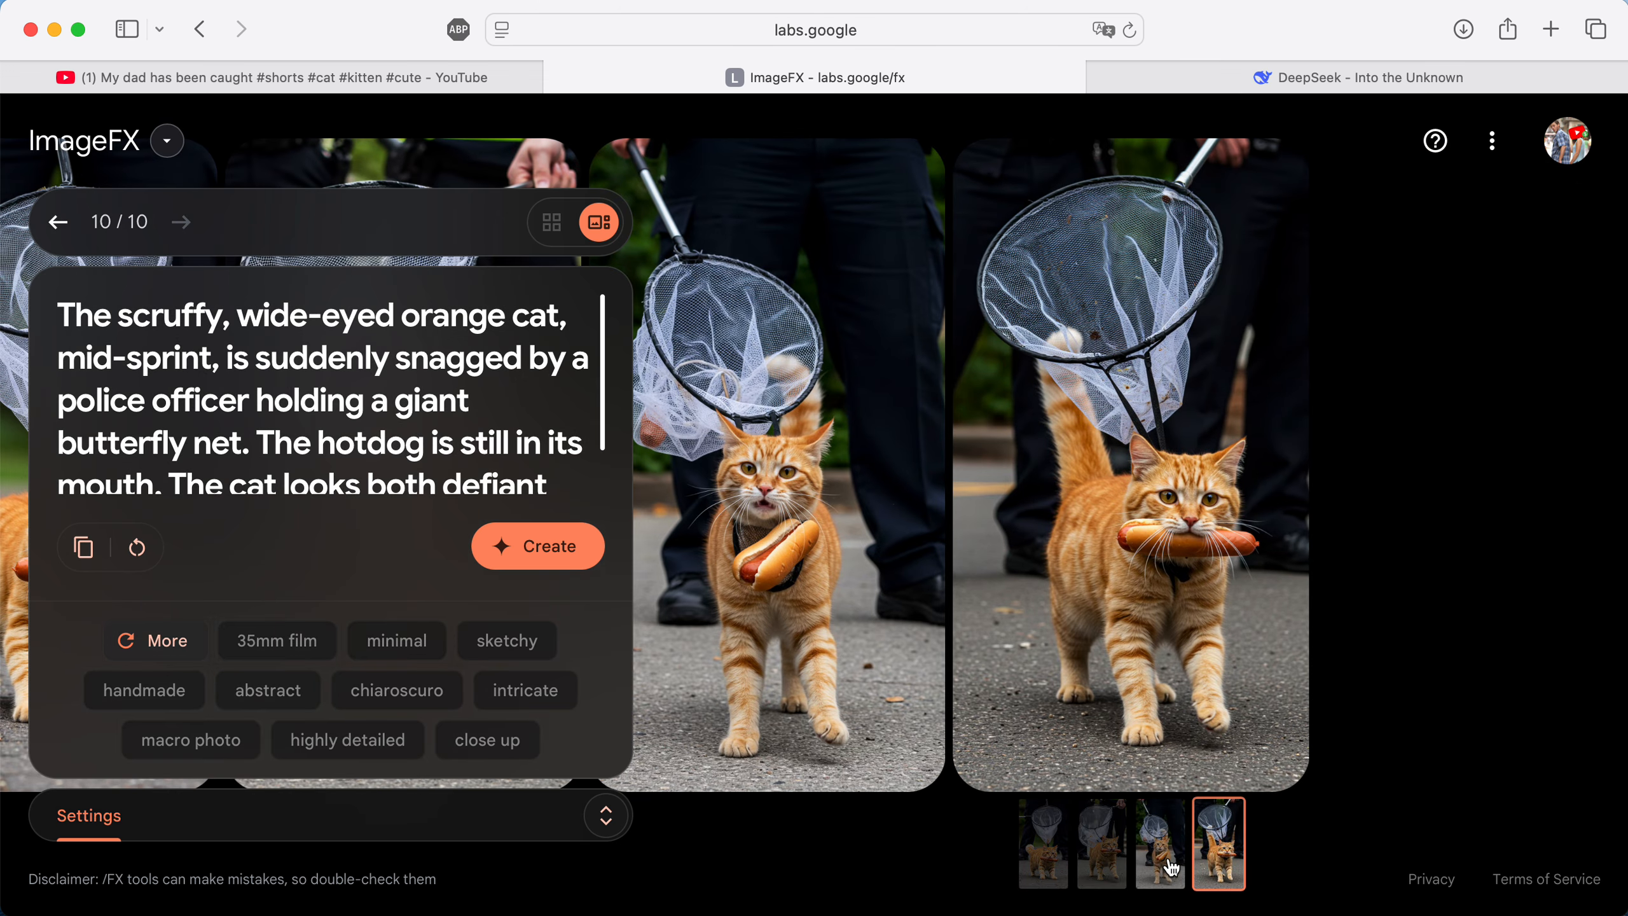
{"action": "mouse_move", "coordinate": [1201, 690]}
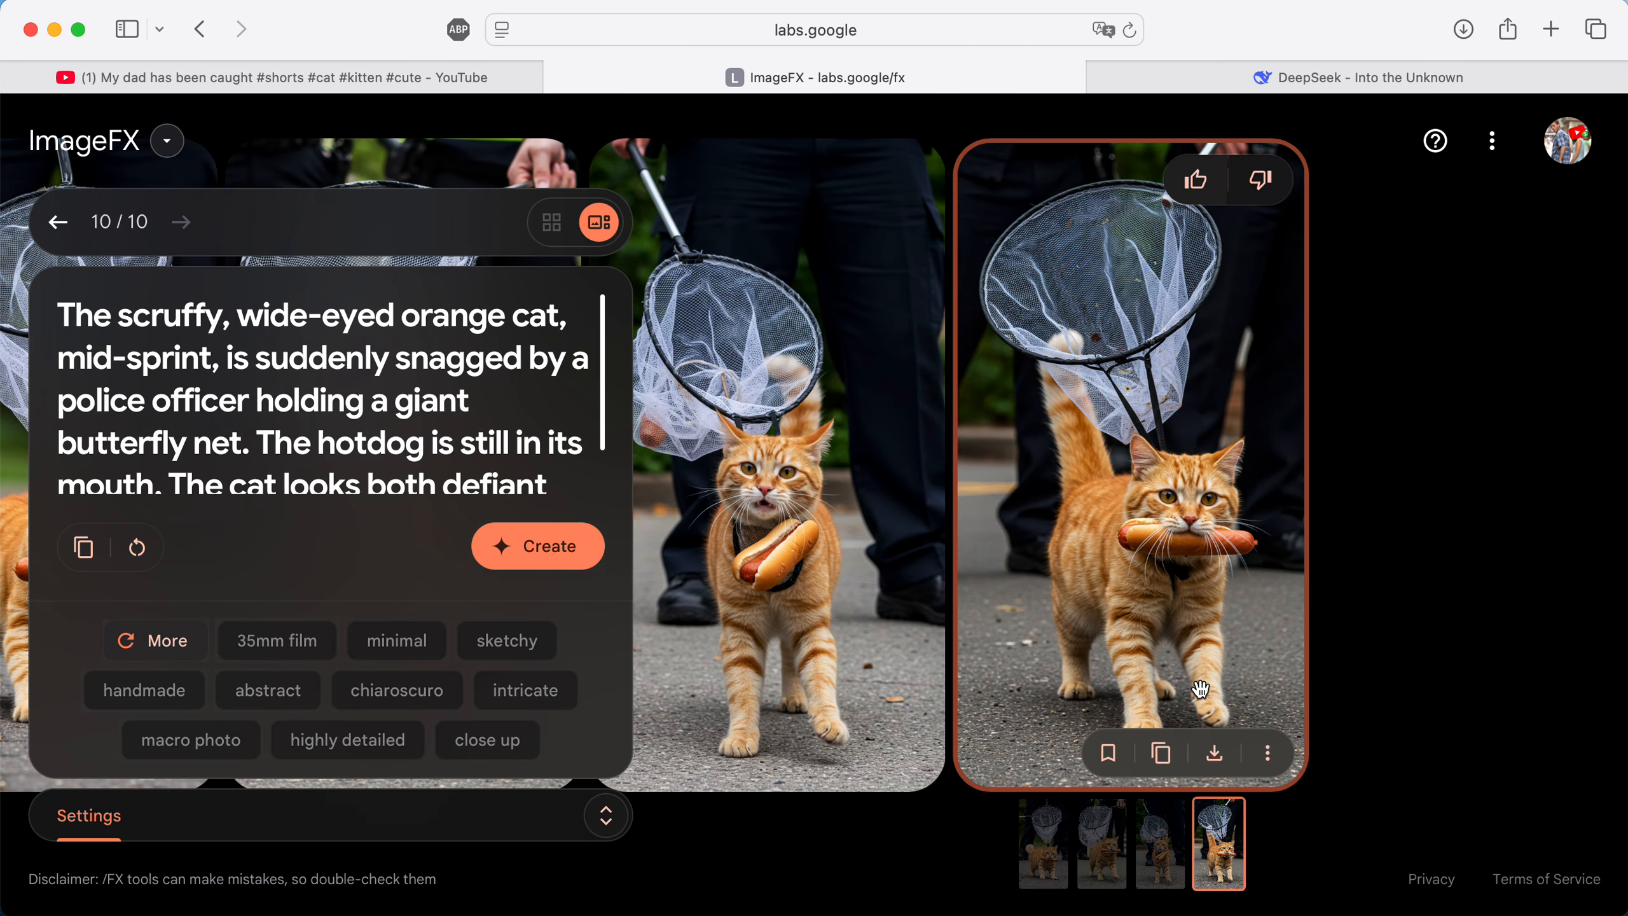
{"action": "left_click", "coordinate": [1216, 756]}
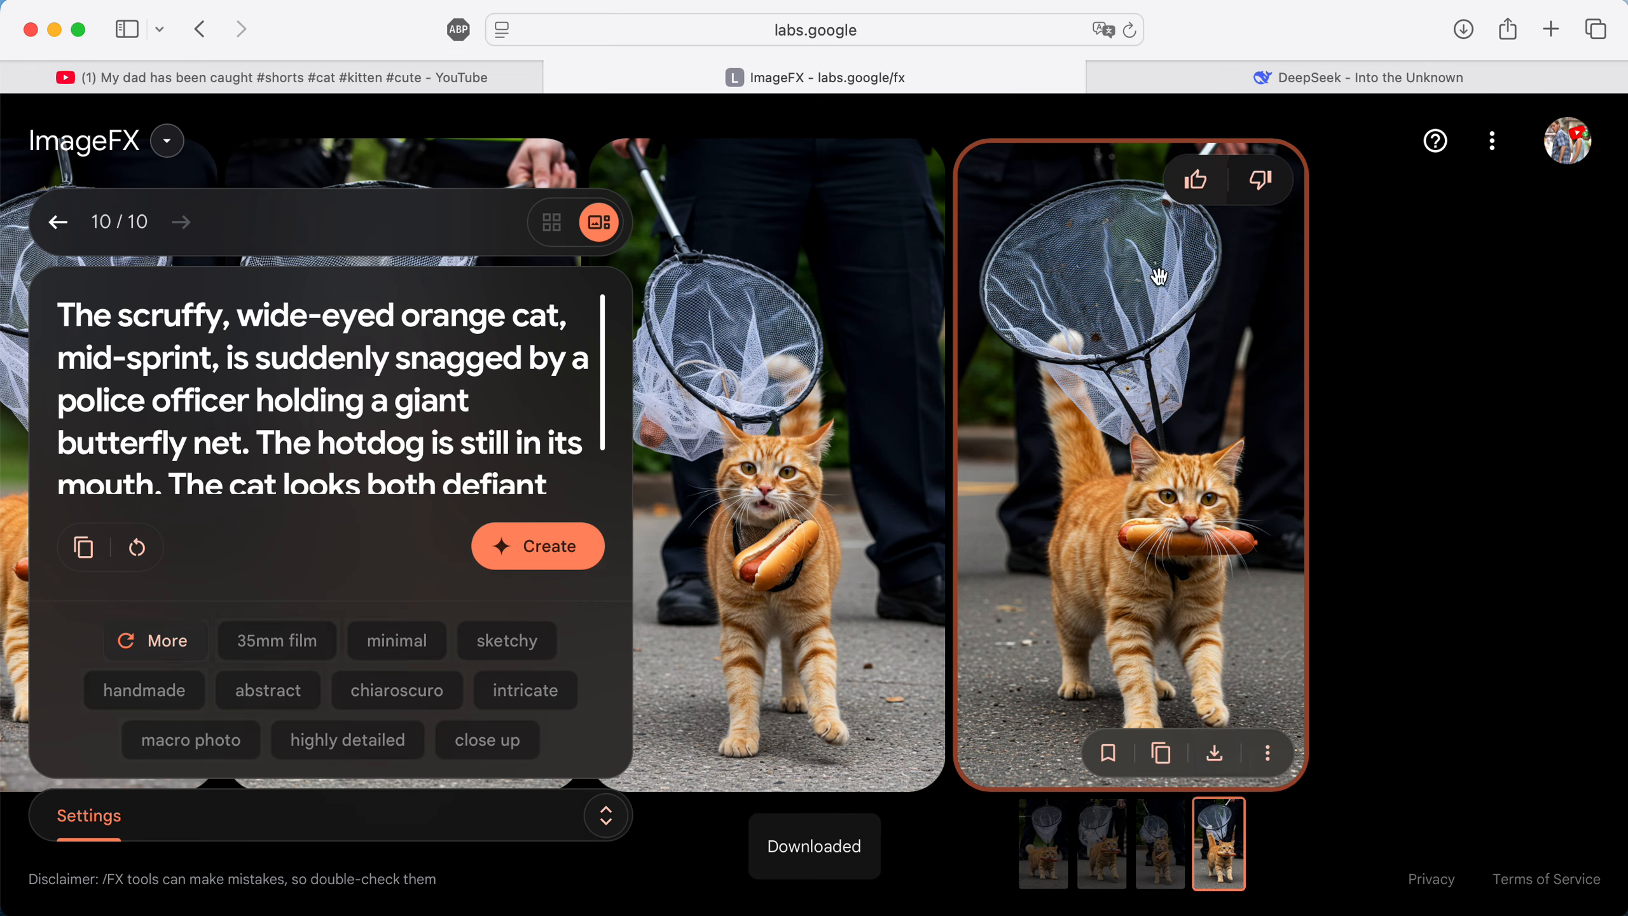
Switch to DeepSeek and copy the scene text of prompt 5, The Cat is in Prison.
{"action": "left_click", "coordinate": [1239, 83]}
{"action": "scroll", "coordinate": [758, 523], "scroll_direction": "down", "scroll_amount": 15}
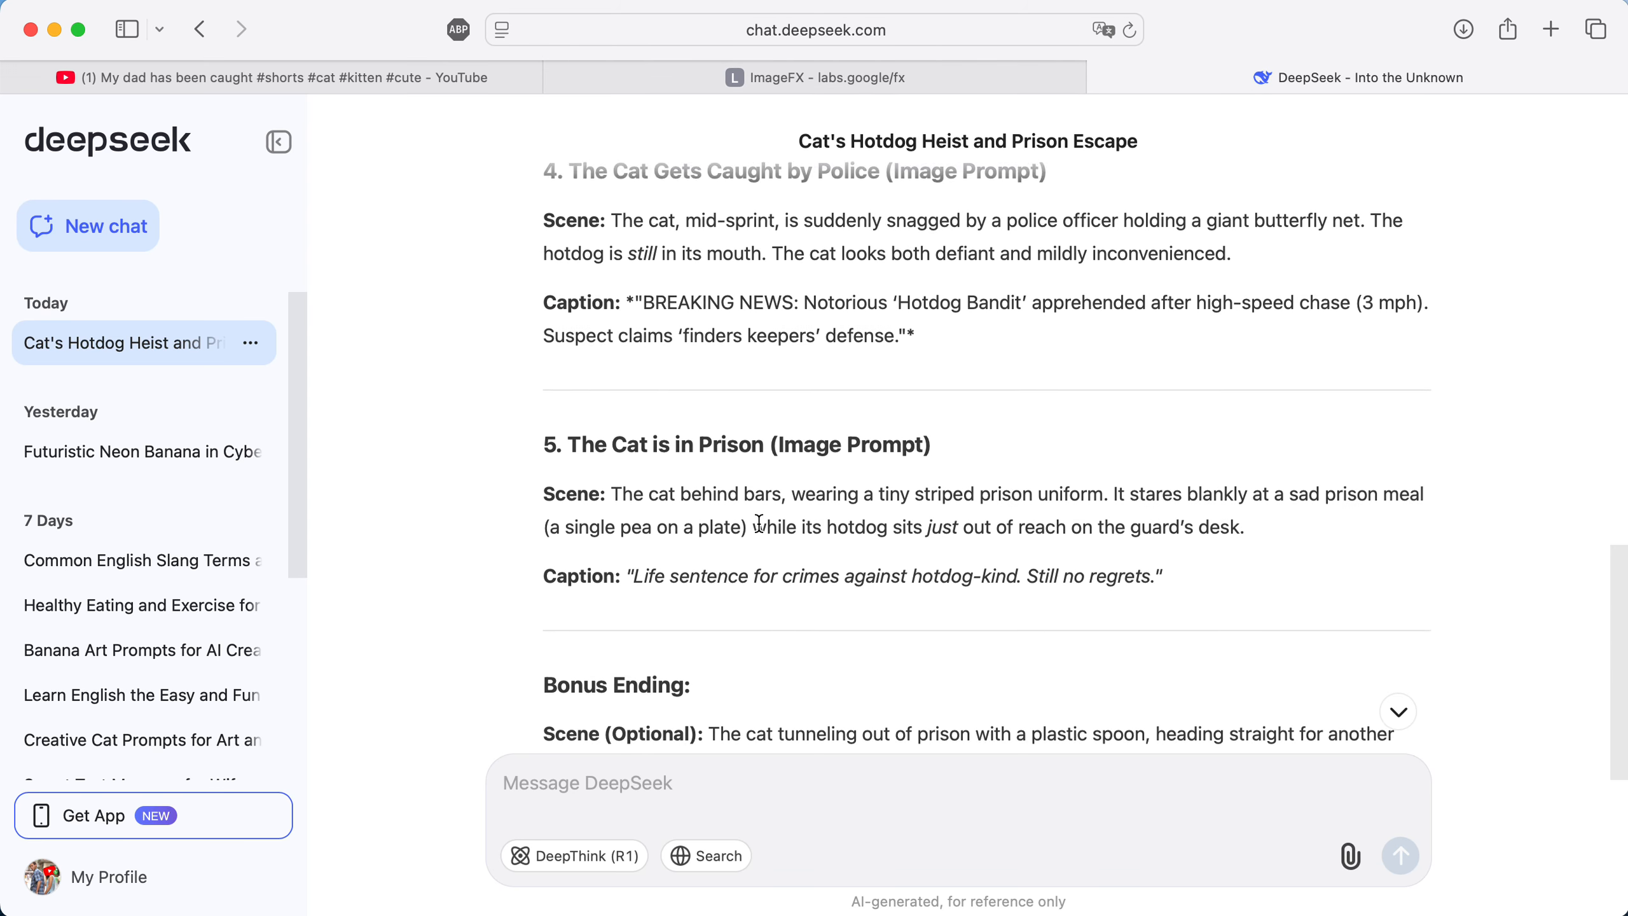
{"action": "scroll", "coordinate": [639, 297], "scroll_direction": "up", "scroll_amount": 2}
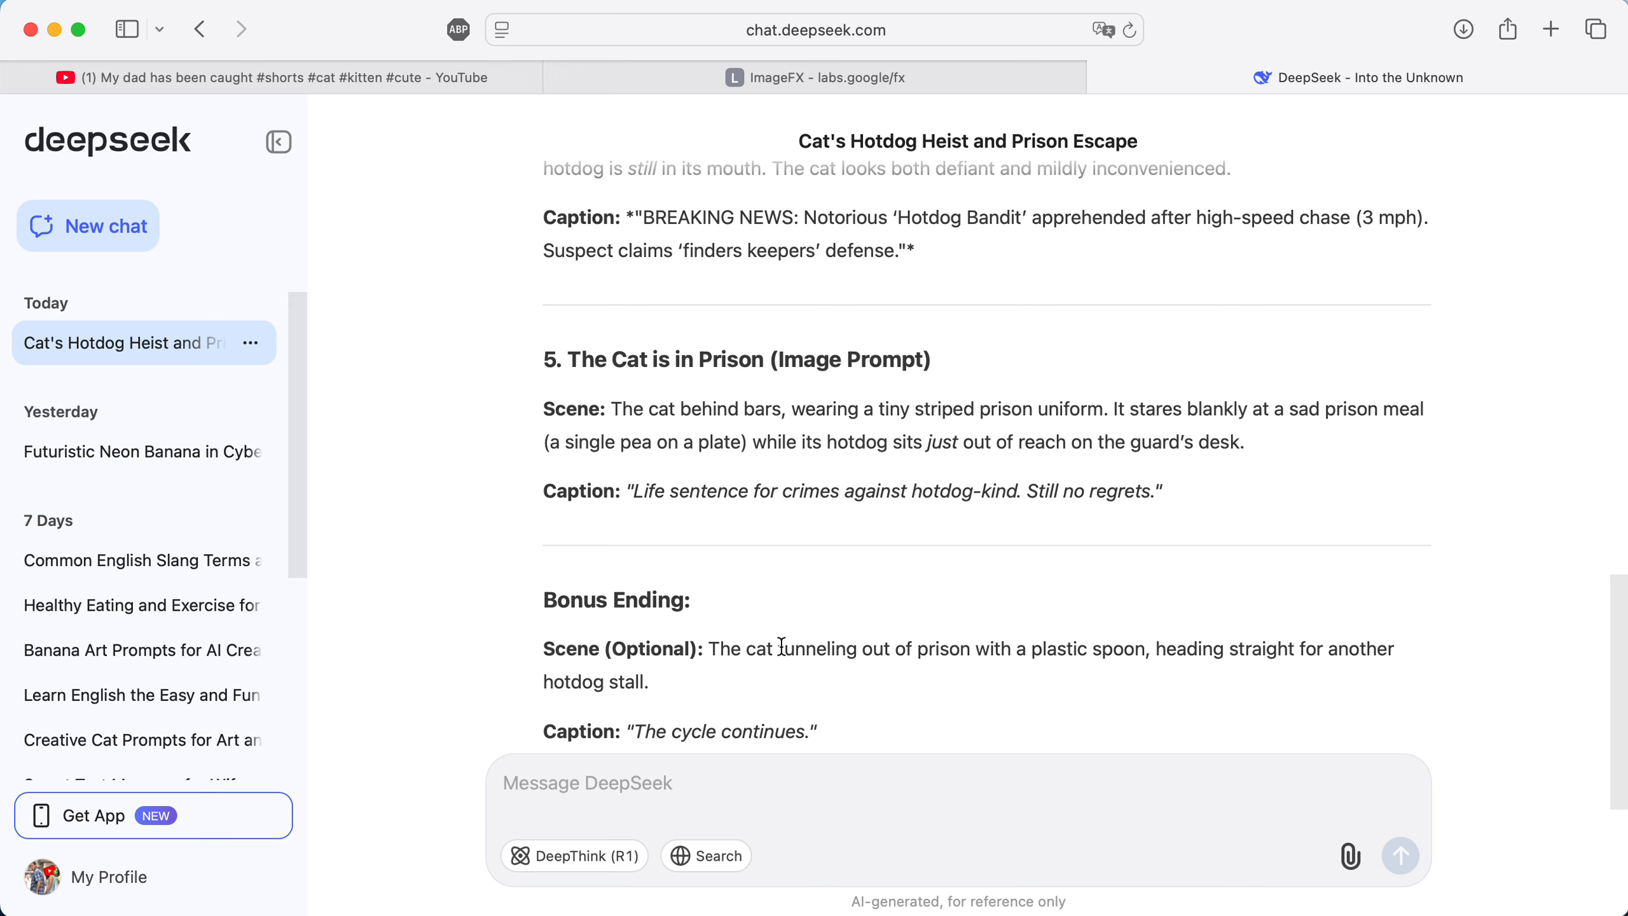
{"action": "left_click_drag", "start_coordinate": [682, 412], "coordinate": [1257, 443]}
{"action": "key", "text": "super+c"}
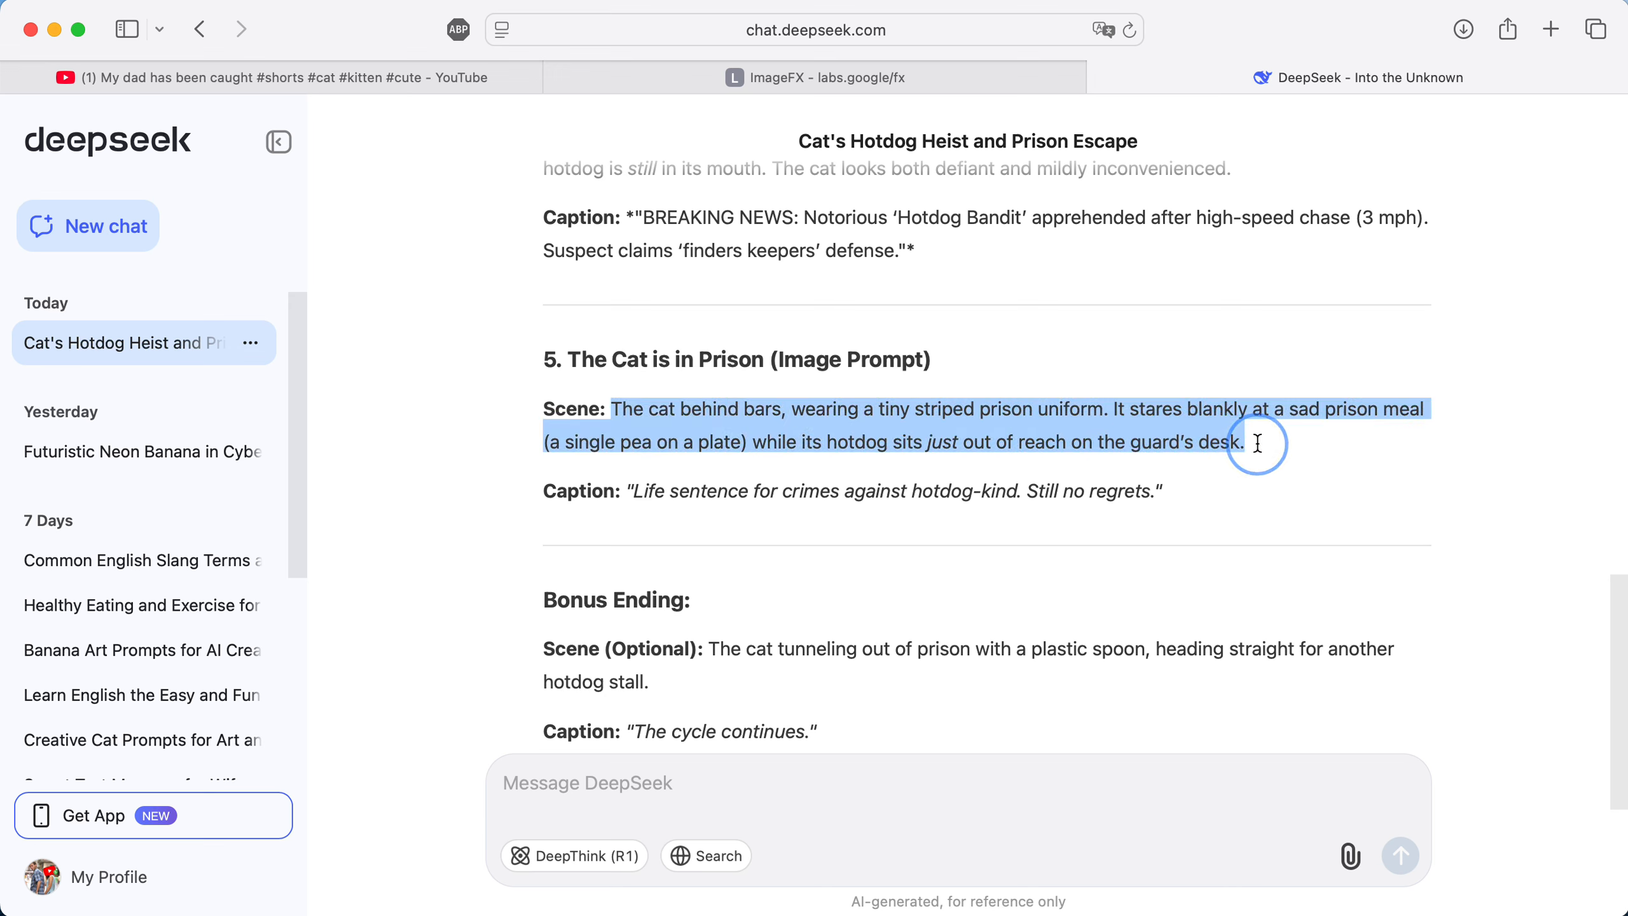
Switch to ImageFX and replace the entire prompt with the copied prison scene.
{"action": "left_click", "coordinate": [667, 65]}
{"action": "triple_click", "coordinate": [380, 371]}
{"action": "key", "text": "super+v"}
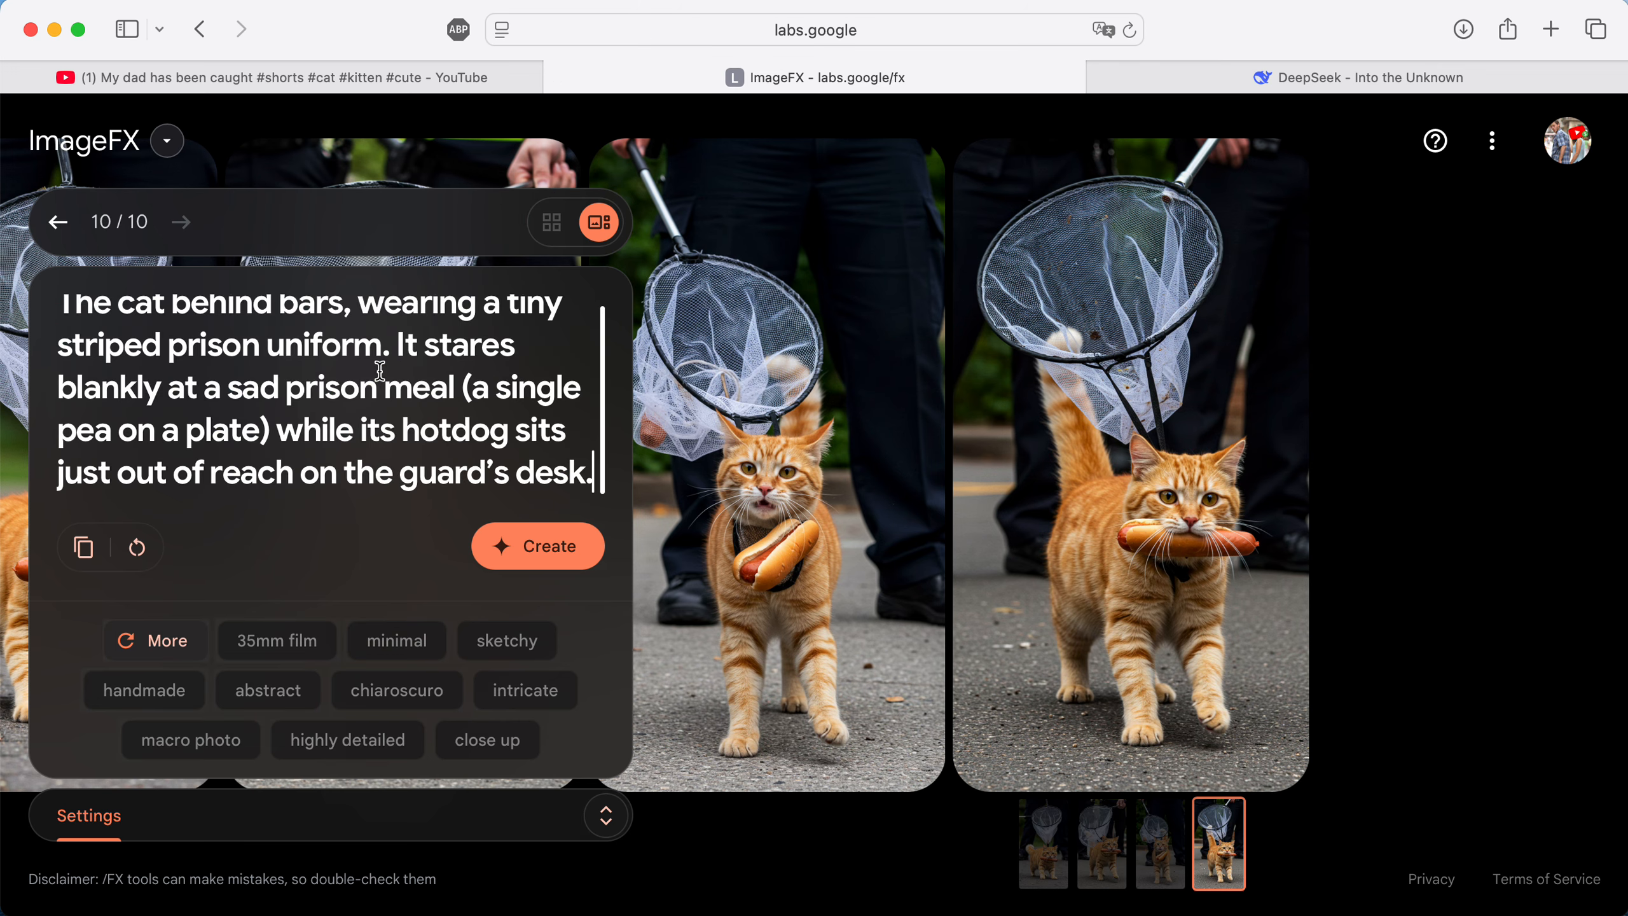
{"action": "scroll", "coordinate": [340, 392], "scroll_direction": "up", "scroll_amount": 1}
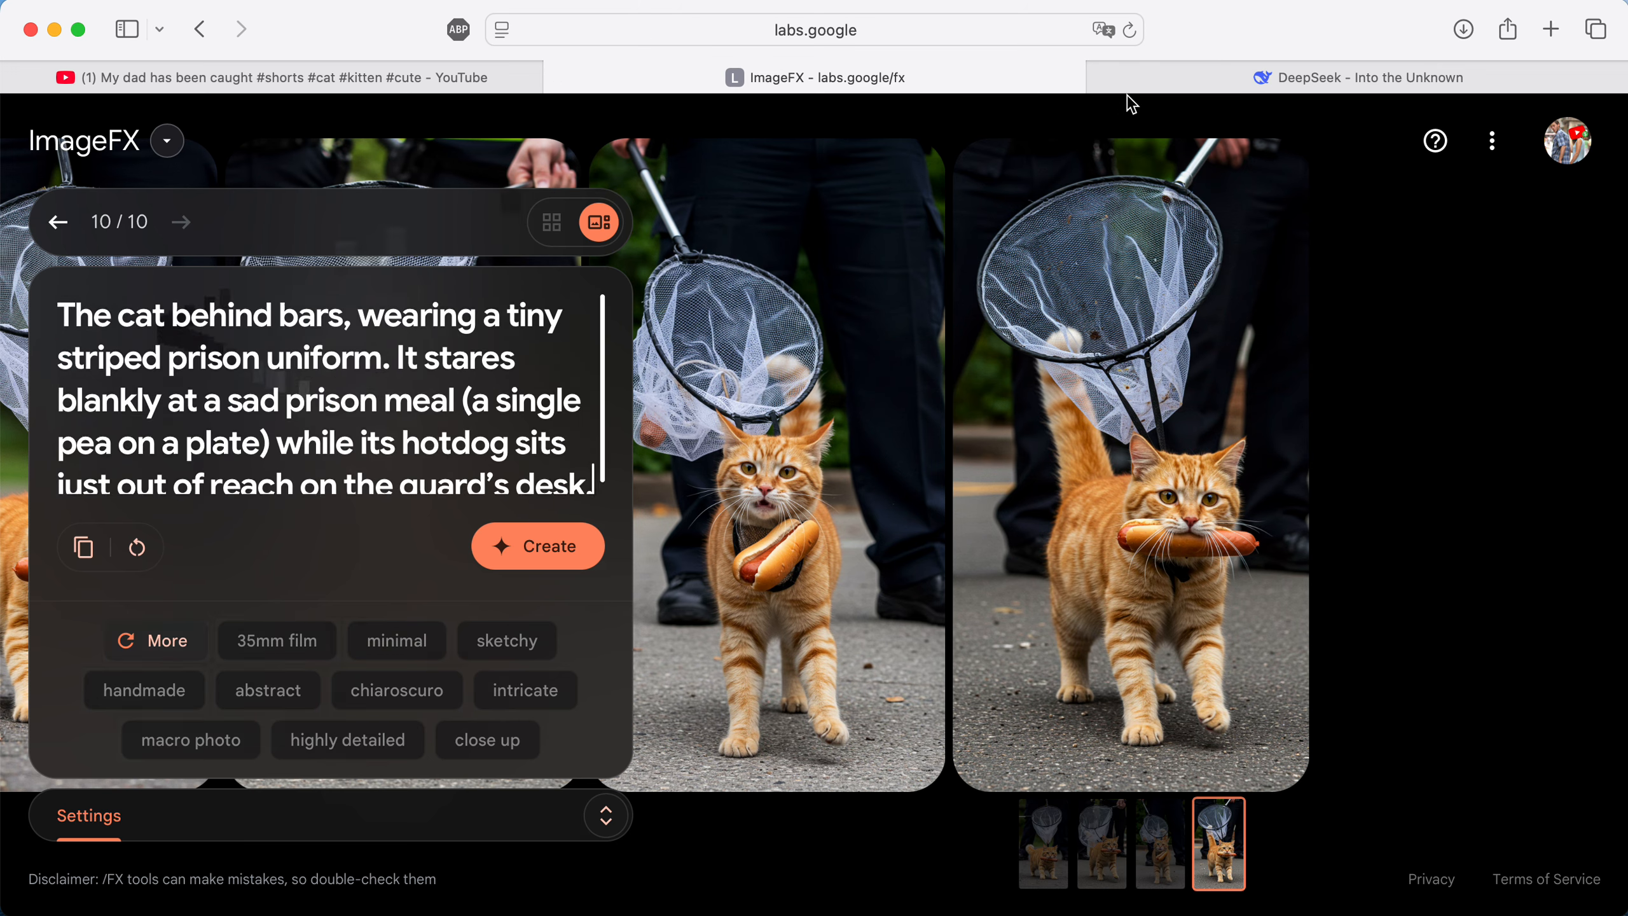
Return to prompt 1 in DeepSeek and copy the phrase "scruffy, wide-eyed orange" for the prison scene.
{"action": "left_click", "coordinate": [1171, 80]}
{"action": "scroll", "coordinate": [982, 336], "scroll_direction": "up", "scroll_amount": 10}
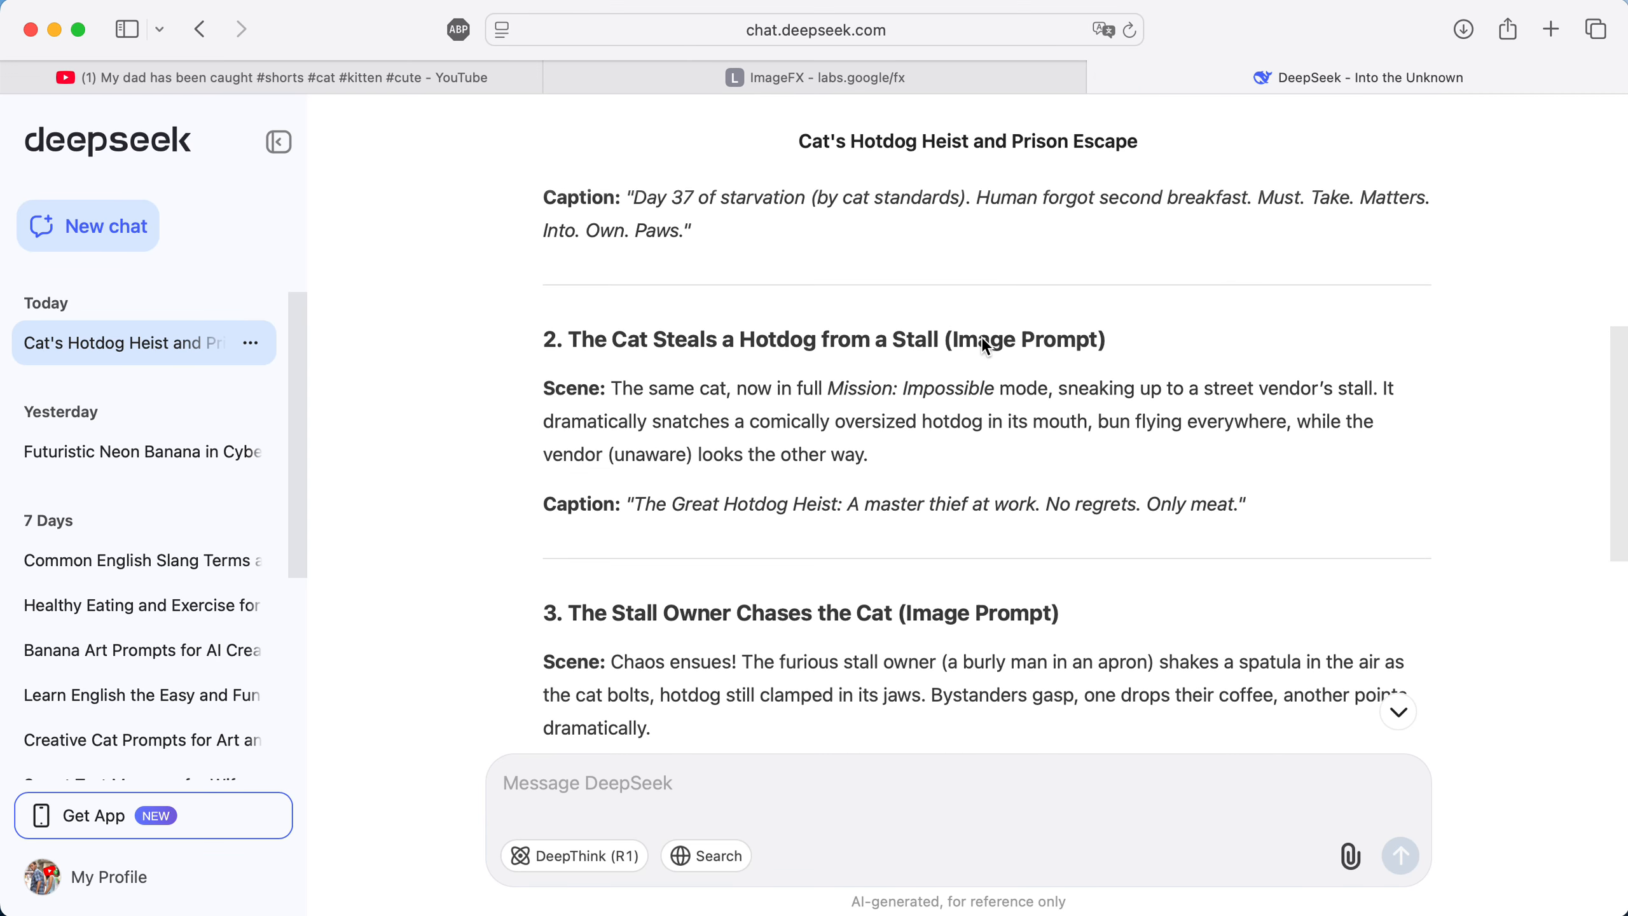
{"action": "scroll", "coordinate": [982, 336], "scroll_direction": "up", "scroll_amount": 5}
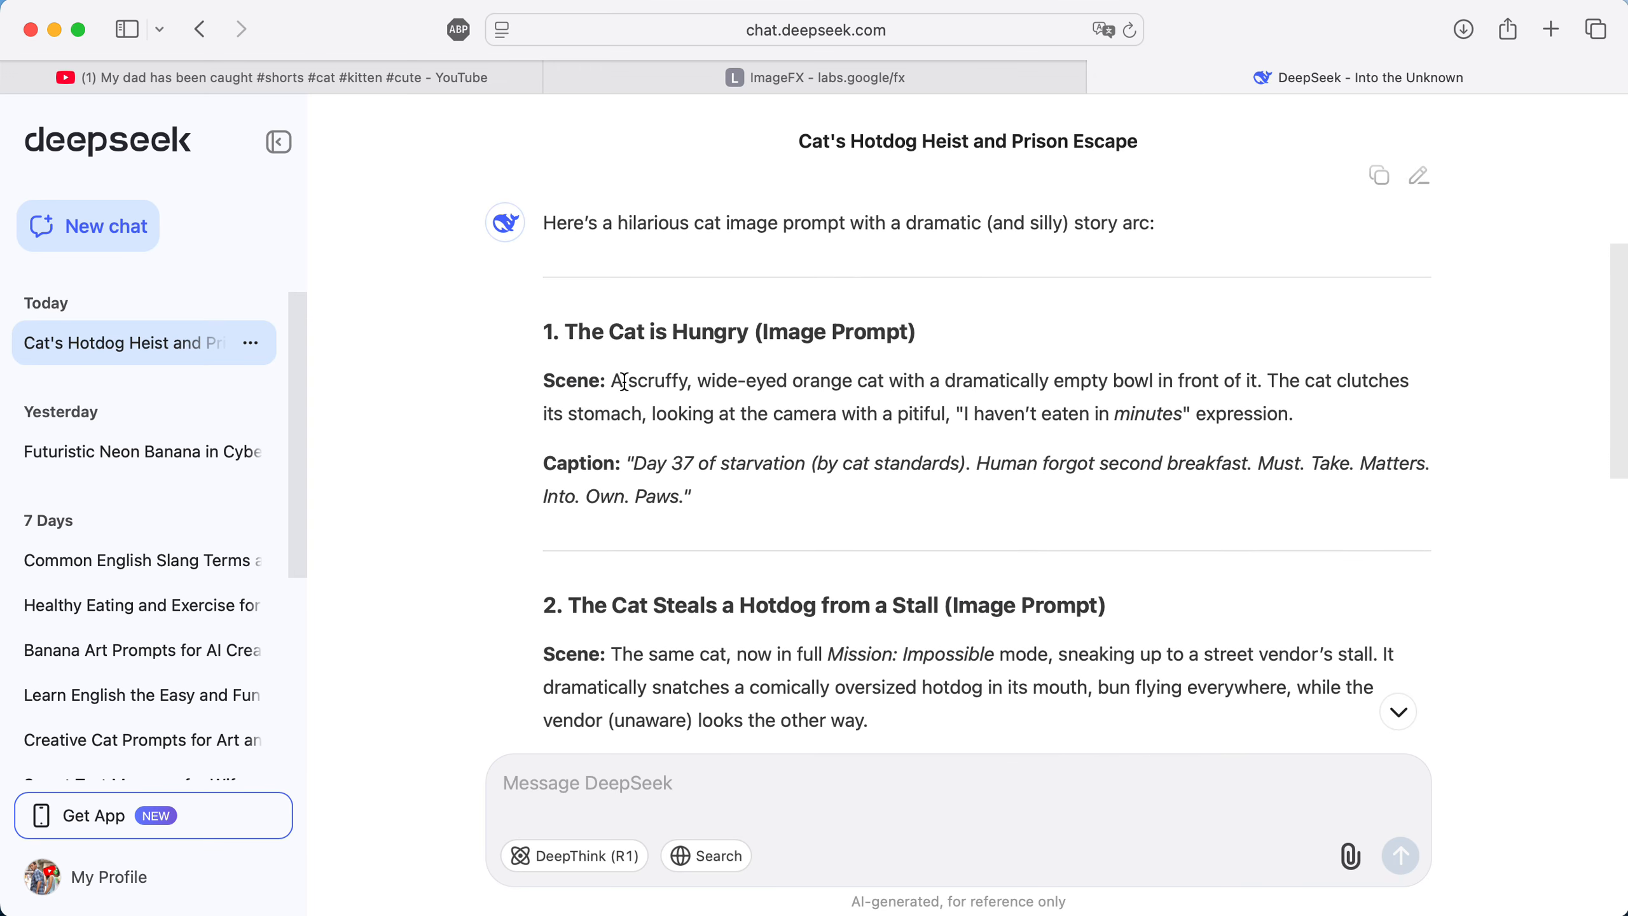
{"action": "left_click_drag", "start_coordinate": [670, 377], "coordinate": [844, 390]}
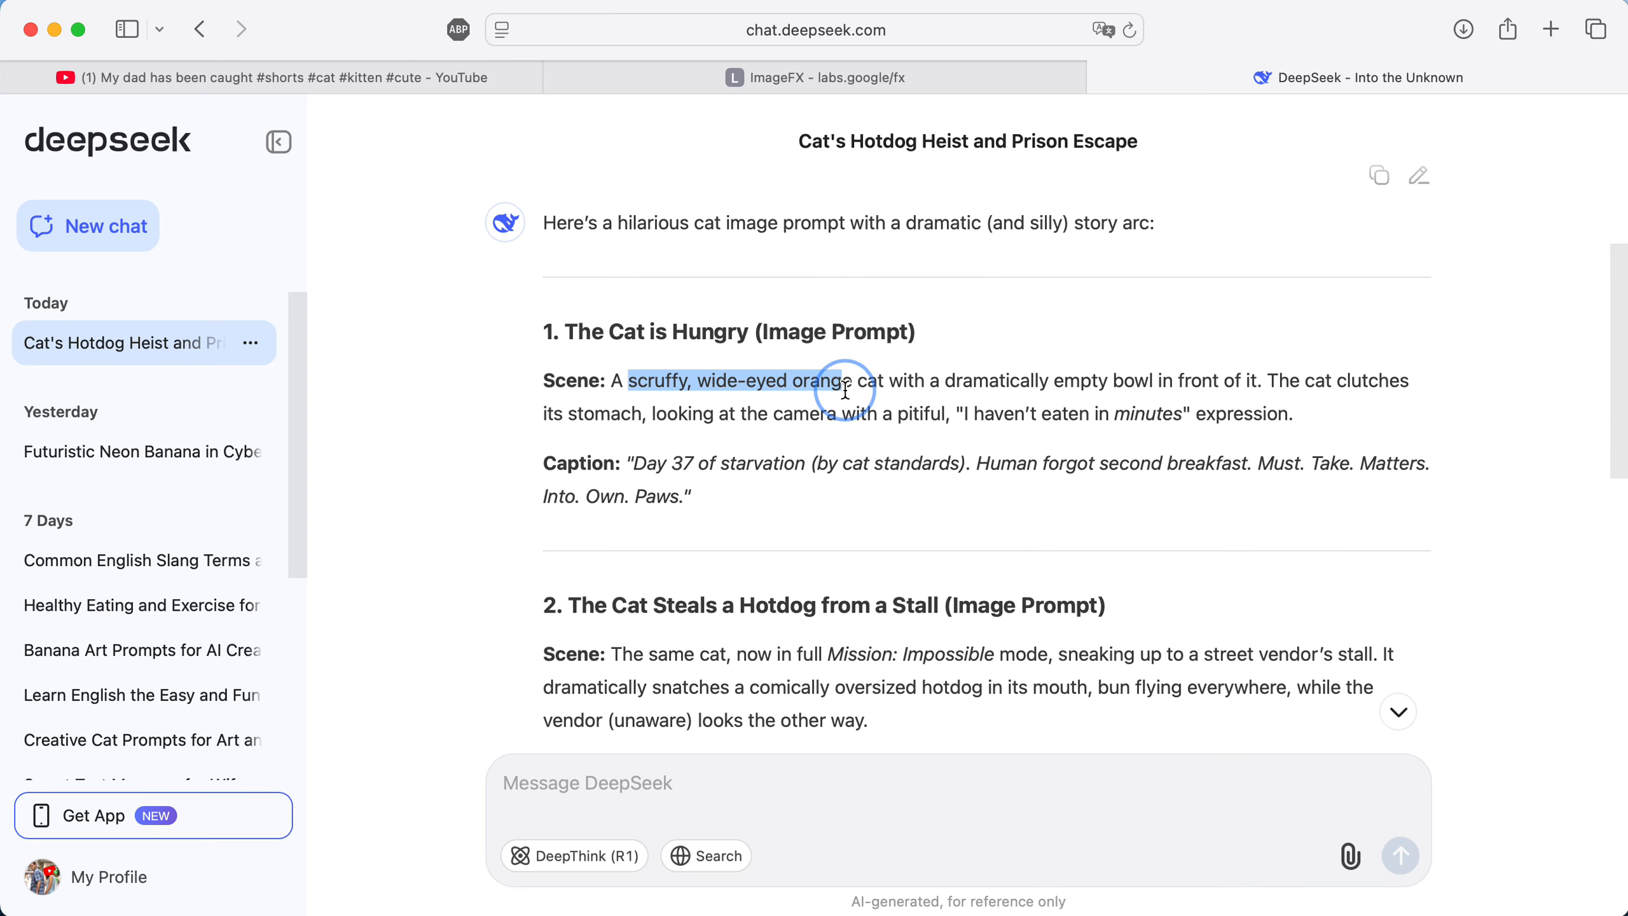
Switch to ImageFX, insert "scruffy, wide-eyed orange" before the word "cat" in the prison prompt, and generate the images.
{"action": "left_click", "coordinate": [834, 73]}
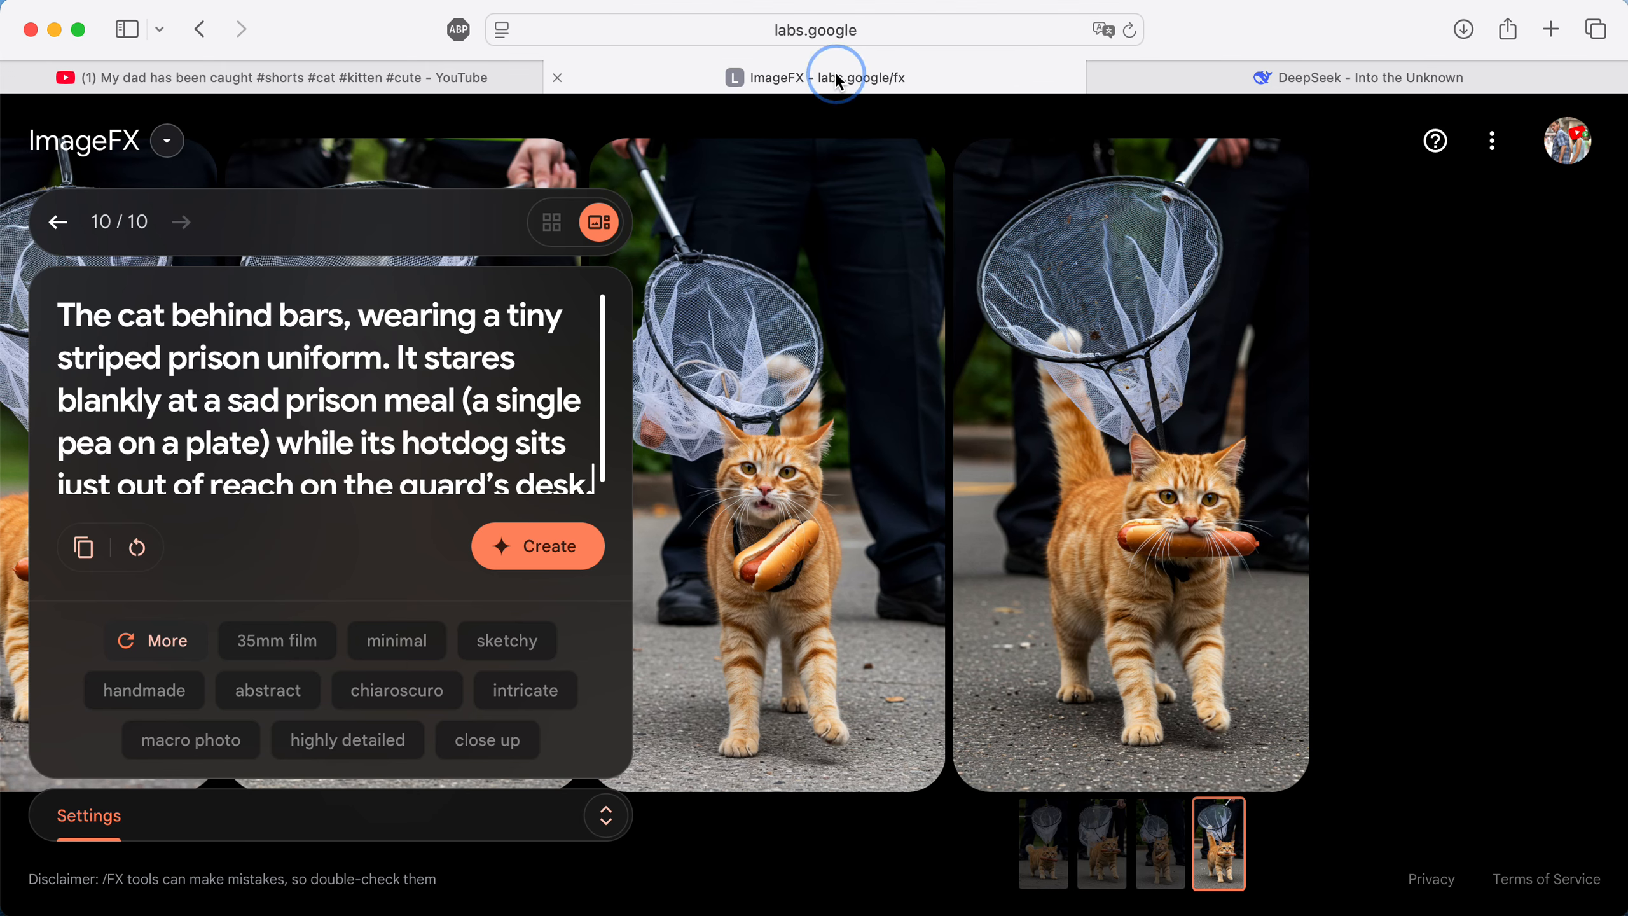
{"action": "left_click", "coordinate": [123, 313]}
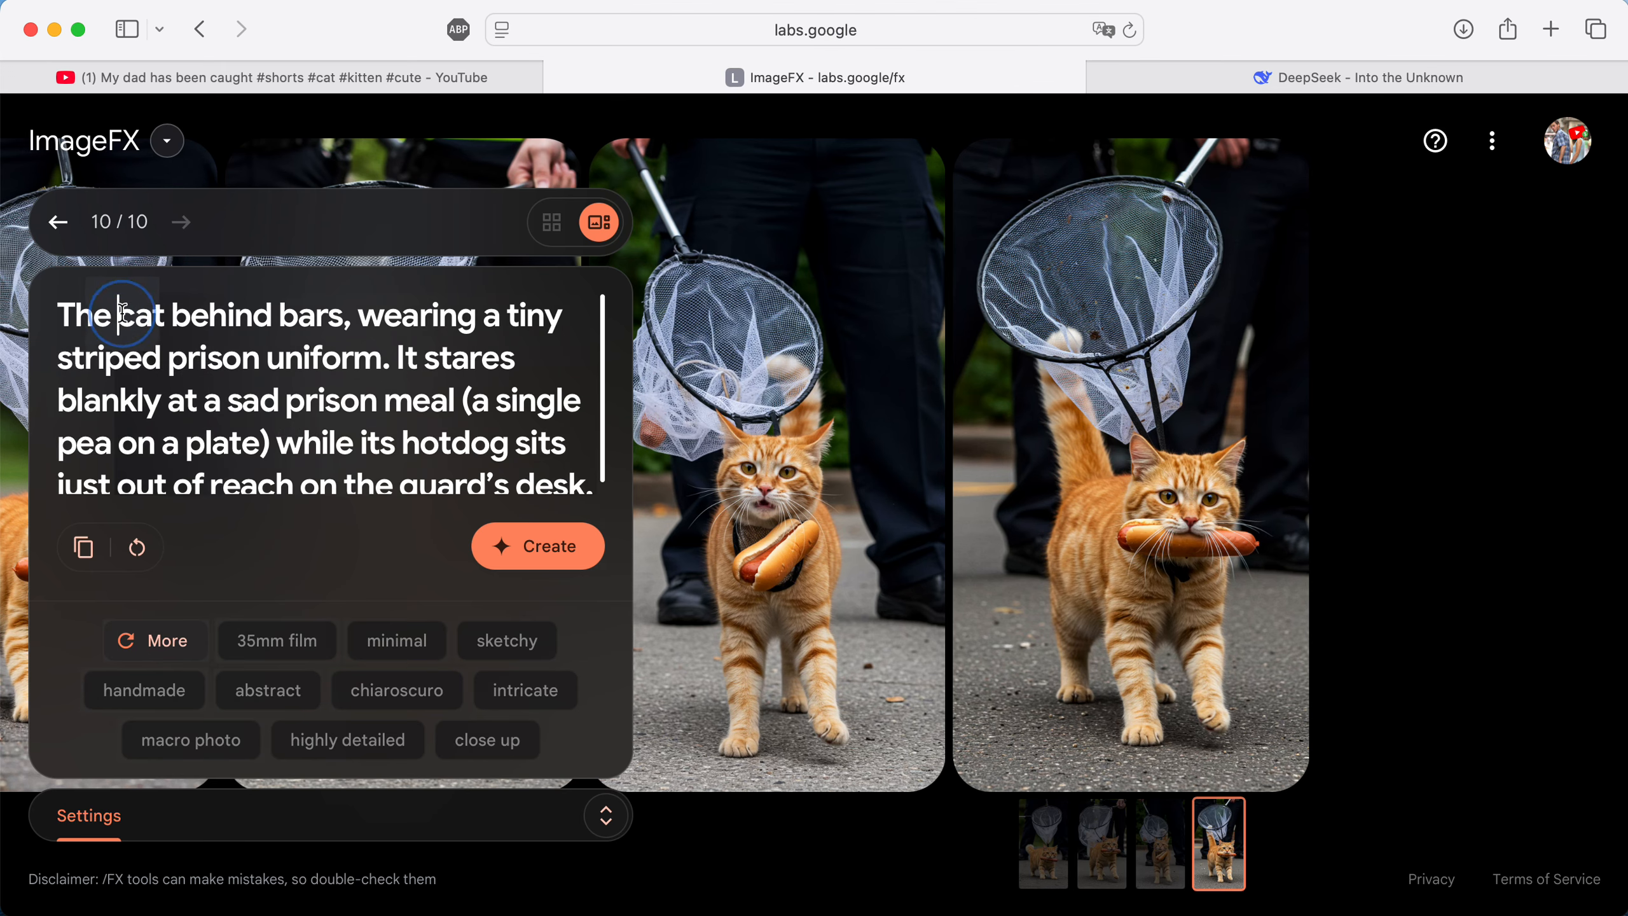
{"action": "type", "text": "scruffy, wide-eyed orange"}
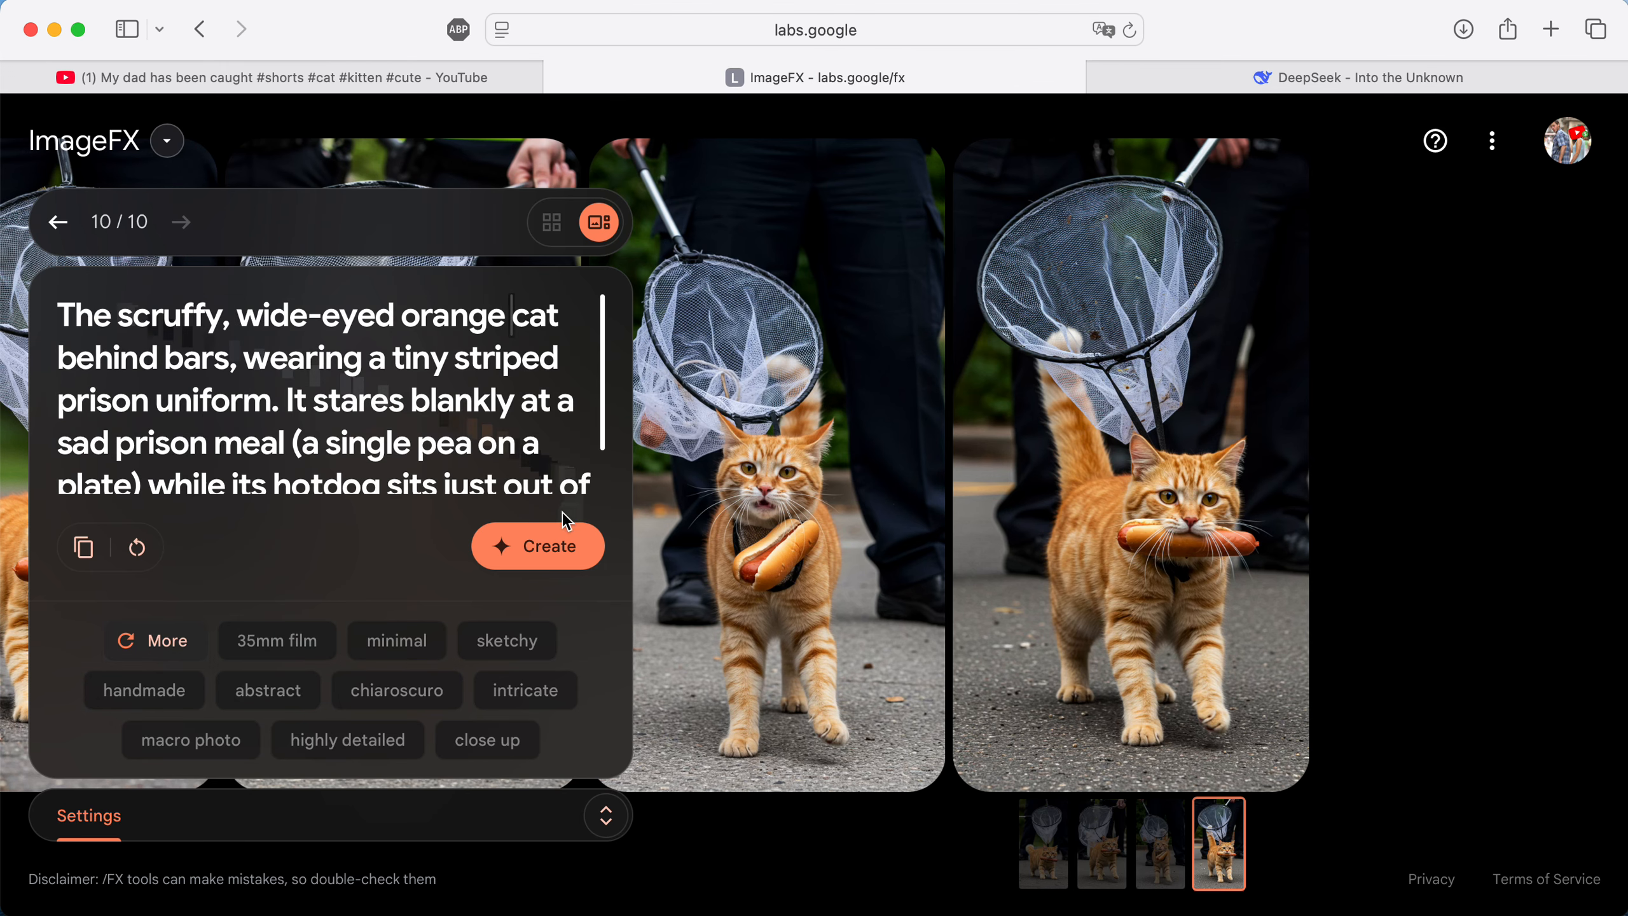
{"action": "left_click", "coordinate": [542, 548]}
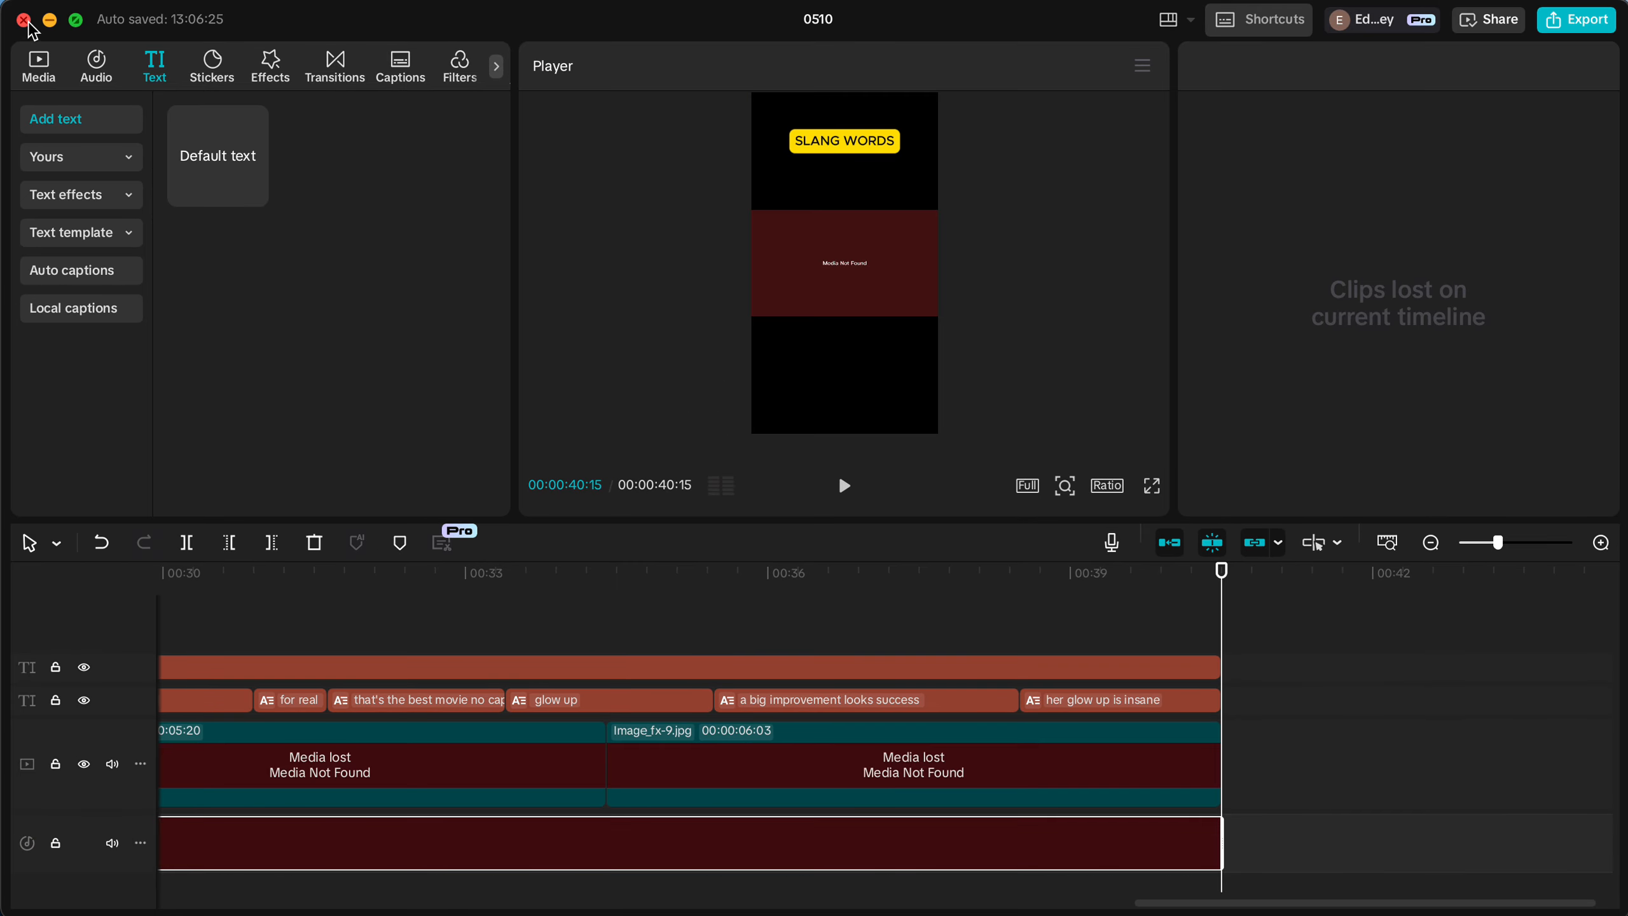
Switch to CapCut, close the open project 0510, and create a new project.
{"action": "left_click", "coordinate": [23, 19]}
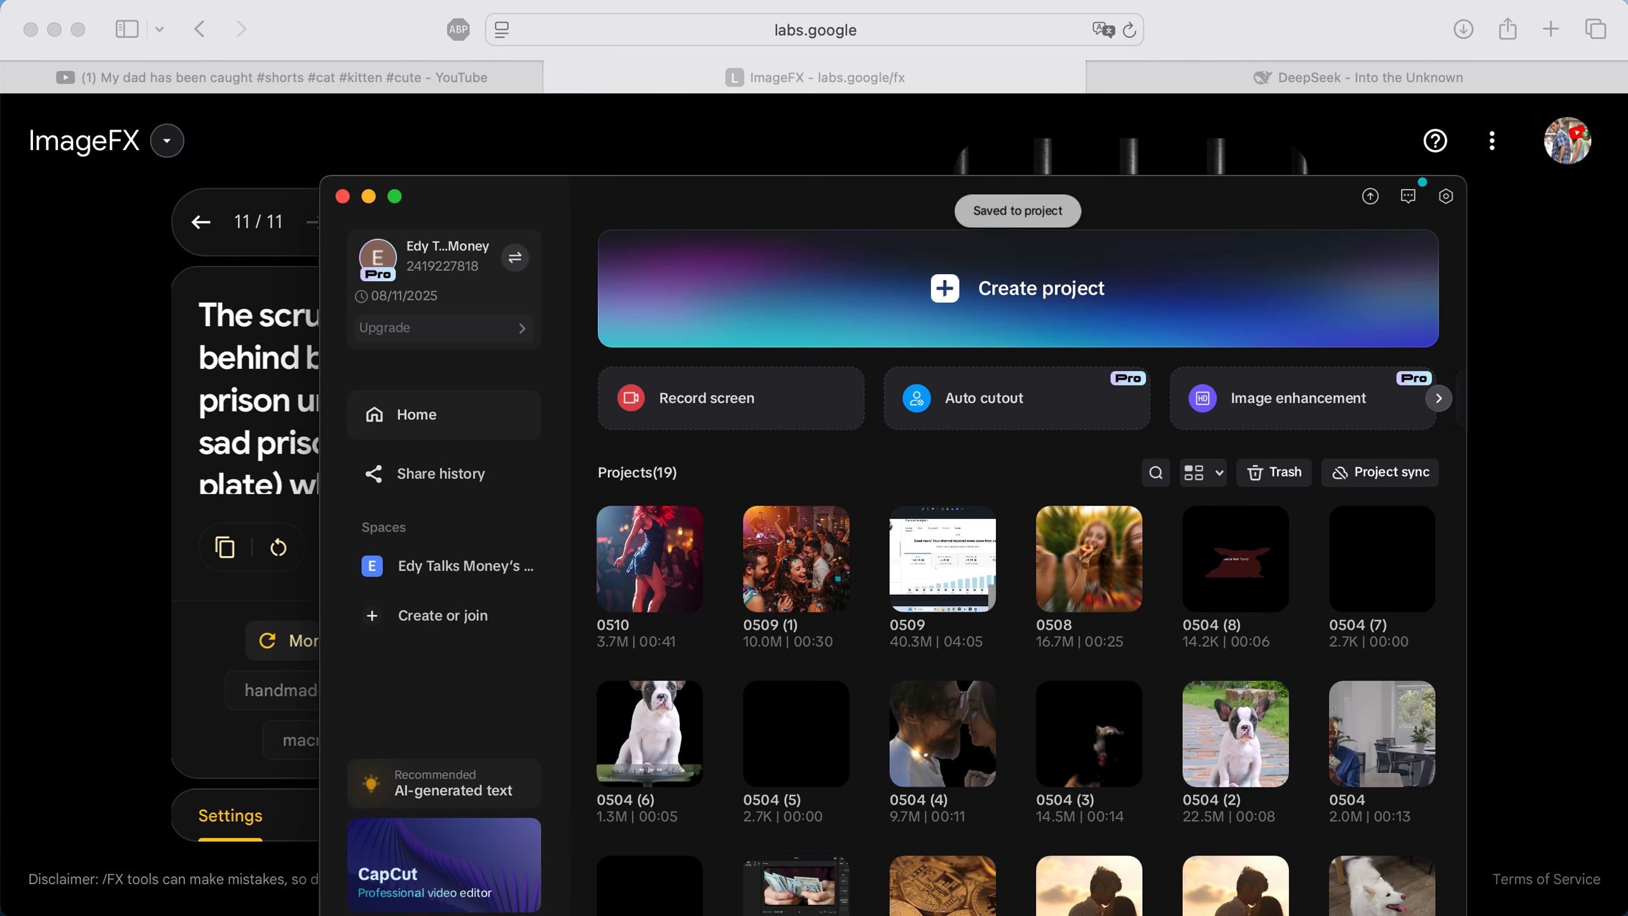
{"action": "left_click", "coordinate": [874, 273]}
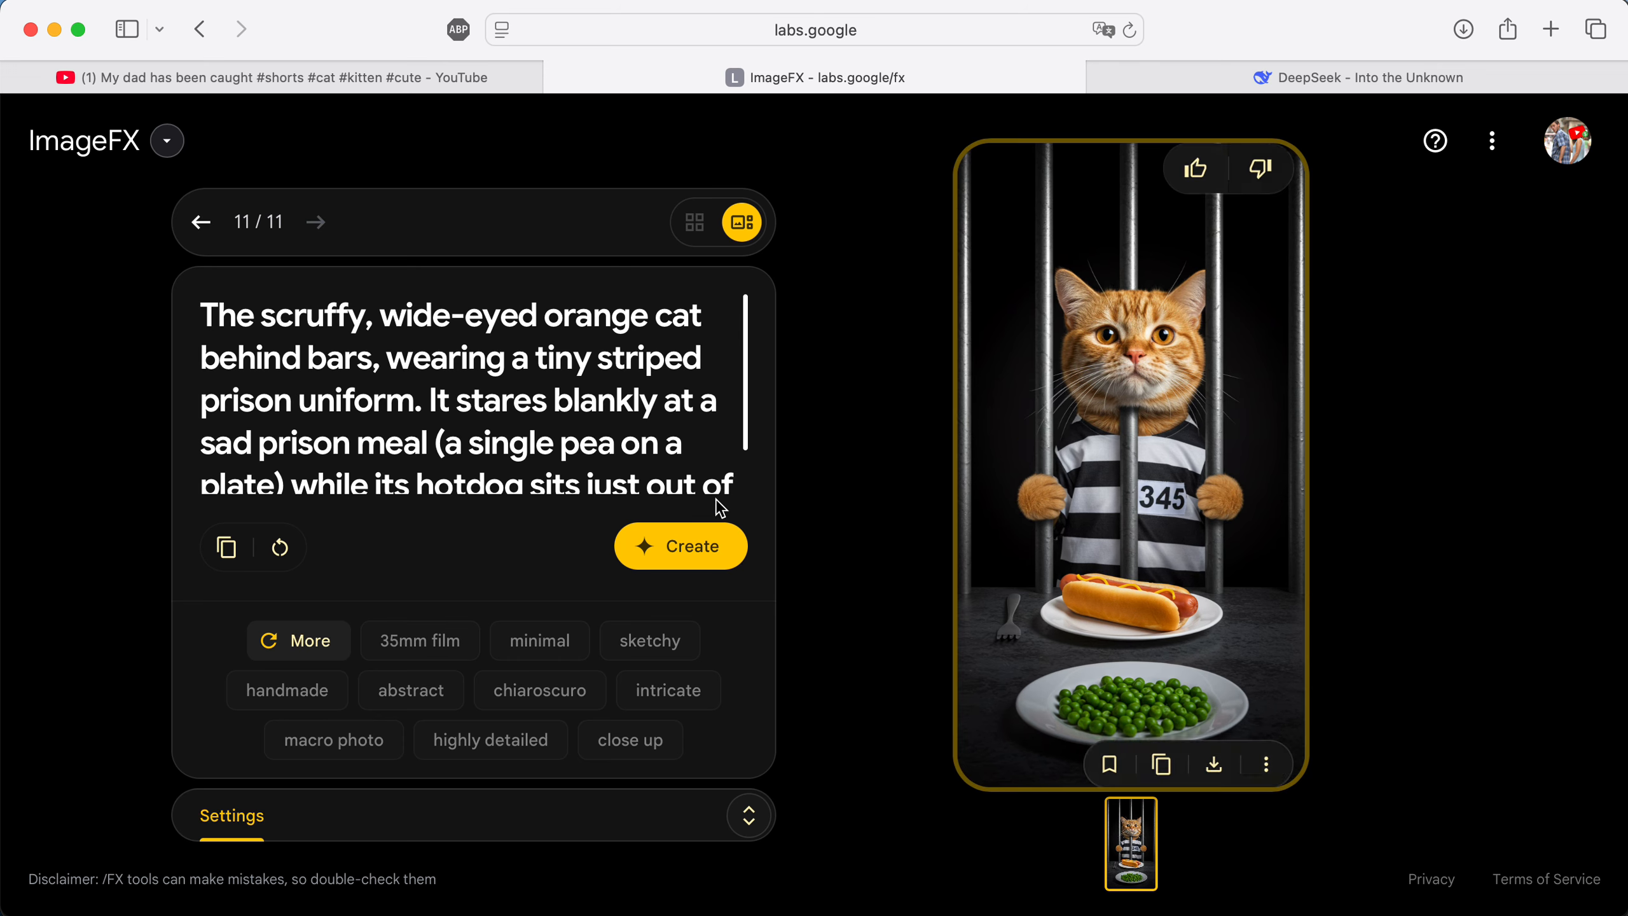
Return to ImageFX, generate the prison scene again with the same prompt, and download the first image.
{"action": "left_click", "coordinate": [655, 553]}
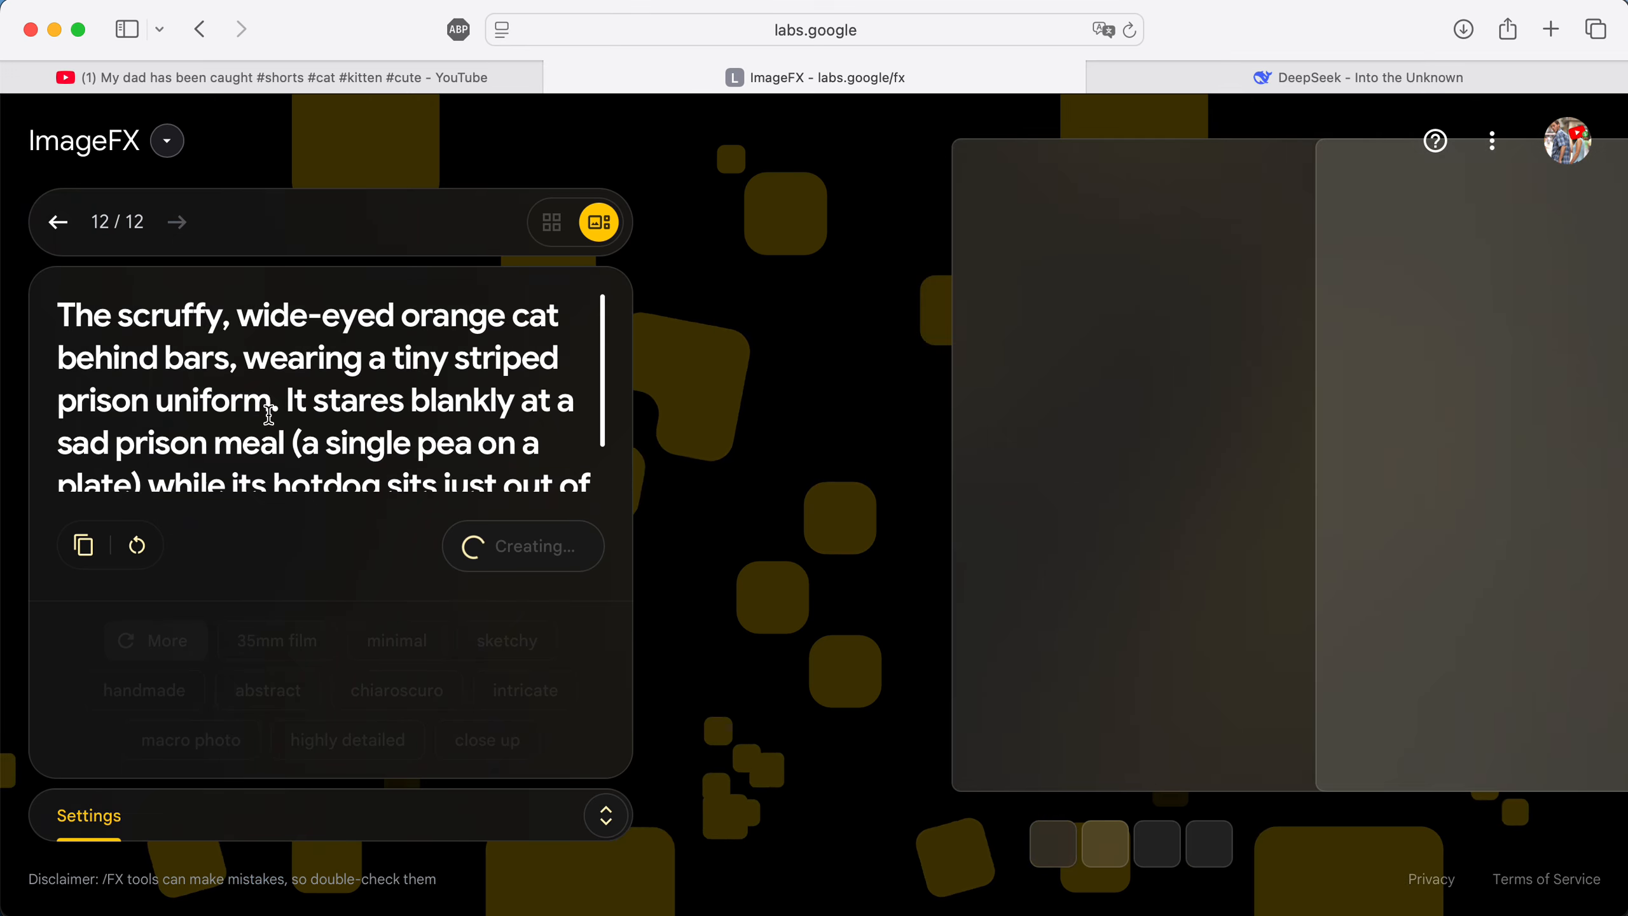
{"action": "scroll", "coordinate": [295, 407], "scroll_direction": "down", "scroll_amount": 2}
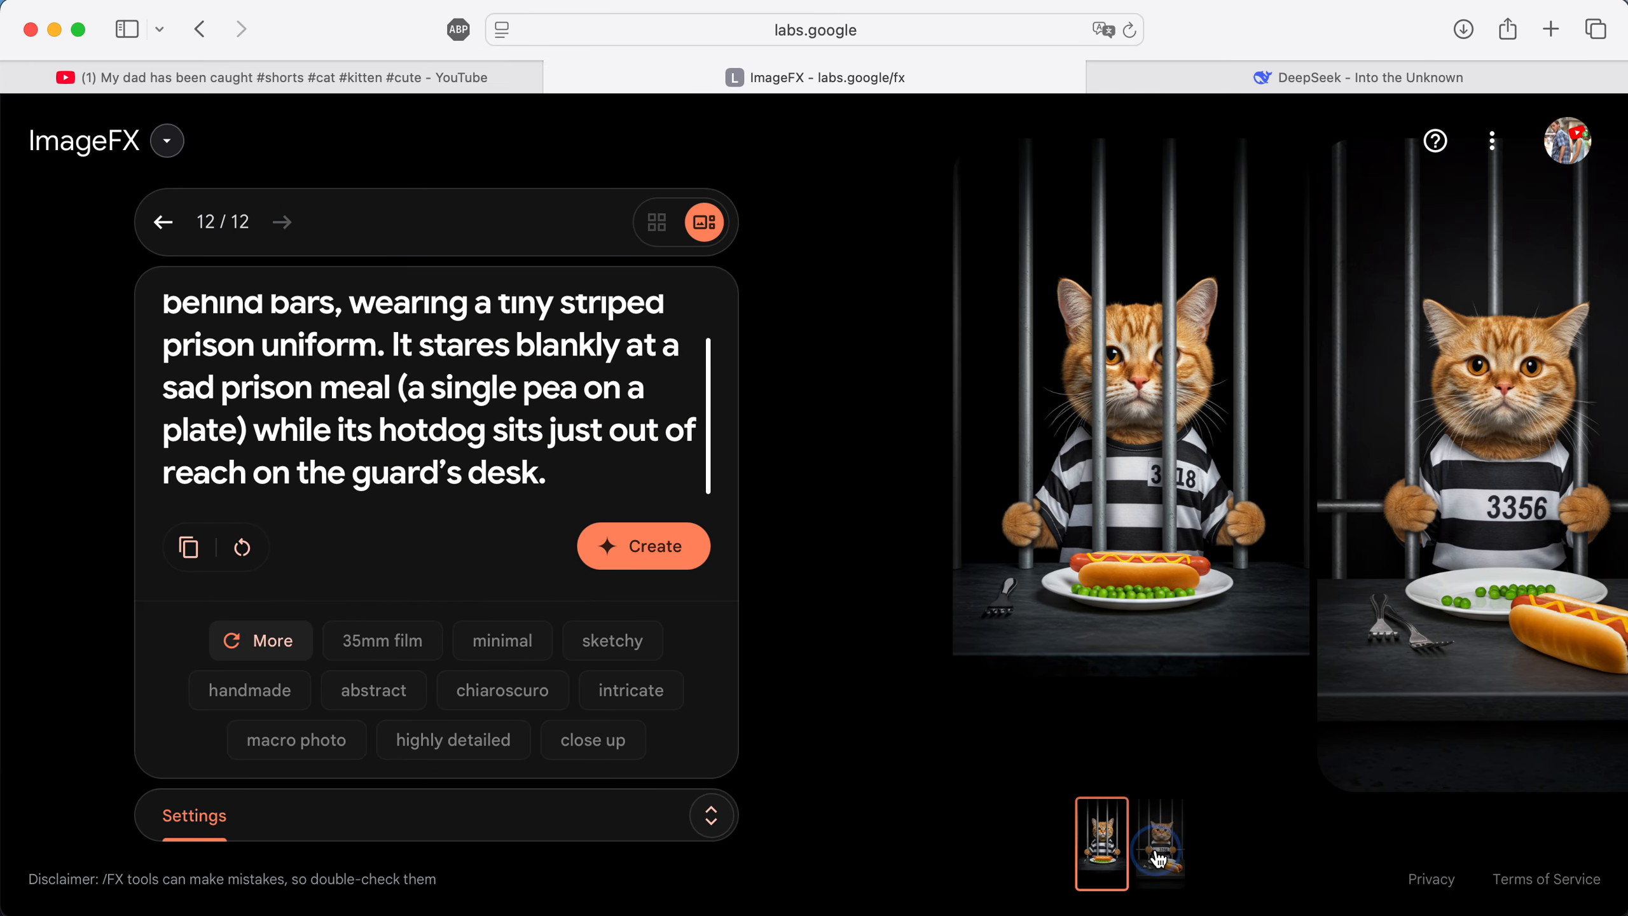
{"action": "left_click", "coordinate": [1159, 859]}
{"action": "left_click", "coordinate": [1101, 846]}
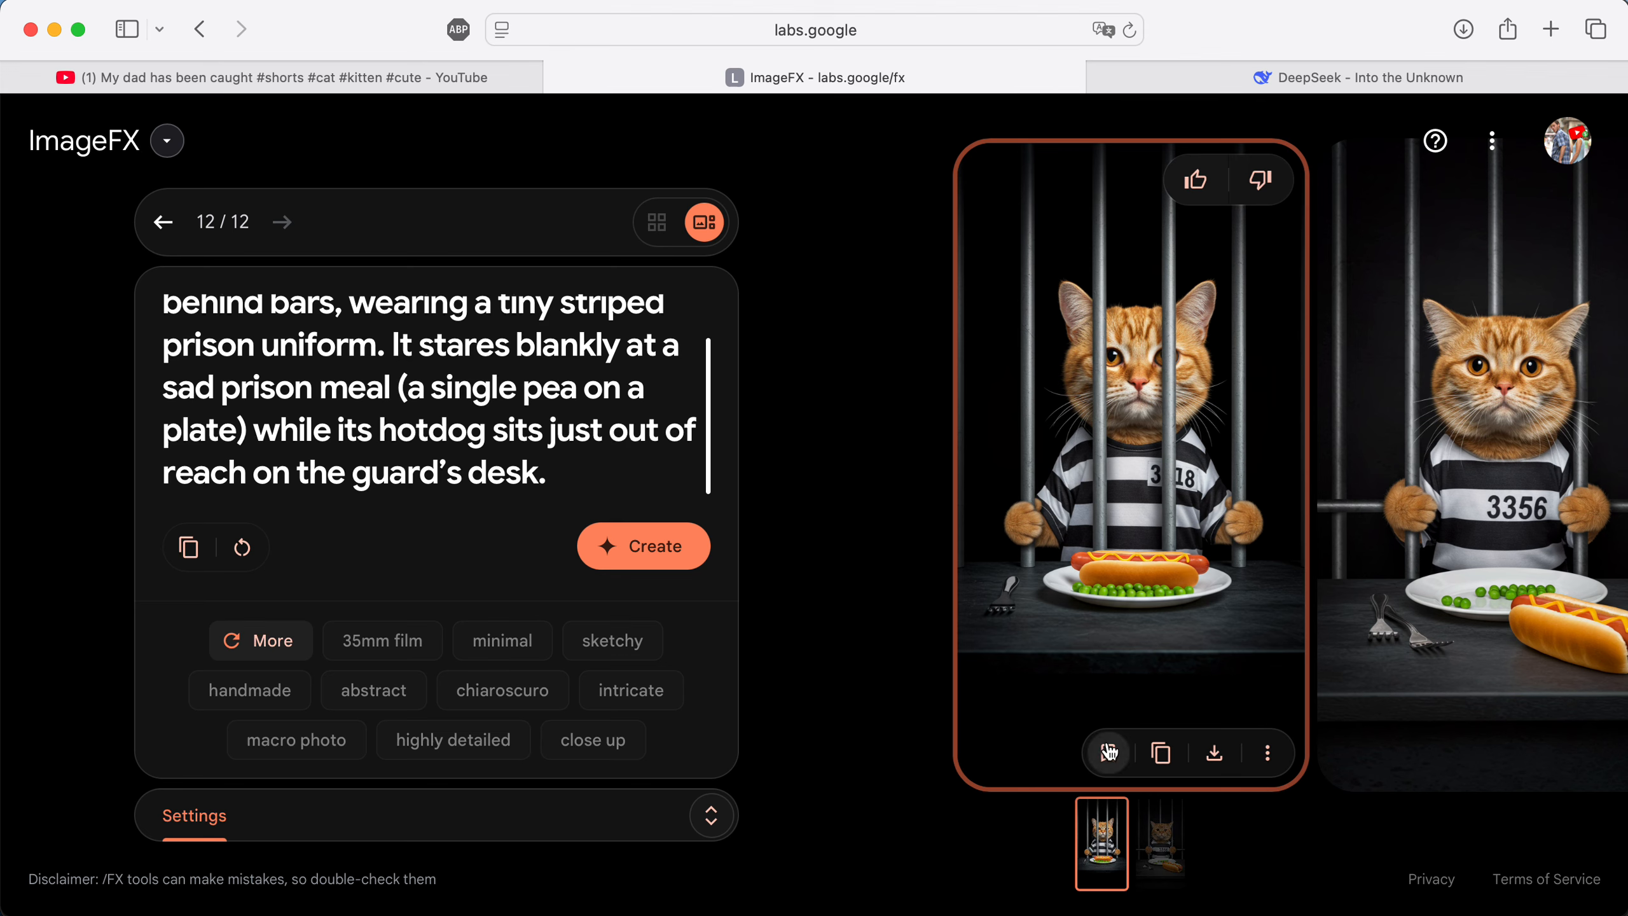
{"action": "left_click", "coordinate": [1213, 753]}
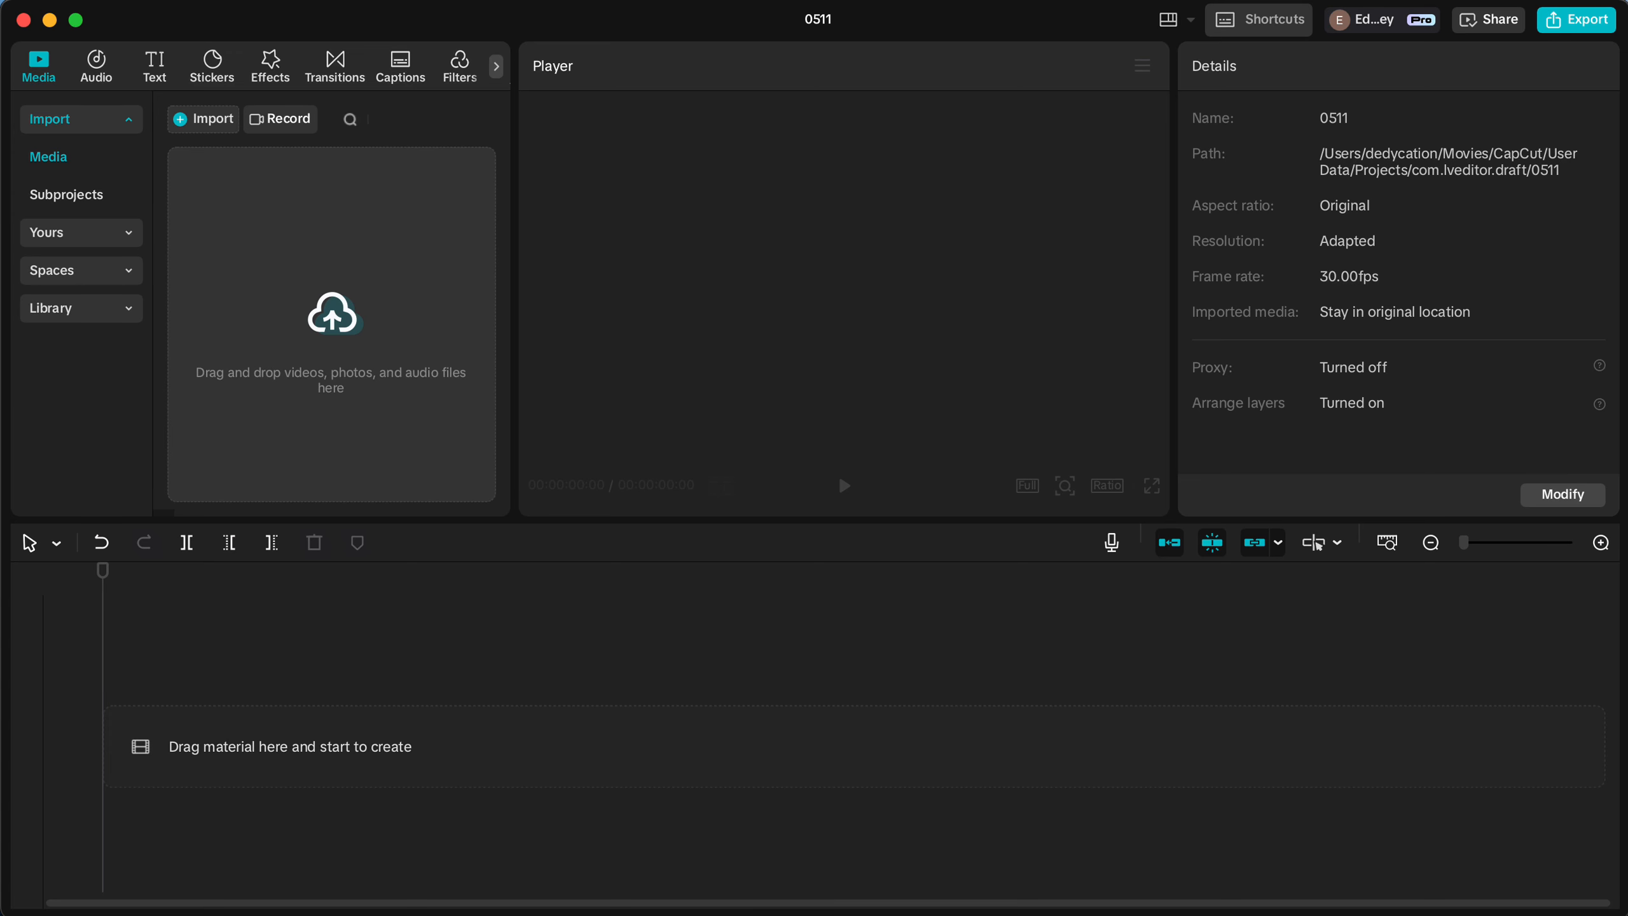
Switch to the new CapCut project and import Image_fx.jpg and Image_fx-2.jpg through Image_fx-5.jpg from the Desktop.
{"action": "left_click", "coordinate": [205, 120]}
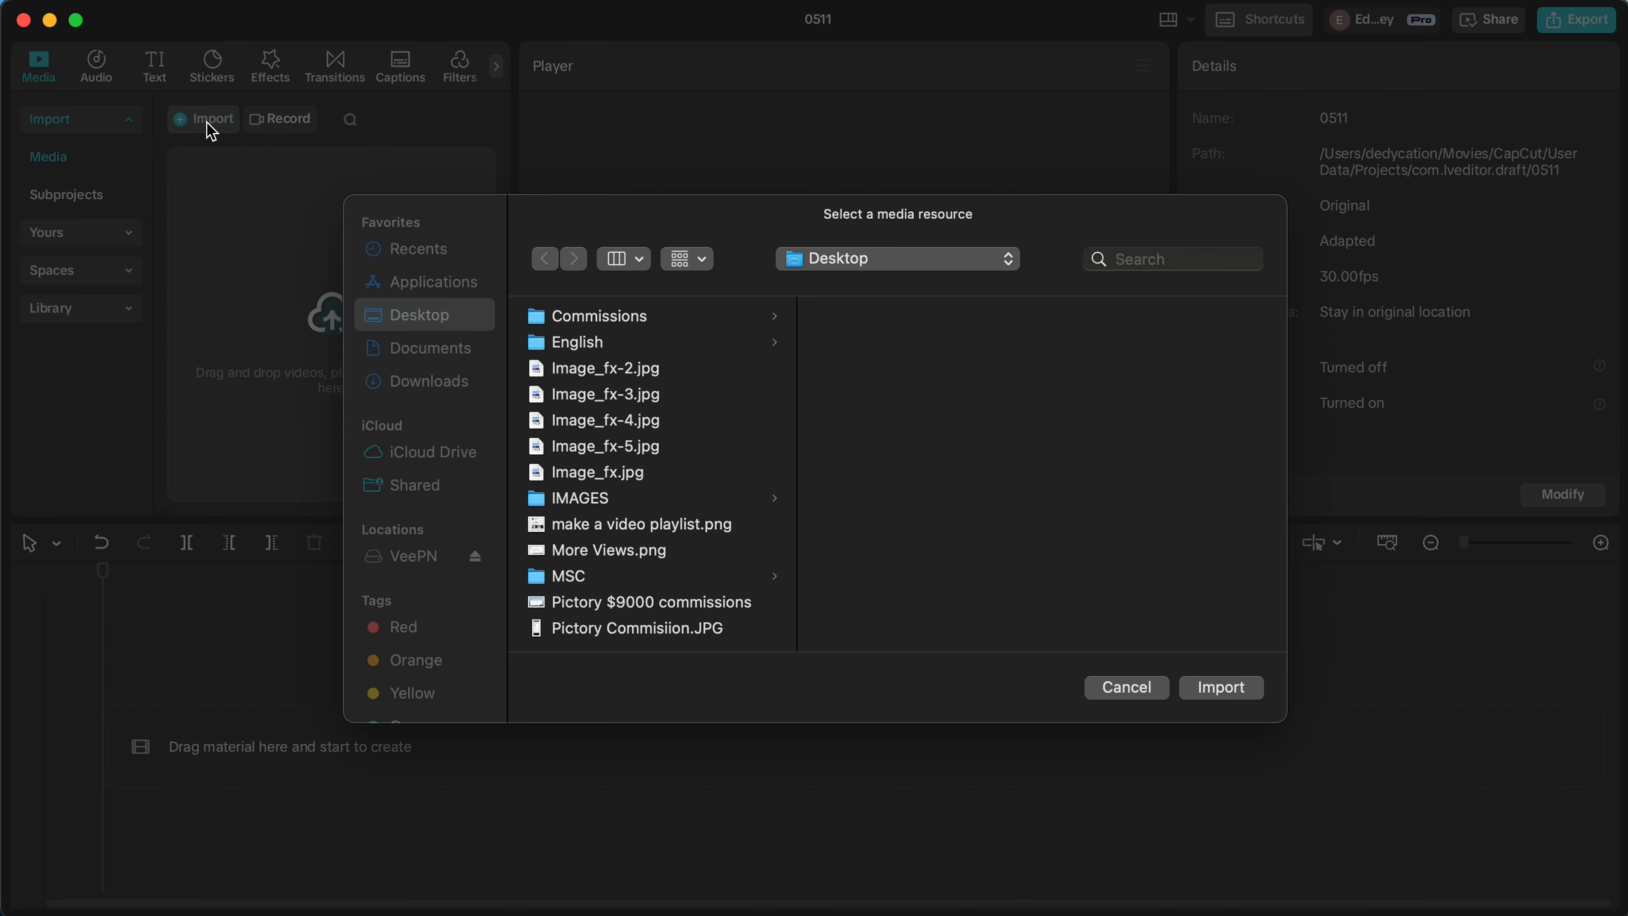
{"action": "left_click", "coordinate": [633, 379]}
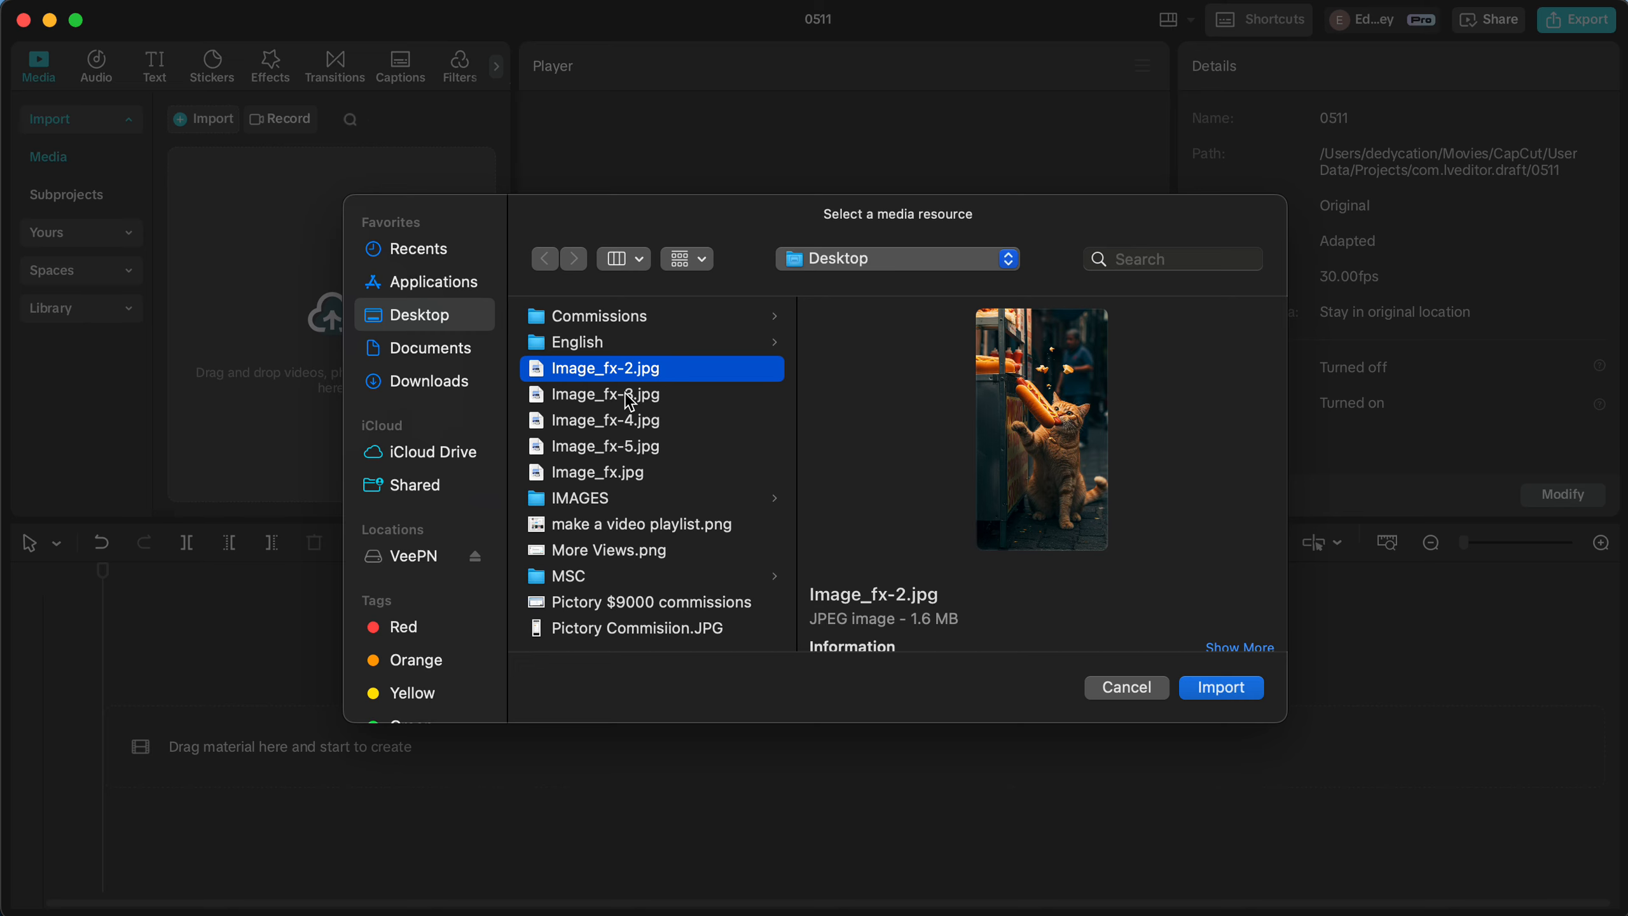
{"action": "left_click", "coordinate": [629, 402], "text": "shift"}
{"action": "left_click", "coordinate": [625, 423], "text": "shift"}
{"action": "left_click", "coordinate": [627, 452], "text": "shift"}
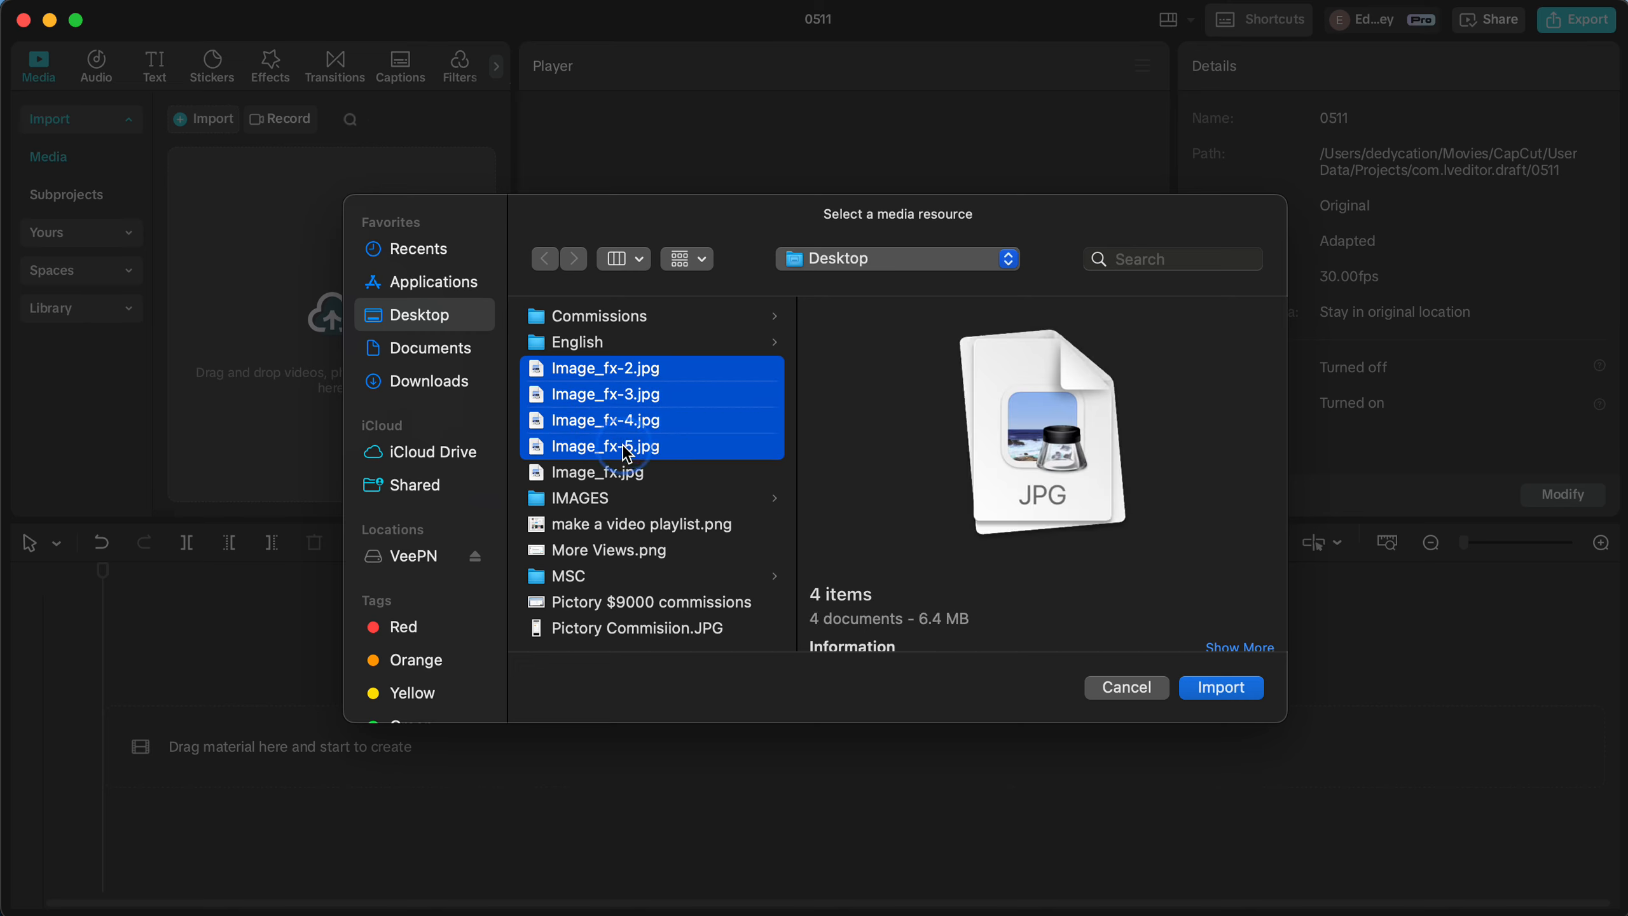
{"action": "left_click", "coordinate": [628, 476]}
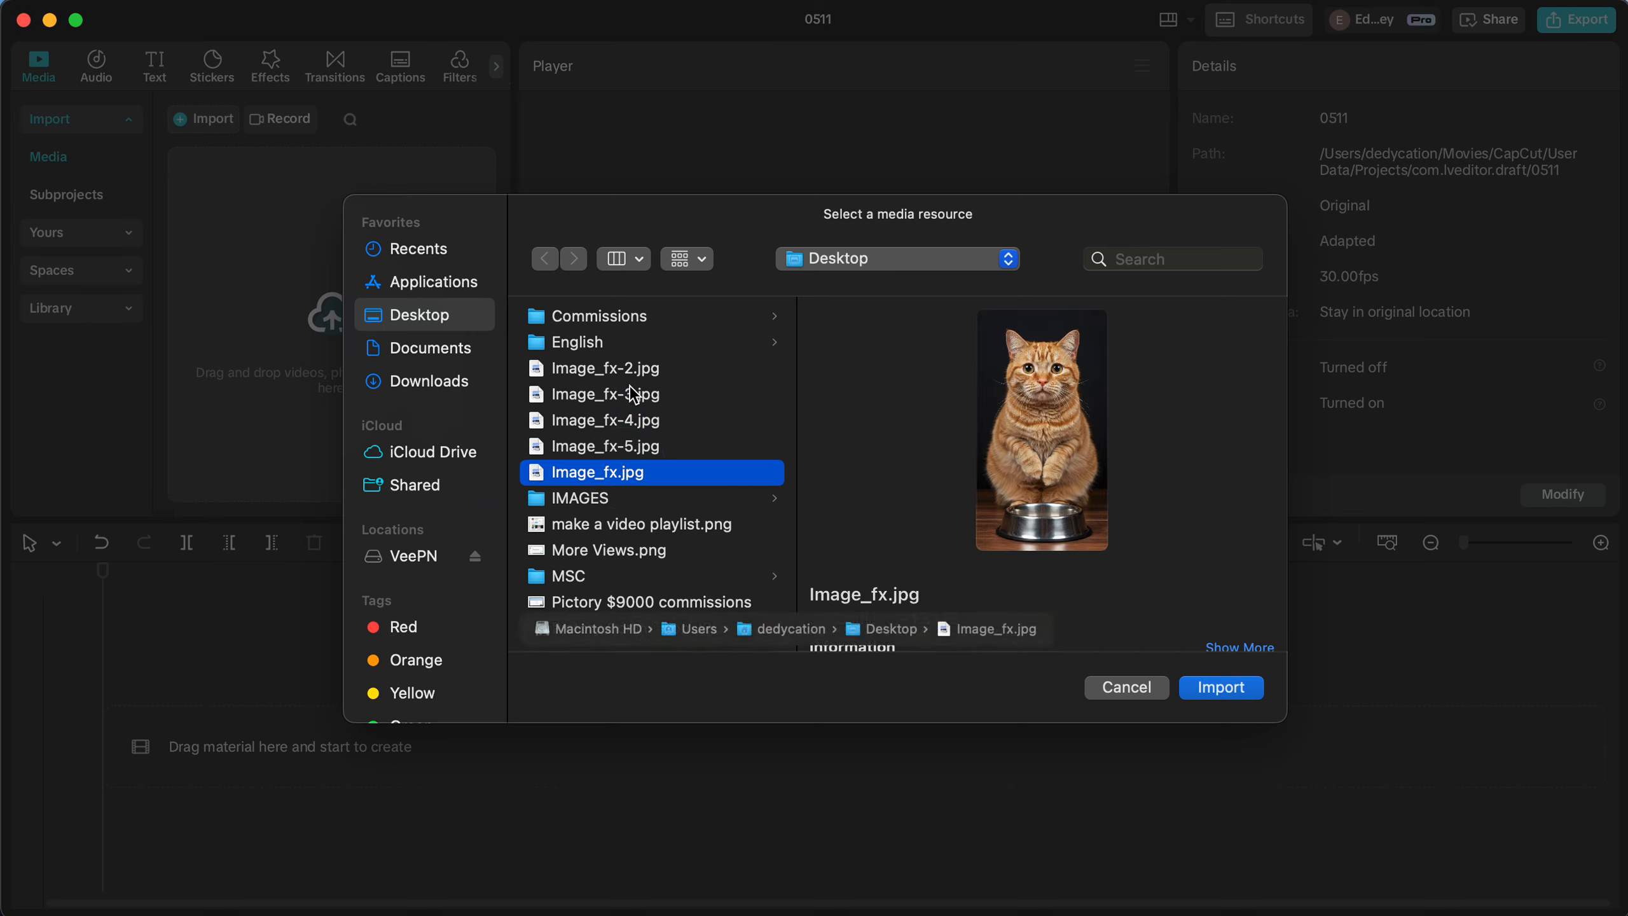
{"action": "left_click", "coordinate": [636, 373], "text": "super"}
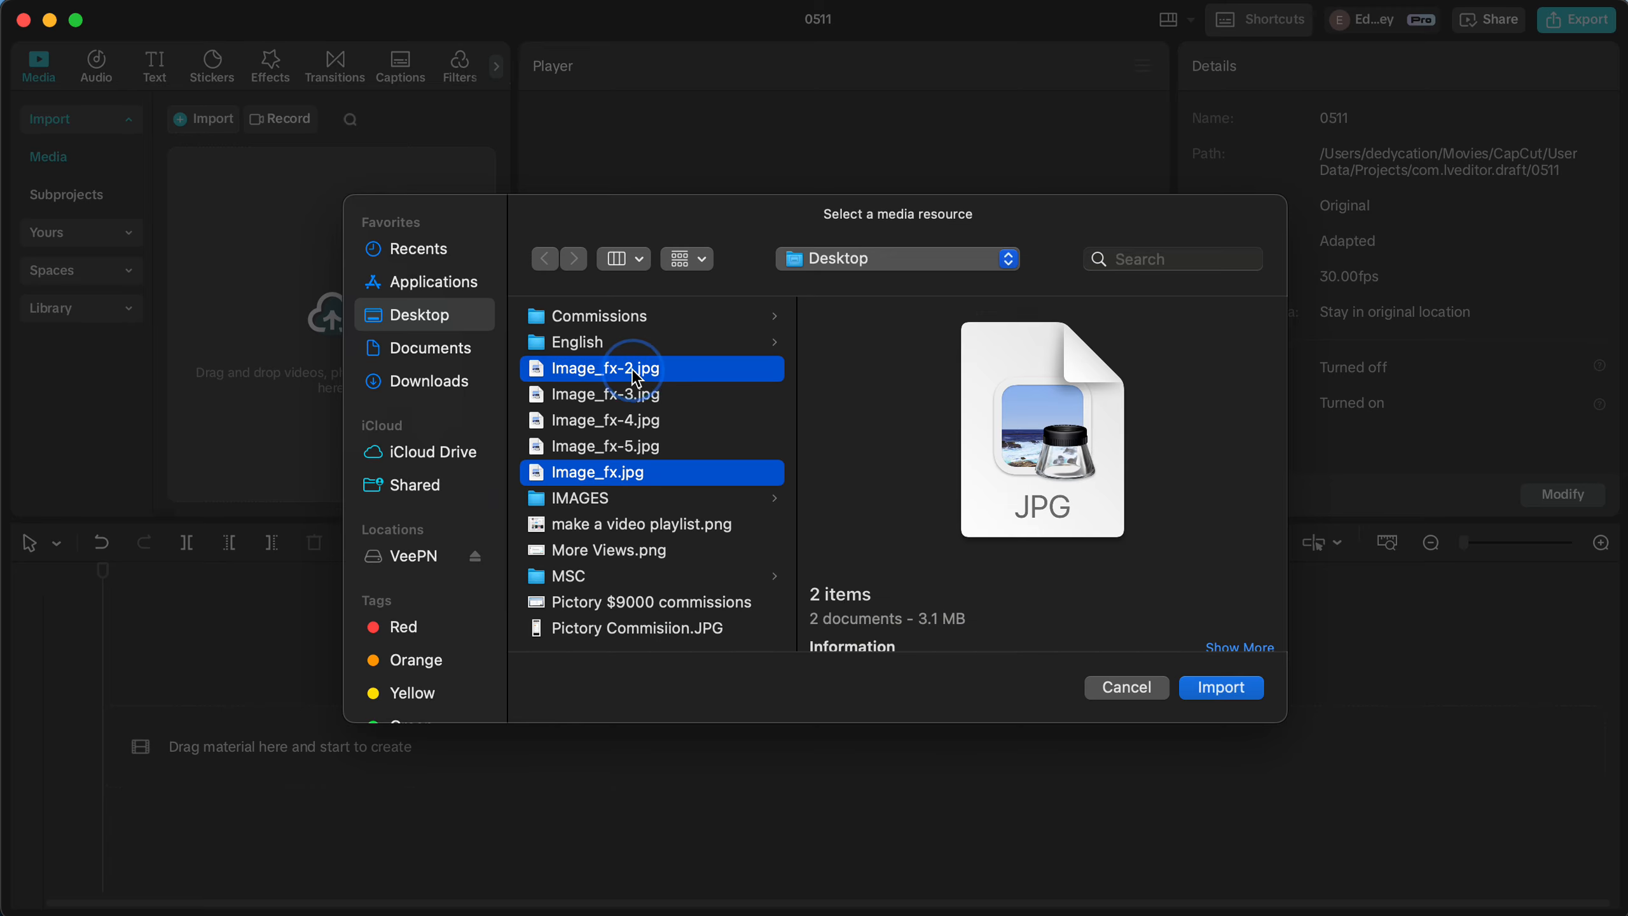
{"action": "left_click", "coordinate": [633, 402], "text": "super"}
{"action": "left_click", "coordinate": [631, 424], "text": "super"}
{"action": "left_click", "coordinate": [630, 449], "text": "super"}
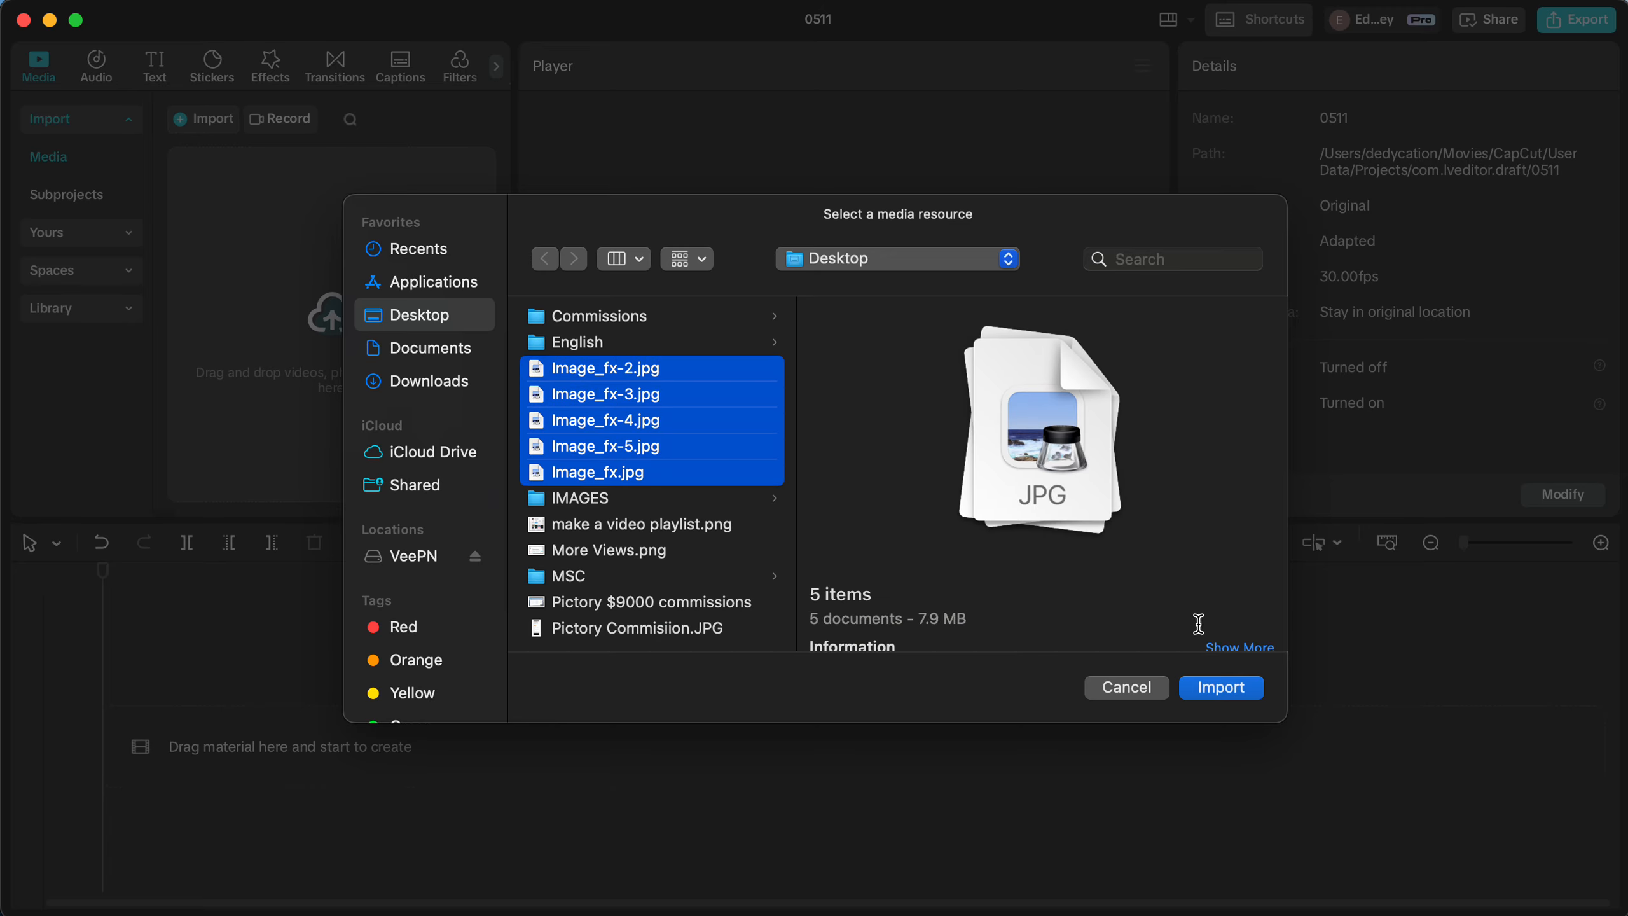
{"action": "left_click", "coordinate": [1221, 687]}
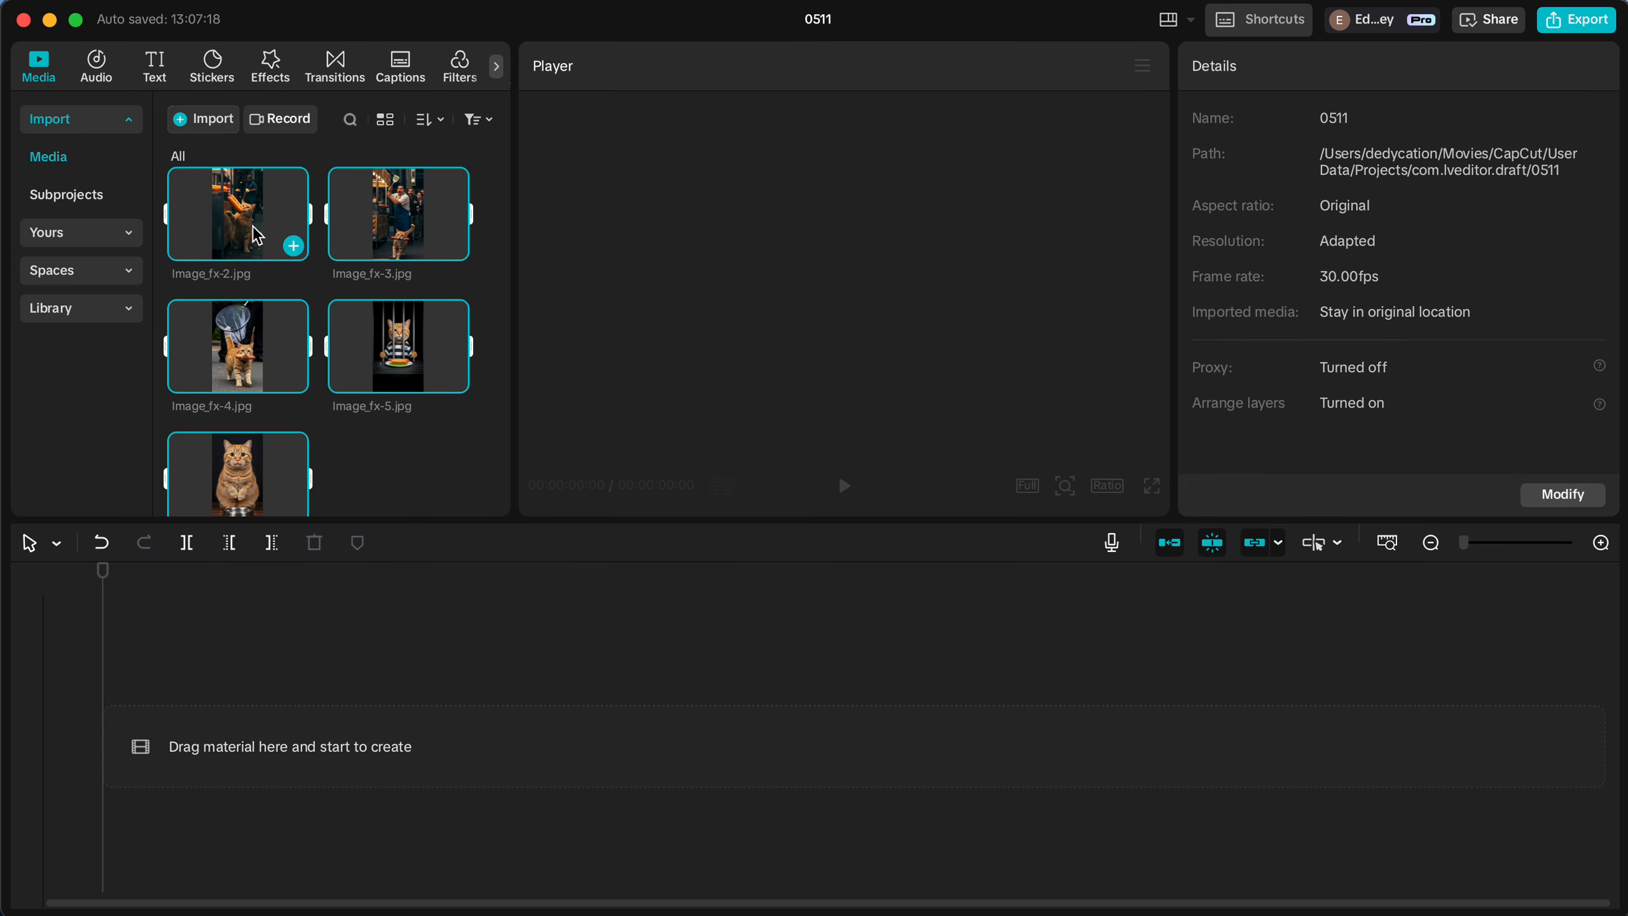
Add all five imported cat images to the timeline and play back the start of the sequence.
{"action": "left_click_drag", "start_coordinate": [286, 241], "coordinate": [236, 662]}
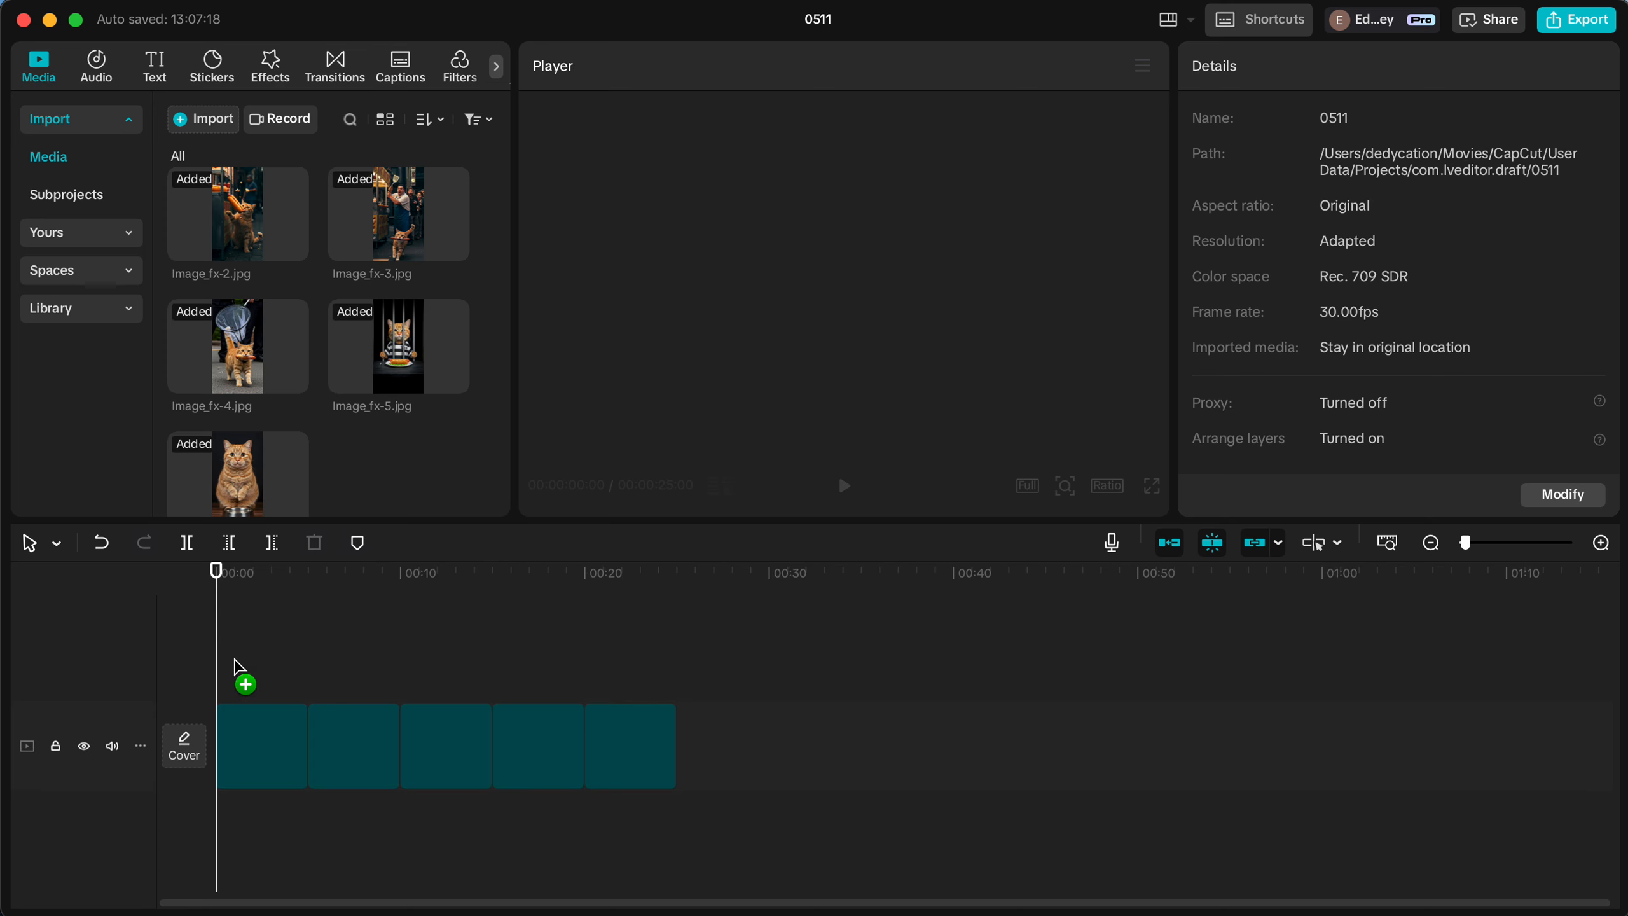
{"action": "left_click", "coordinate": [252, 664]}
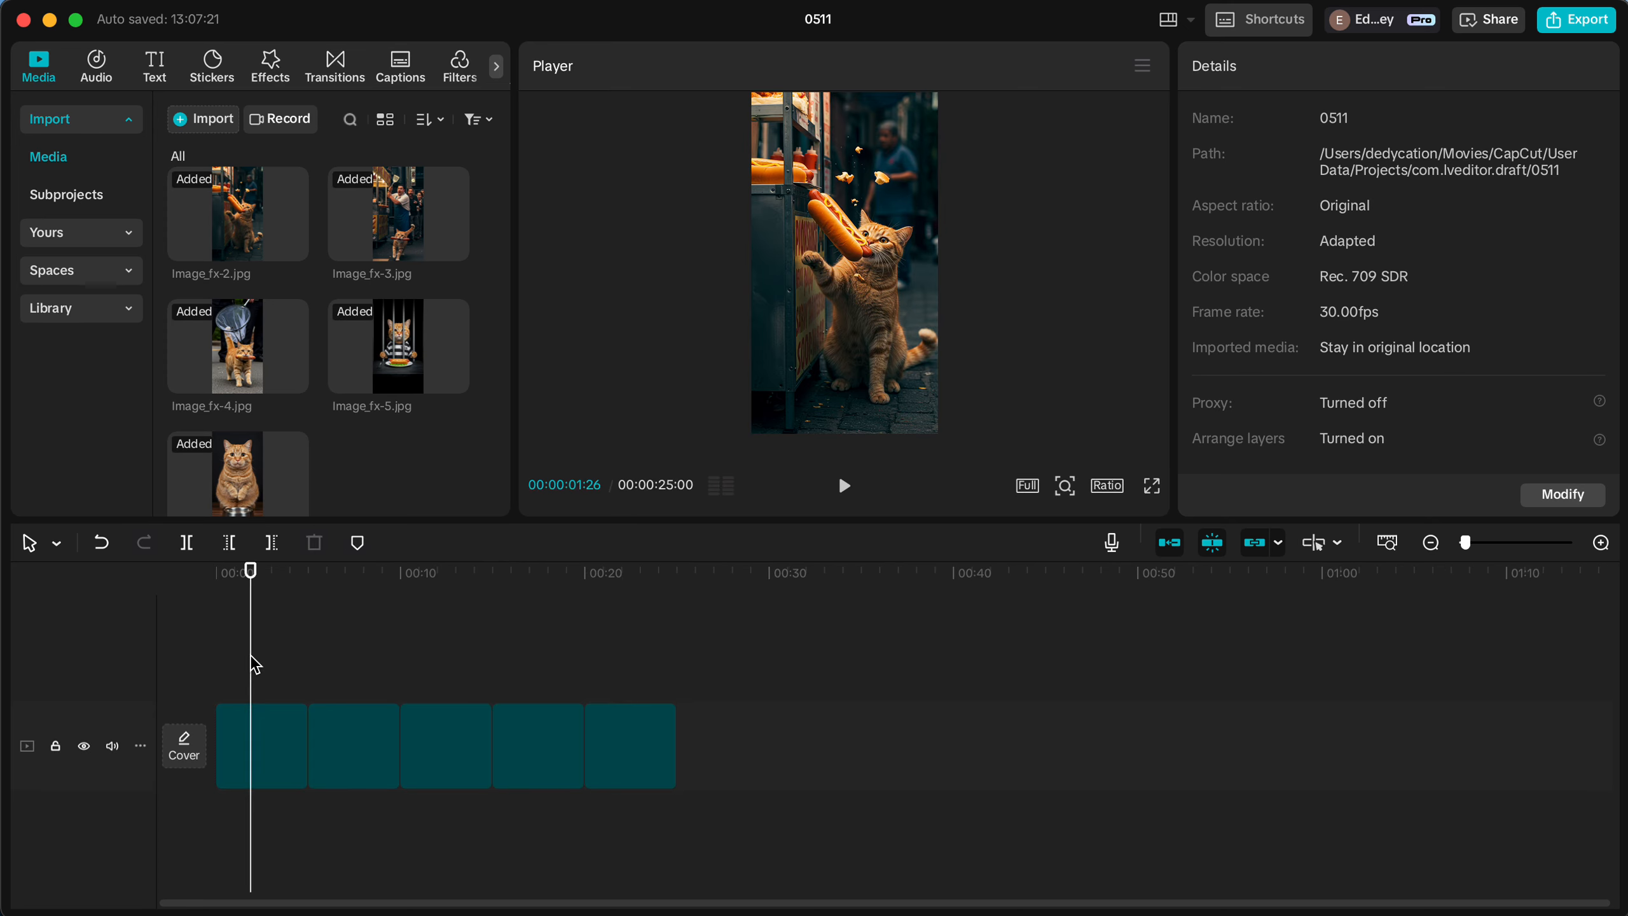
{"action": "key", "text": "space"}
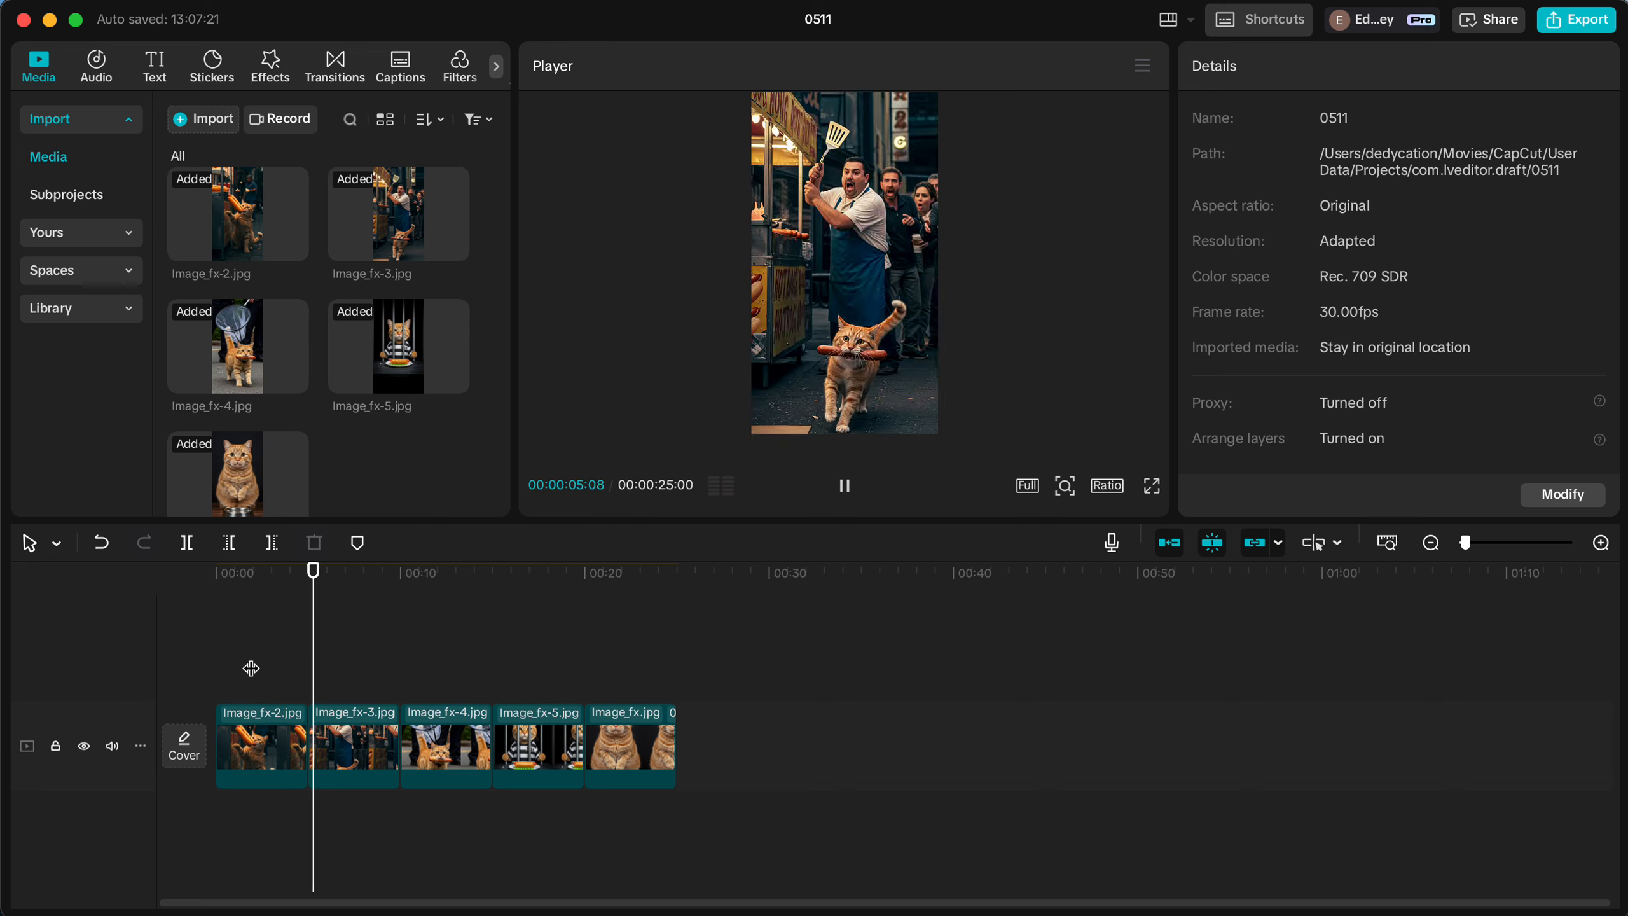
{"action": "key", "text": "space"}
Move the Image_fx.jpg clip of the hungry cat to the start of the timeline and briefly preview it.
{"action": "left_click", "coordinate": [459, 732]}
{"action": "left_click_drag", "start_coordinate": [632, 744], "coordinate": [269, 651]}
{"action": "left_click", "coordinate": [264, 644]}
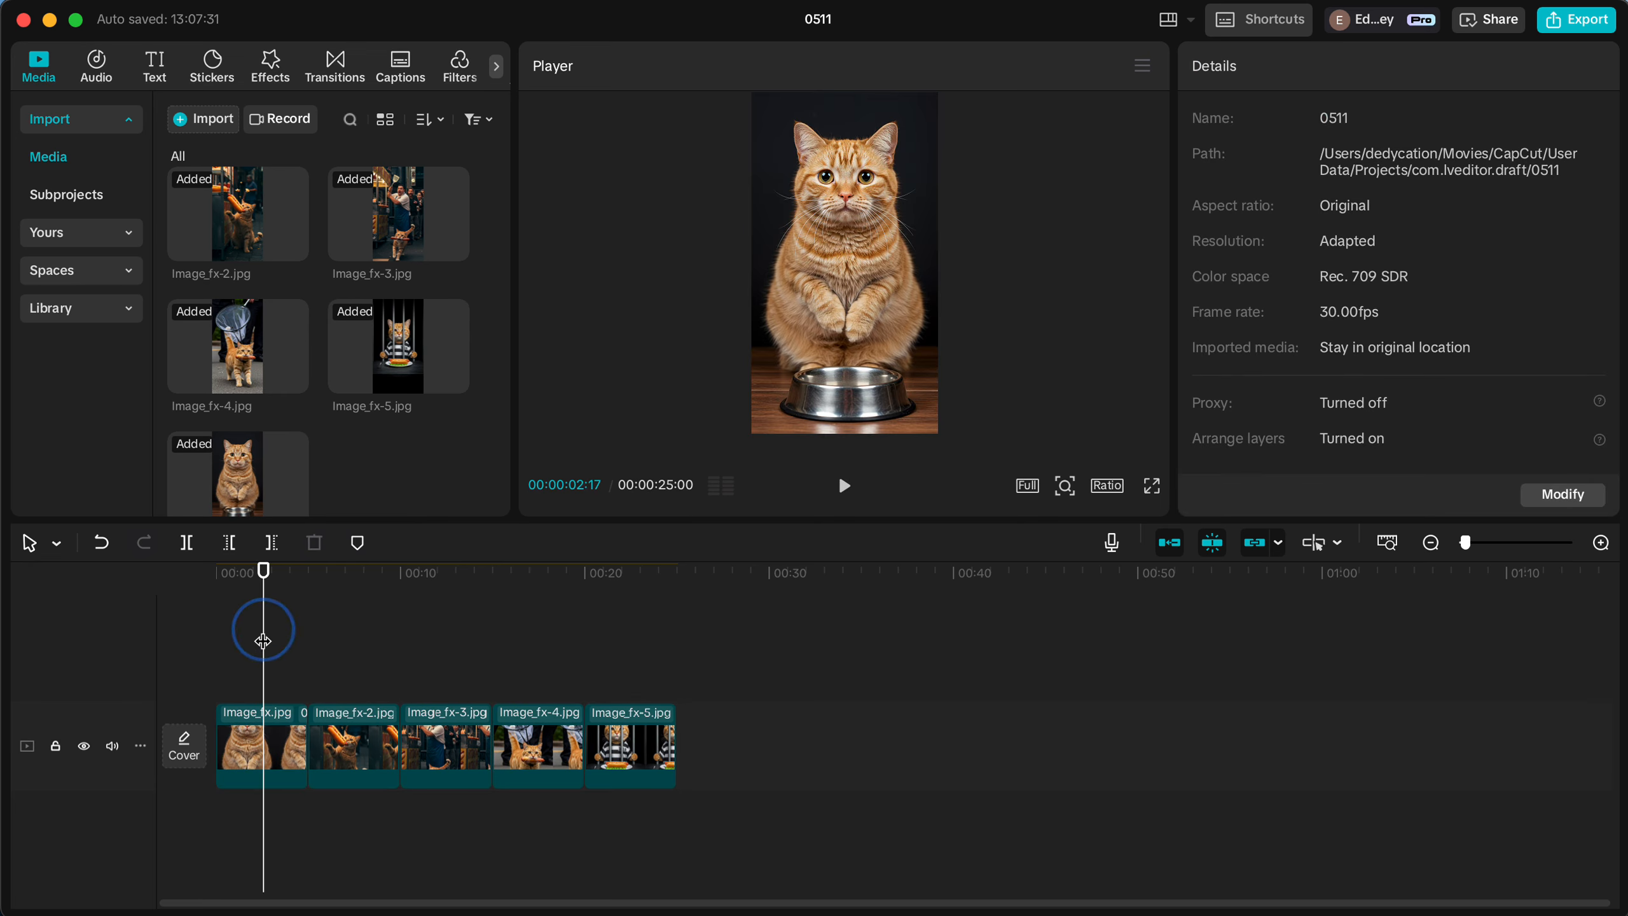
{"action": "key", "text": "space"}
{"action": "key", "text": "space"}
Trim the end of the first clip, Image_fx.jpg, to 00:00:03:14 and play back the sequence.
{"action": "left_click", "coordinate": [269, 719]}
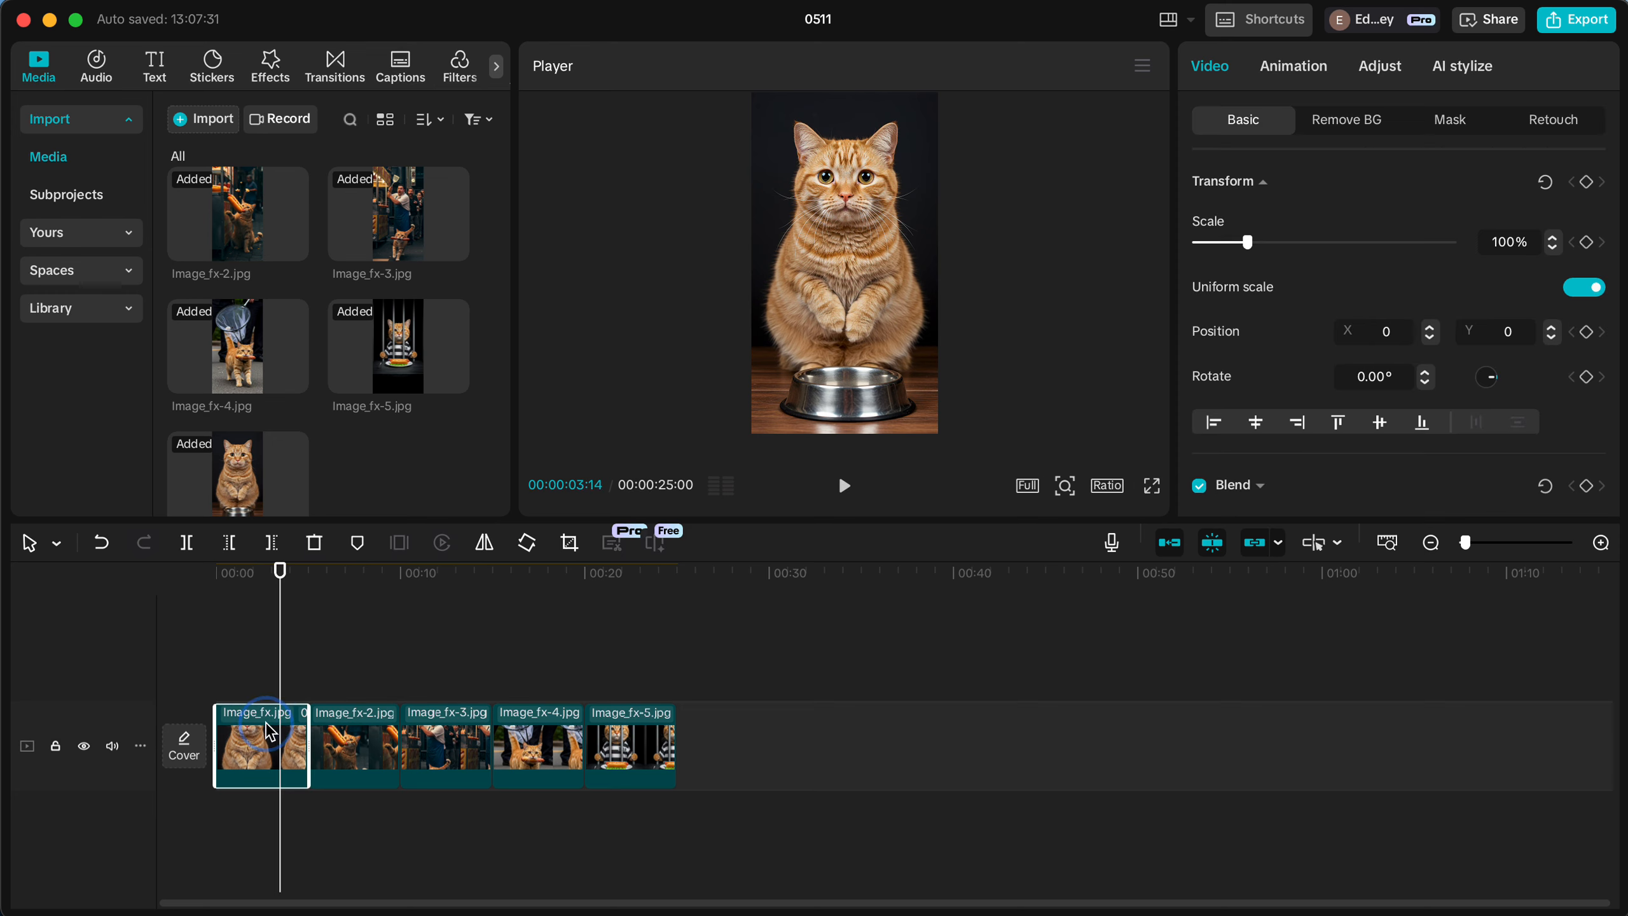
{"action": "key", "text": "w"}
{"action": "left_click", "coordinate": [241, 684]}
{"action": "key", "text": "space"}
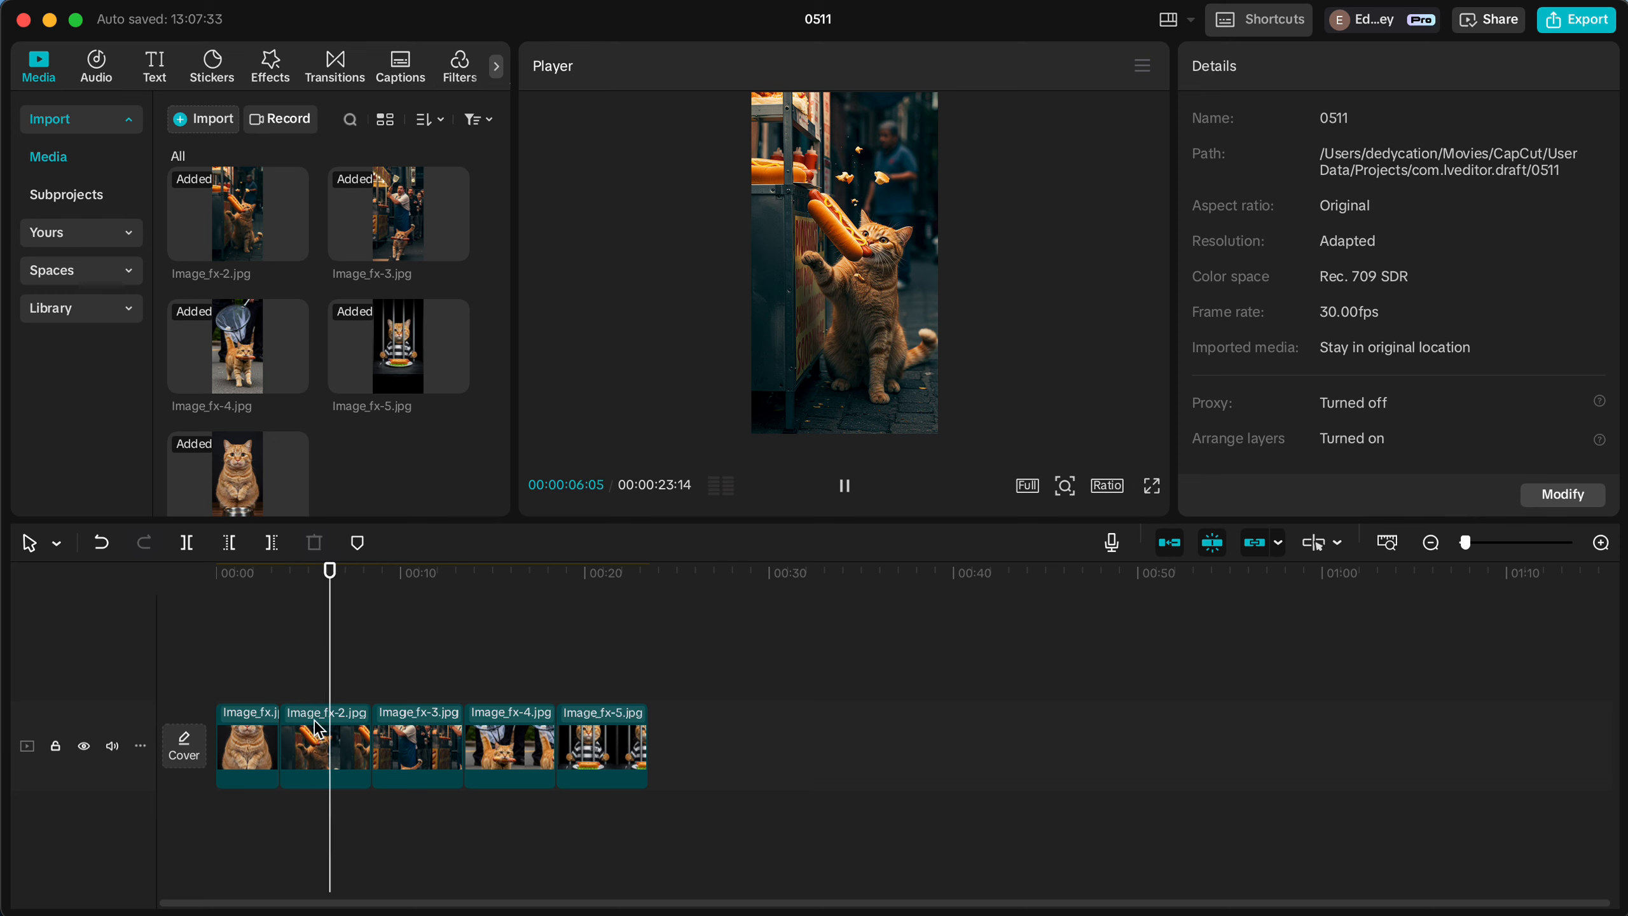
Trim the end of the Image_fx-2.jpg clip at 00:00:06:09 and the end of the Image_fx-3.jpg clip at 00:00:09:05.
{"action": "key", "text": "space"}
{"action": "left_click", "coordinate": [336, 748]}
{"action": "key", "text": "w"}
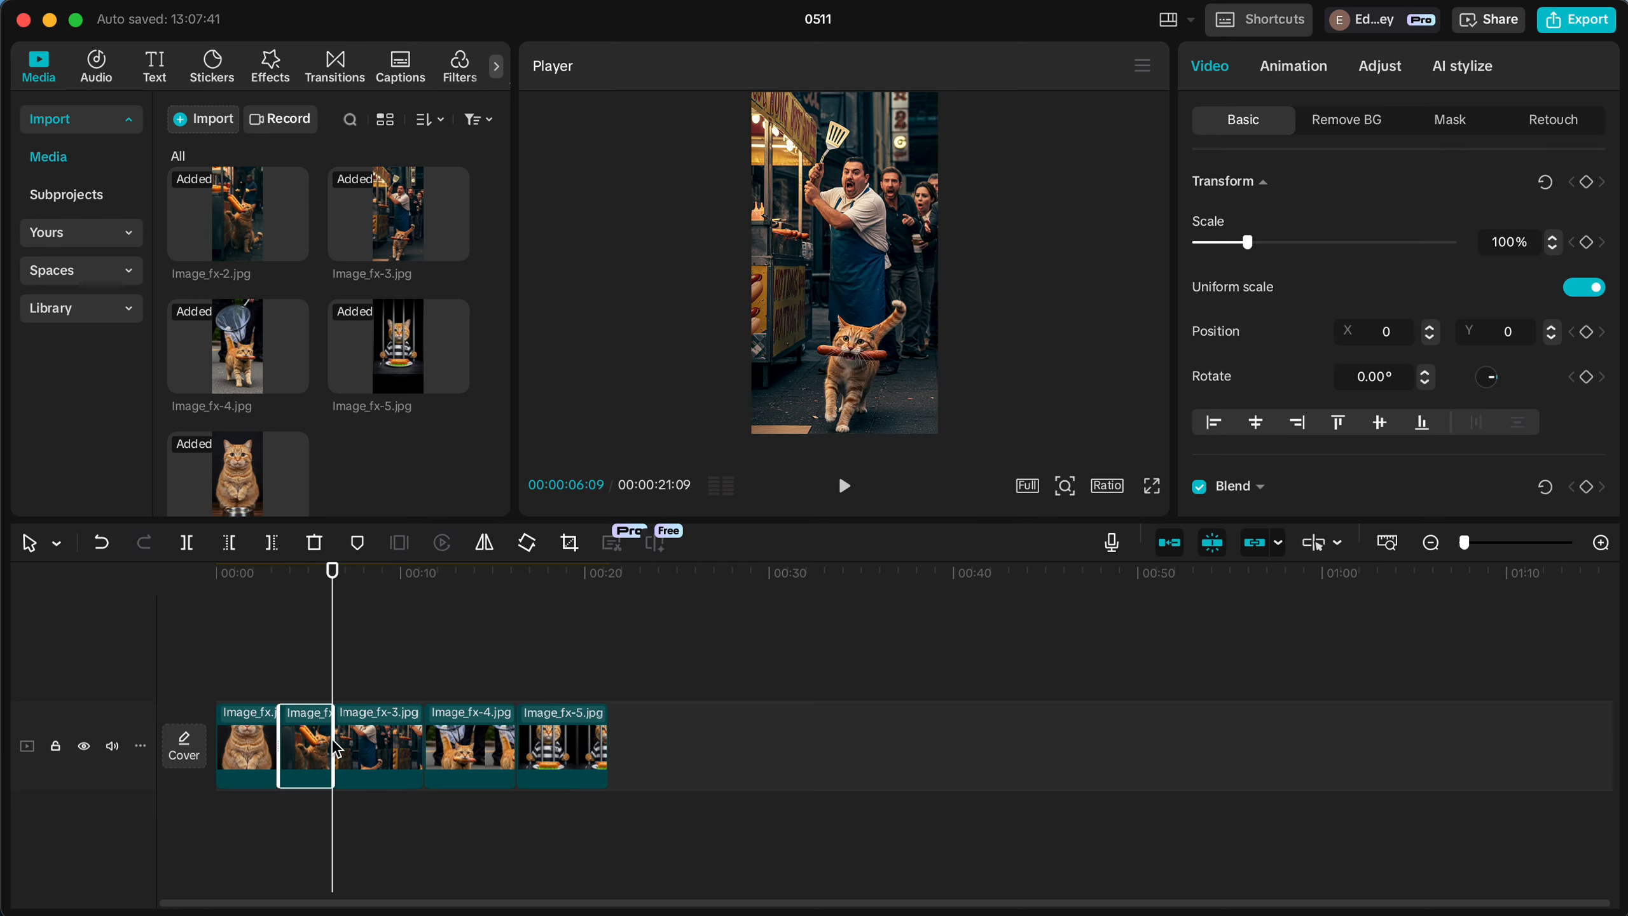
{"action": "key", "text": "space"}
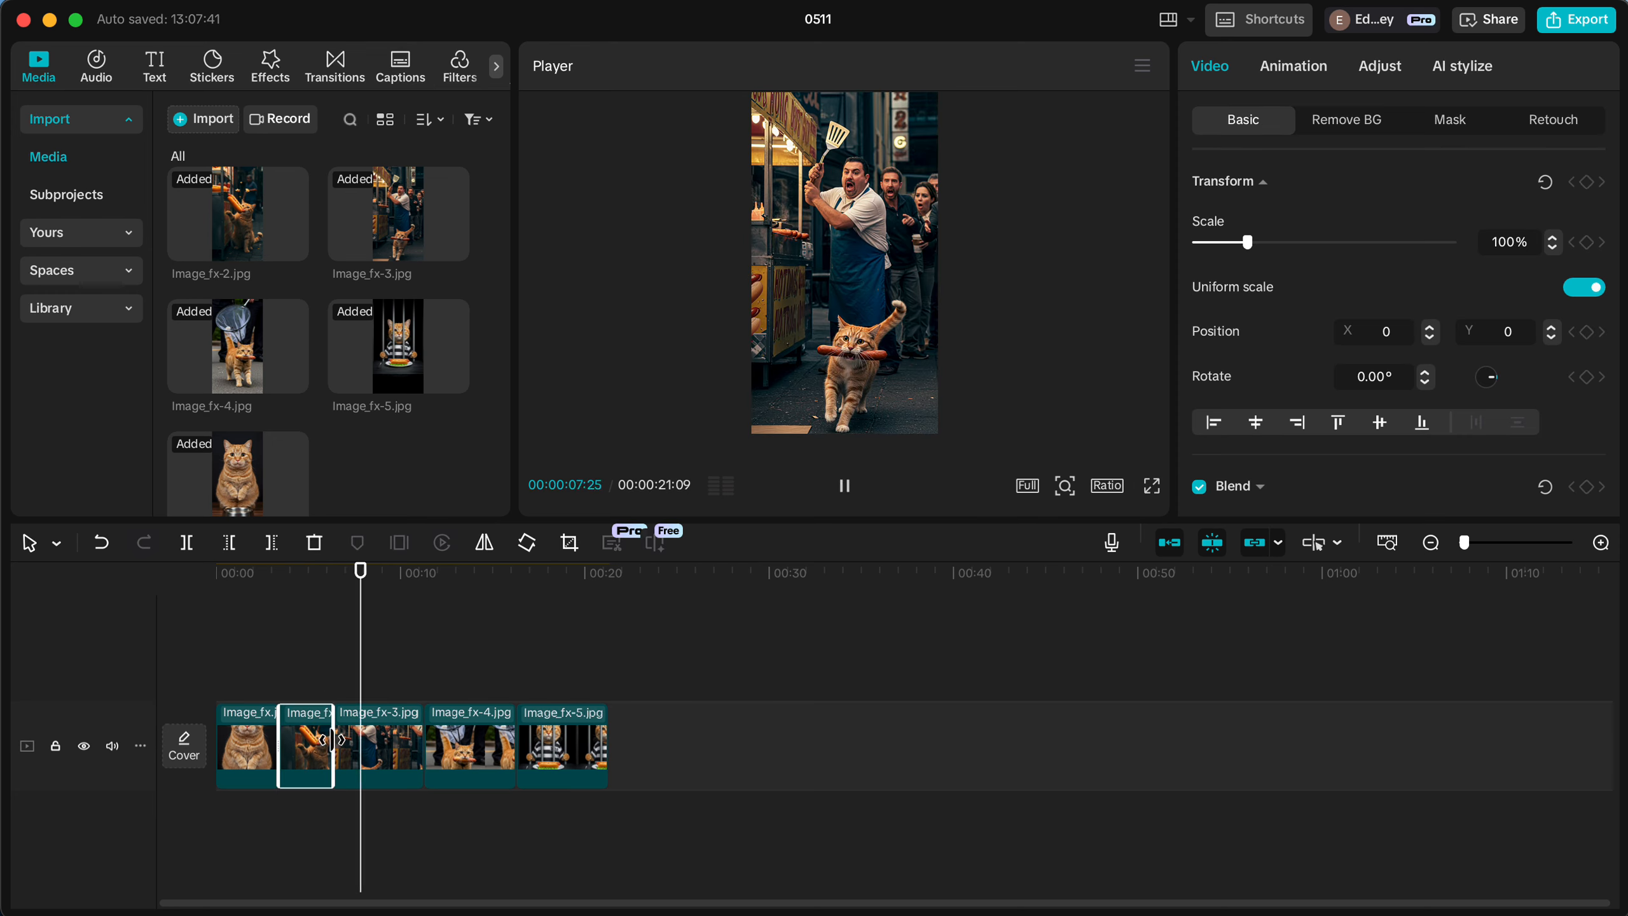
{"action": "key", "text": "space"}
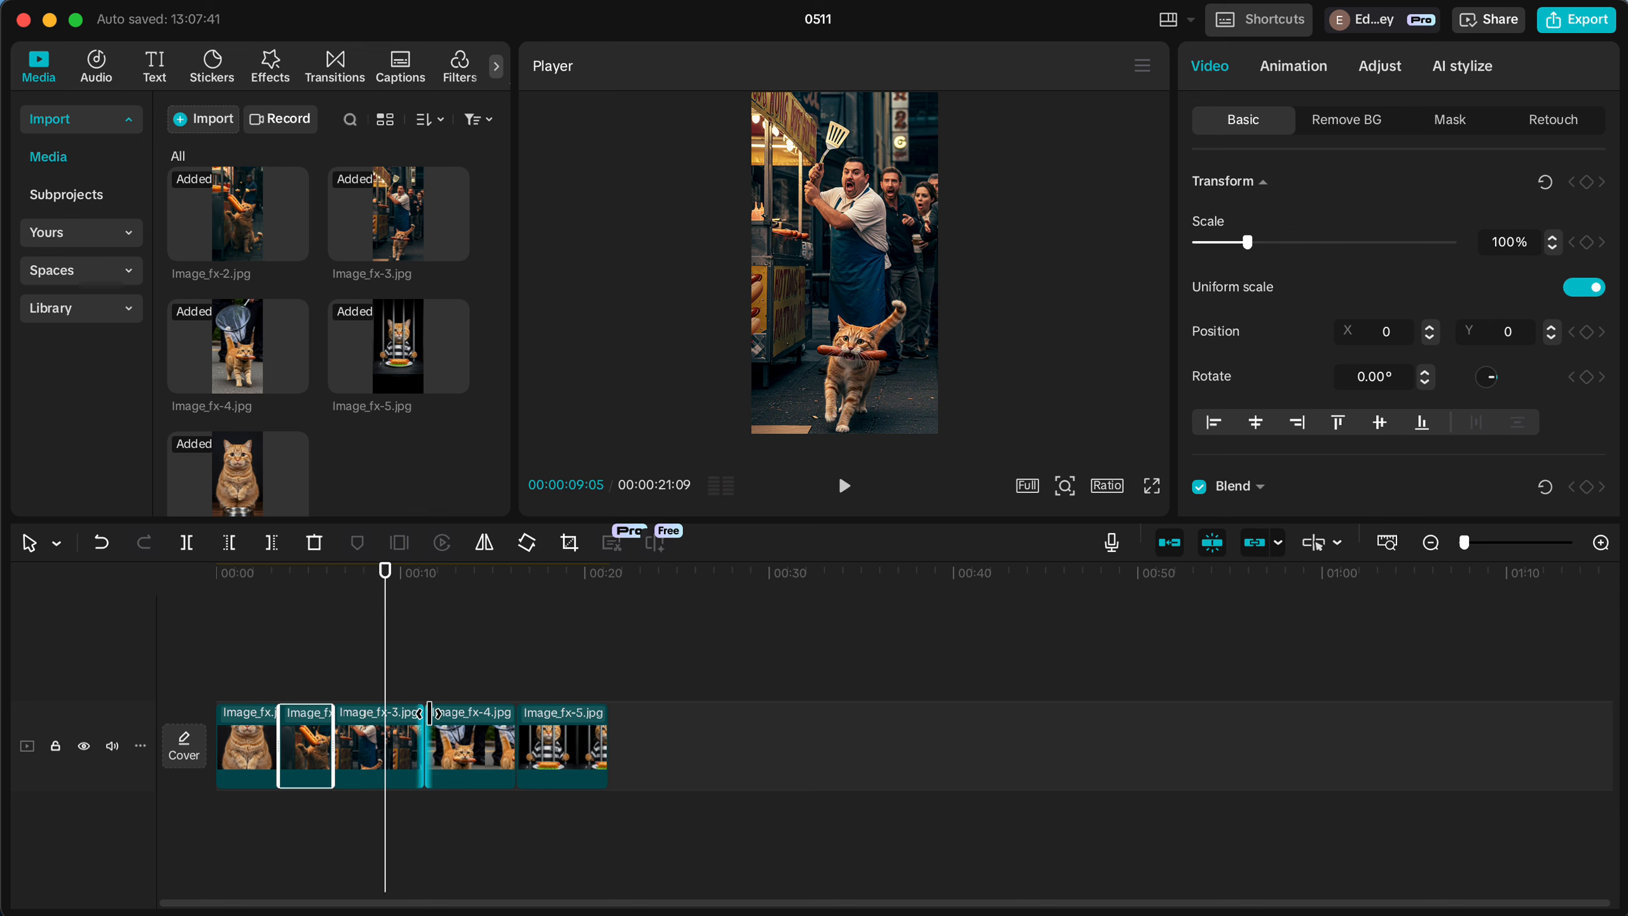
{"action": "left_click", "coordinate": [389, 760]}
{"action": "key", "text": "w"}
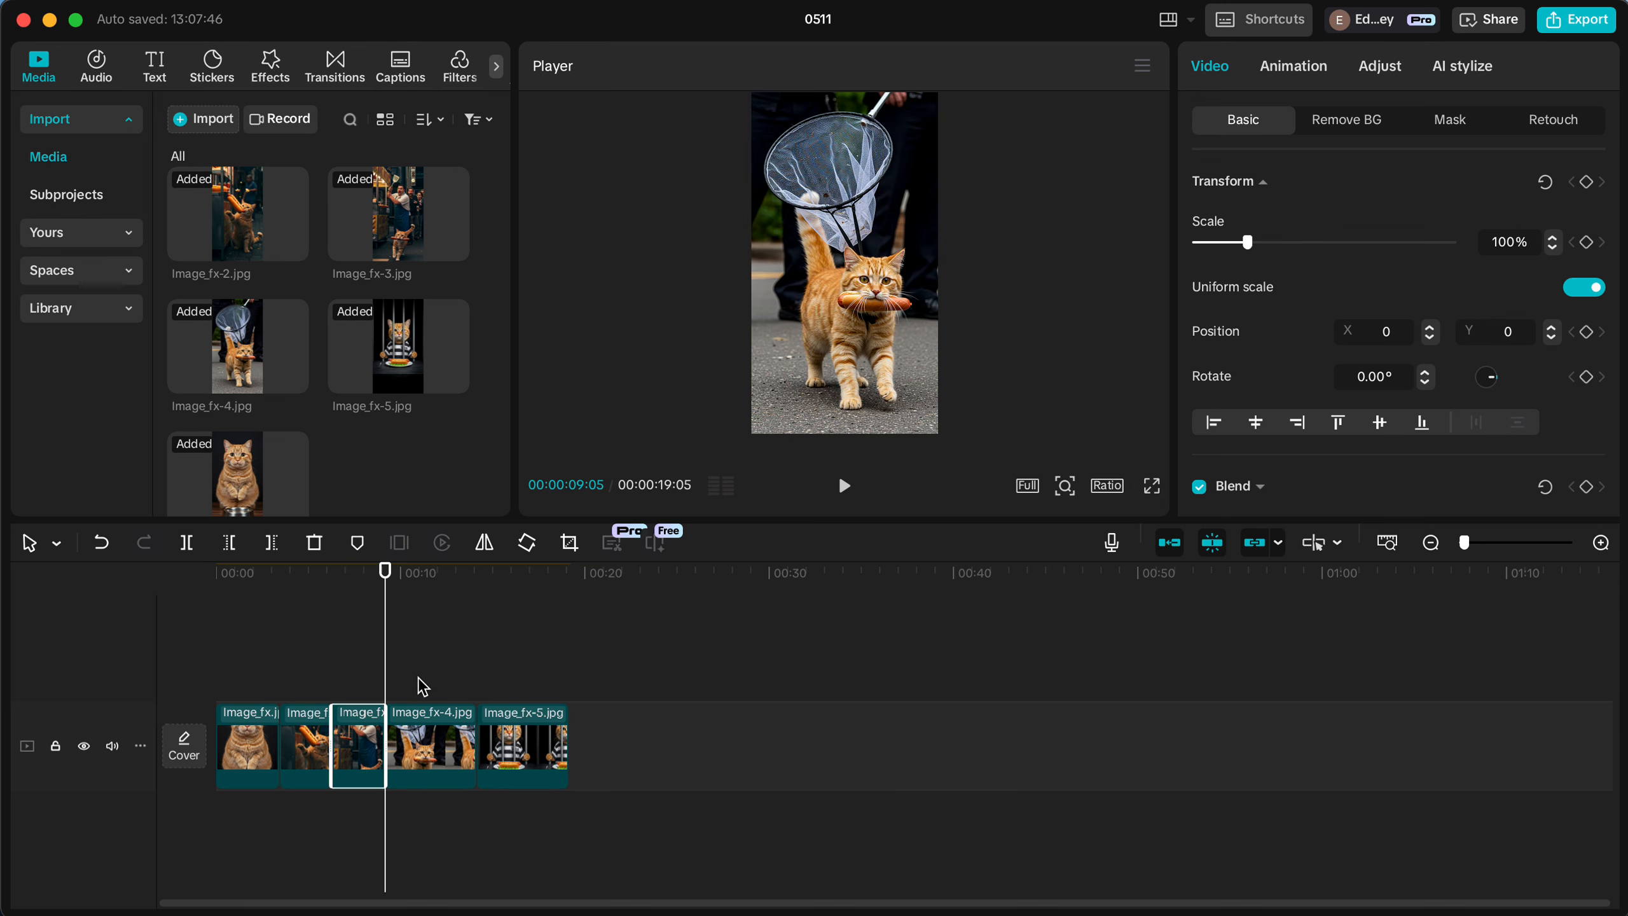
Trim the end of the Image_fx-4.jpg clip at 00:00:11:28 and the end of the Image_fx-5.jpg clip at 00:00:14:21.
{"action": "key", "text": "space"}
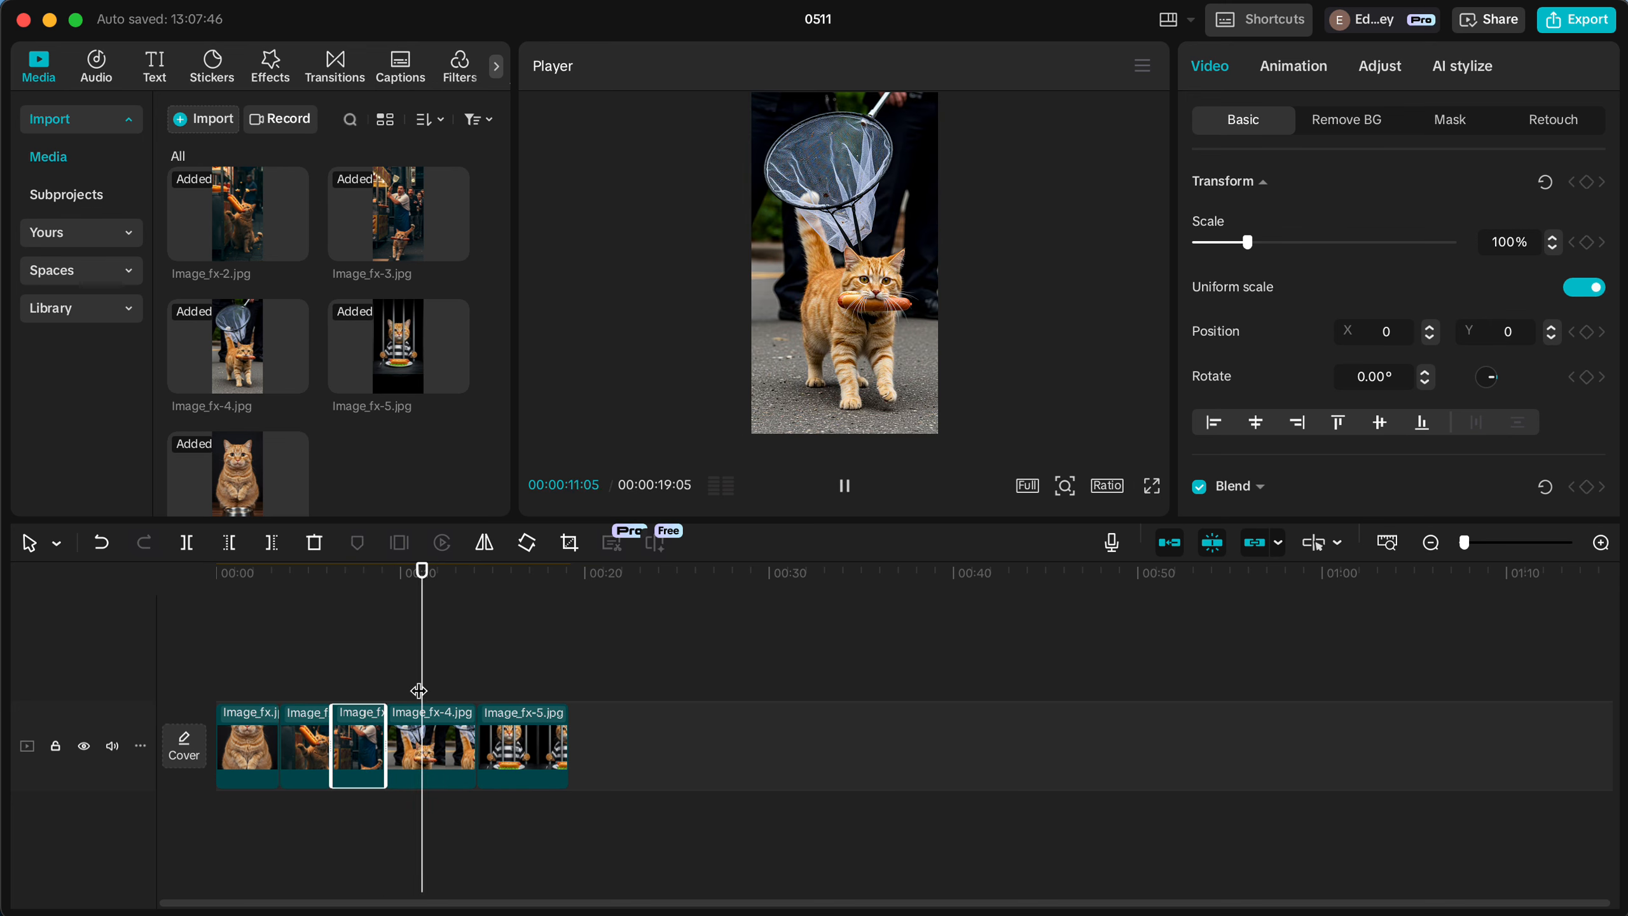
{"action": "key", "text": "space"}
{"action": "left_click", "coordinate": [439, 731]}
{"action": "key", "text": "w"}
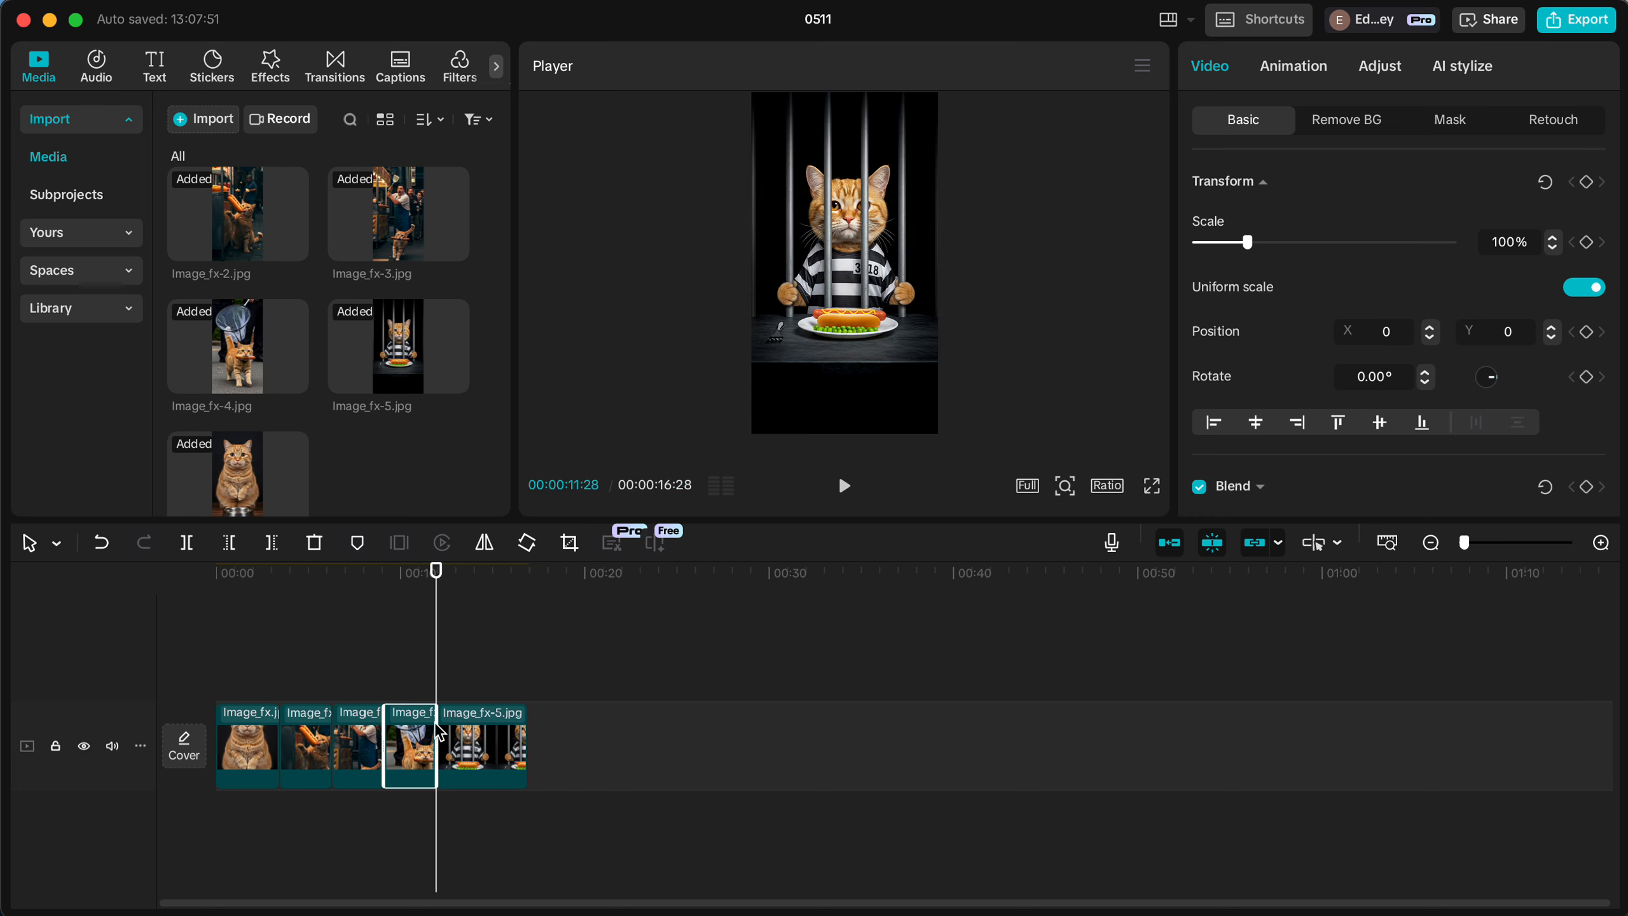
{"action": "key", "text": "space"}
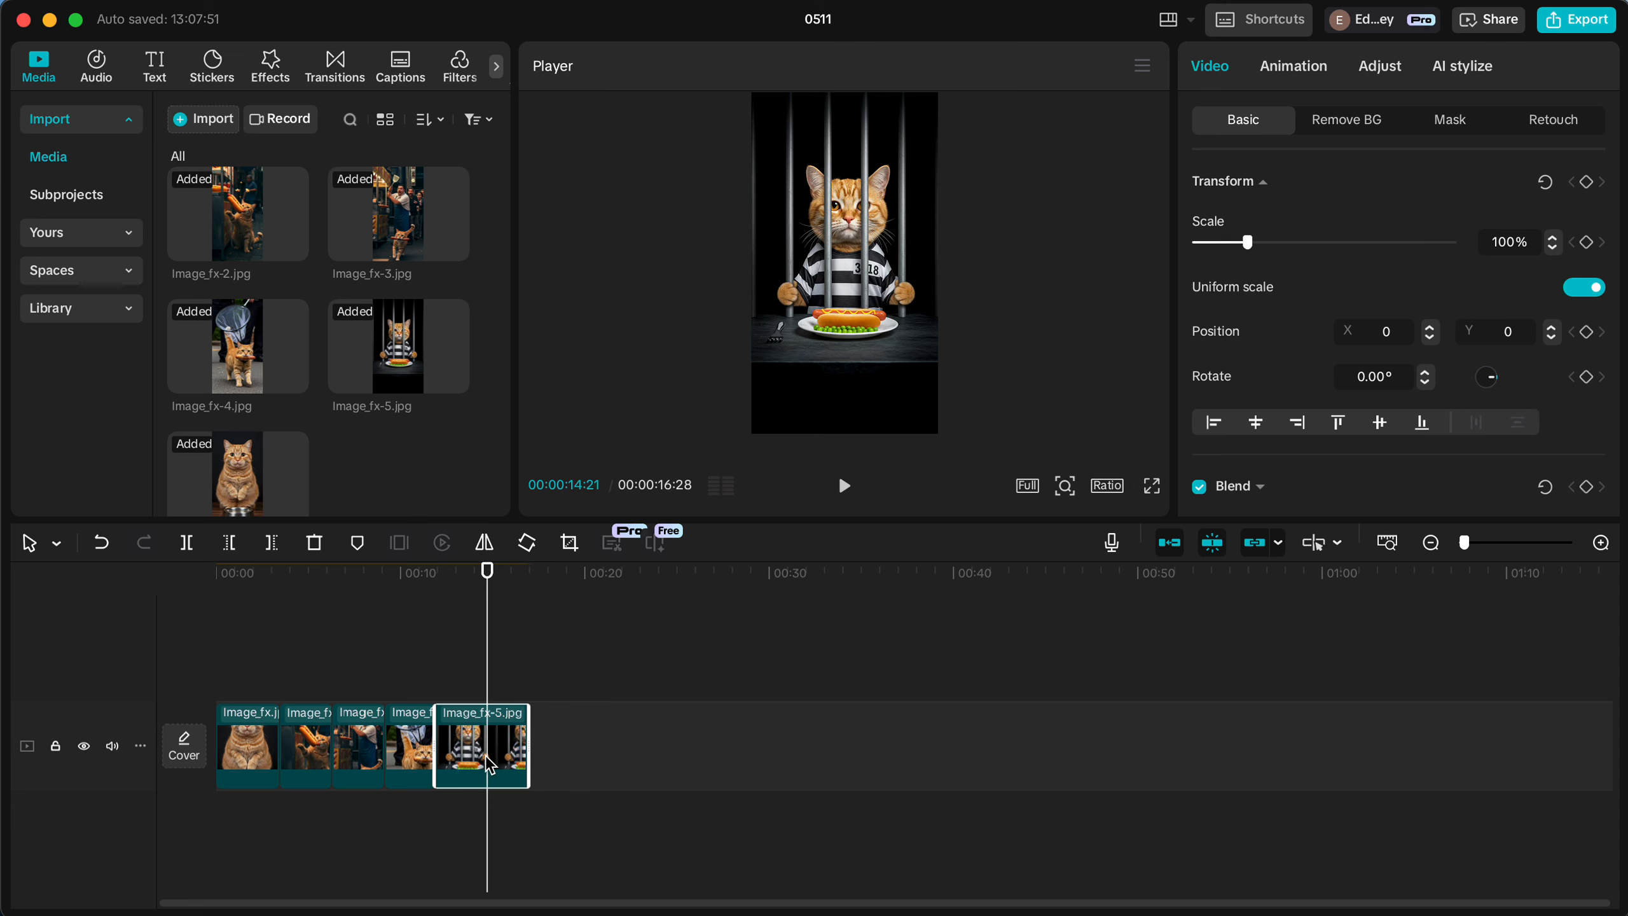
{"action": "key", "text": "w"}
Play the sequence from the start and shorten the first clip, Image_fx.jpg, to end at 00:00:02:19.
{"action": "left_click", "coordinate": [226, 574]}
{"action": "key", "text": "space"}
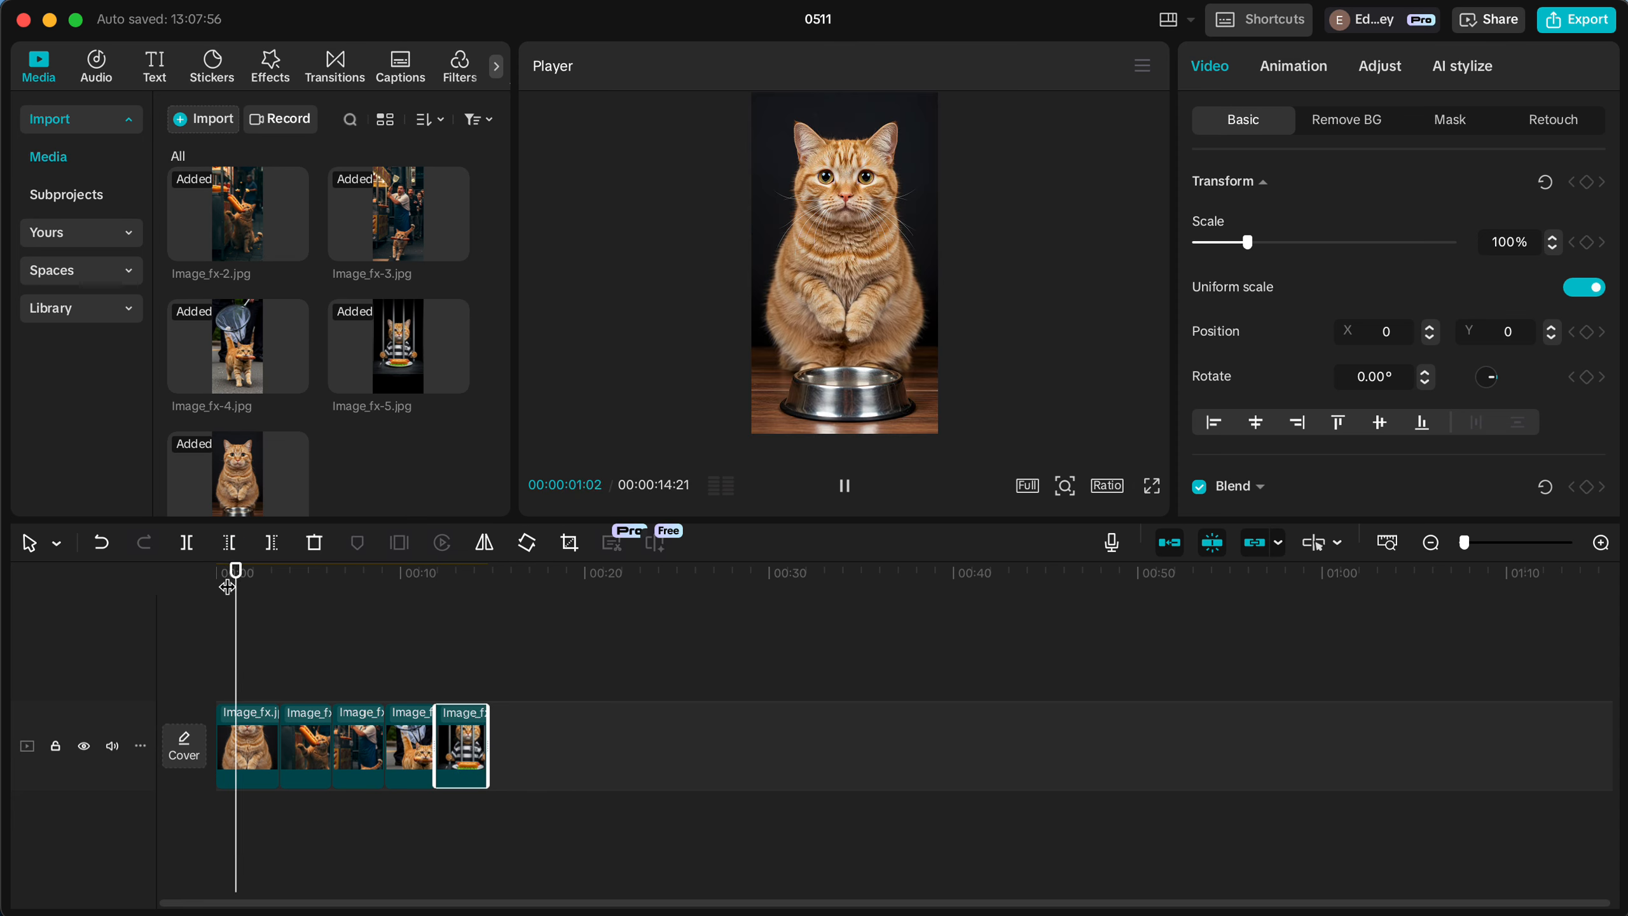
{"action": "key", "text": "space"}
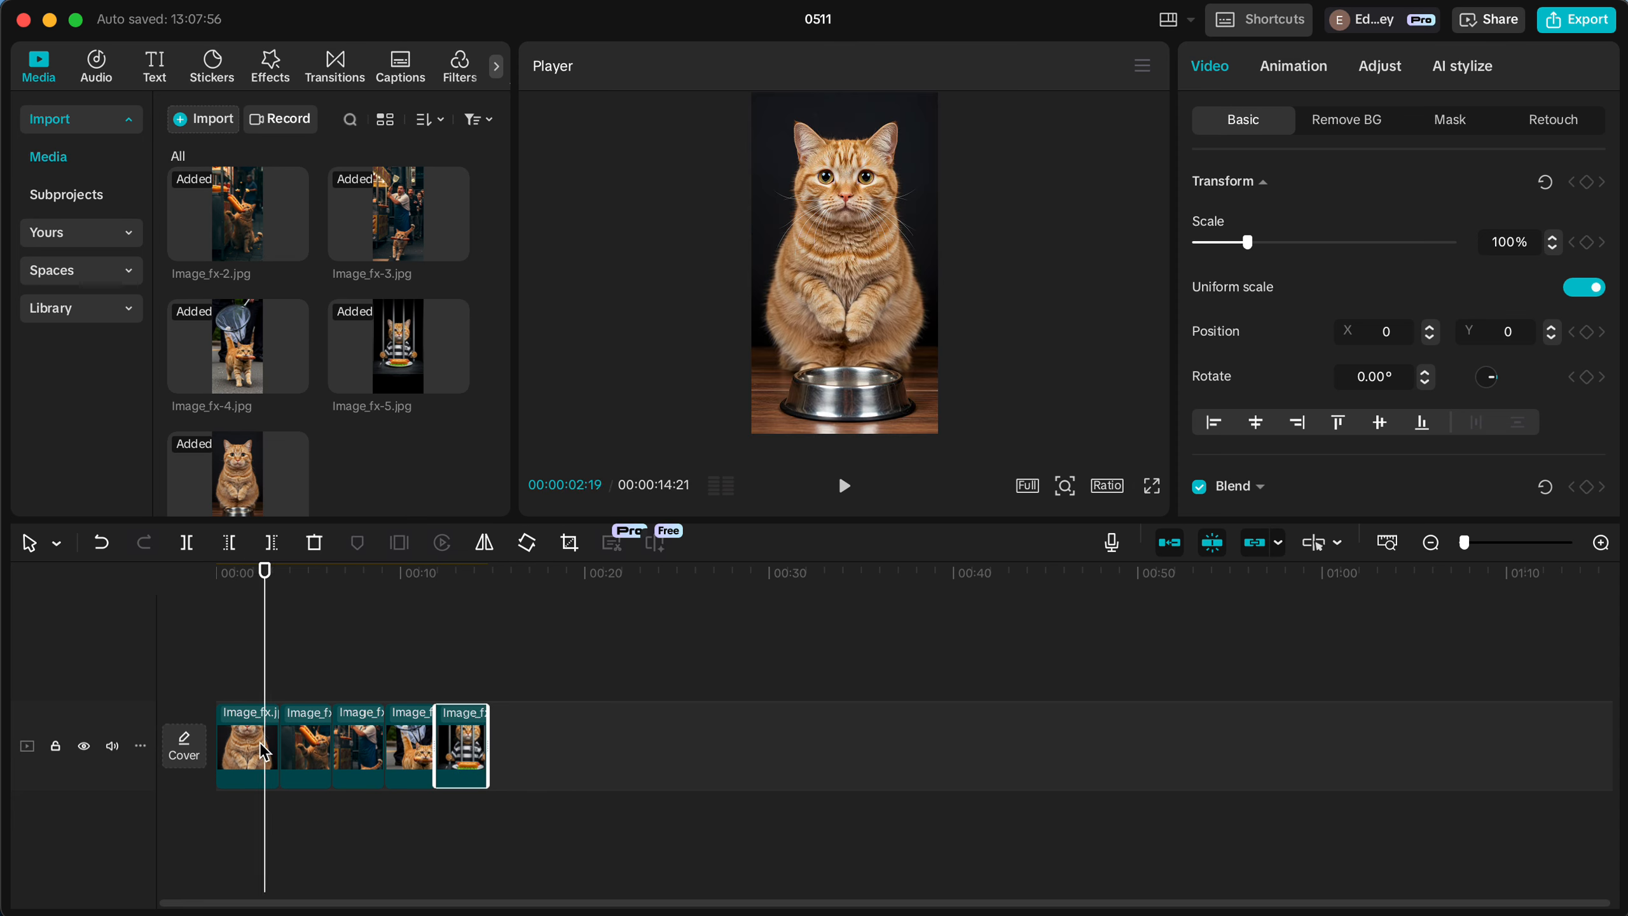
{"action": "left_click", "coordinate": [259, 742]}
{"action": "key", "text": "w"}
{"action": "left_click", "coordinate": [304, 679]}
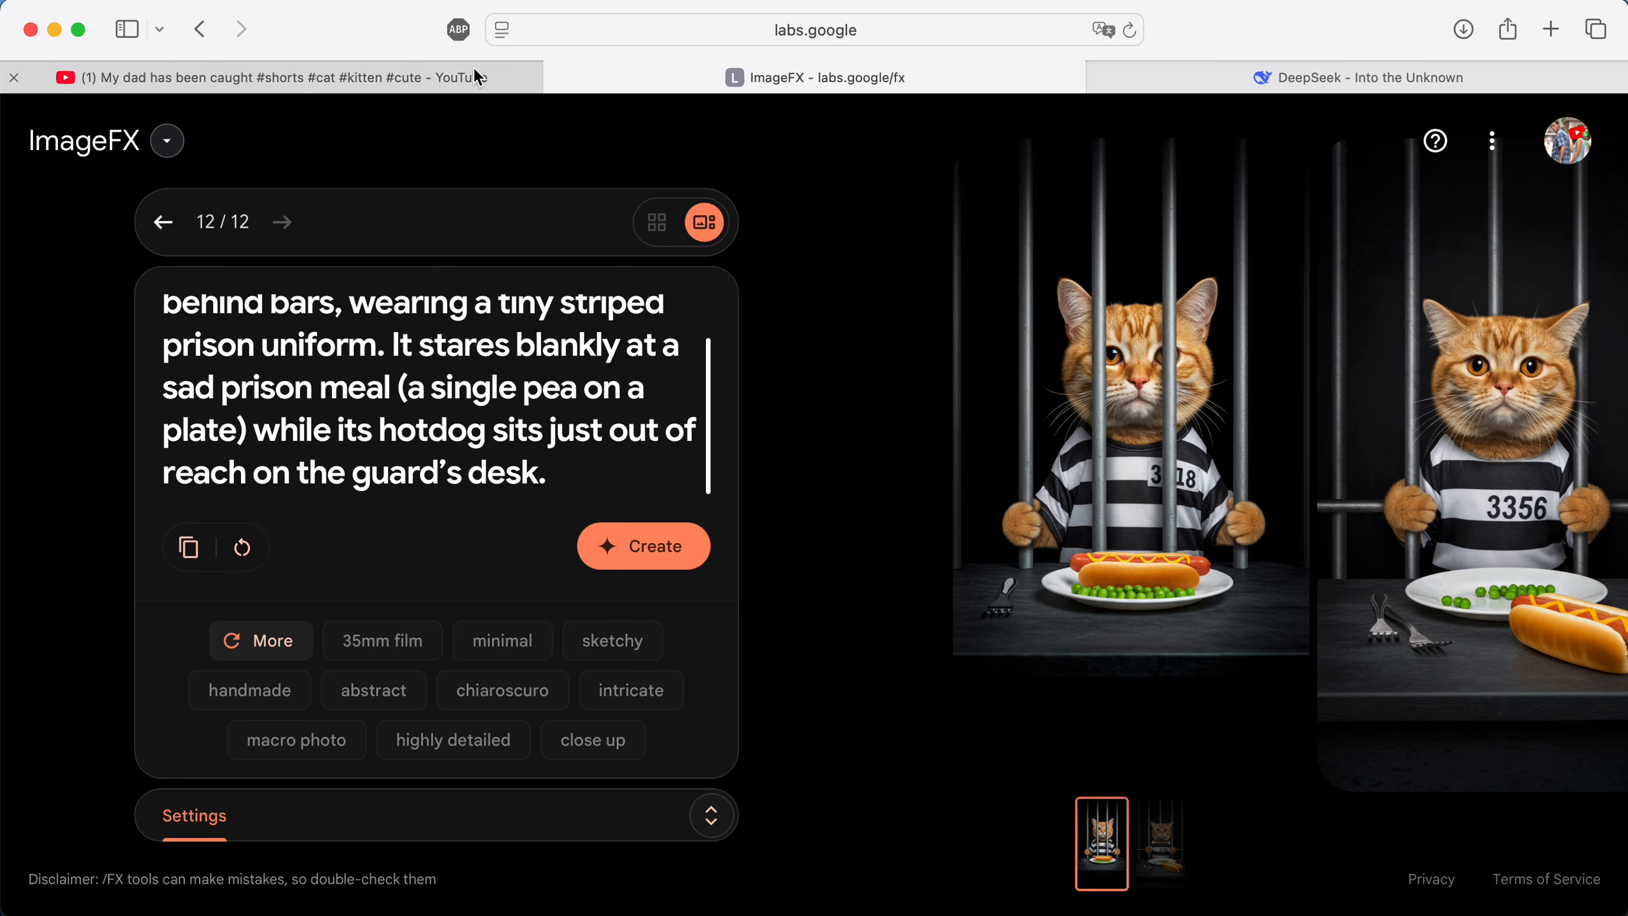
Switch to the YouTube Short "My dad has been caught" in Safari and play part of it with the volume raised.
{"action": "left_click", "coordinate": [476, 76]}
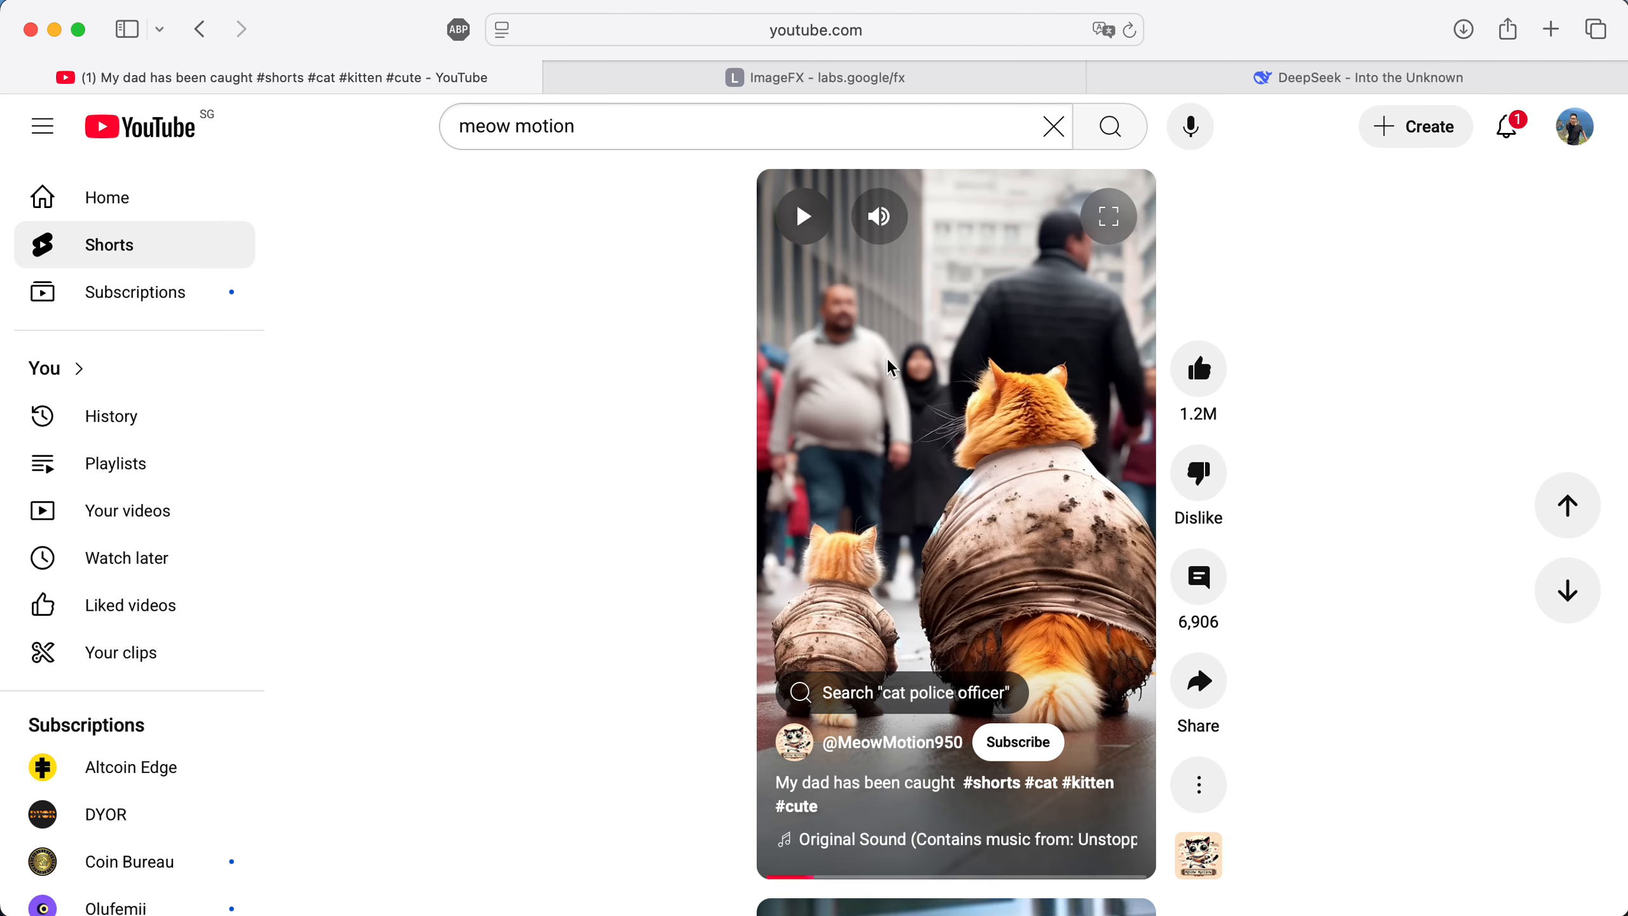
{"action": "mouse_move", "coordinate": [888, 209]}
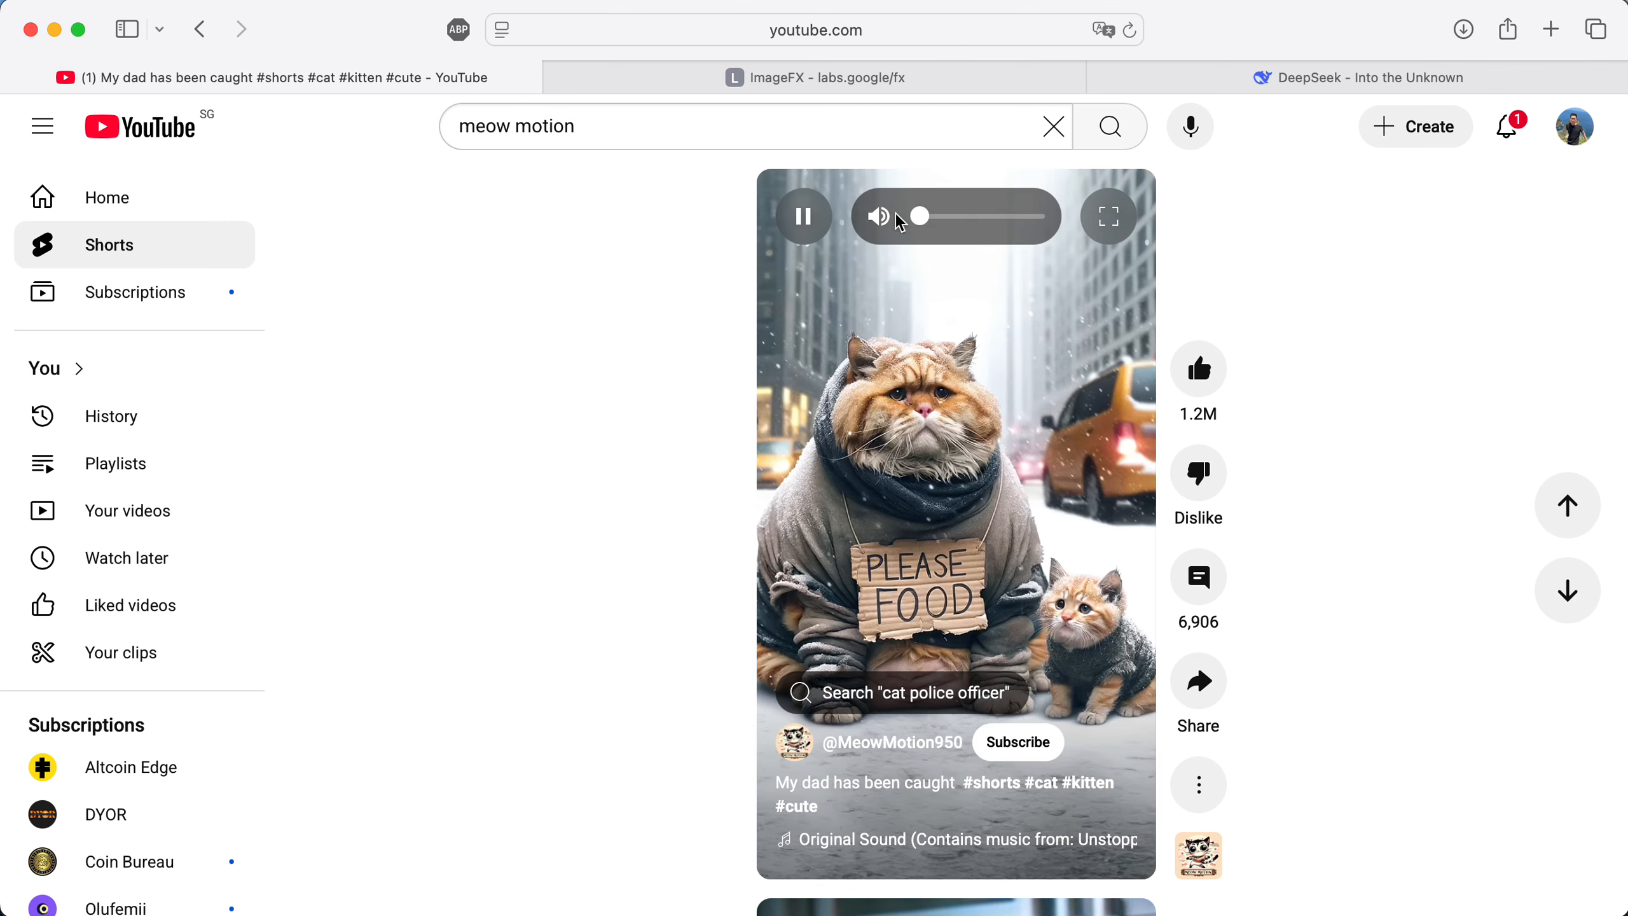
{"action": "left_click", "coordinate": [972, 221]}
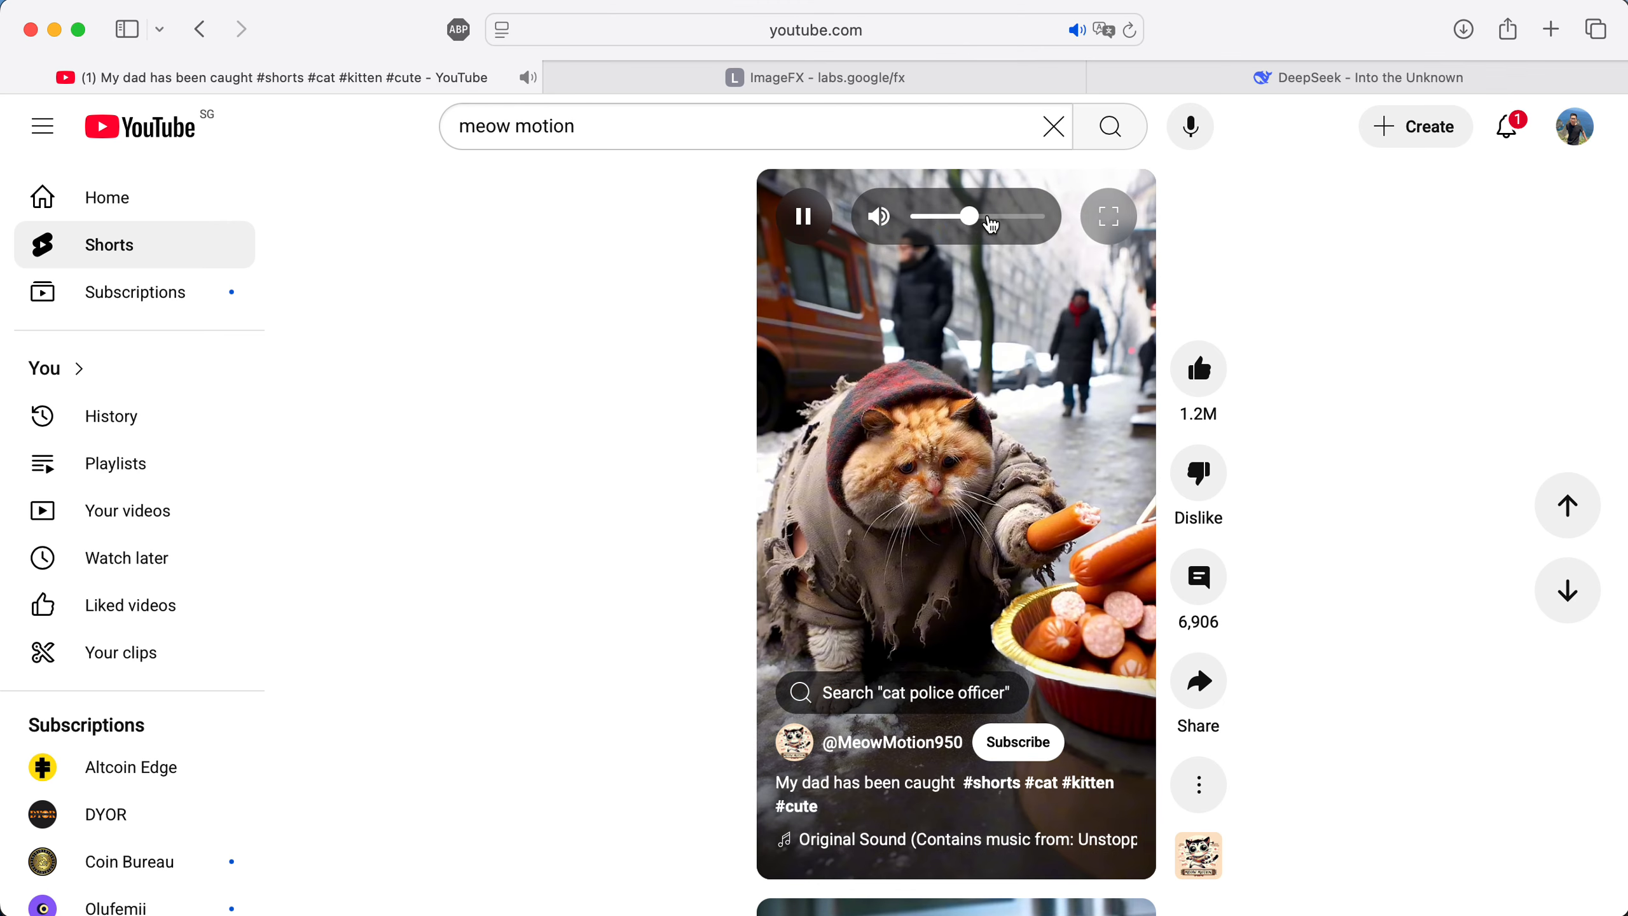
{"action": "left_click", "coordinate": [990, 218]}
{"action": "left_click", "coordinate": [970, 558]}
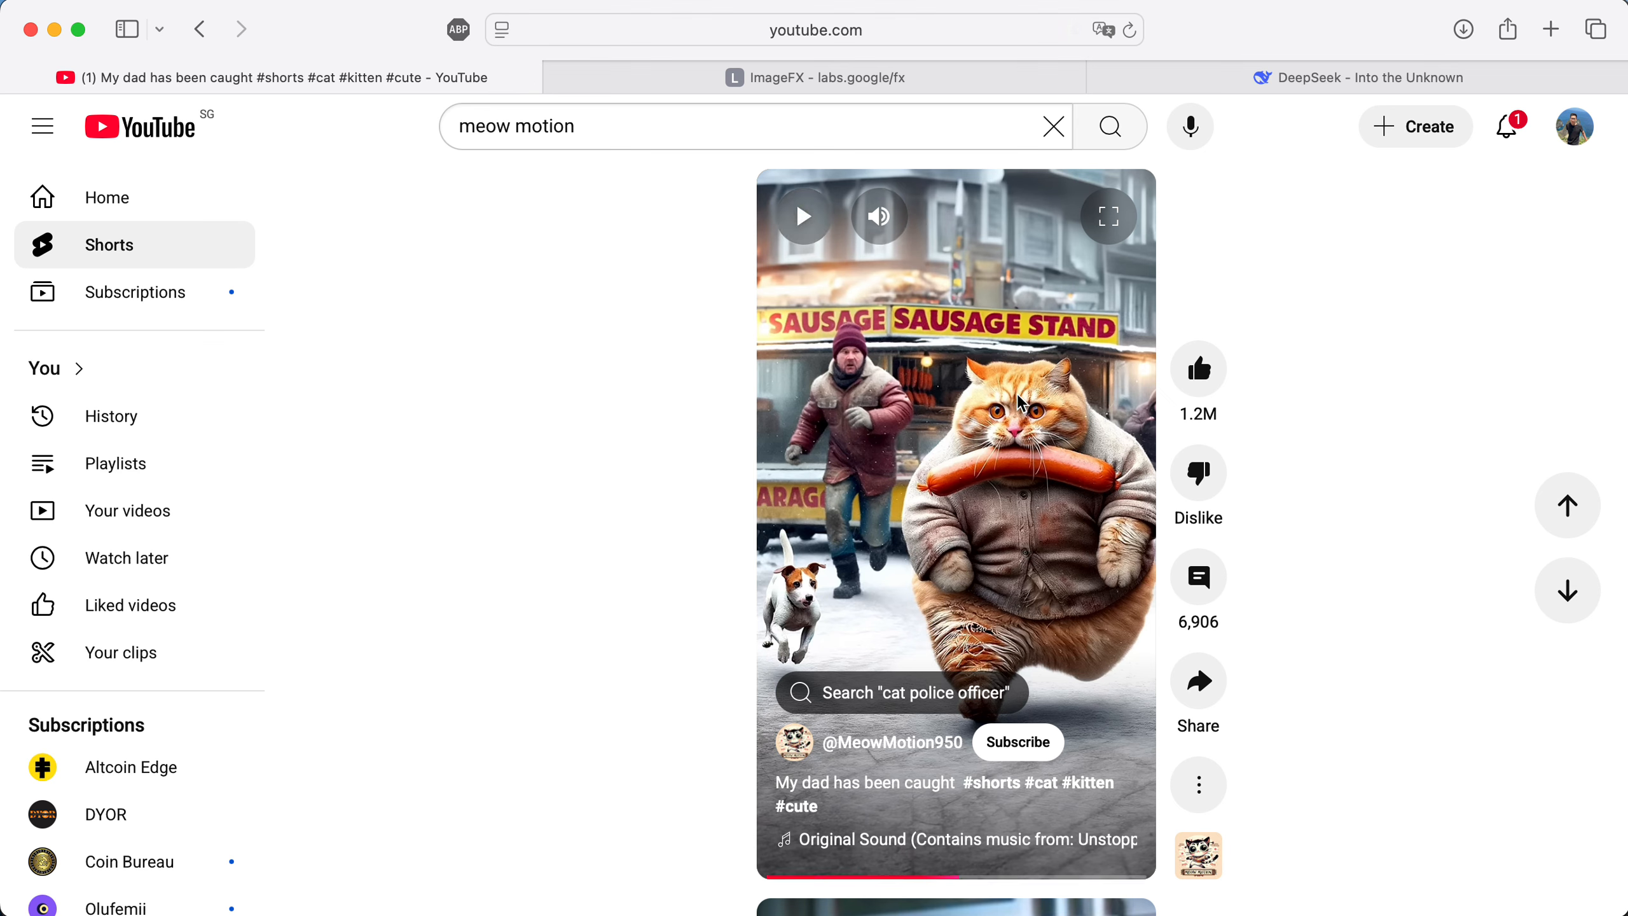
Copy the video URL of the "My dad has been caught" Short and open a new browser tab.
{"action": "right_click", "coordinate": [1020, 438]}
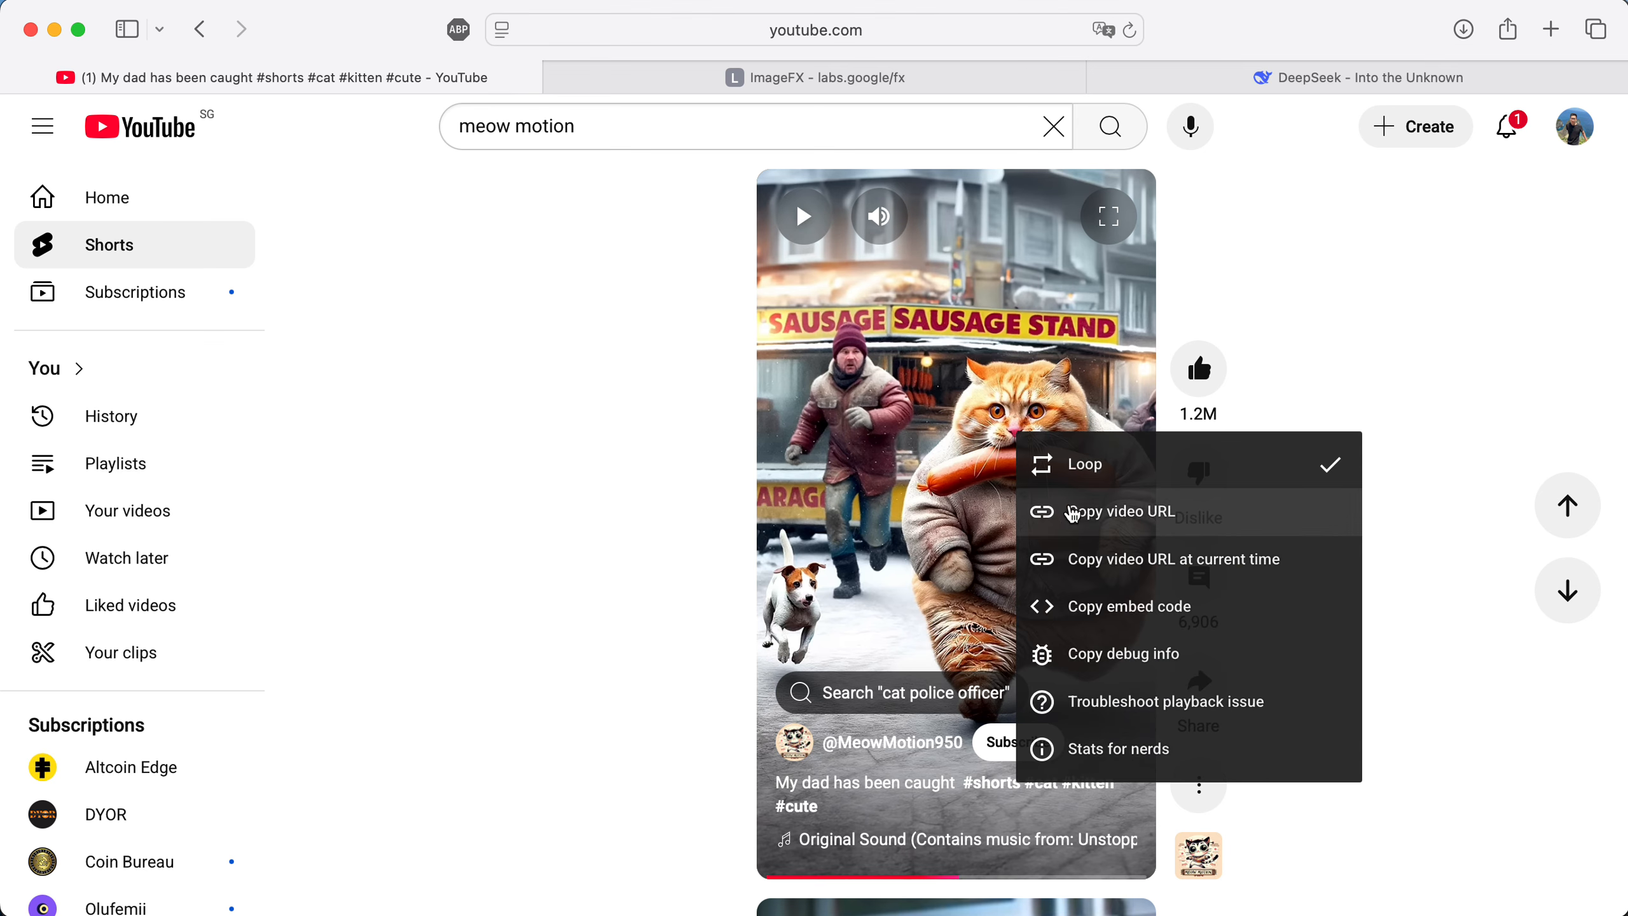
{"action": "left_click", "coordinate": [1074, 514]}
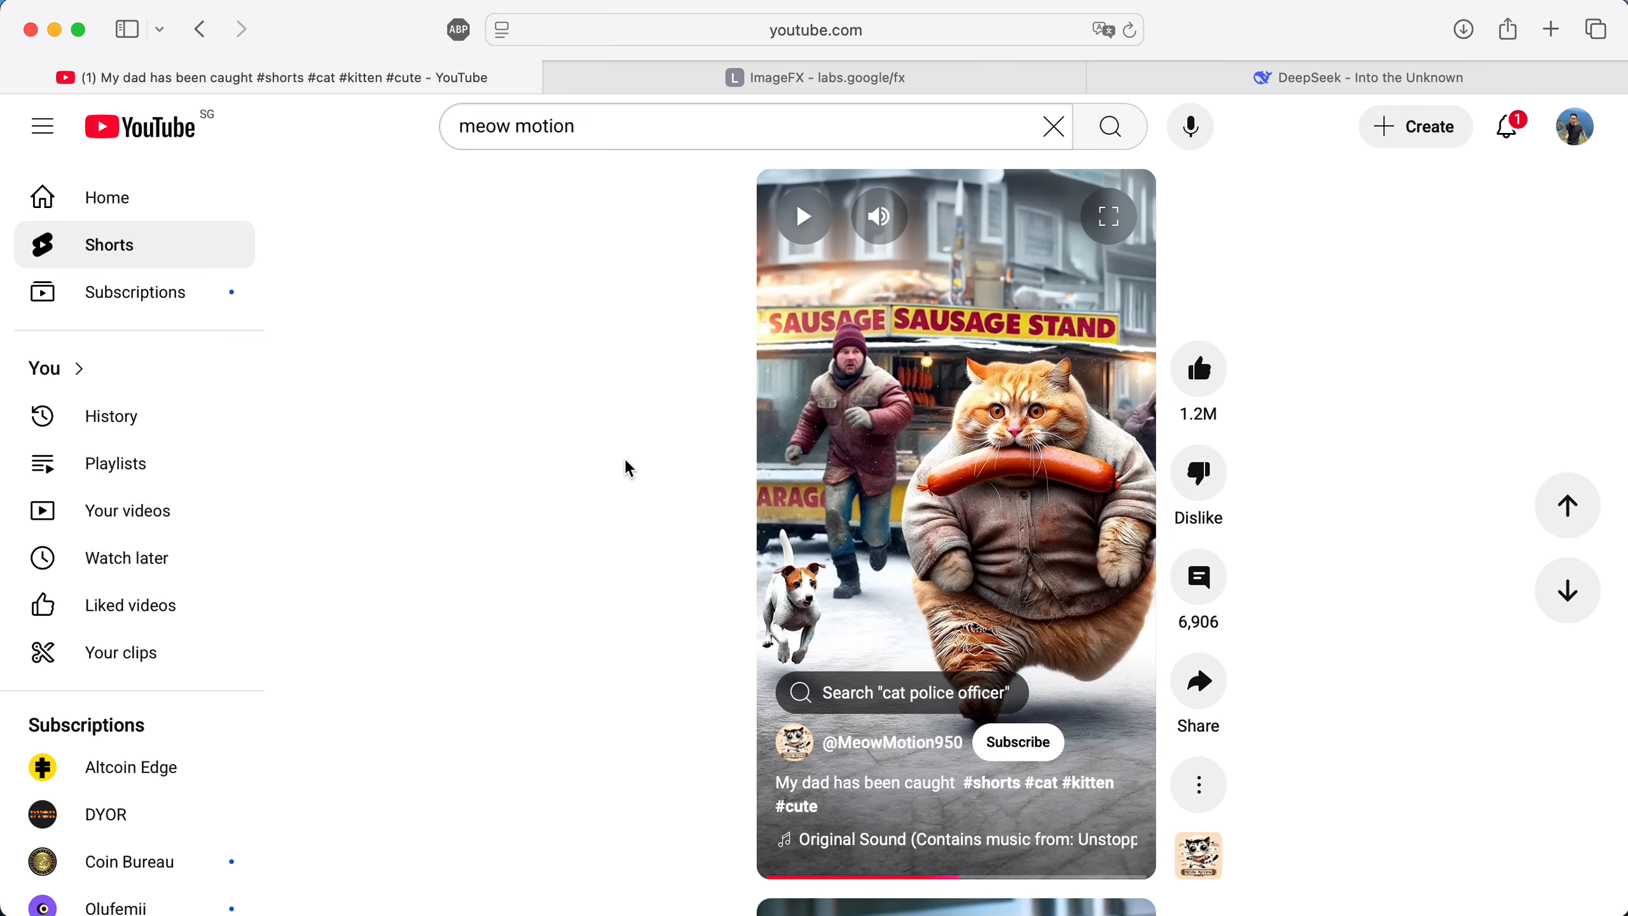
{"action": "key", "text": "super+t"}
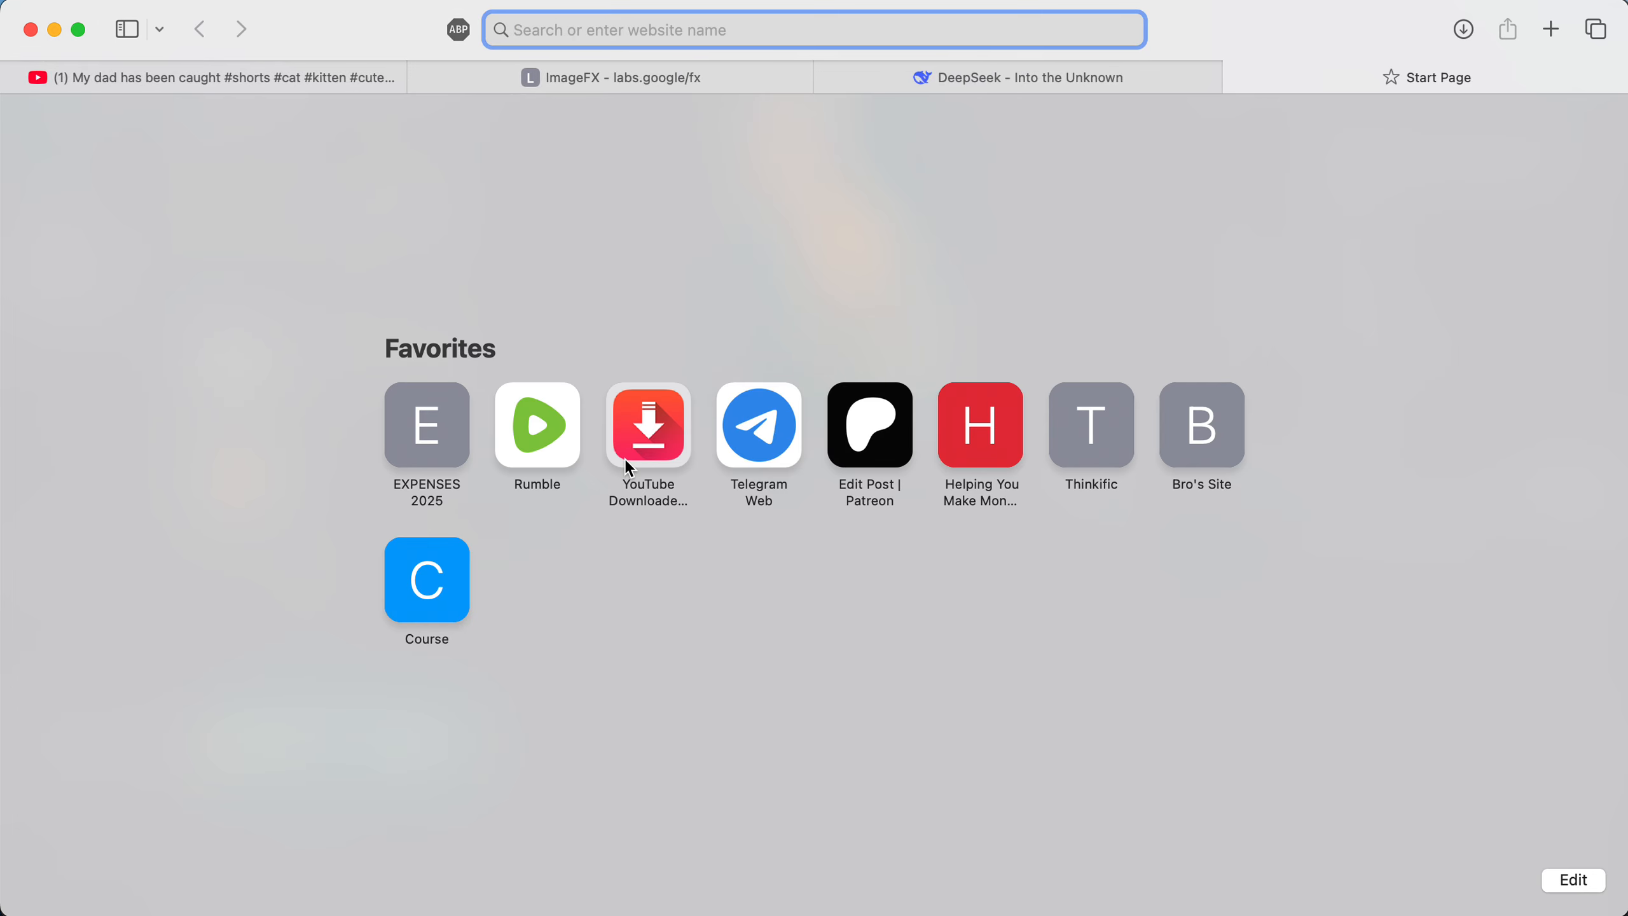
{"action": "type", "text": "soud"}
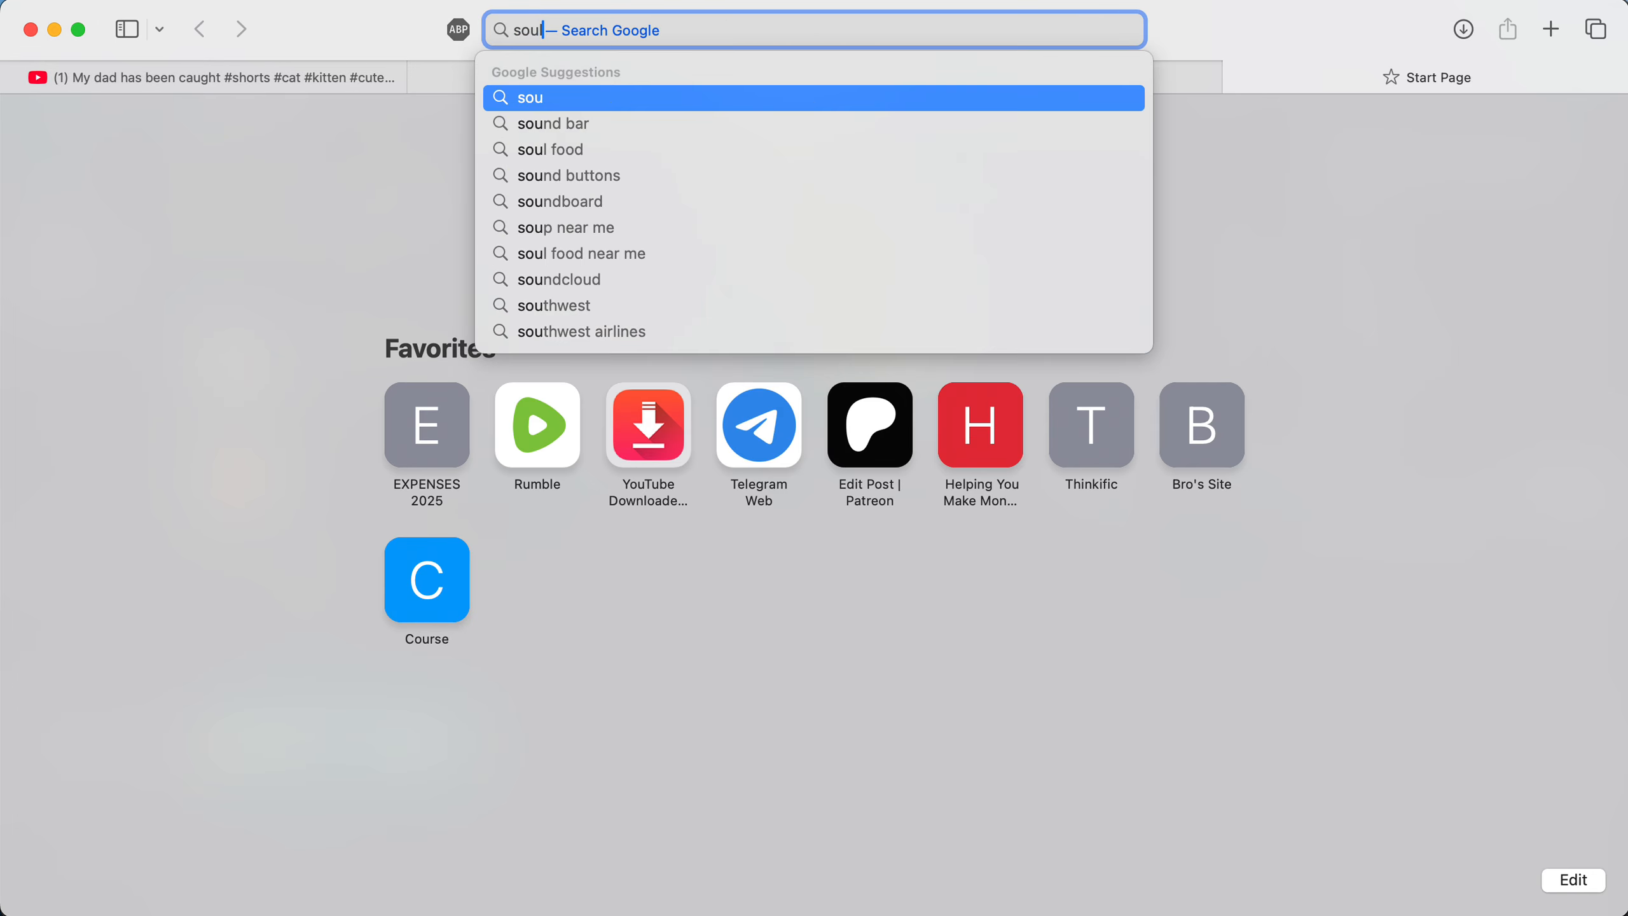
{"action": "key", "text": "BackSpace"}
{"action": "key", "text": "super+a"}
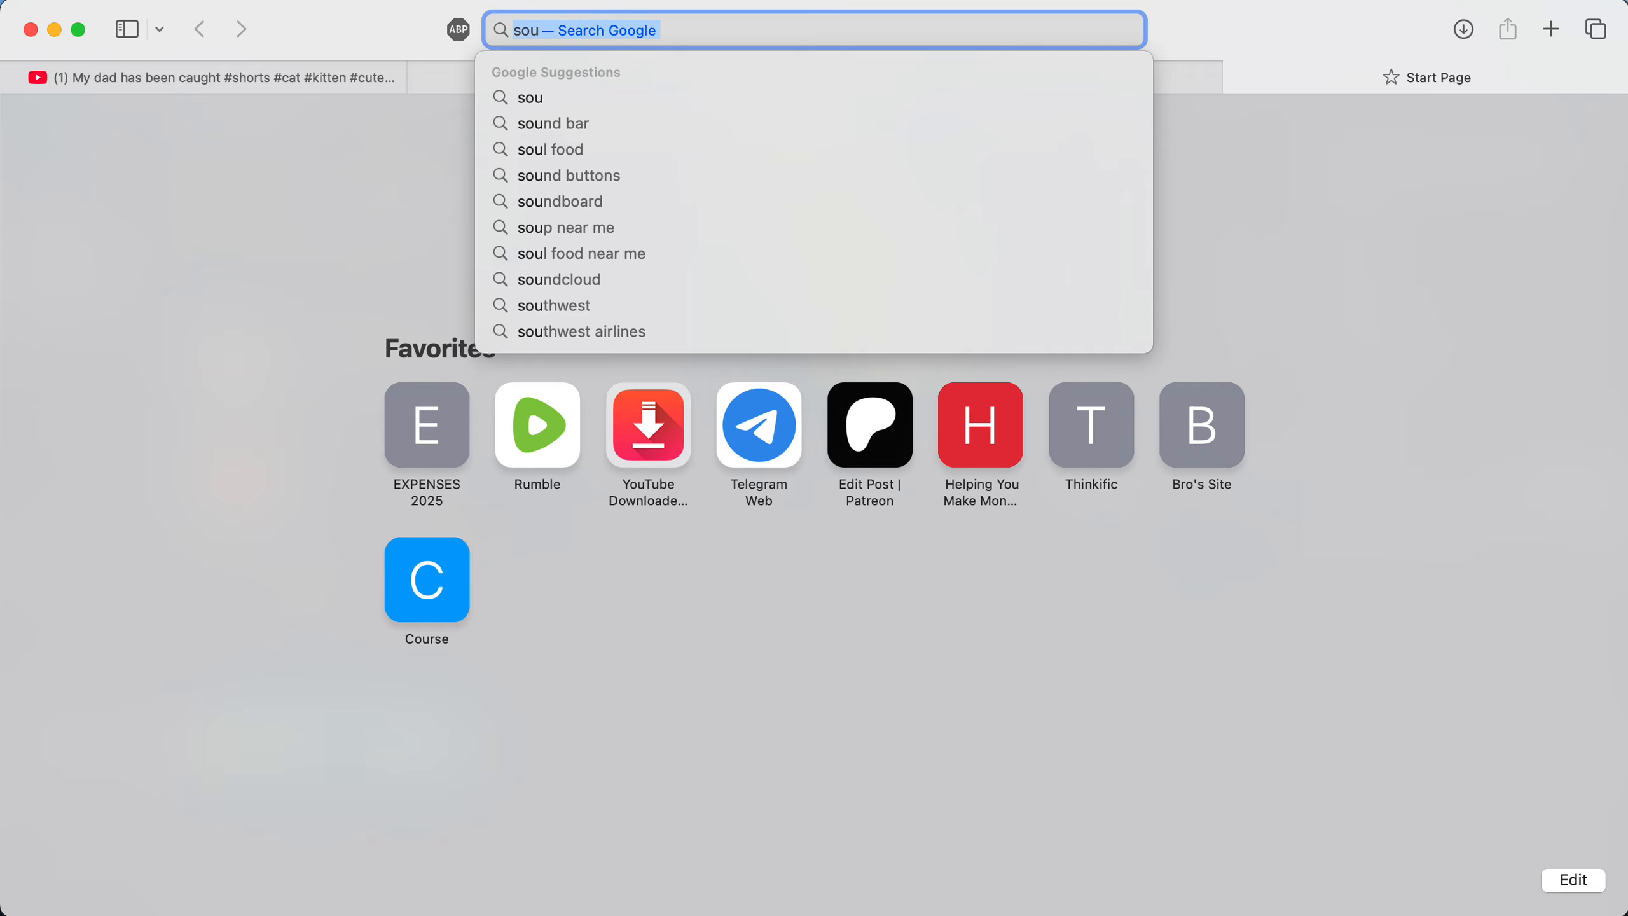
{"action": "type", "text": "mp4"}
{"action": "key", "text": "BackSpace"}
{"action": "key", "text": "BackSpace"}
{"action": "key", "text": "BackSpace"}
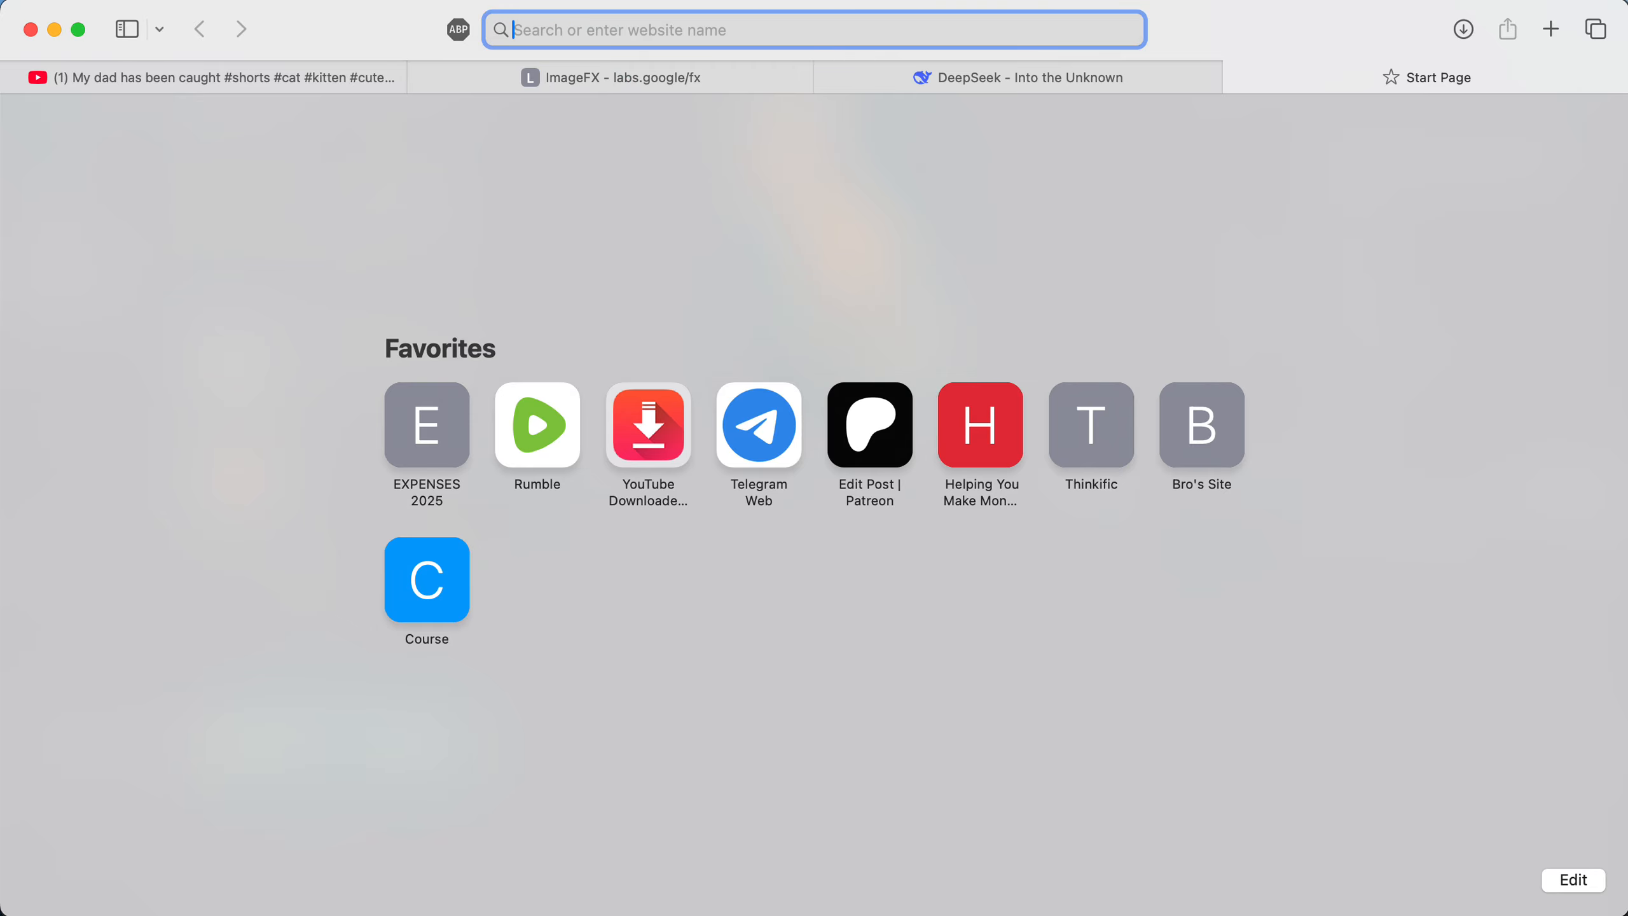
Search Google for "youtube video to mp3" and open the Y2Mate YouTube to MP3 converter.
{"action": "type", "text": "youtube video t"}
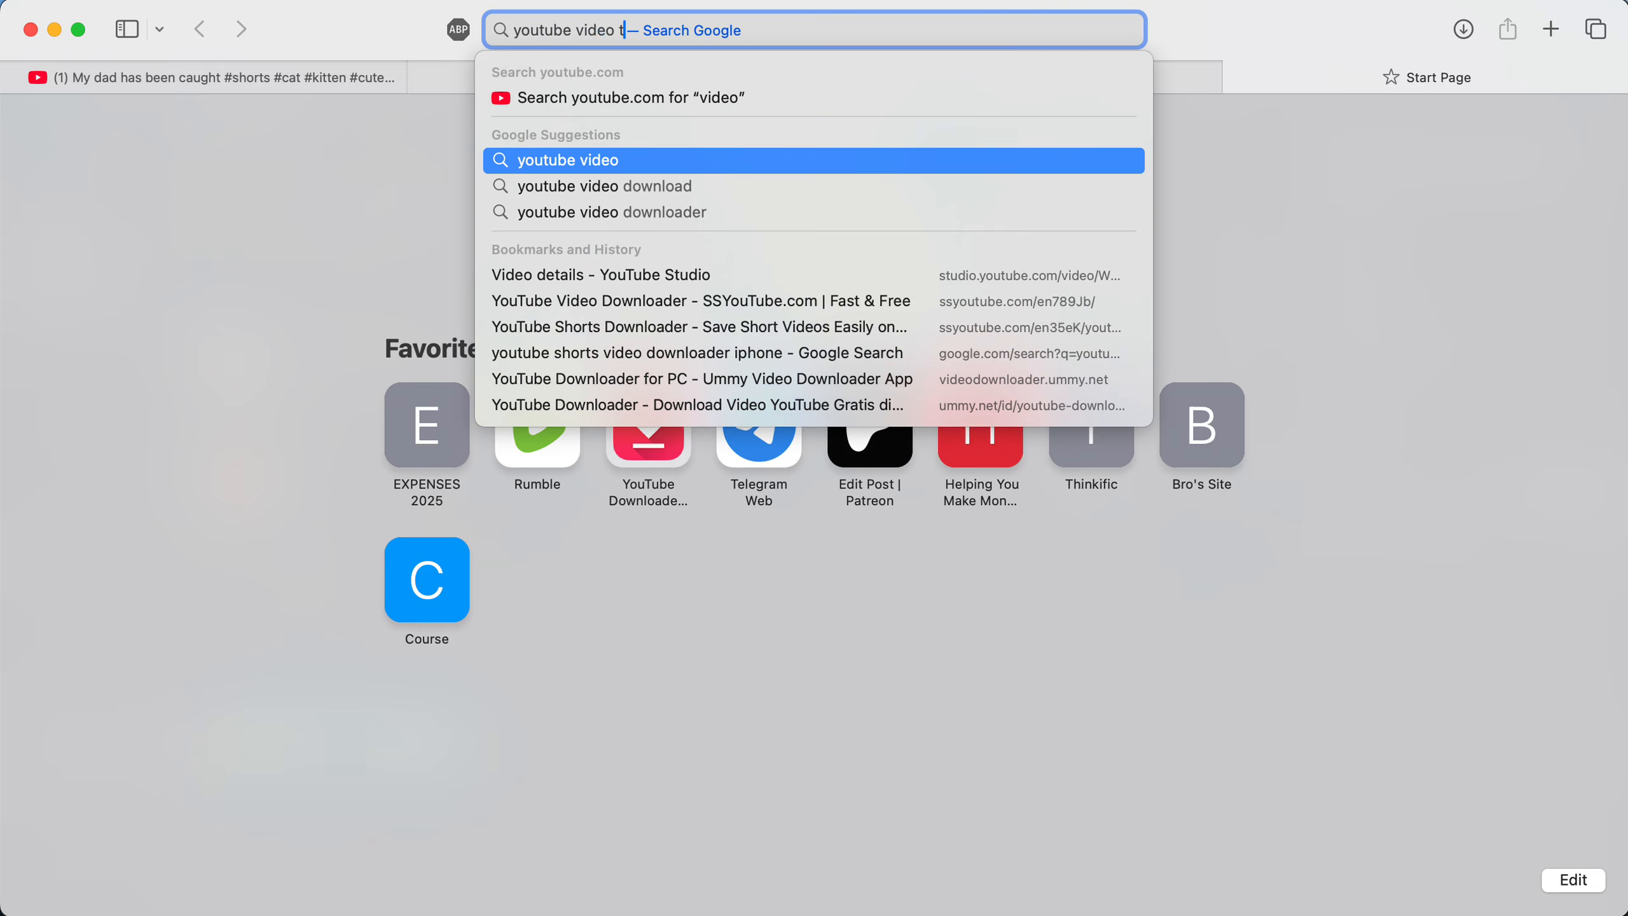
{"action": "type", "text": "o mp3"}
{"action": "key", "text": "Return"}
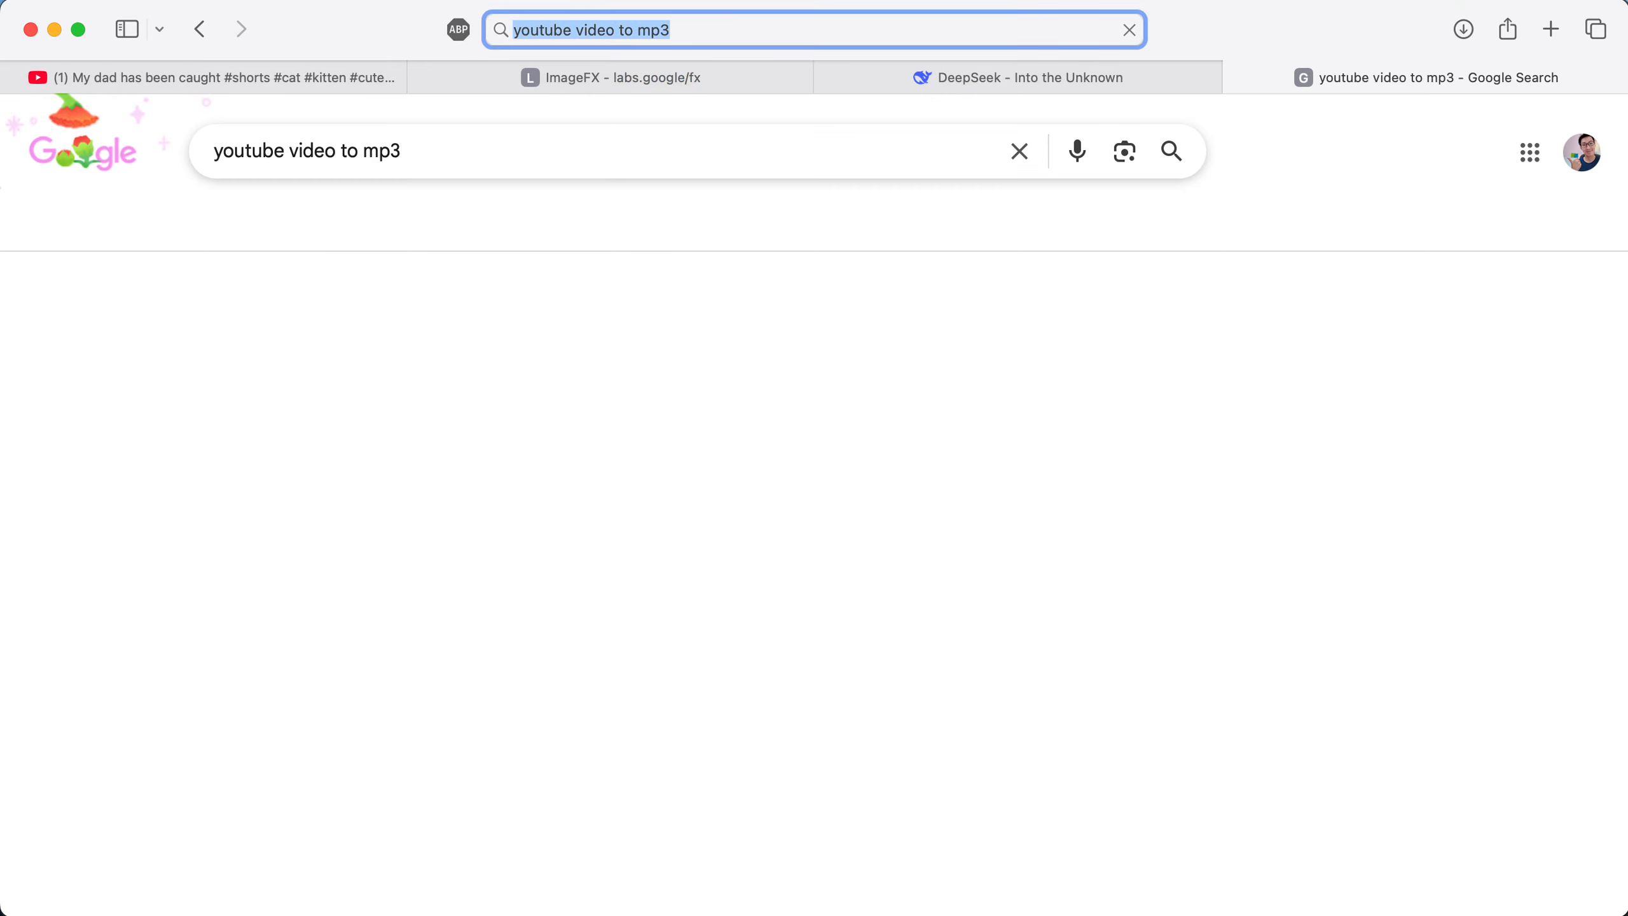
{"action": "left_click", "coordinate": [402, 354]}
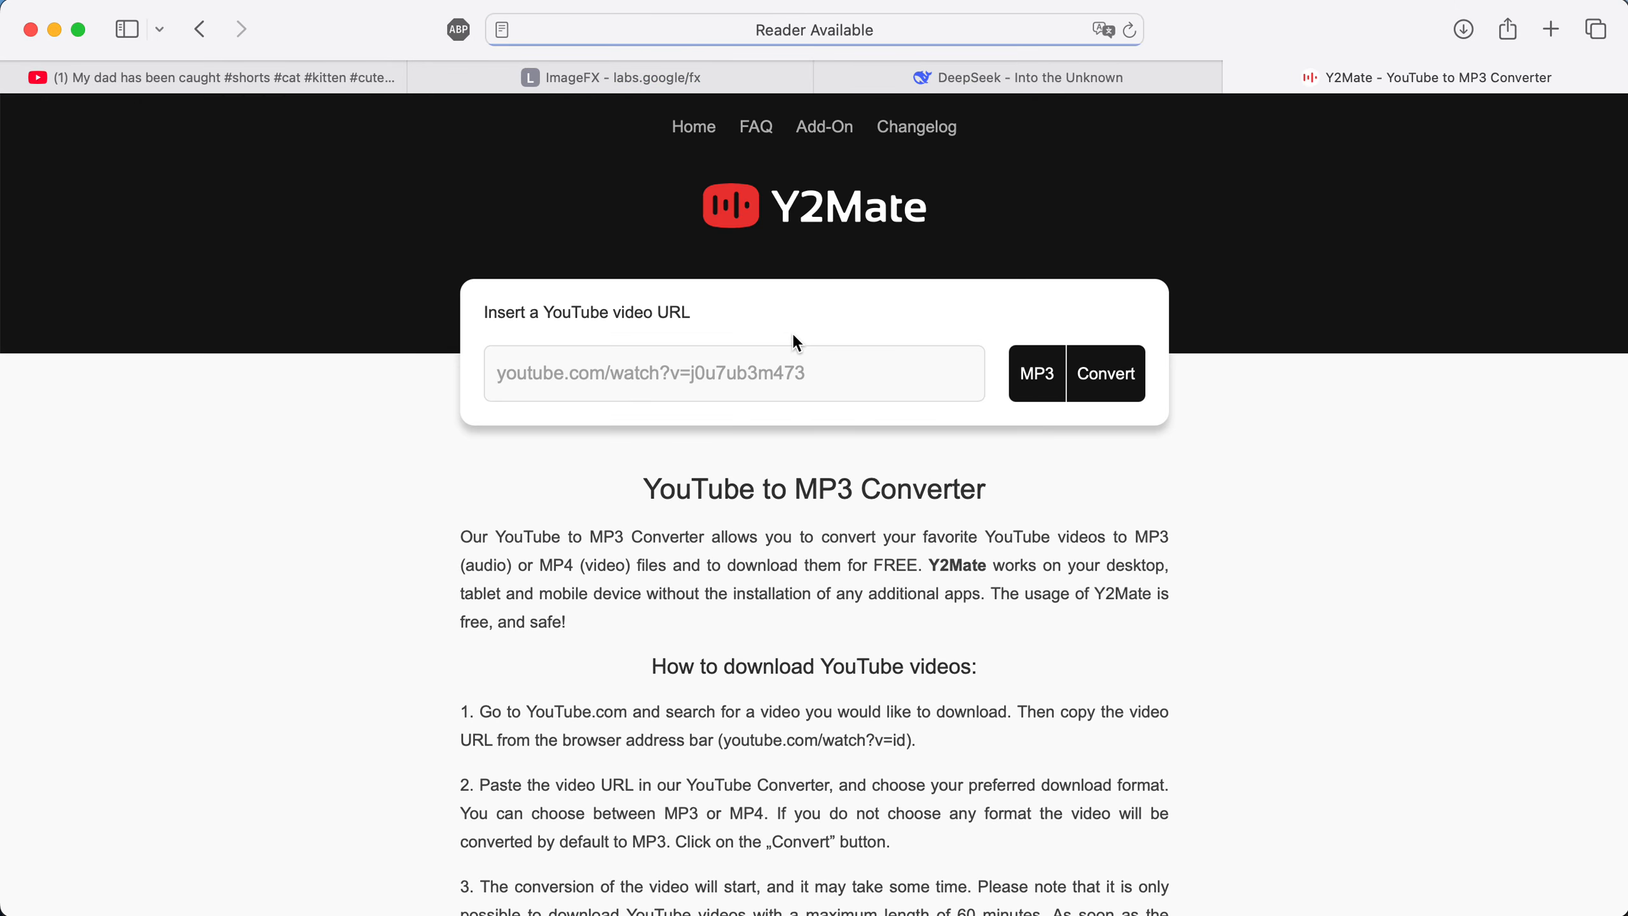
Convert the Short to MP3 from its copied URL and start downloading the audio.
{"action": "left_click", "coordinate": [791, 338]}
{"action": "type", "text": "https://www.youtube.com/shorts/AQI4jYW8Rqg?feature=share"}
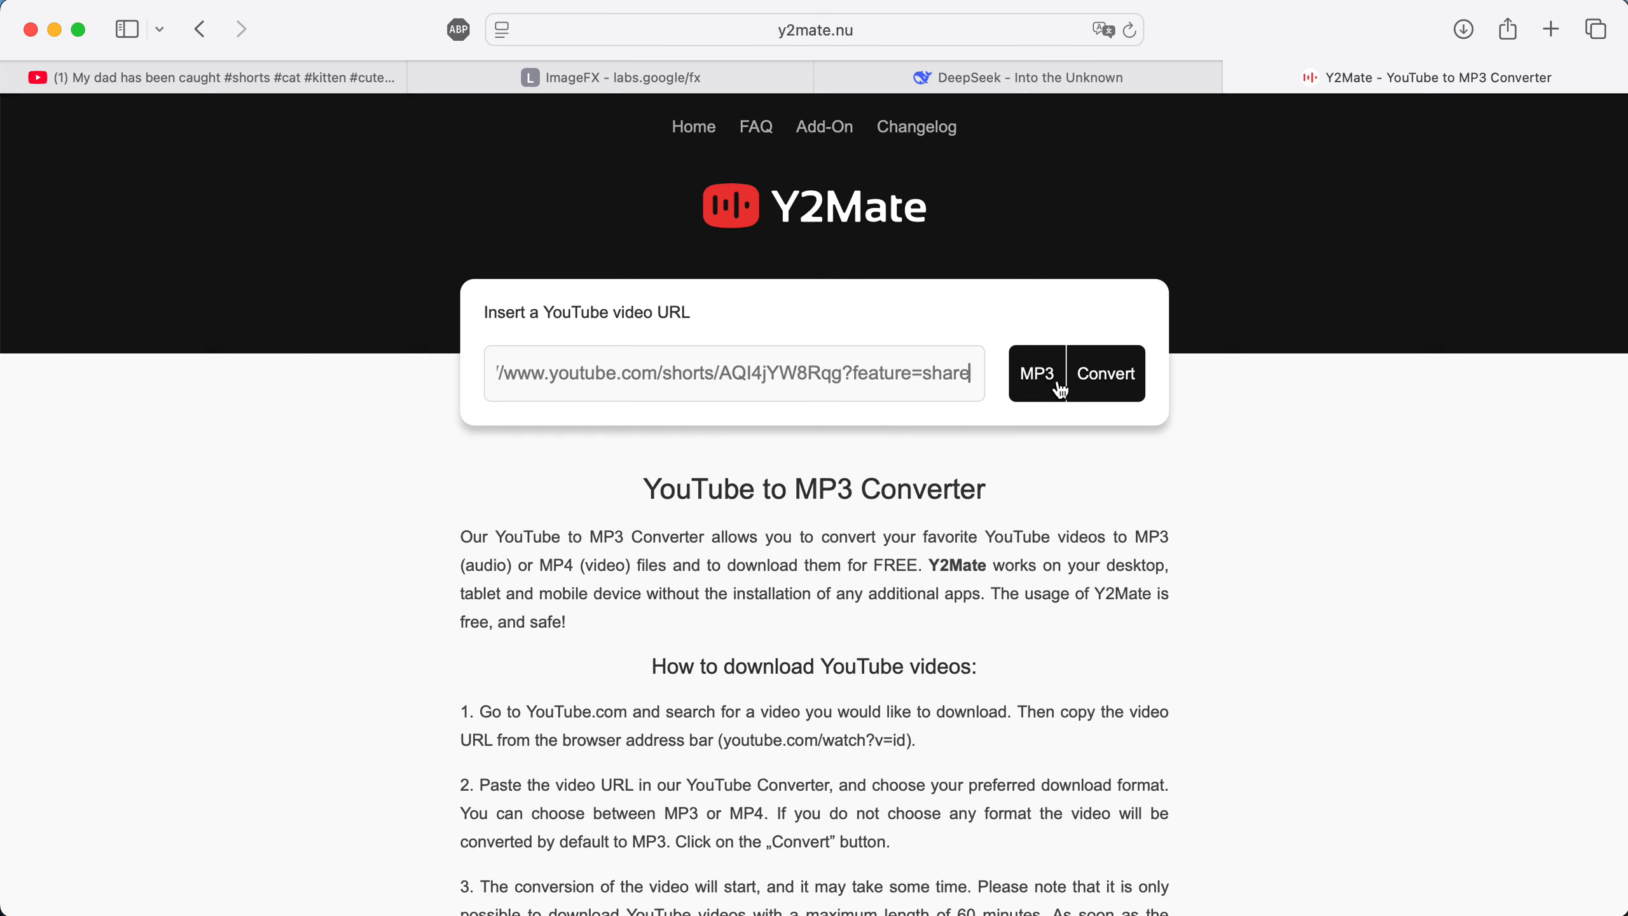
{"action": "left_click", "coordinate": [1114, 383]}
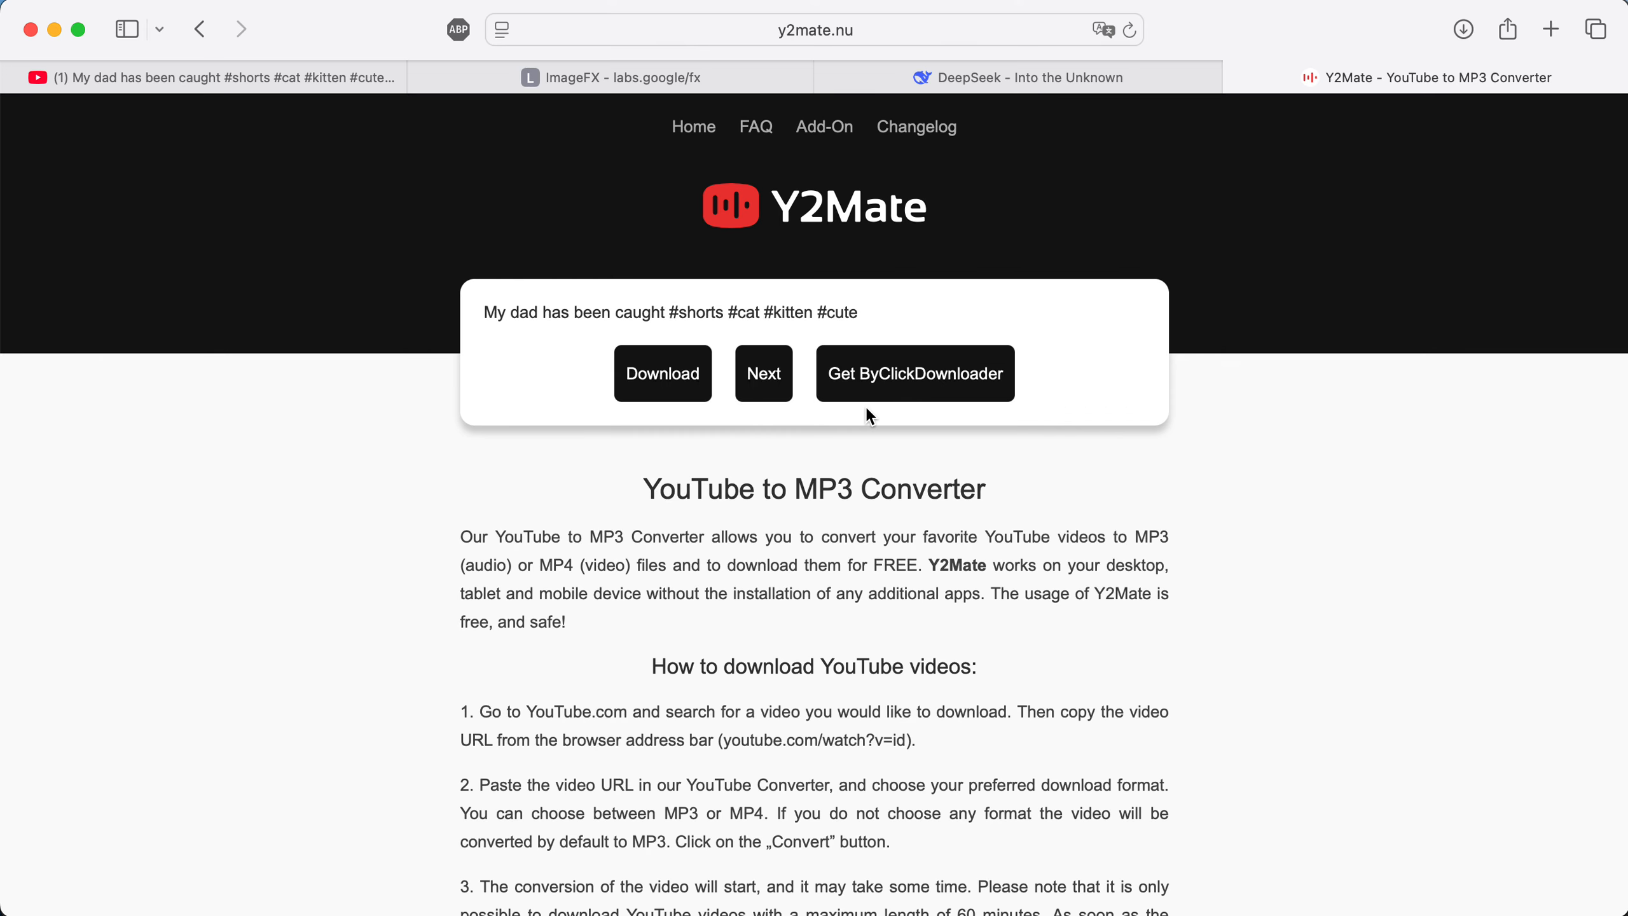
{"action": "left_click", "coordinate": [676, 386]}
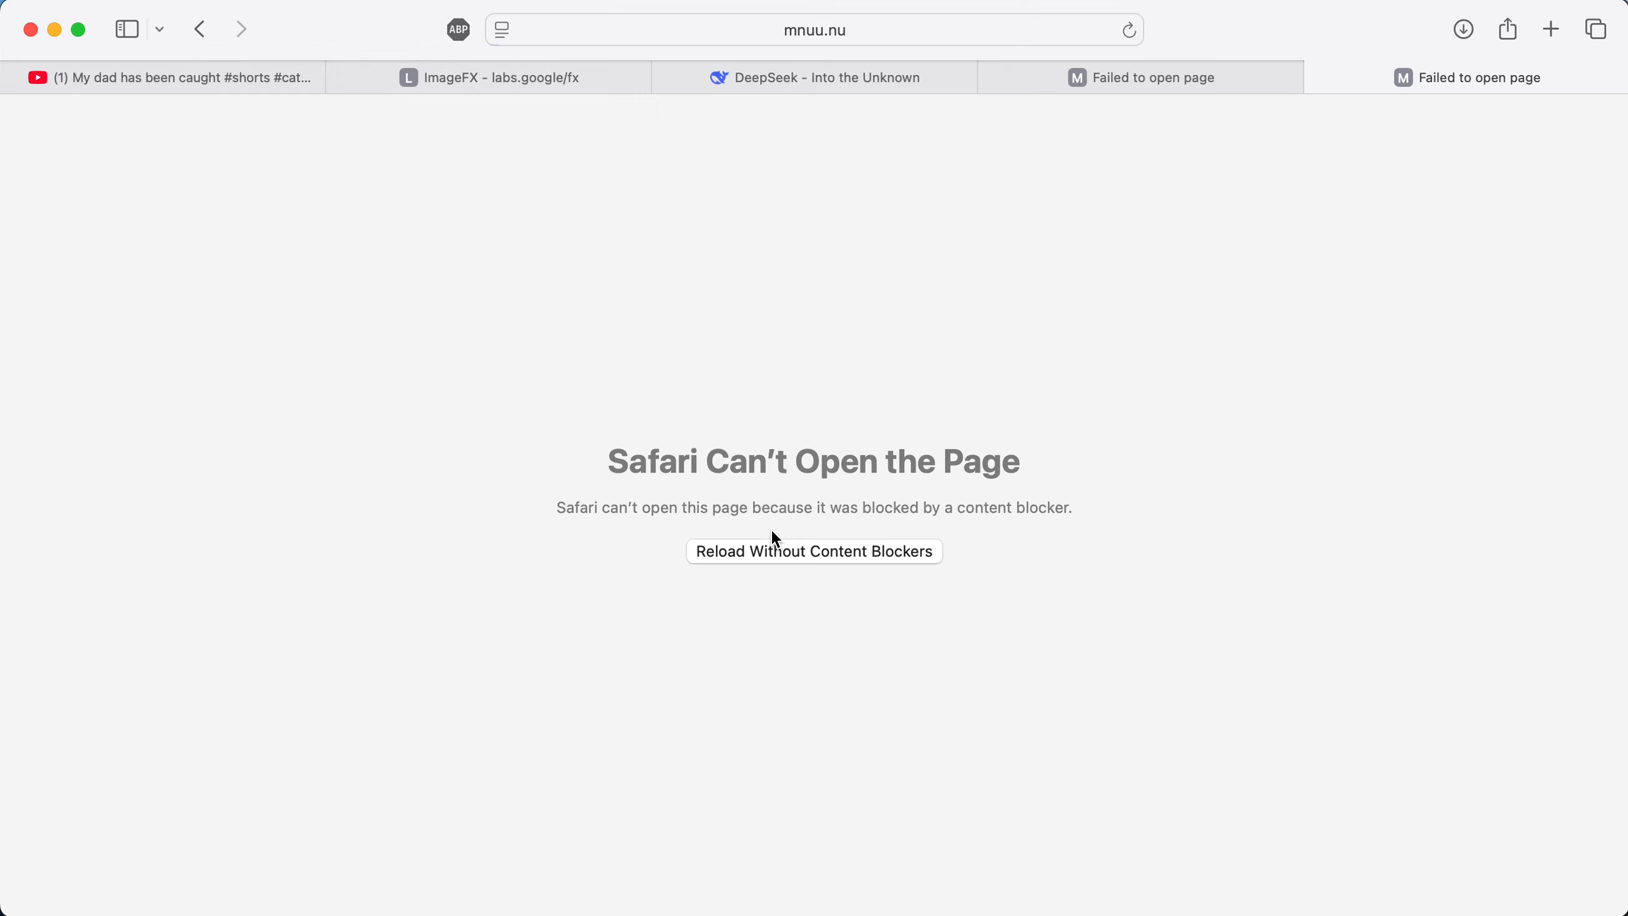
Reload the blocked munm.mnuu.nu download page without content blockers, allow its downloads, and check the downloads list.
{"action": "left_click", "coordinate": [1171, 79]}
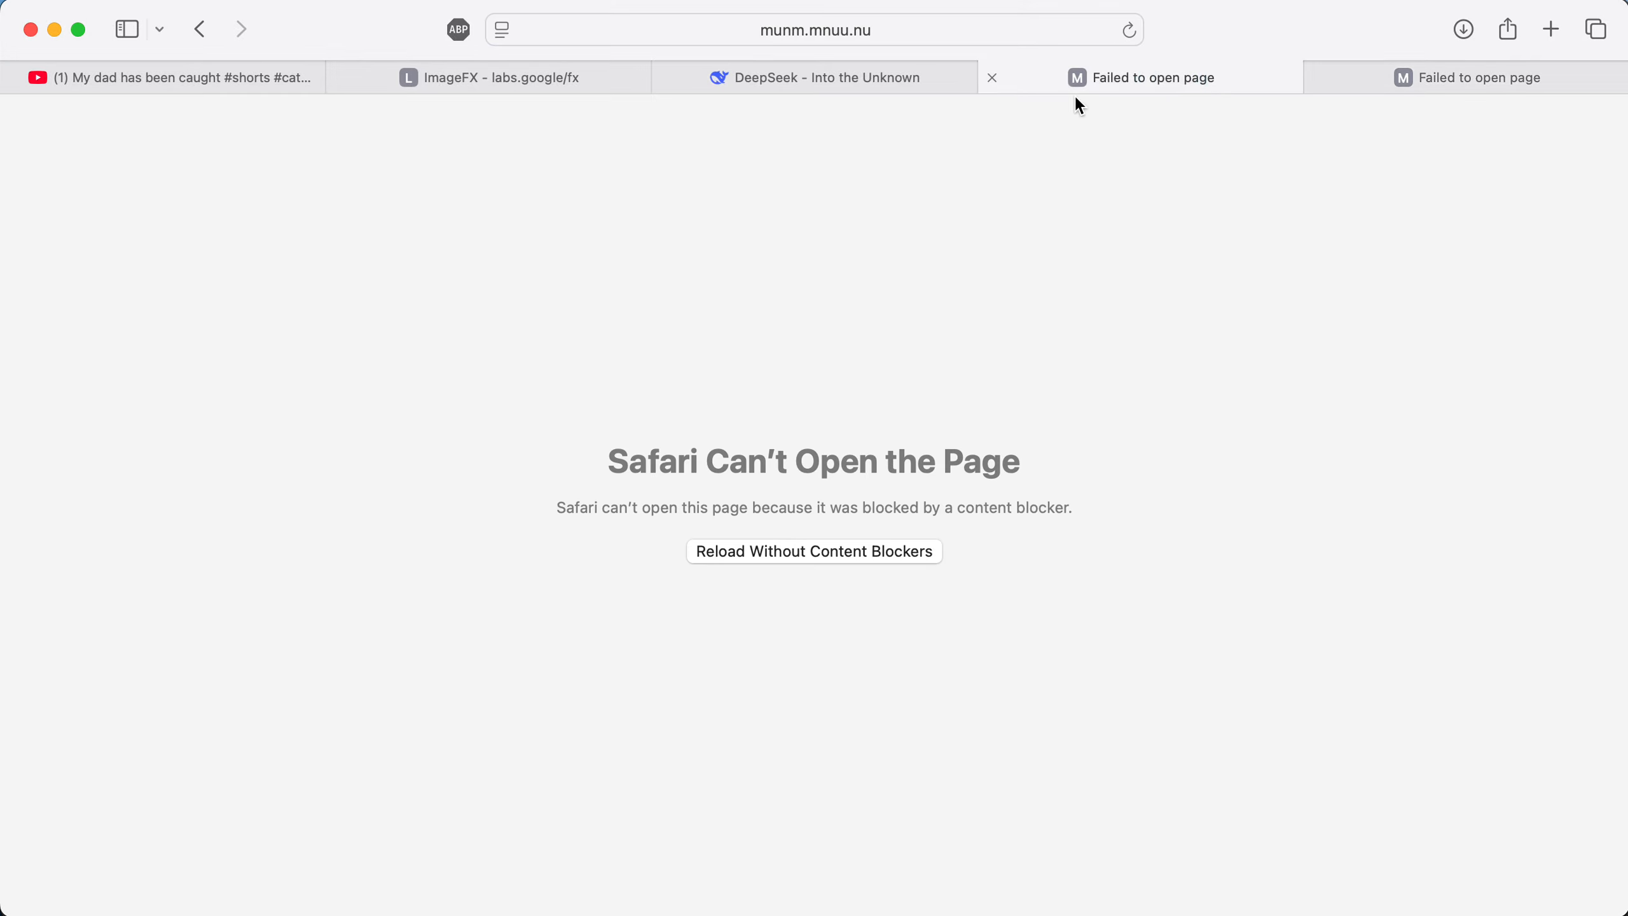
{"action": "left_click", "coordinate": [842, 544]}
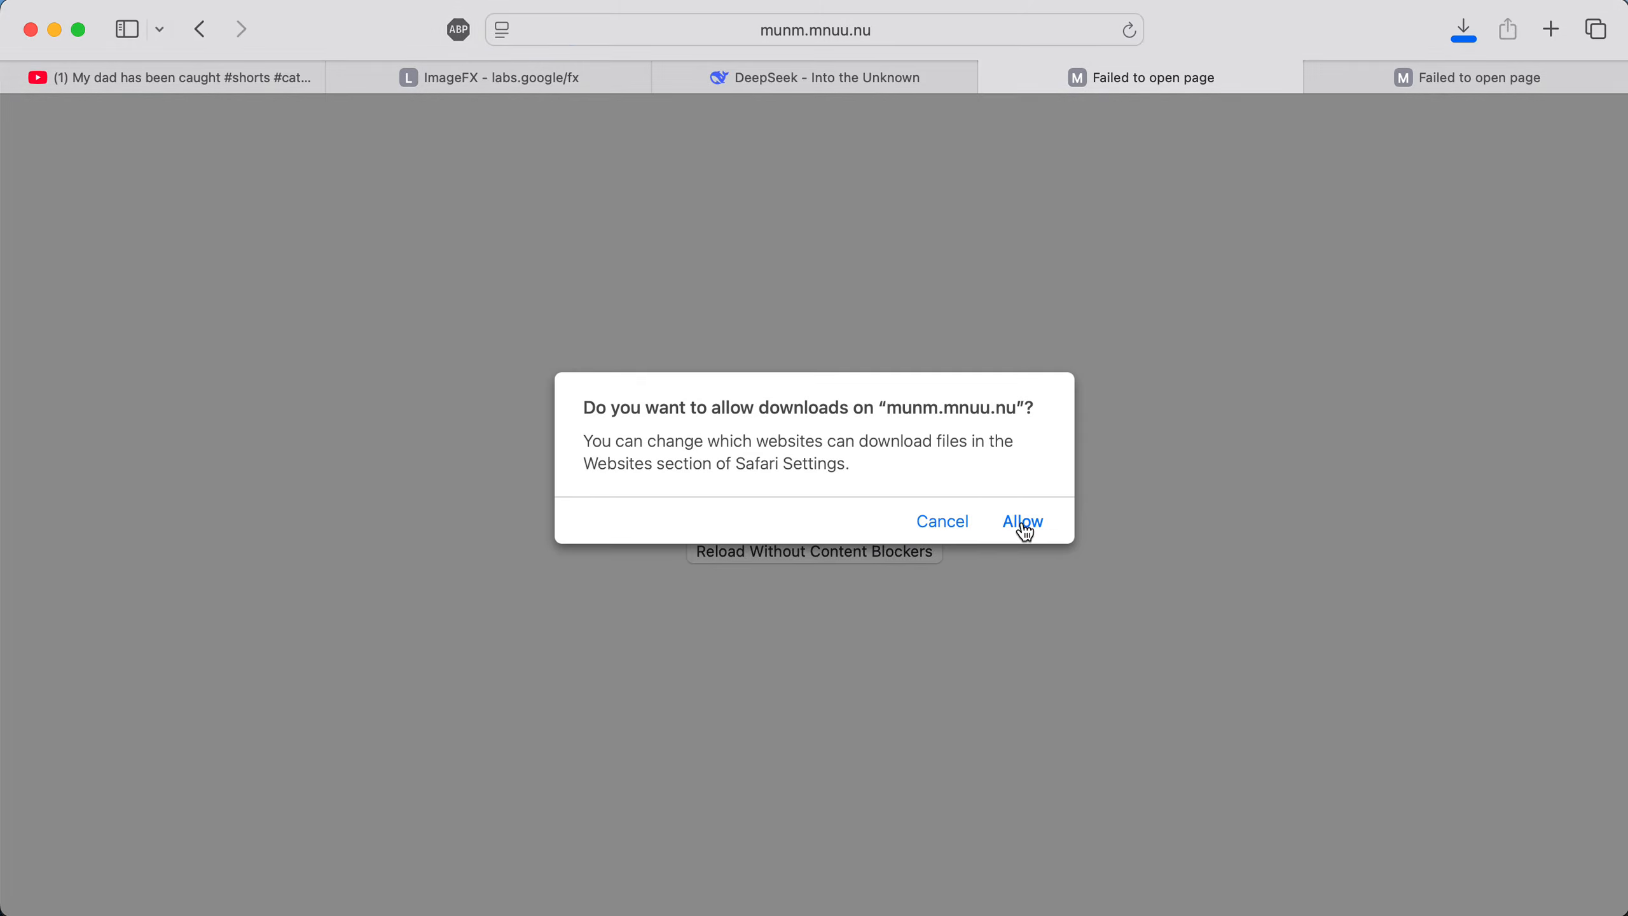
{"action": "left_click", "coordinate": [1024, 523]}
{"action": "left_click", "coordinate": [1461, 35]}
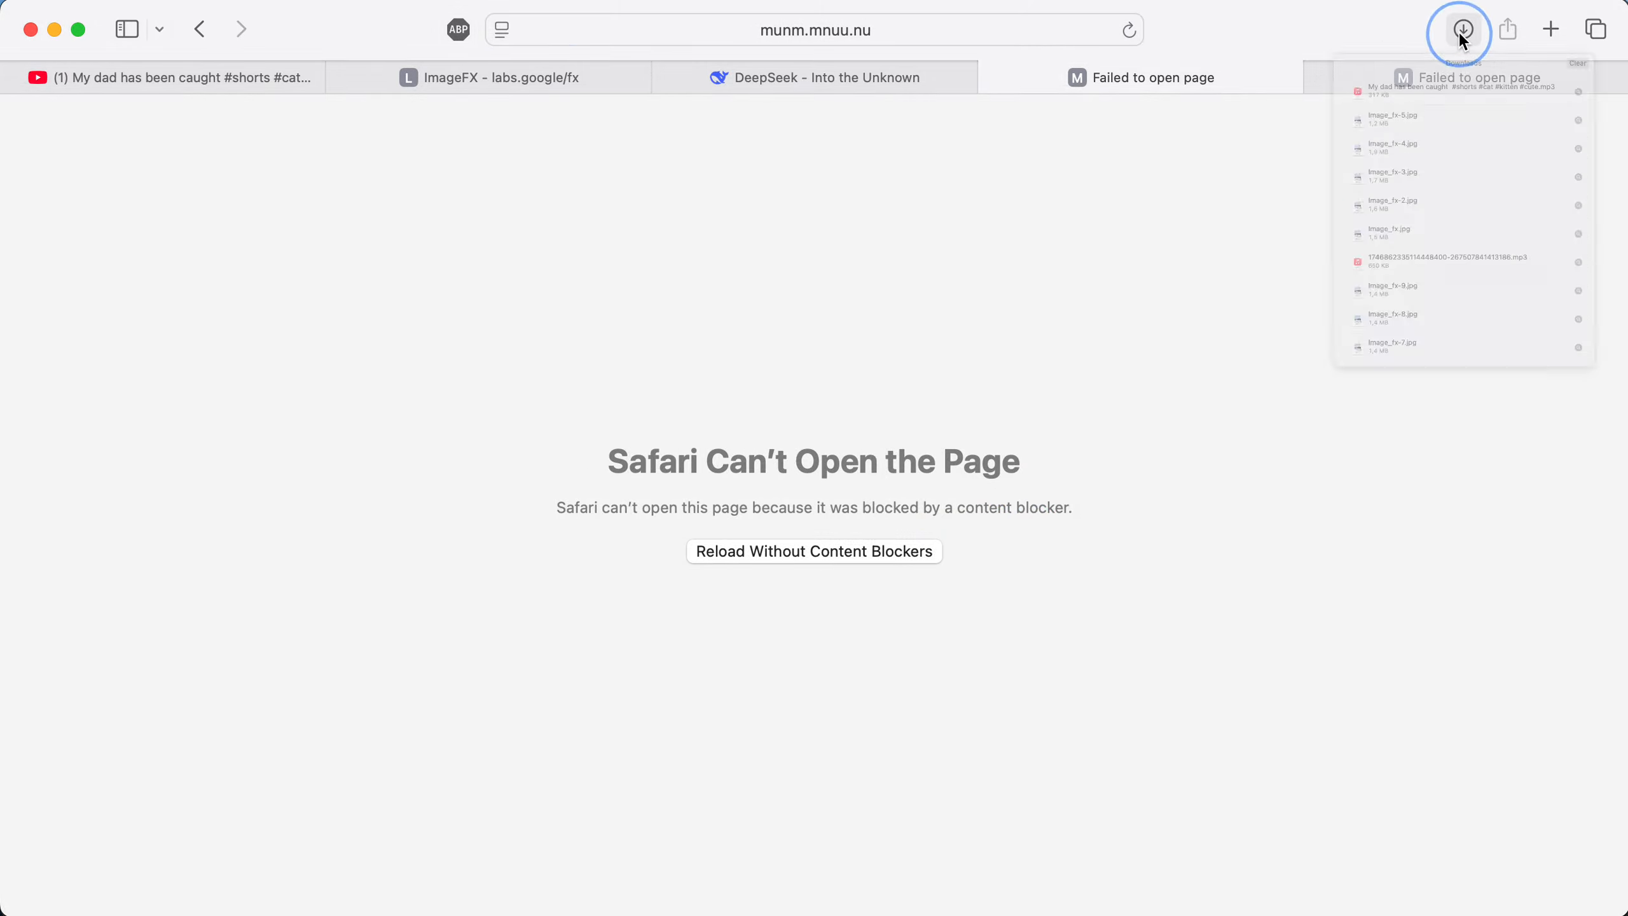
{"action": "left_click", "coordinate": [1461, 35]}
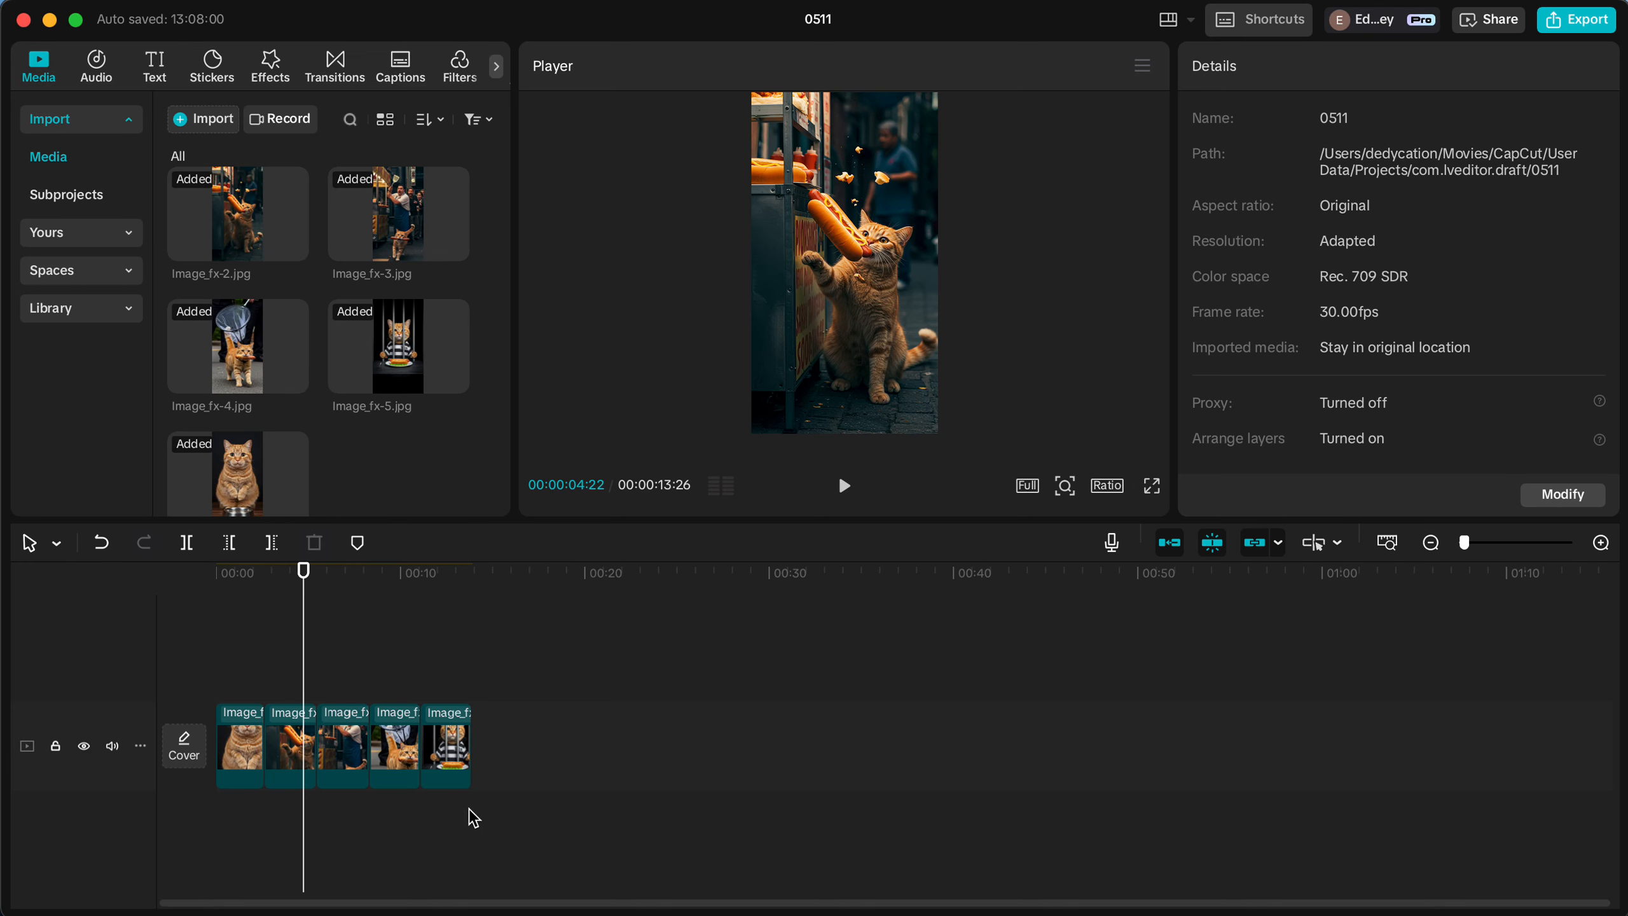
Import the "My dad has been caught" MP3 file from the Desktop into the project media.
{"action": "left_click", "coordinate": [195, 130]}
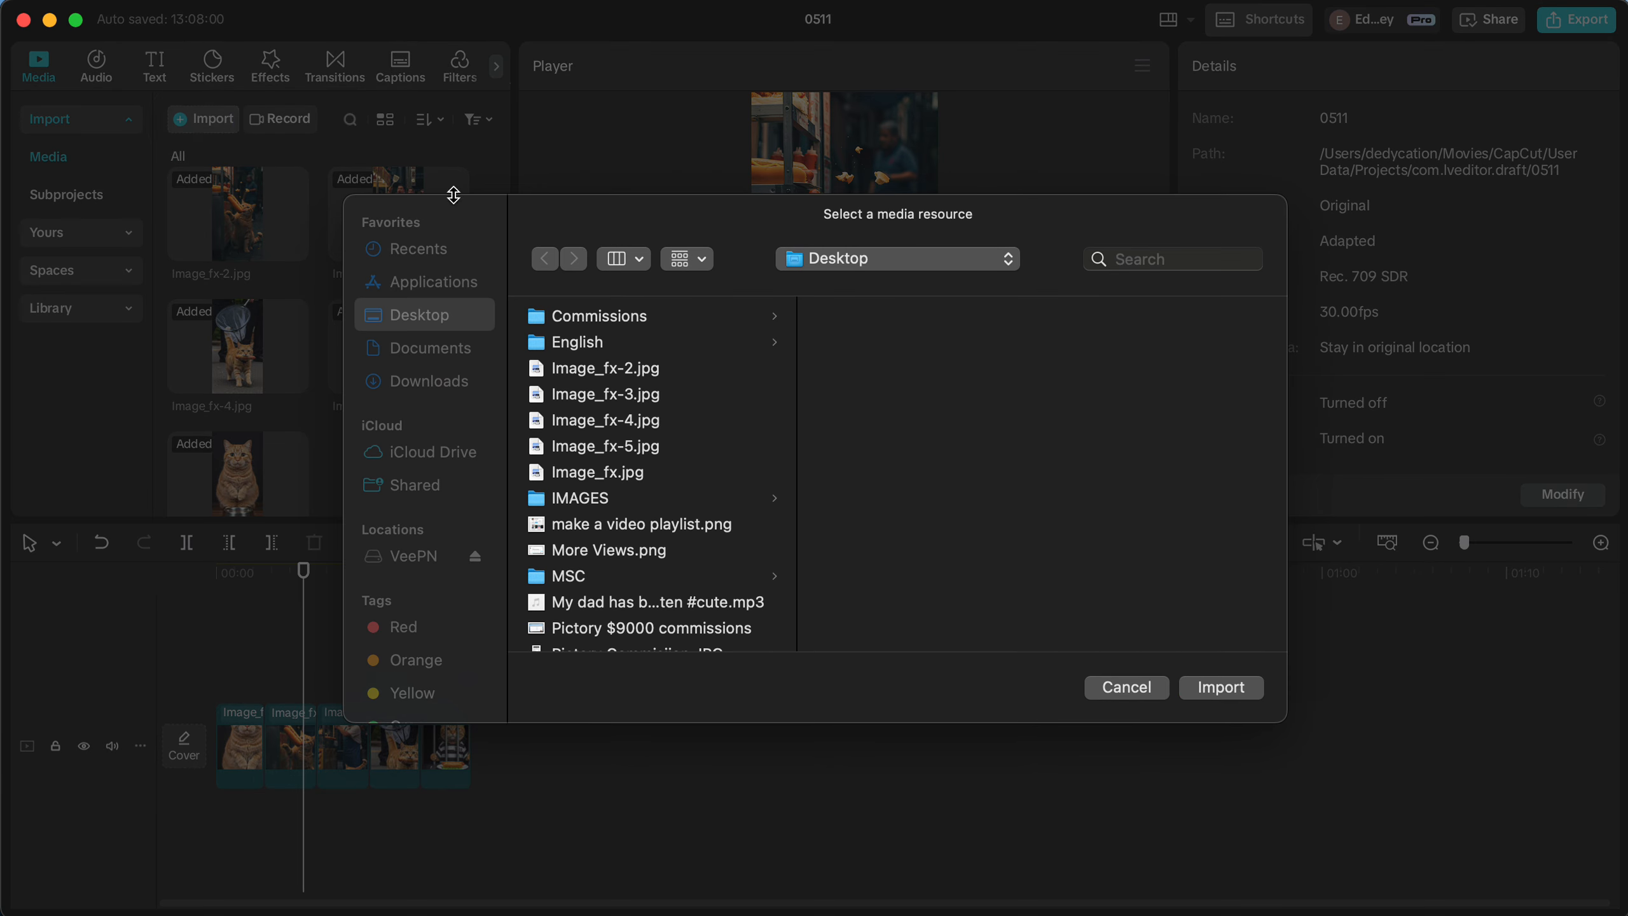
{"action": "scroll", "coordinate": [608, 405], "scroll_direction": "down", "scroll_amount": 1}
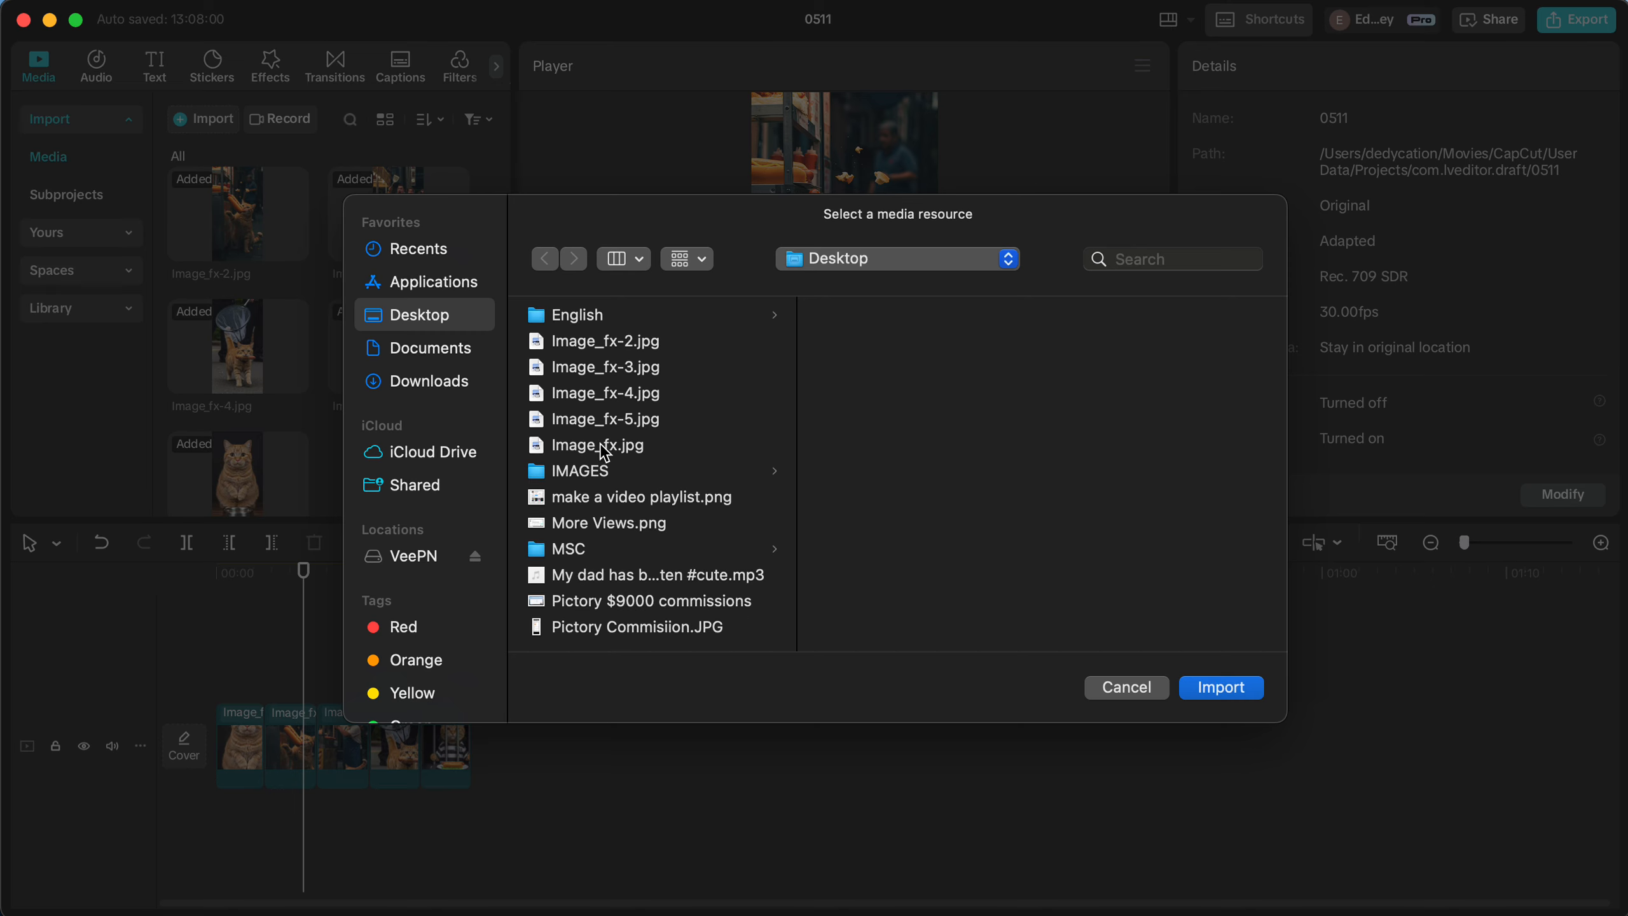
{"action": "scroll", "coordinate": [596, 443], "scroll_direction": "up", "scroll_amount": 1}
{"action": "scroll", "coordinate": [598, 442], "scroll_direction": "down", "scroll_amount": 1}
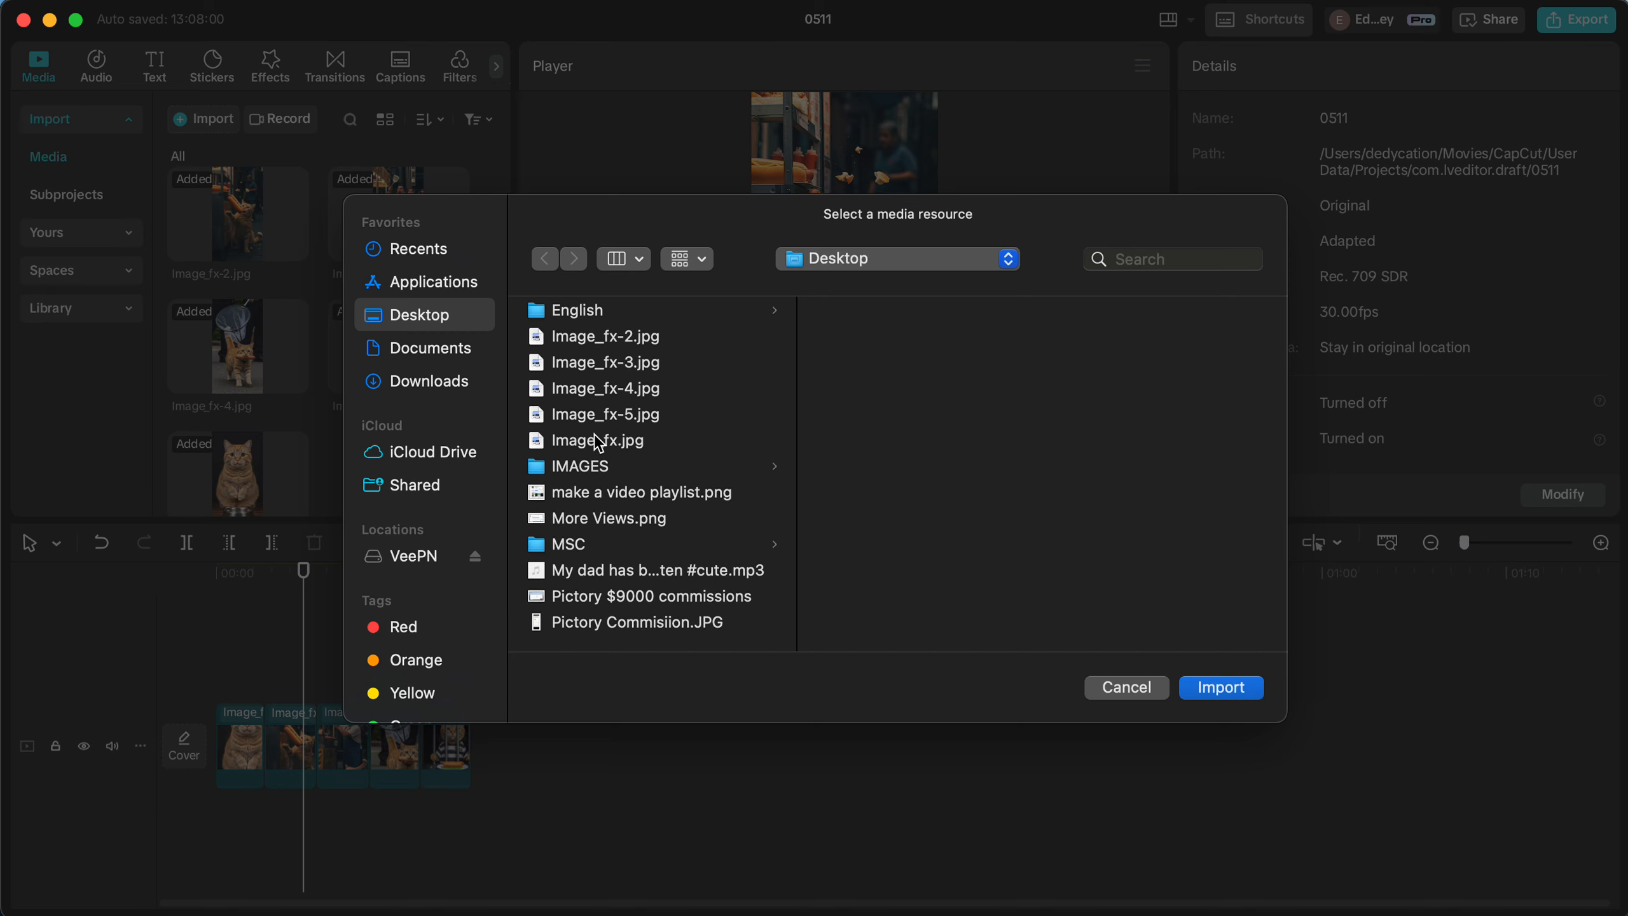
{"action": "scroll", "coordinate": [597, 443], "scroll_direction": "up", "scroll_amount": 1}
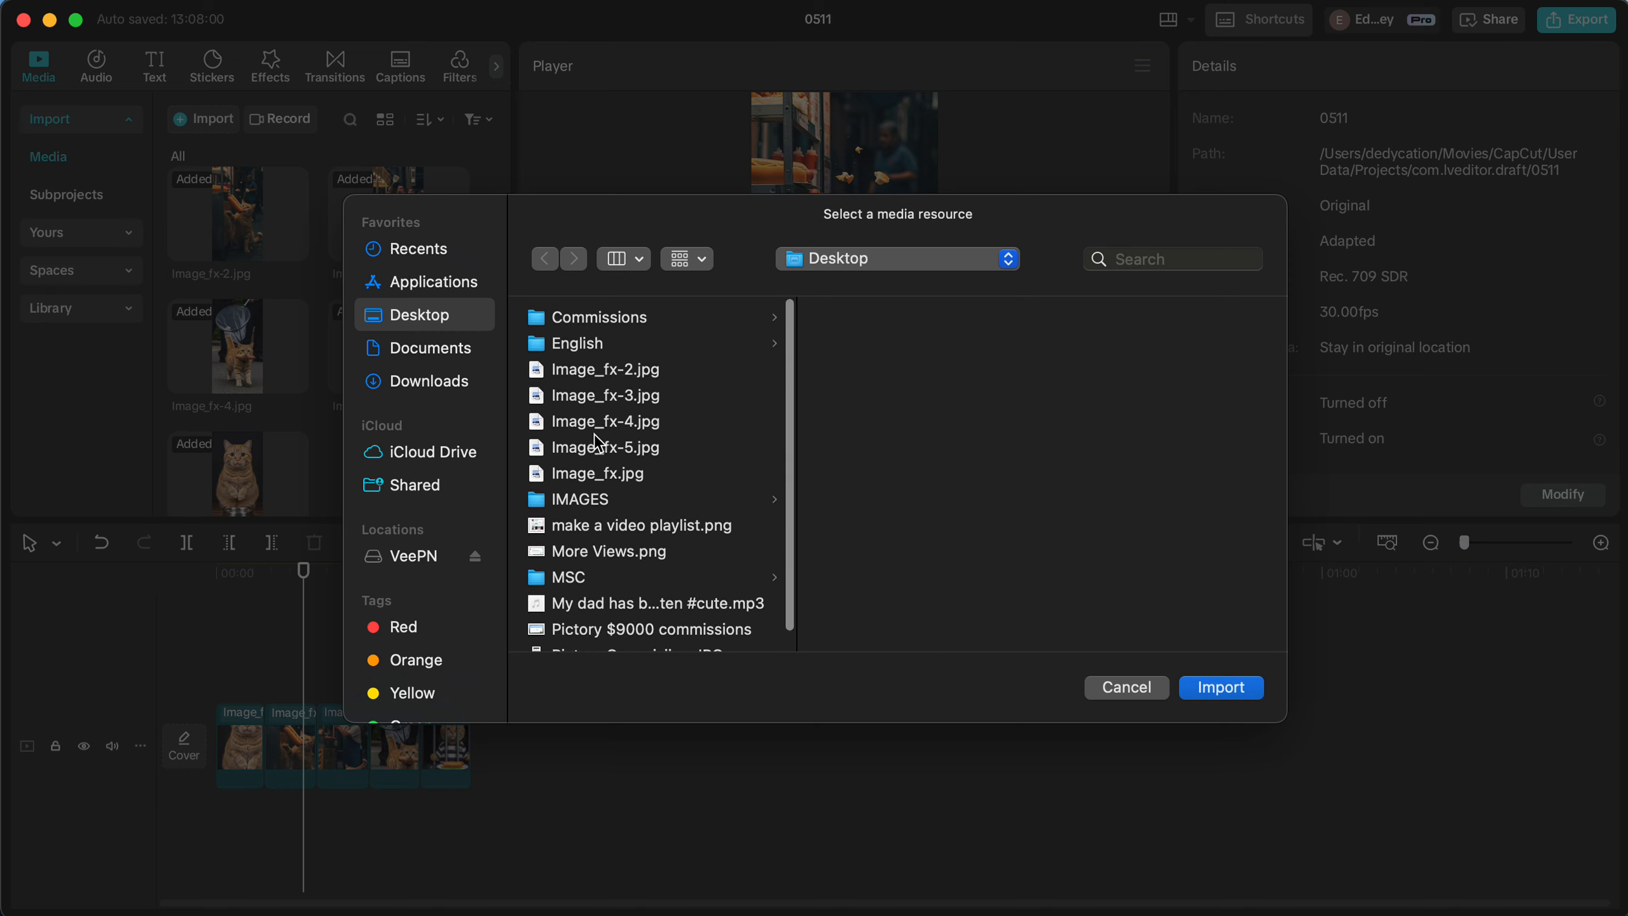
{"action": "scroll", "coordinate": [597, 436], "scroll_direction": "down", "scroll_amount": 1}
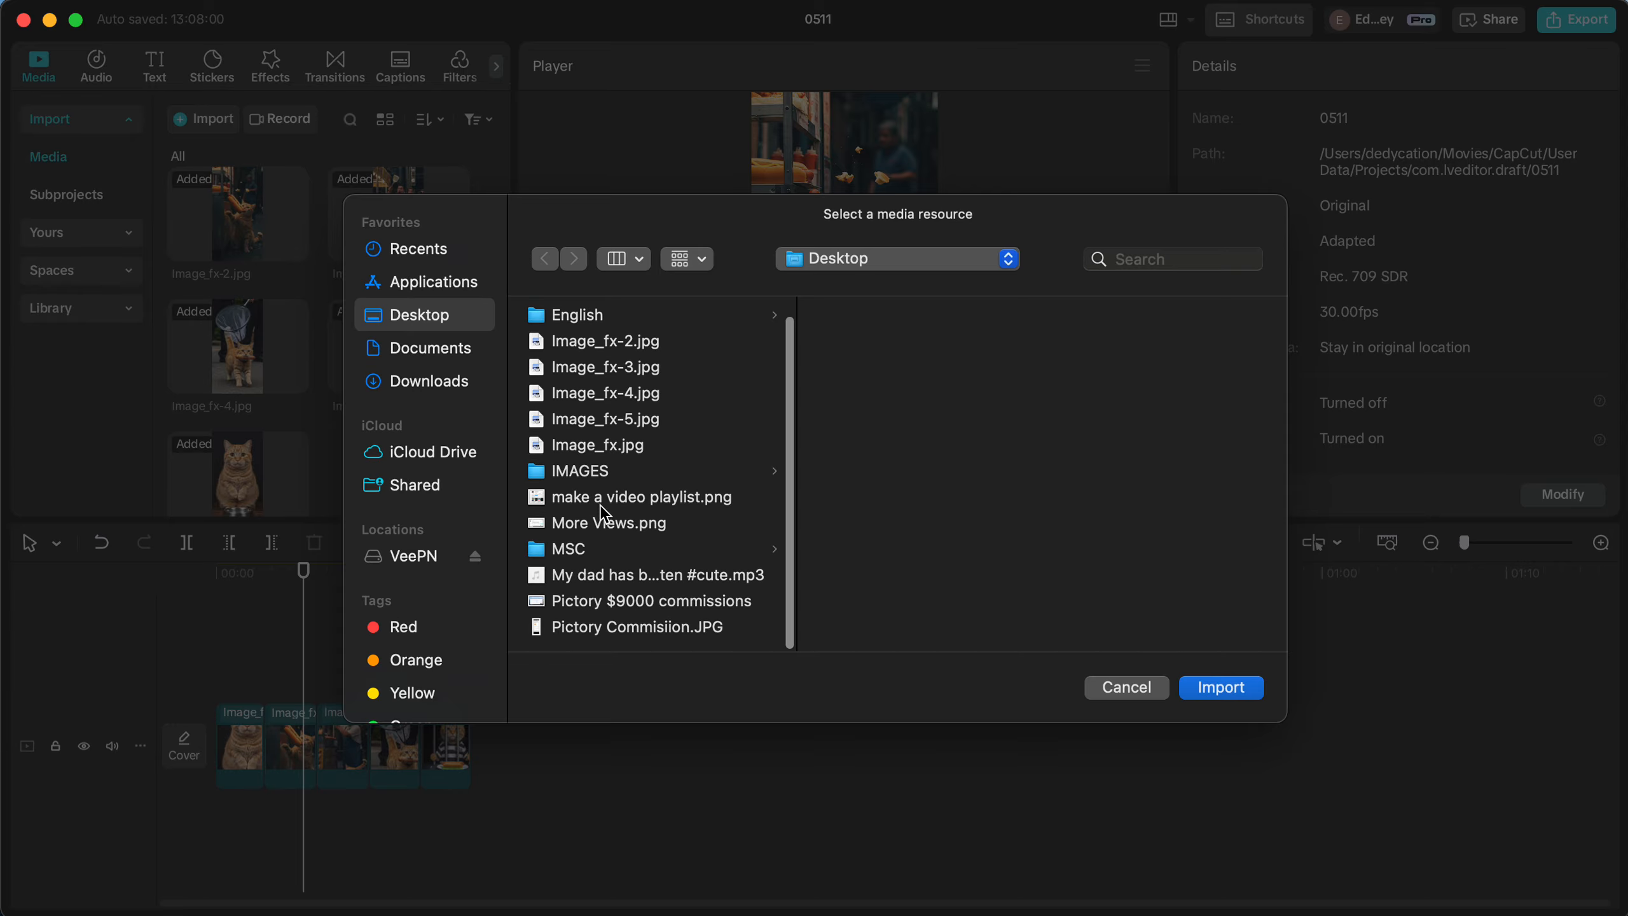
{"action": "double_click", "coordinate": [651, 576]}
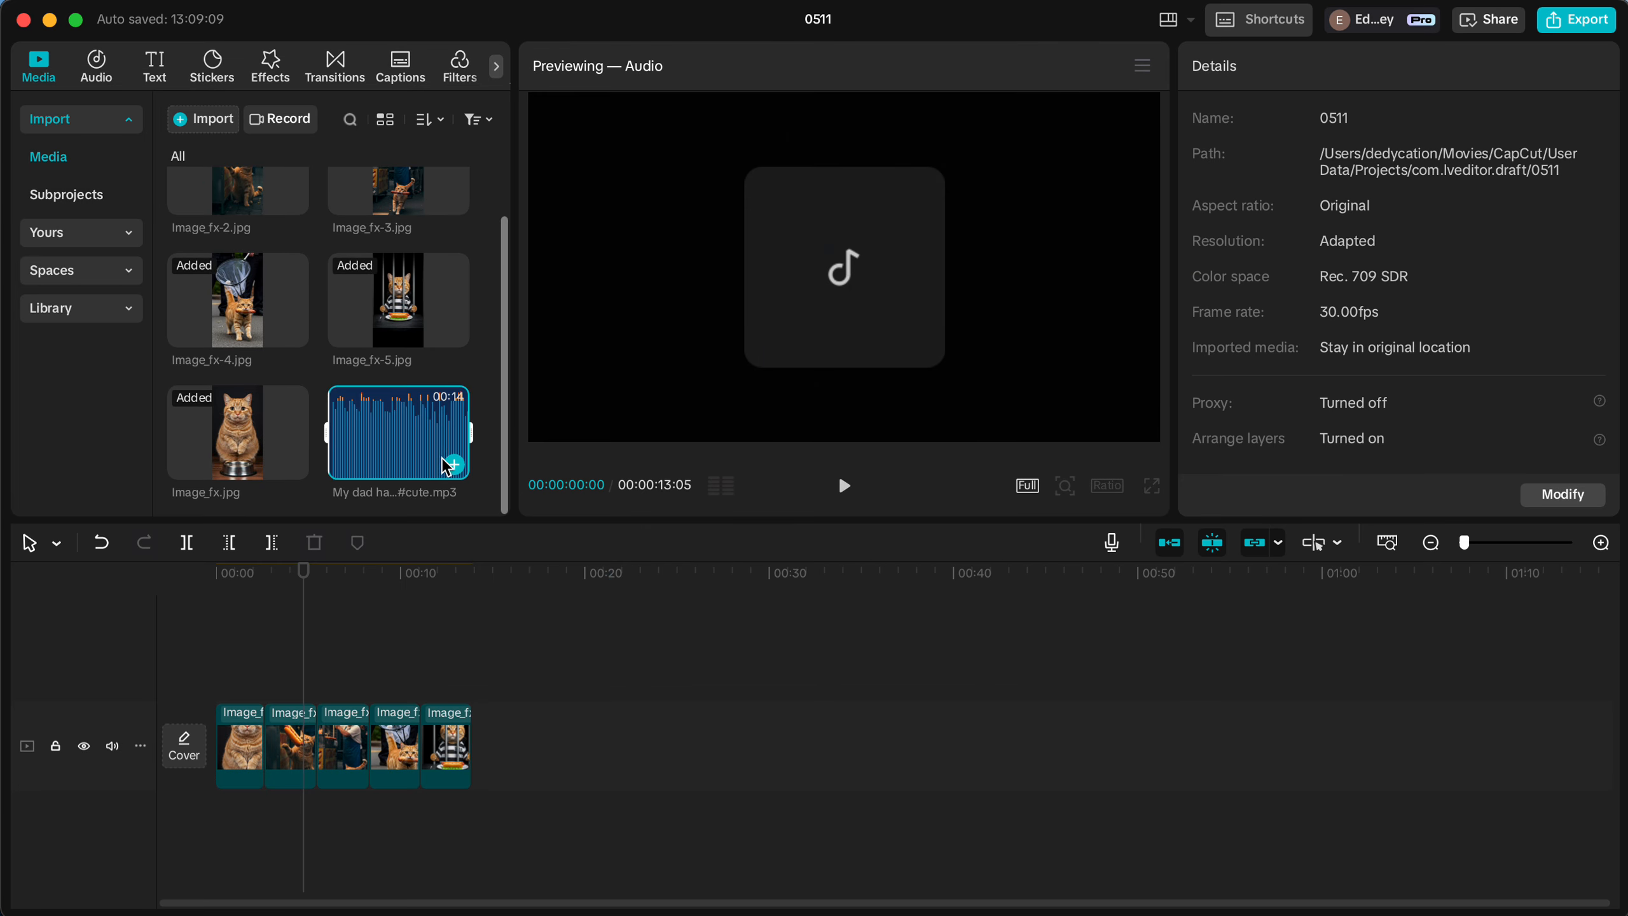
Place the imported MP3 on an audio track beneath the images and align its start with the beginning of the timeline.
{"action": "left_click_drag", "start_coordinate": [441, 457], "coordinate": [228, 860]}
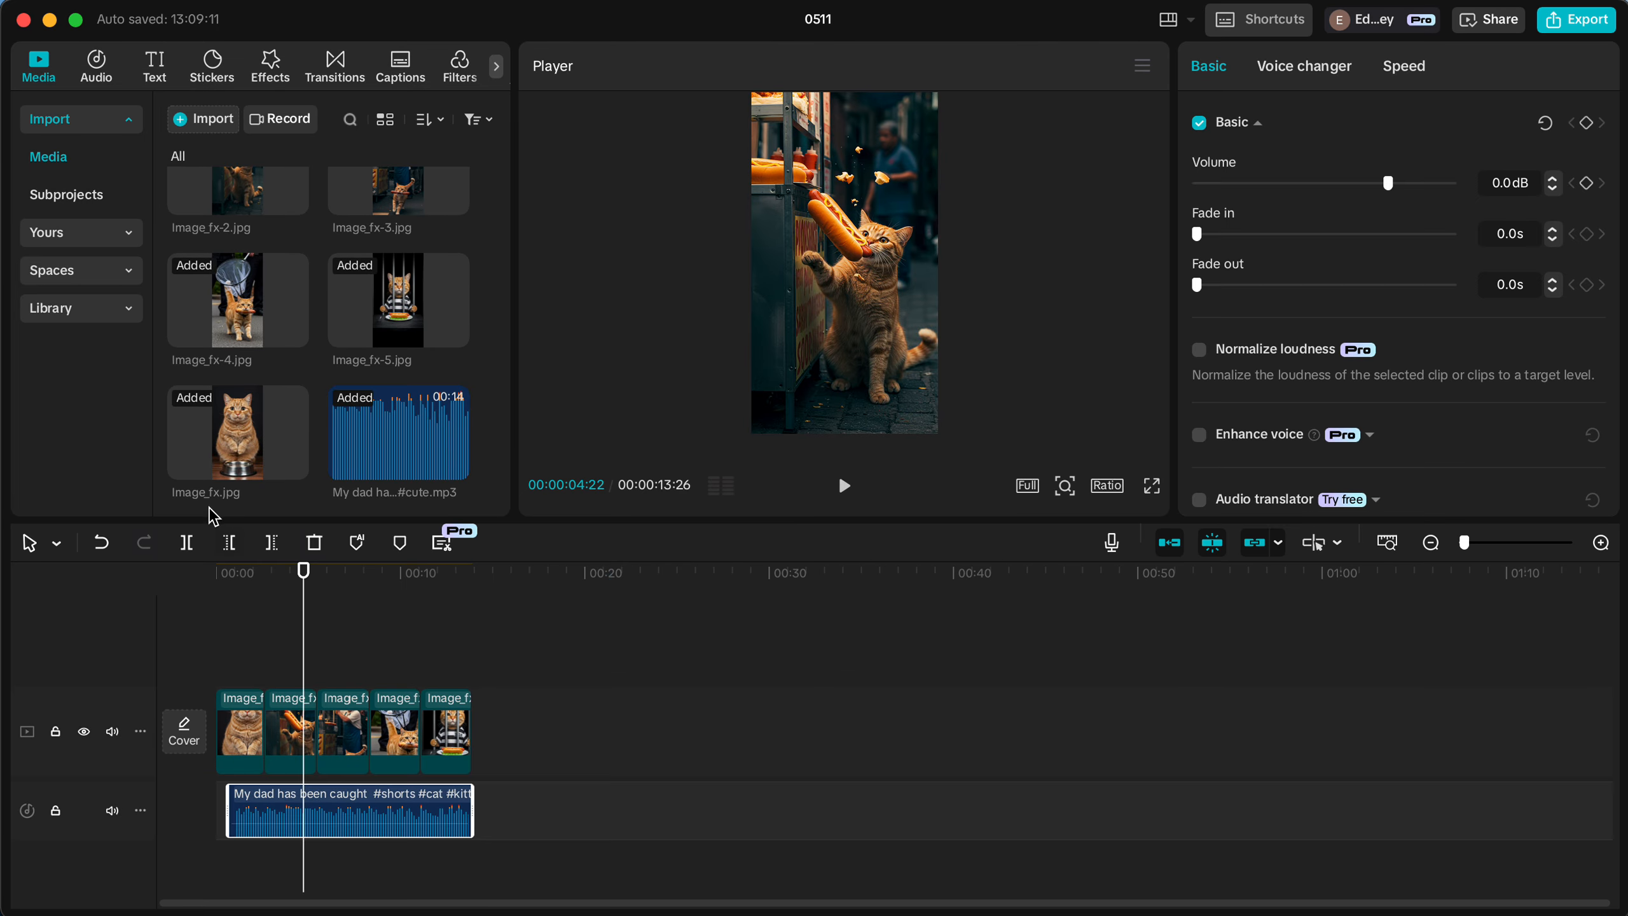
{"action": "left_click", "coordinate": [217, 575]}
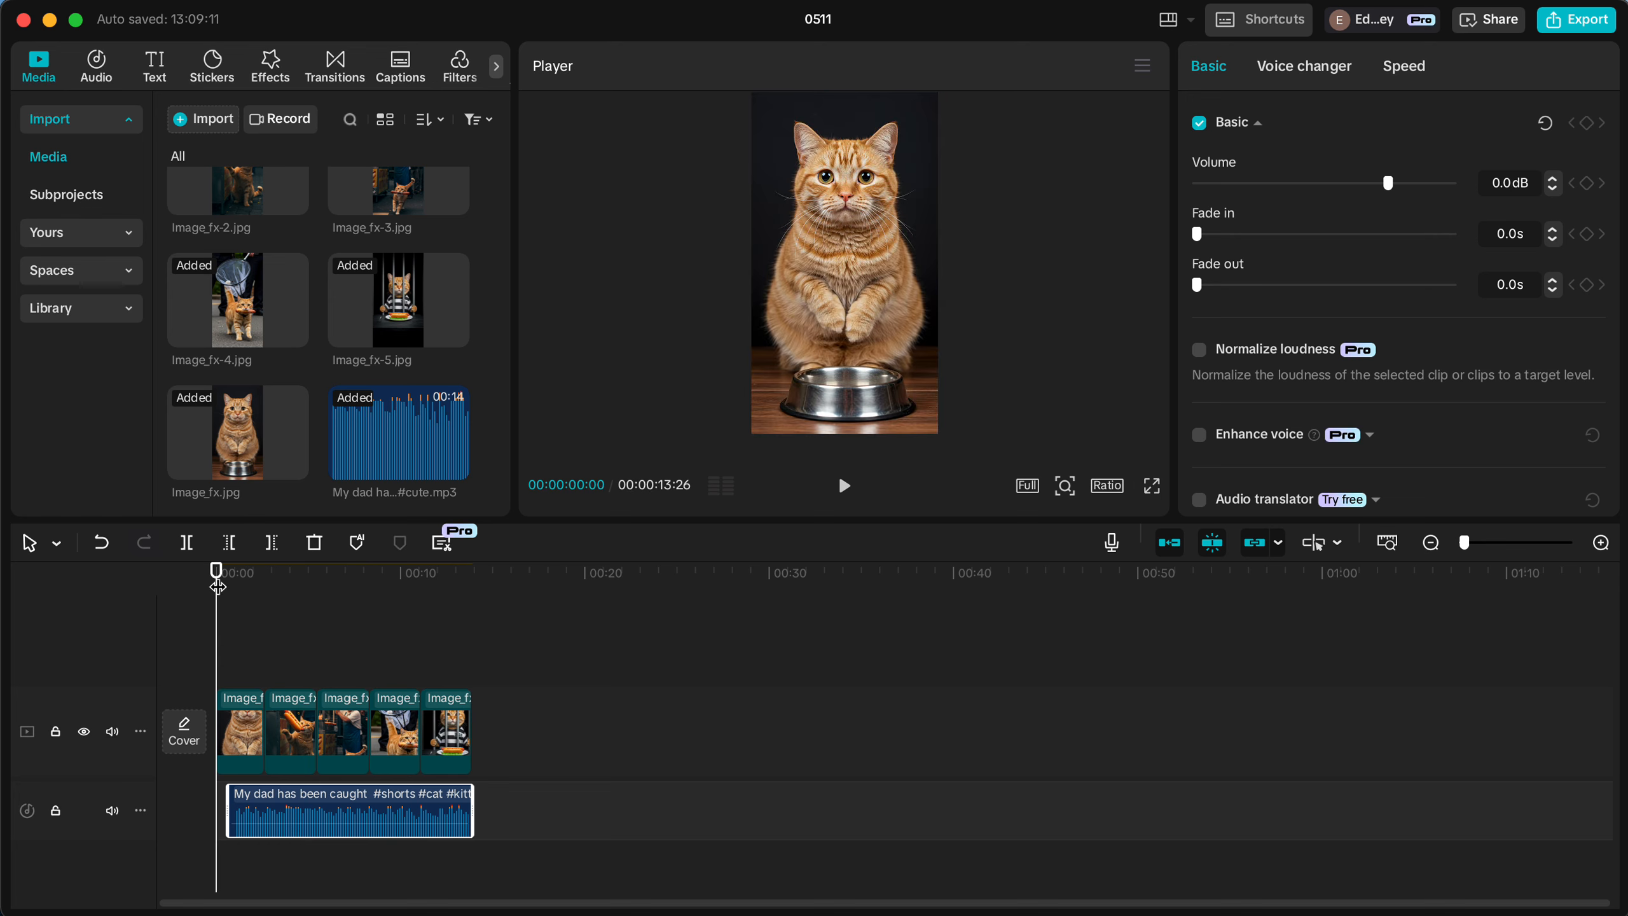
{"action": "left_click_drag", "start_coordinate": [301, 823], "coordinate": [267, 821]}
{"action": "key", "text": "super+z"}
{"action": "left_click_drag", "start_coordinate": [282, 815], "coordinate": [250, 820]}
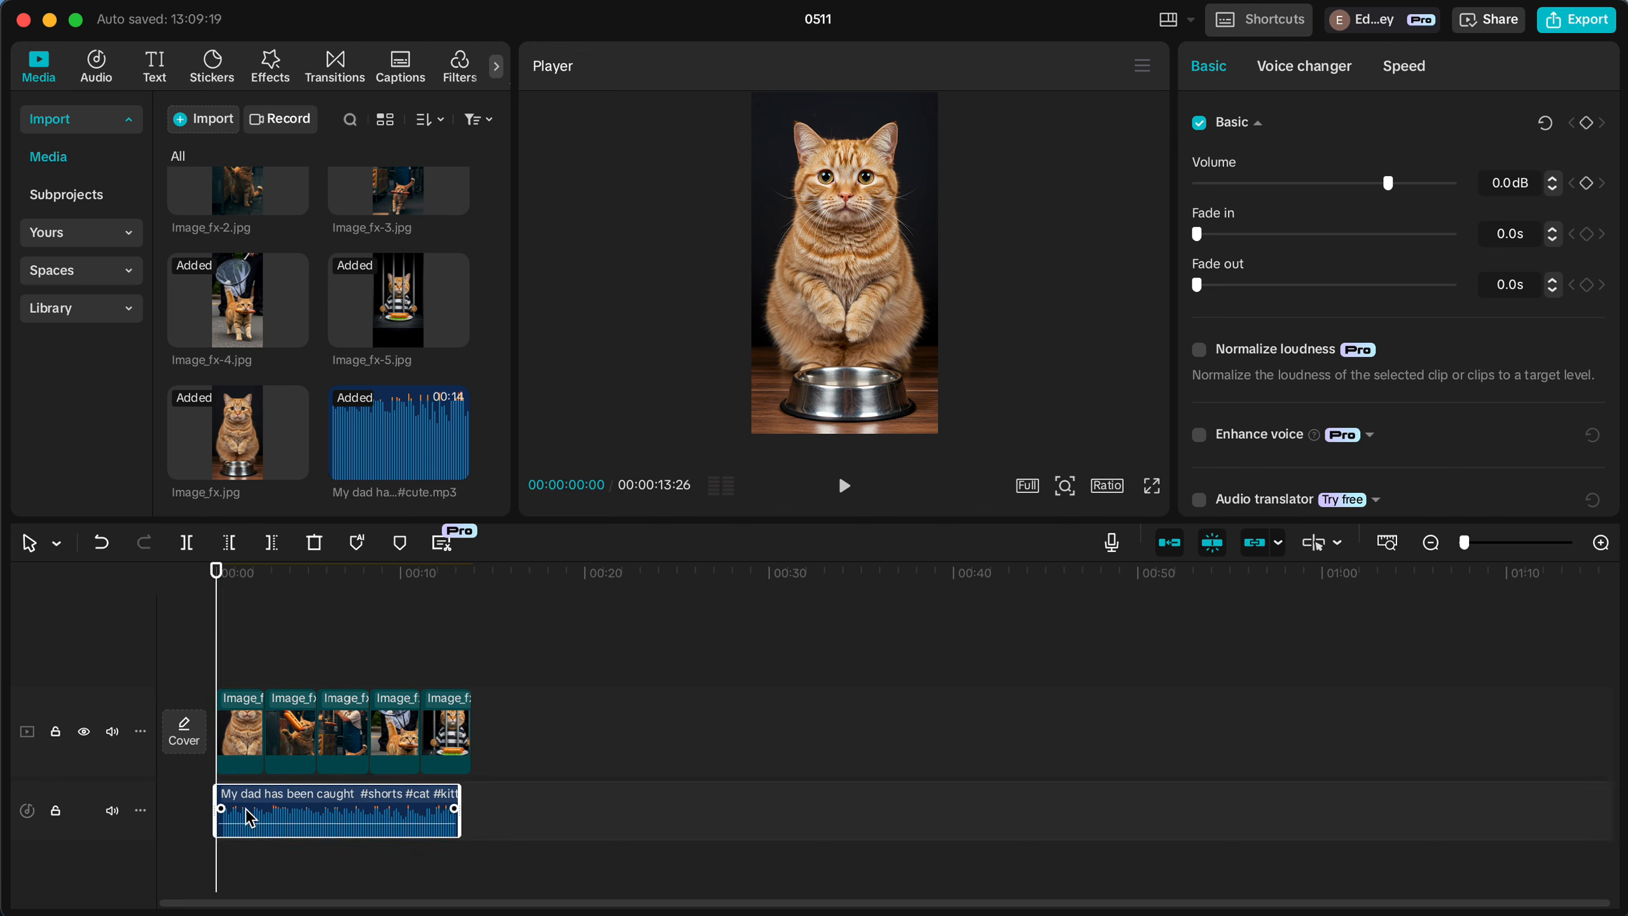
Play the sequence from the start, with the timeline enlarged, to compare the image changes with the music.
{"action": "key", "text": "space"}
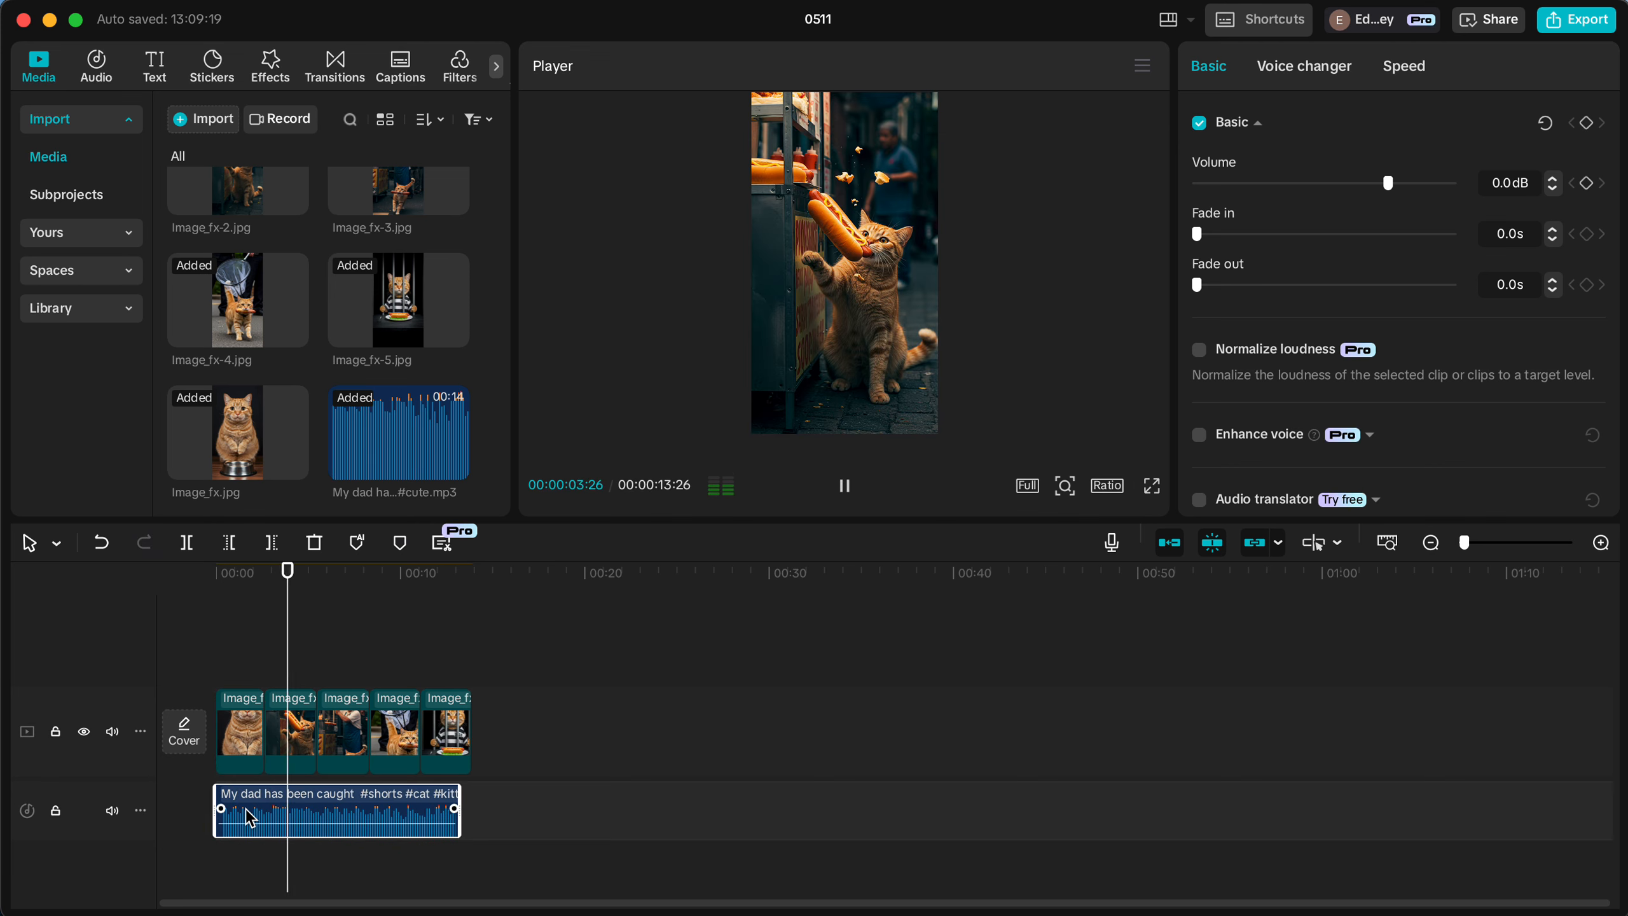
{"action": "left_click_drag", "start_coordinate": [1461, 541], "coordinate": [1492, 545]}
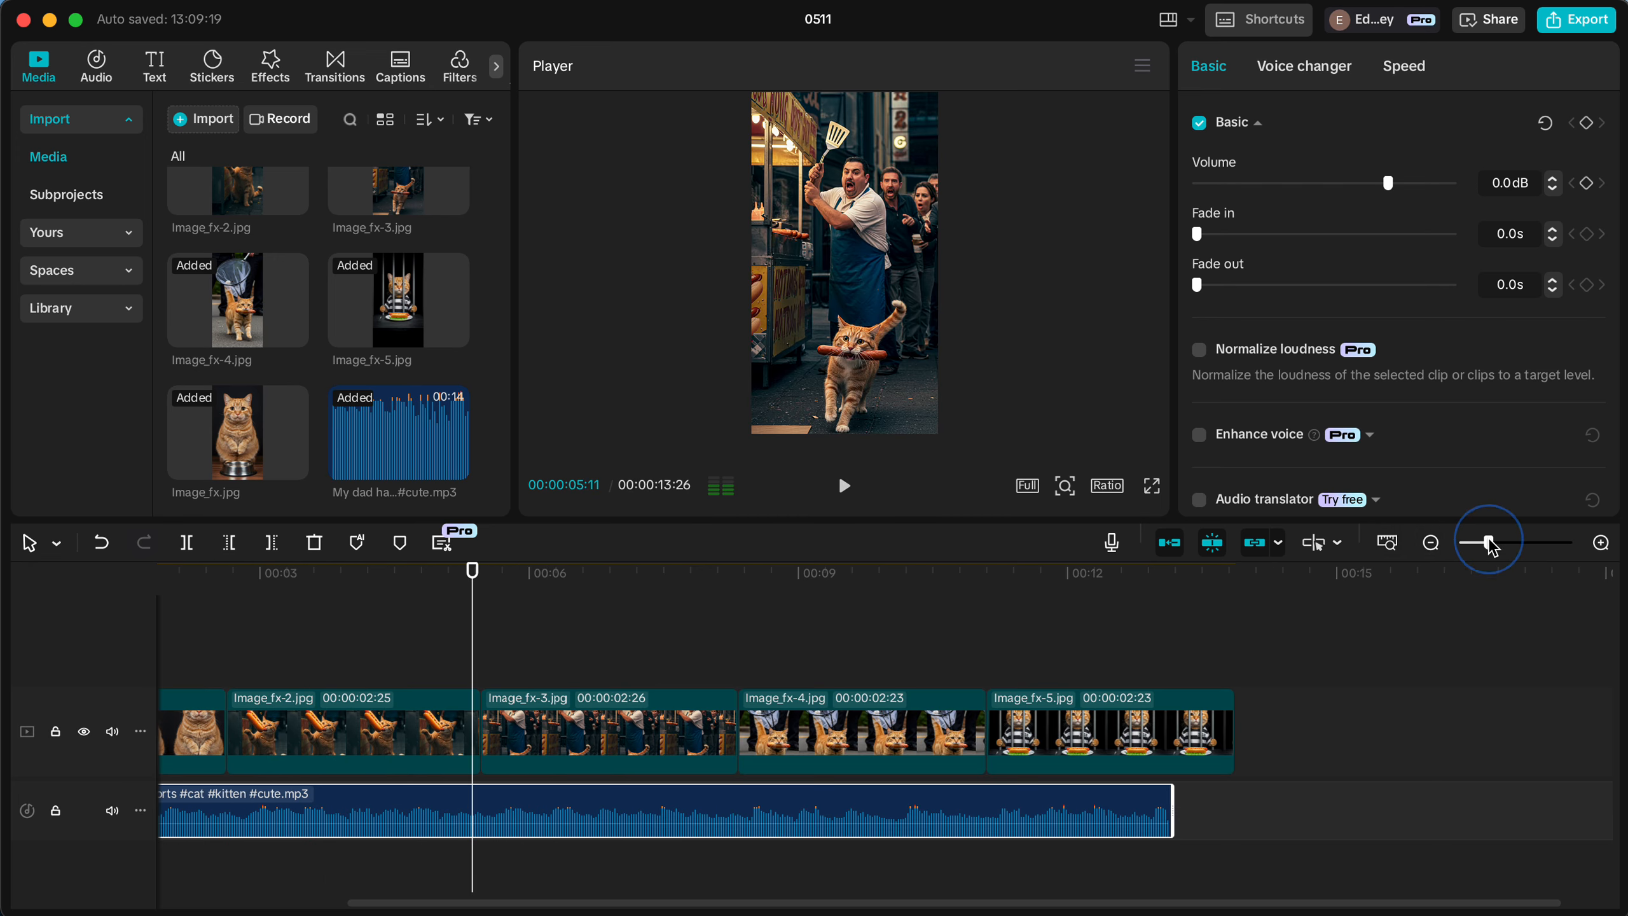
{"action": "left_click", "coordinate": [1088, 701]}
{"action": "left_click", "coordinate": [958, 649]}
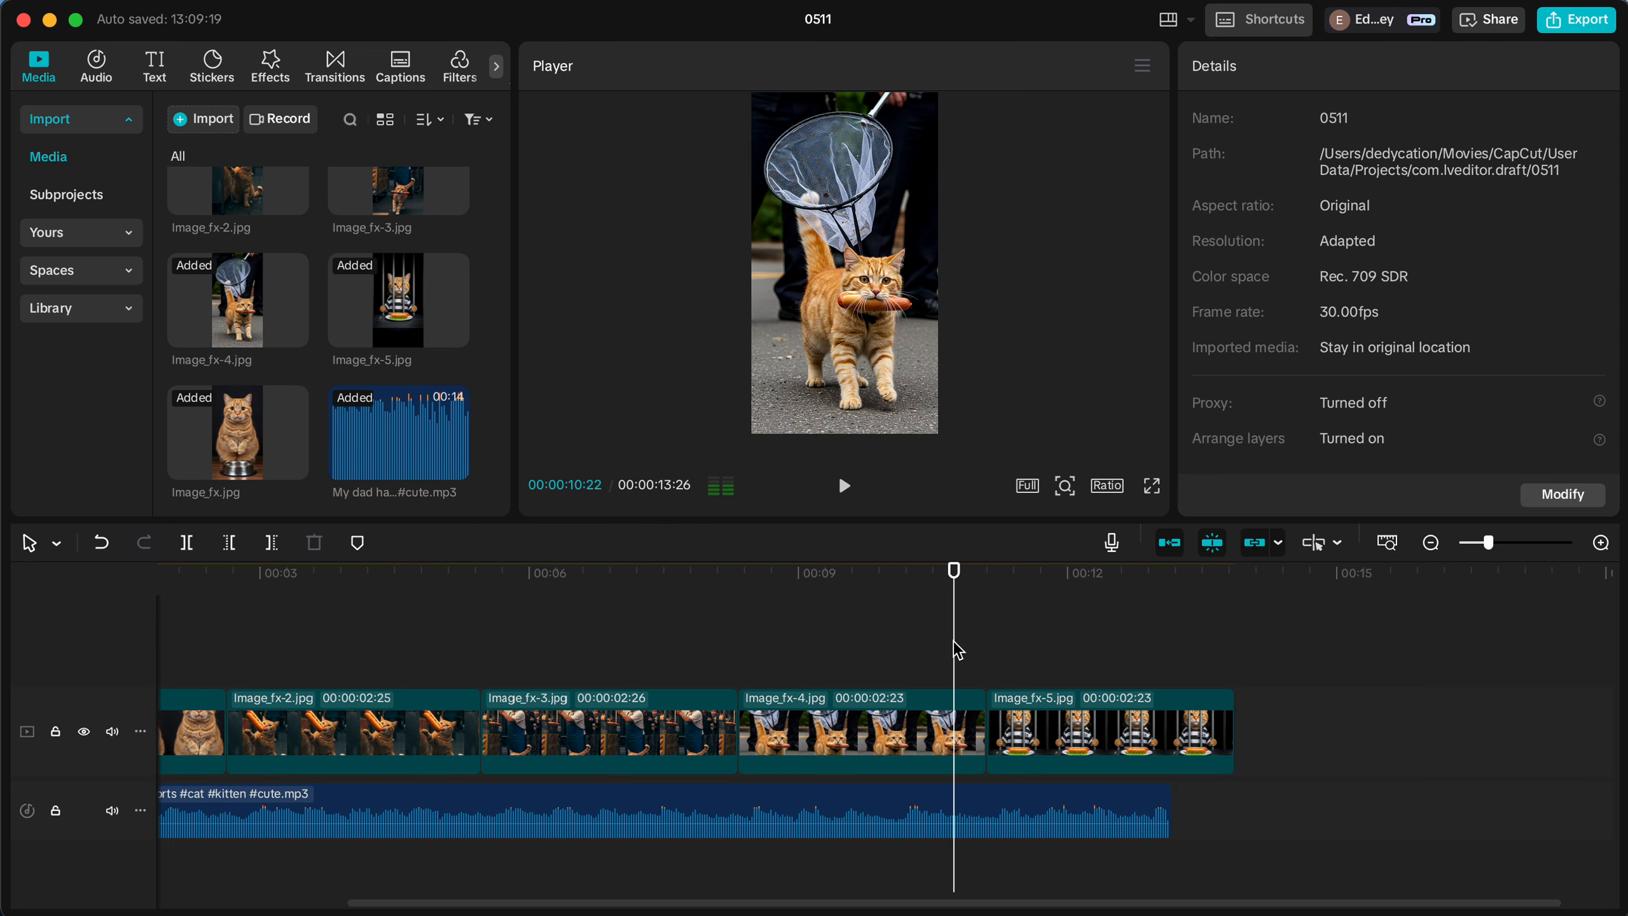
{"action": "scroll", "coordinate": [981, 647], "scroll_direction": "left", "scroll_amount": 5}
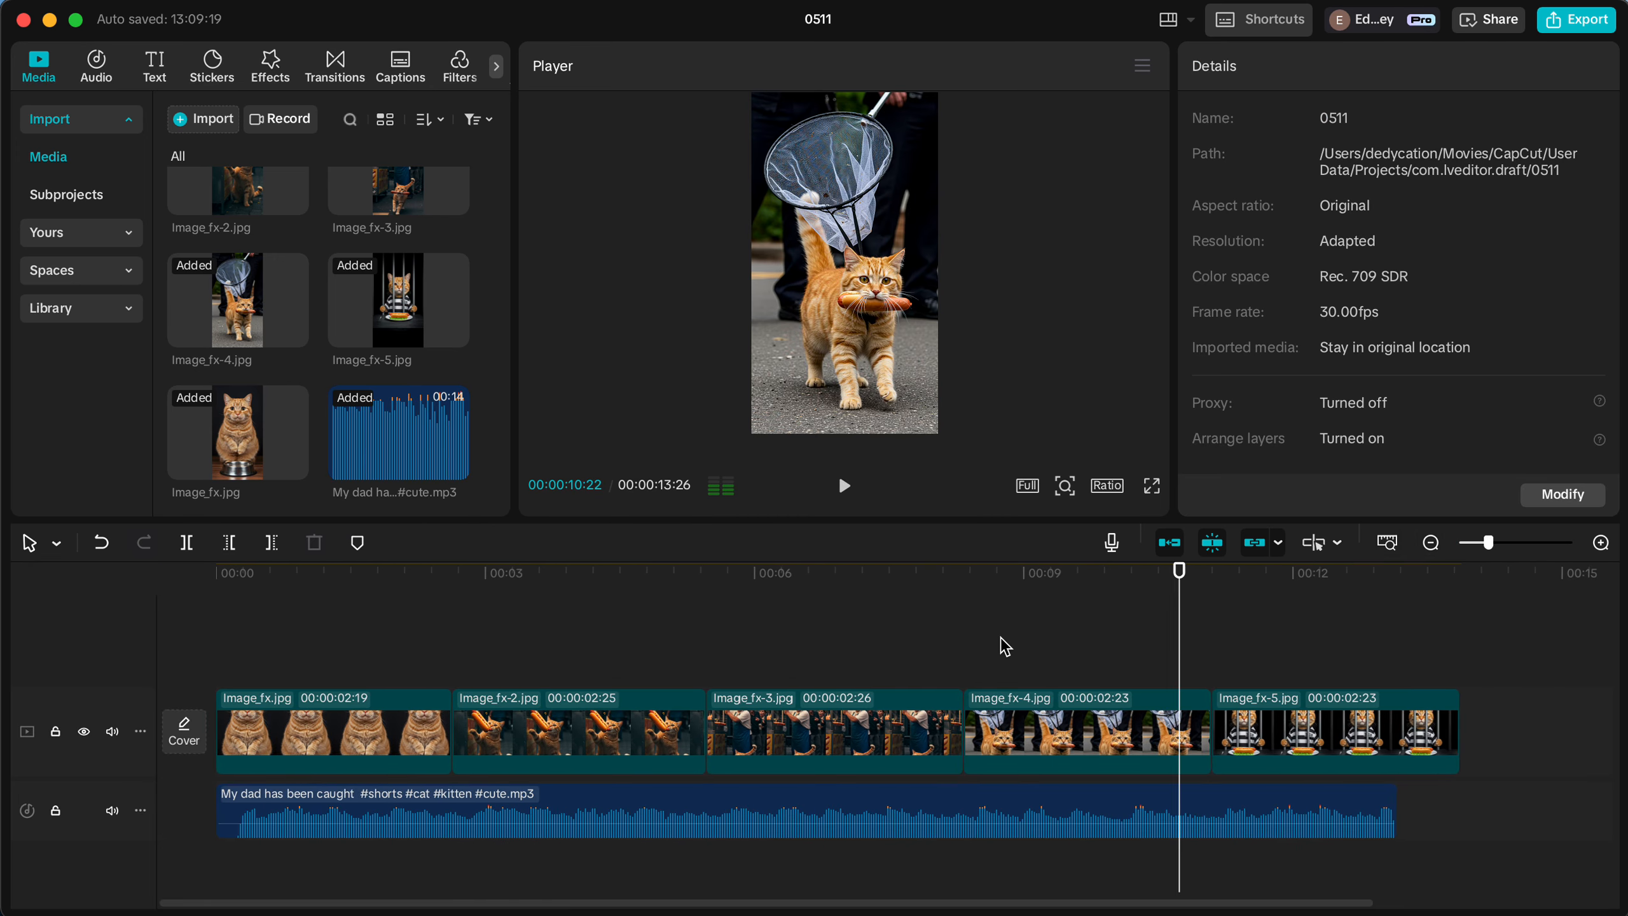
{"action": "left_click", "coordinate": [389, 652]}
{"action": "left_click", "coordinate": [228, 586]}
{"action": "key", "text": "space"}
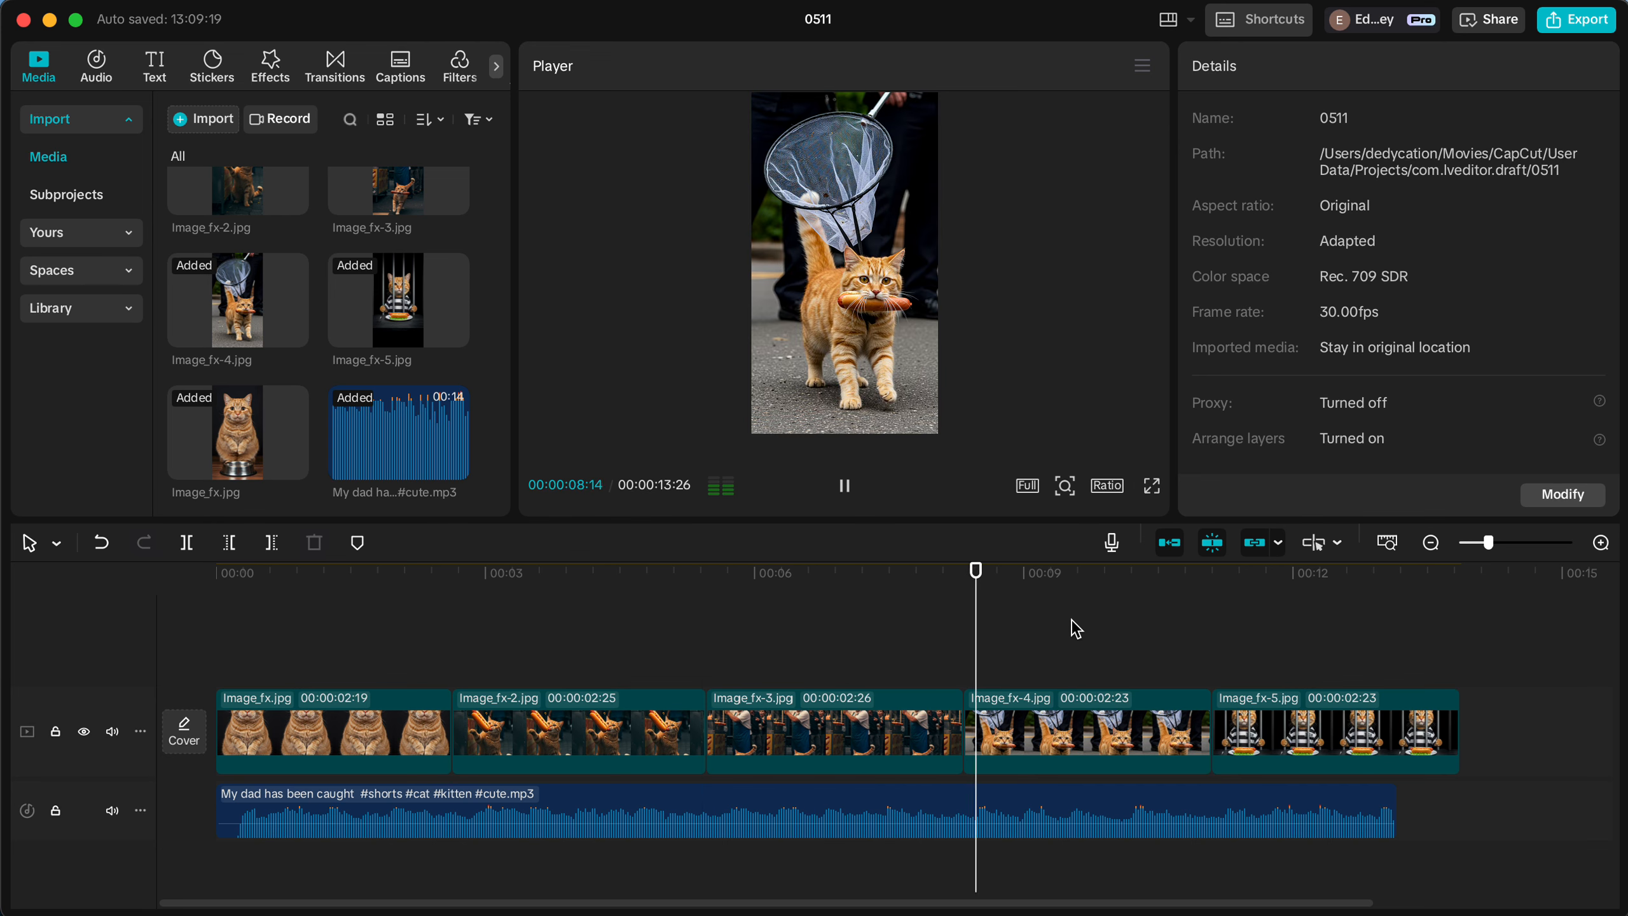
{"action": "scroll", "coordinate": [1234, 619], "scroll_direction": "right", "scroll_amount": 1}
{"action": "scroll", "coordinate": [1234, 618], "scroll_direction": "right", "scroll_amount": 5}
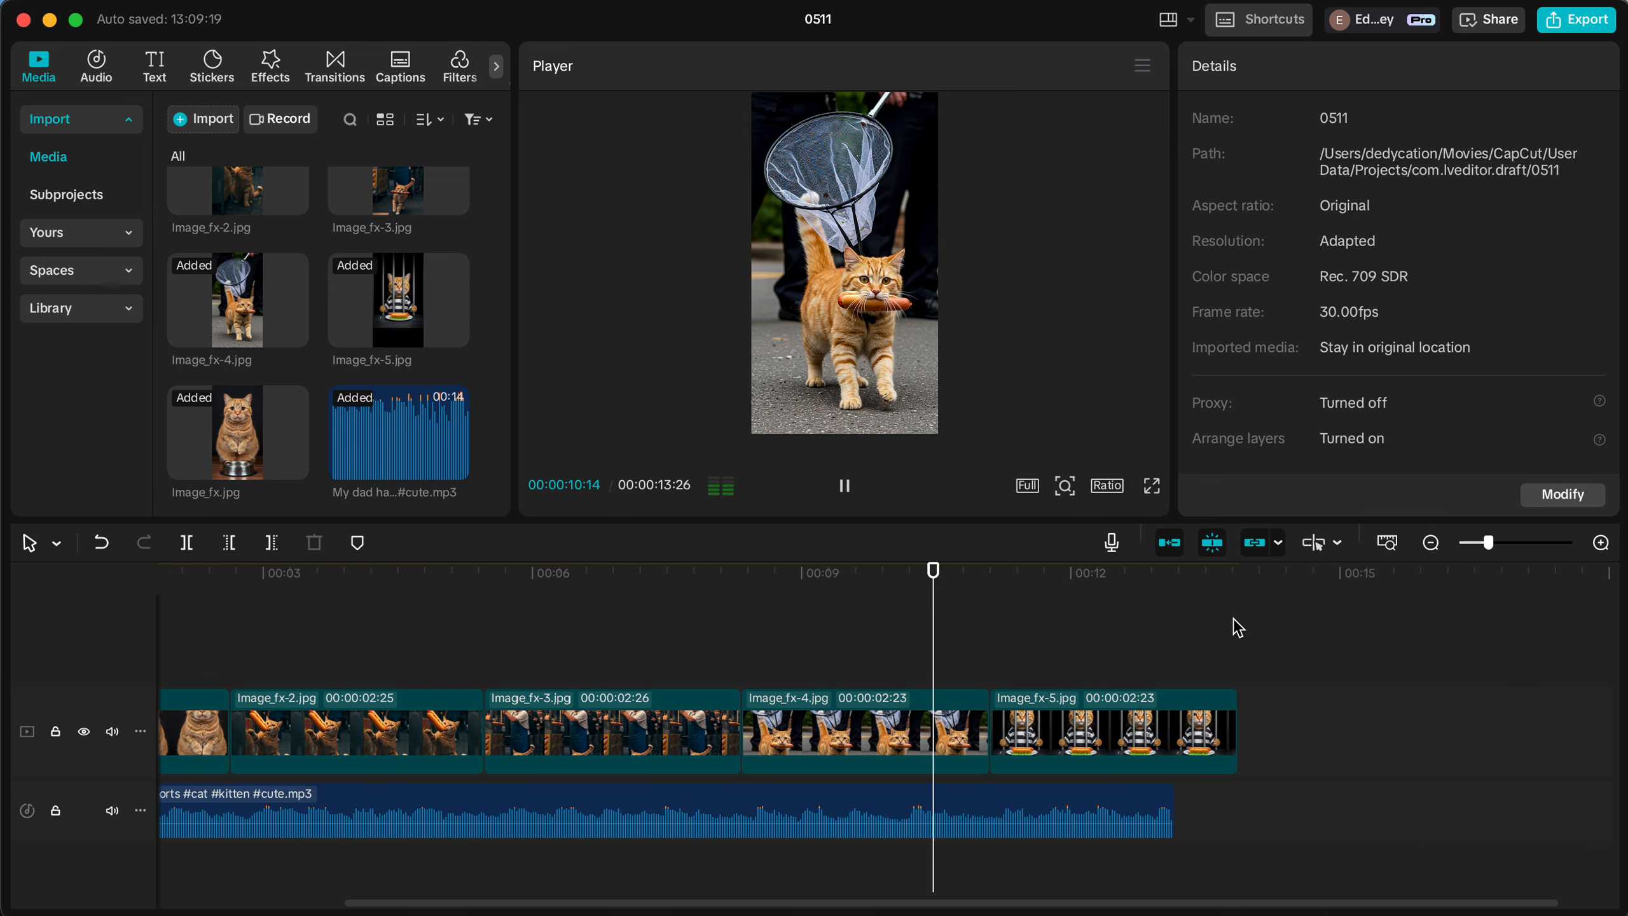
Trim the end of the Image_fx-4.jpg clip at 00:00:10:23 to fit the music.
{"action": "key", "text": "space"}
{"action": "key", "text": "space"}
{"action": "key", "text": "space"}
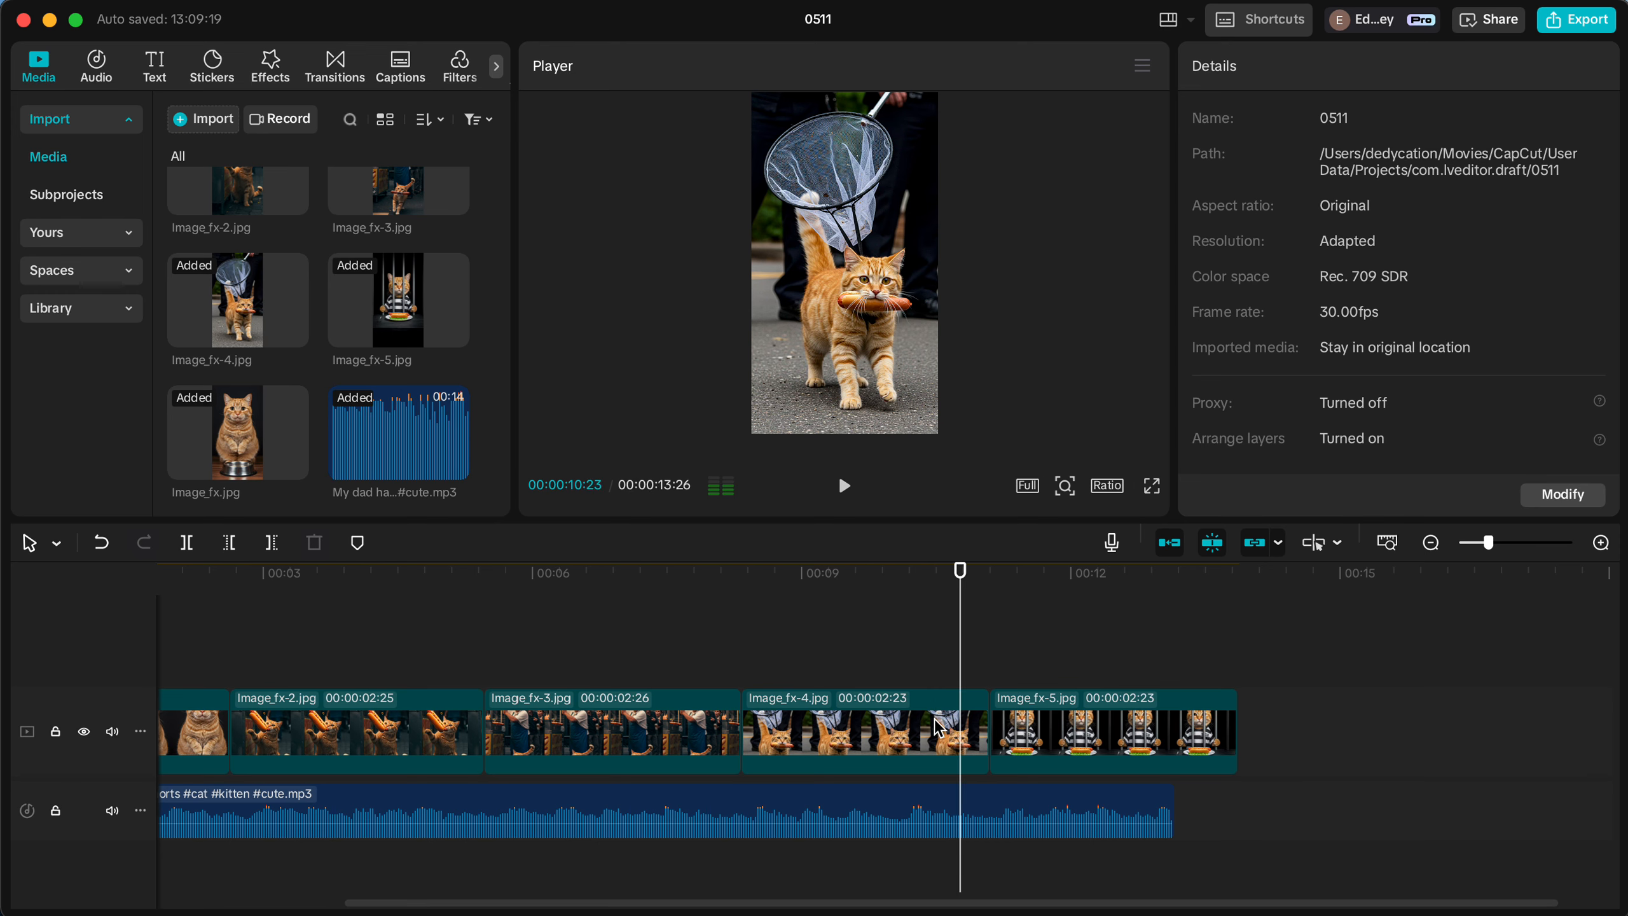
{"action": "left_click", "coordinate": [938, 727]}
{"action": "key", "text": "w"}
{"action": "left_click", "coordinate": [904, 655]}
Trim the end of the Image_fx-5.jpg clip at 00:00:13:05, where the music ends.
{"action": "key", "text": "space"}
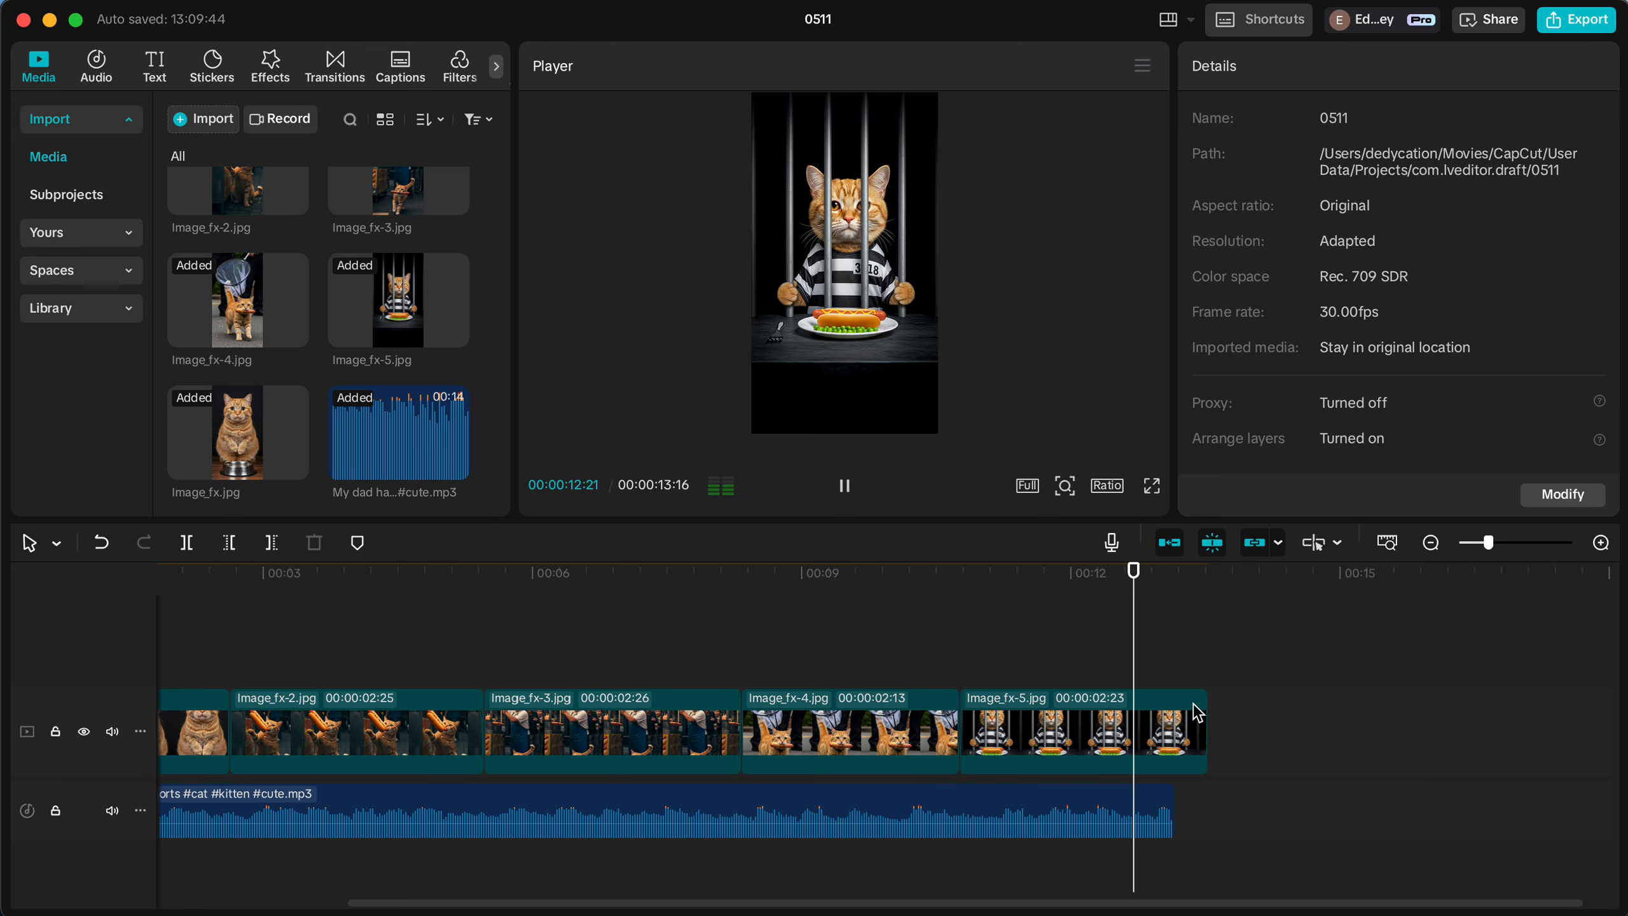
{"action": "key", "text": "space"}
{"action": "left_click", "coordinate": [1184, 723]}
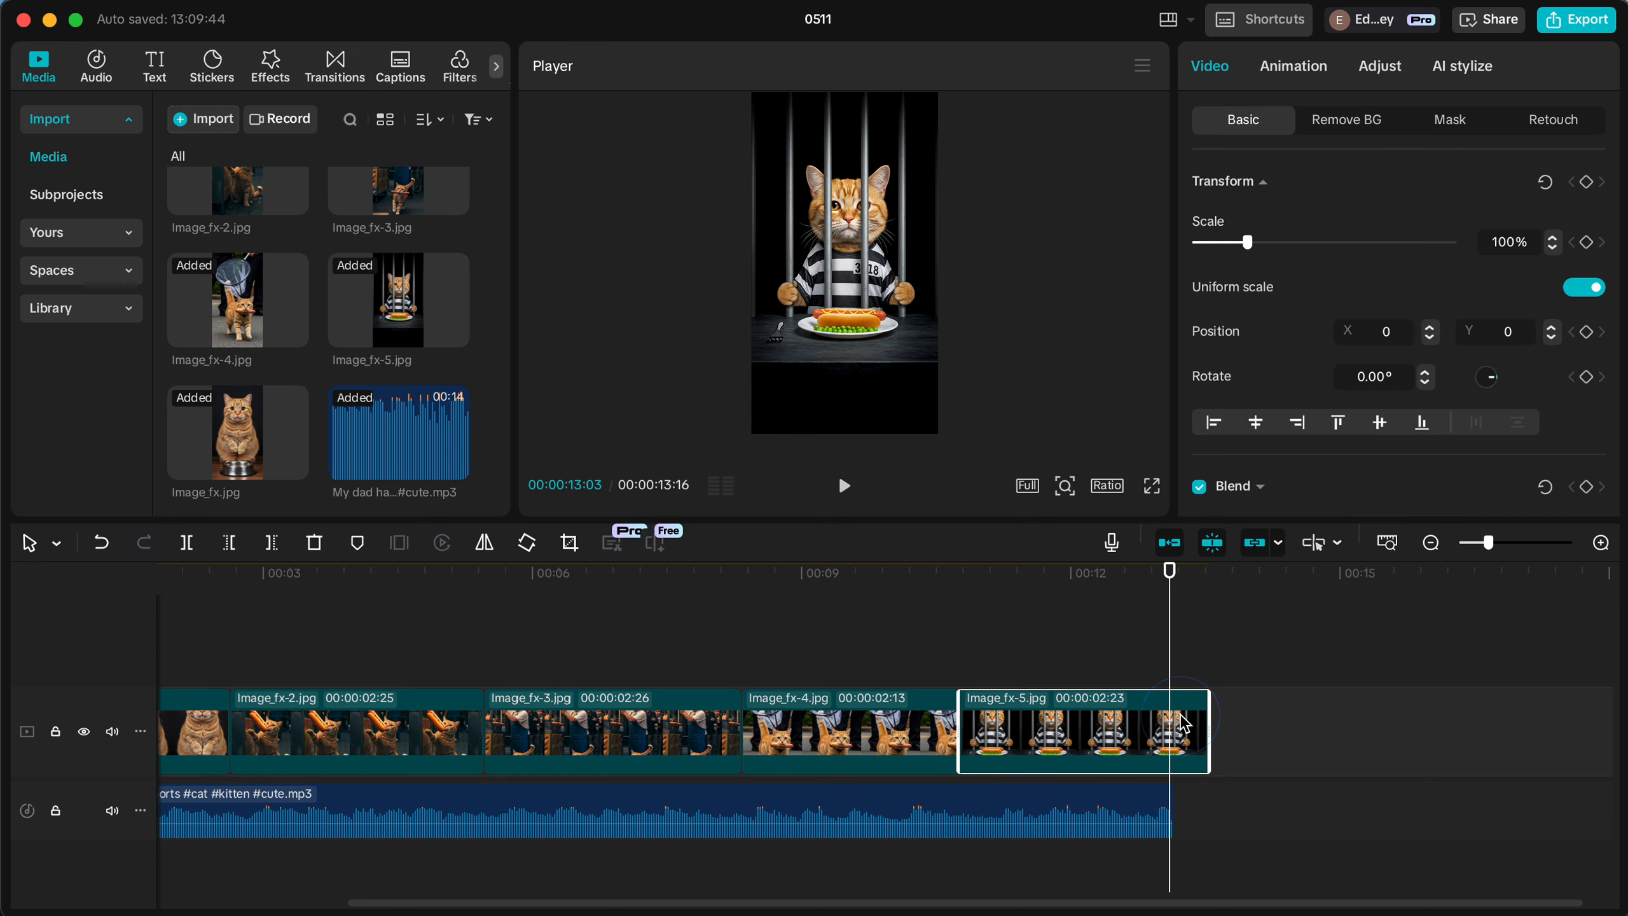
{"action": "key", "text": "Right"}
{"action": "key", "text": "w"}
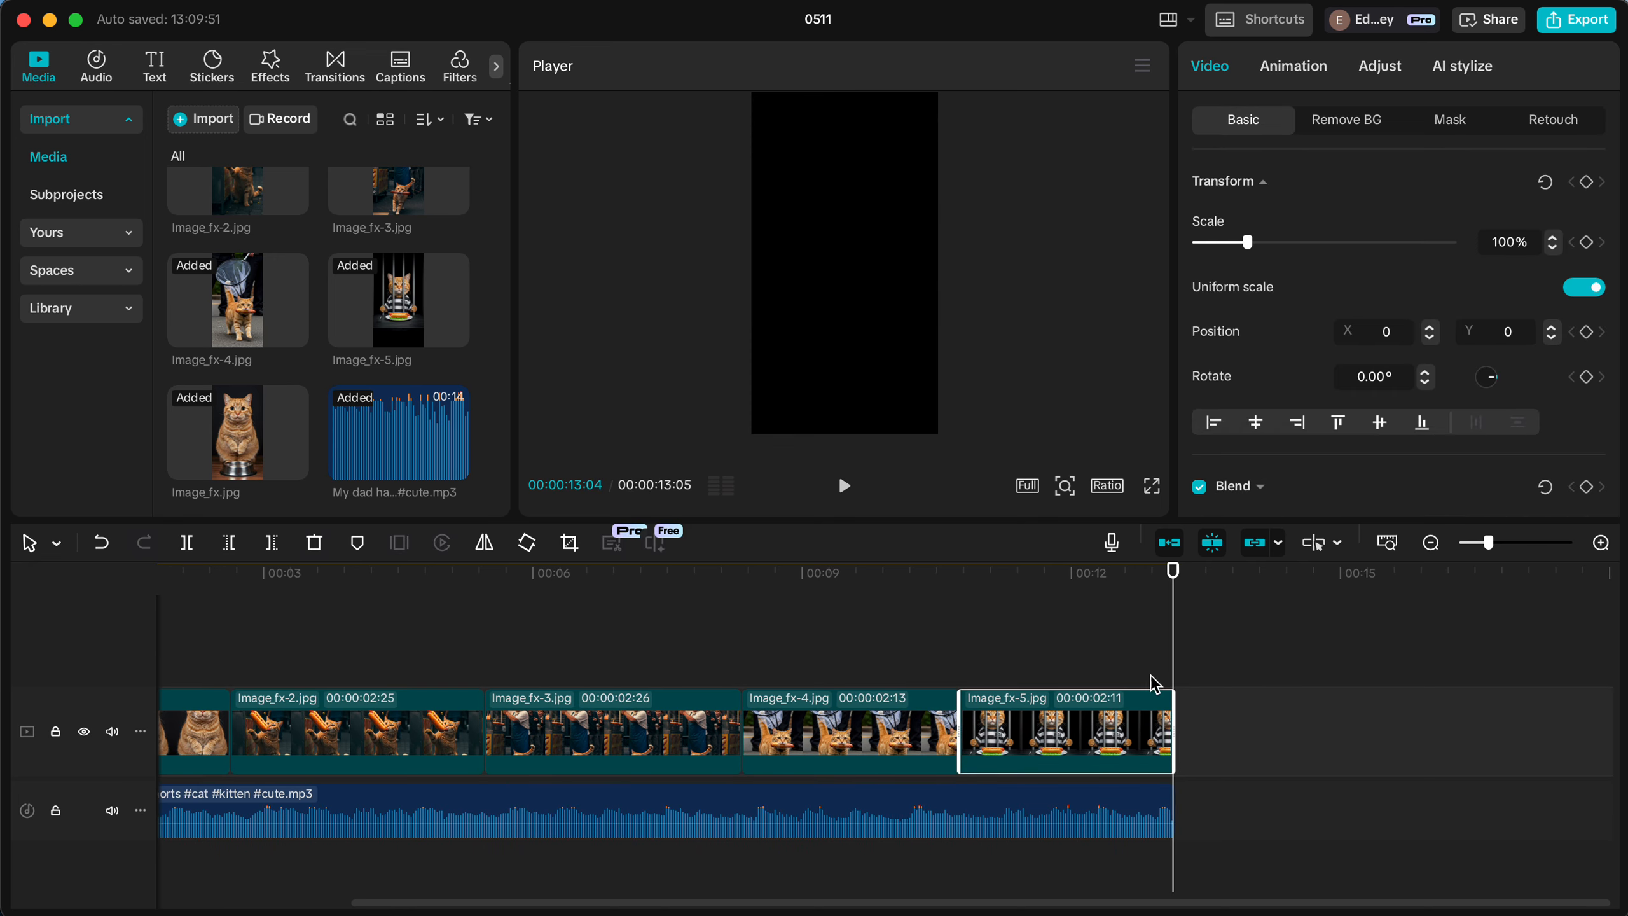
{"action": "left_click", "coordinate": [1139, 668]}
{"action": "key", "text": "space"}
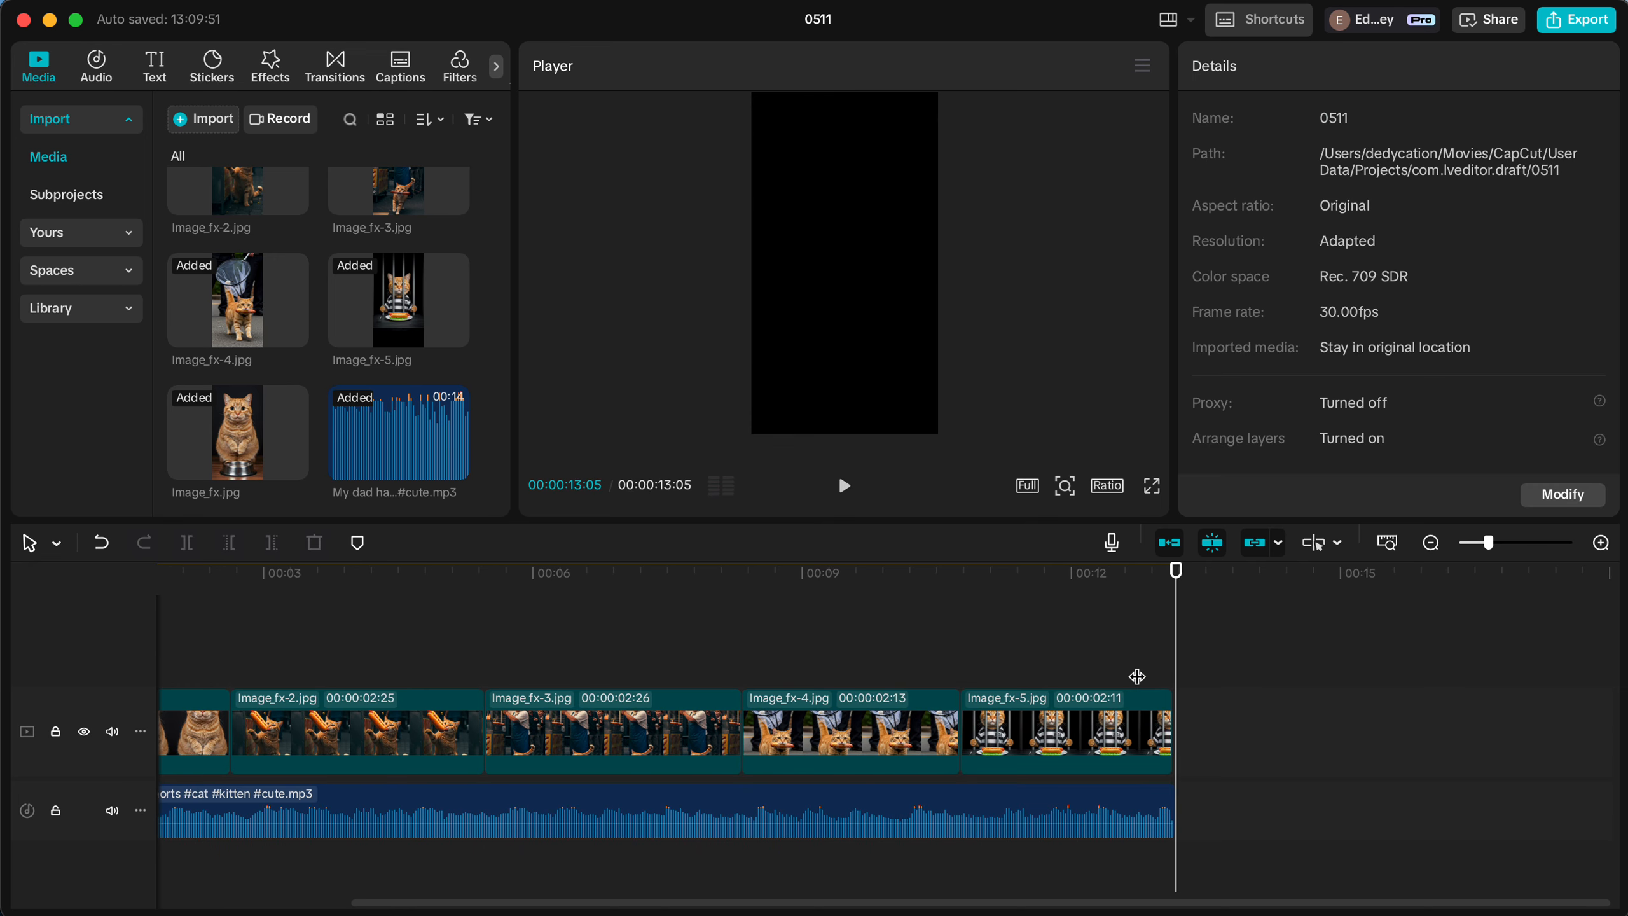
{"action": "key", "text": "super+z"}
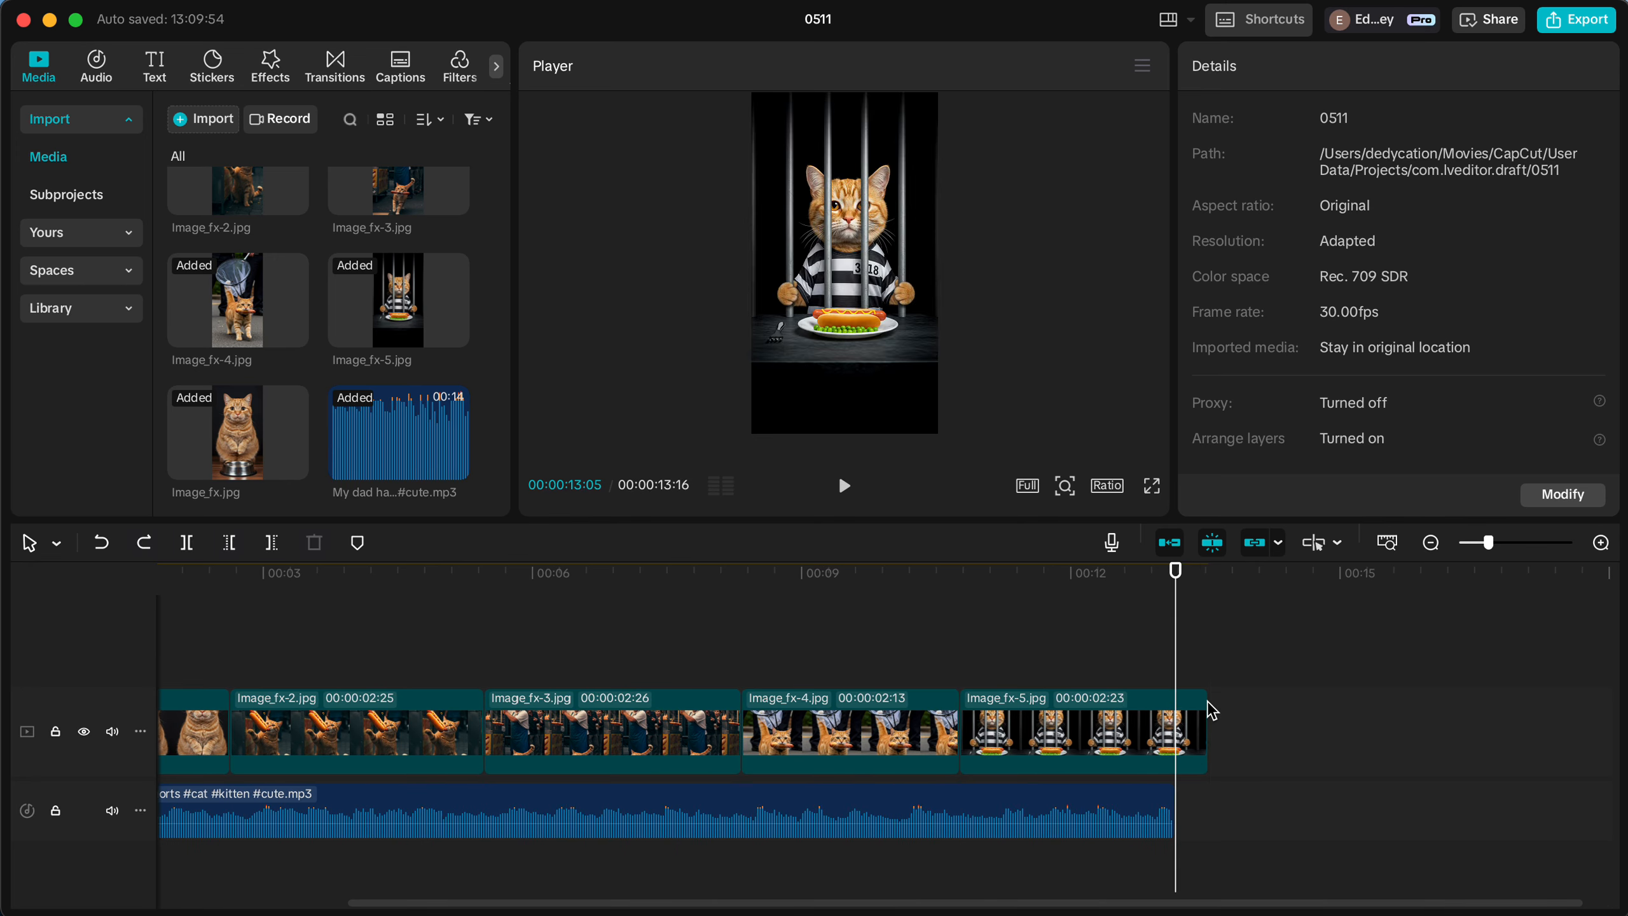
{"action": "left_click", "coordinate": [1191, 729]}
{"action": "key", "text": "w"}
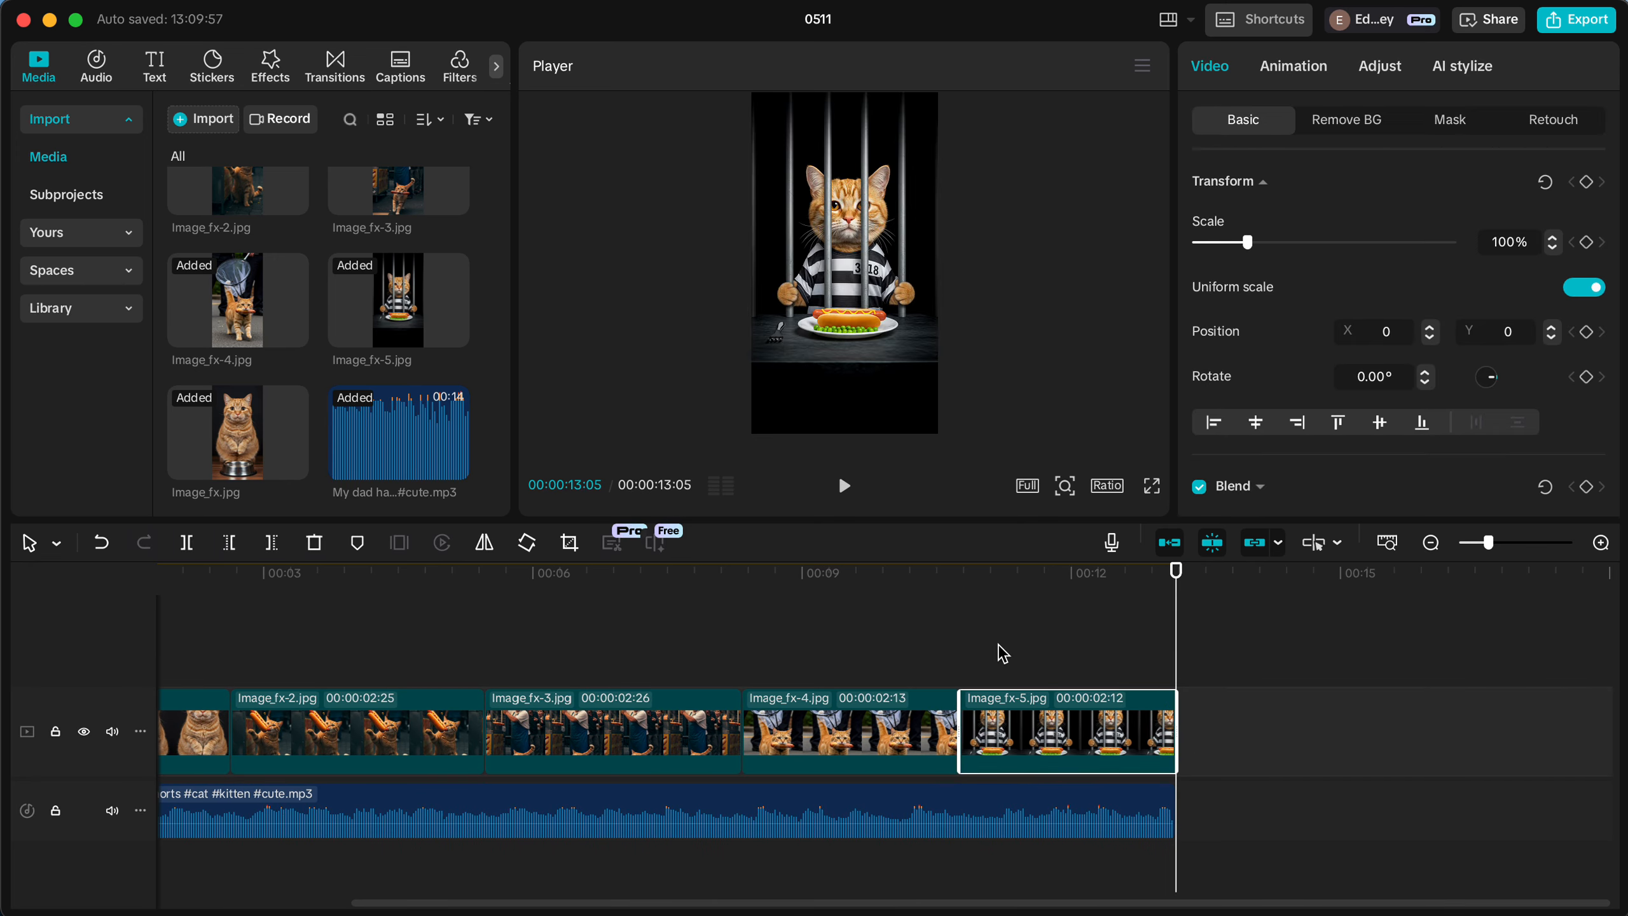
Play the whole sequence from the start to check the trimmed clips against the music.
{"action": "left_click", "coordinate": [1002, 652]}
{"action": "scroll", "coordinate": [999, 647], "scroll_direction": "left", "scroll_amount": 4}
{"action": "left_click", "coordinate": [219, 587]}
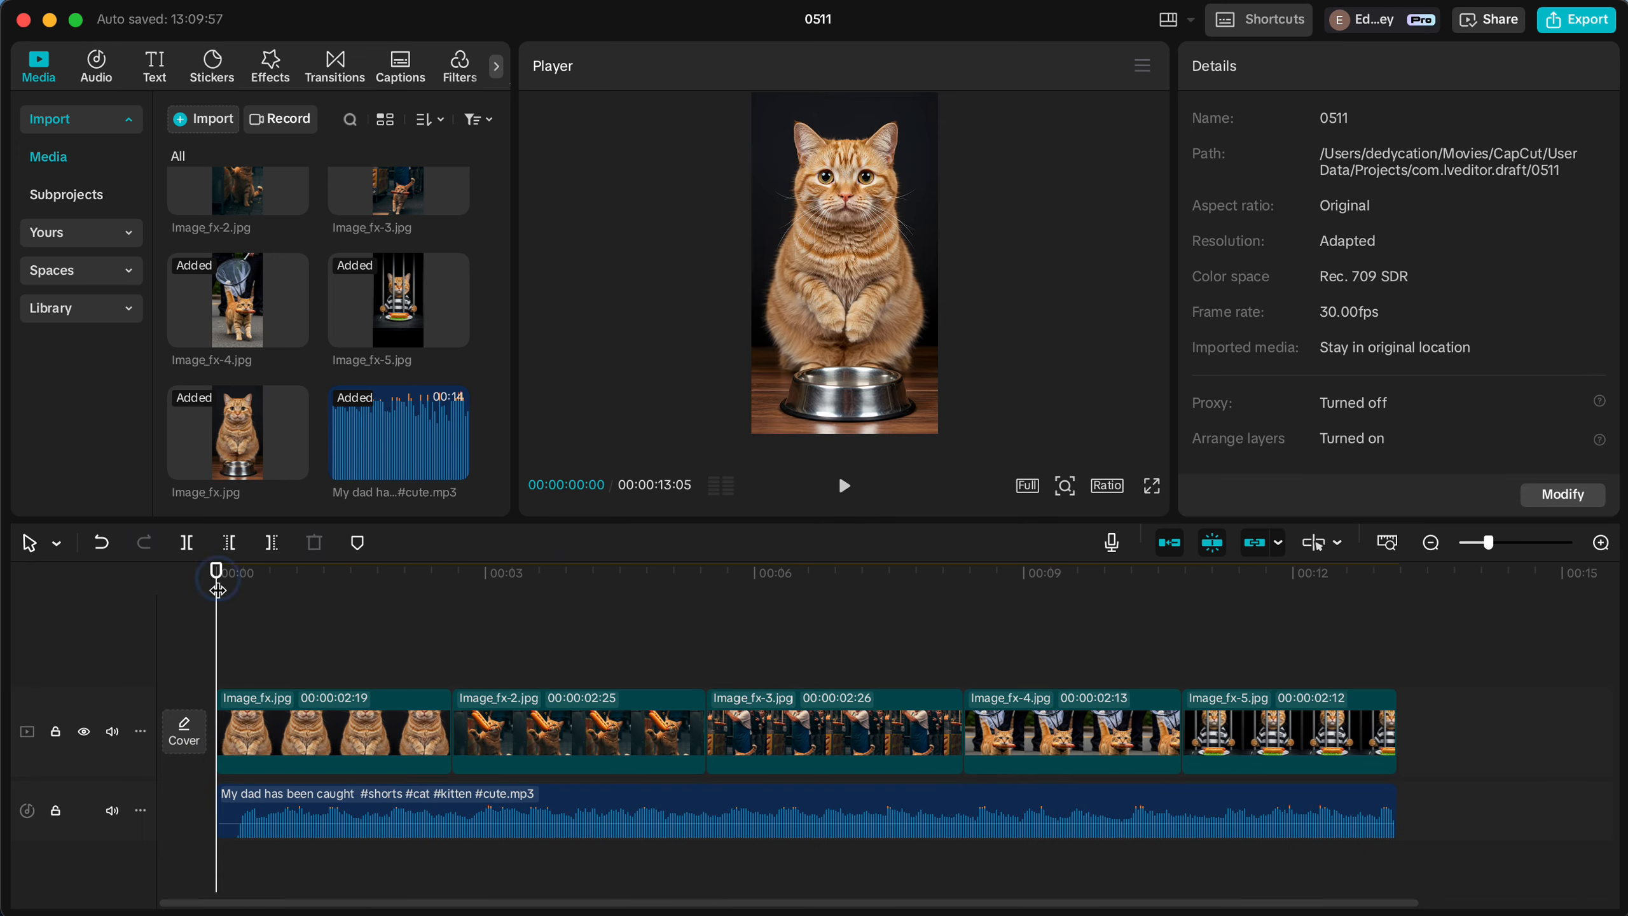
{"action": "key", "text": "space"}
{"action": "key", "text": "space"}
{"action": "left_click", "coordinate": [259, 819]}
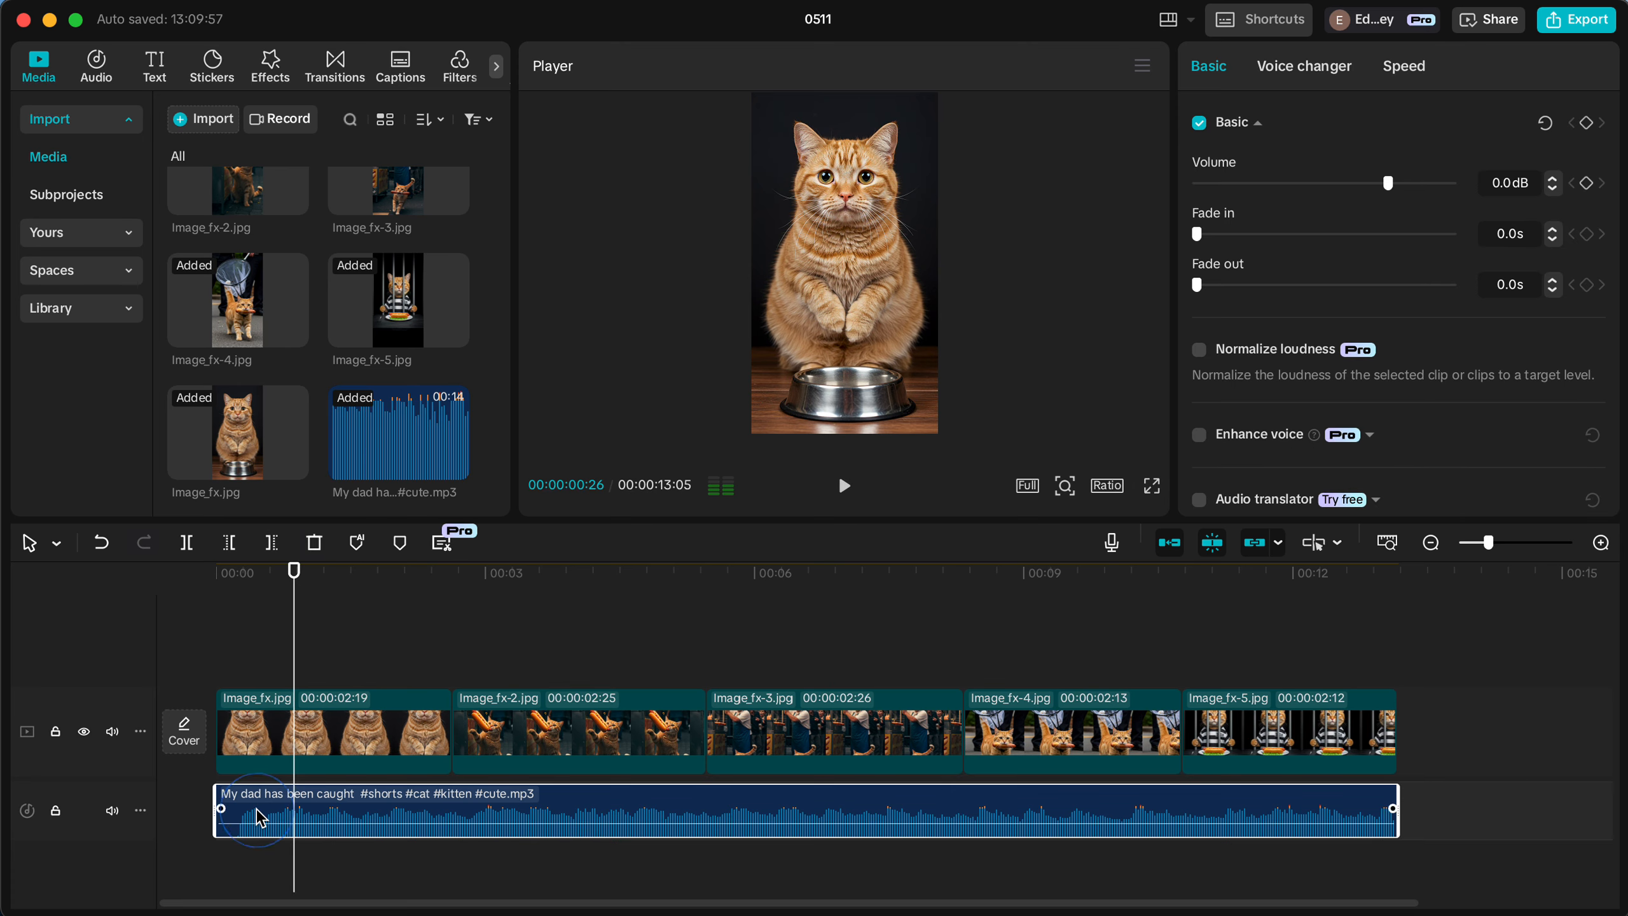
{"action": "left_click", "coordinate": [219, 573]}
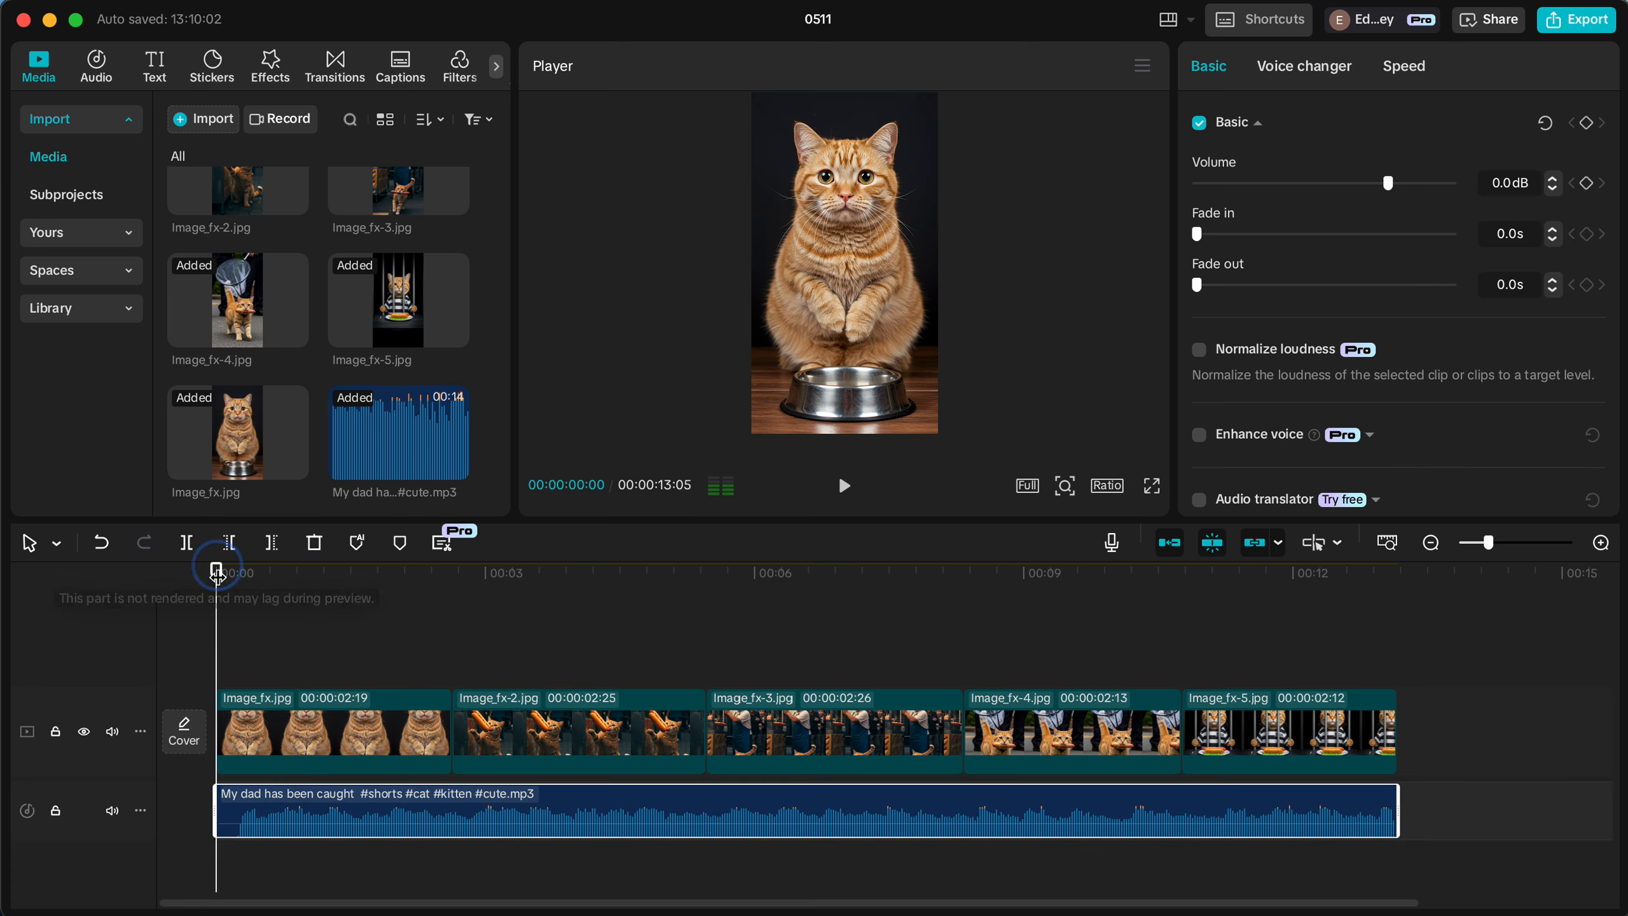
{"action": "key", "text": "space"}
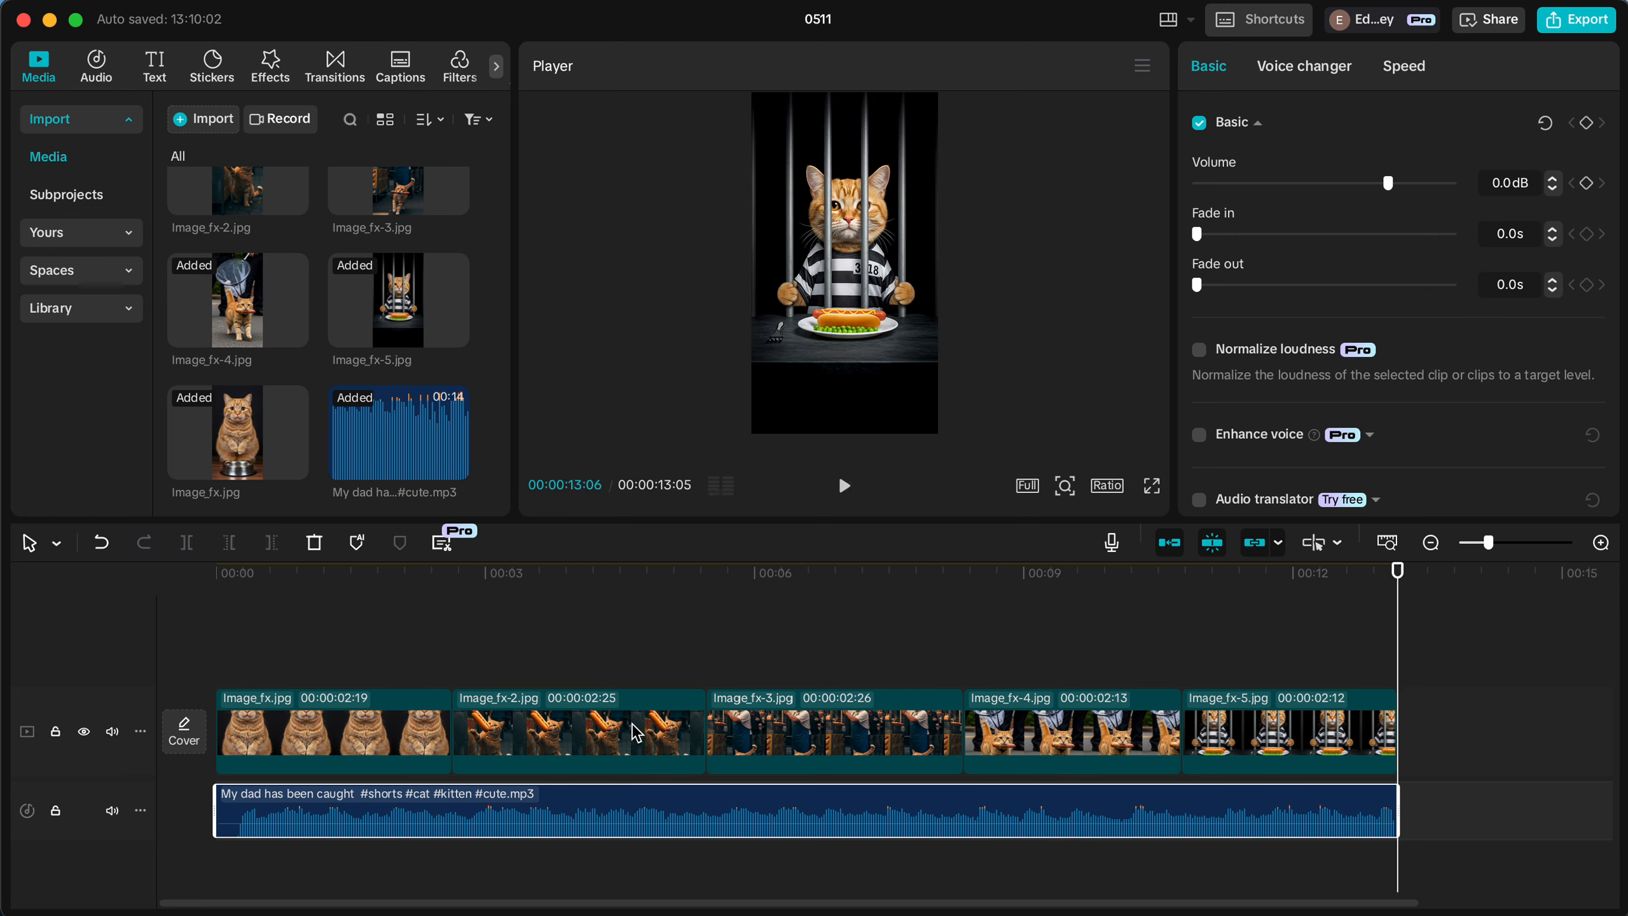
{"action": "left_click", "coordinate": [225, 574]}
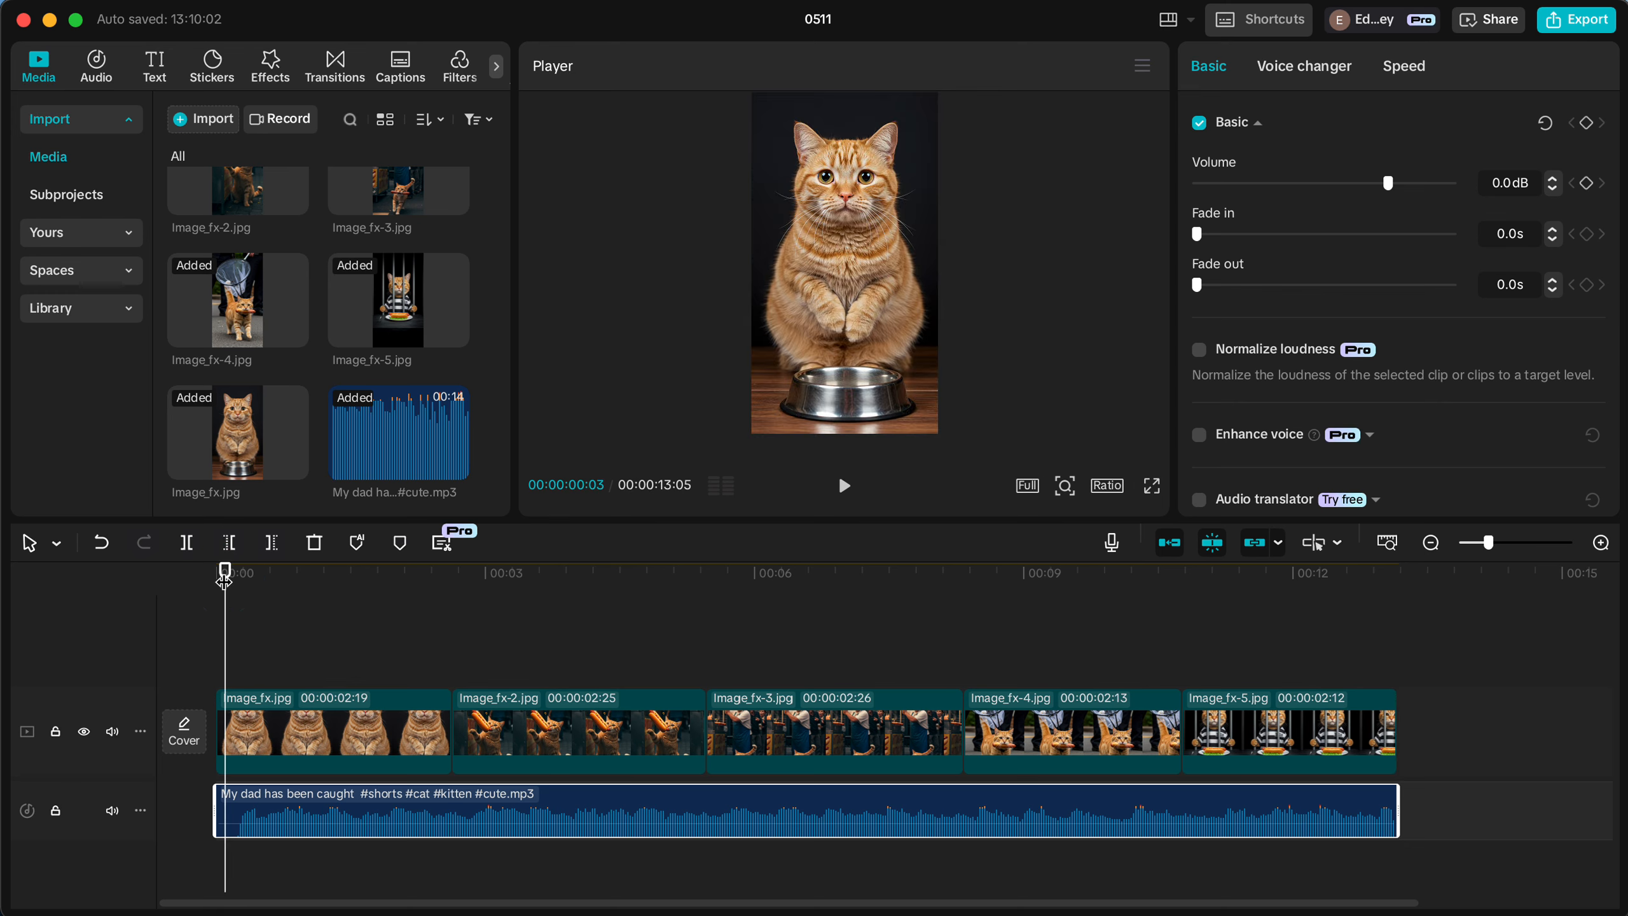
Try the Zoom 2 combo animation on the first image clip and replace it with Bounce 1.
{"action": "left_click", "coordinate": [296, 699]}
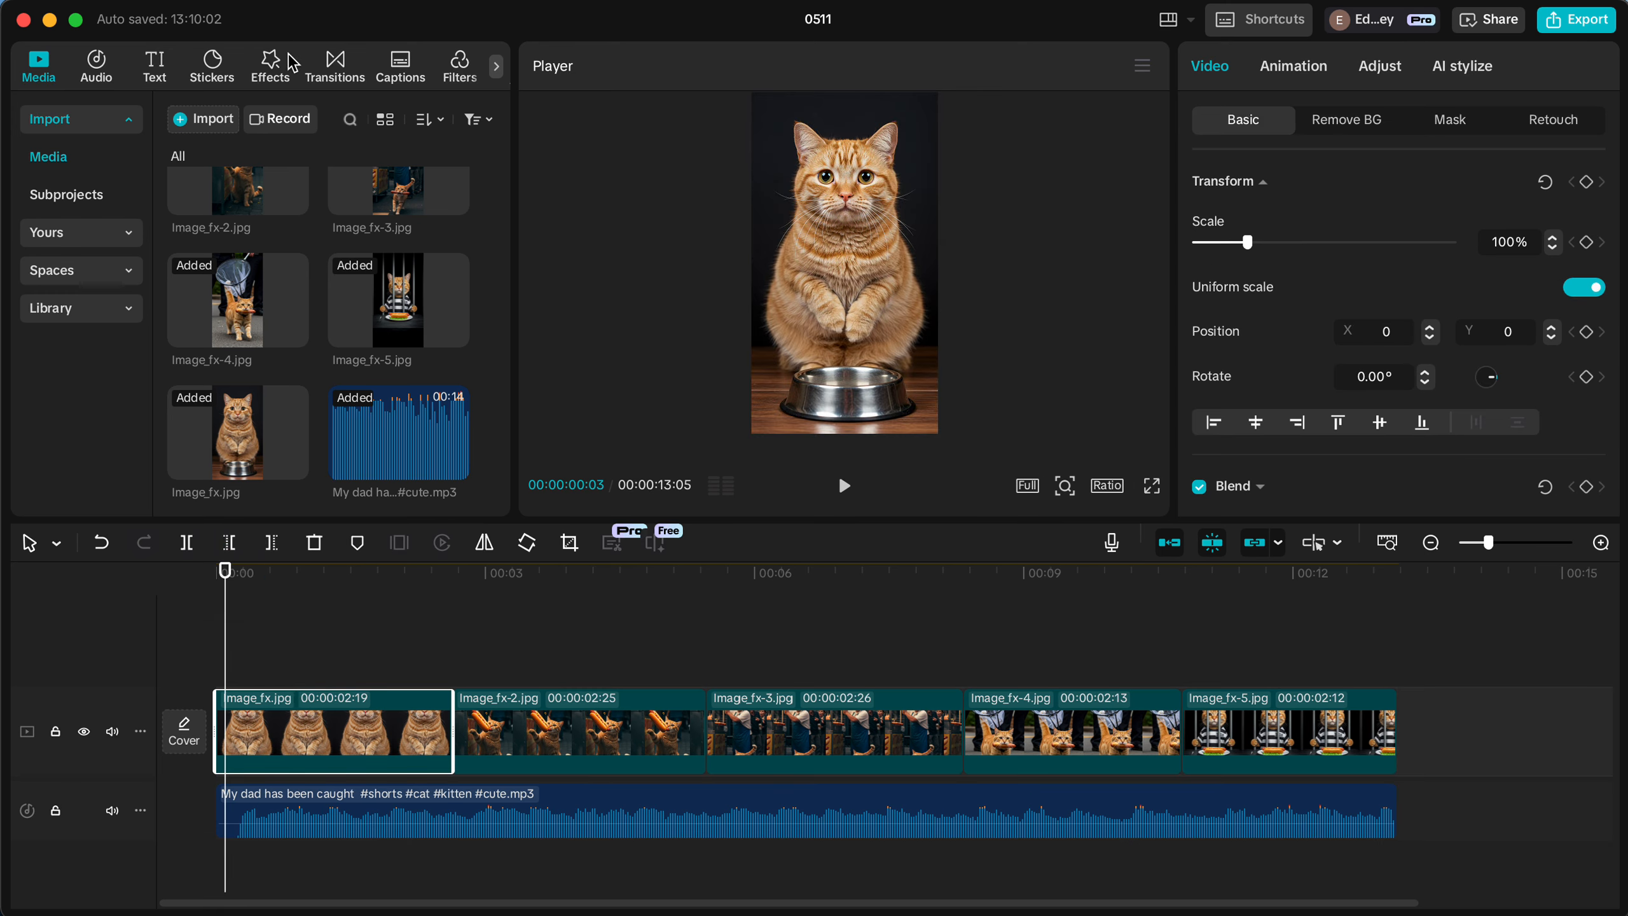
{"action": "left_click", "coordinate": [1301, 68]}
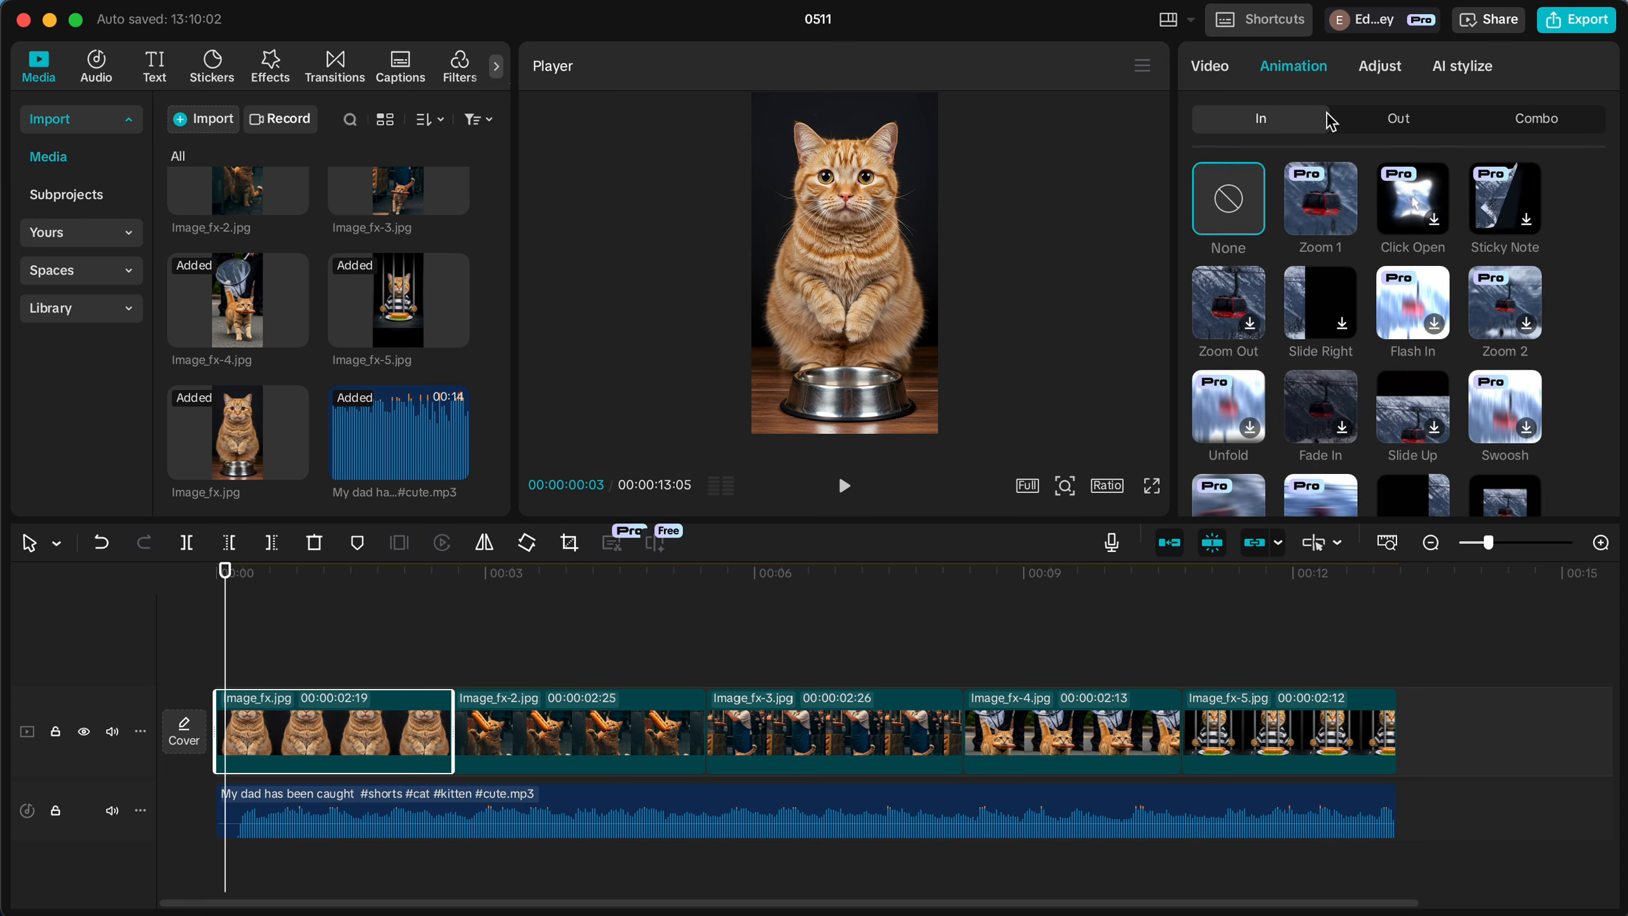
{"action": "left_click", "coordinate": [1507, 124]}
{"action": "left_click", "coordinate": [1338, 210]}
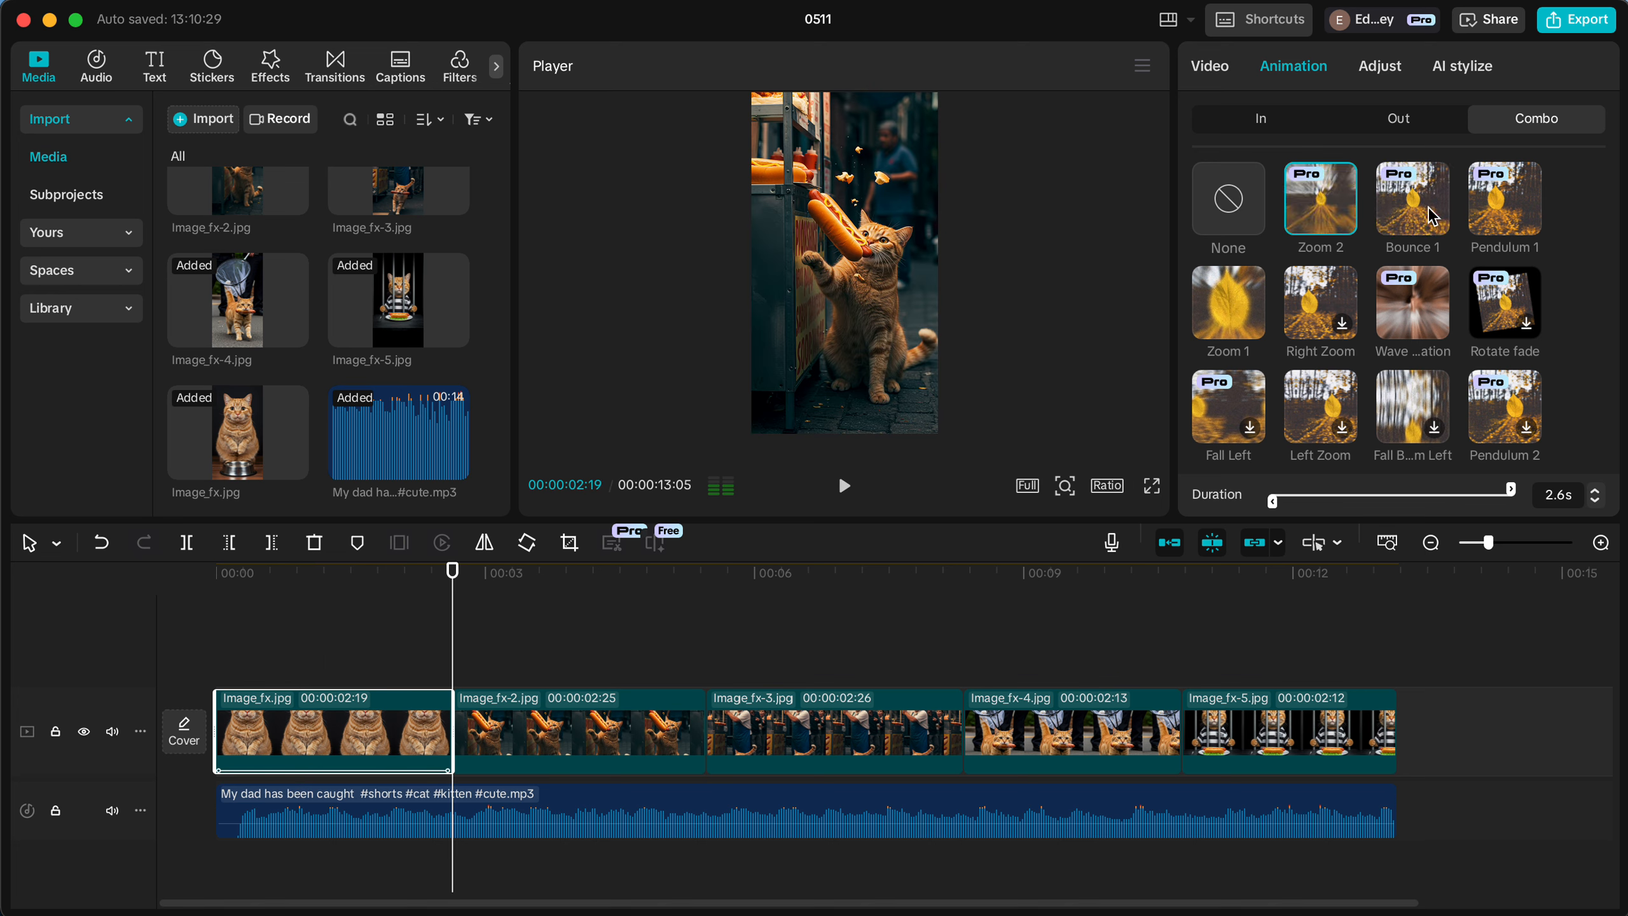
{"action": "left_click", "coordinate": [1433, 217]}
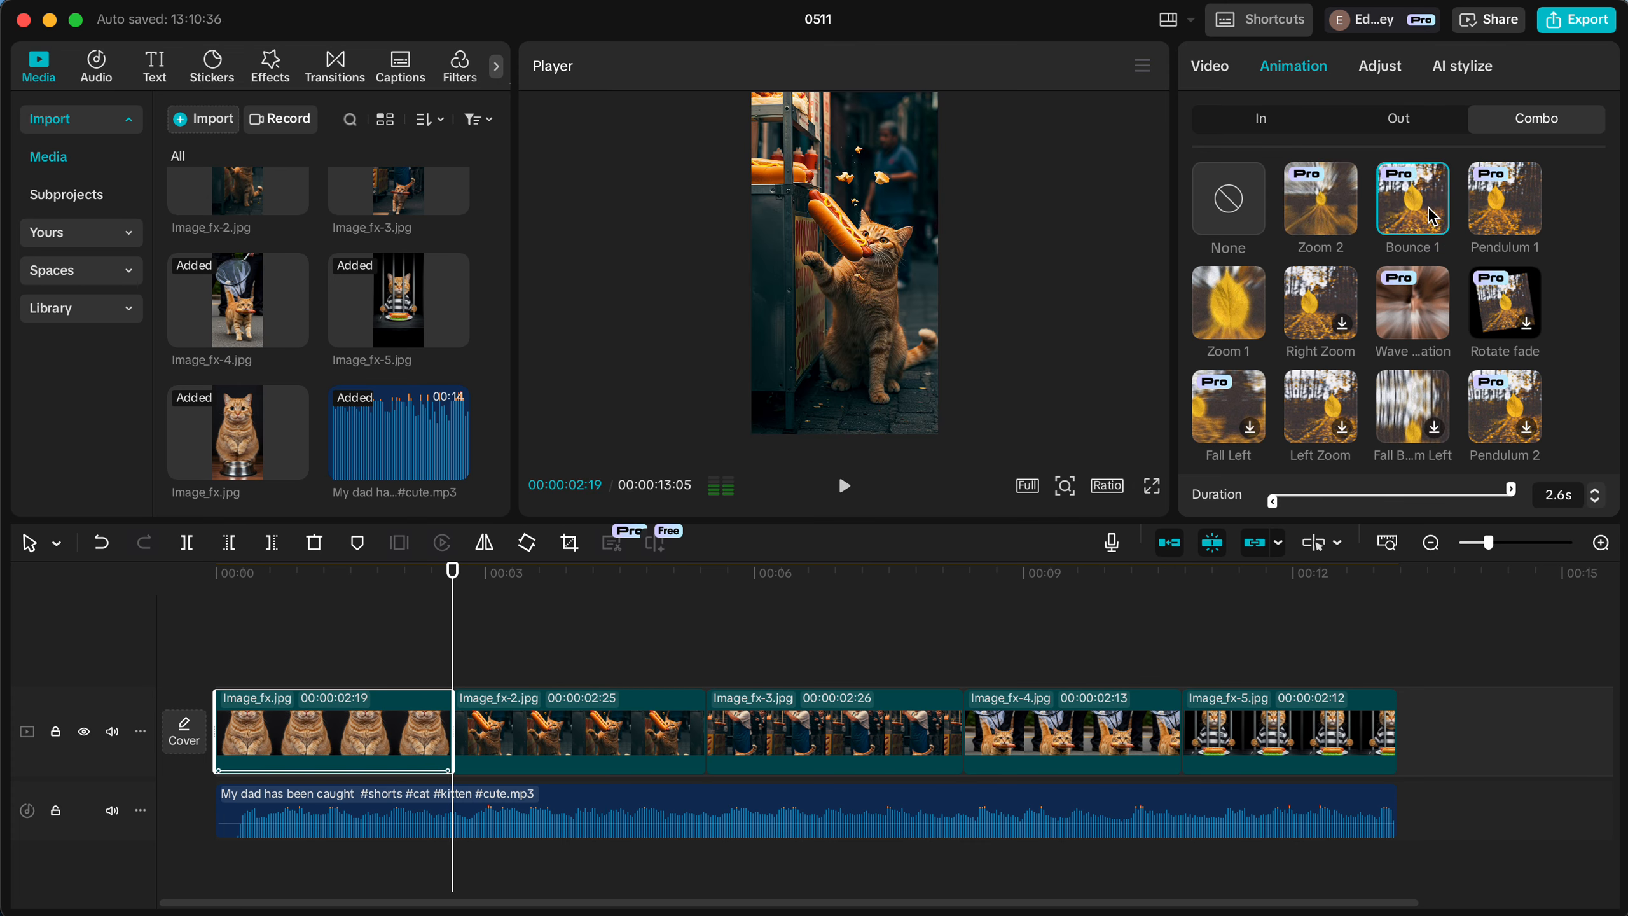
Try the Bounce 1 combo animation on the Image_fx-2.jpg clip and preview the sequence from the start.
{"action": "left_click", "coordinate": [591, 732]}
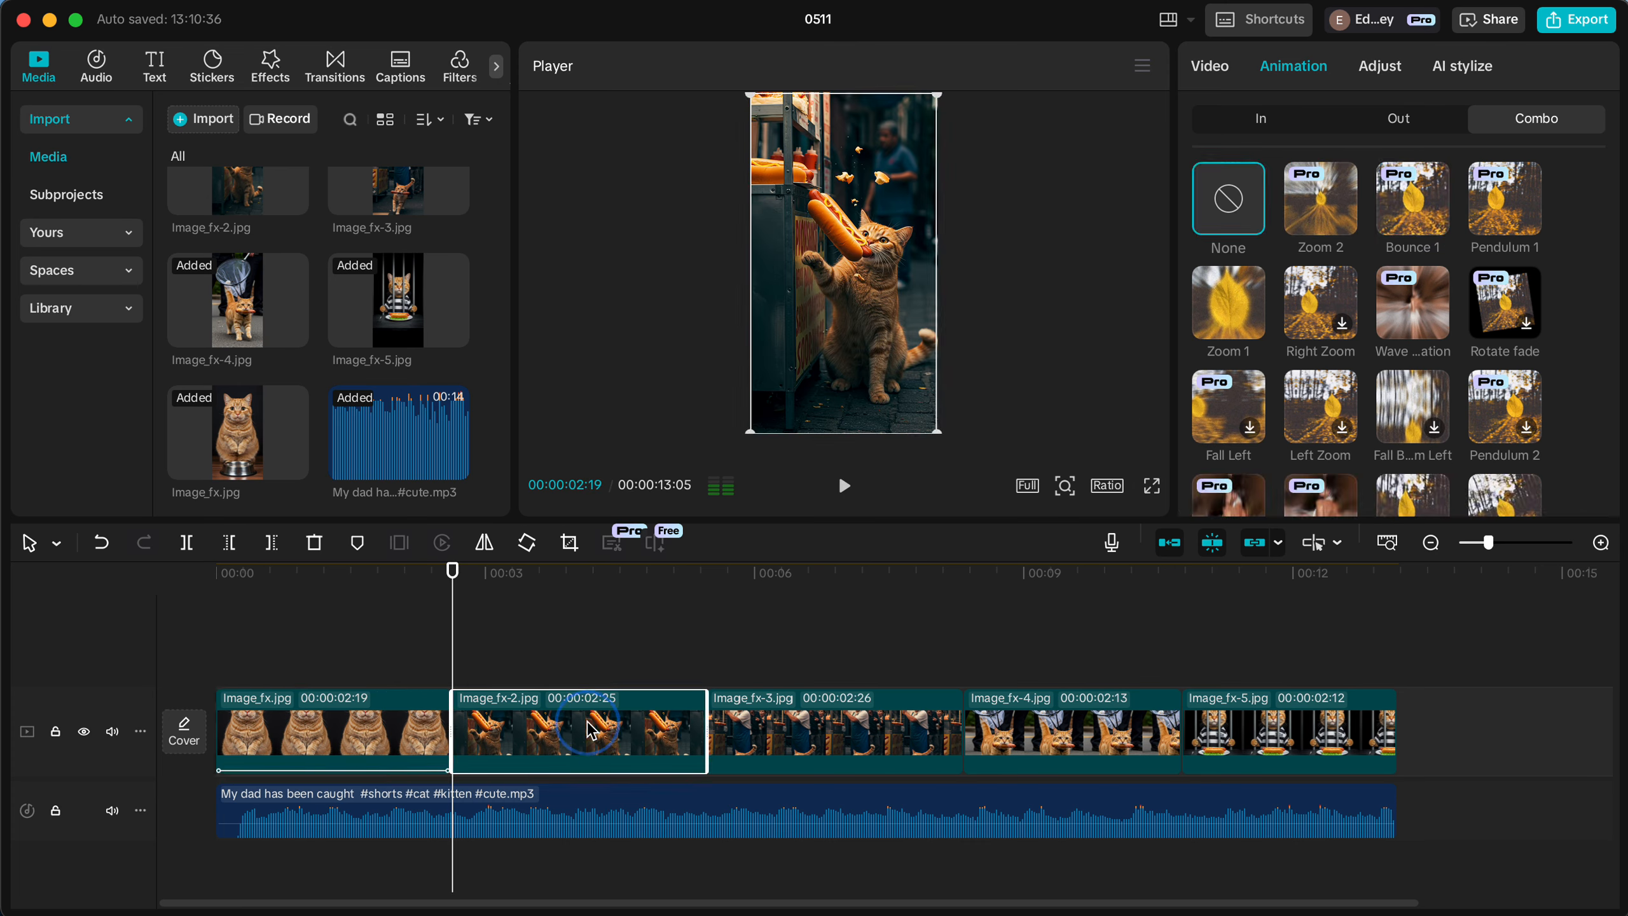
{"action": "left_click", "coordinate": [1448, 188]}
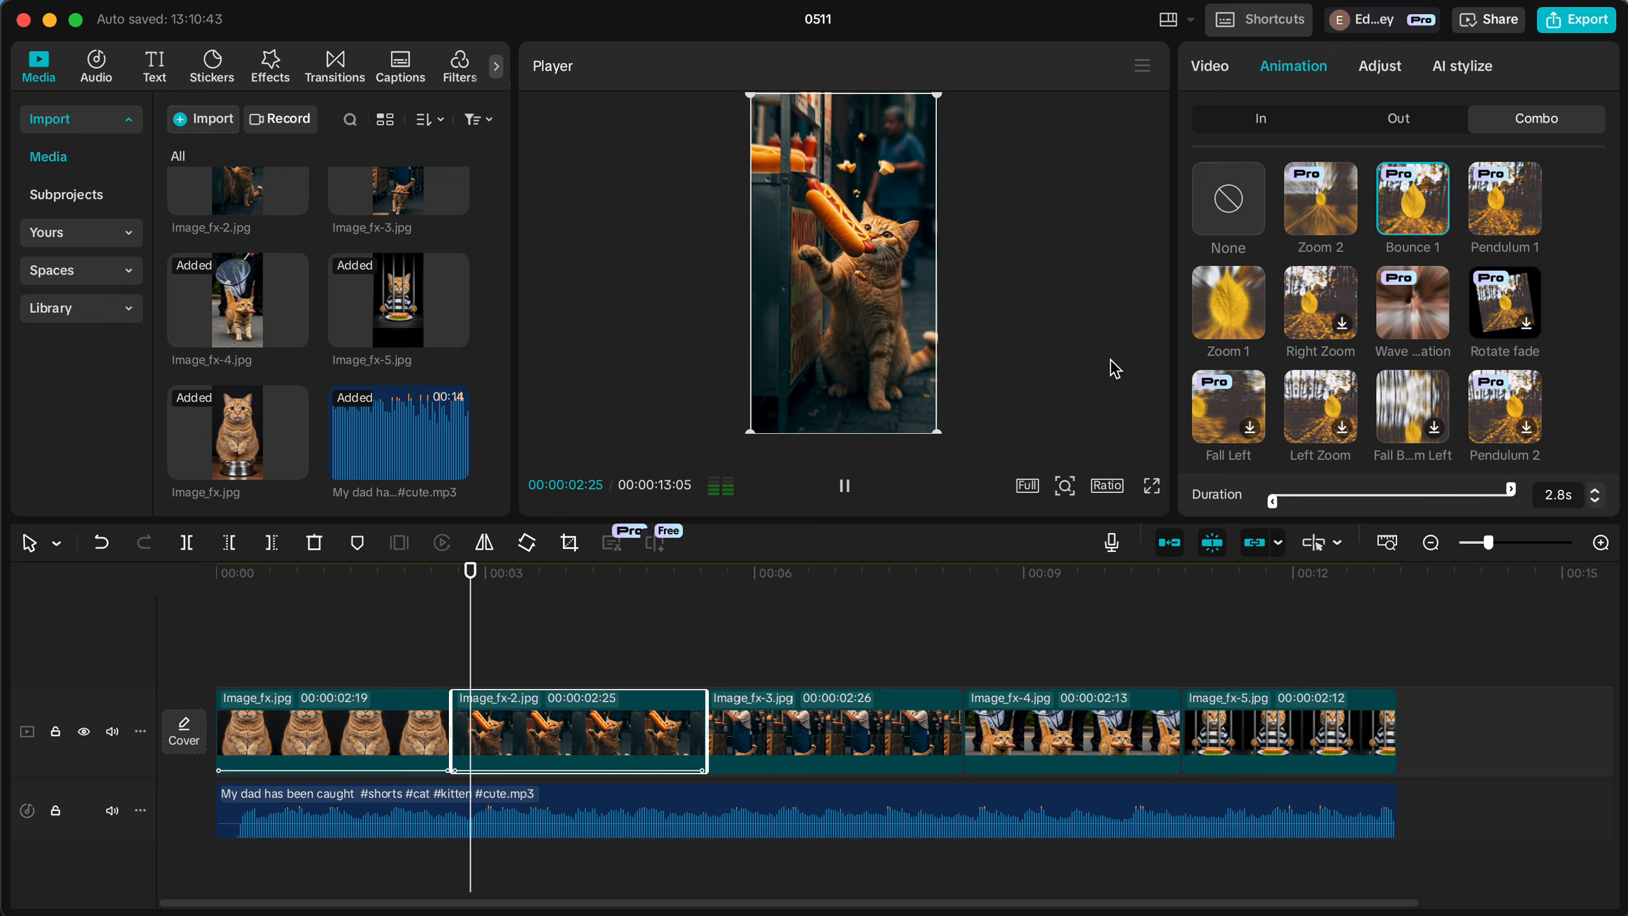
{"action": "left_click", "coordinate": [309, 679]}
{"action": "left_click", "coordinate": [219, 575]}
{"action": "key", "text": "space"}
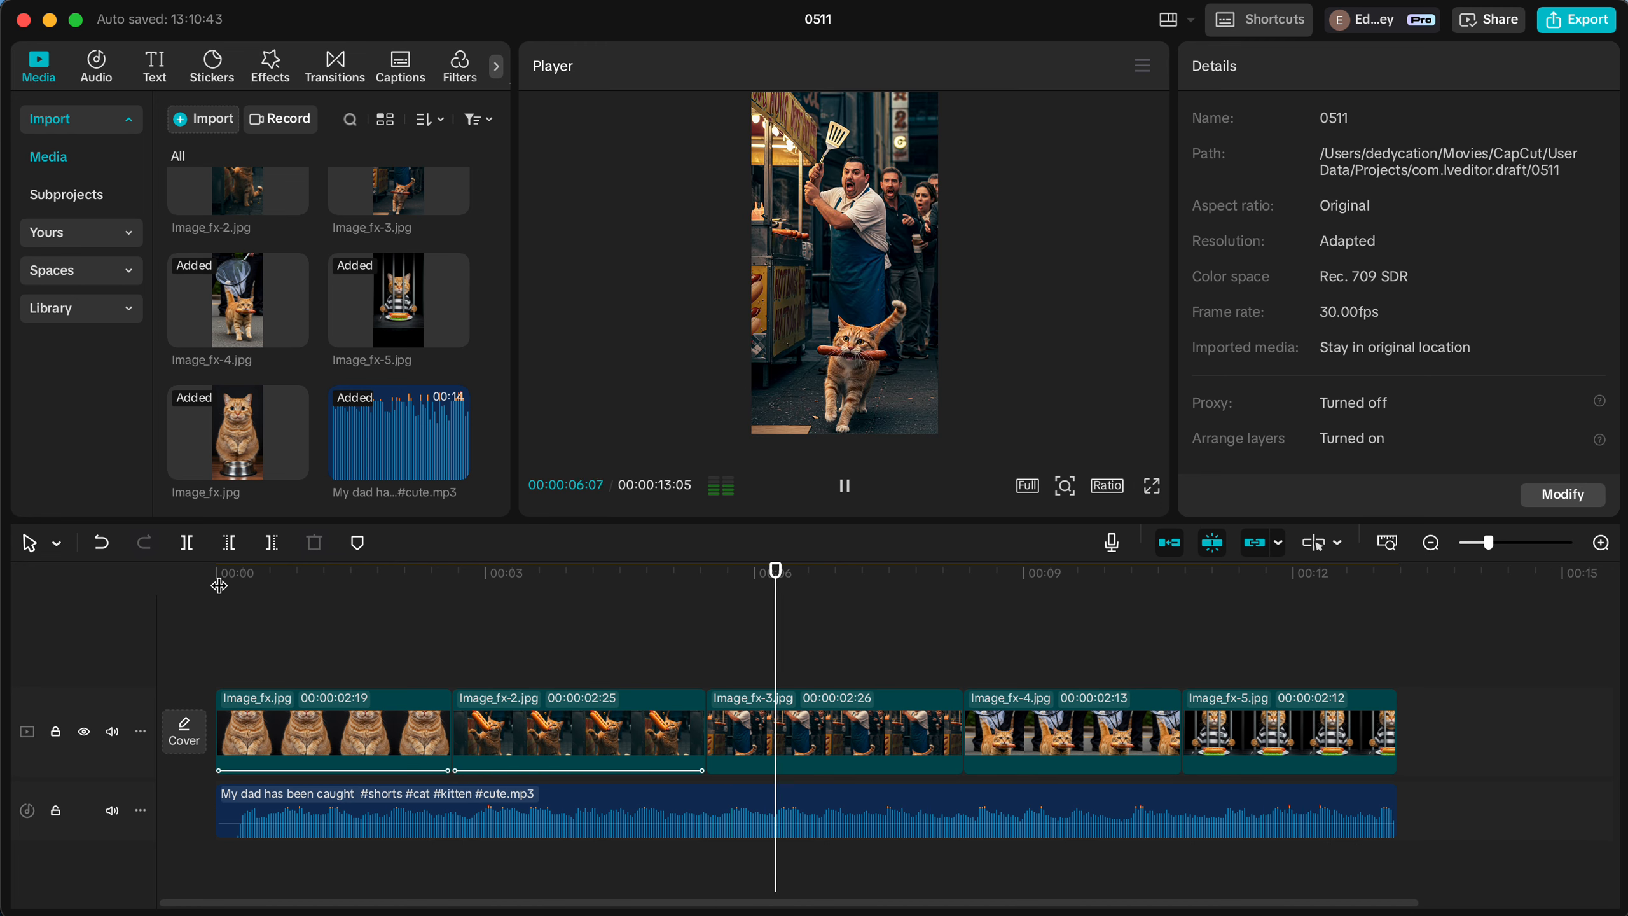
{"action": "key", "text": "space"}
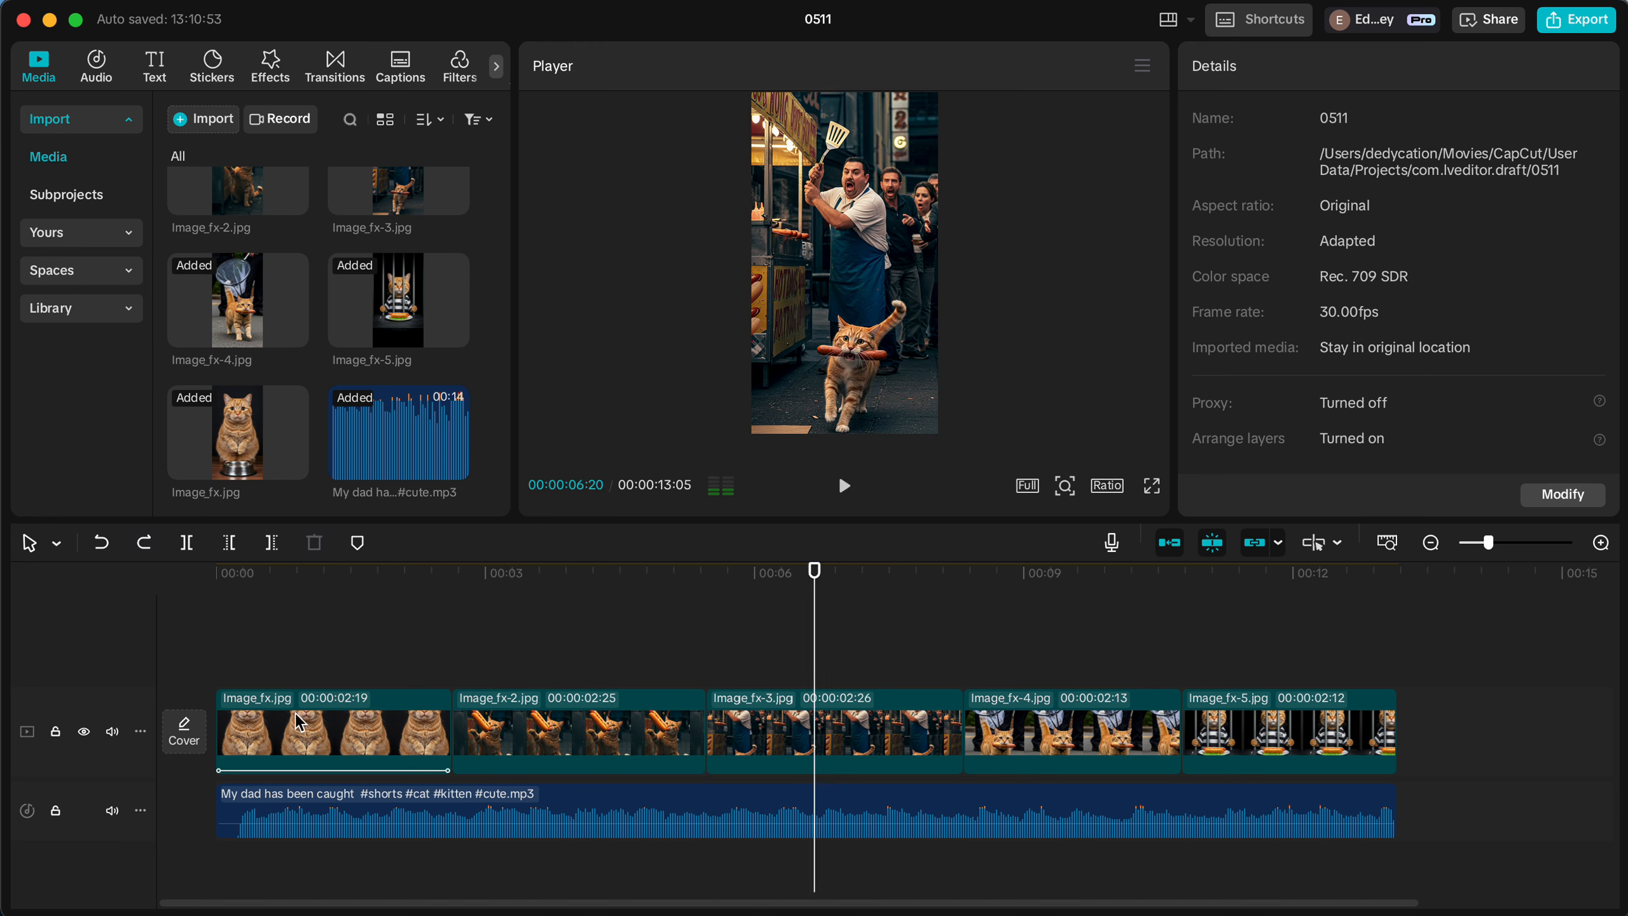
Play the whole sequence from the start to review the clips against the music.
{"action": "left_click", "coordinate": [269, 638]}
{"action": "key", "text": "space"}
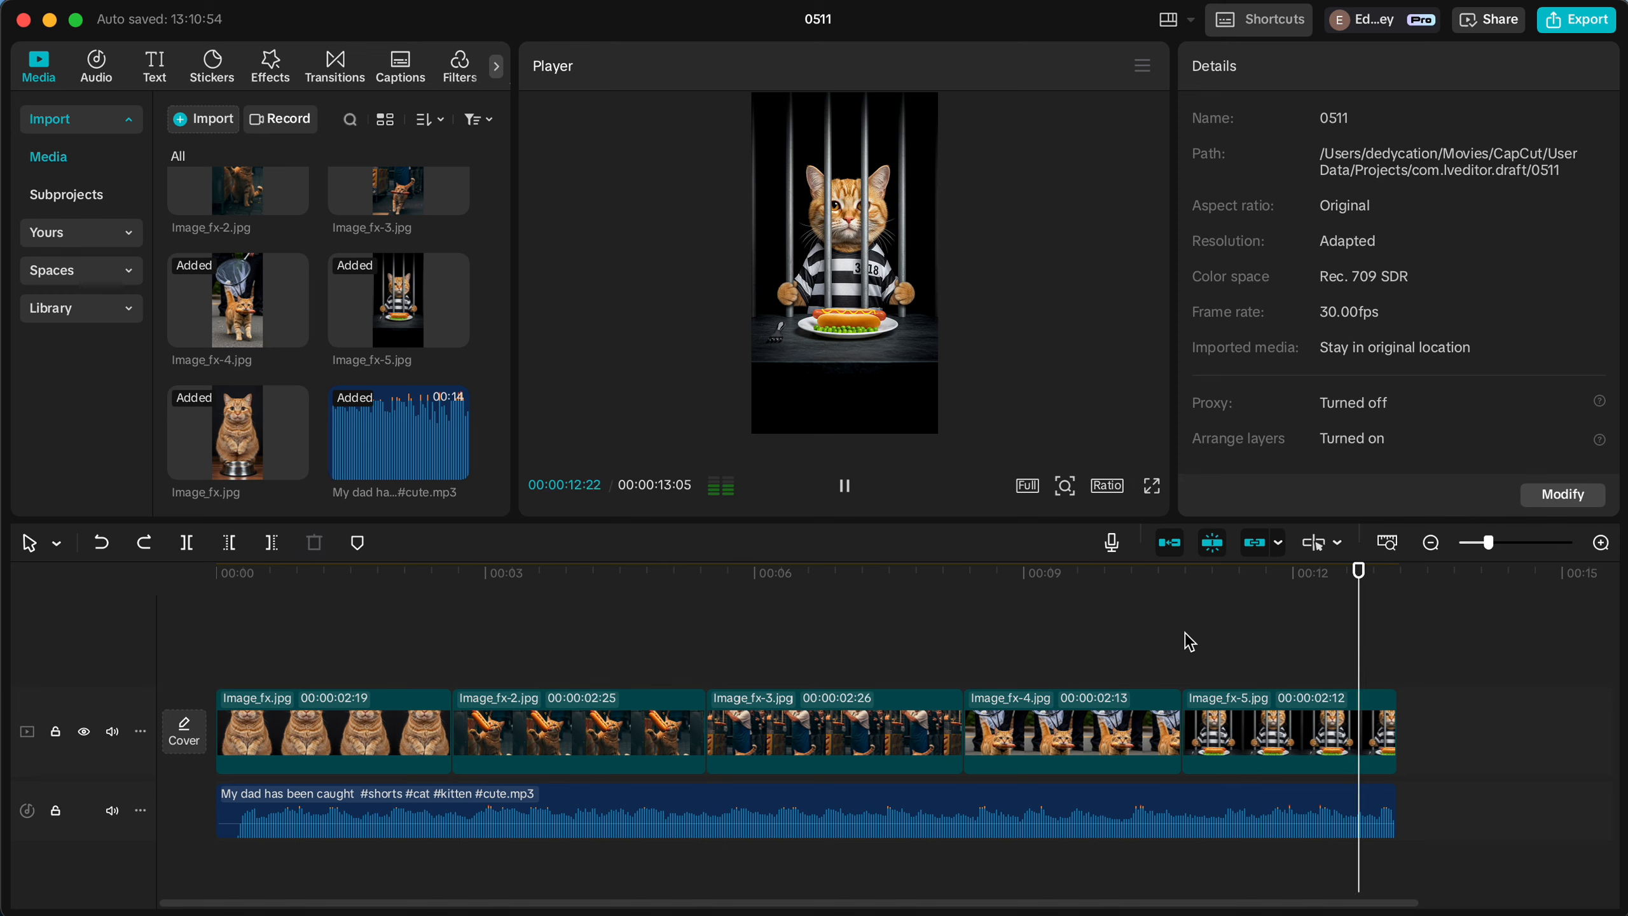
{"action": "key", "text": "space"}
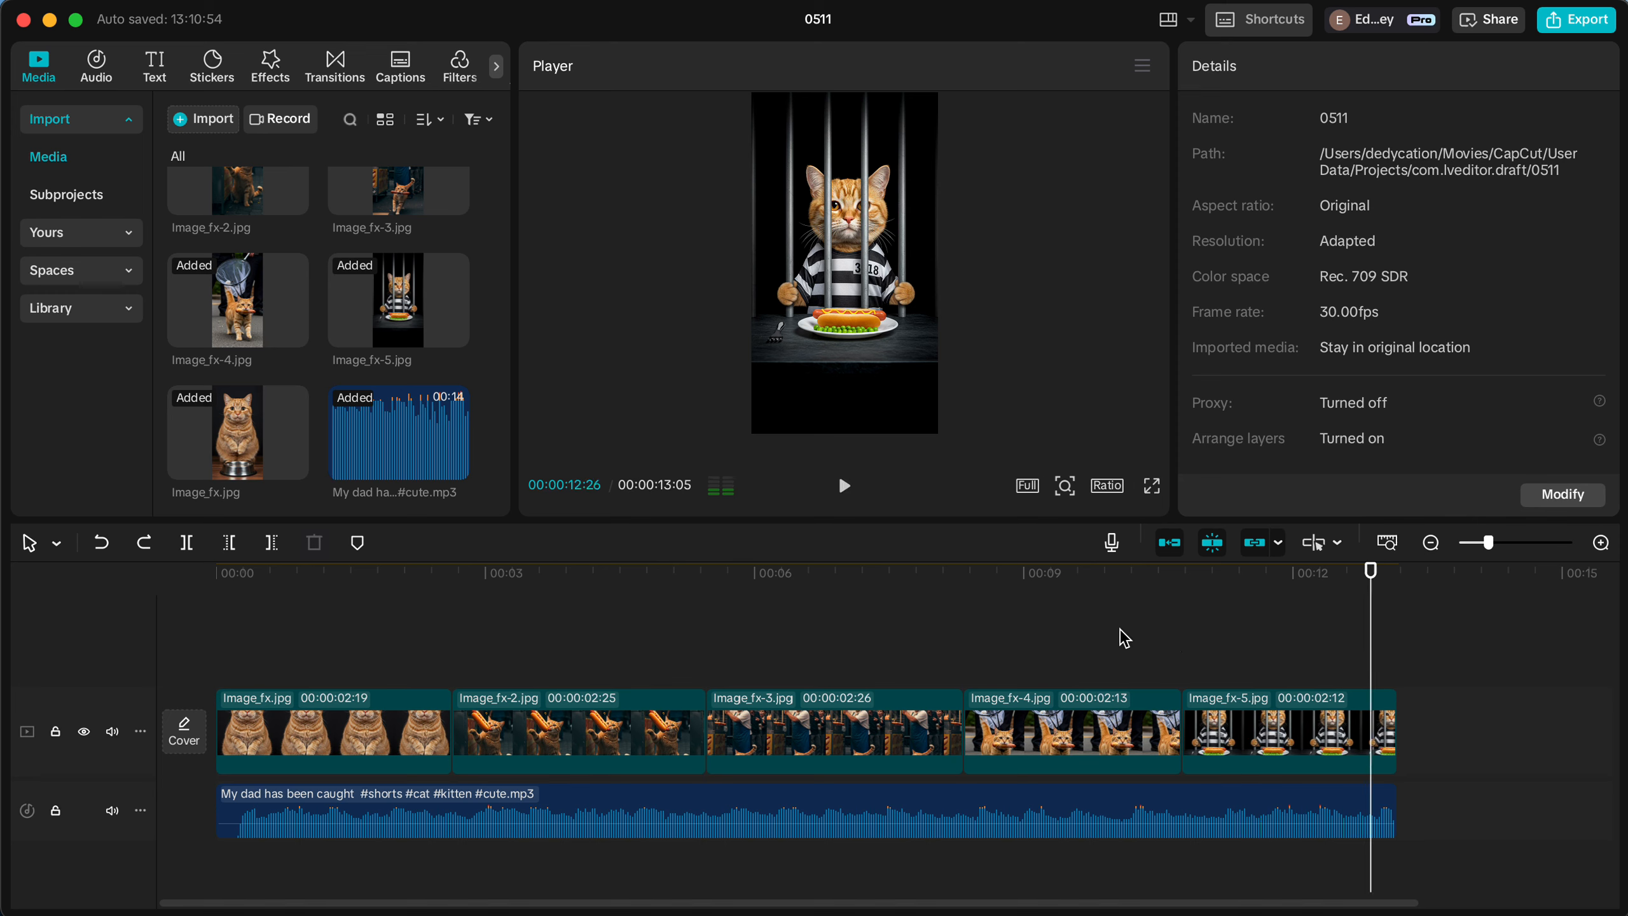
Look over the combo animations available for the first image clip and inspect the Image_fx-5.jpg clip.
{"action": "left_click", "coordinate": [371, 731]}
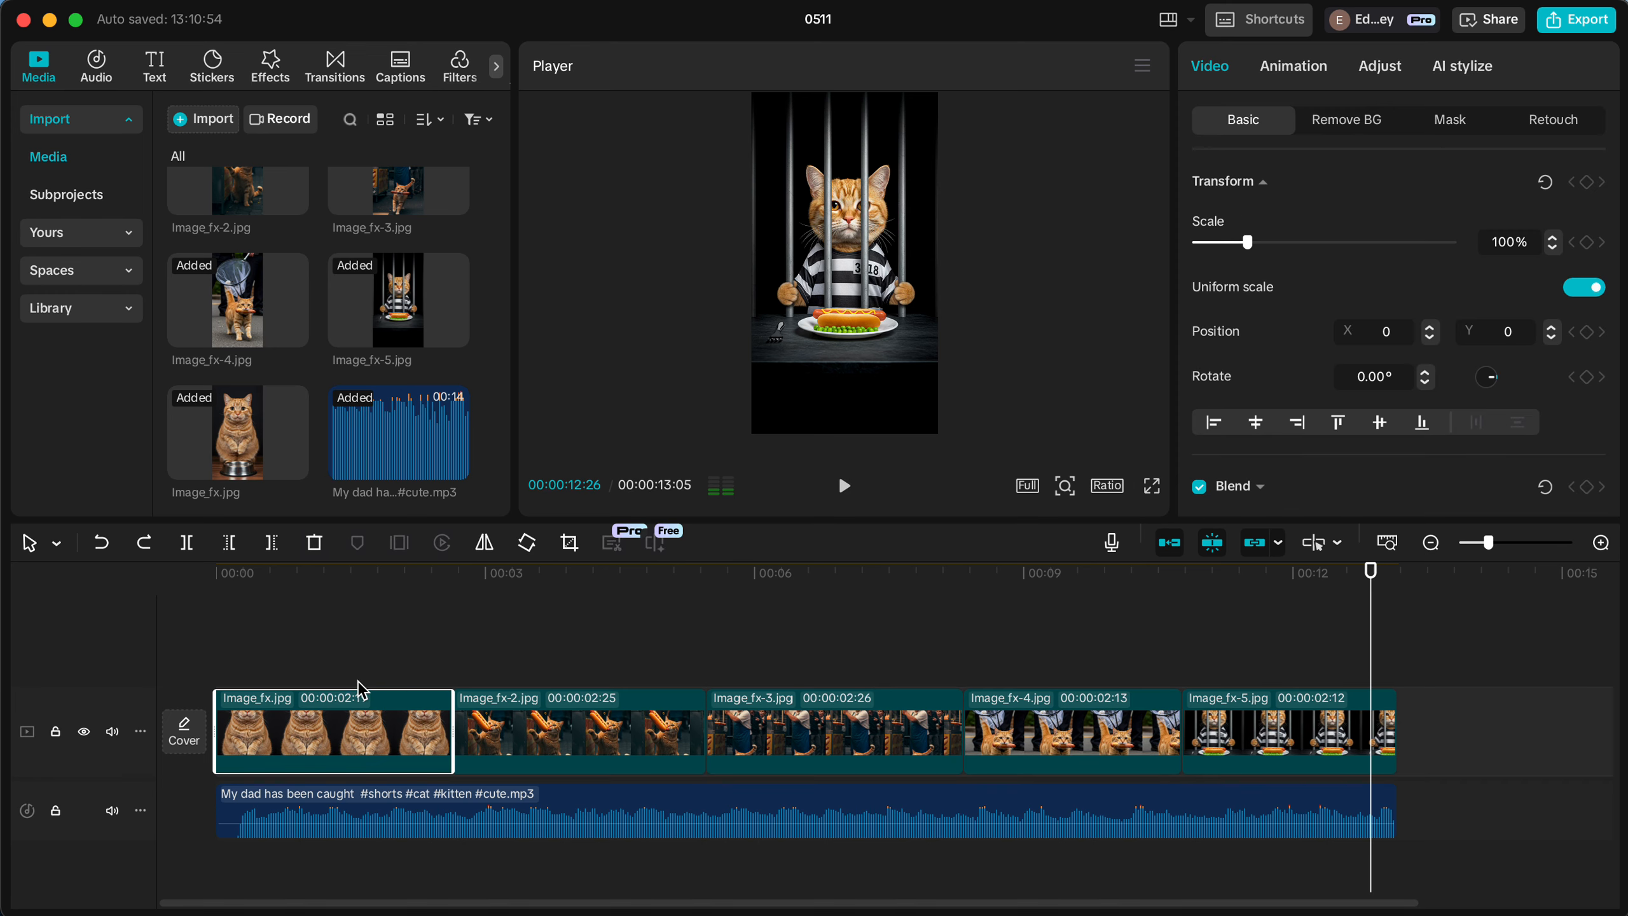
{"action": "left_click", "coordinate": [358, 684]}
{"action": "left_click", "coordinate": [423, 734]}
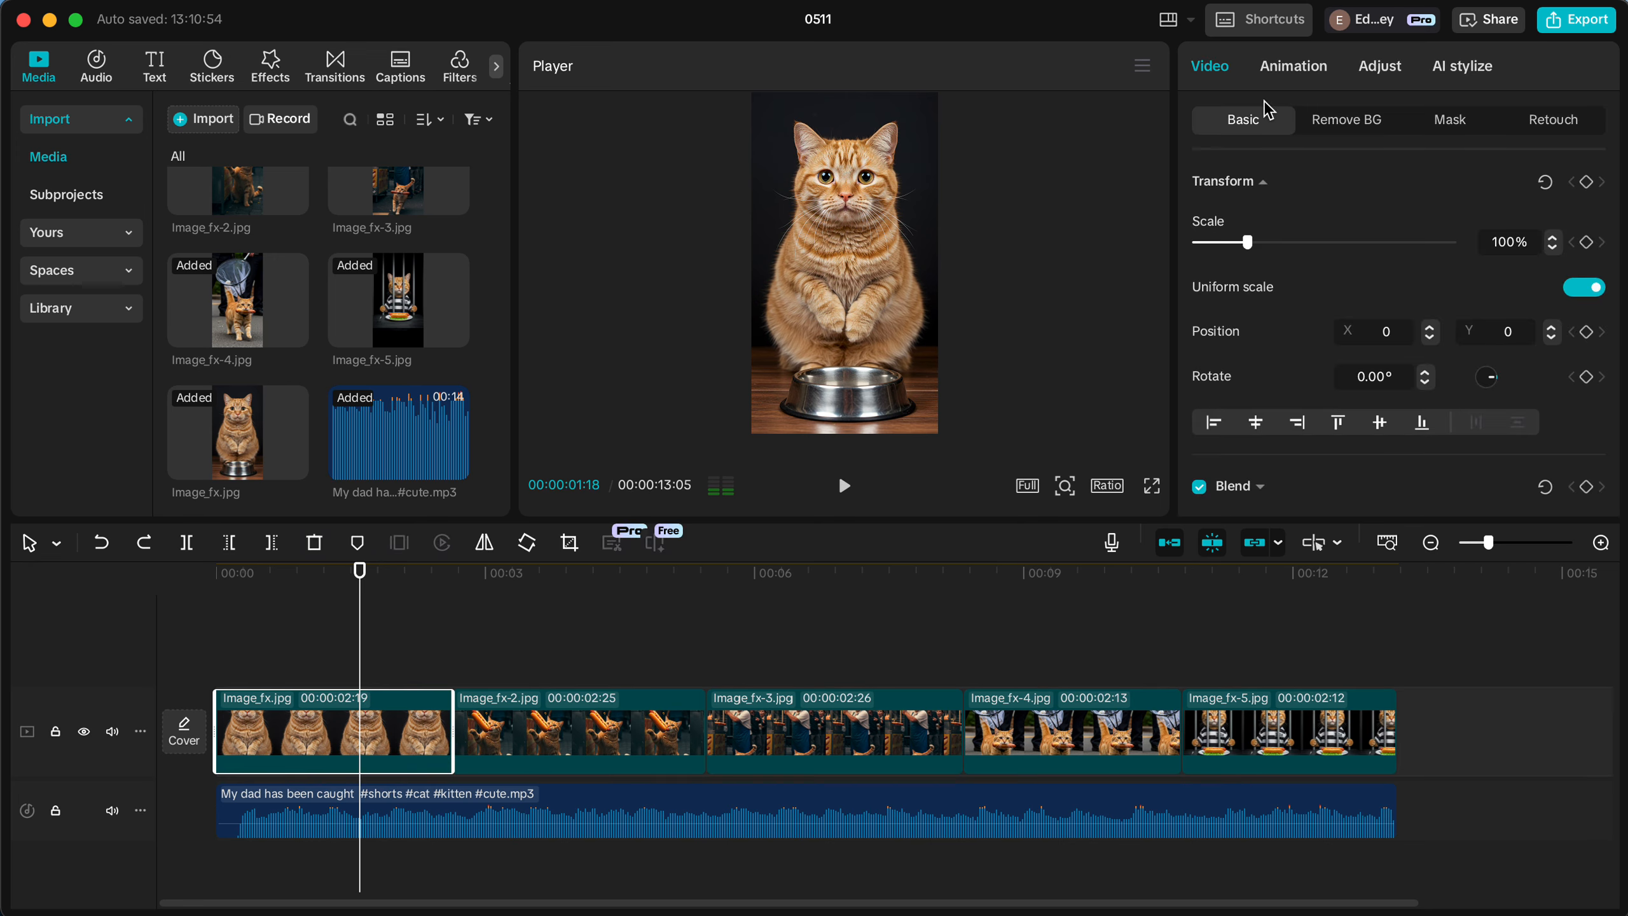
{"action": "left_click", "coordinate": [1316, 67]}
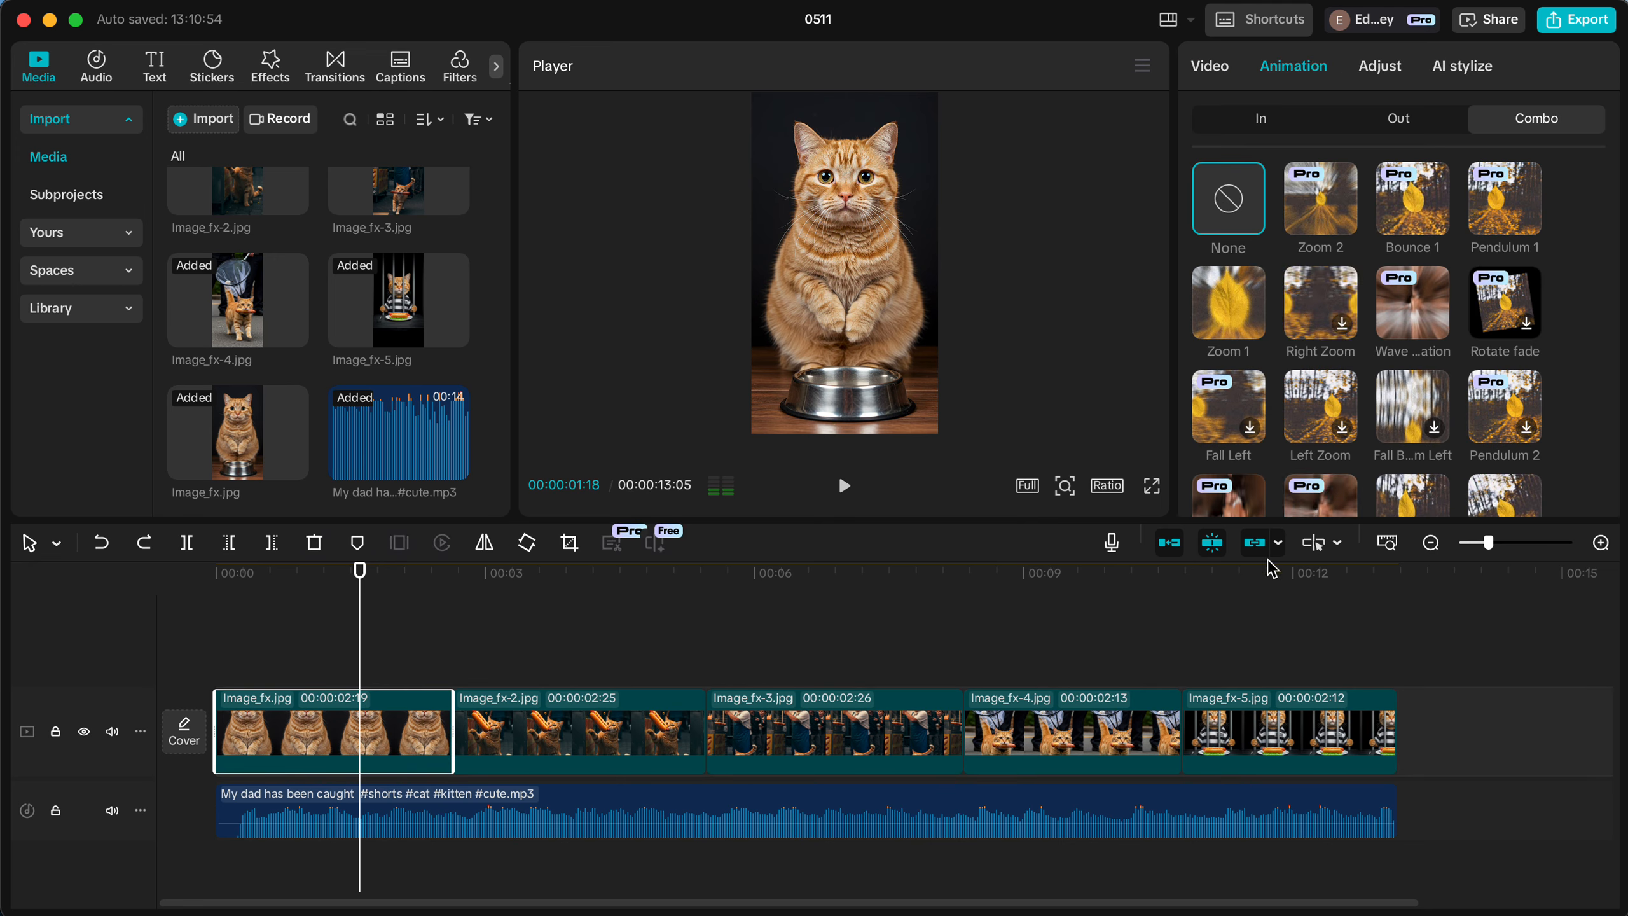
{"action": "left_click", "coordinate": [1257, 683]}
{"action": "left_click", "coordinate": [1263, 723]}
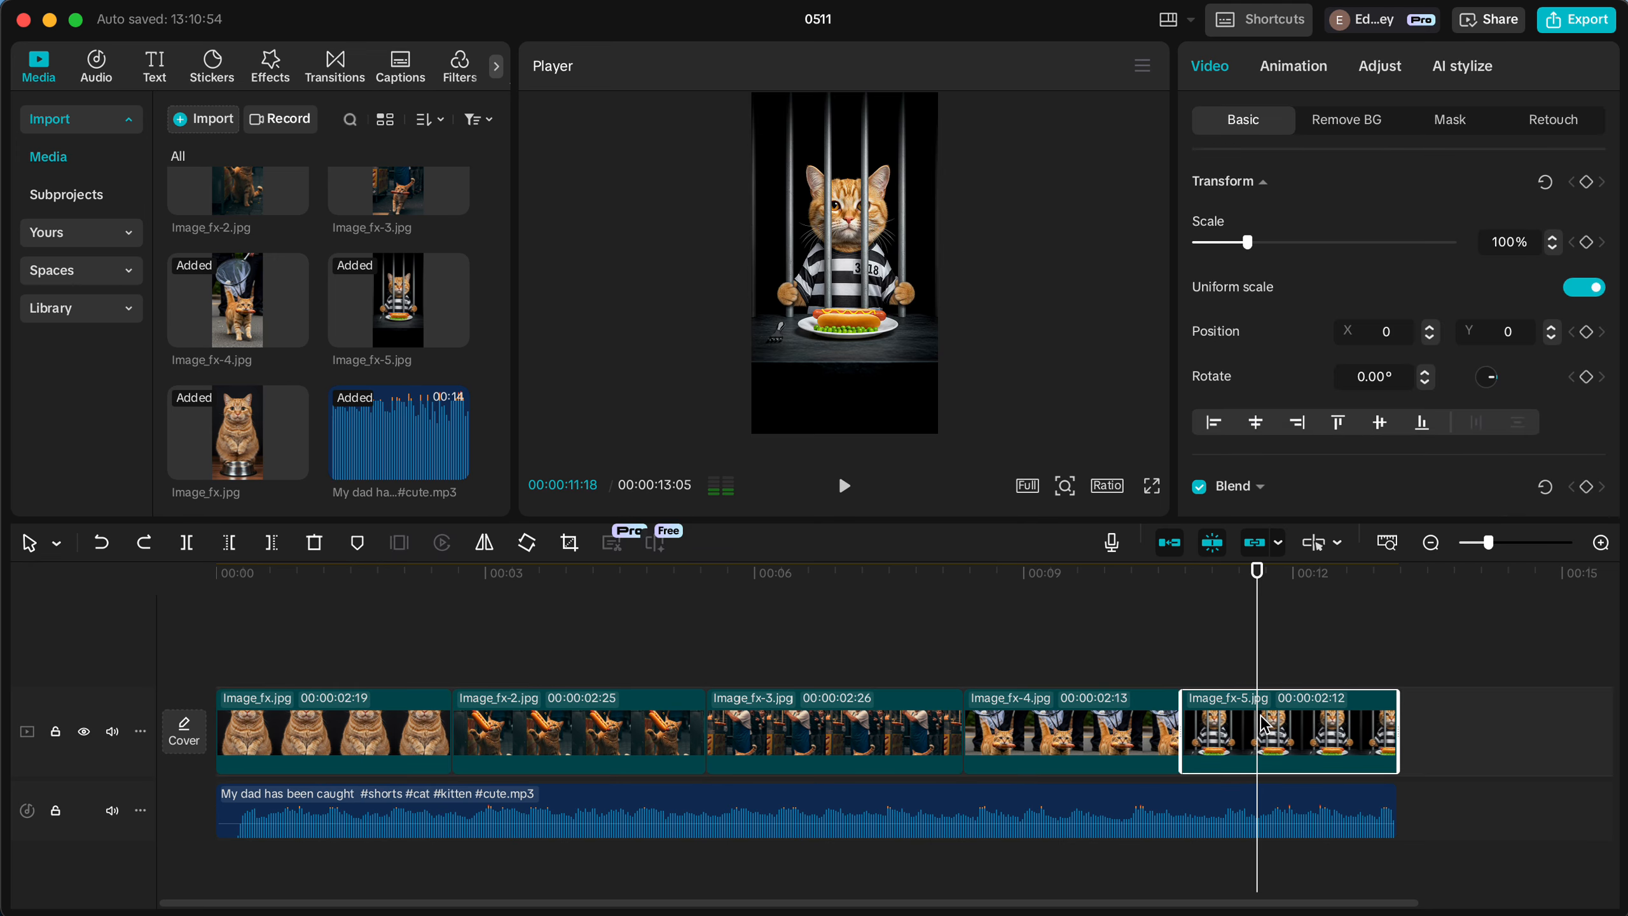
{"action": "left_click", "coordinate": [1318, 664]}
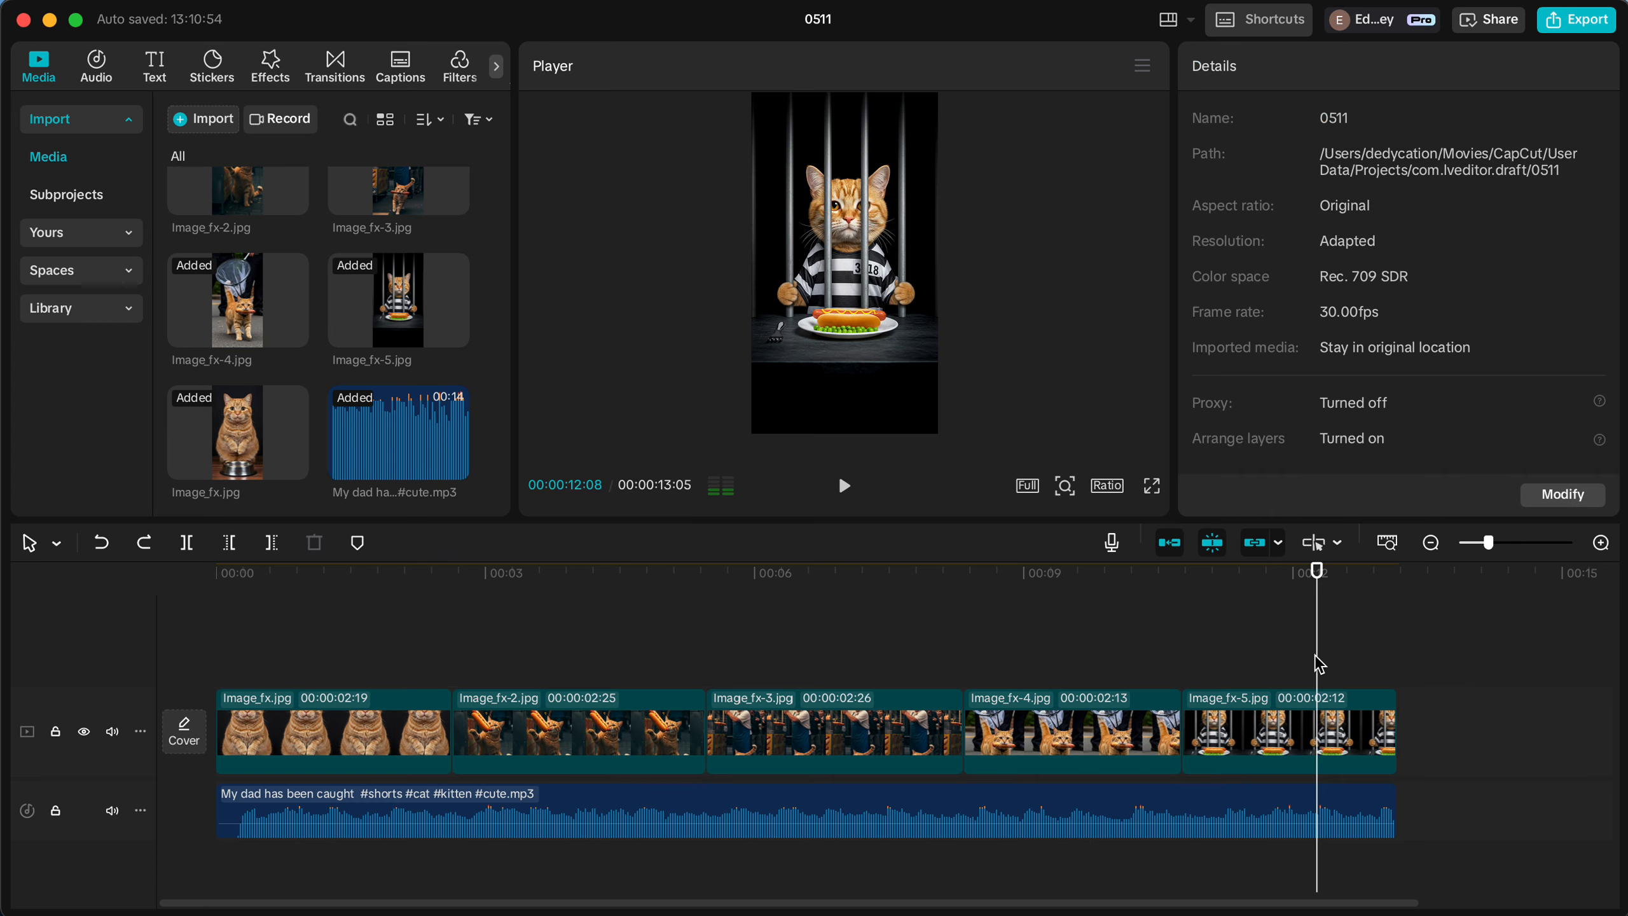
Open the export settings and name the video "Hungry Cat Just Trying to Survive".
{"action": "left_click", "coordinate": [1603, 22]}
{"action": "double_click", "coordinate": [993, 146]}
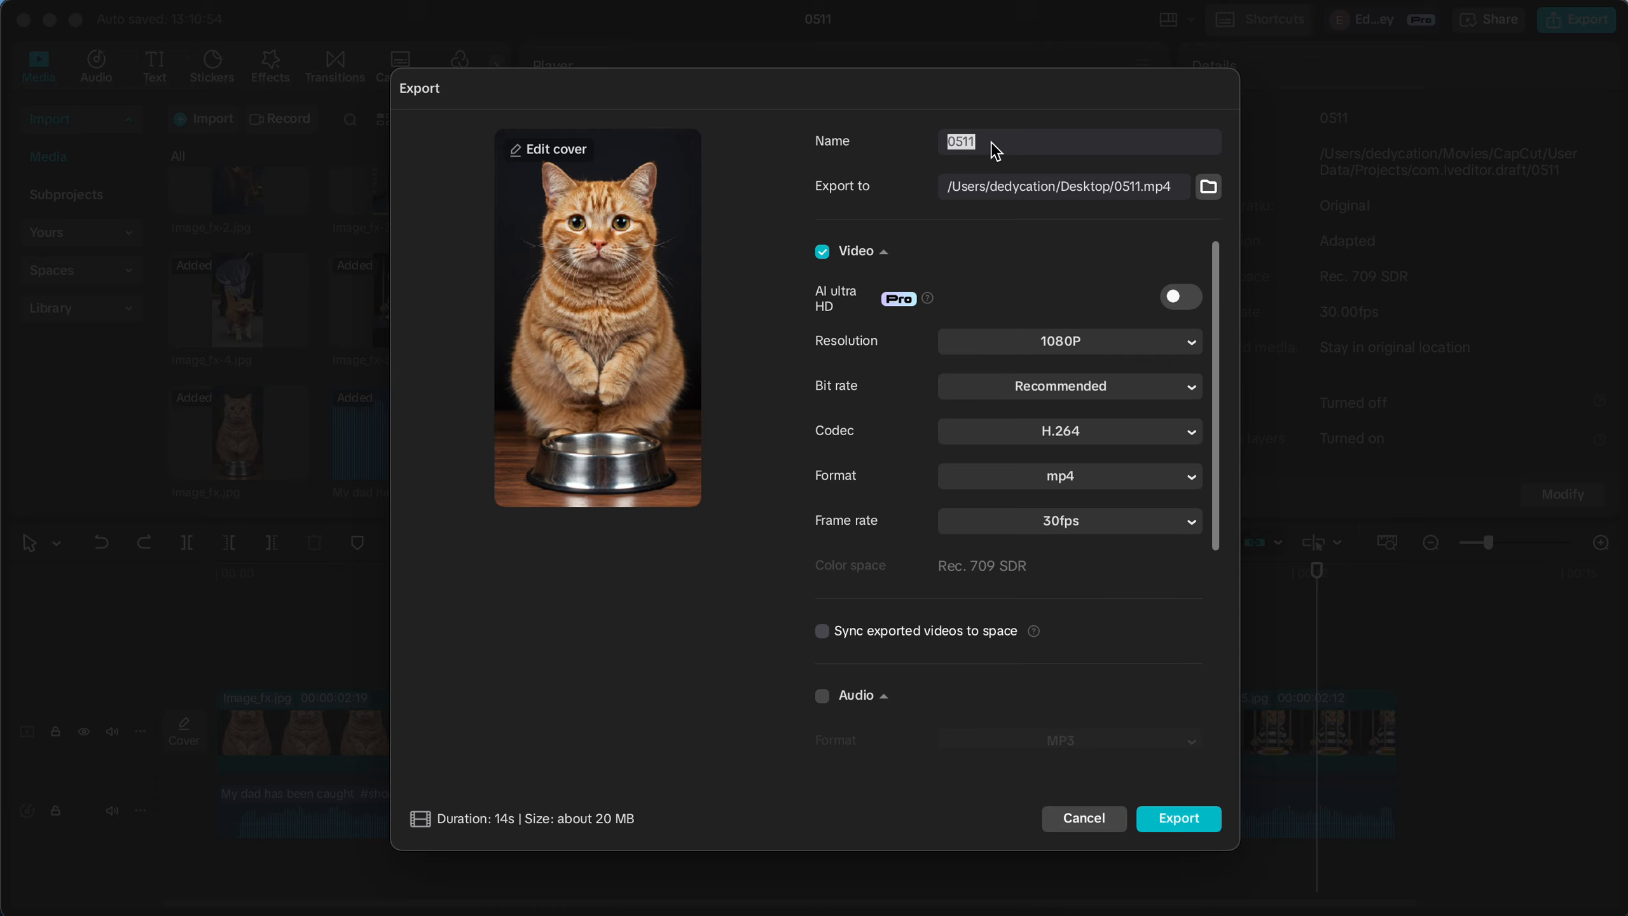
{"action": "type", "text": "C"}
{"action": "key", "text": "BackSpace"}
{"action": "type", "text": "Hungry Cat Just Trying to "}
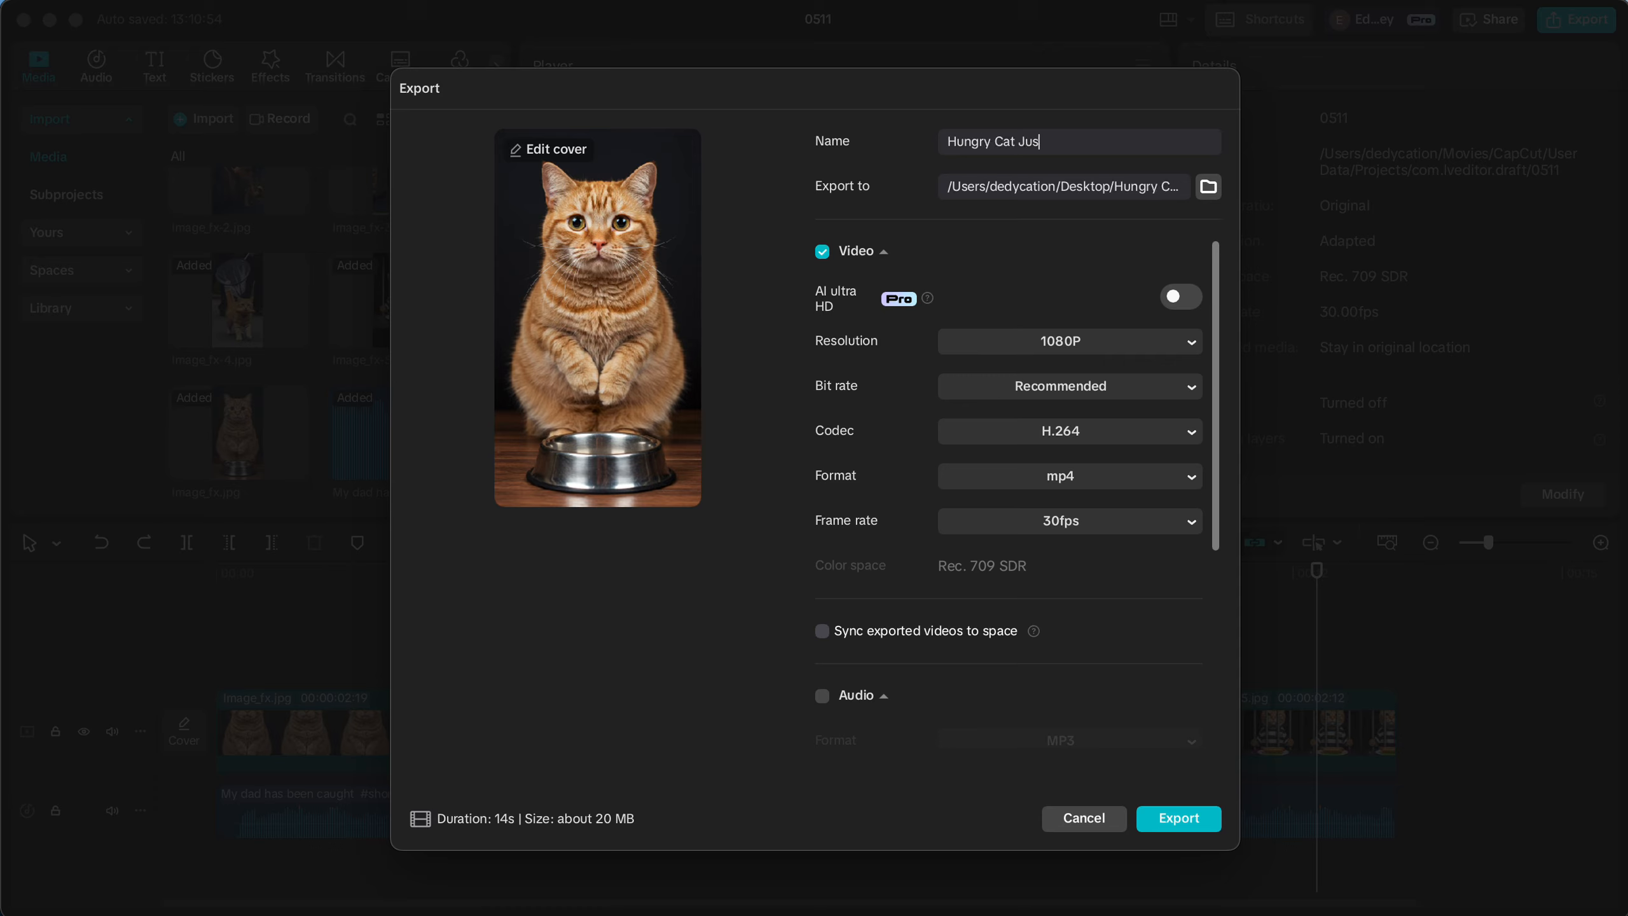
{"action": "type", "text": "Survive"}
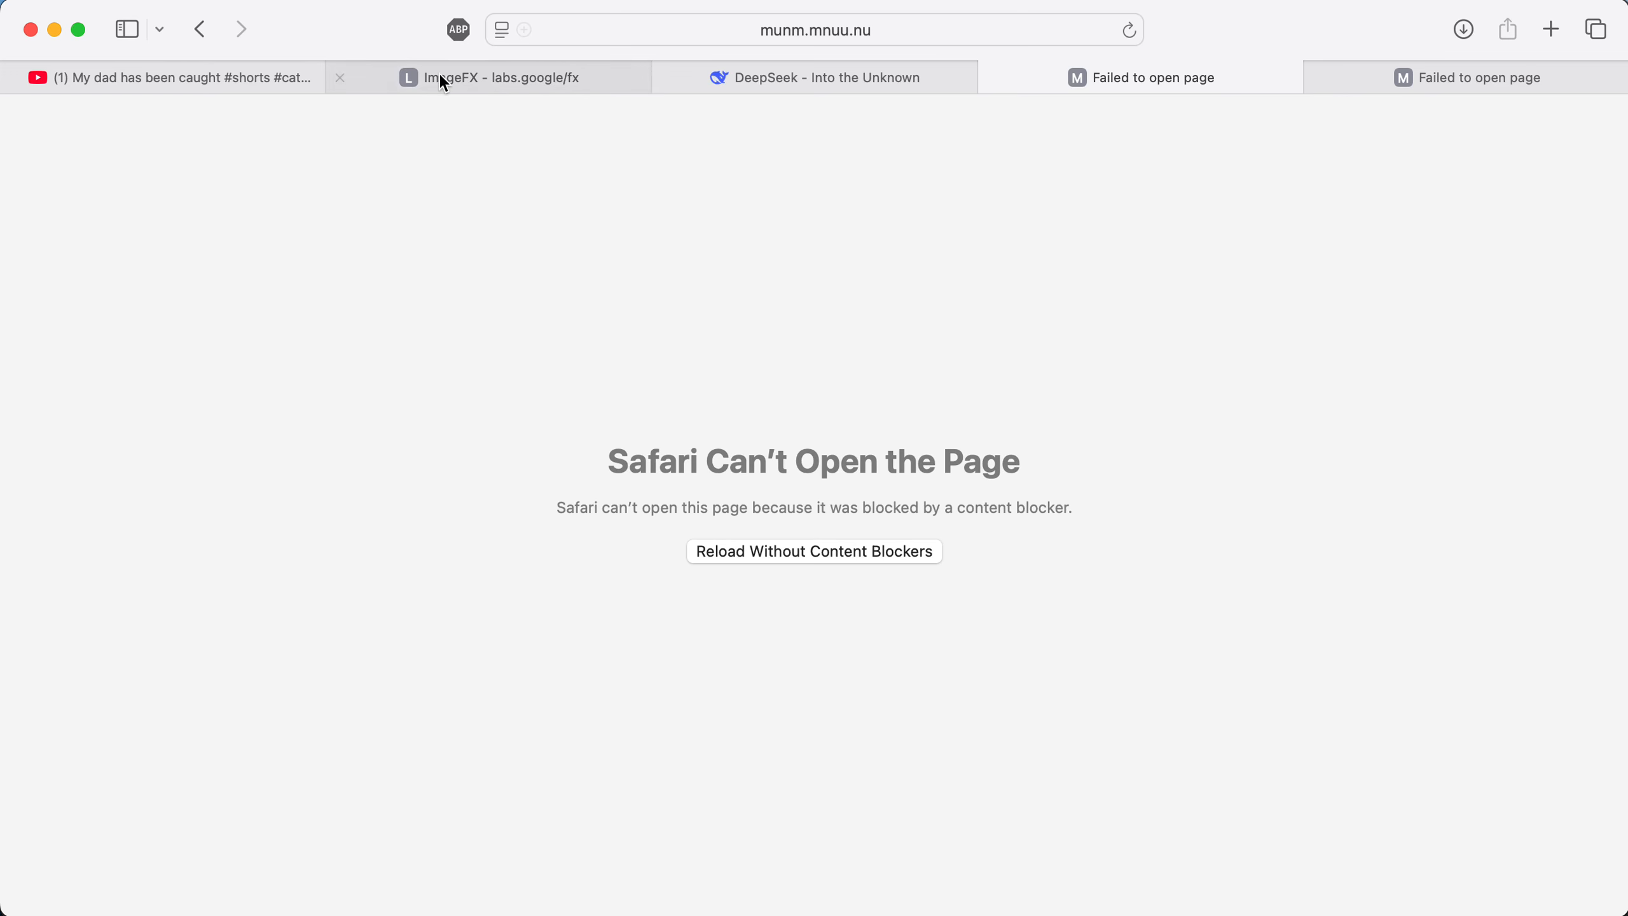
Check the reference short on YouTube in Safari, export the named video from CapCut and dismiss the sharing options.
{"action": "left_click", "coordinate": [271, 76]}
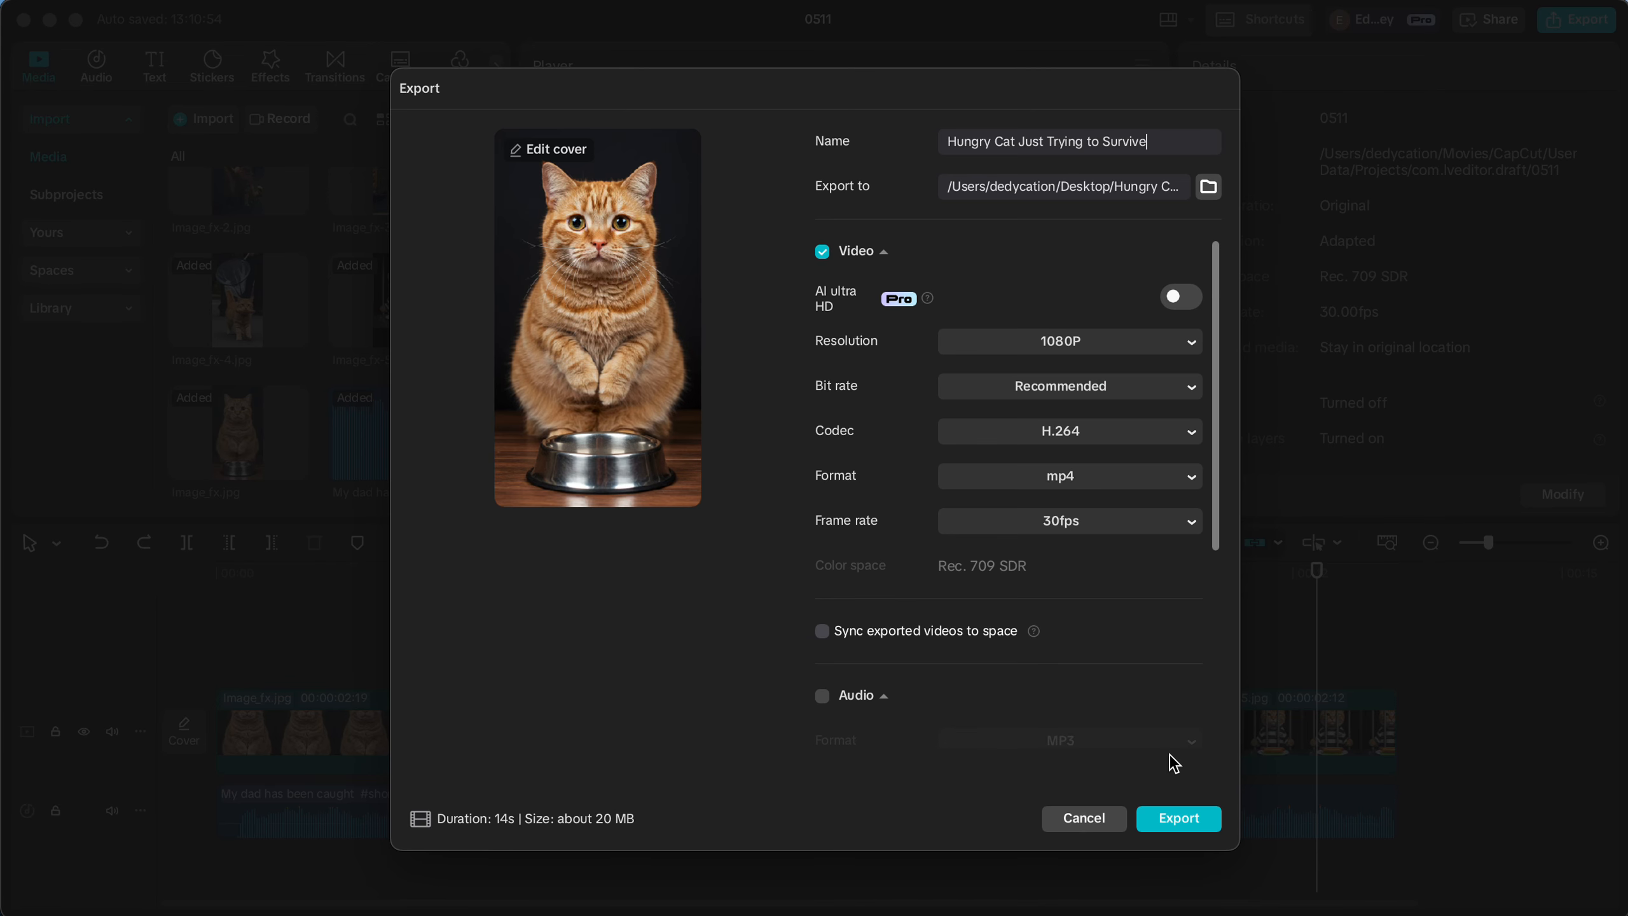
{"action": "left_click", "coordinate": [1174, 821]}
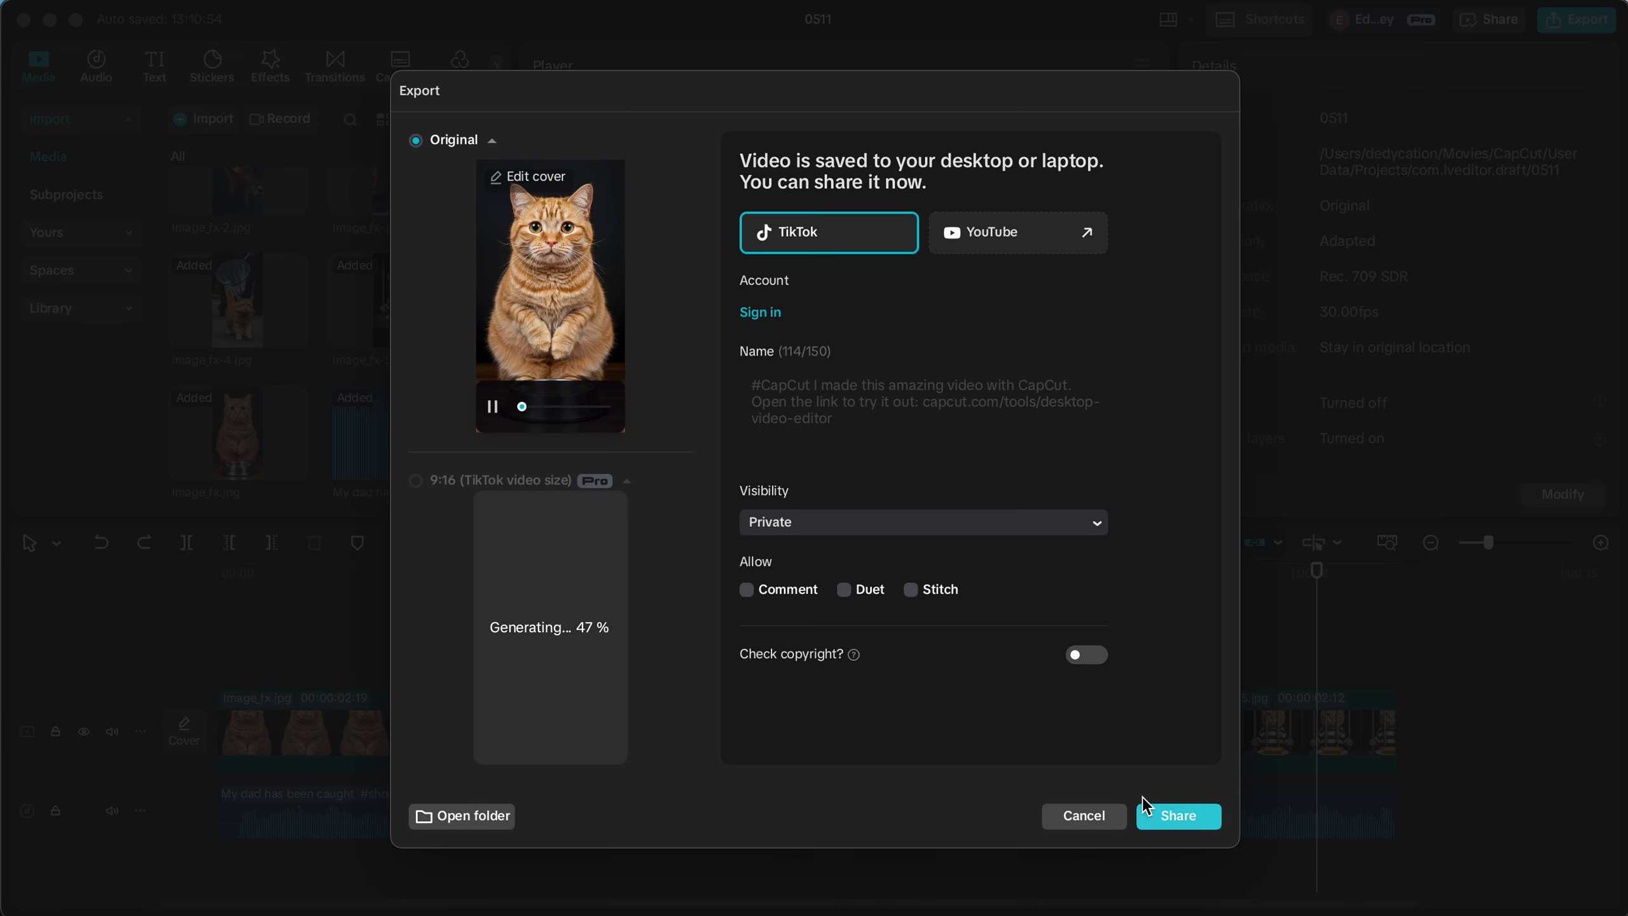
{"action": "left_click", "coordinate": [1111, 821]}
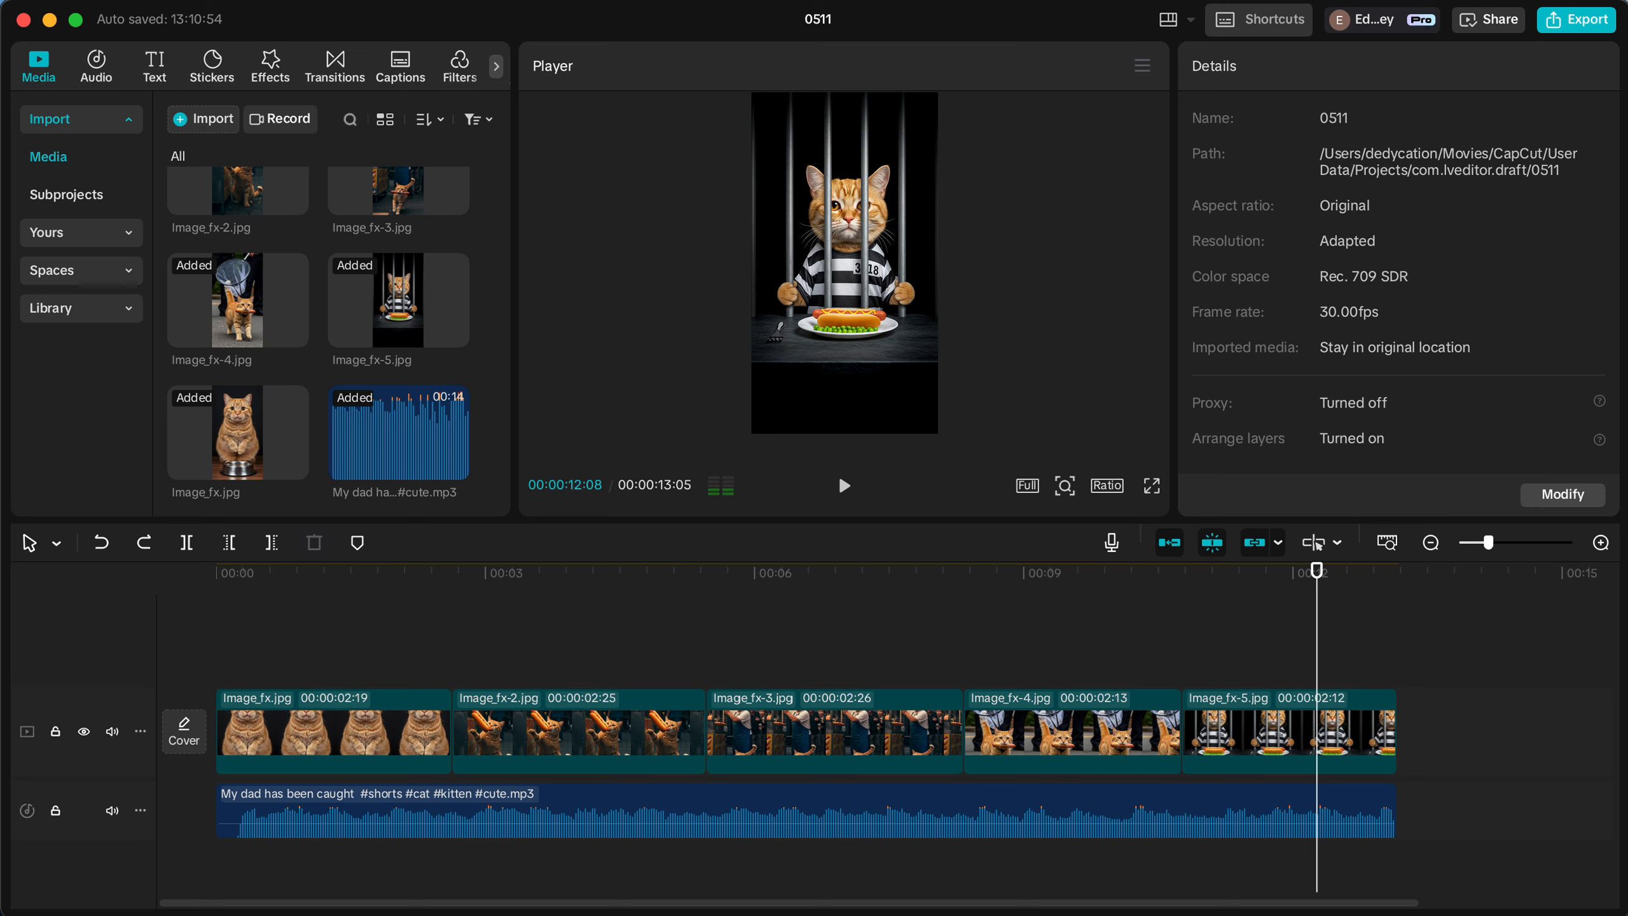
Switch to Safari and bring up the DeepSeek chat containing the cat hotdog heist image prompts.
{"action": "left_click", "coordinate": [613, 915]}
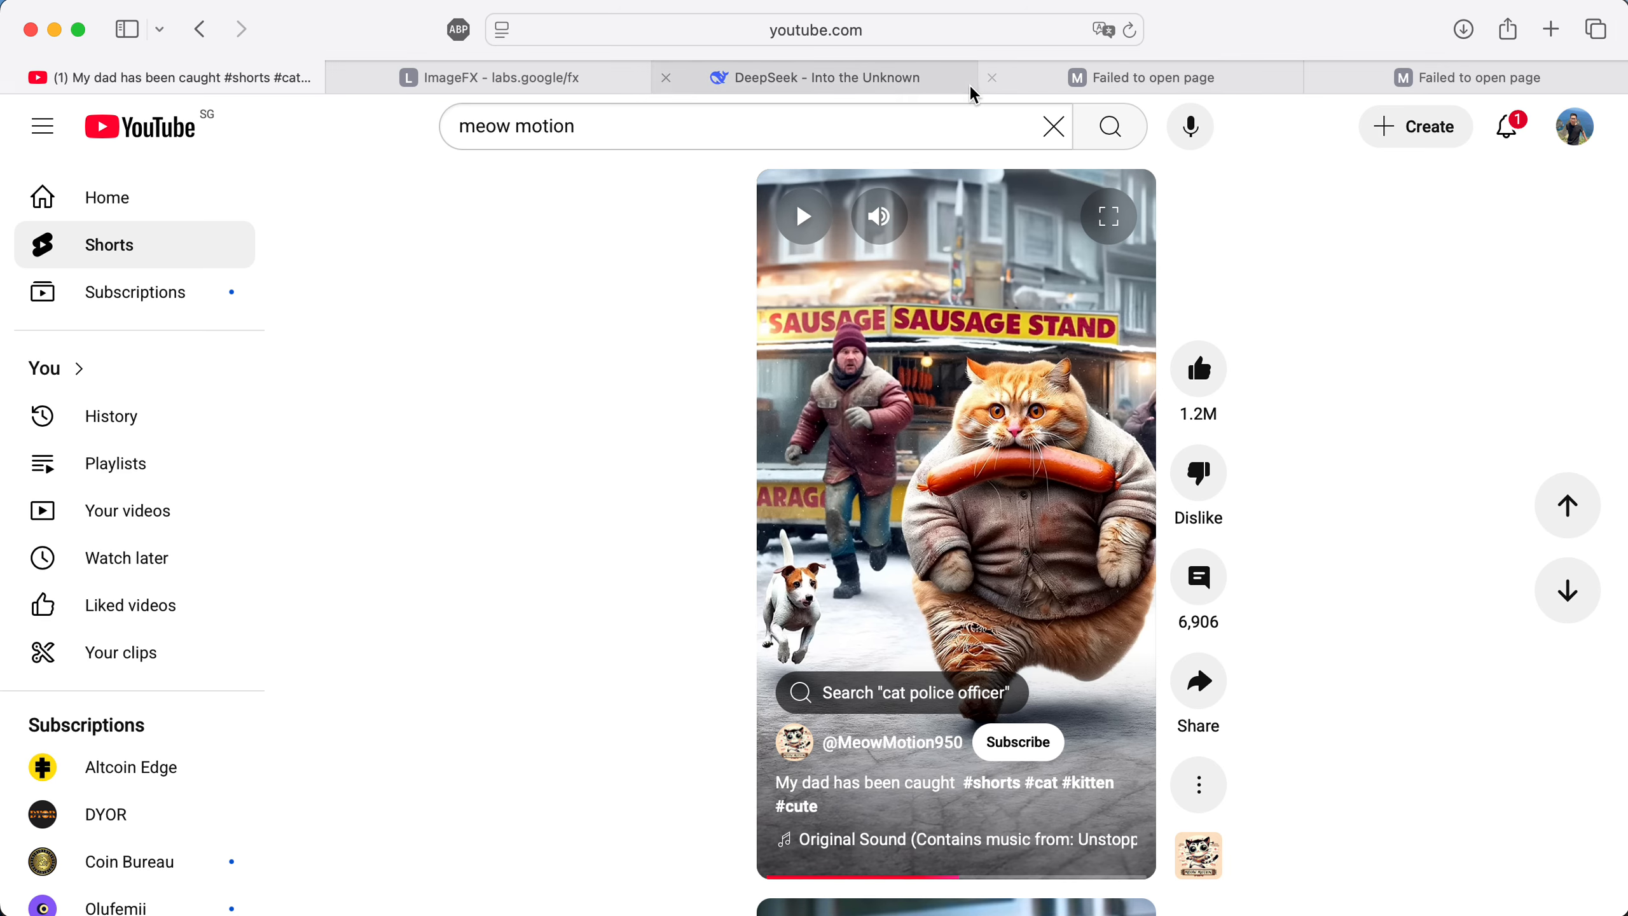
{"action": "left_click", "coordinate": [903, 76]}
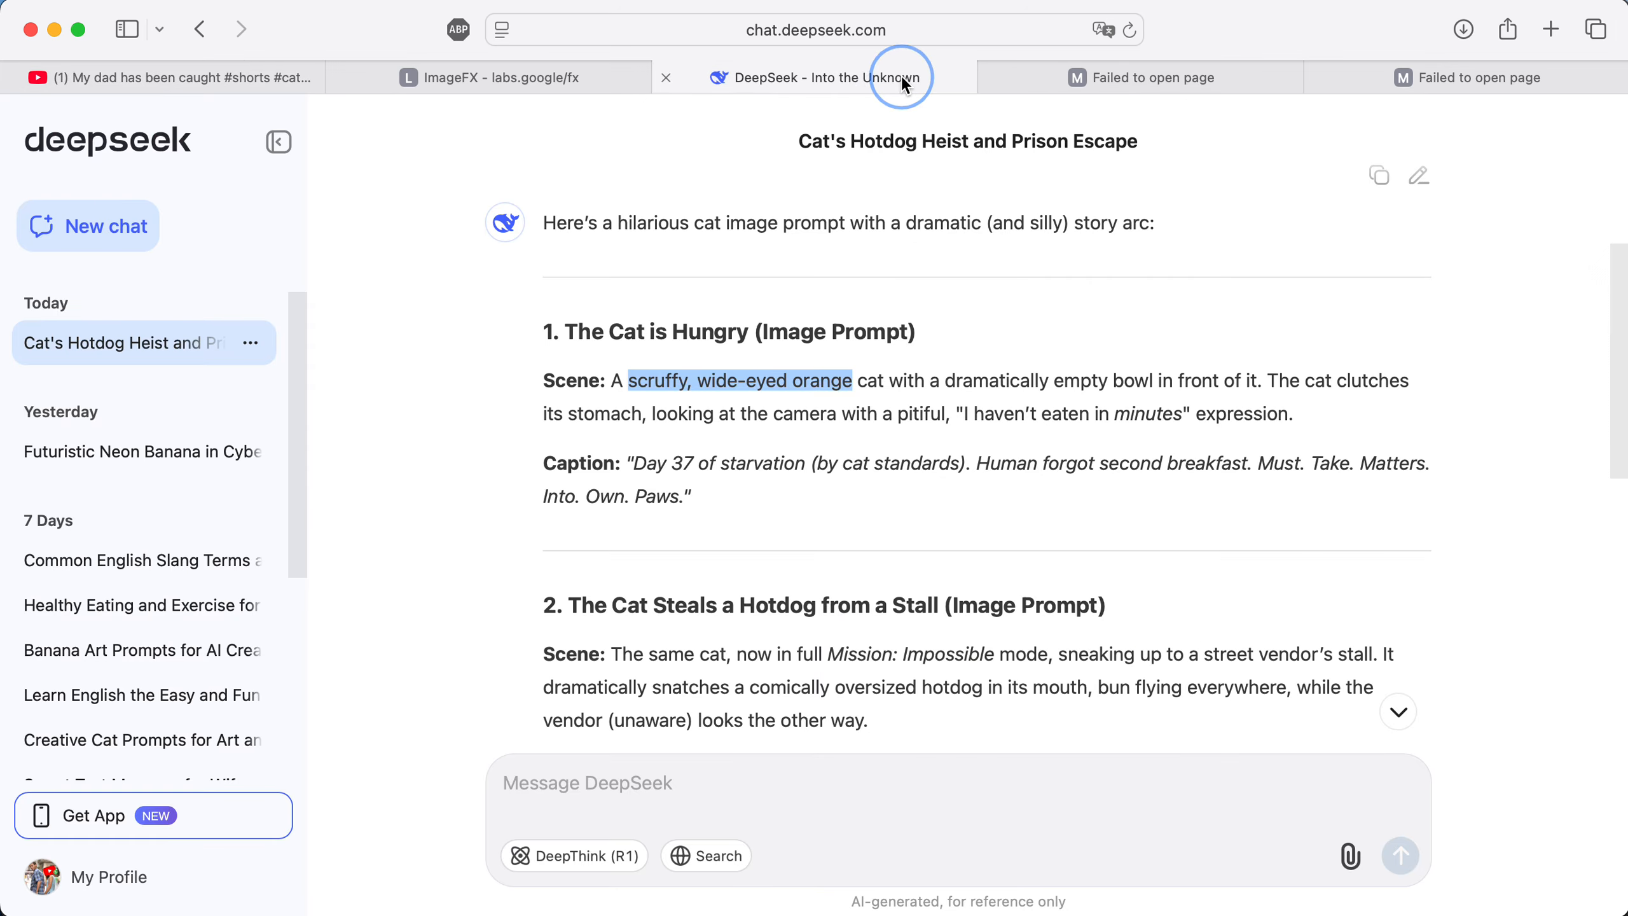
{"action": "left_click", "coordinate": [1080, 74]}
{"action": "left_click", "coordinate": [827, 84]}
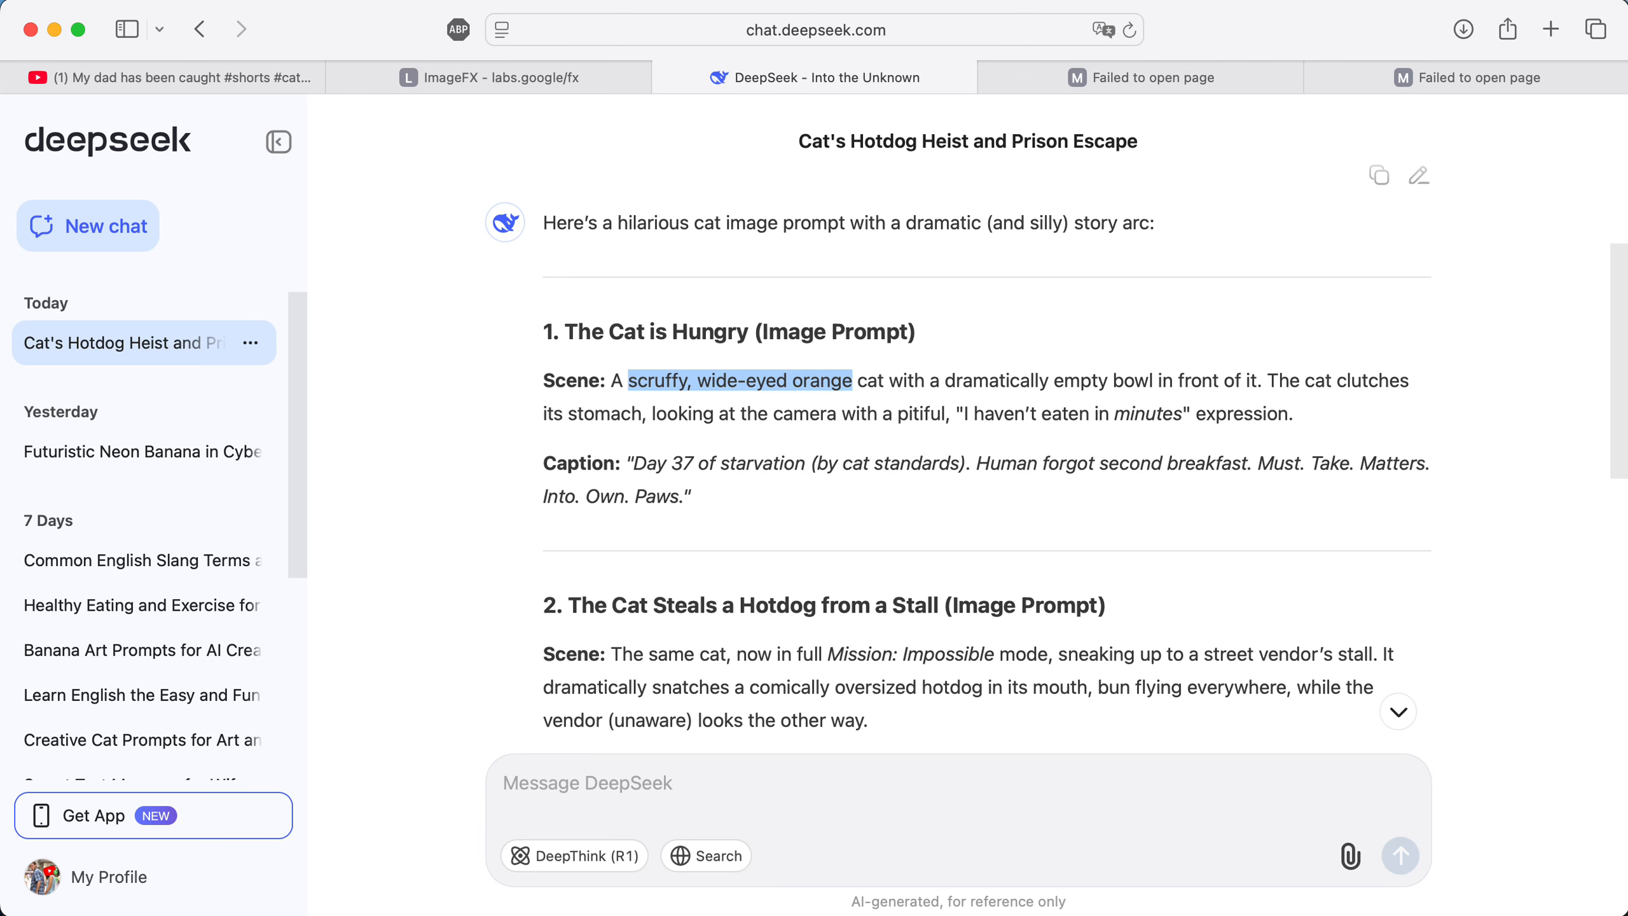